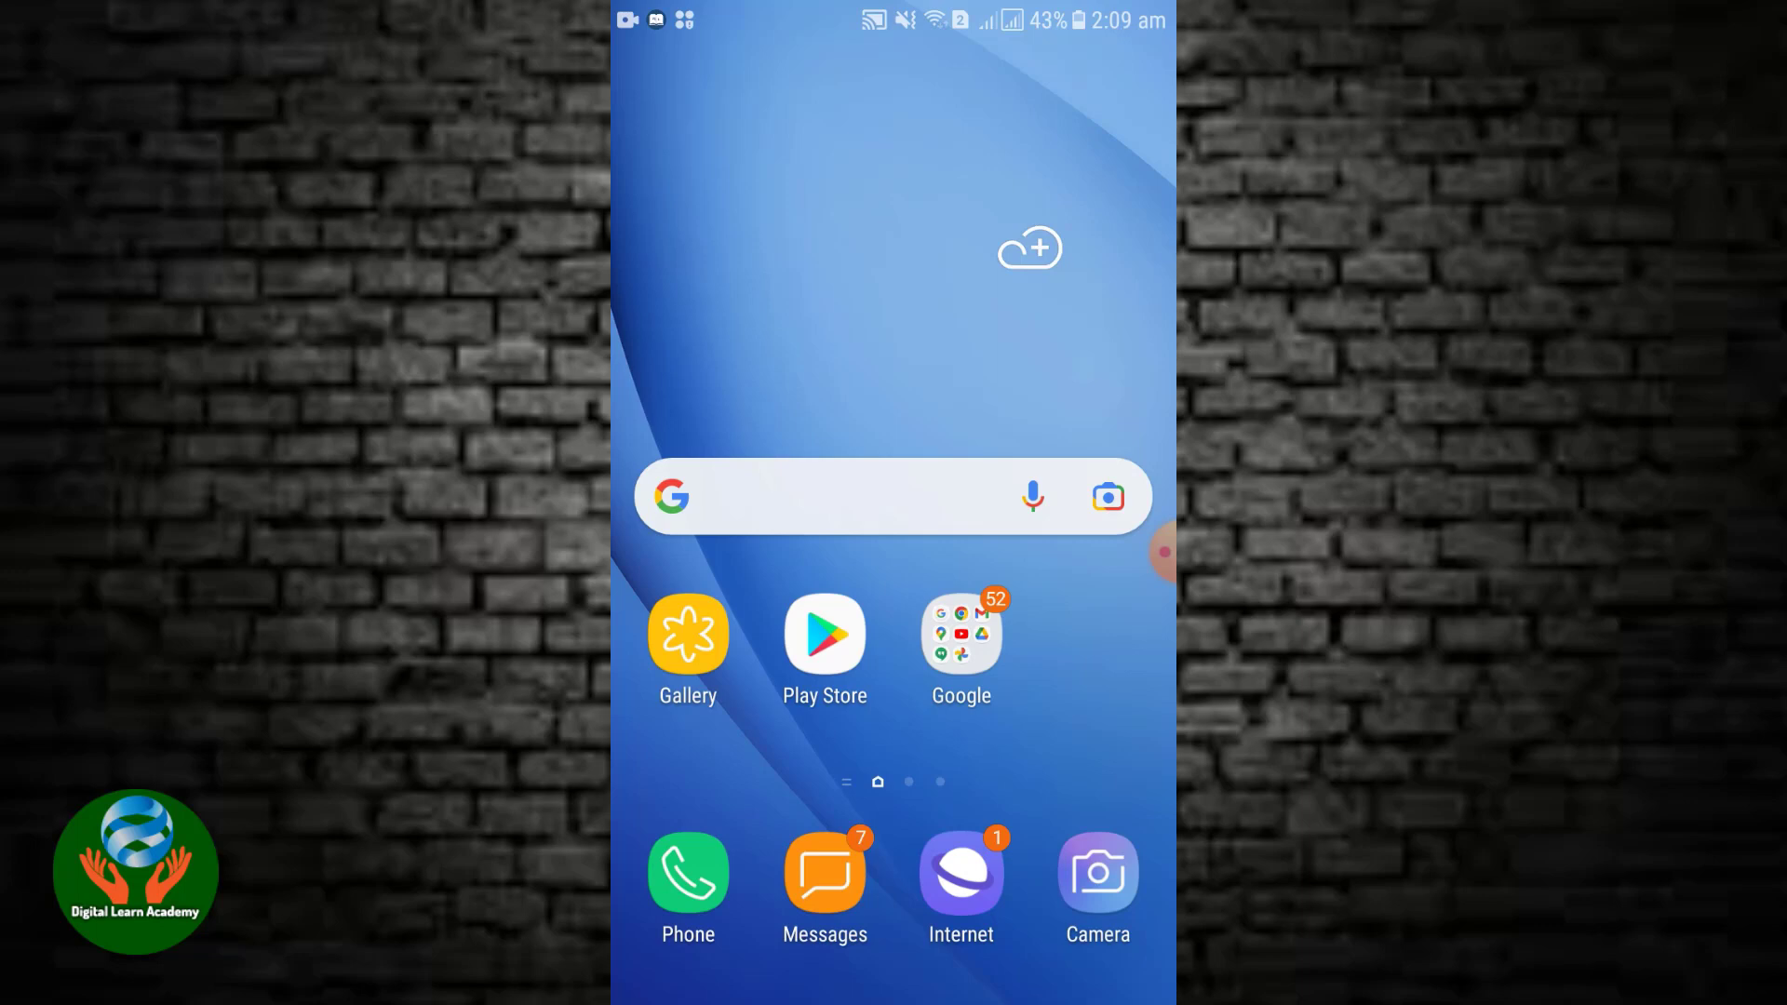
Open Chrome from the Google apps folder on the phone and have its start page showing.
click(962, 634)
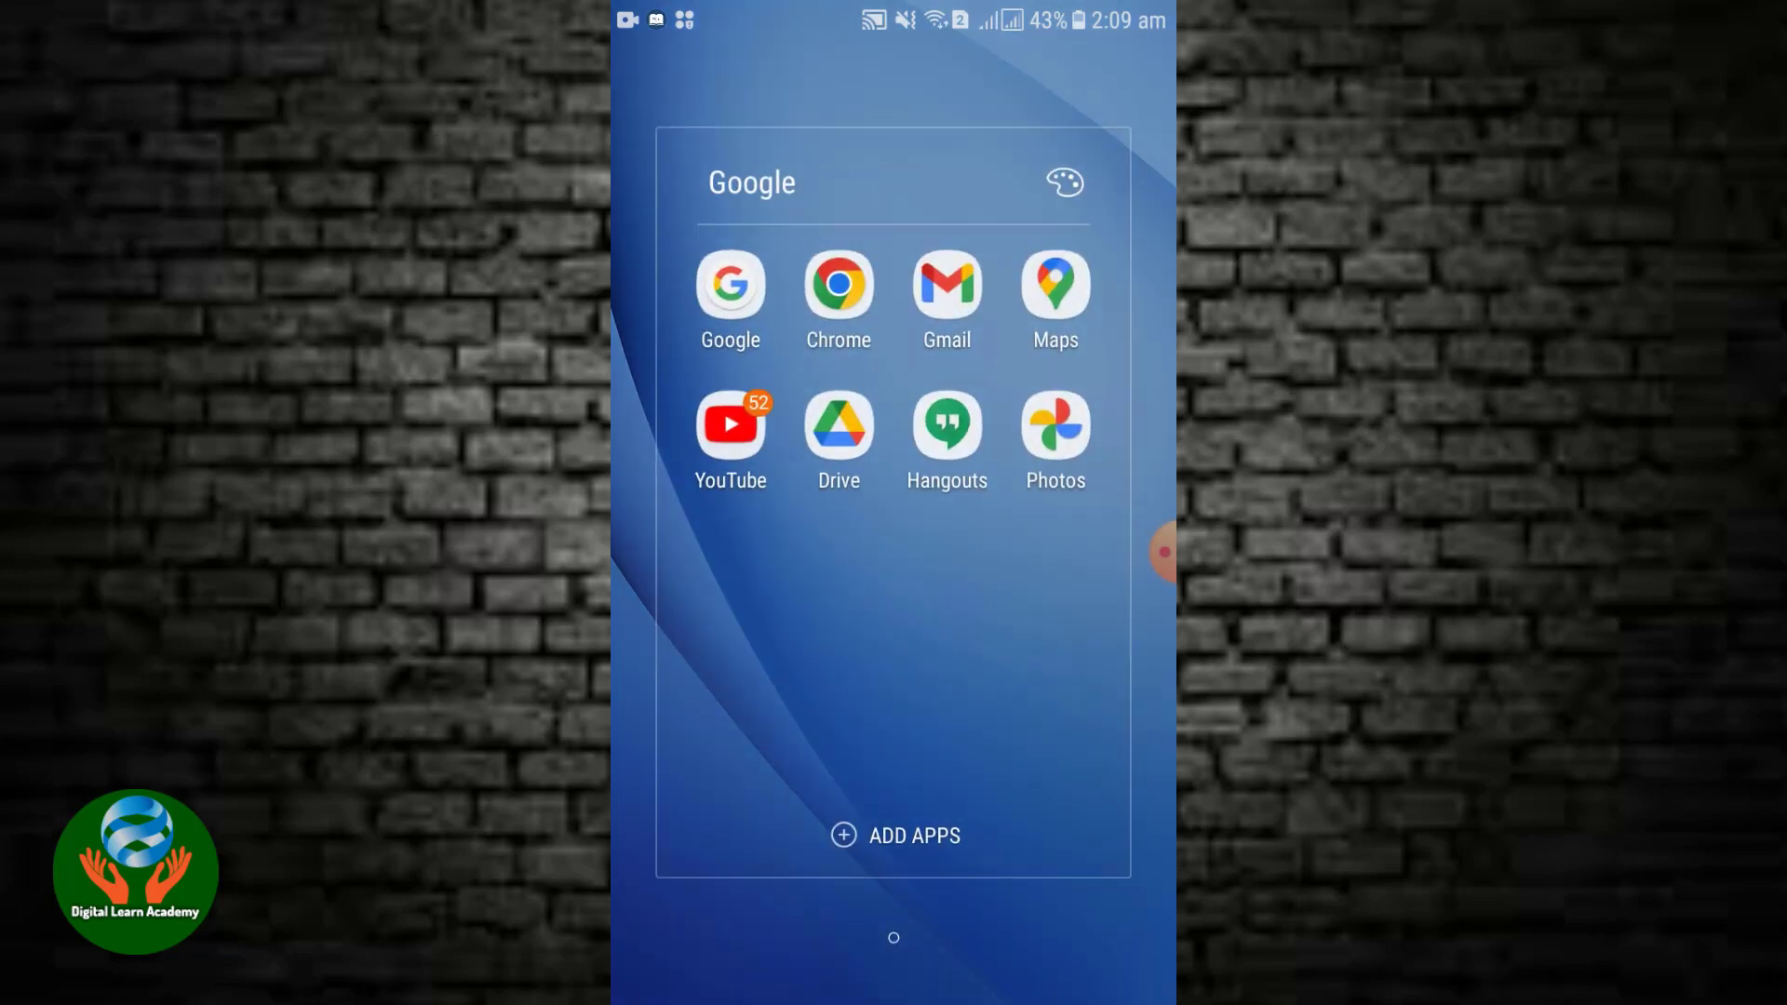
click(839, 284)
click(813, 315)
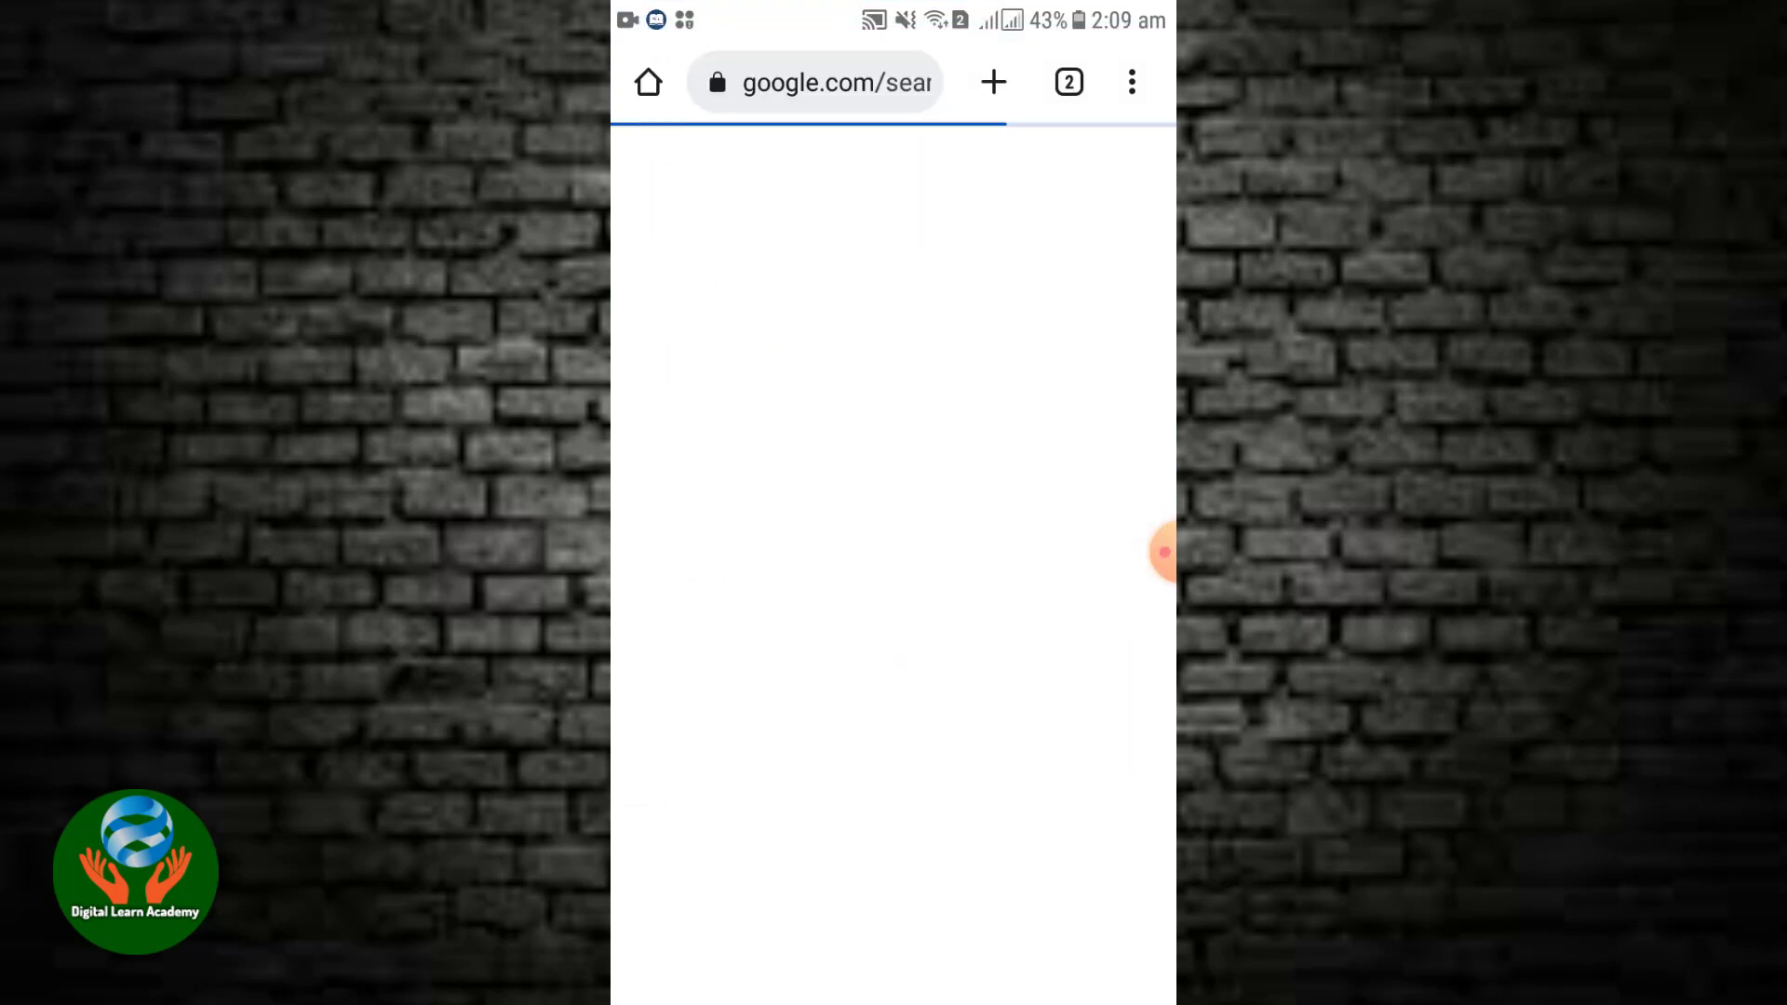
key(alt+Left)
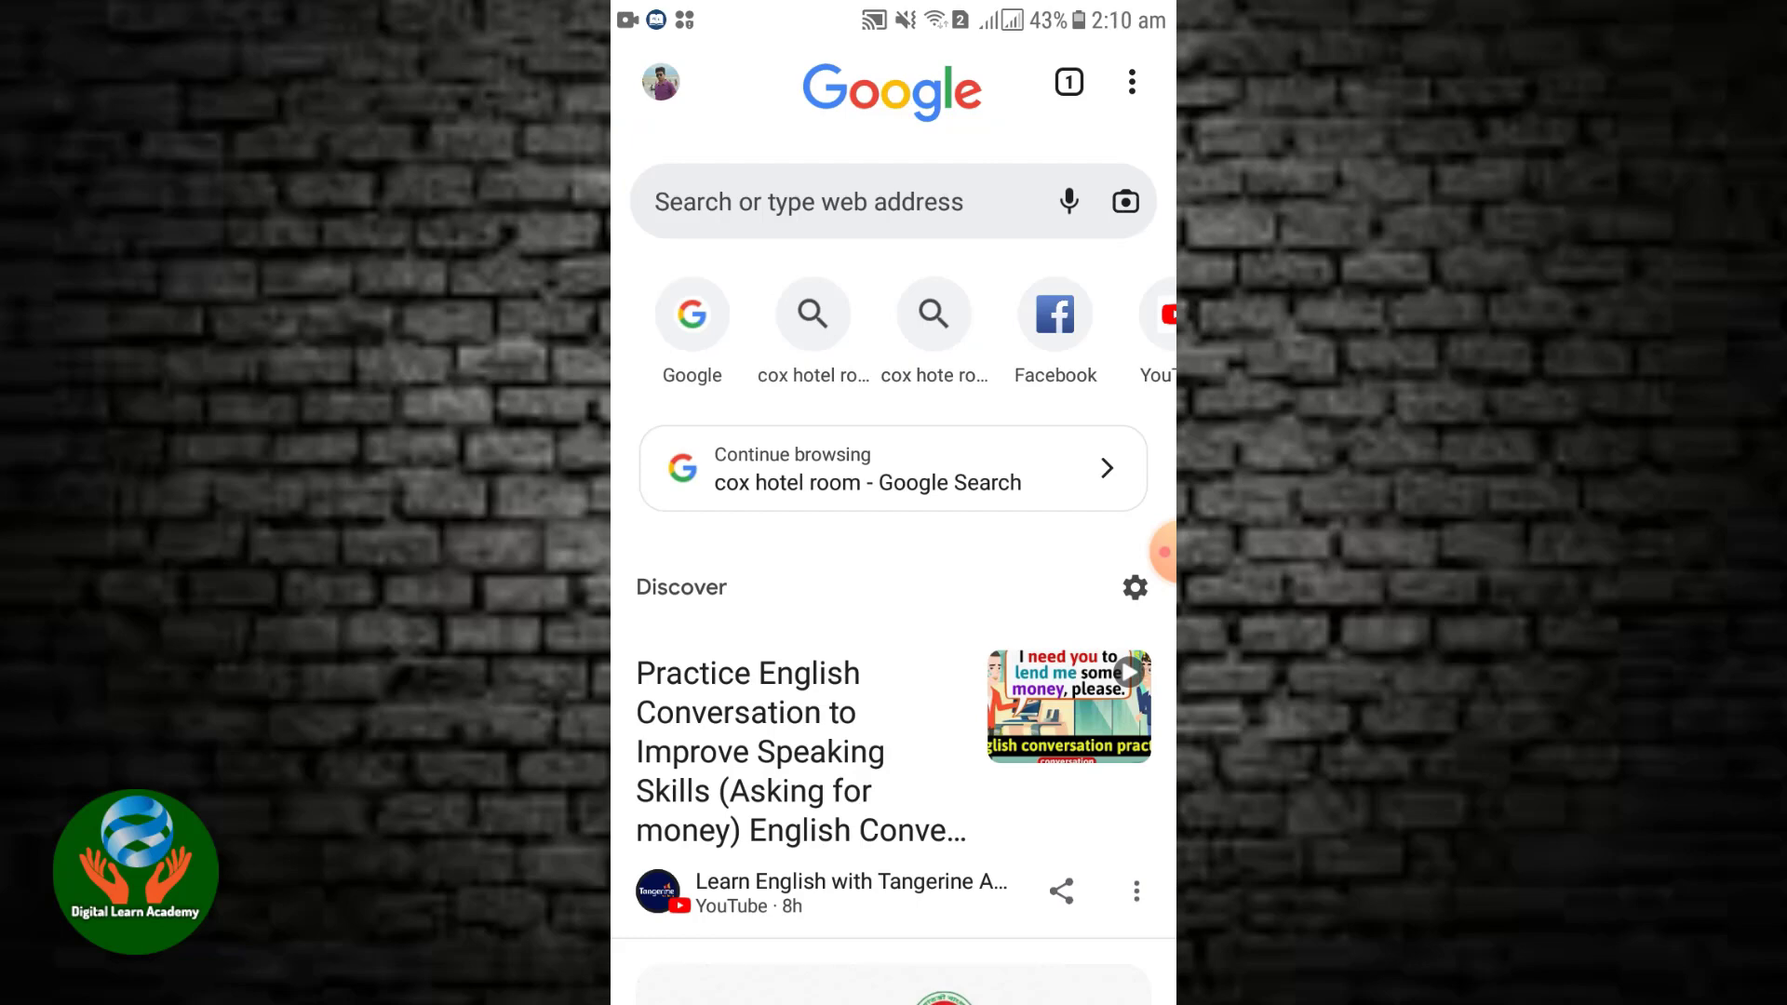
click(809, 202)
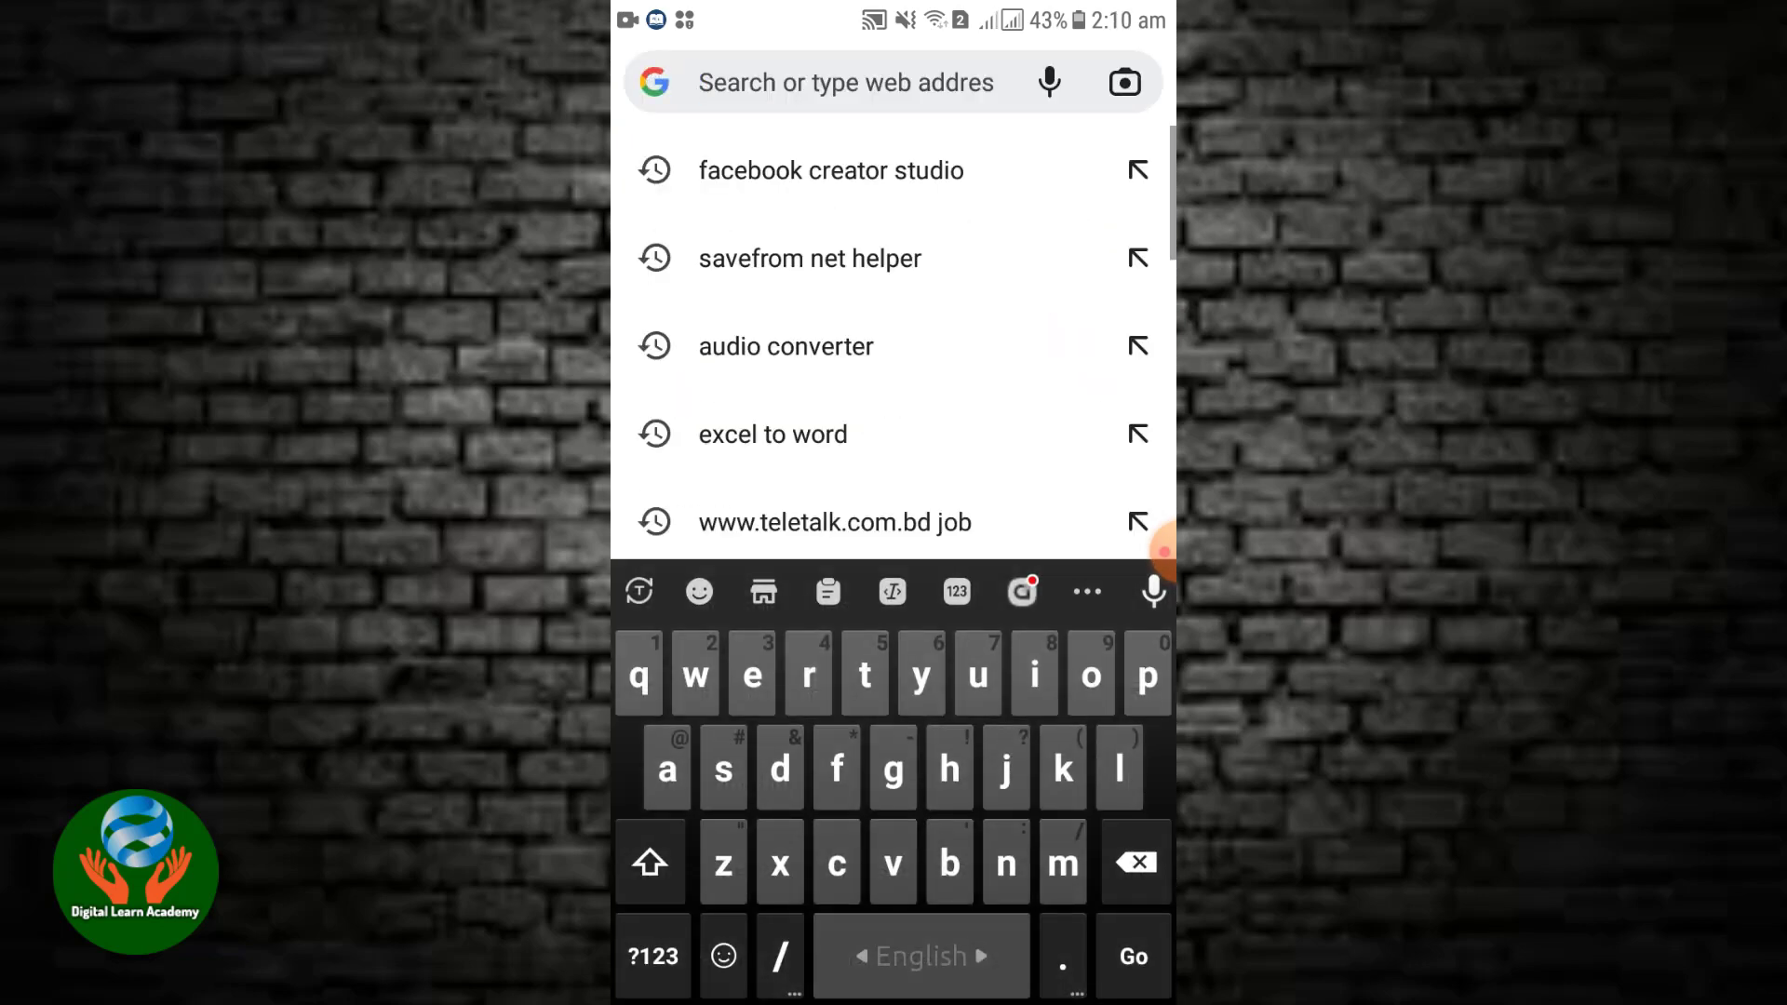
text(www.g)
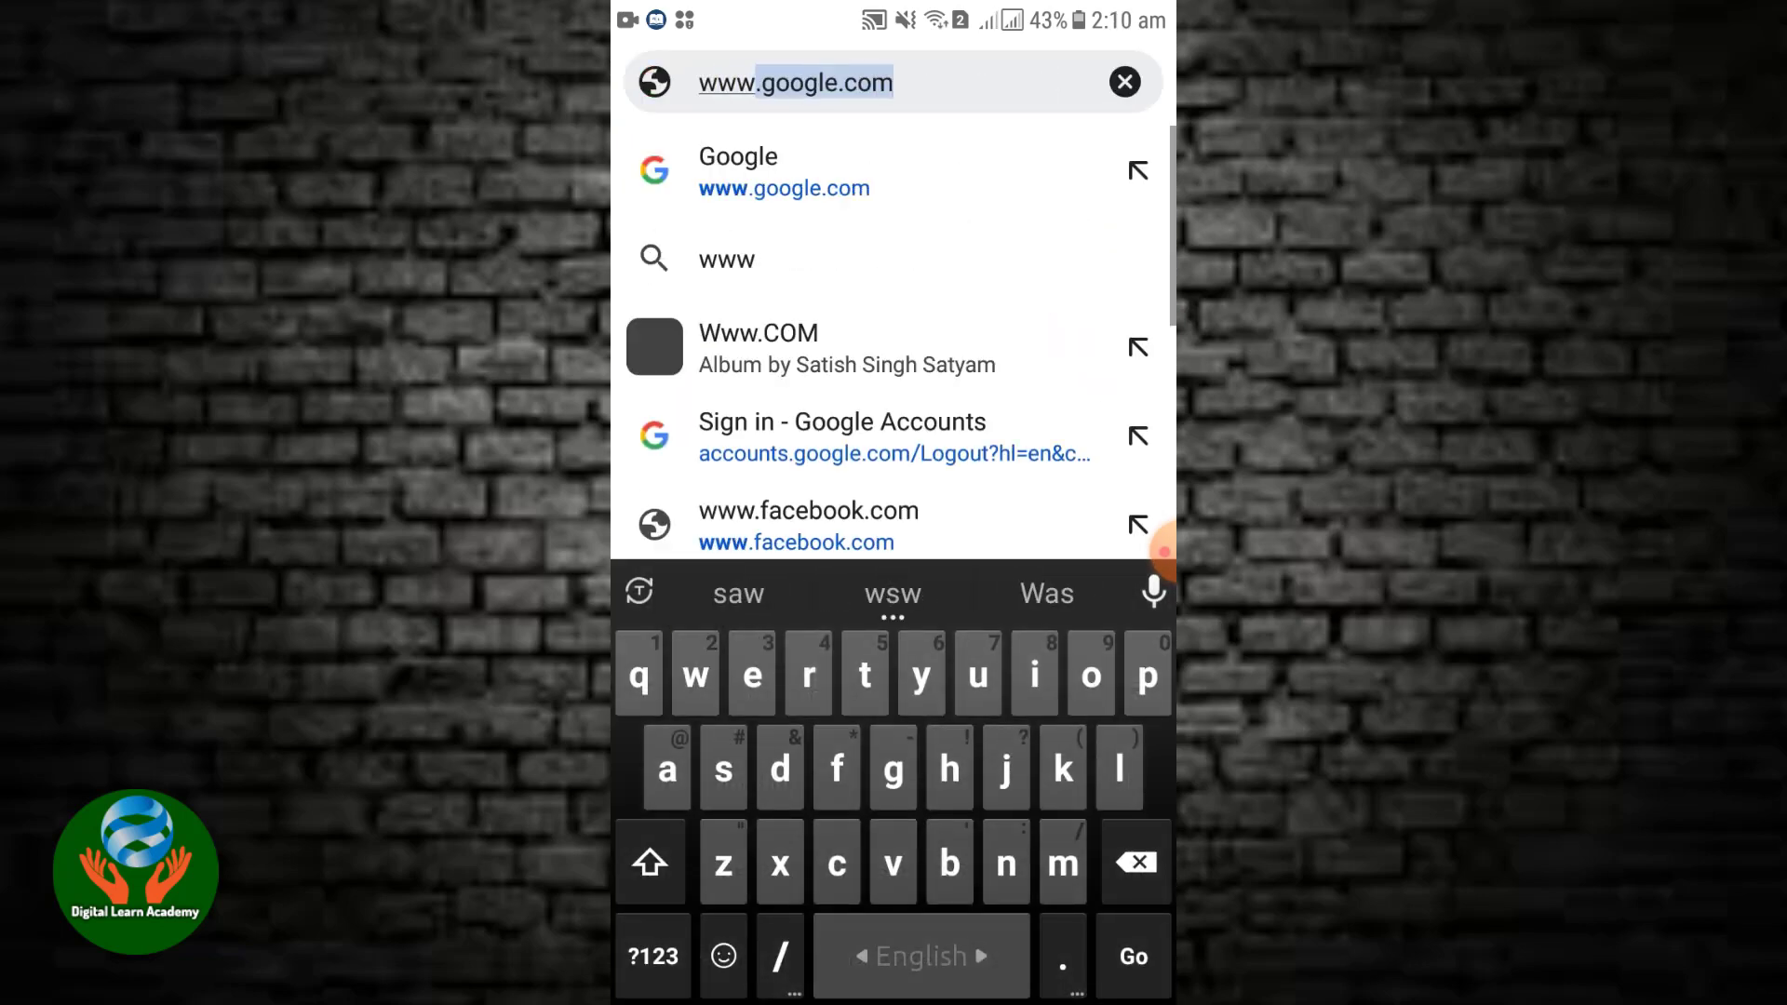
text(oogle.c)
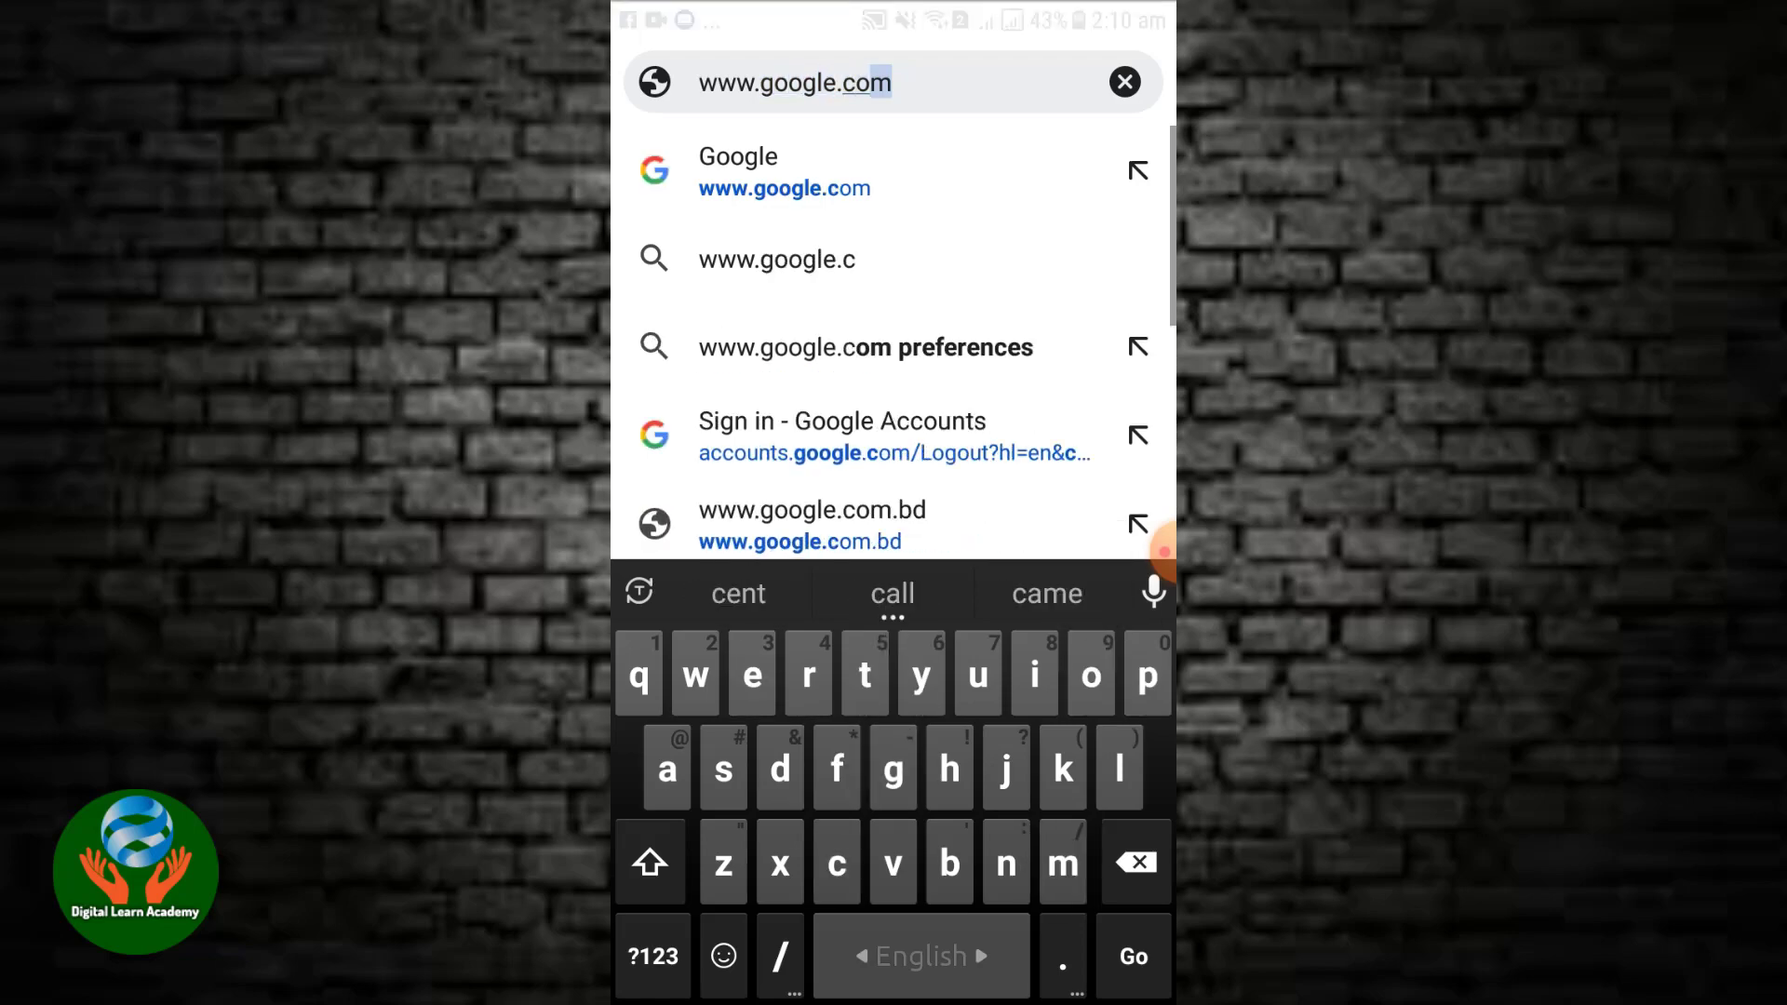
text(o)
key(Return)
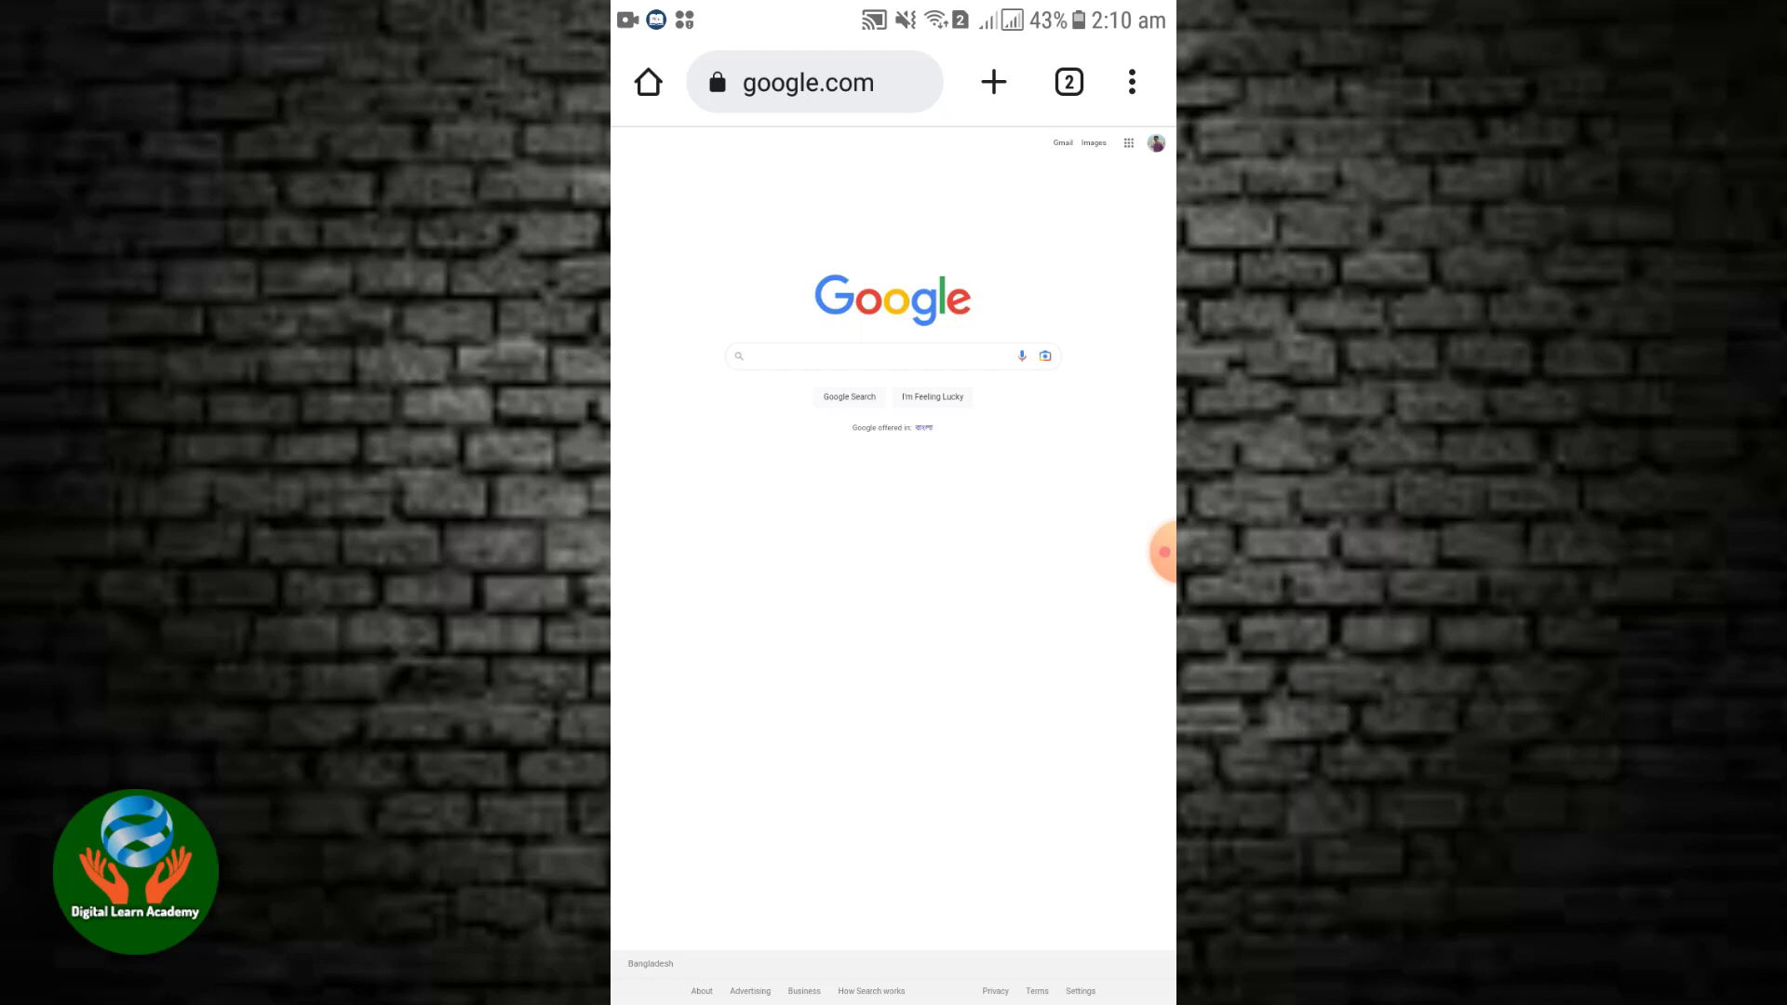
Turn off the Desktop site option for the Google homepage.
click(1132, 82)
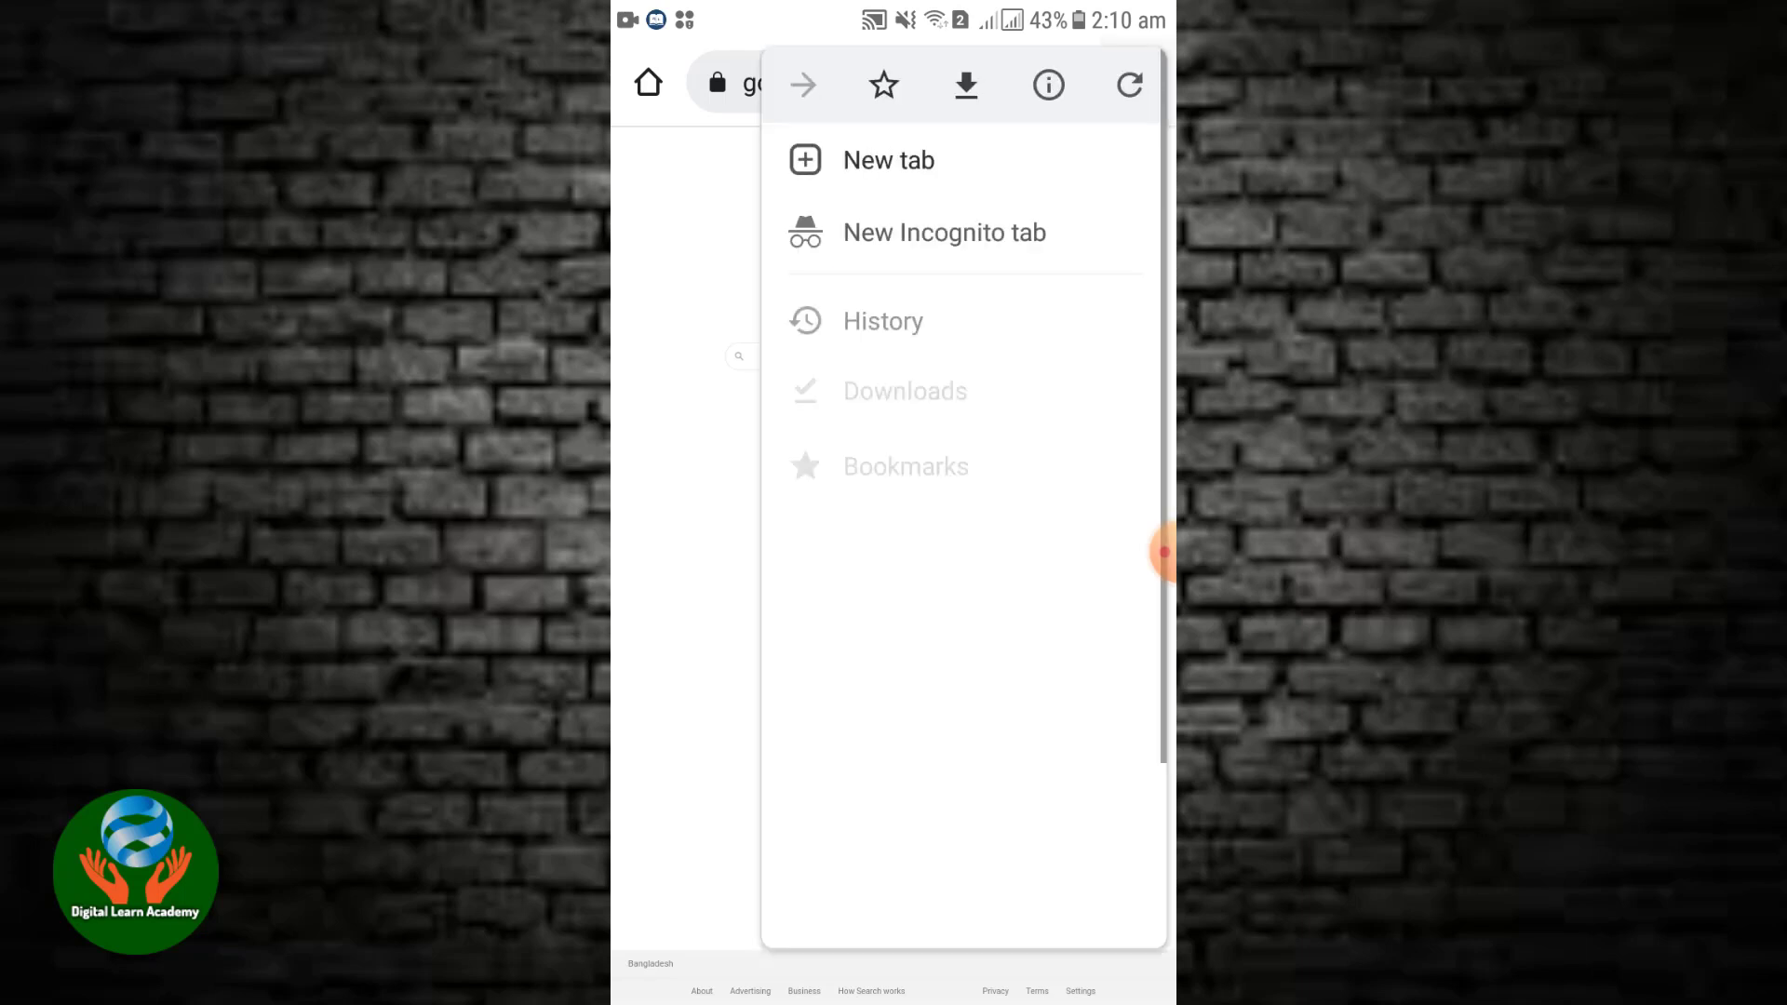
scroll(964, 512, down, 3)
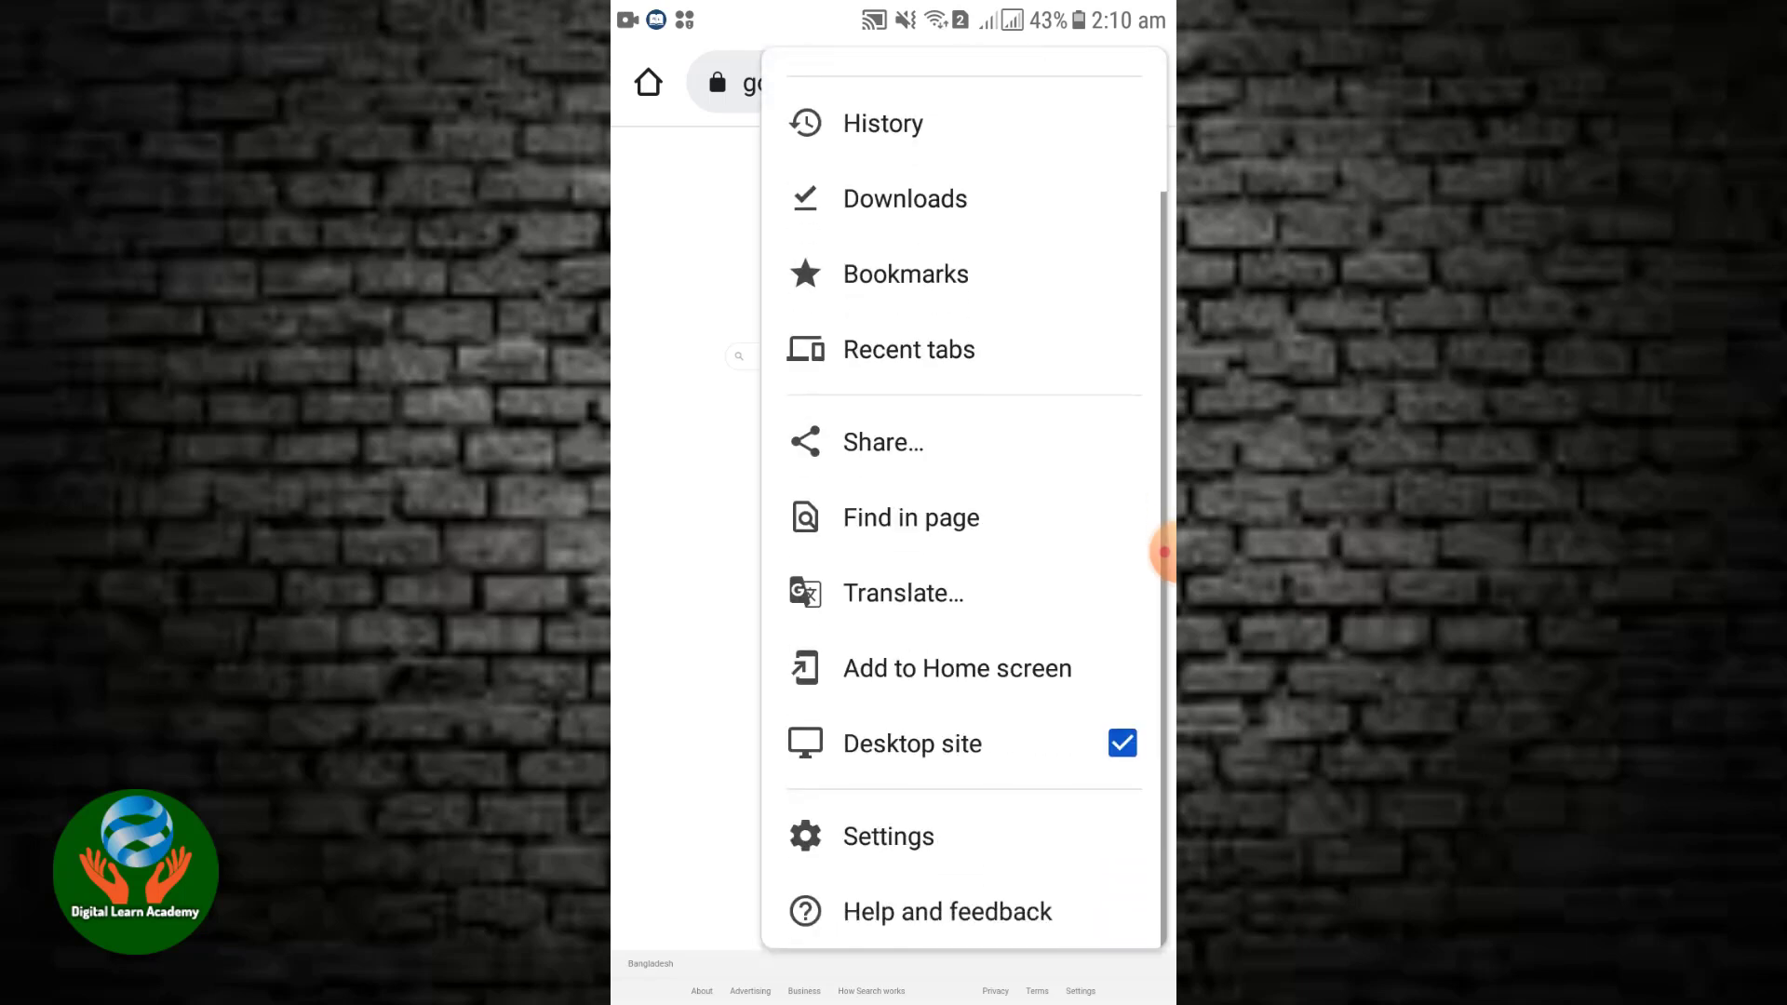
click(1123, 743)
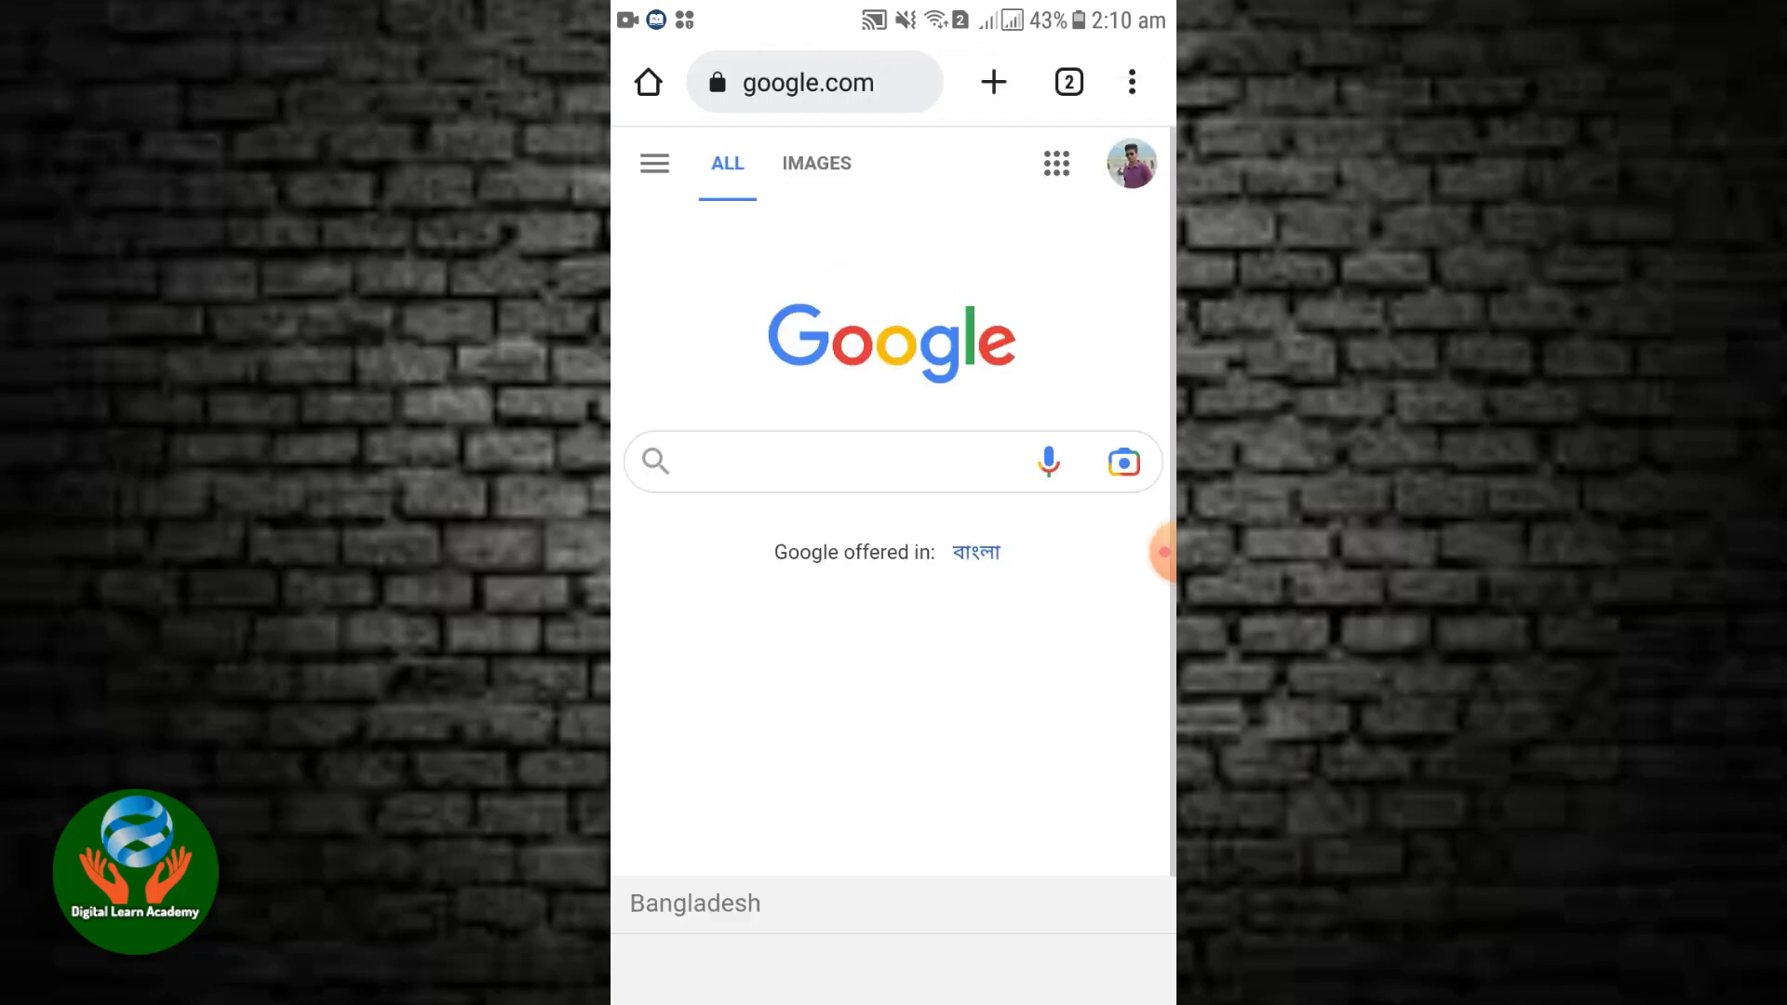
Turn the Desktop site option back on for the Google homepage.
click(1132, 82)
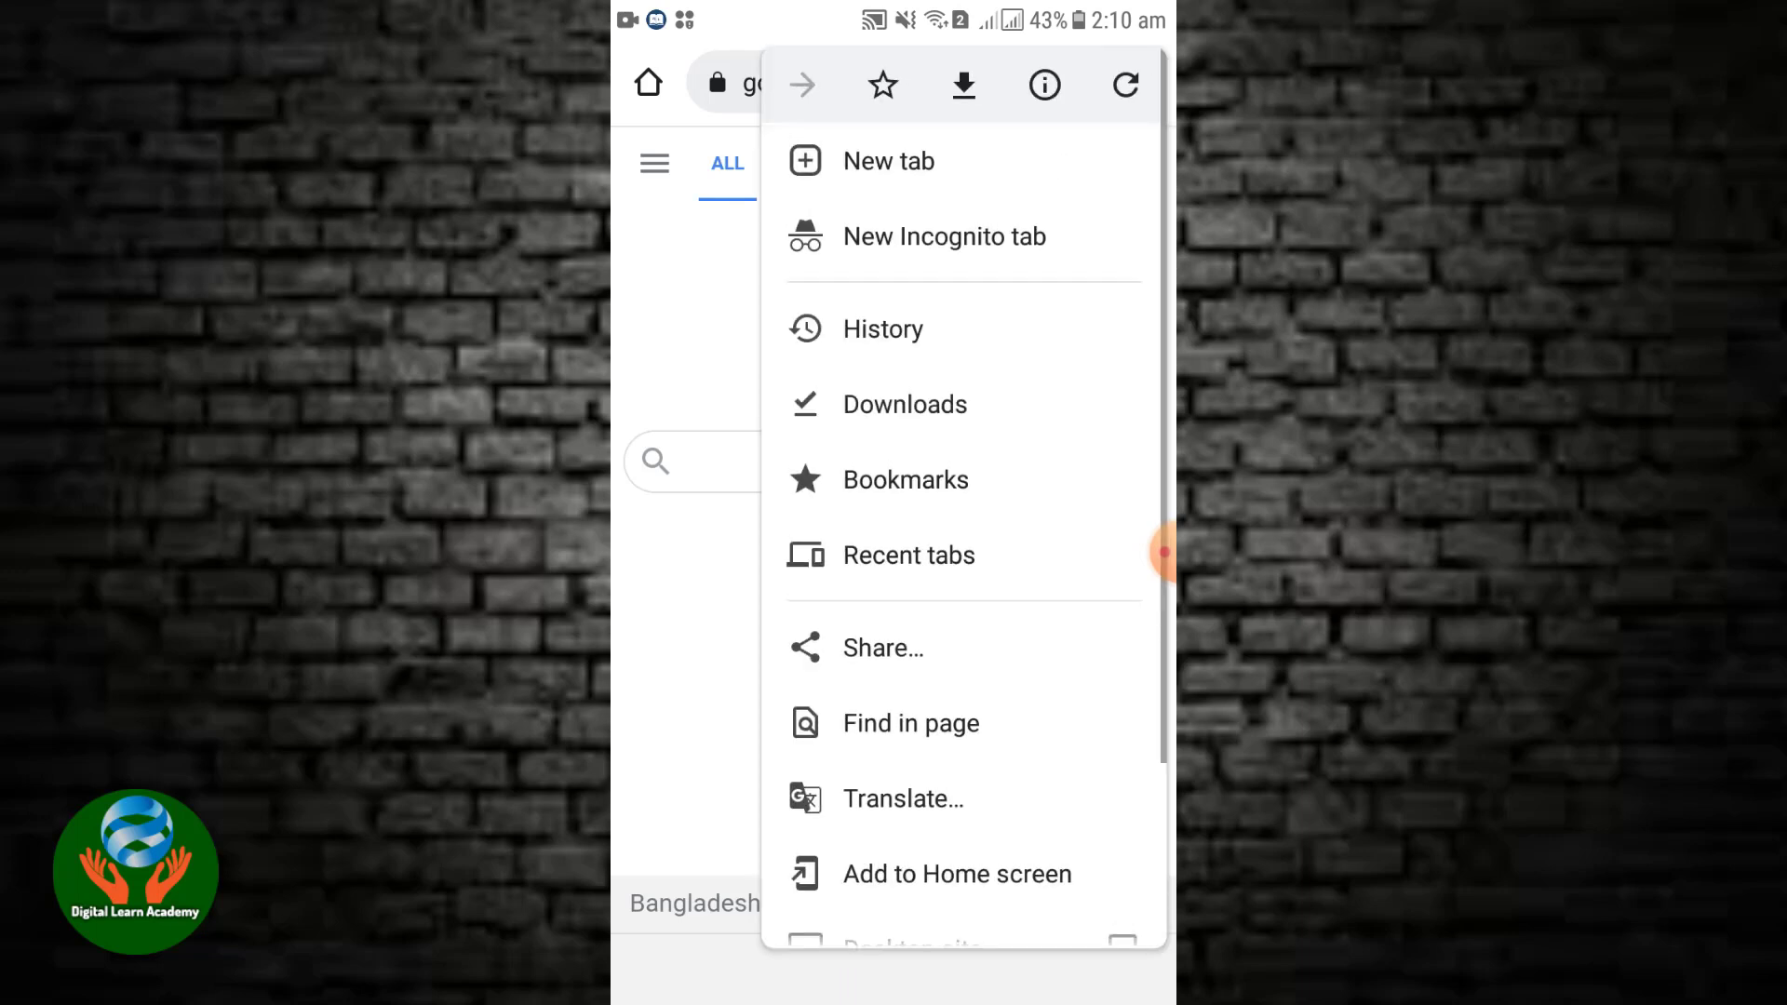
scroll(963, 512, down, 3)
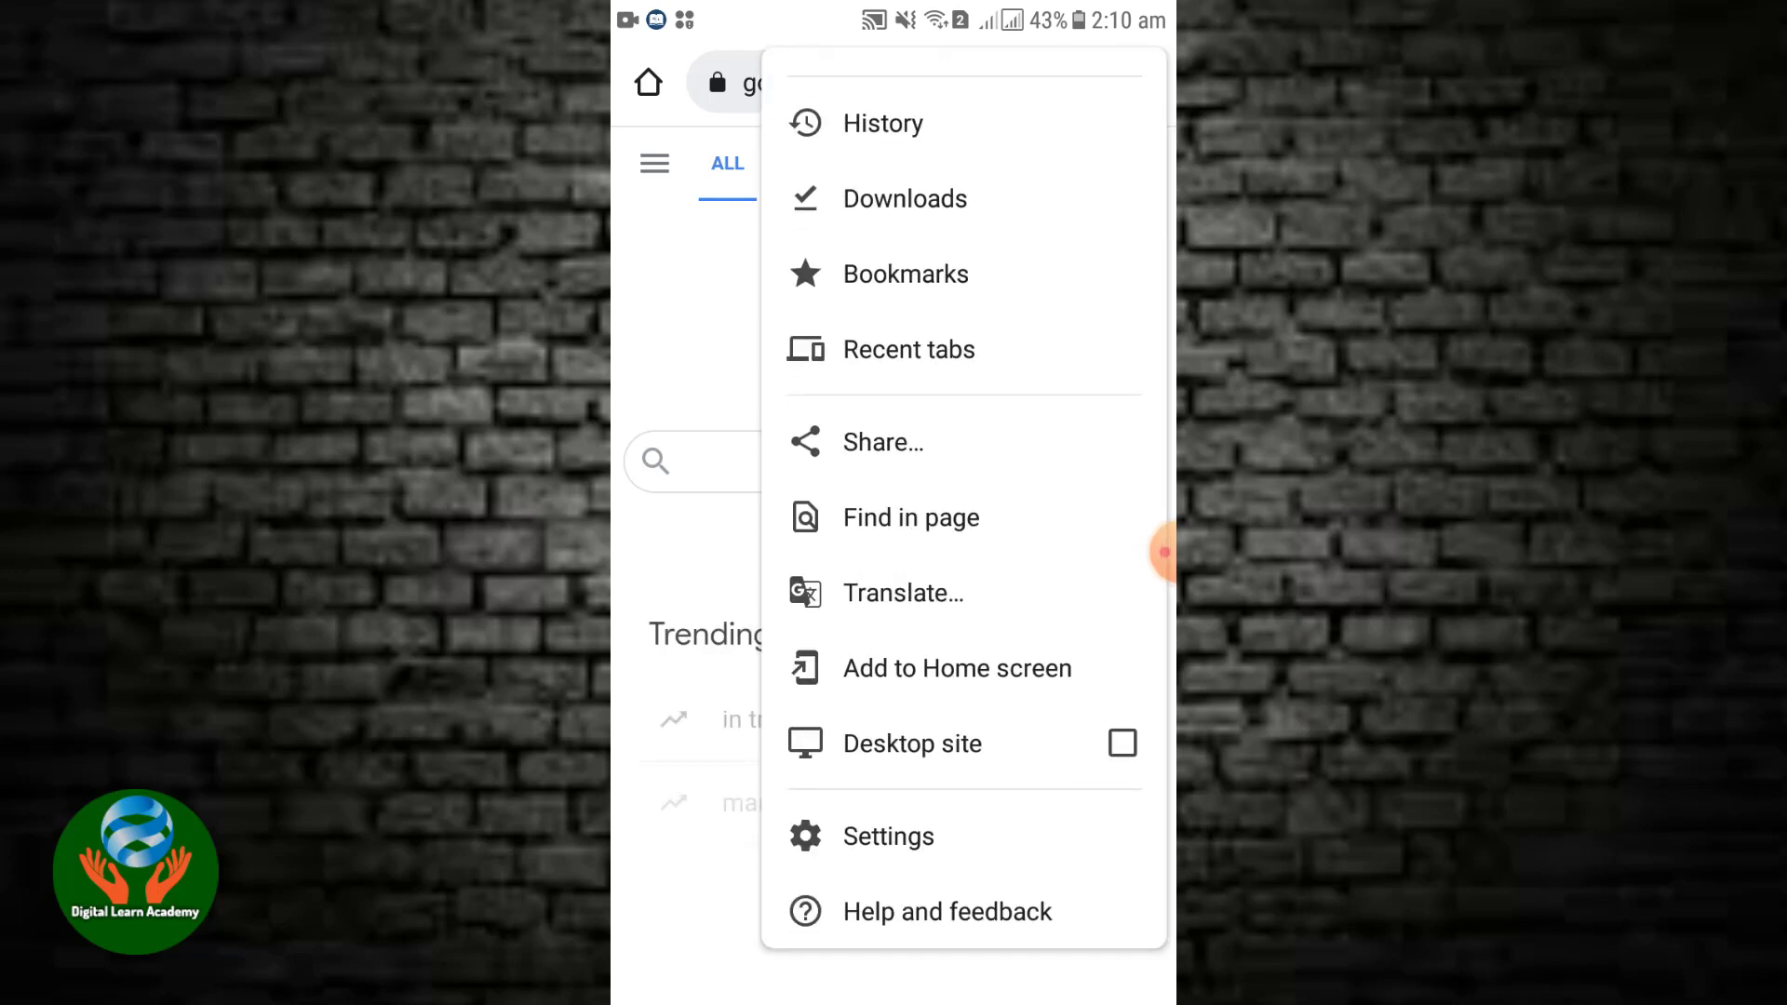
click(1123, 743)
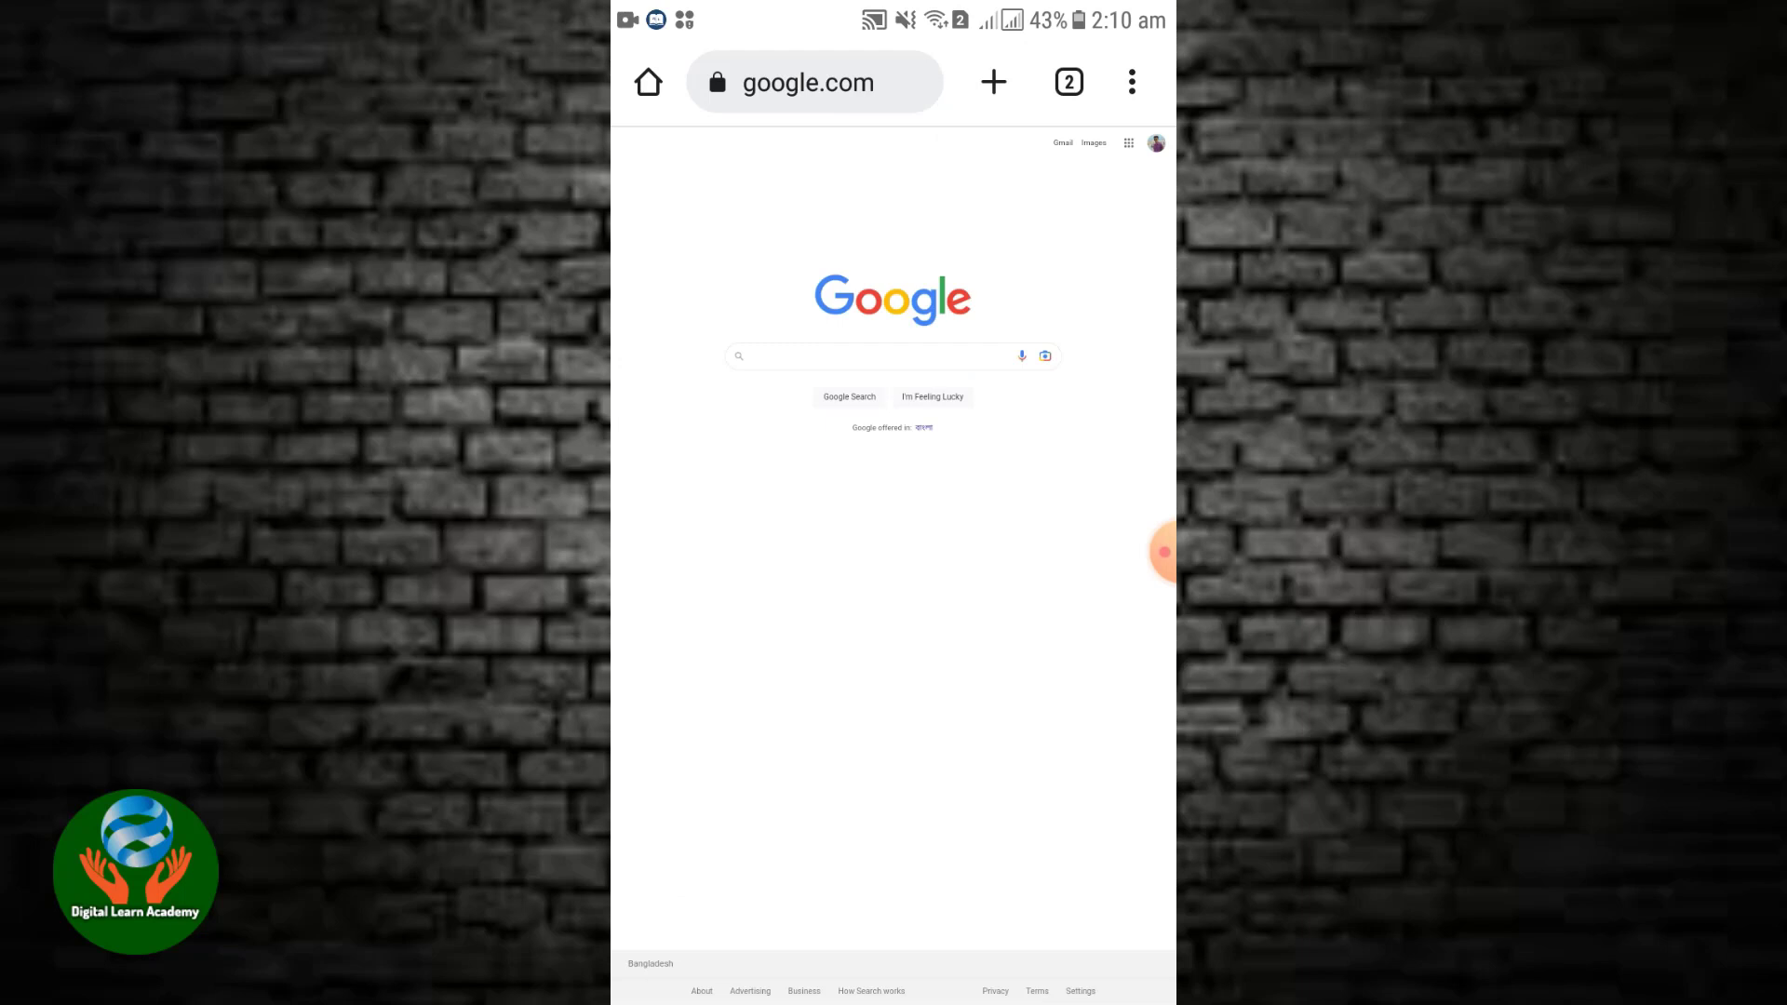
Examine the desktop version of the Google homepage and the options for the signed-in account.
scroll(1038, 466, up, 2)
scroll(1038, 558, down, 1)
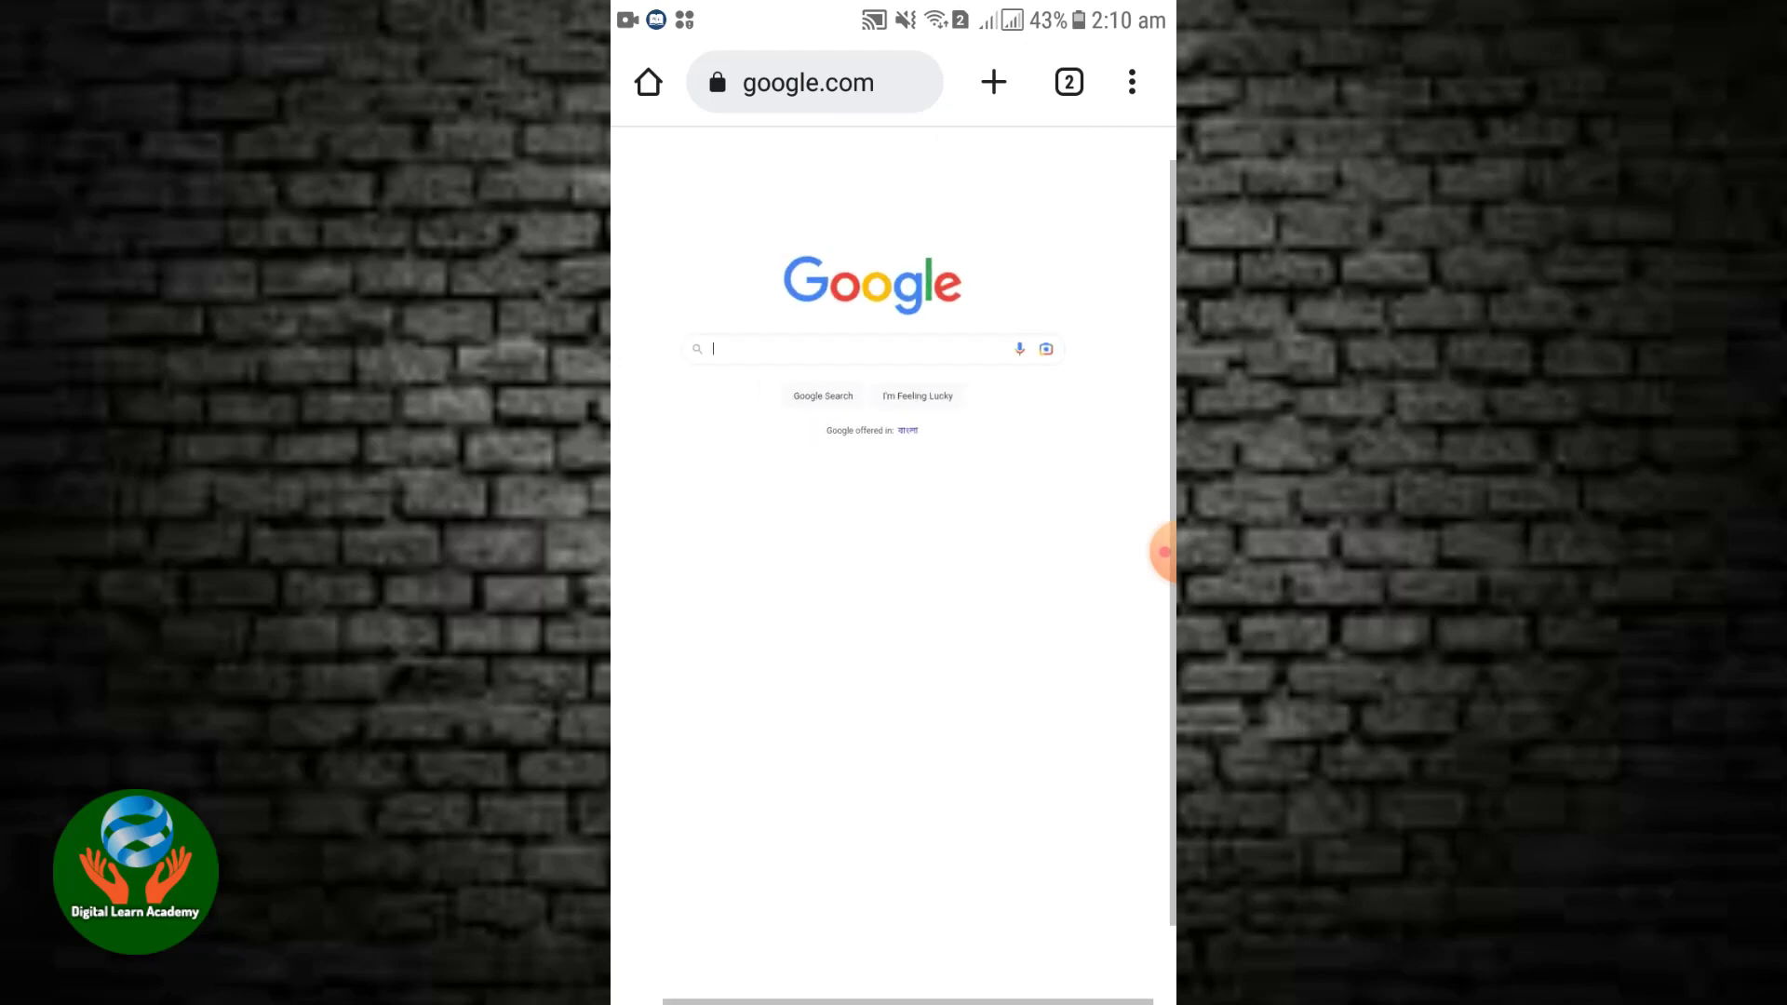
scroll(1041, 405, down, 1)
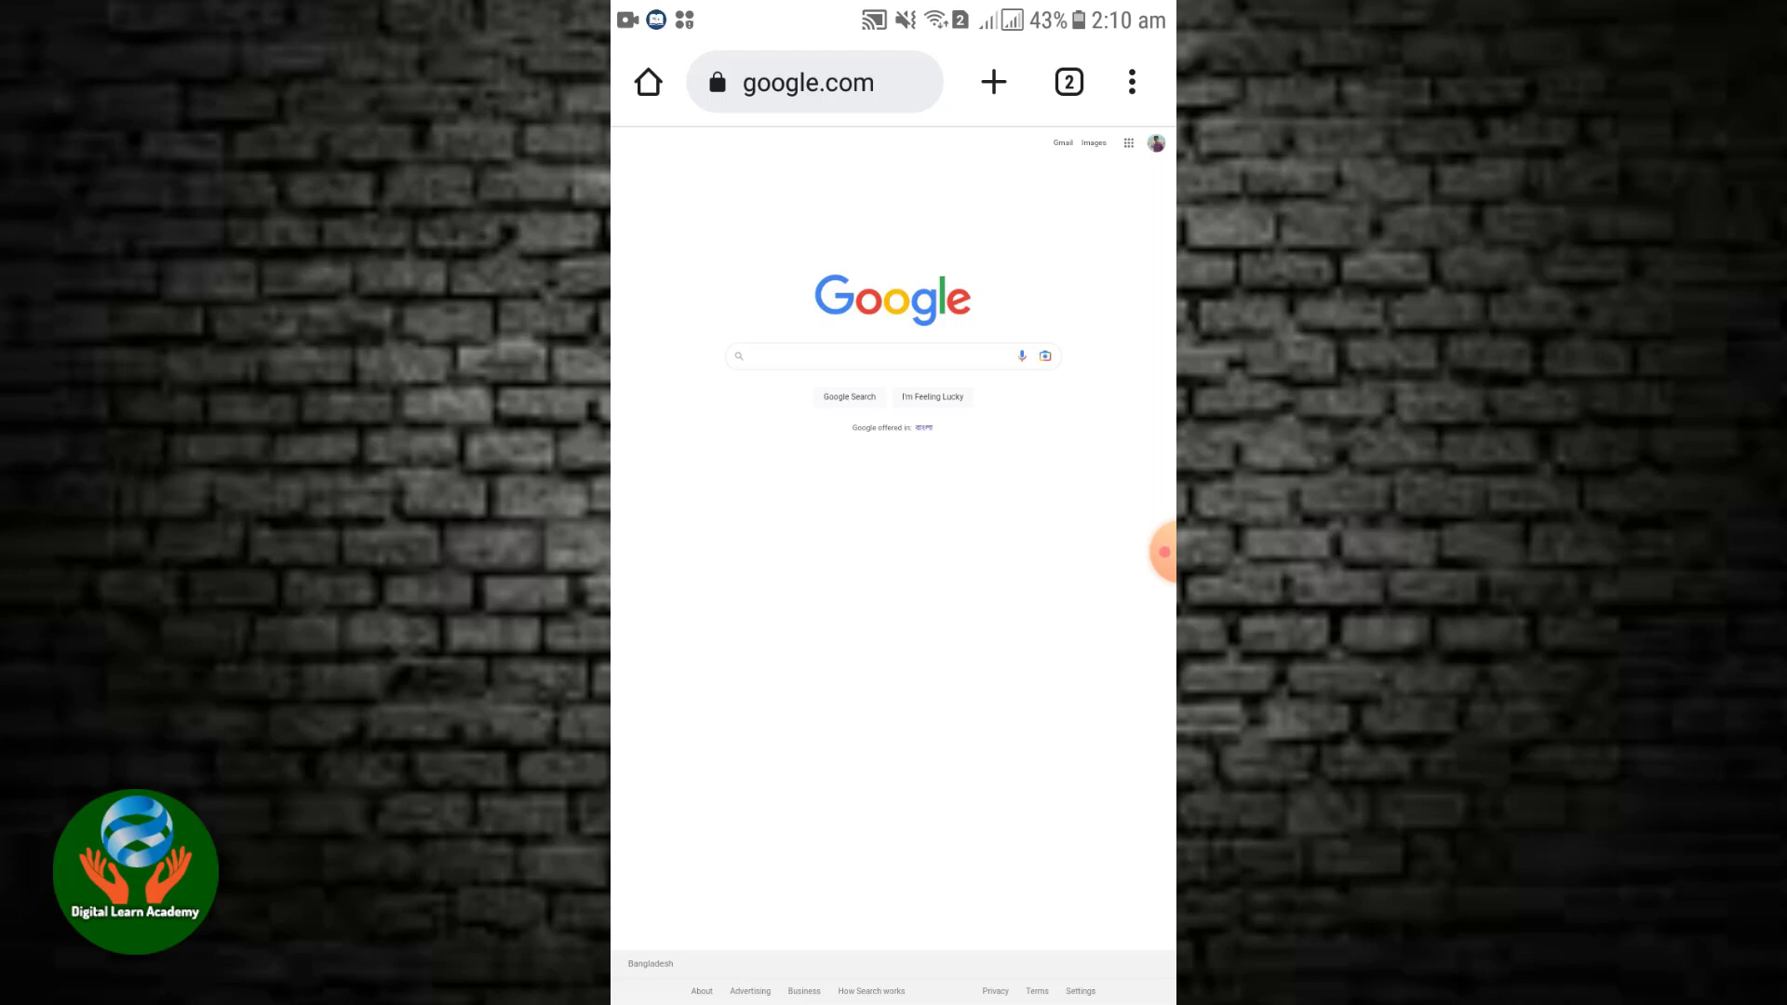
click(1156, 143)
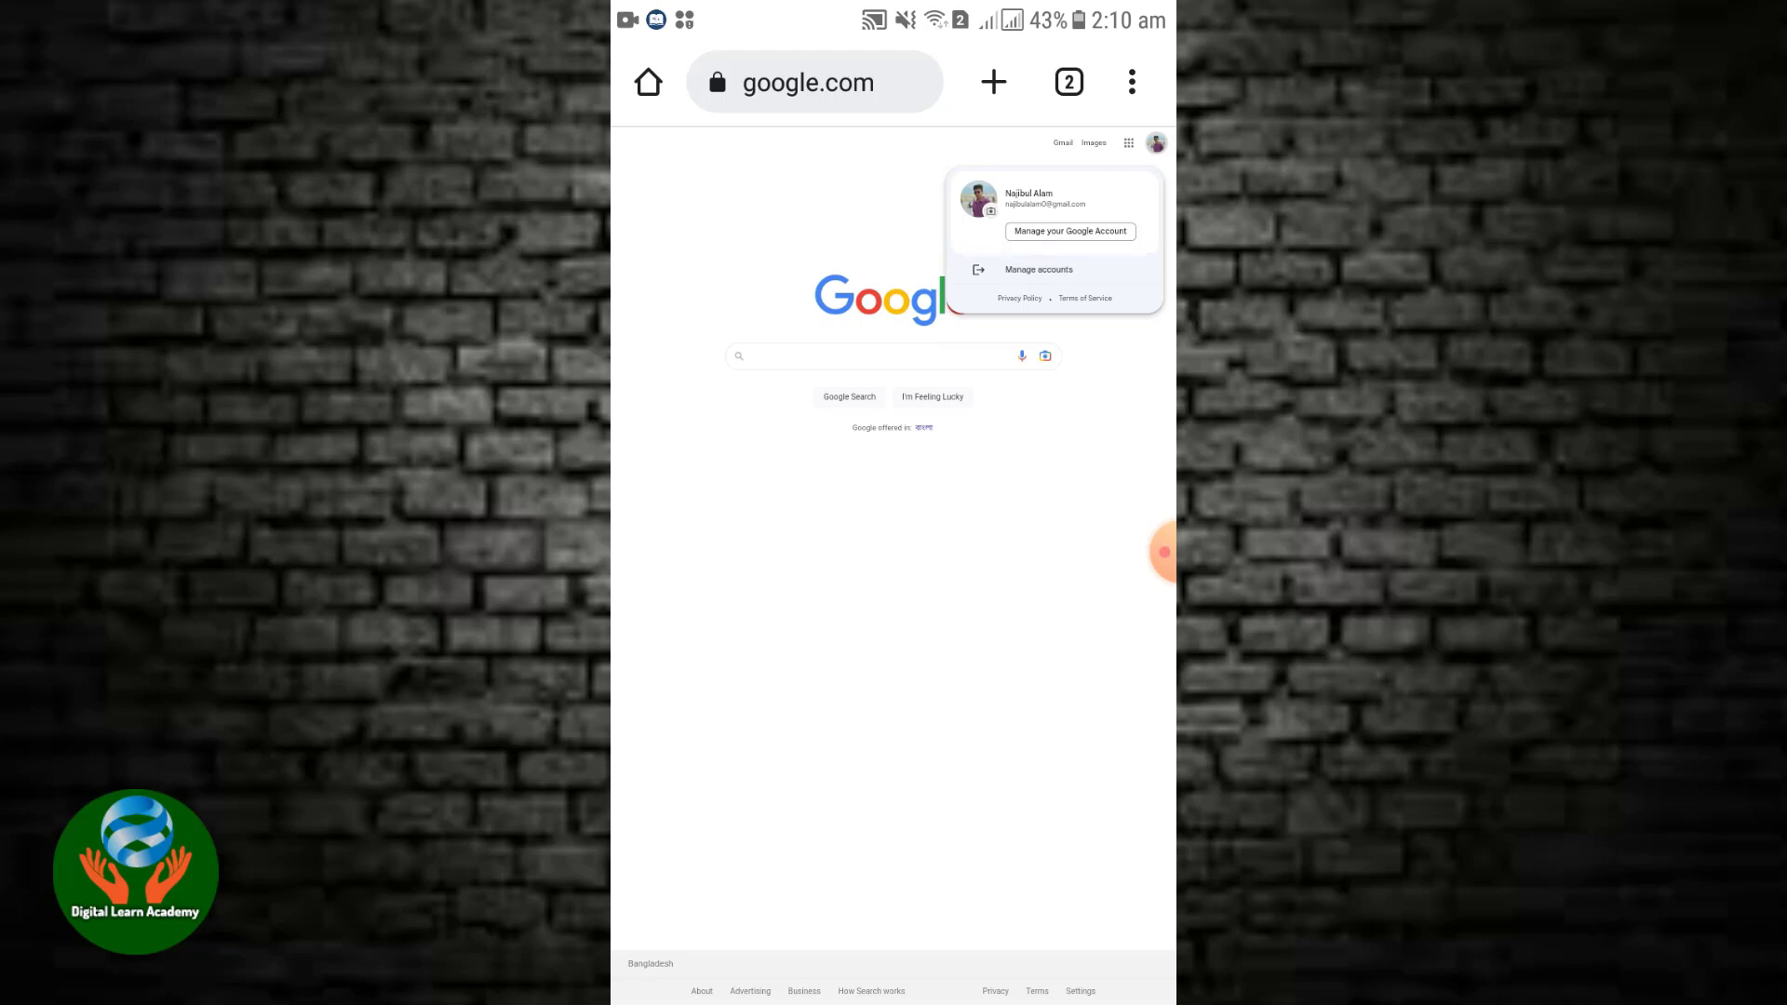
key(Escape)
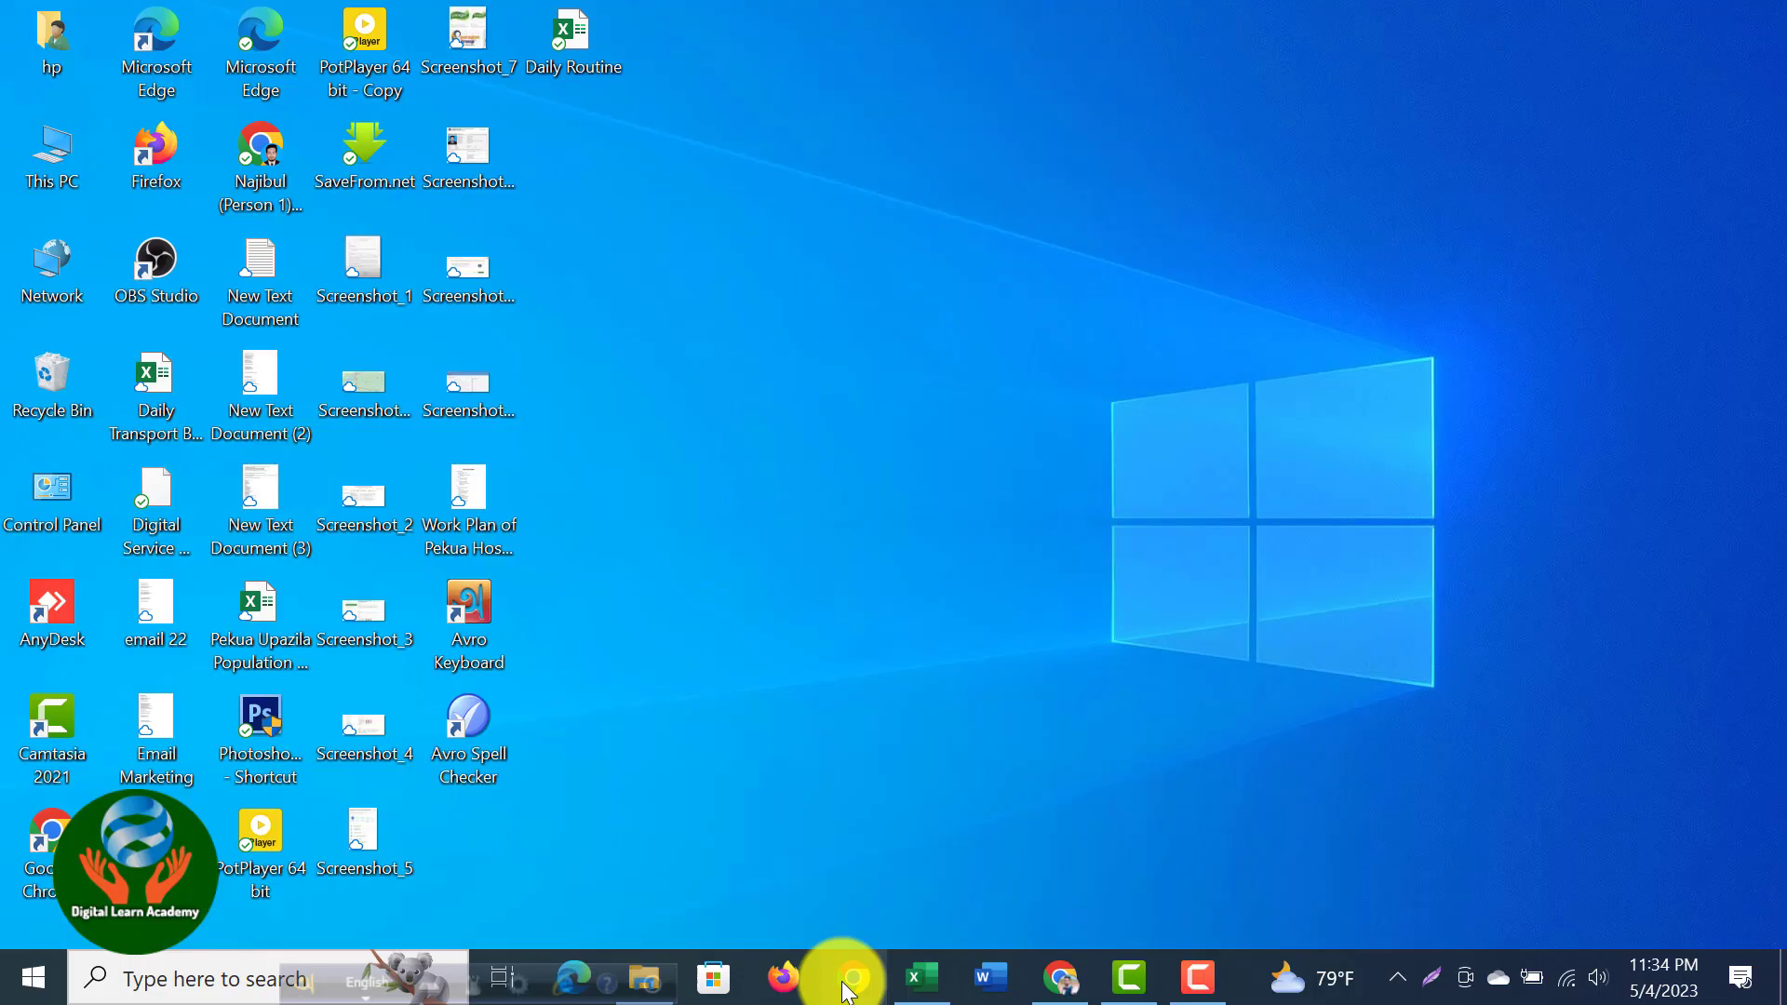
Open Chrome on the computer and add a new profile, choosing to sign in with a Google account.
click(837, 975)
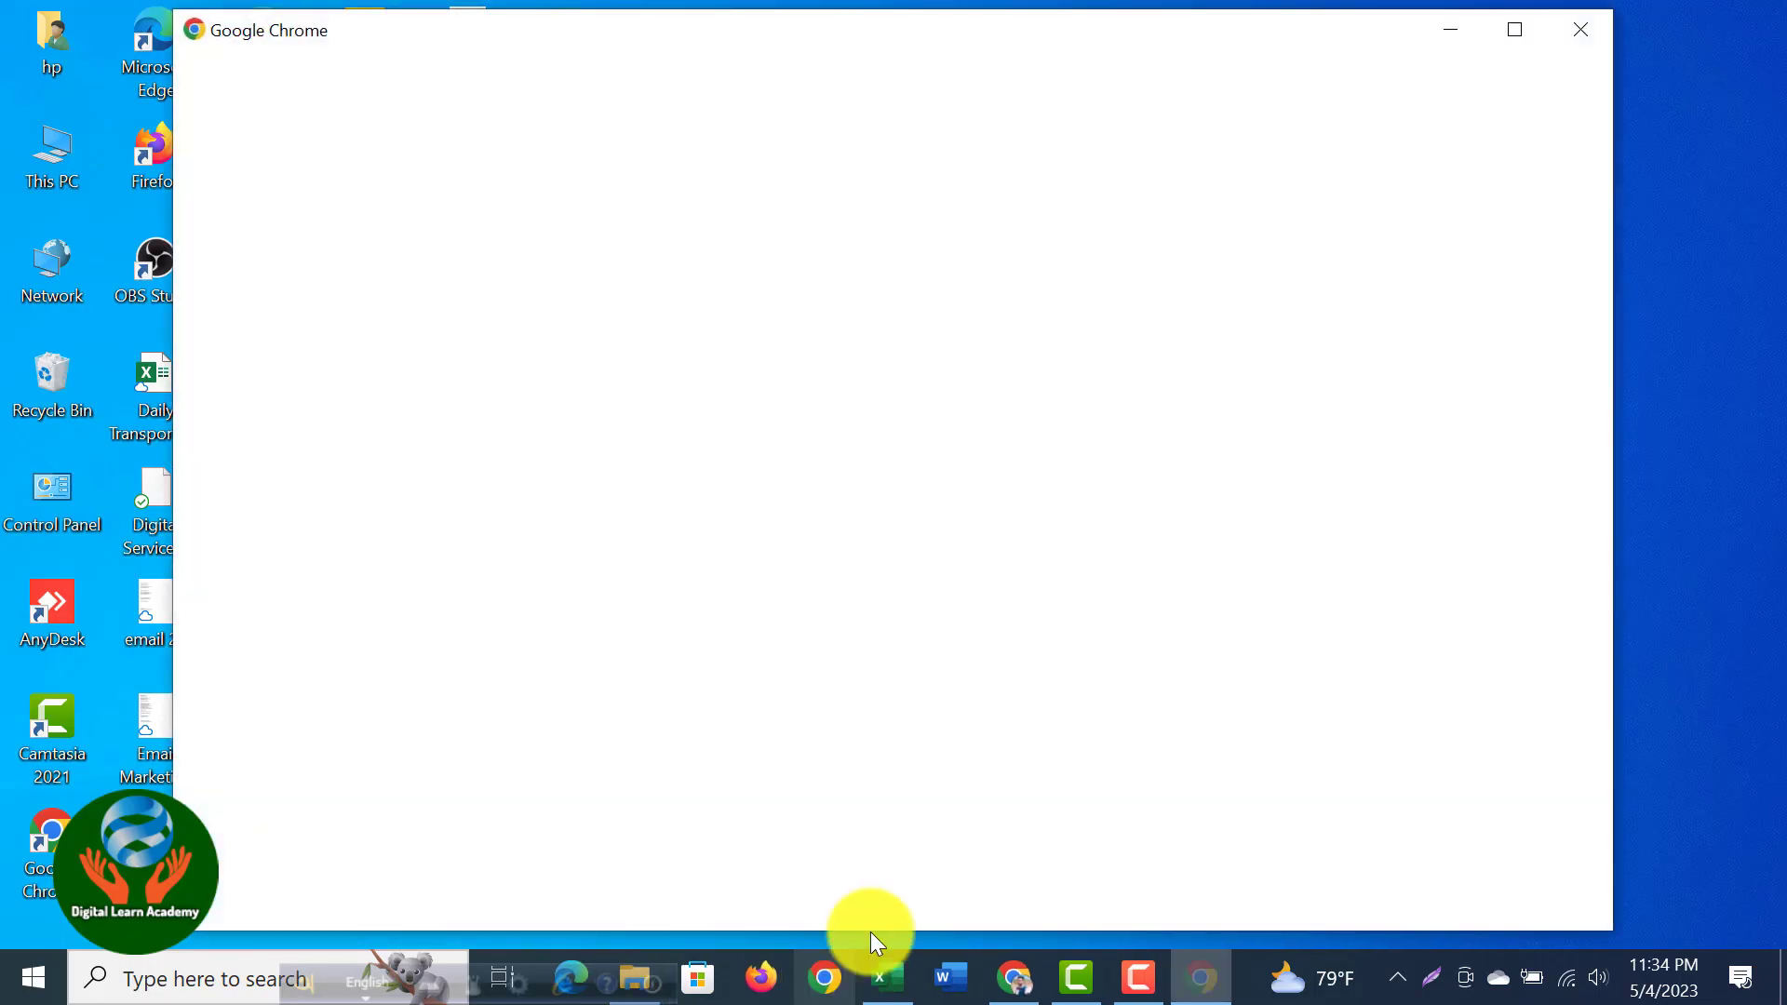
scroll(965, 559, down, 3)
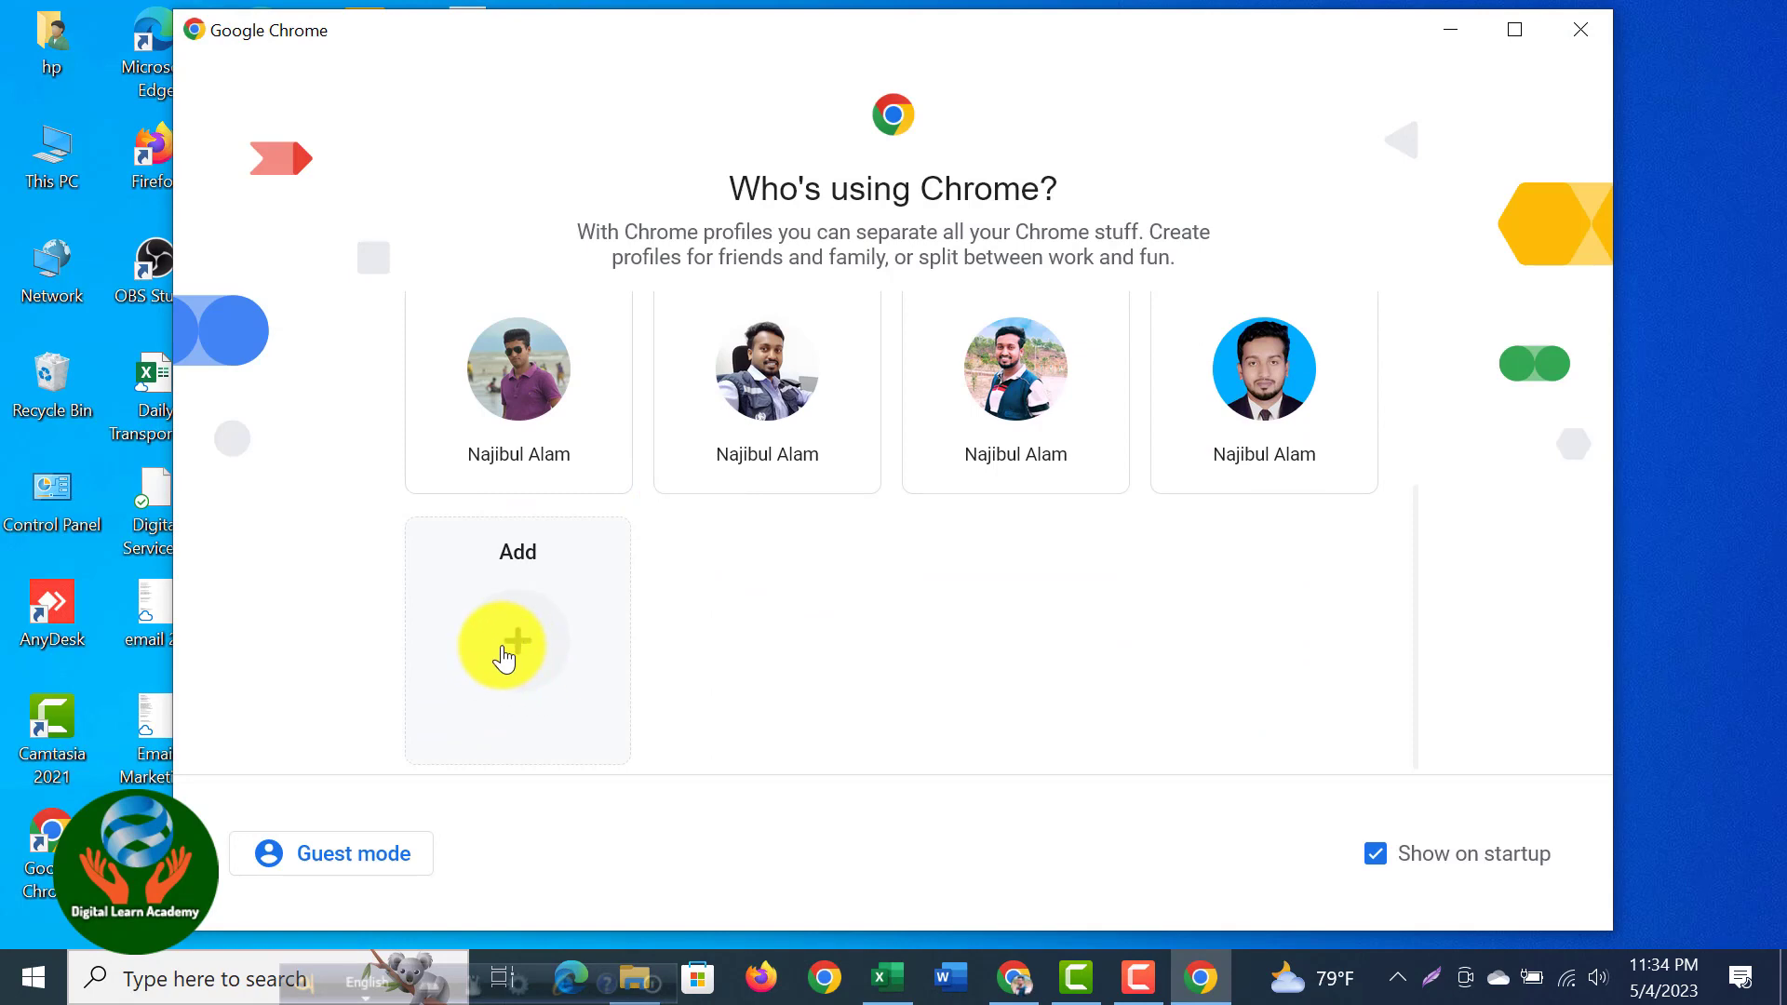
click(516, 649)
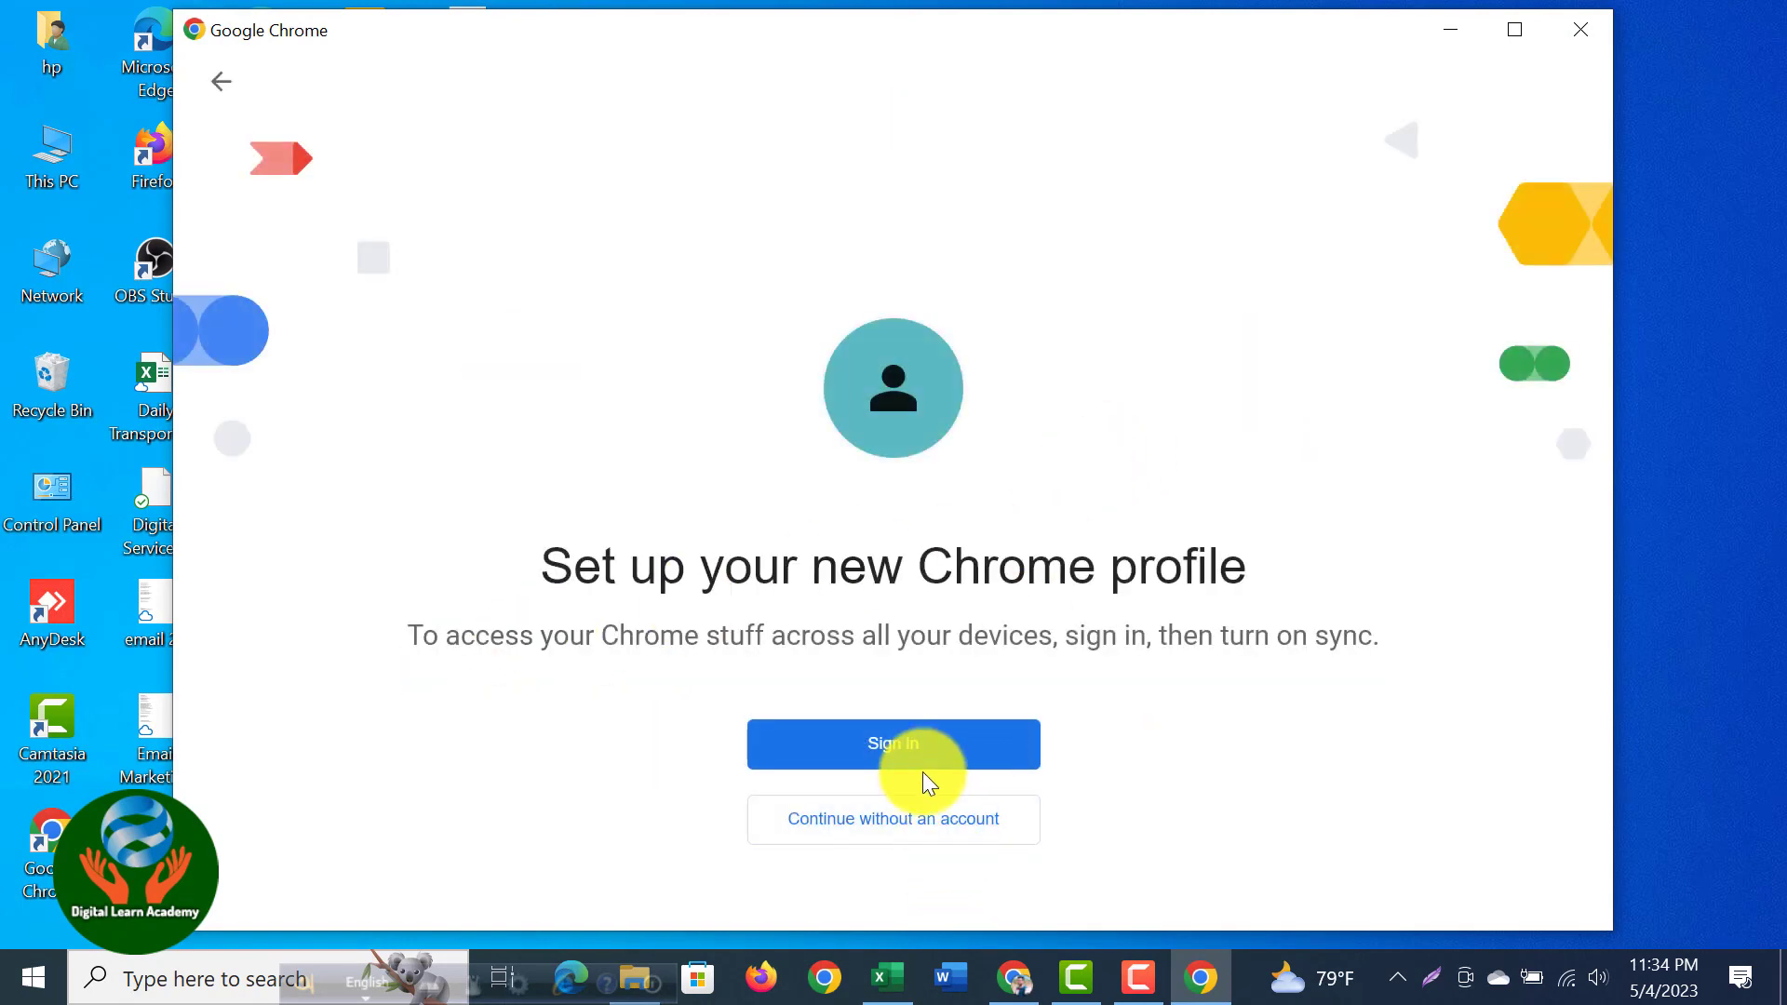
click(912, 754)
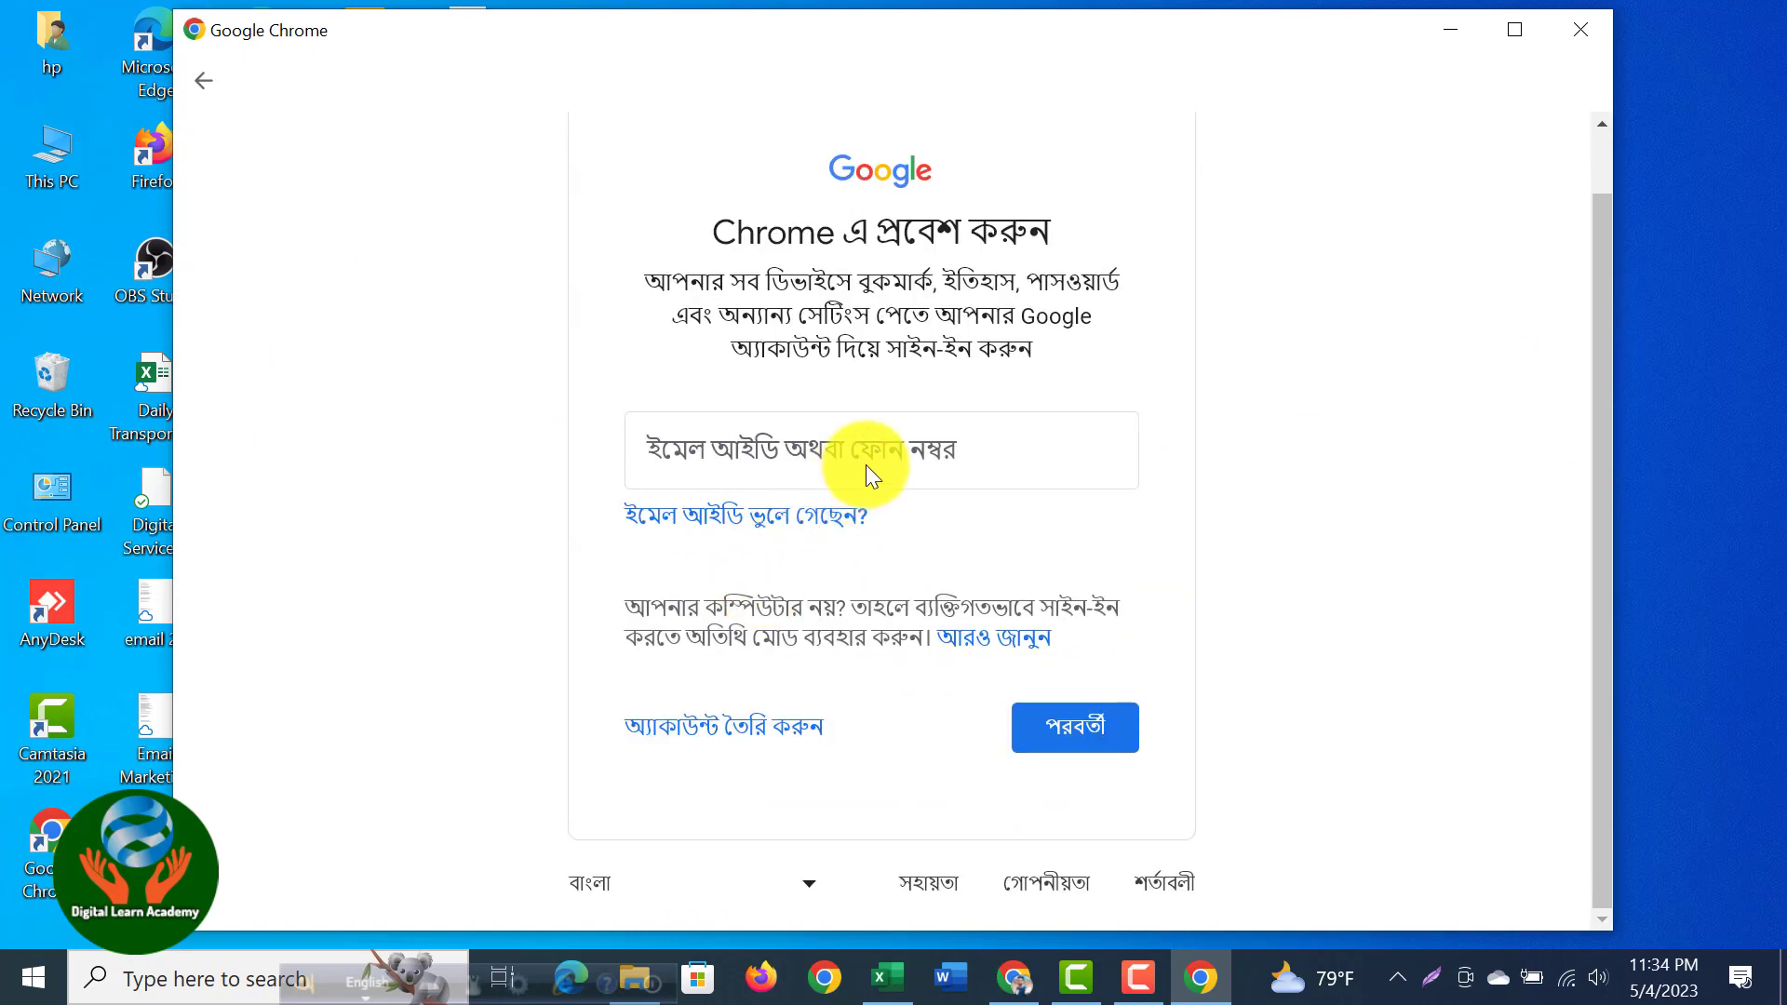
Start creating a Google account for personal use and switch the form's language to English (United Kingdom).
click(728, 791)
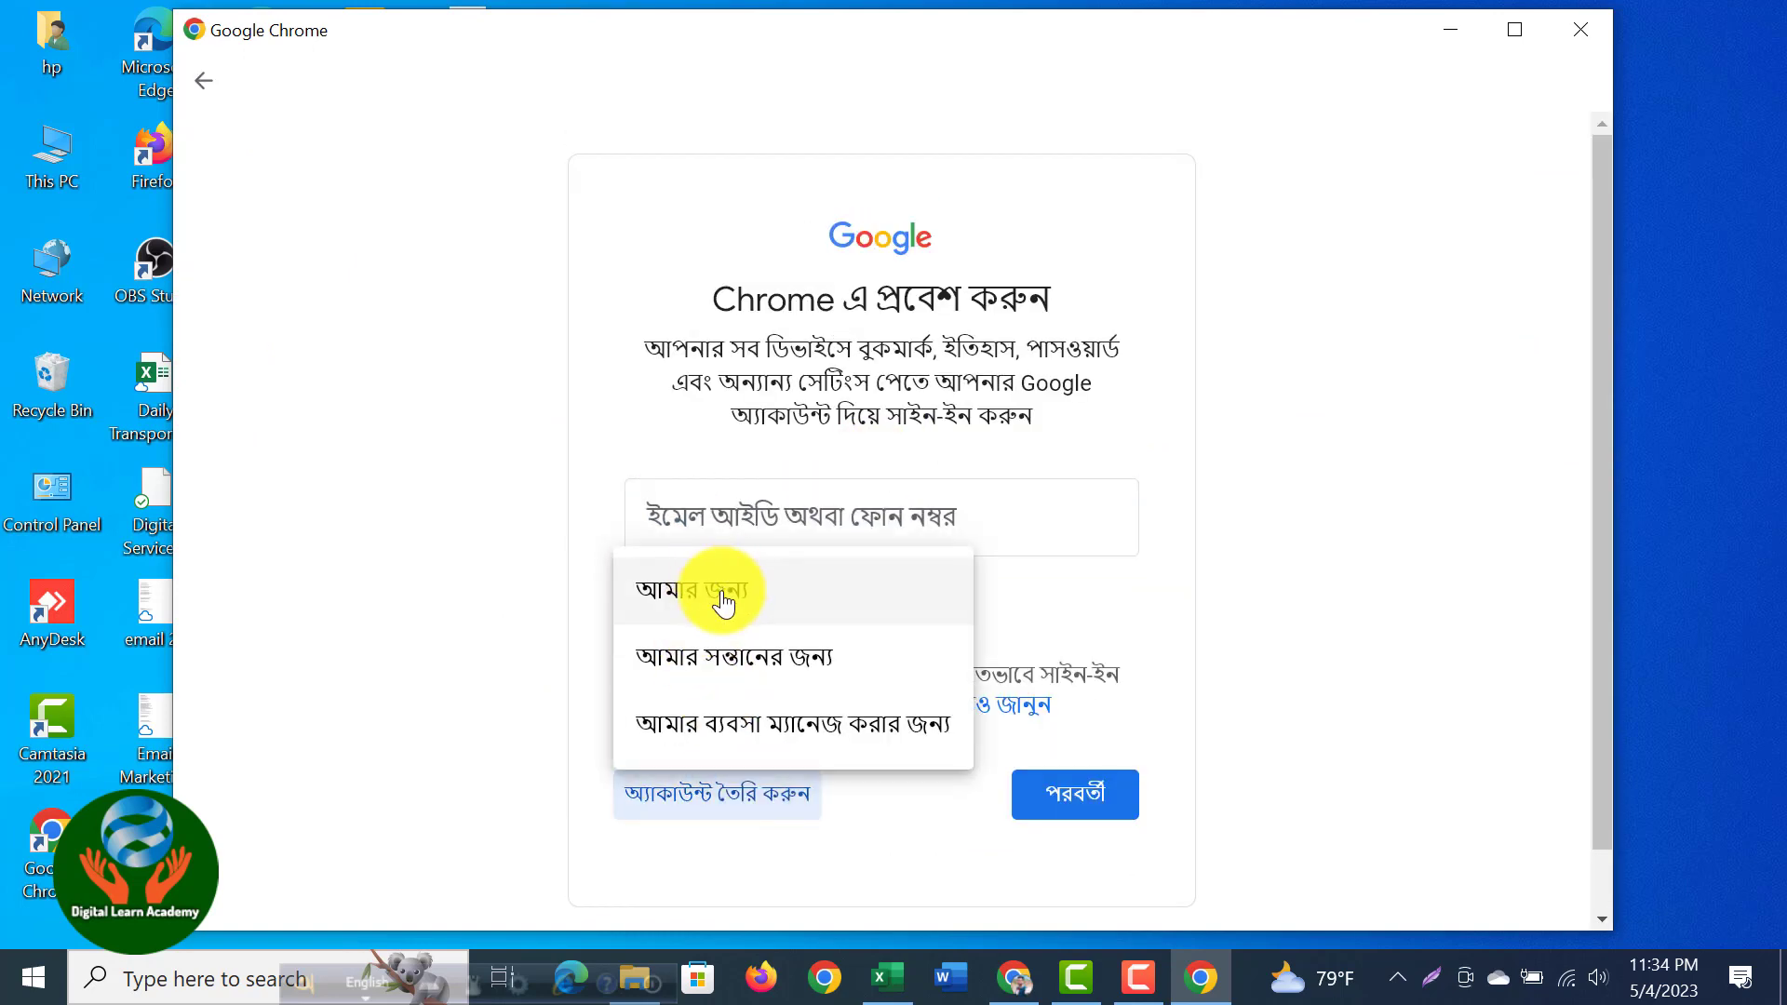
click(721, 587)
scroll(571, 806, down, 2)
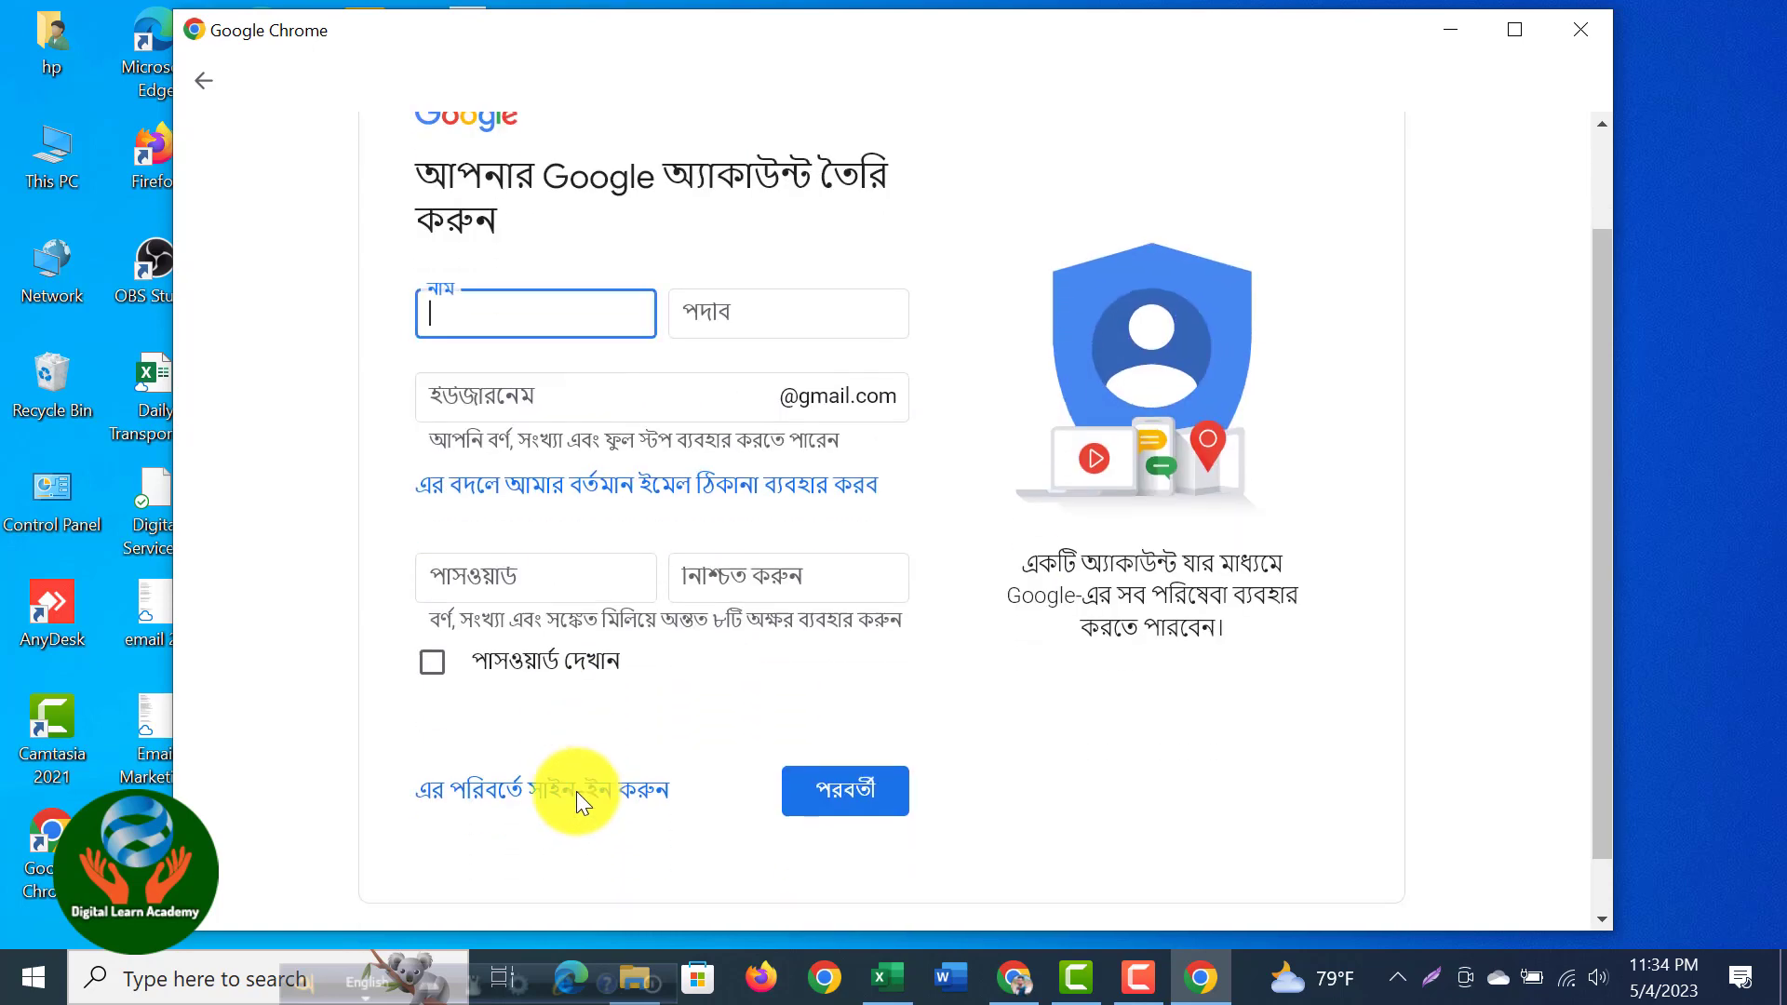
click(507, 889)
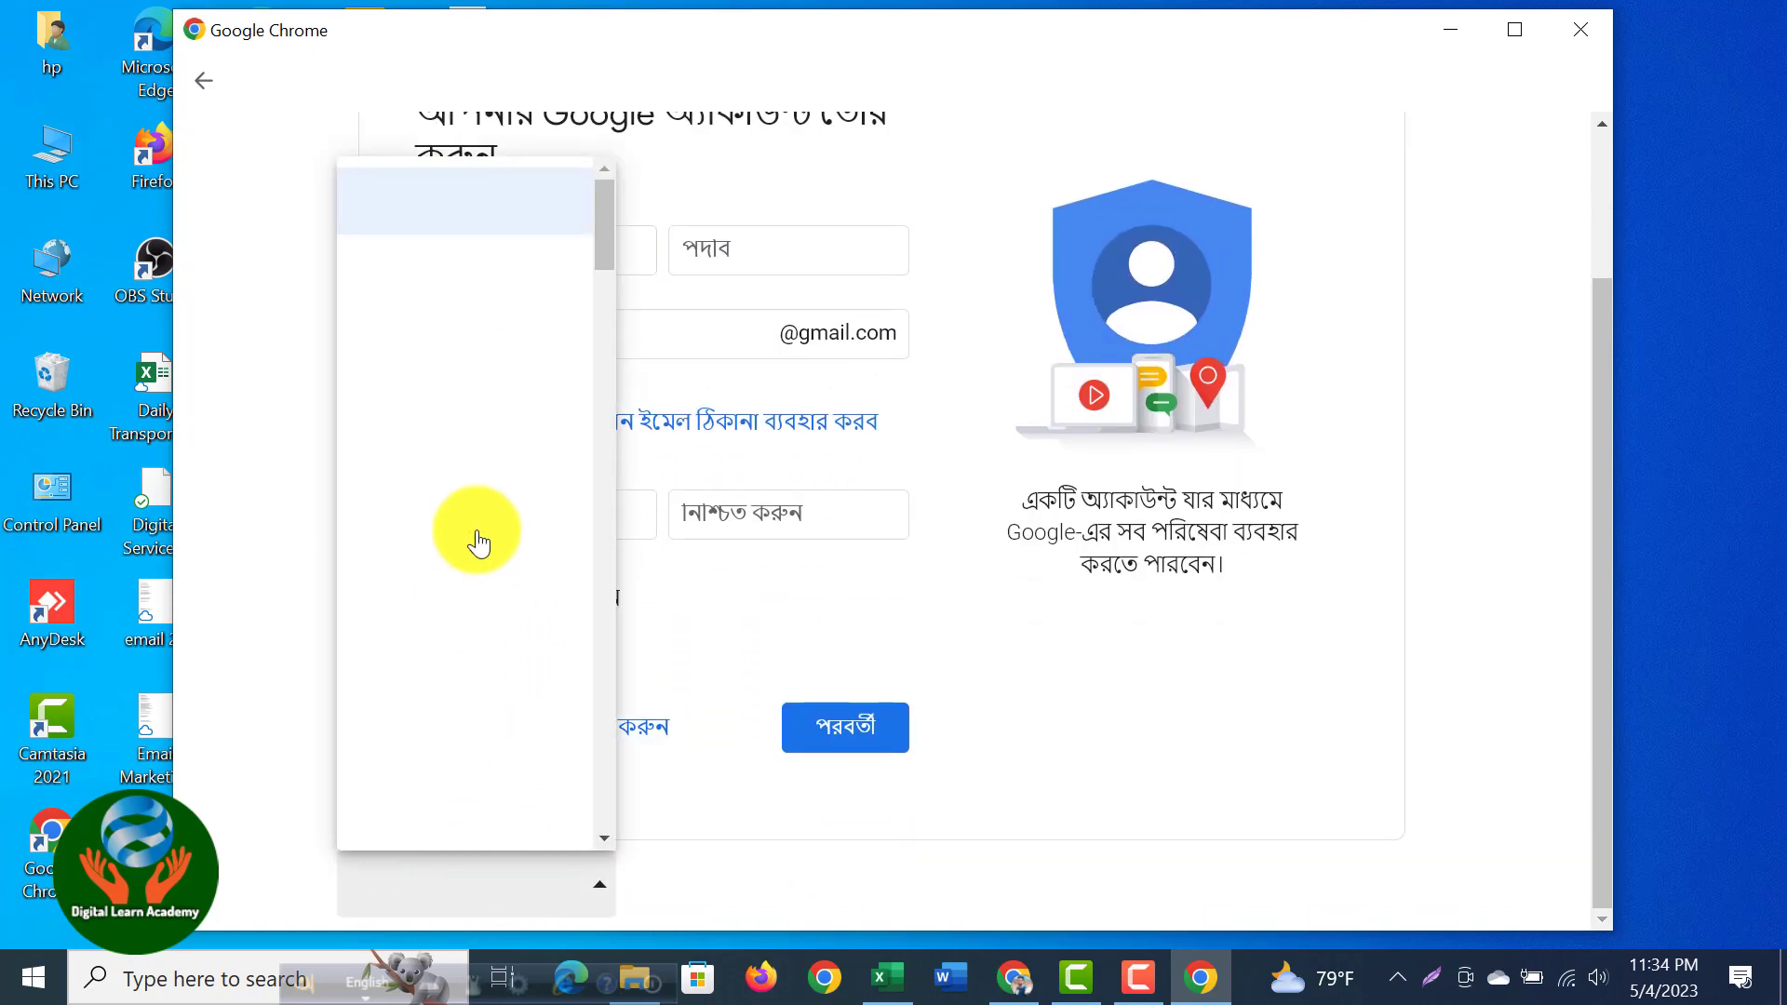
scroll(451, 438, down, 10)
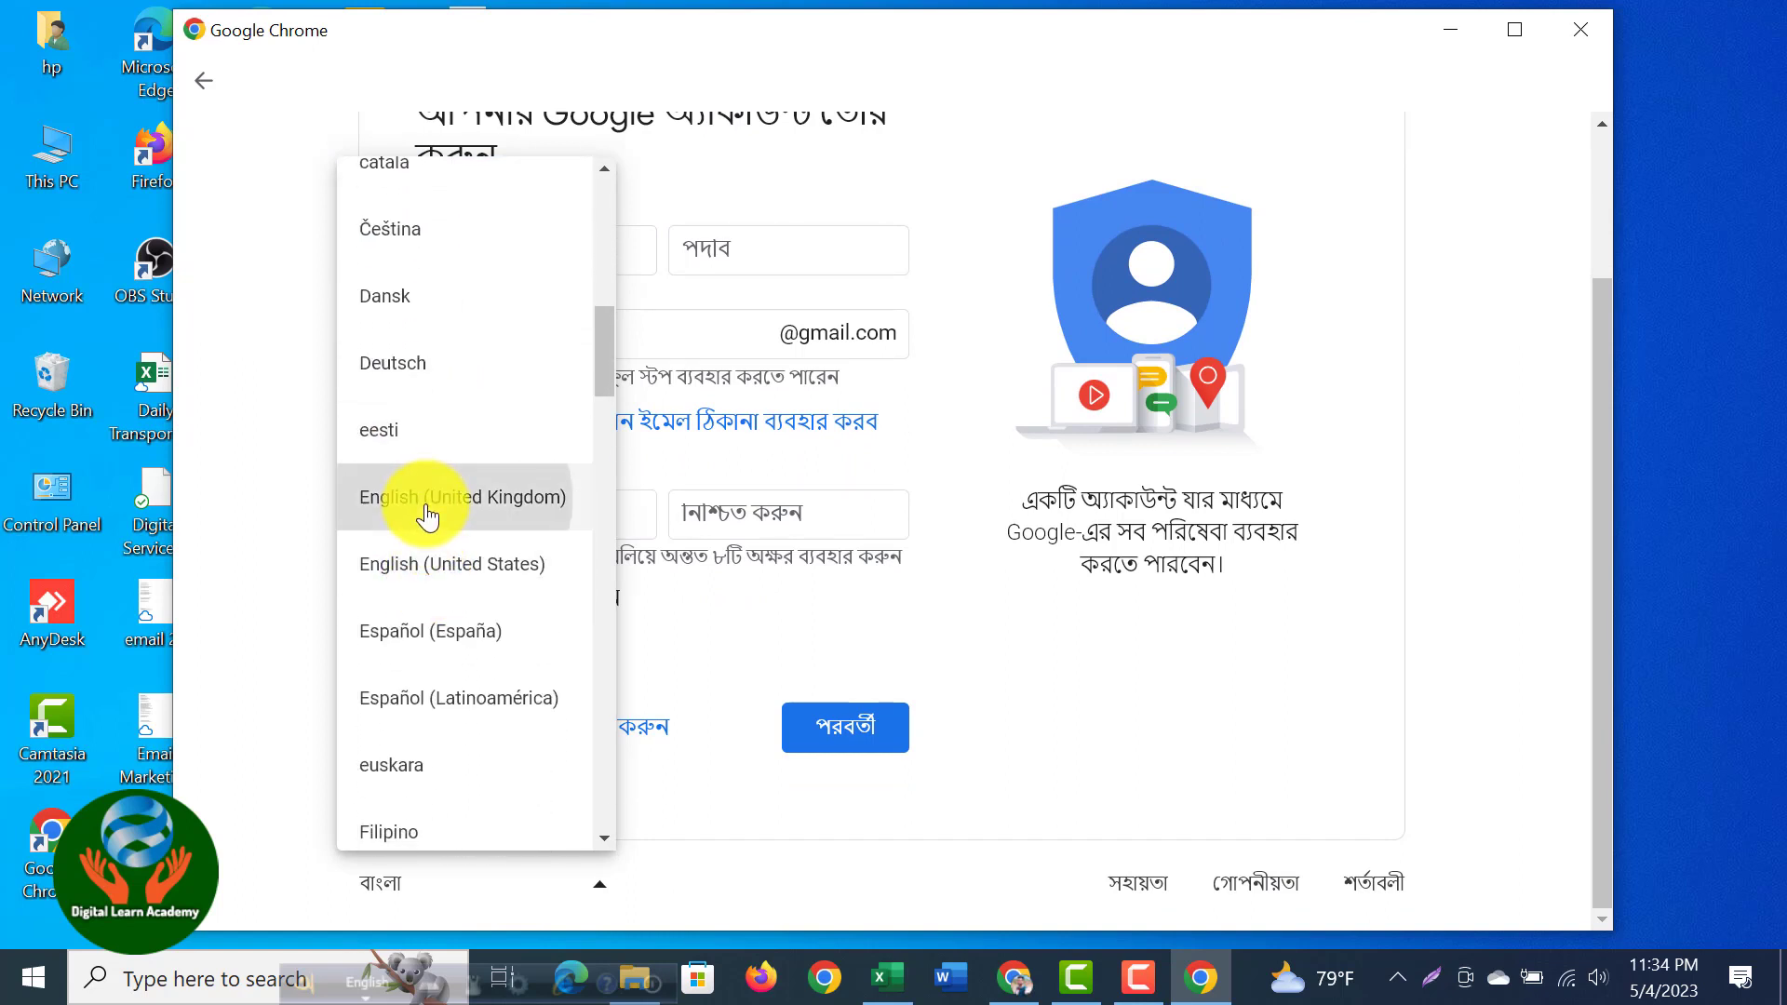
click(421, 501)
Enter the account holder's first and last name in the account creation form.
click(566, 398)
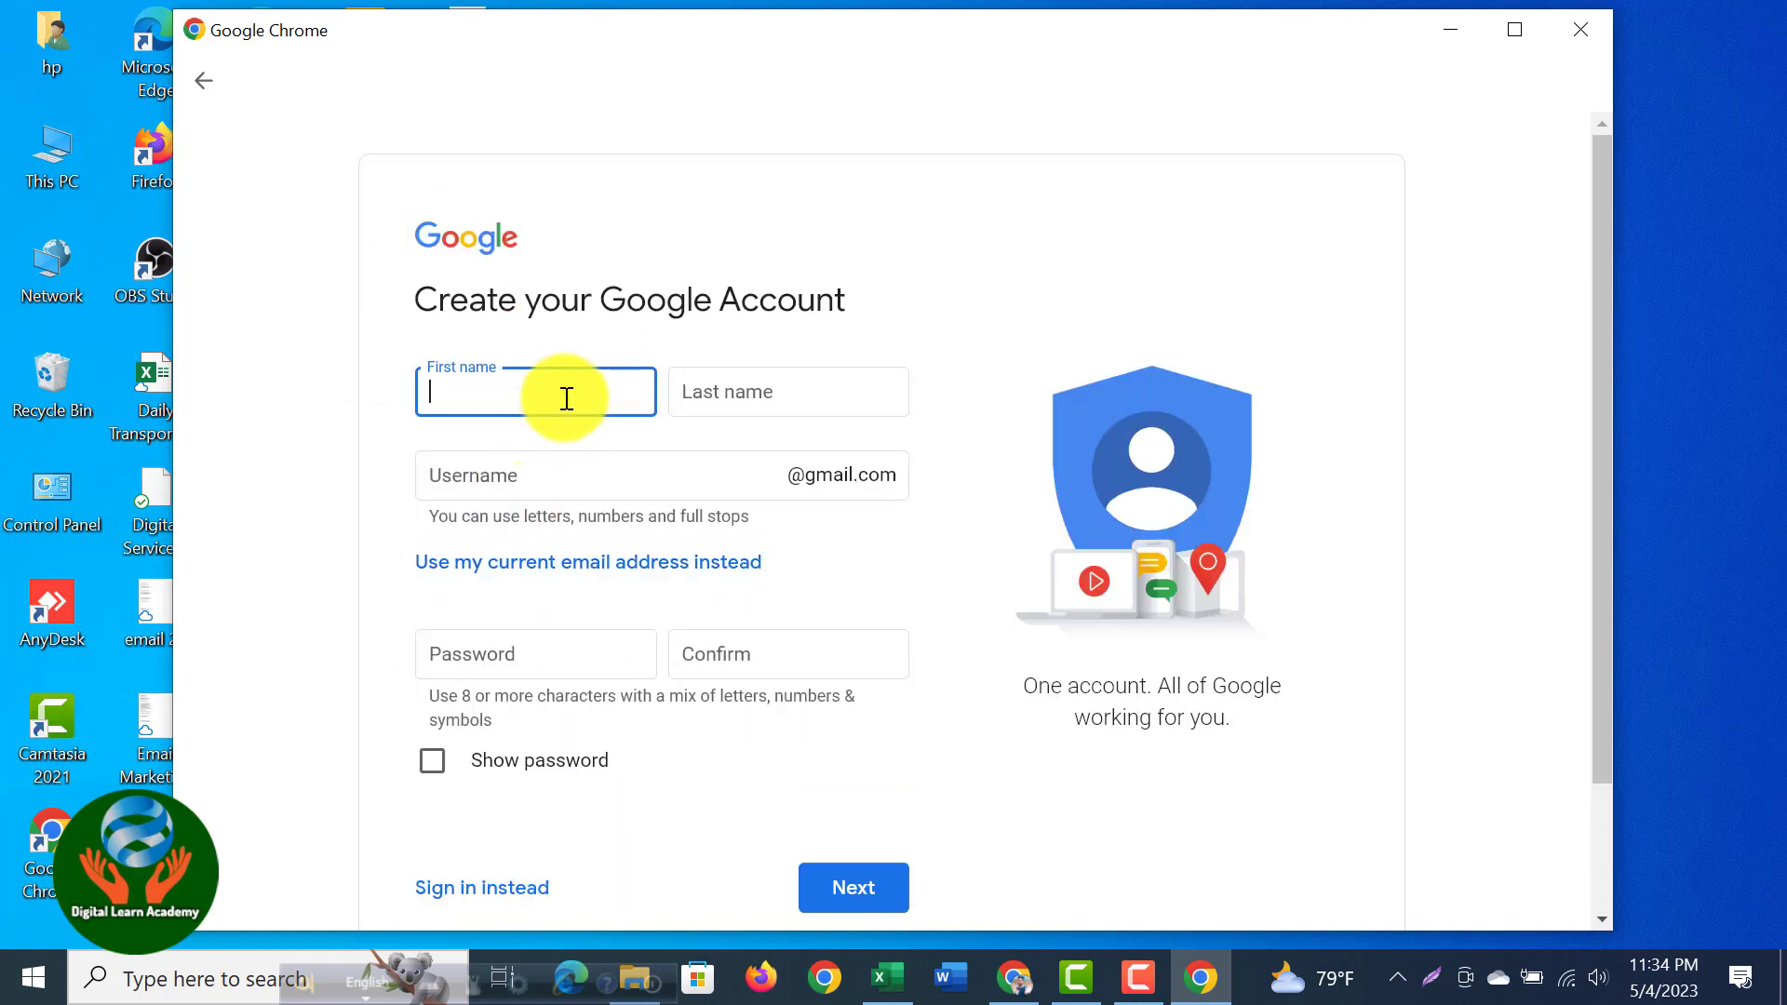
click(753, 382)
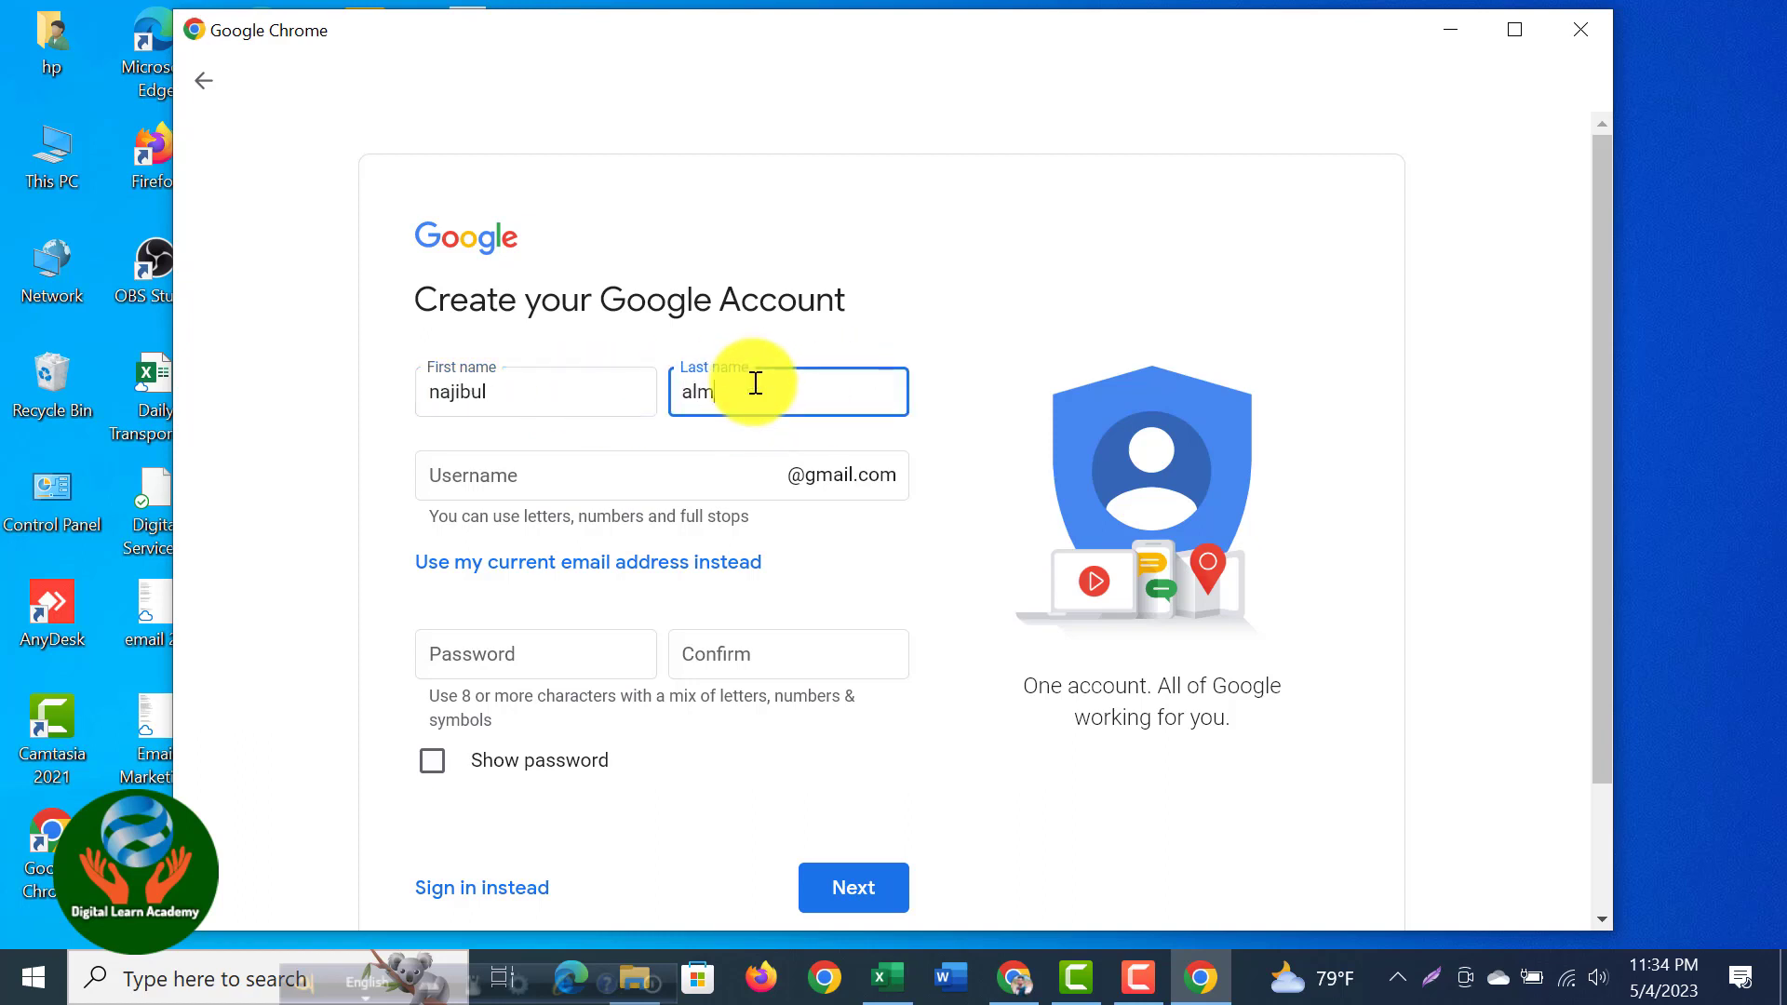
Enter the desired Gmail username for the new account.
click(572, 475)
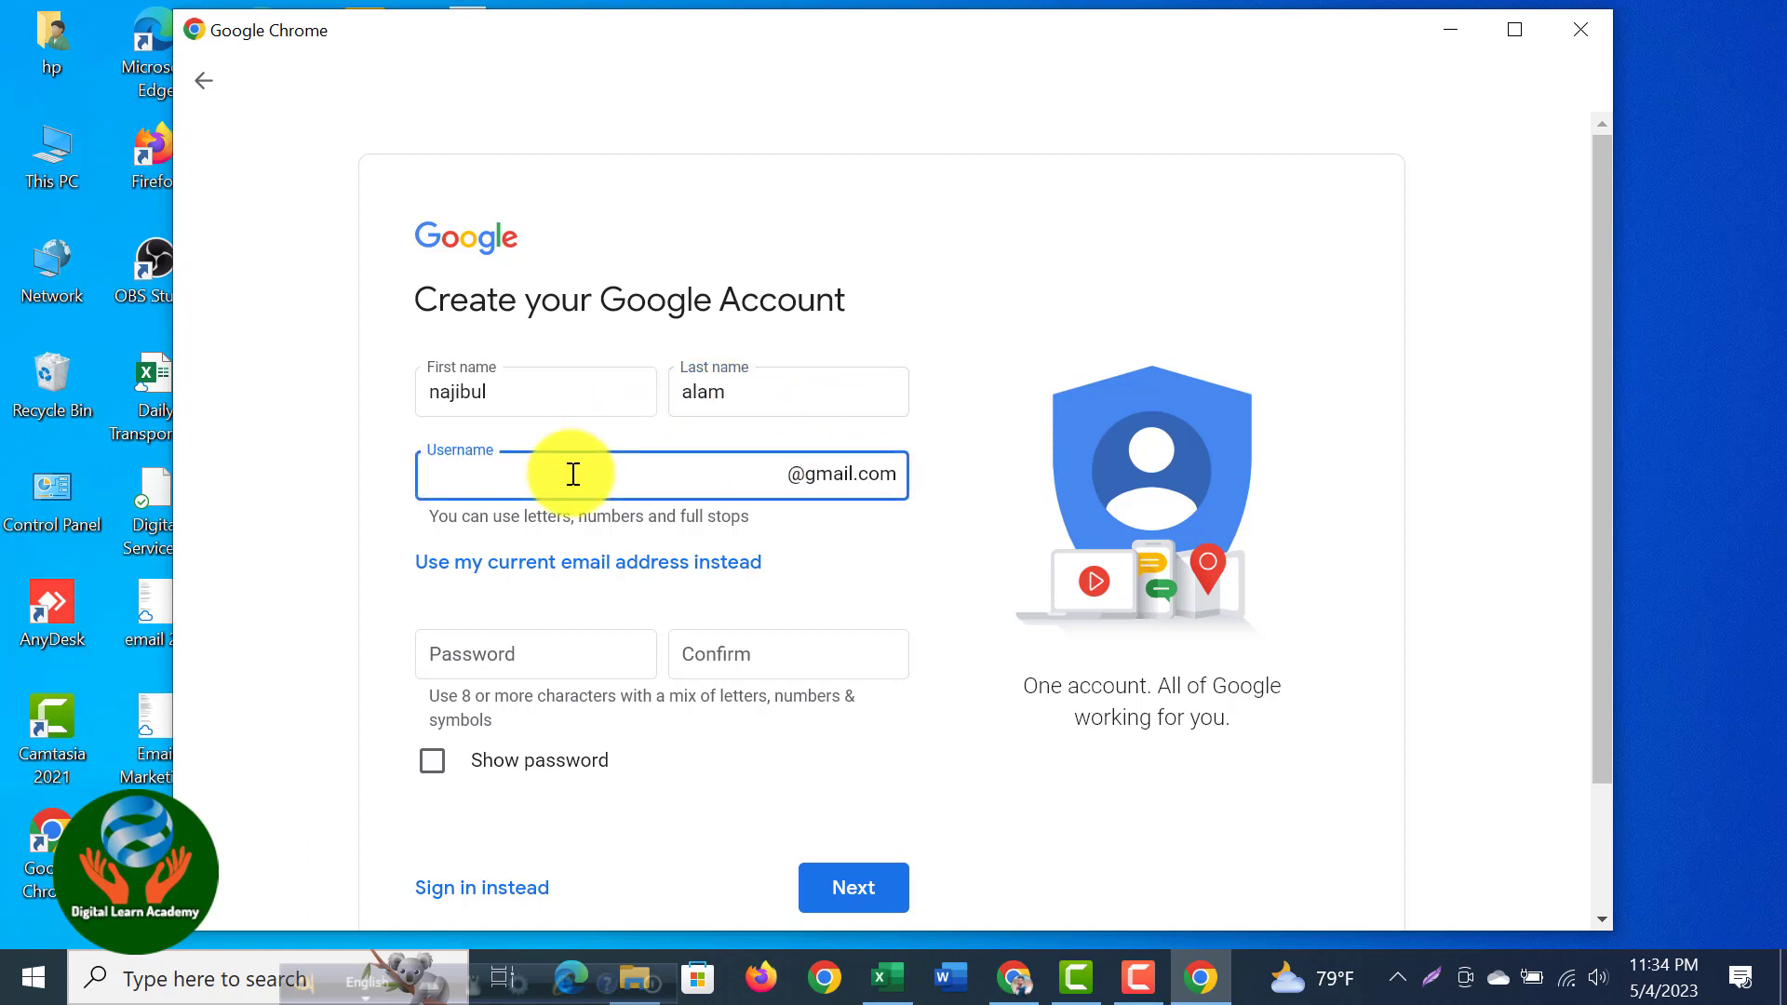
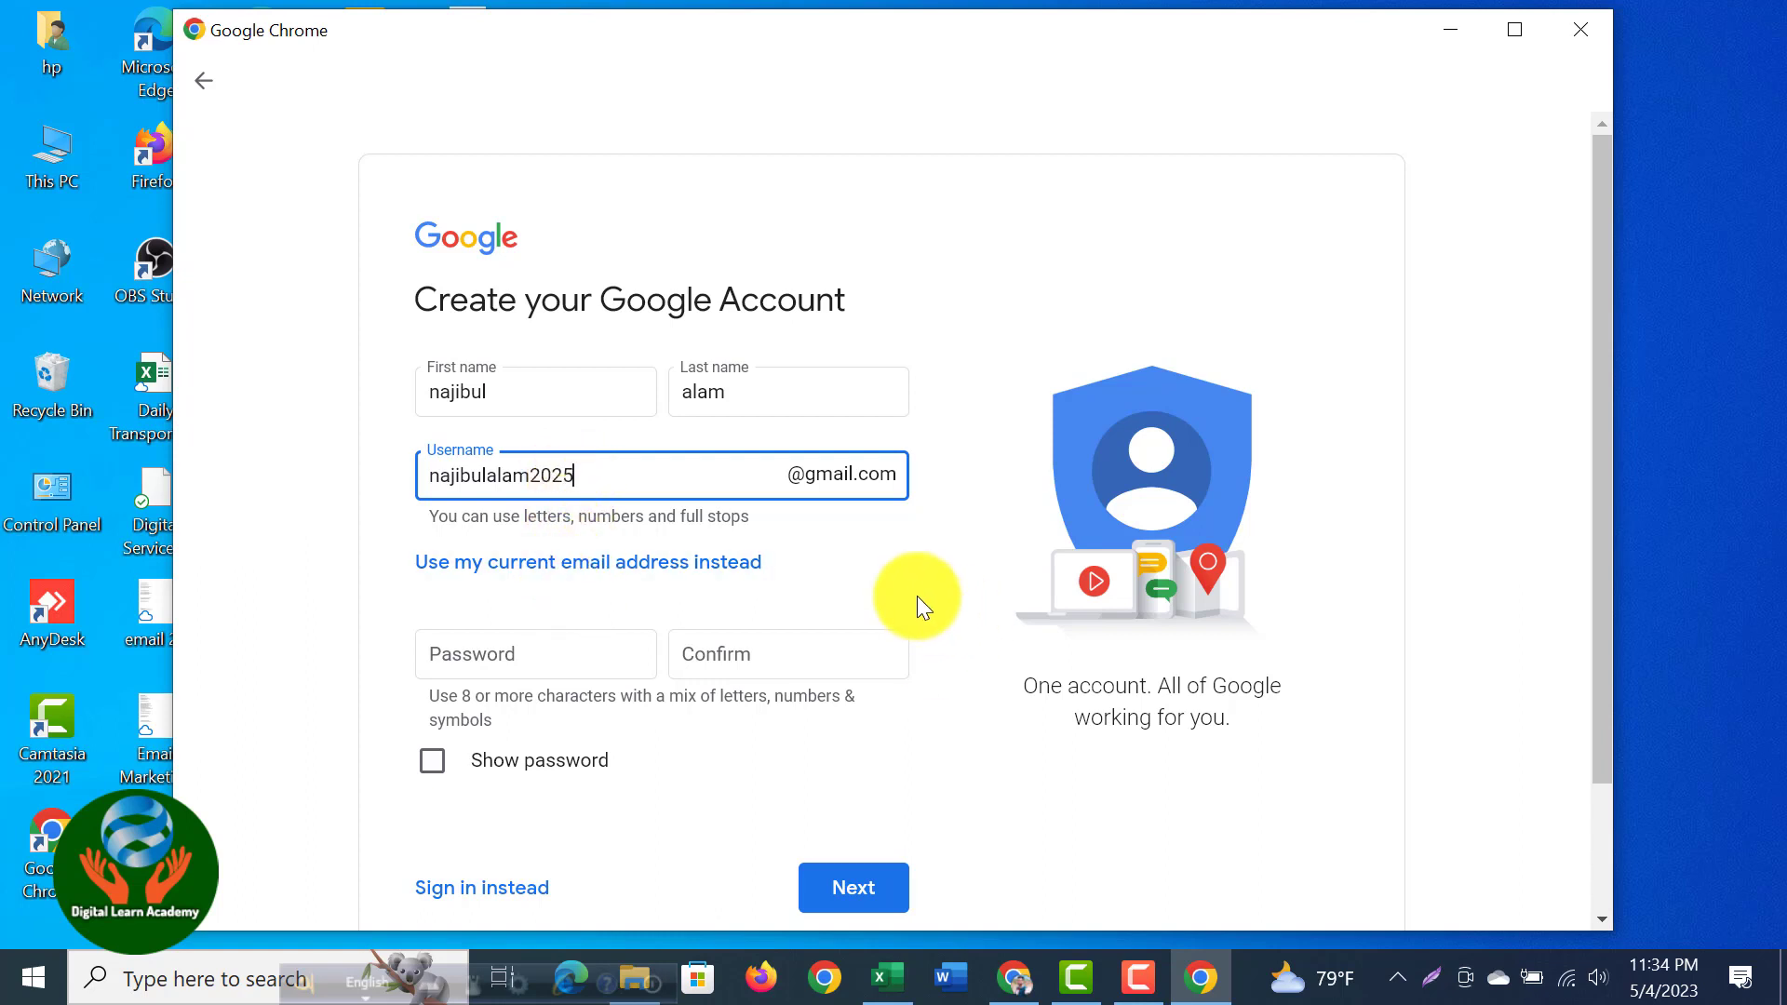
click(888, 573)
click(679, 474)
click(901, 538)
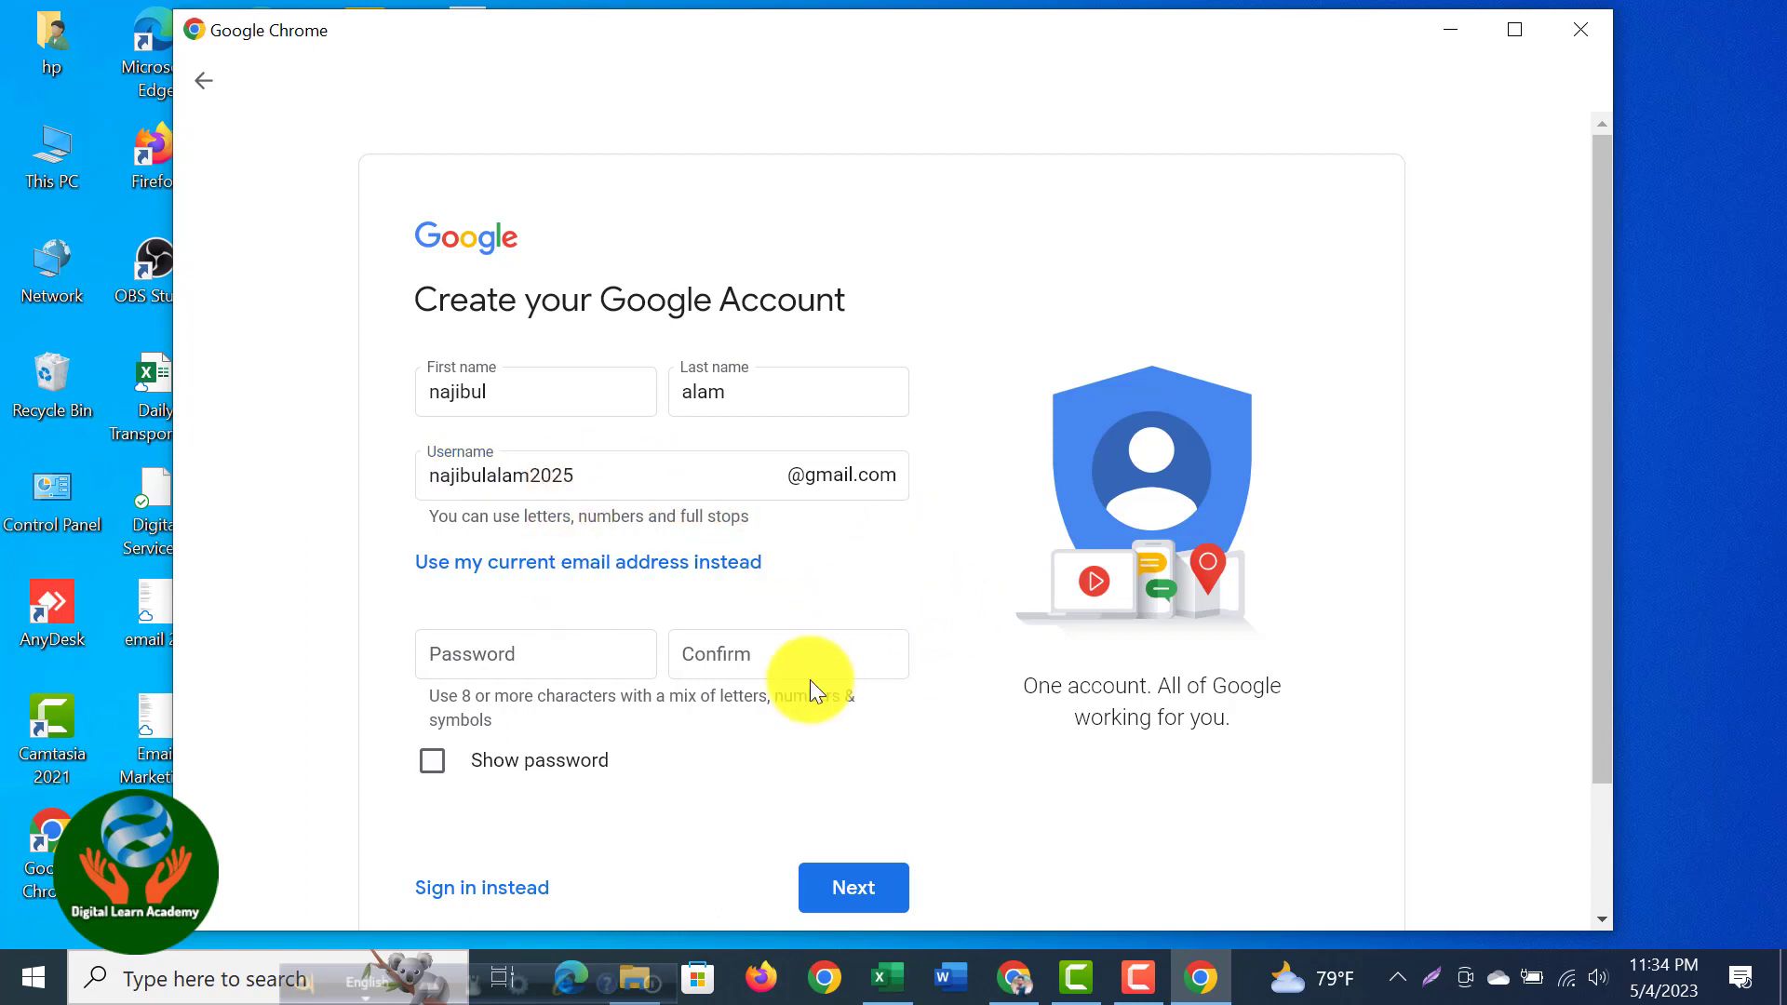
Enter the account password and its confirmation, and proceed to phone verification.
click(588, 668)
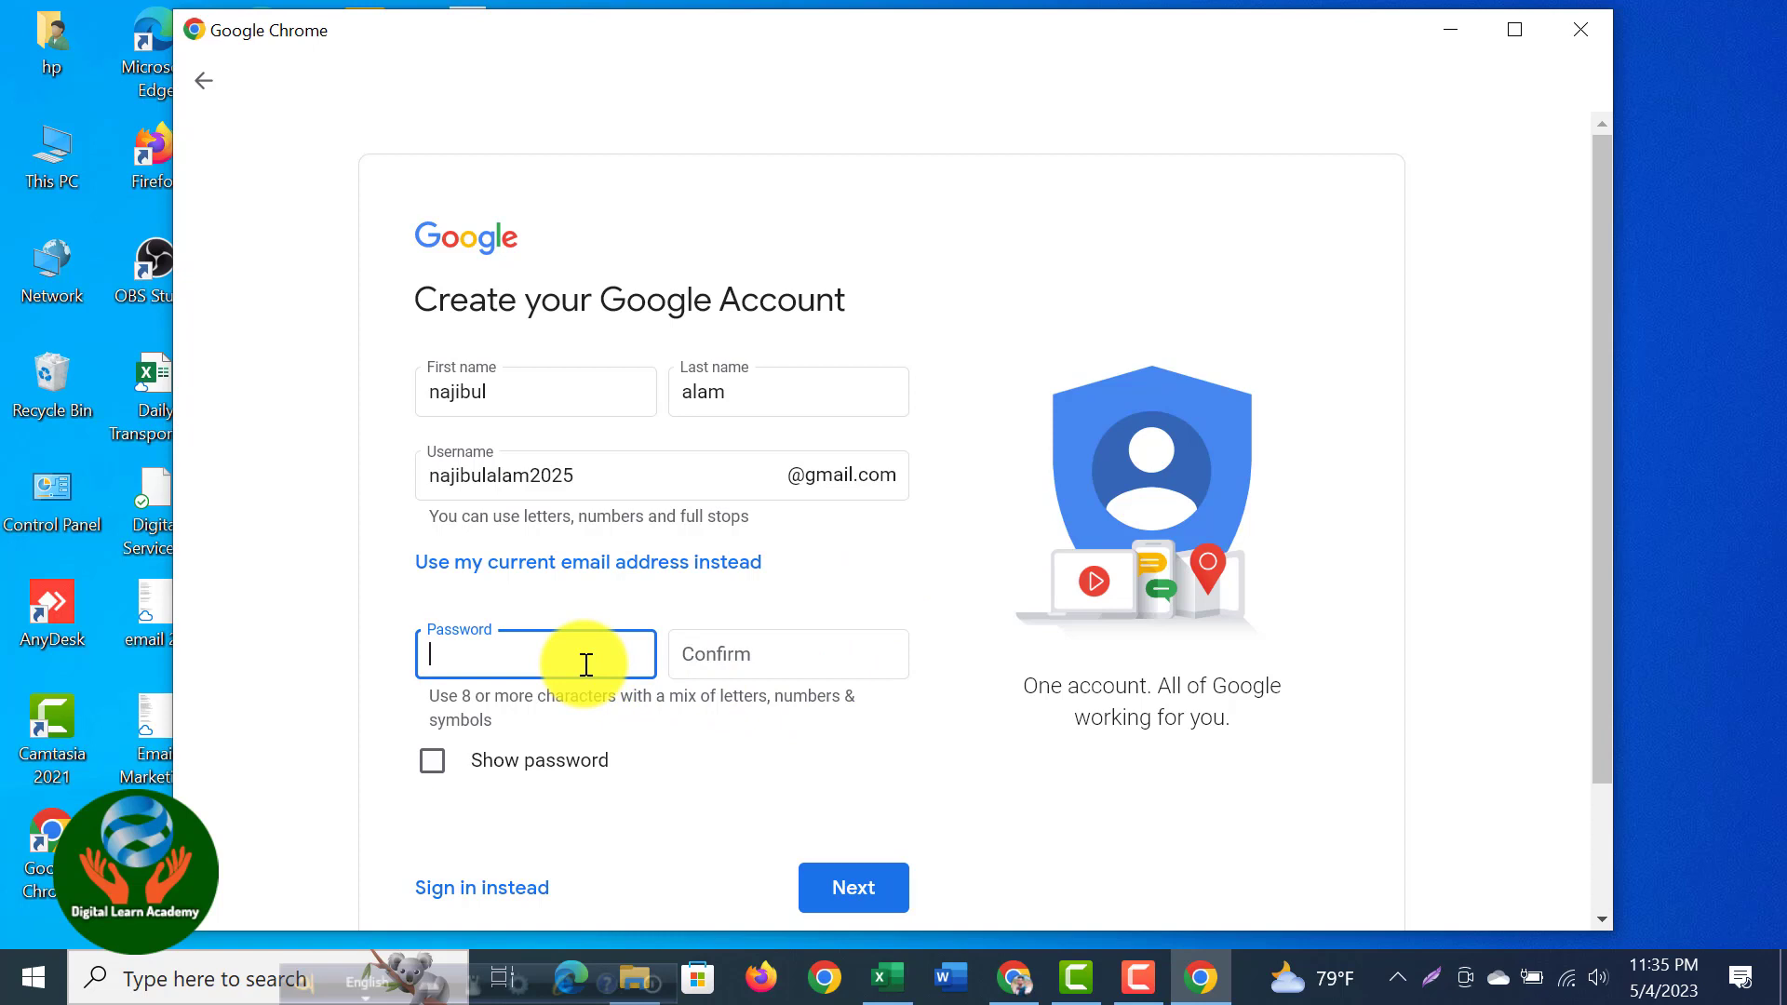
click(736, 651)
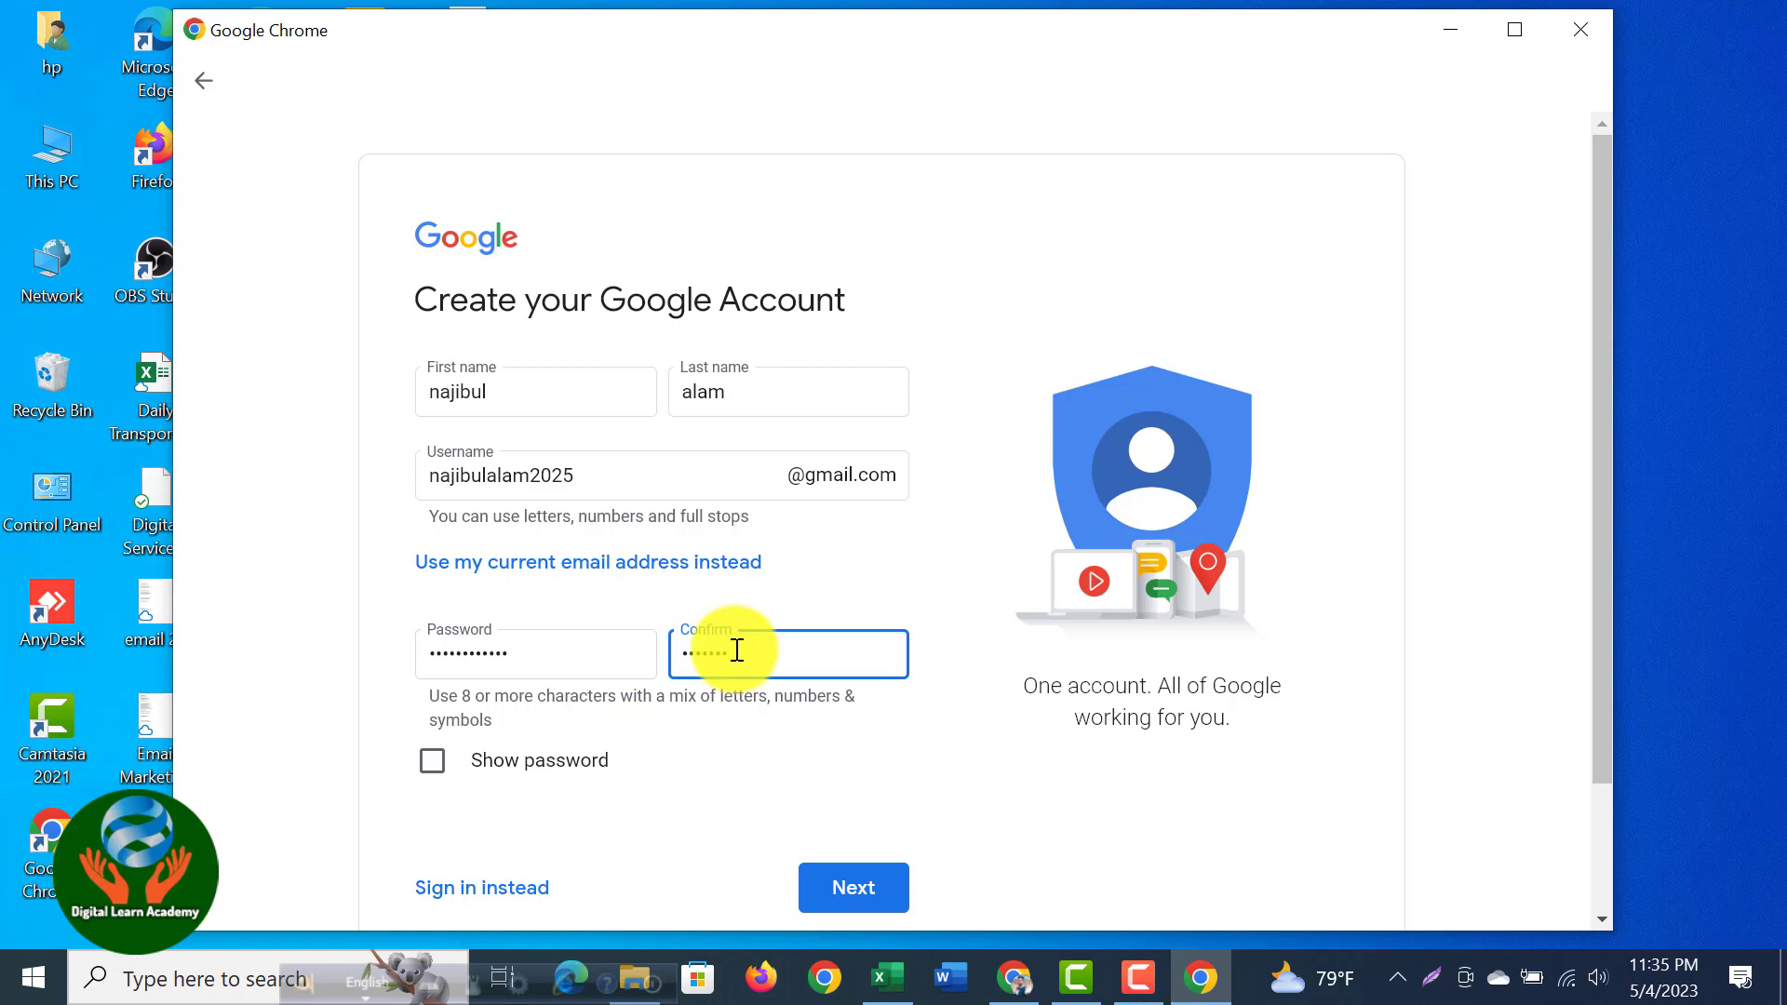
click(852, 882)
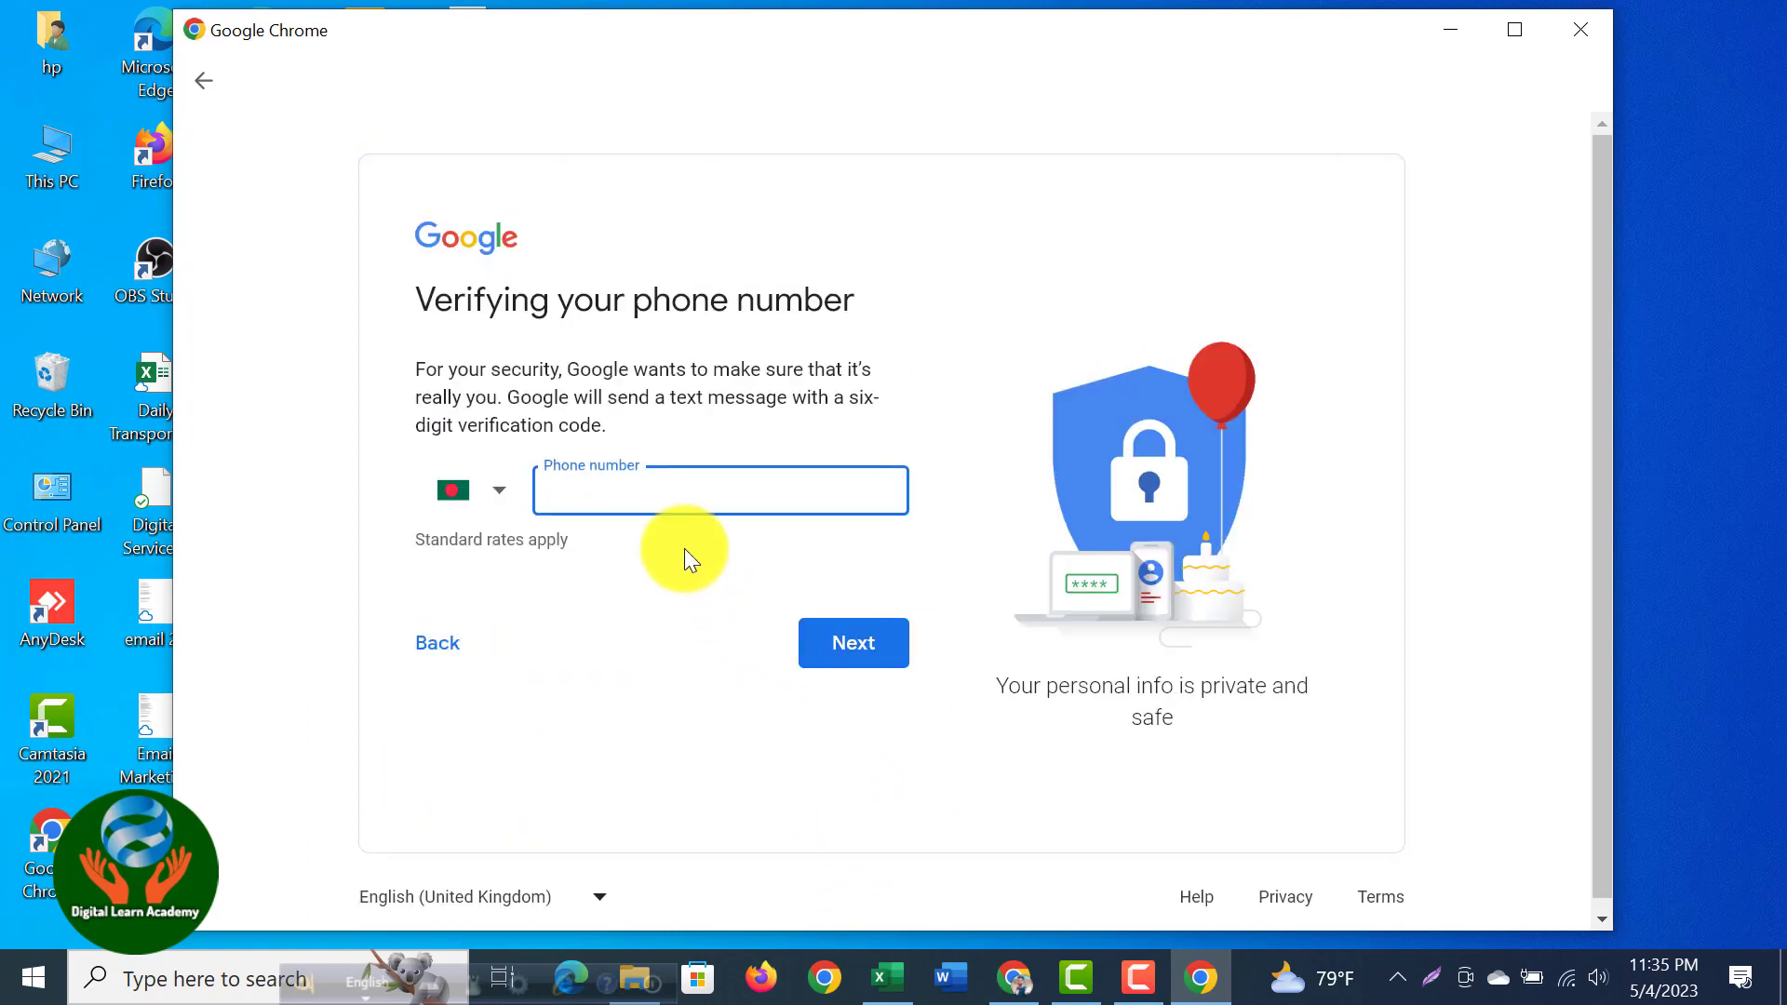
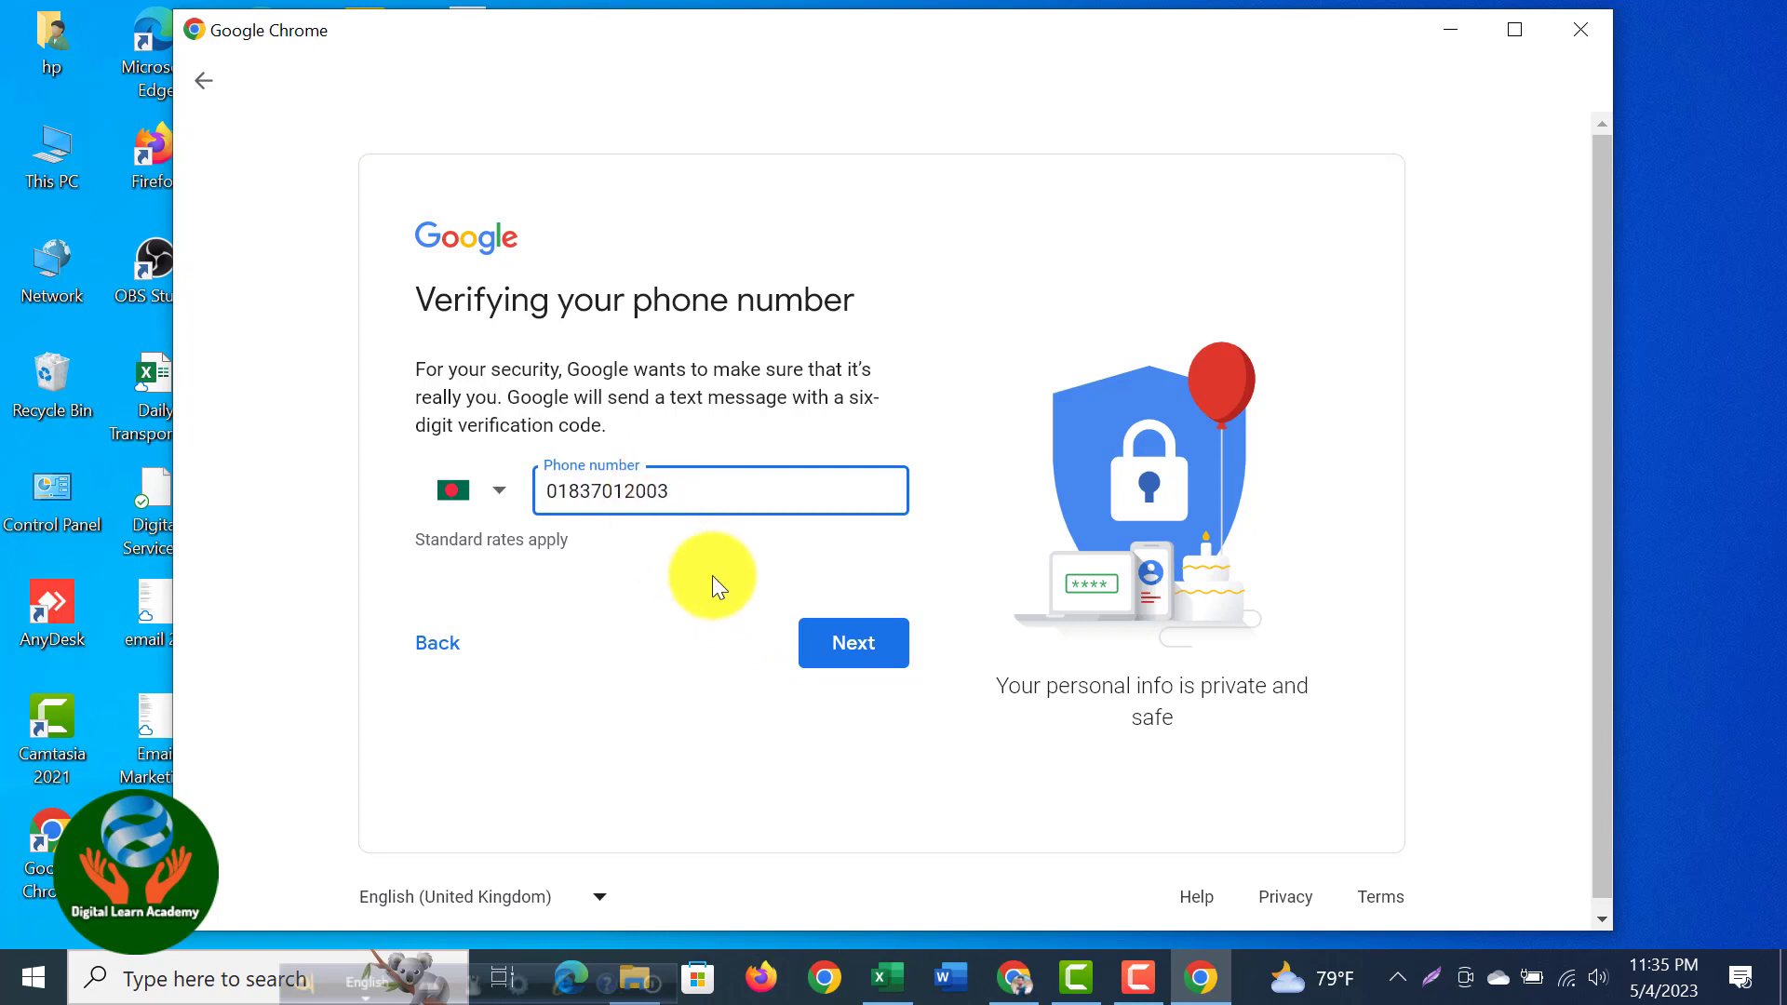
Enter the phone number for verification, request the text message, and verify it with the received verification code.
click(843, 662)
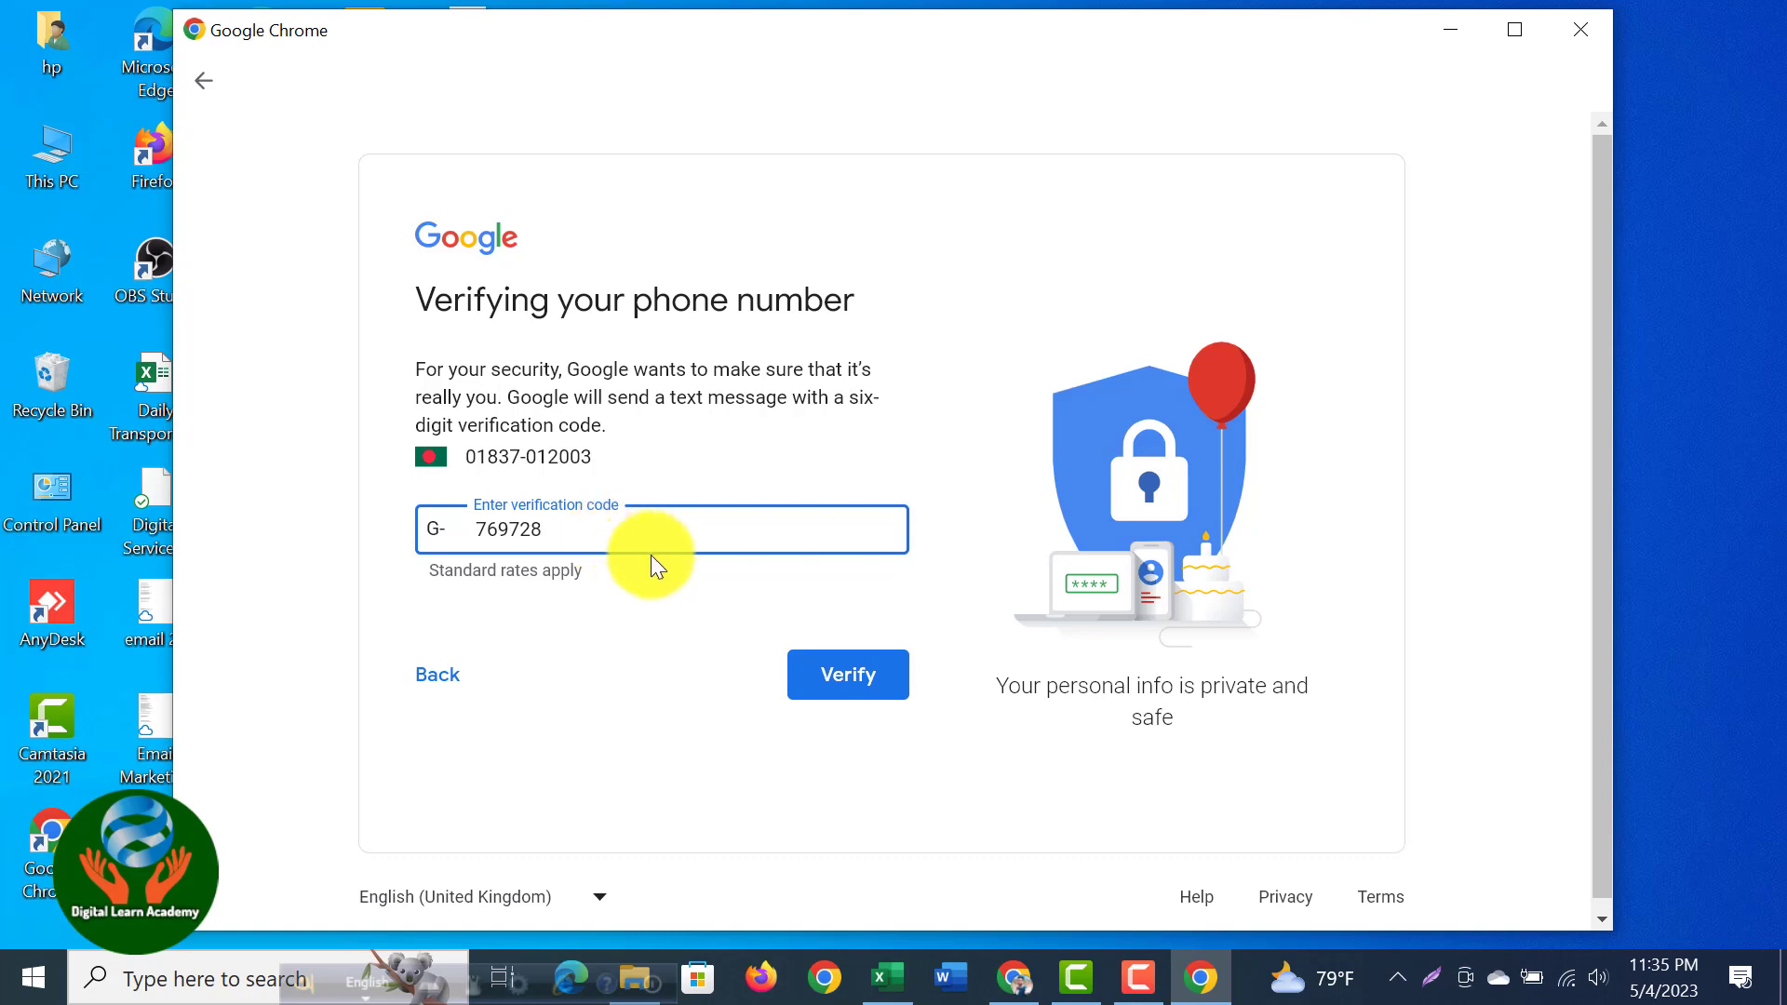
click(841, 674)
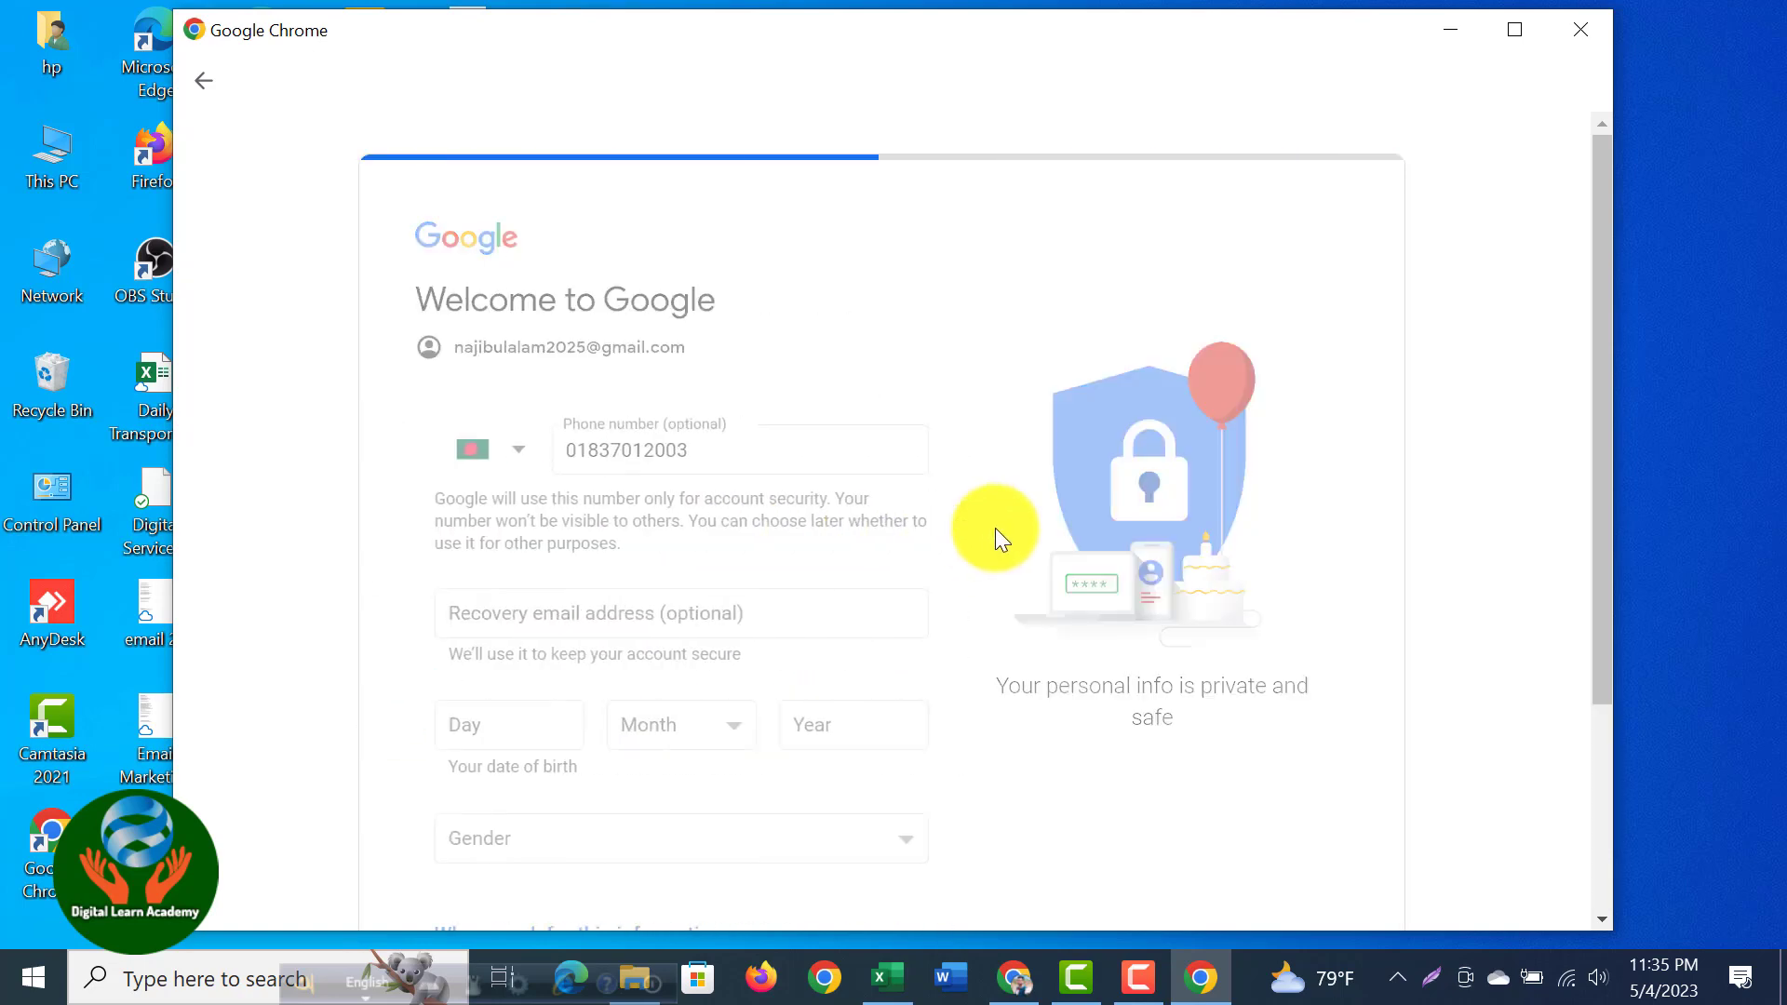
Fill in the account holder's date of birth, set the gender to Male, and submit the personal details.
scroll(582, 587, down, 1)
click(505, 588)
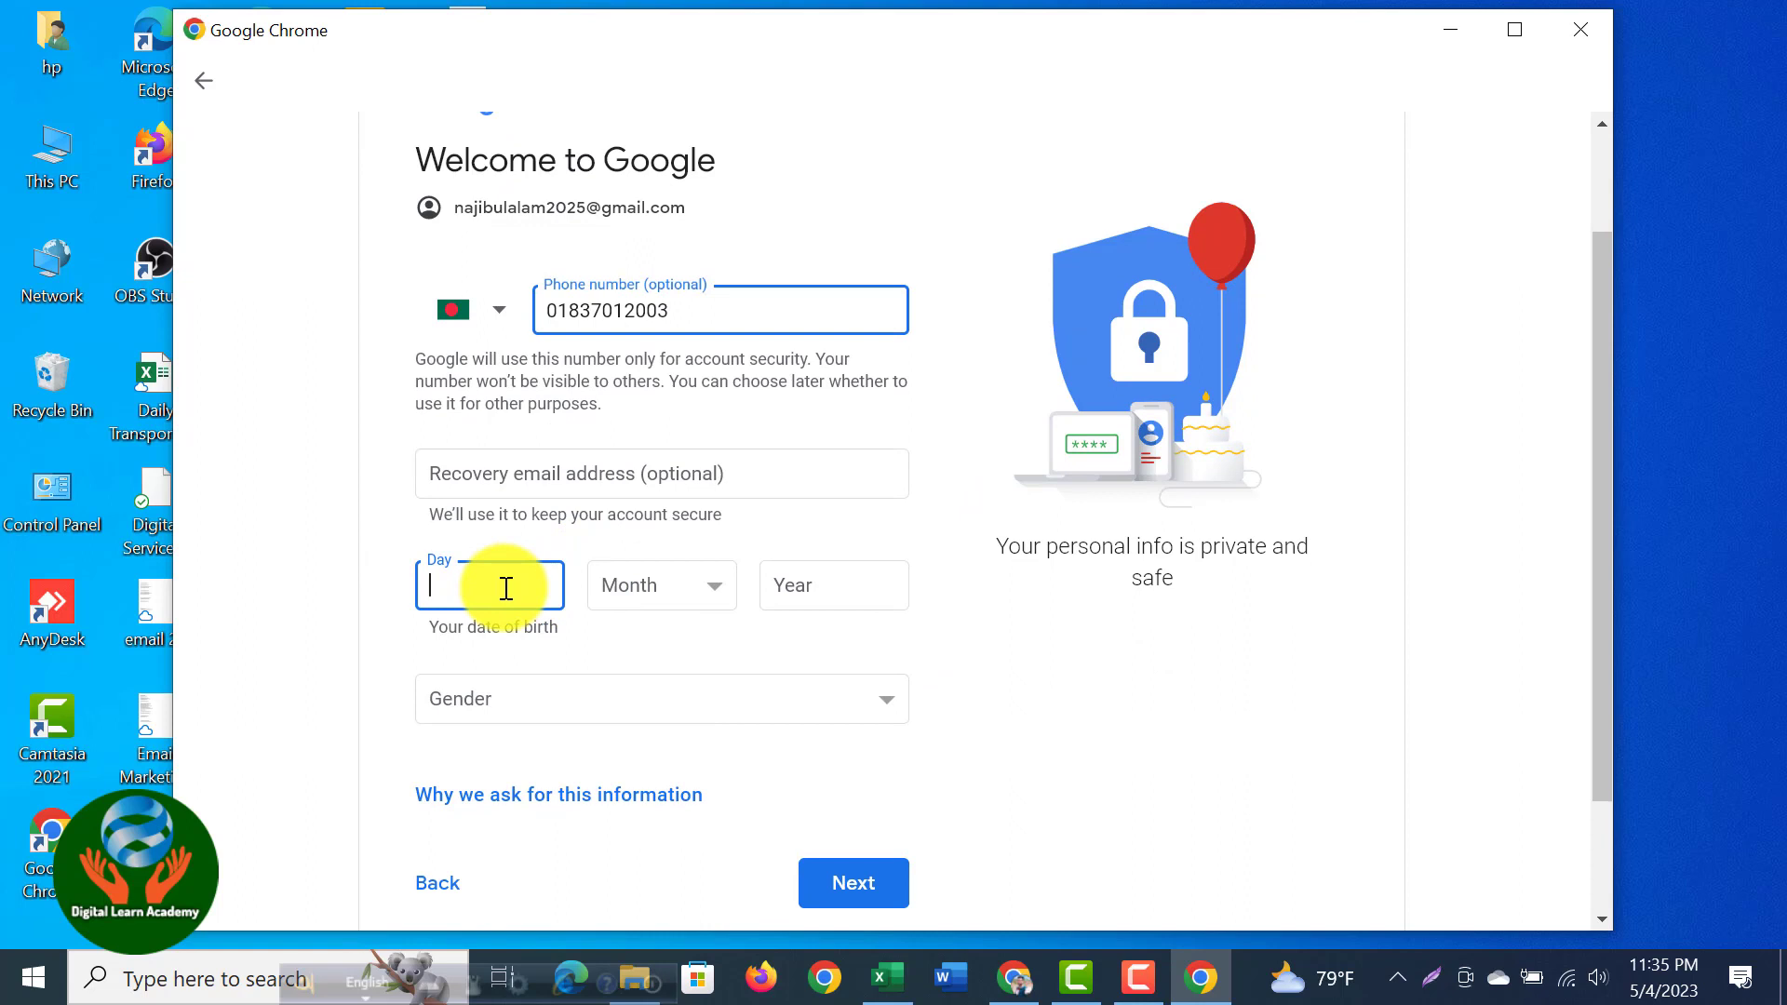
click(644, 590)
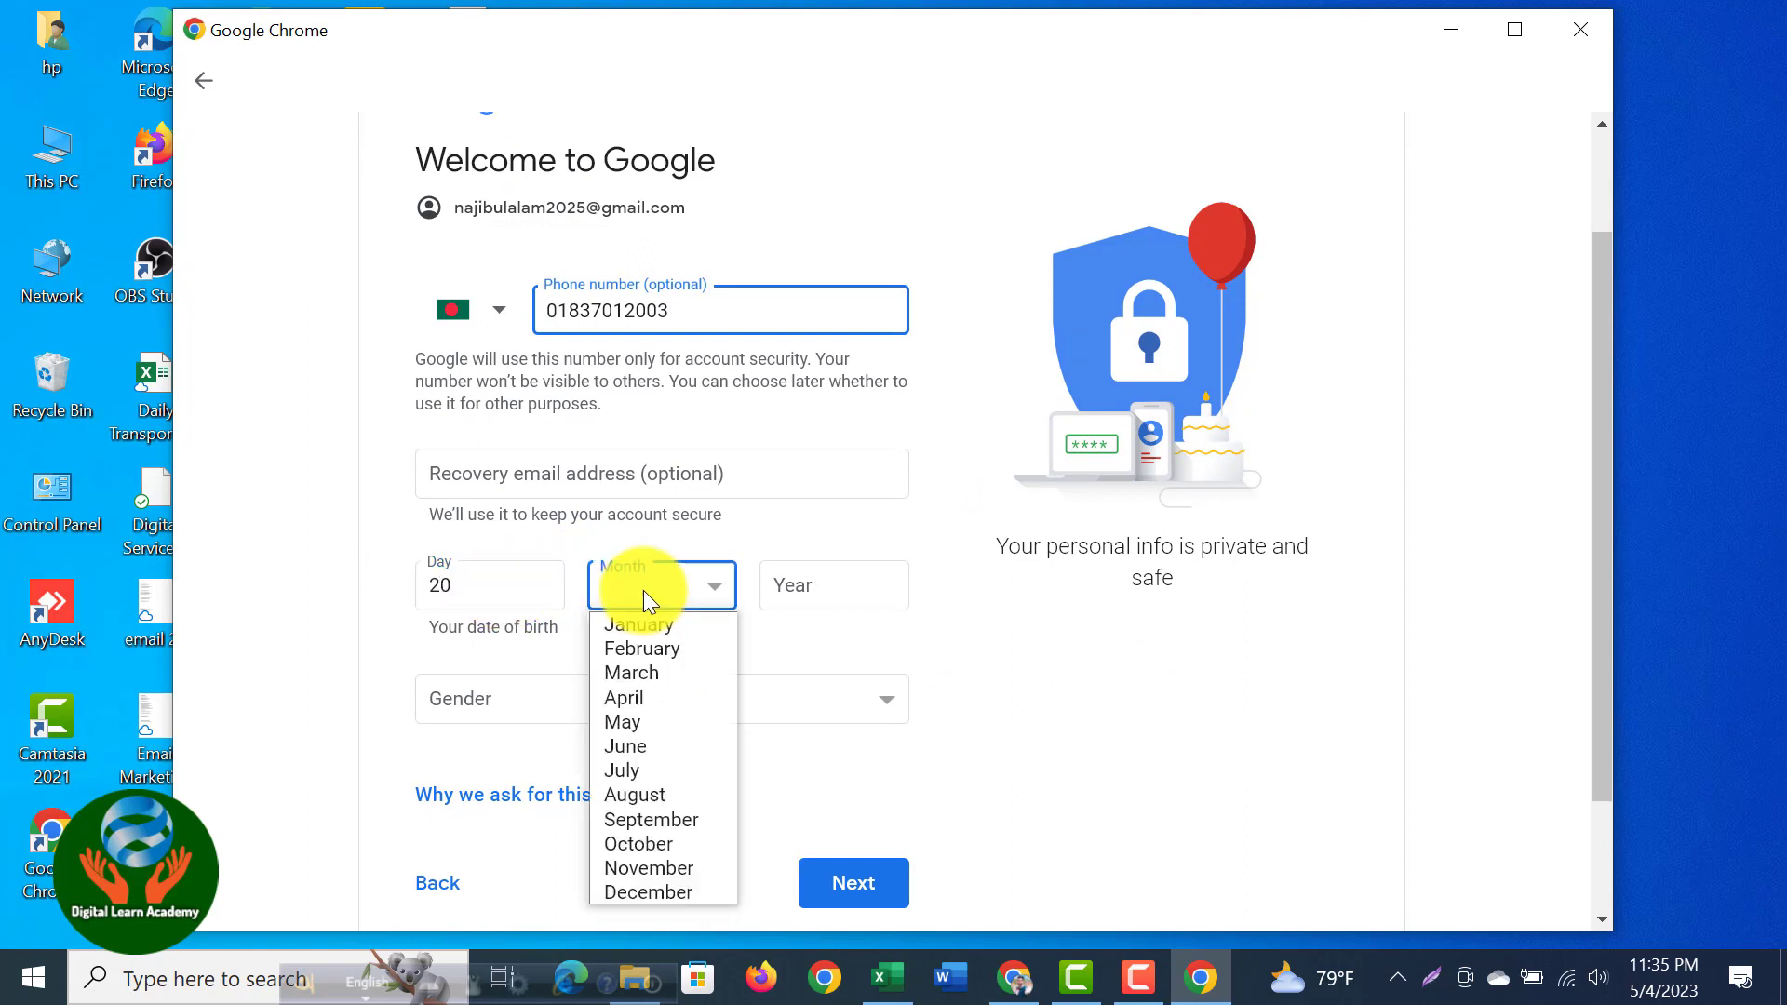
click(652, 770)
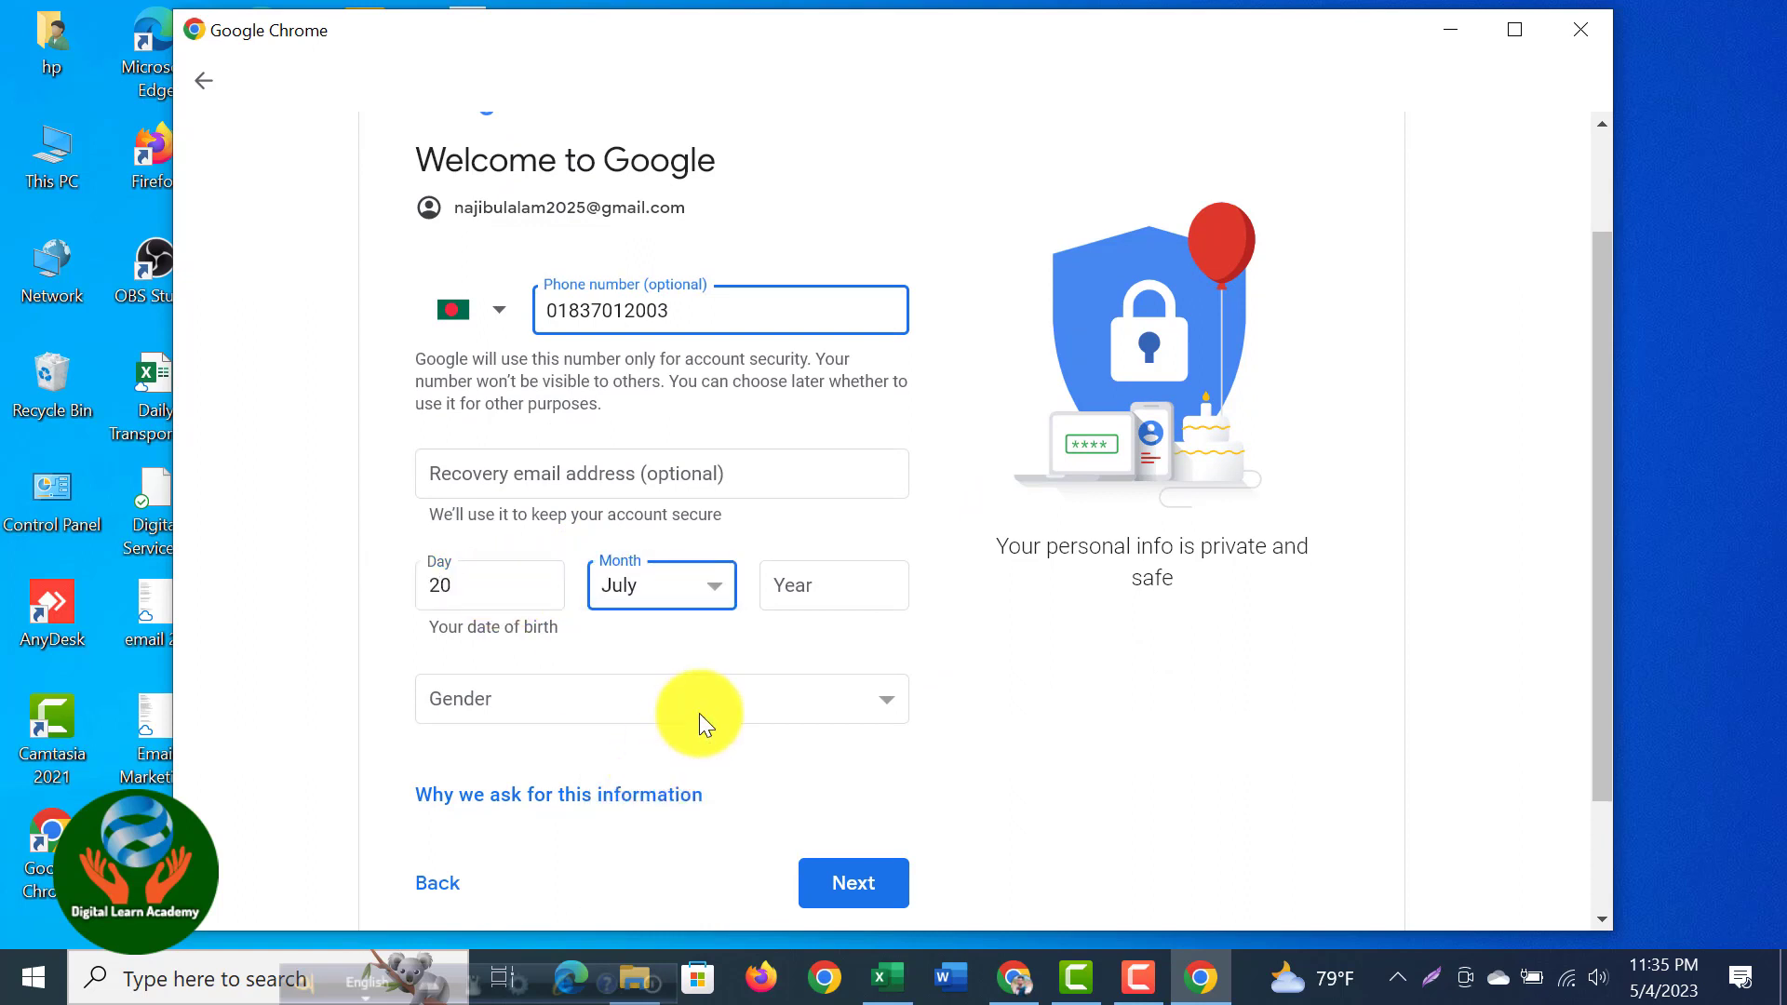
click(808, 582)
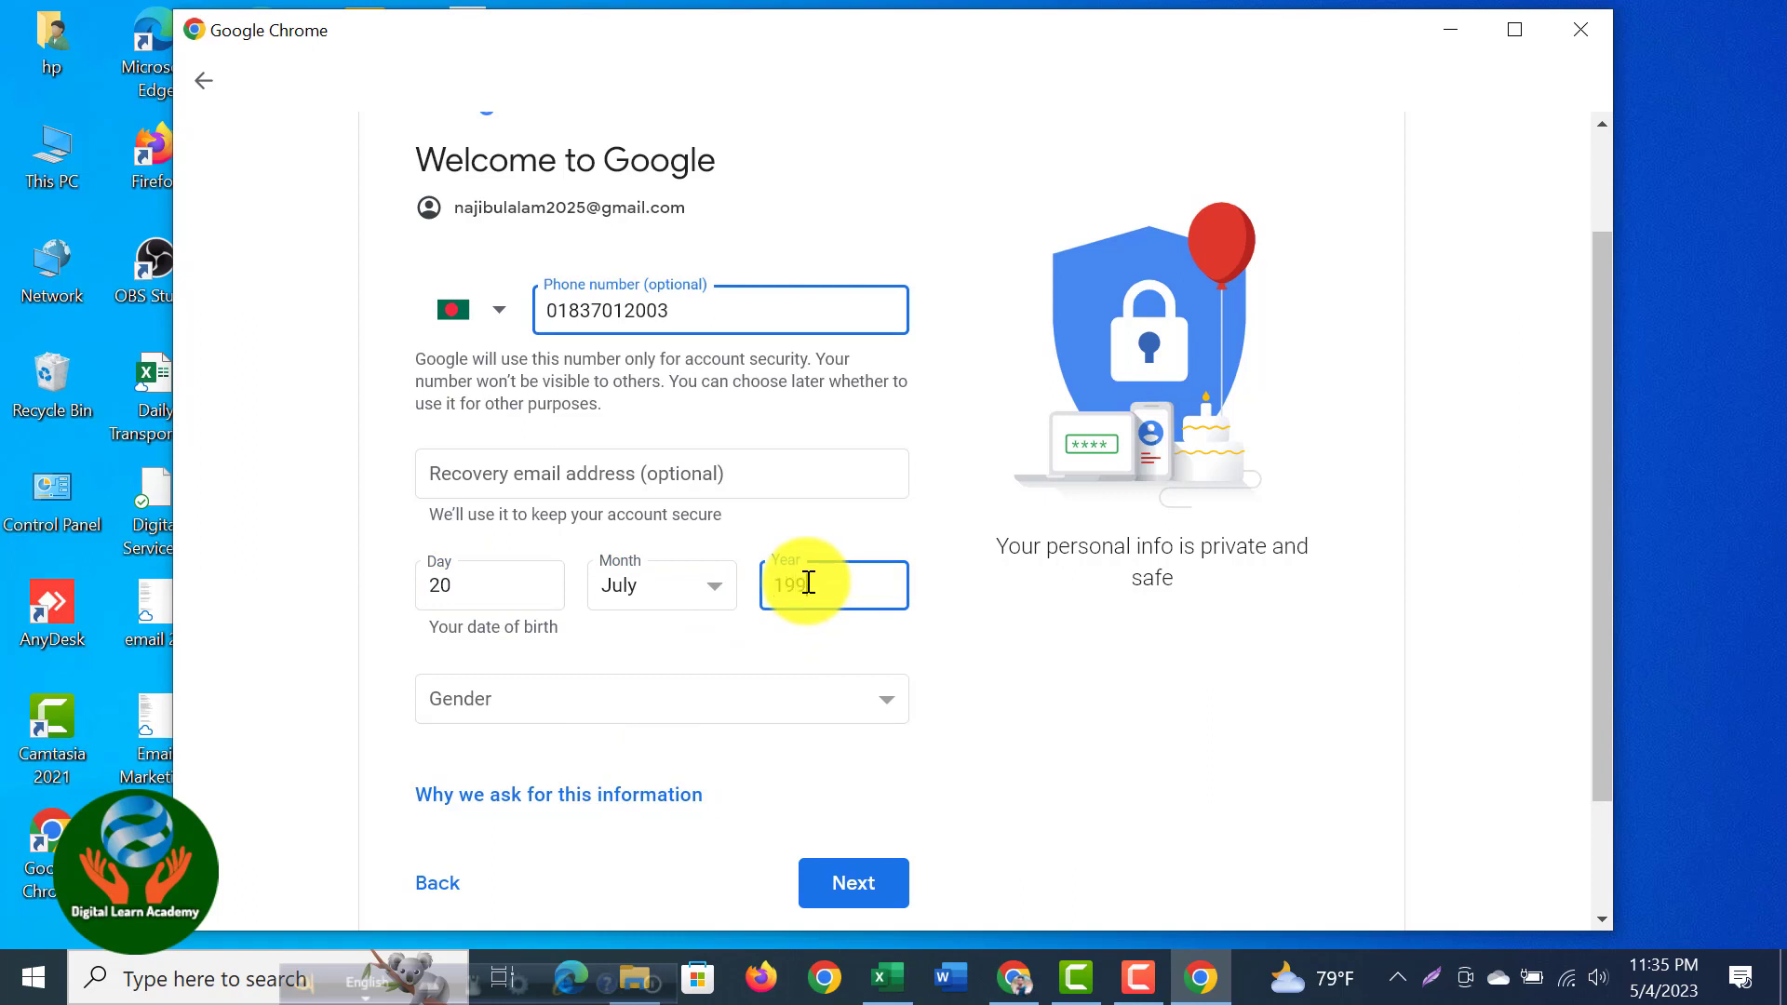
text(1995)
click(752, 702)
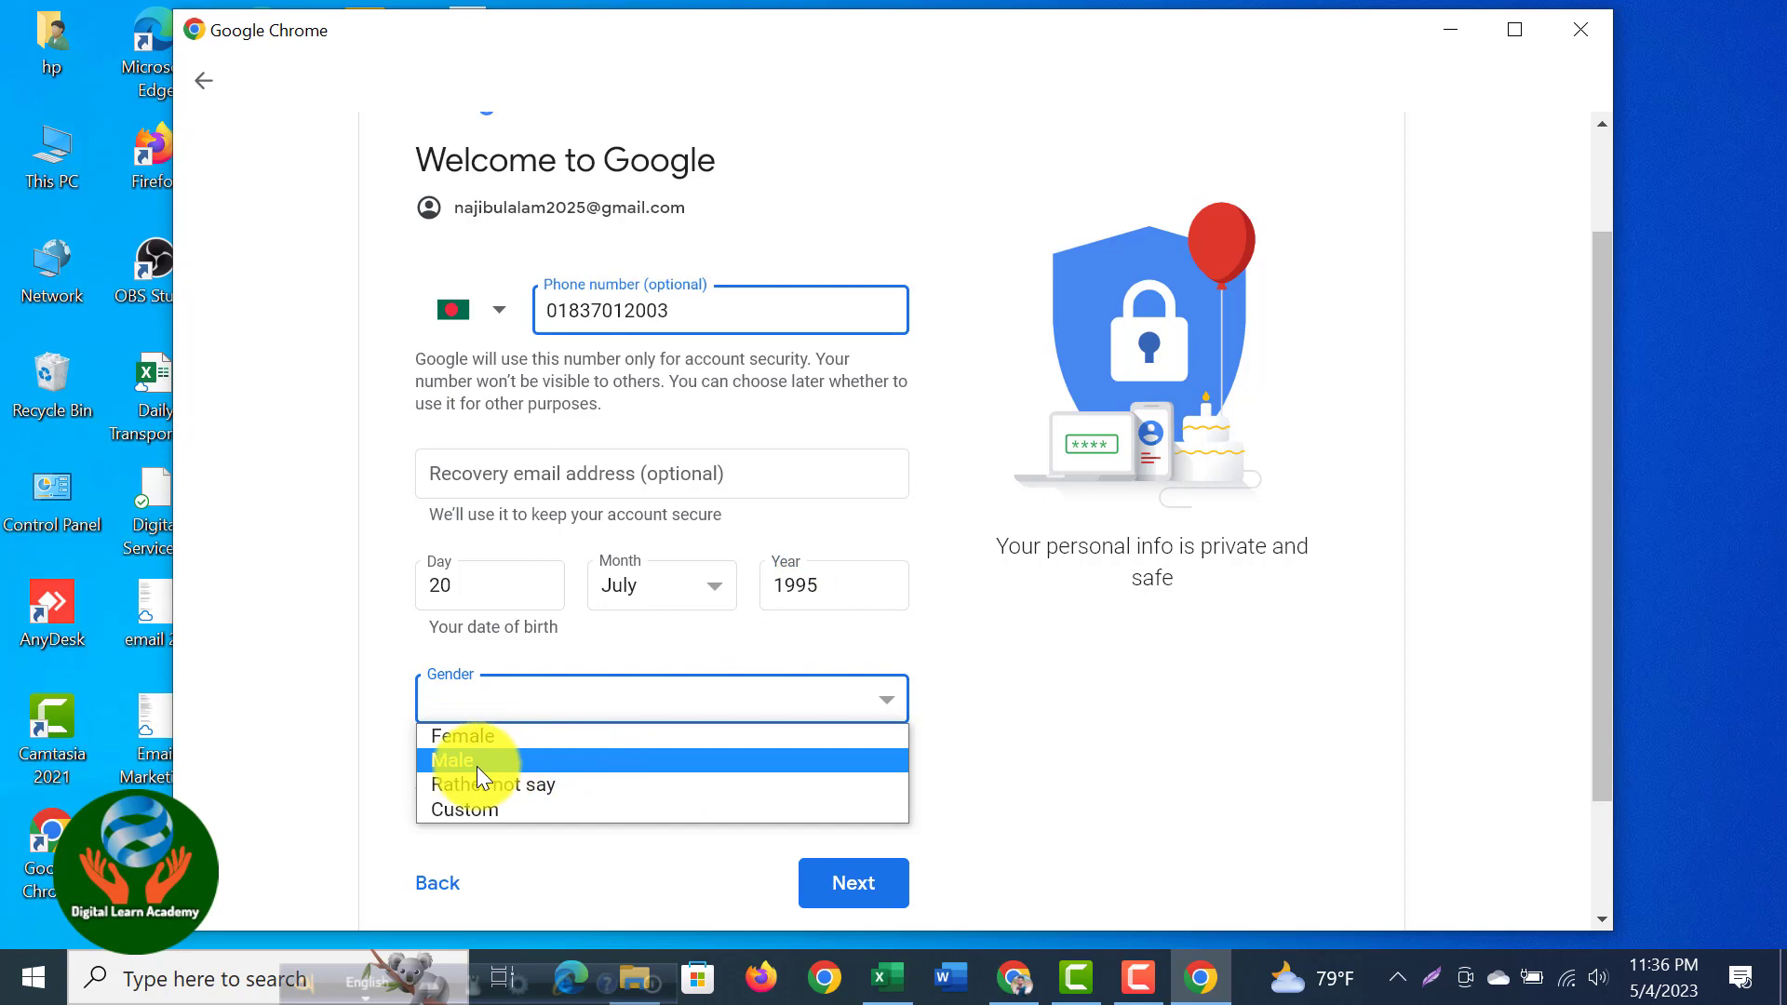
click(476, 767)
click(853, 882)
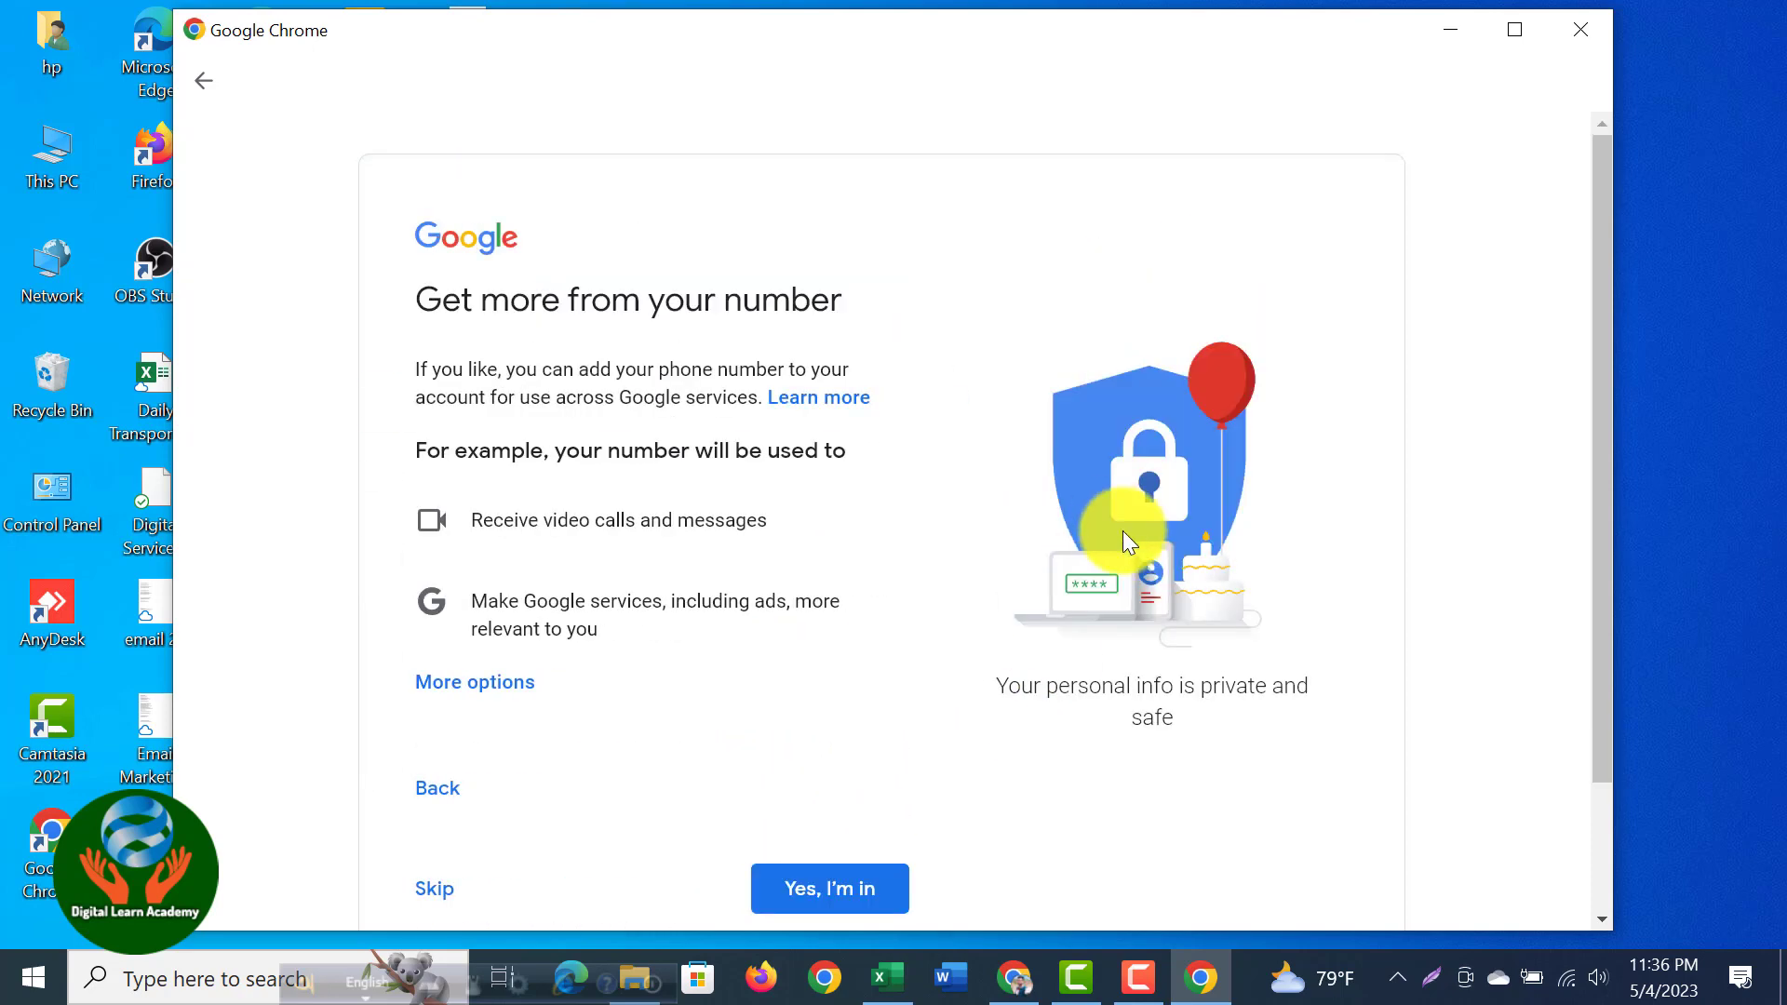
Agree to use the phone number across Google services and accept the privacy and terms agreement.
scroll(607, 559, down, 2)
click(825, 742)
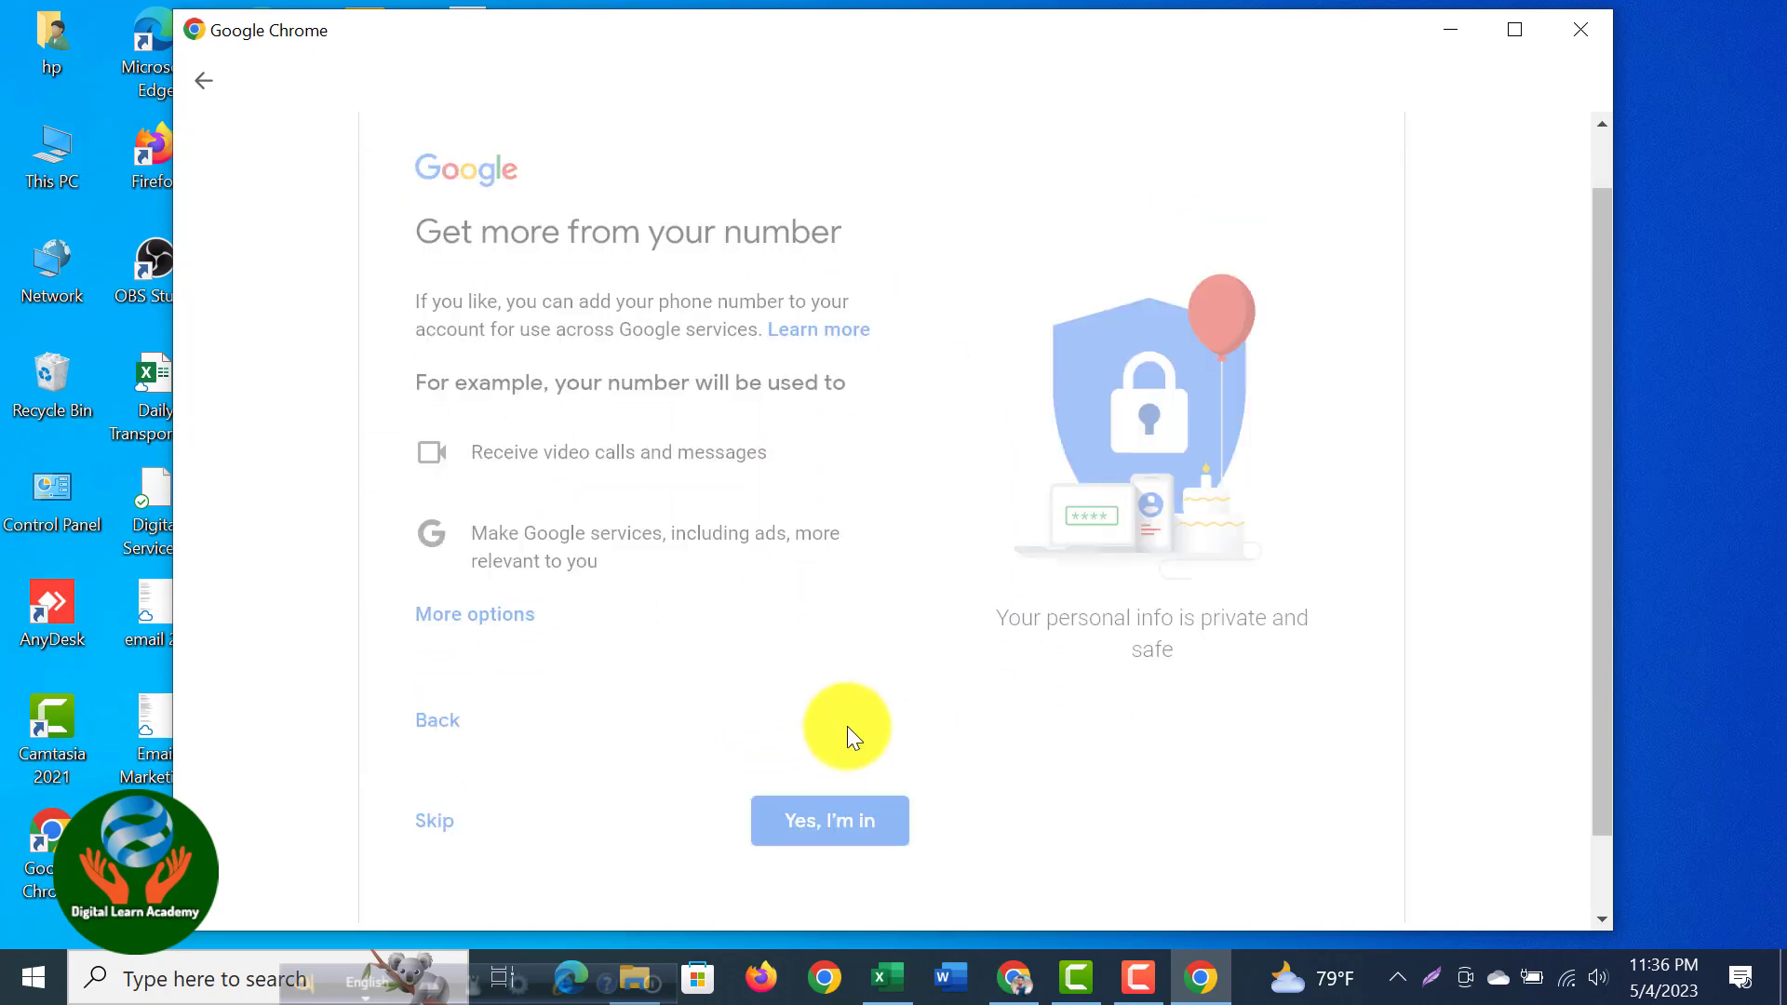
scroll(884, 605, down, 7)
scroll(1101, 690, down, 8)
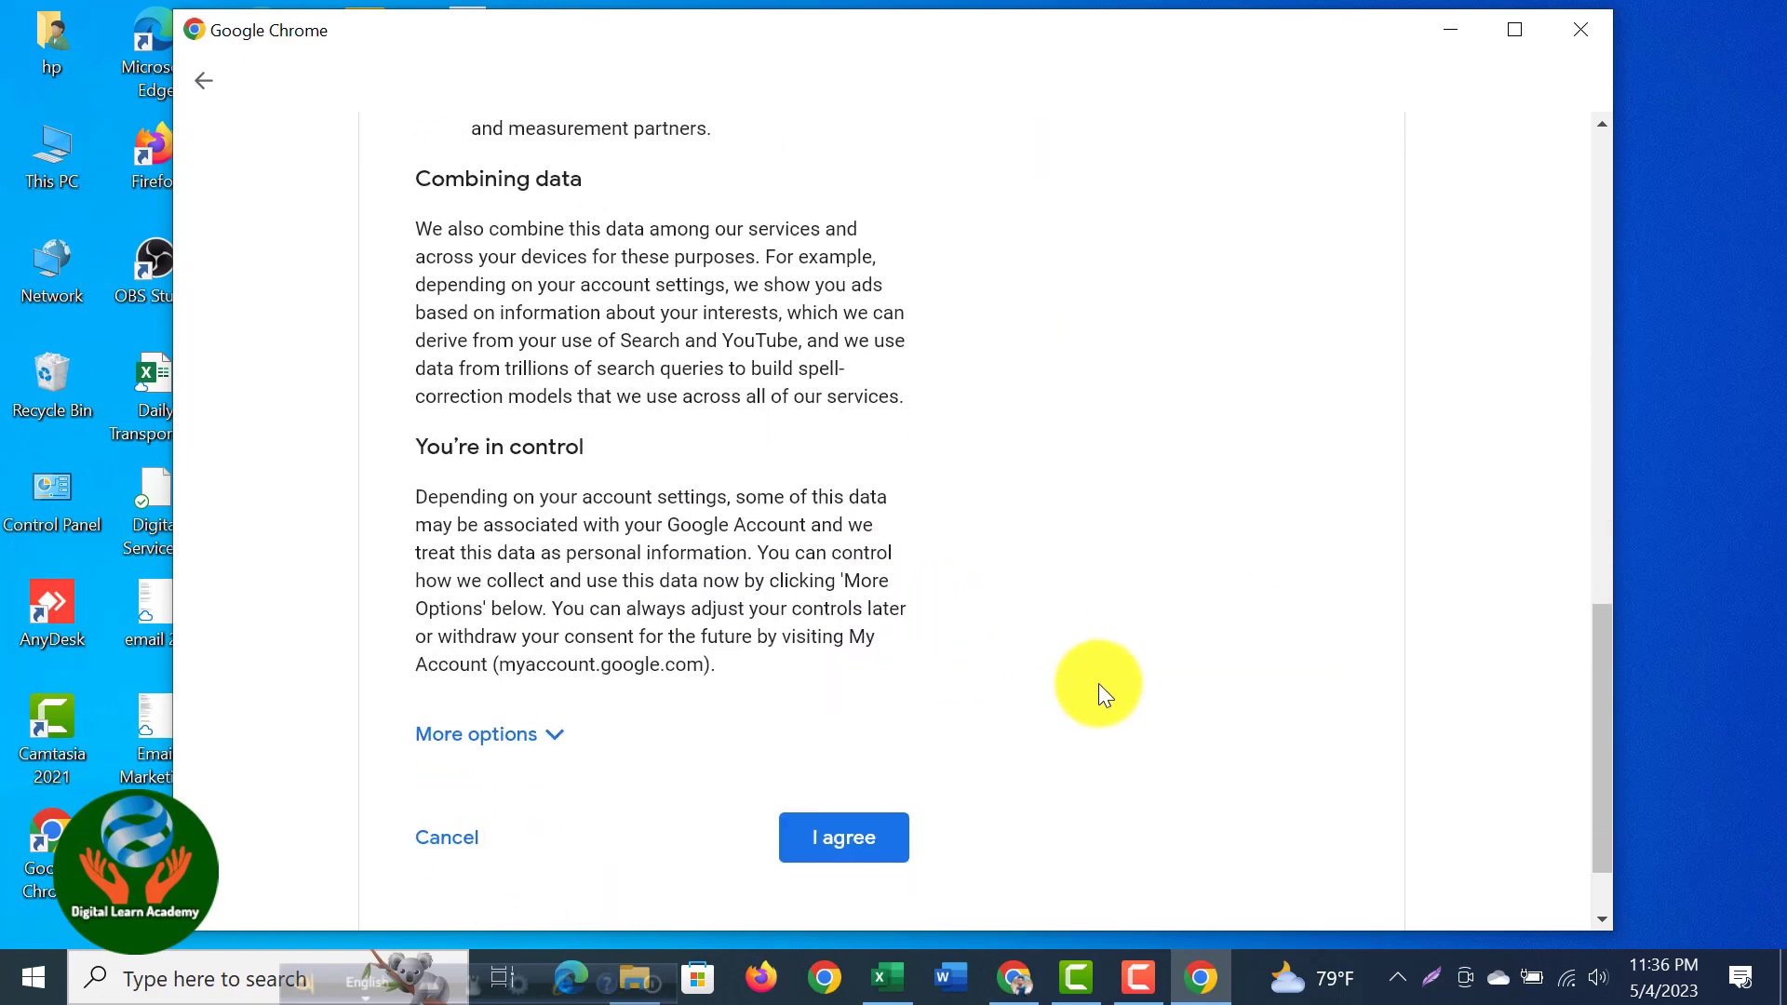
click(843, 726)
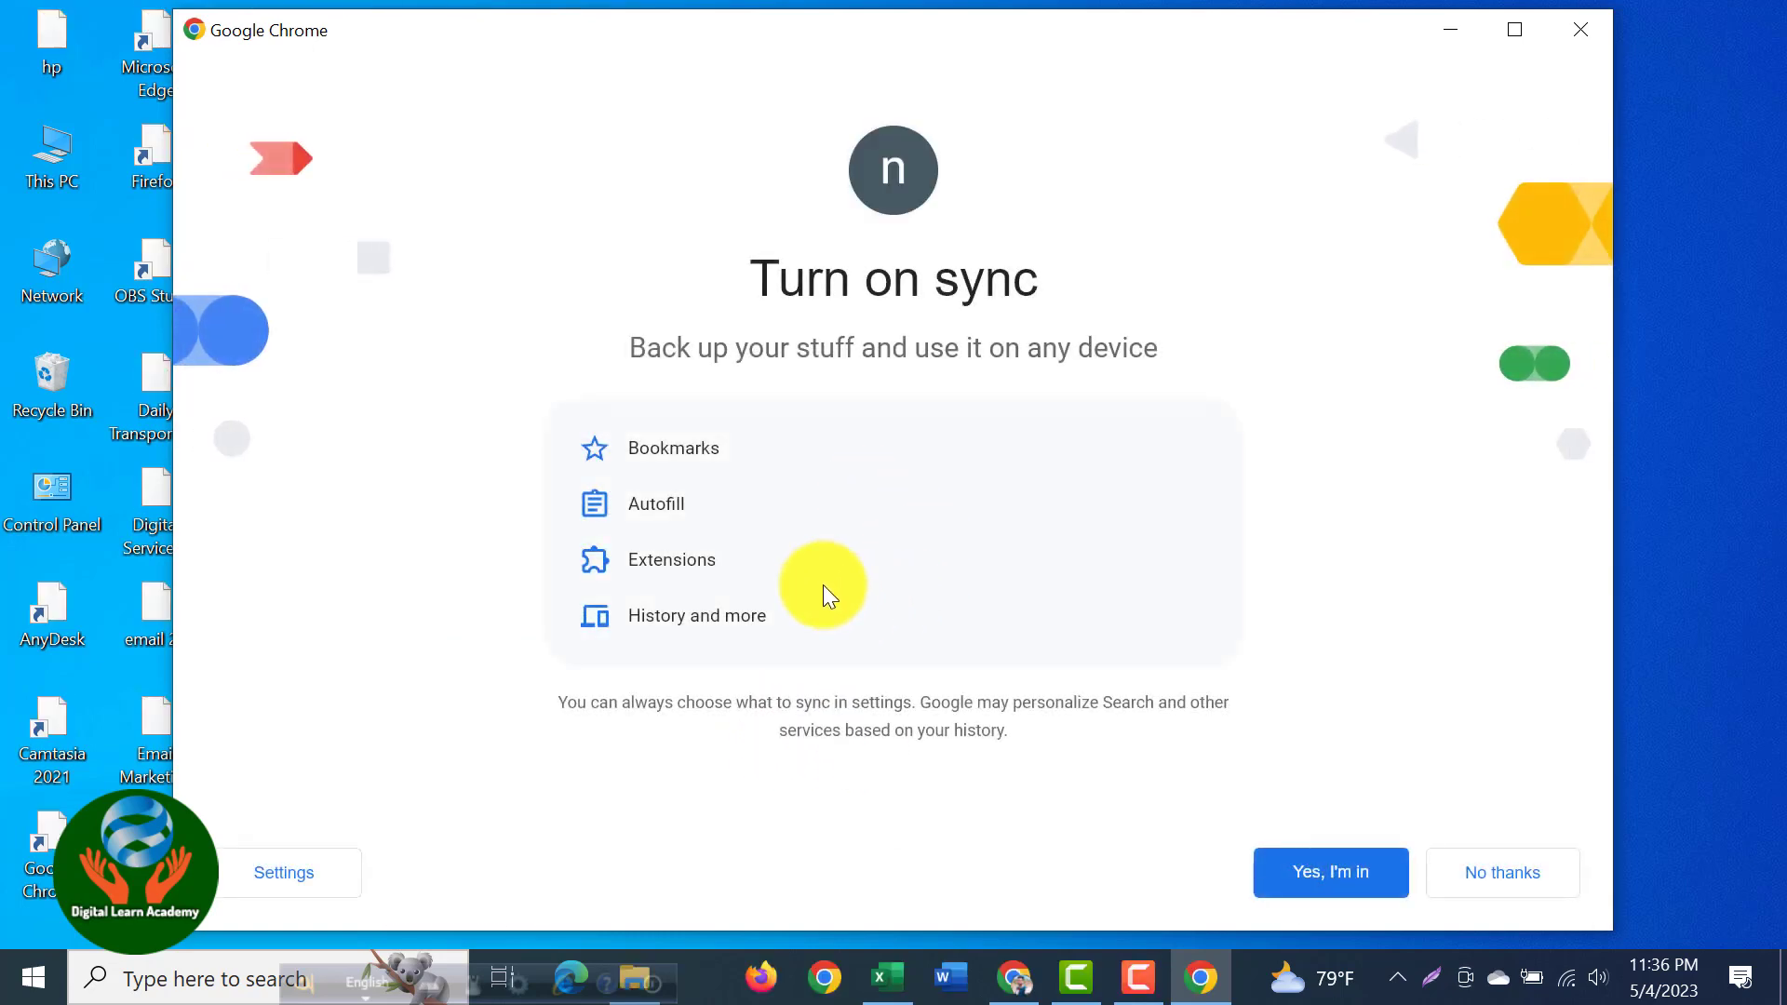
Turn on sync and finish setting up the new Chrome profile with its suggested name and theme colour in a maximized window.
click(1346, 875)
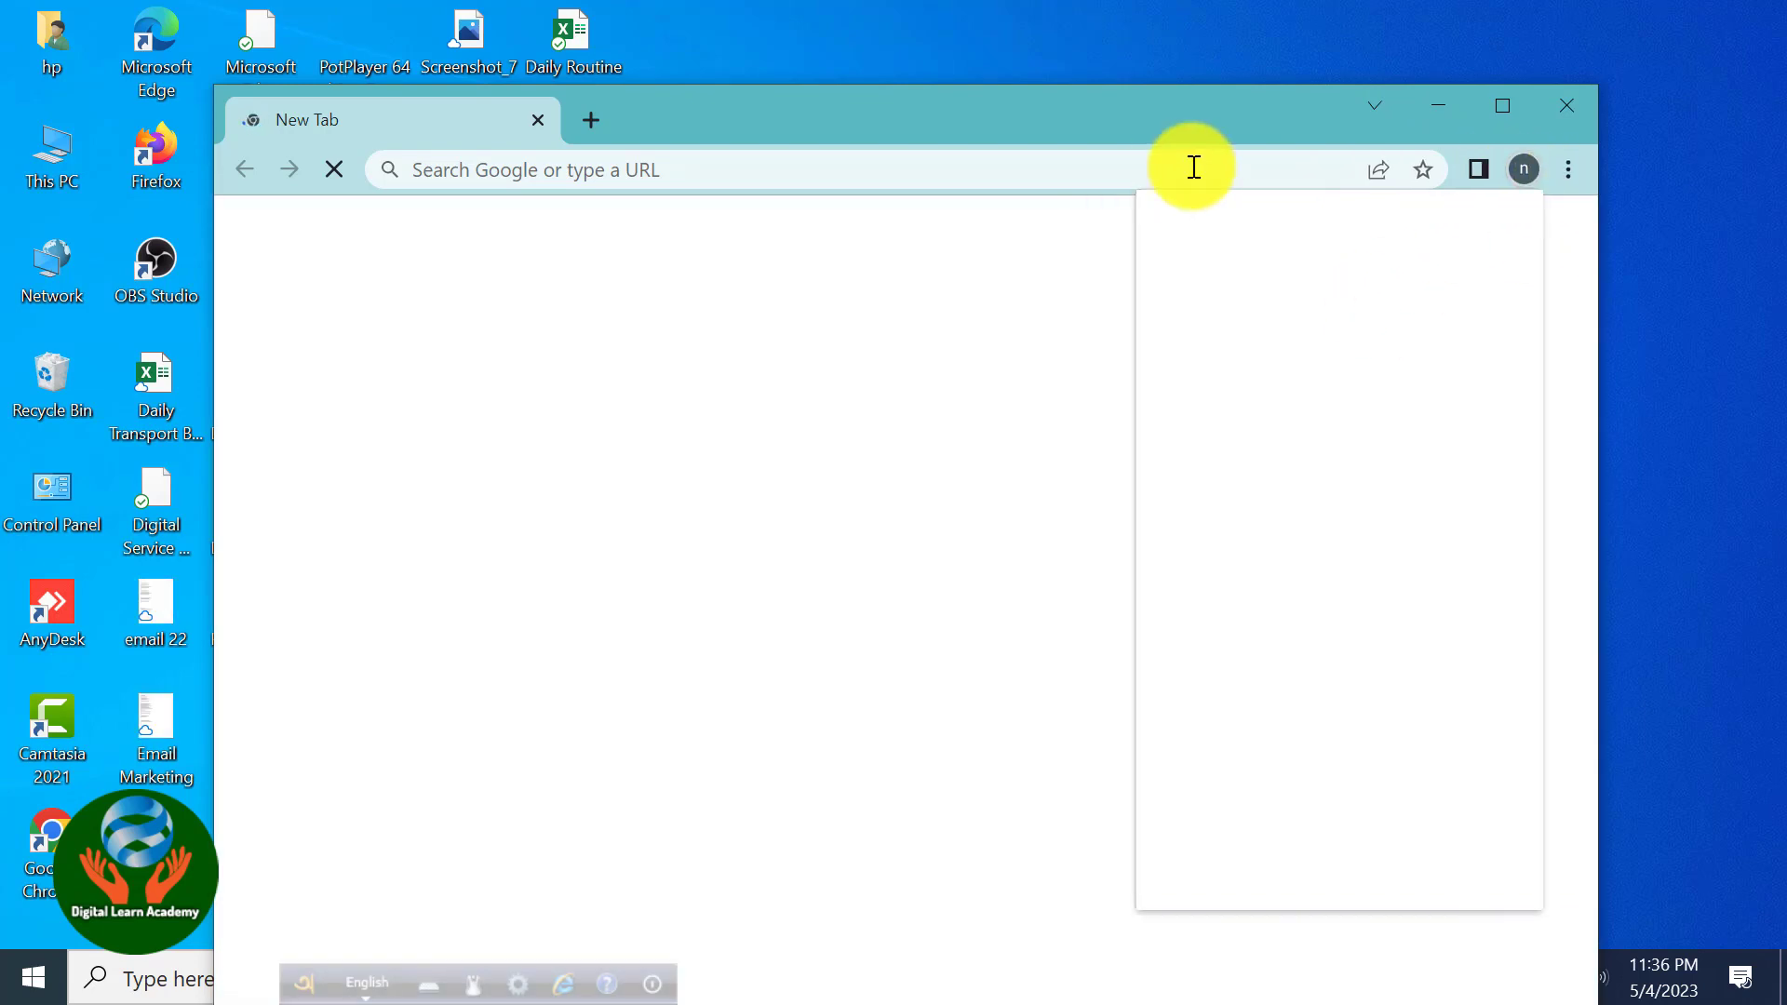
click(1502, 105)
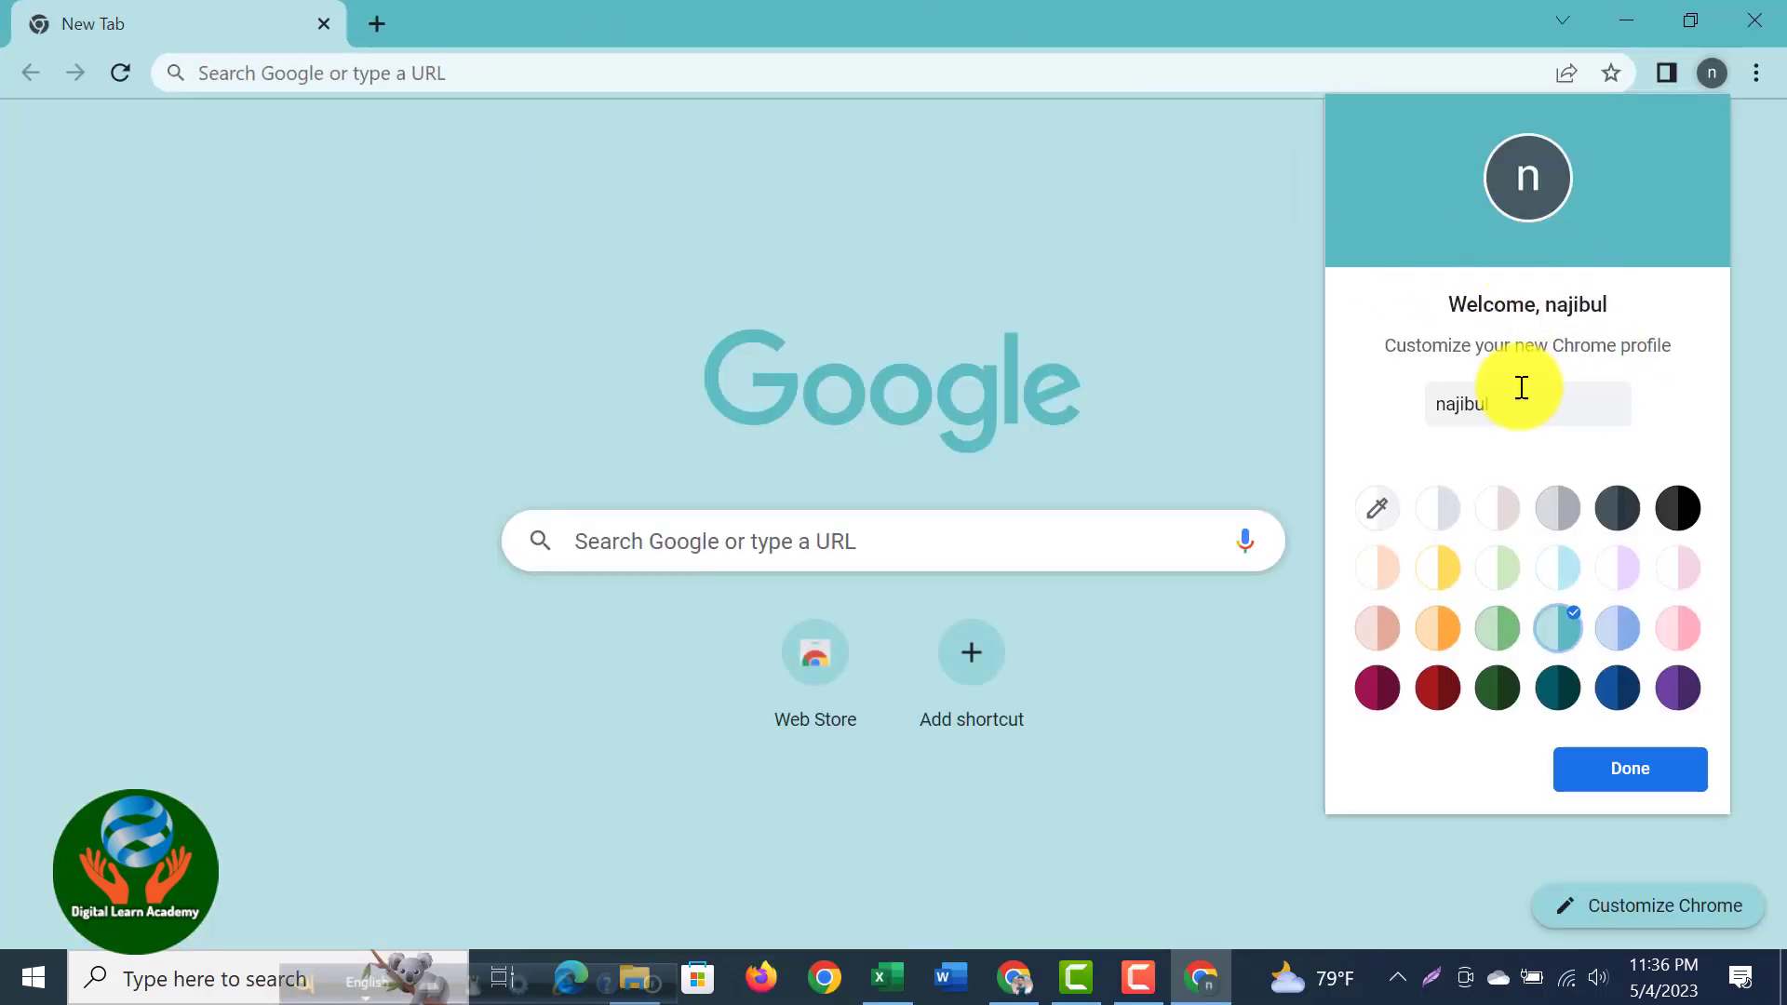
click(1509, 400)
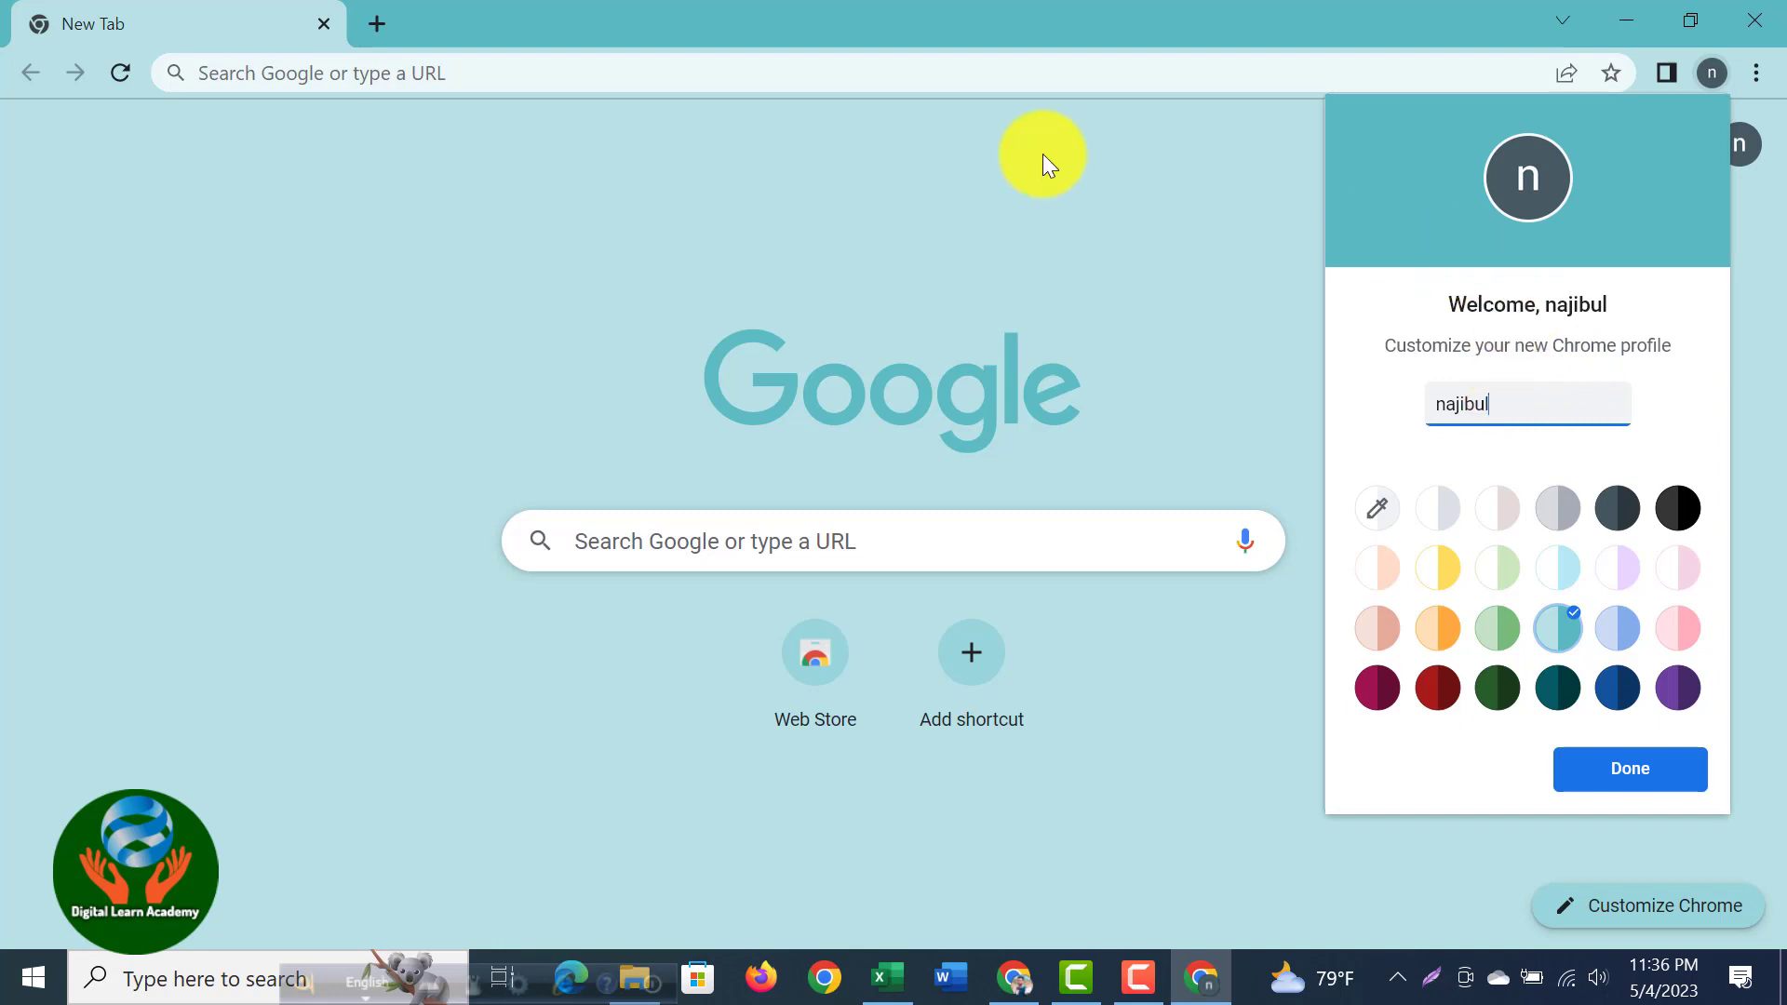
click(1609, 240)
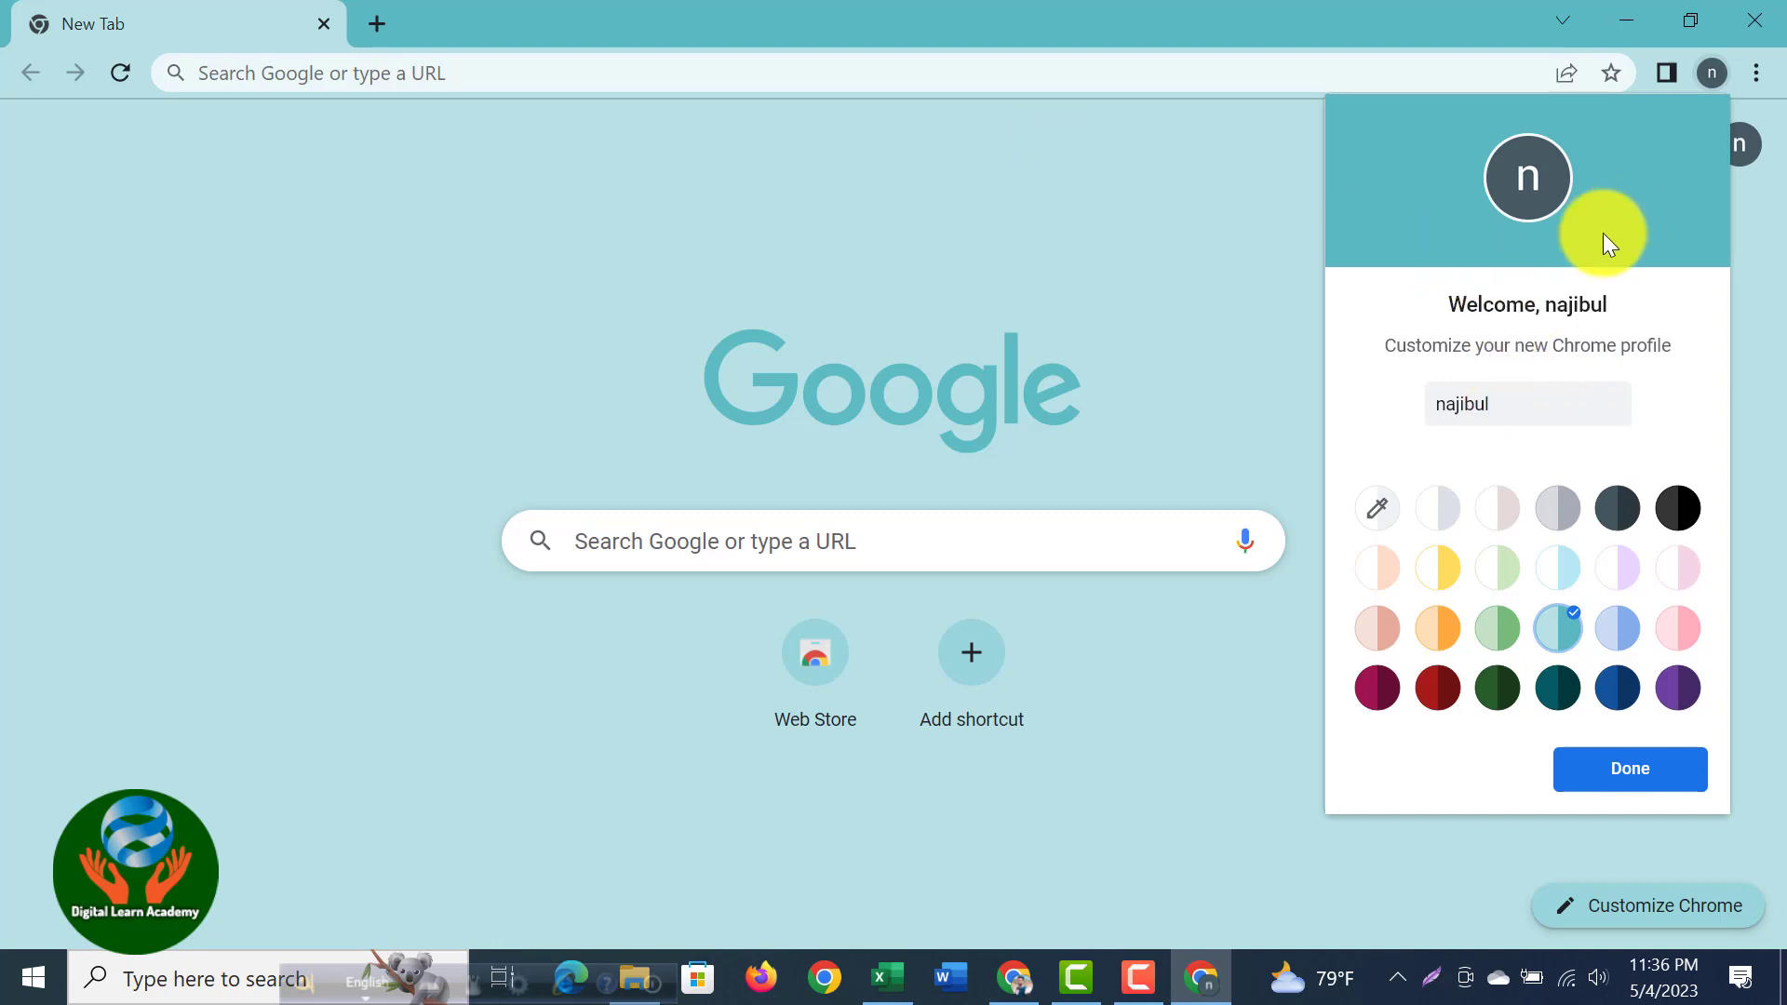
click(1629, 773)
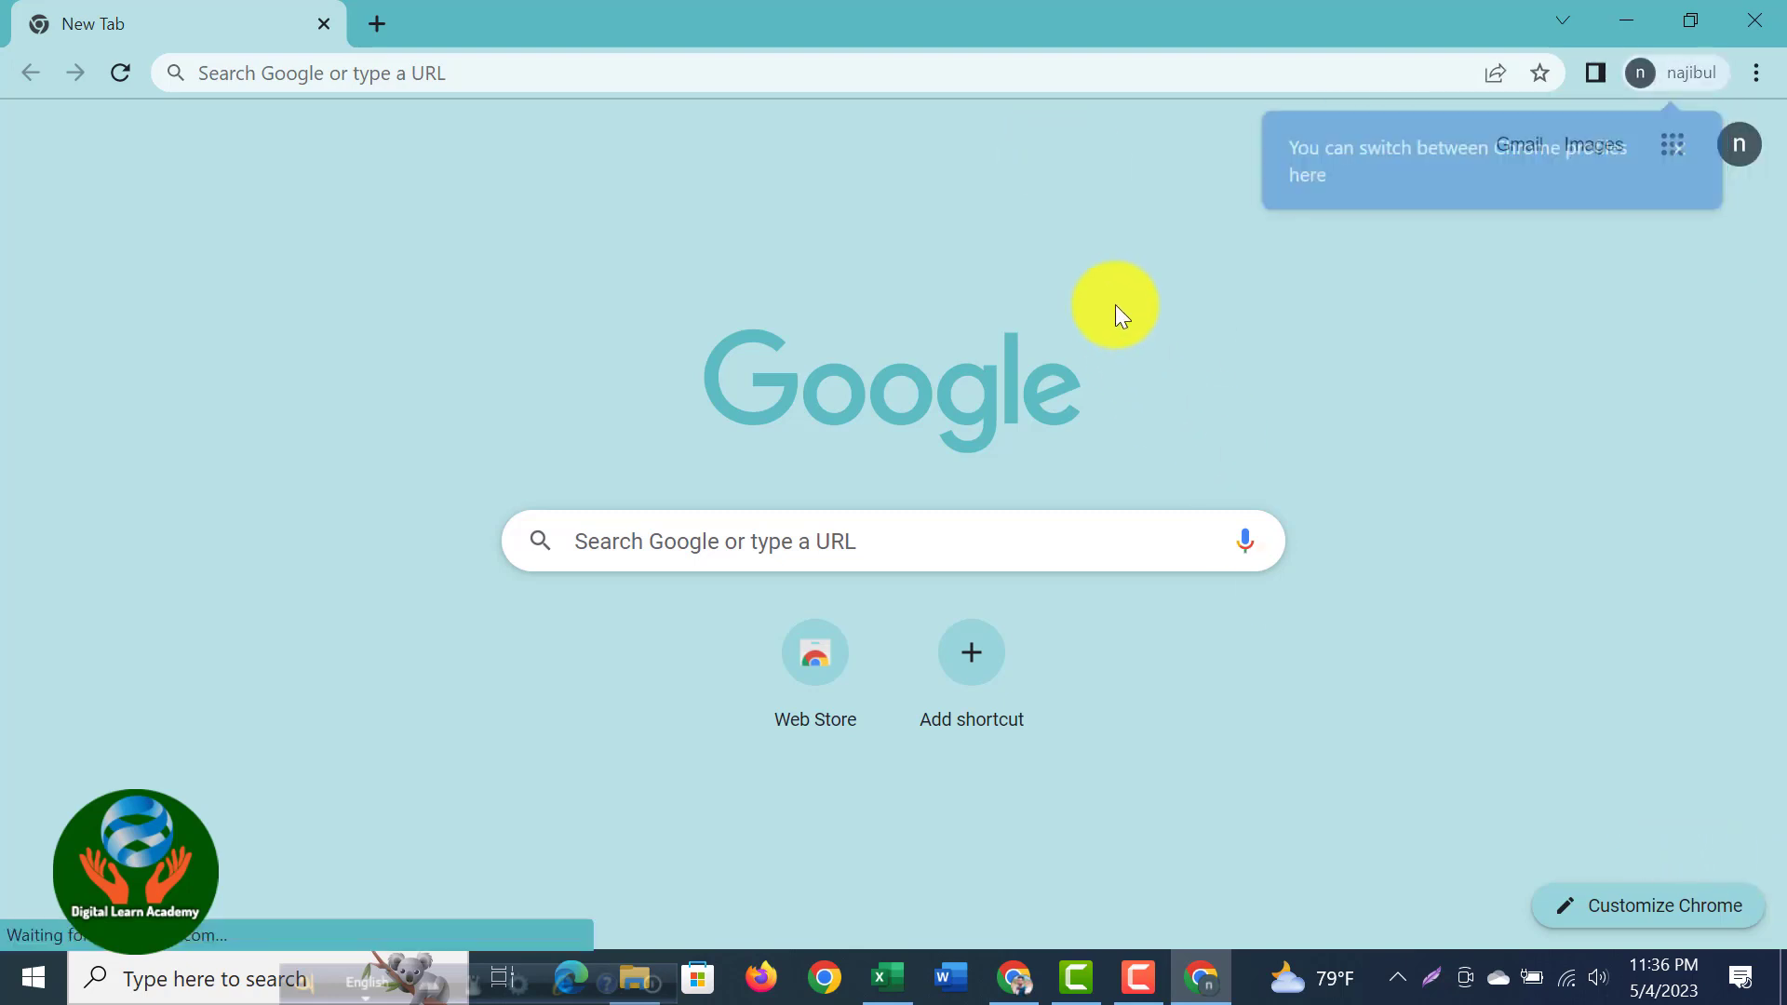
click(1683, 149)
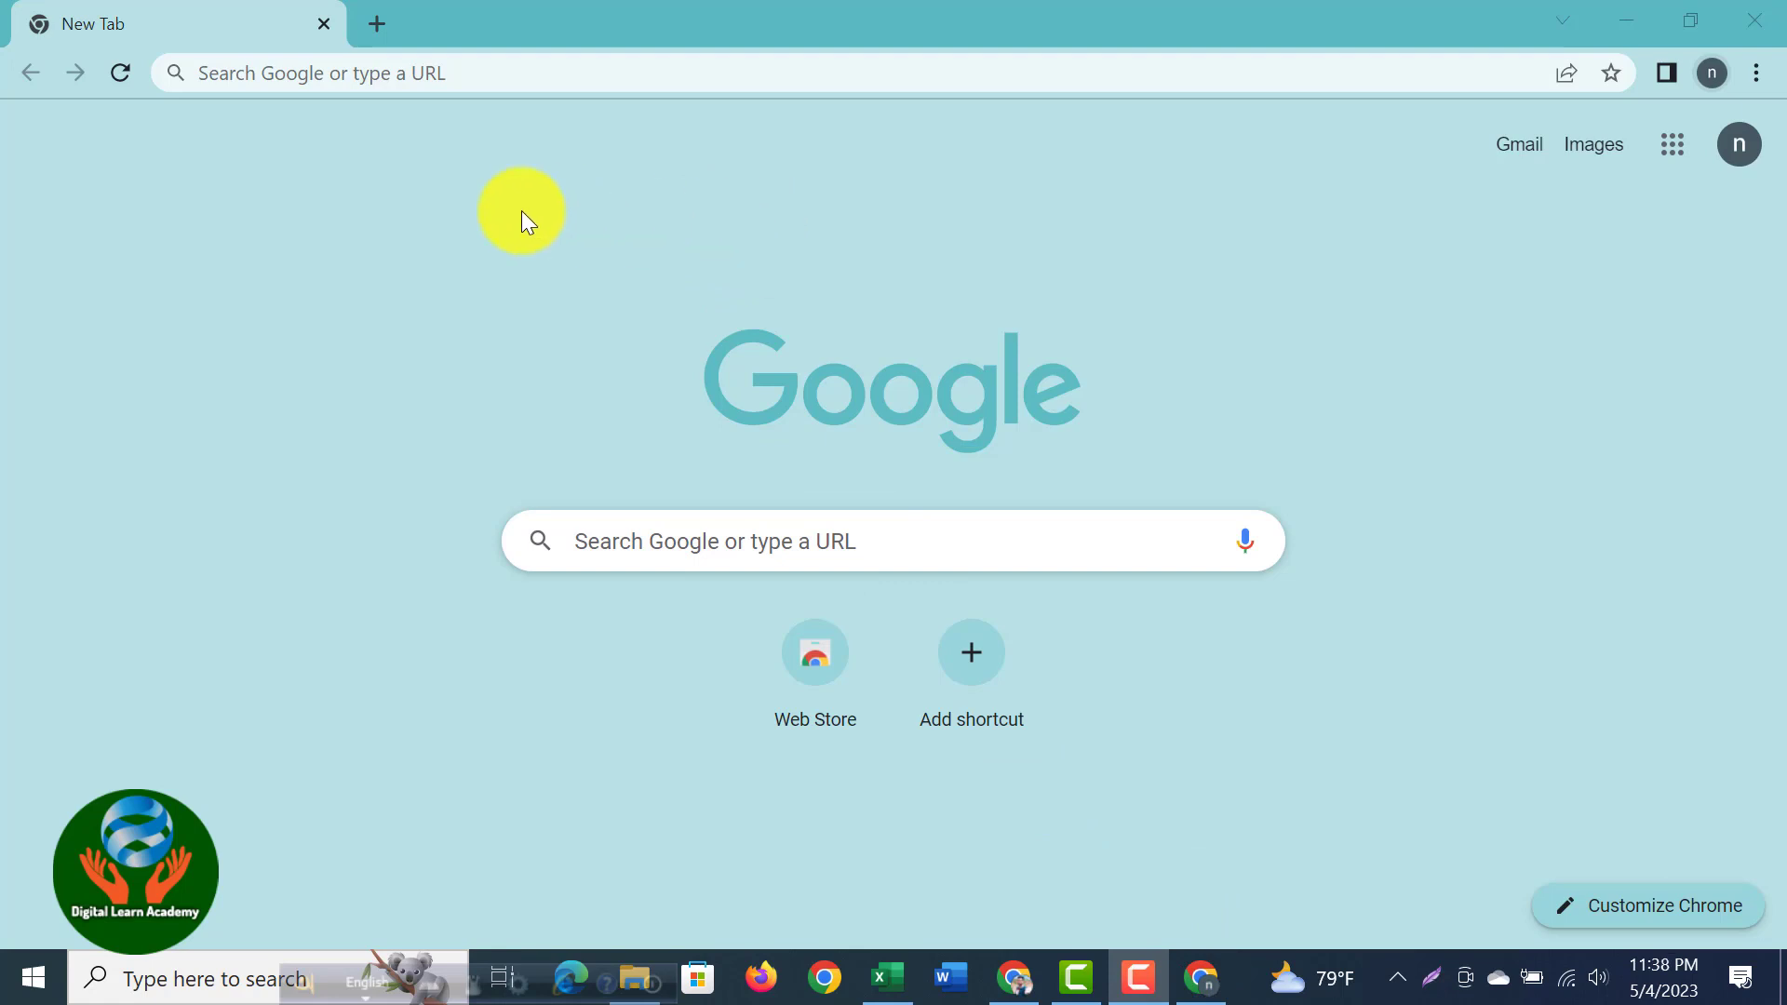
click(366, 75)
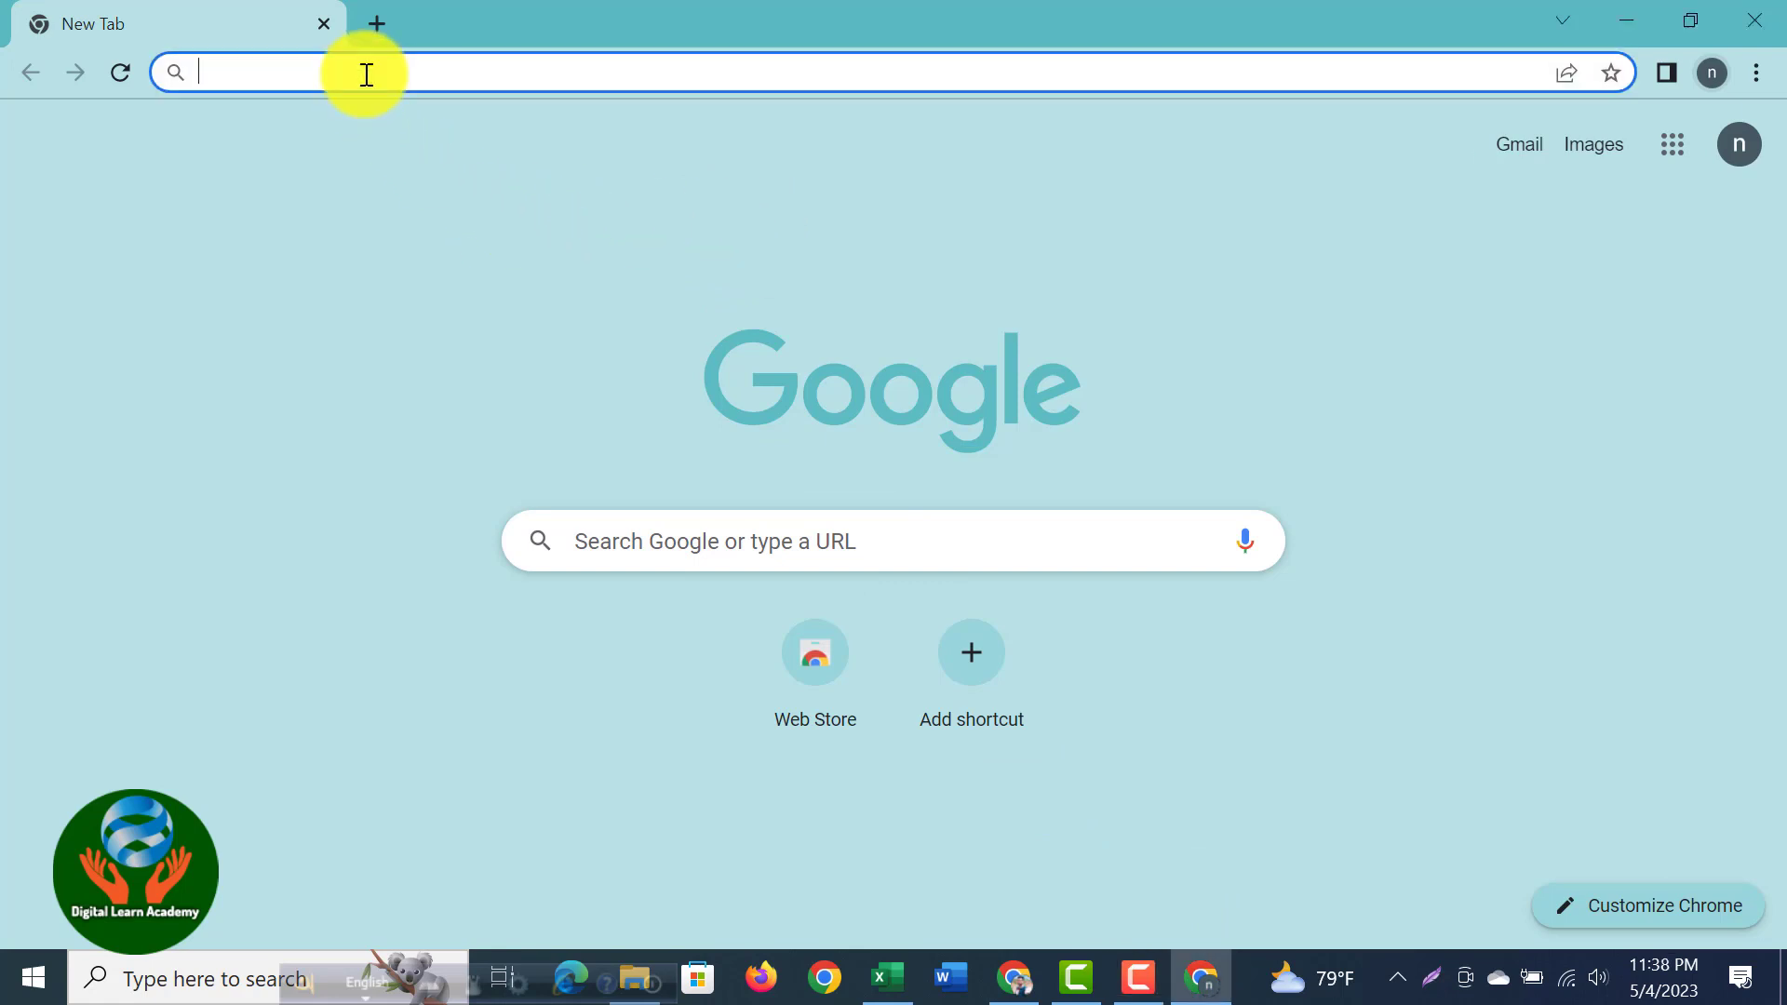
text(www)
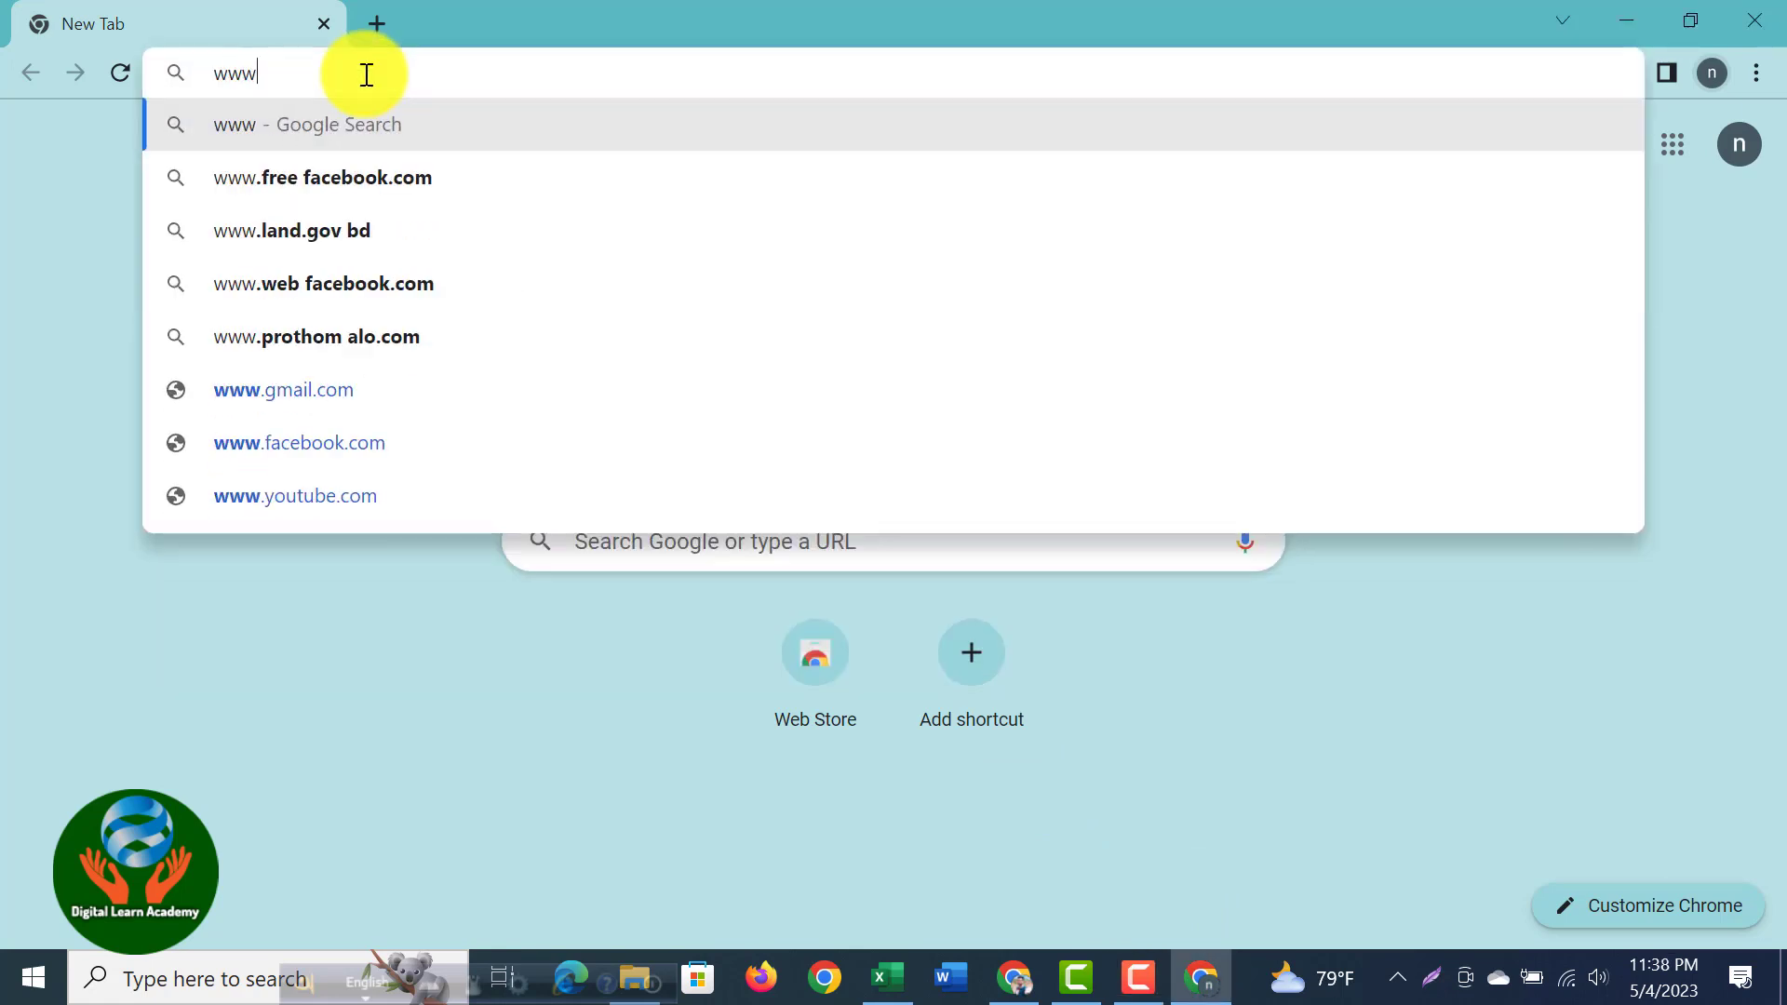
text(.you)
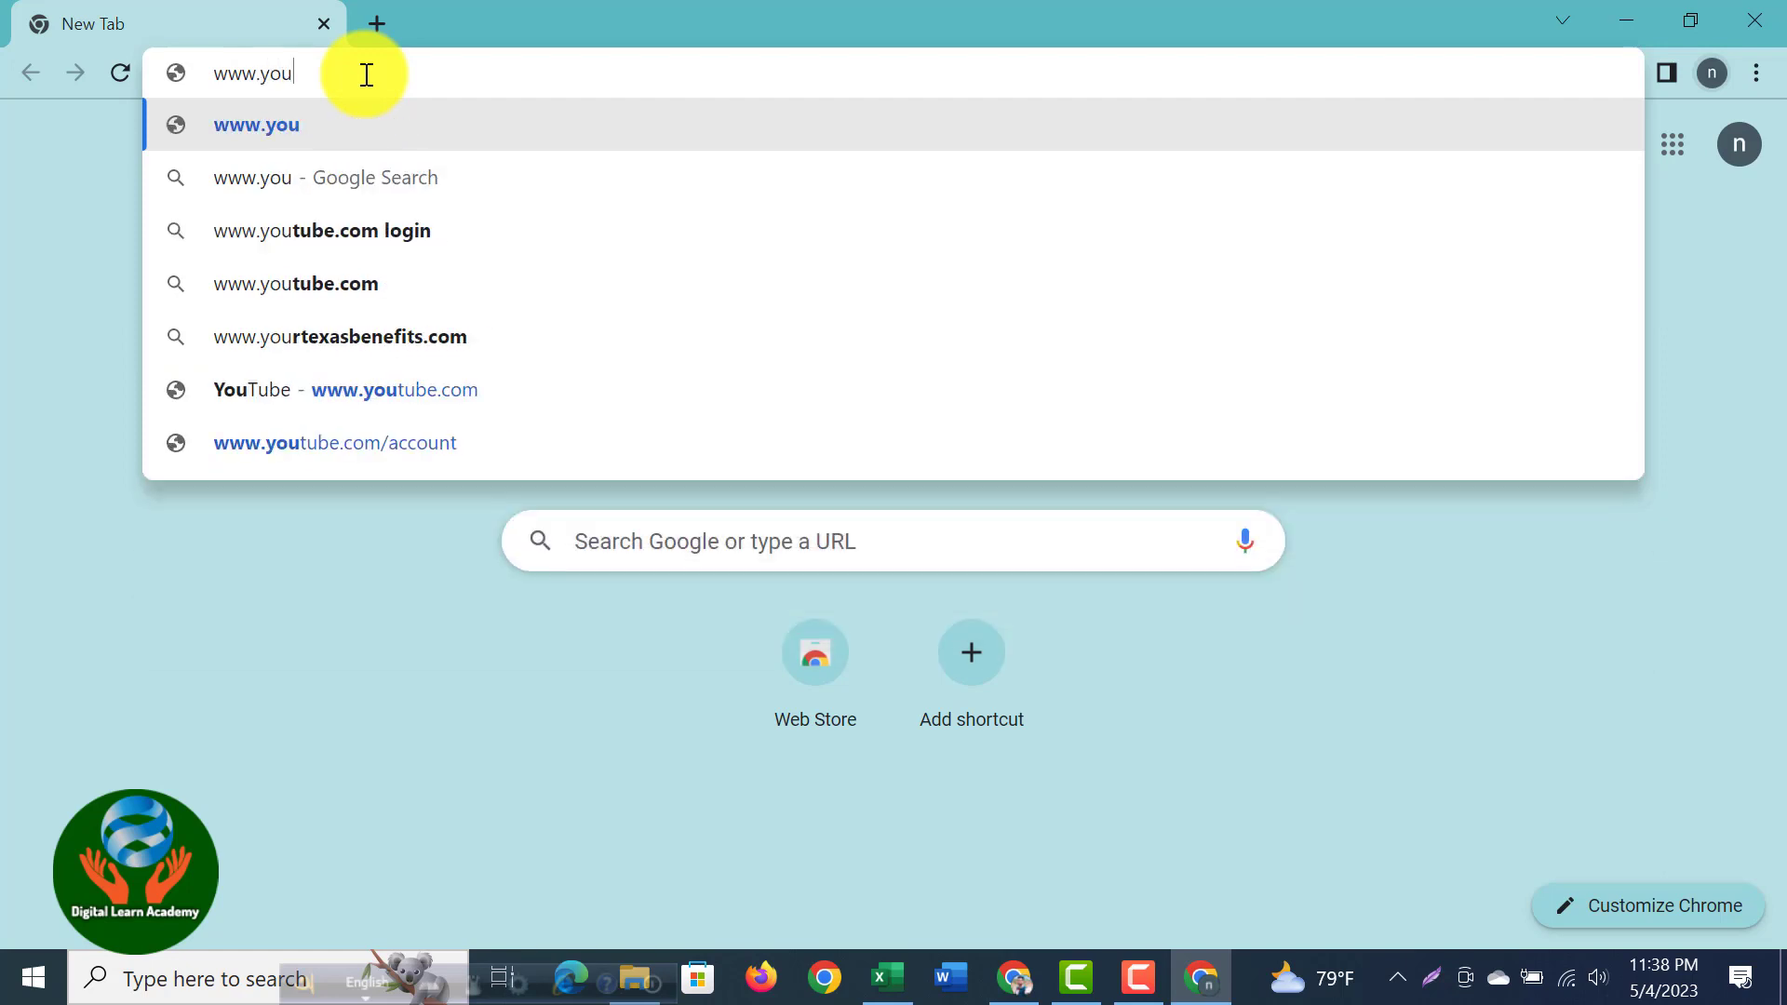
text(tube.com)
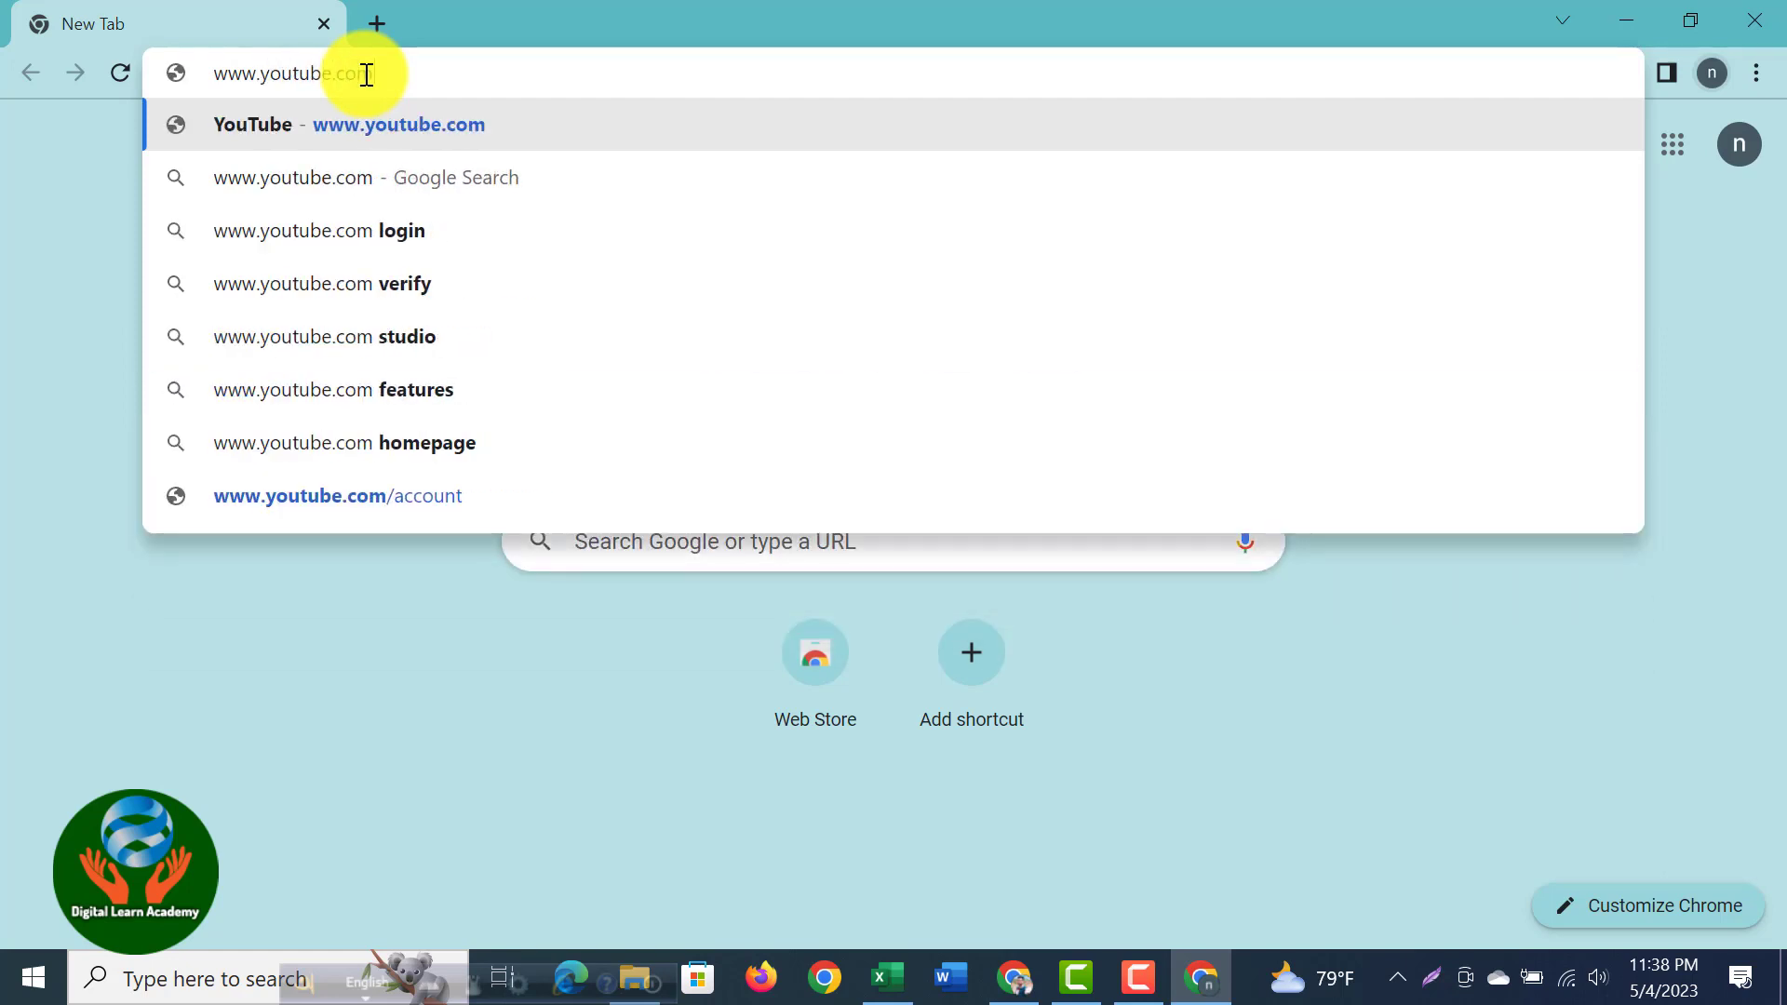
key(Return)
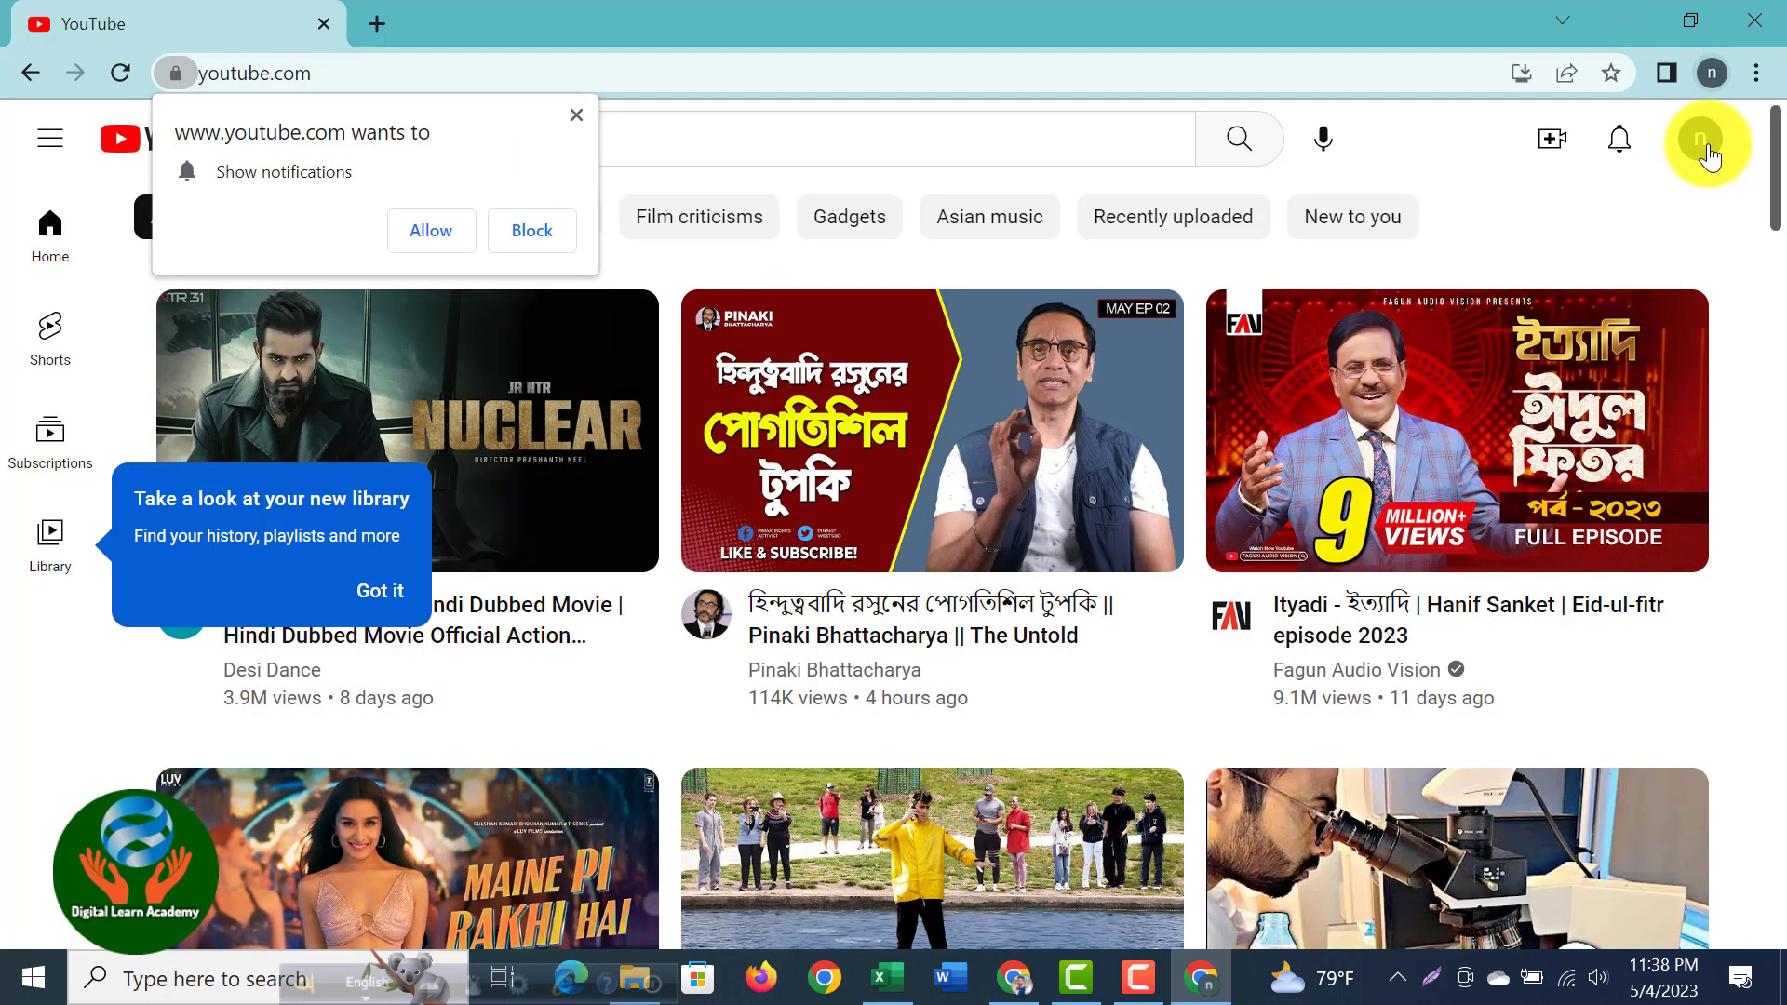
Open the channel creation form for the signed-in account and reduce the browser zoom by one level to fit the whole form.
click(1701, 141)
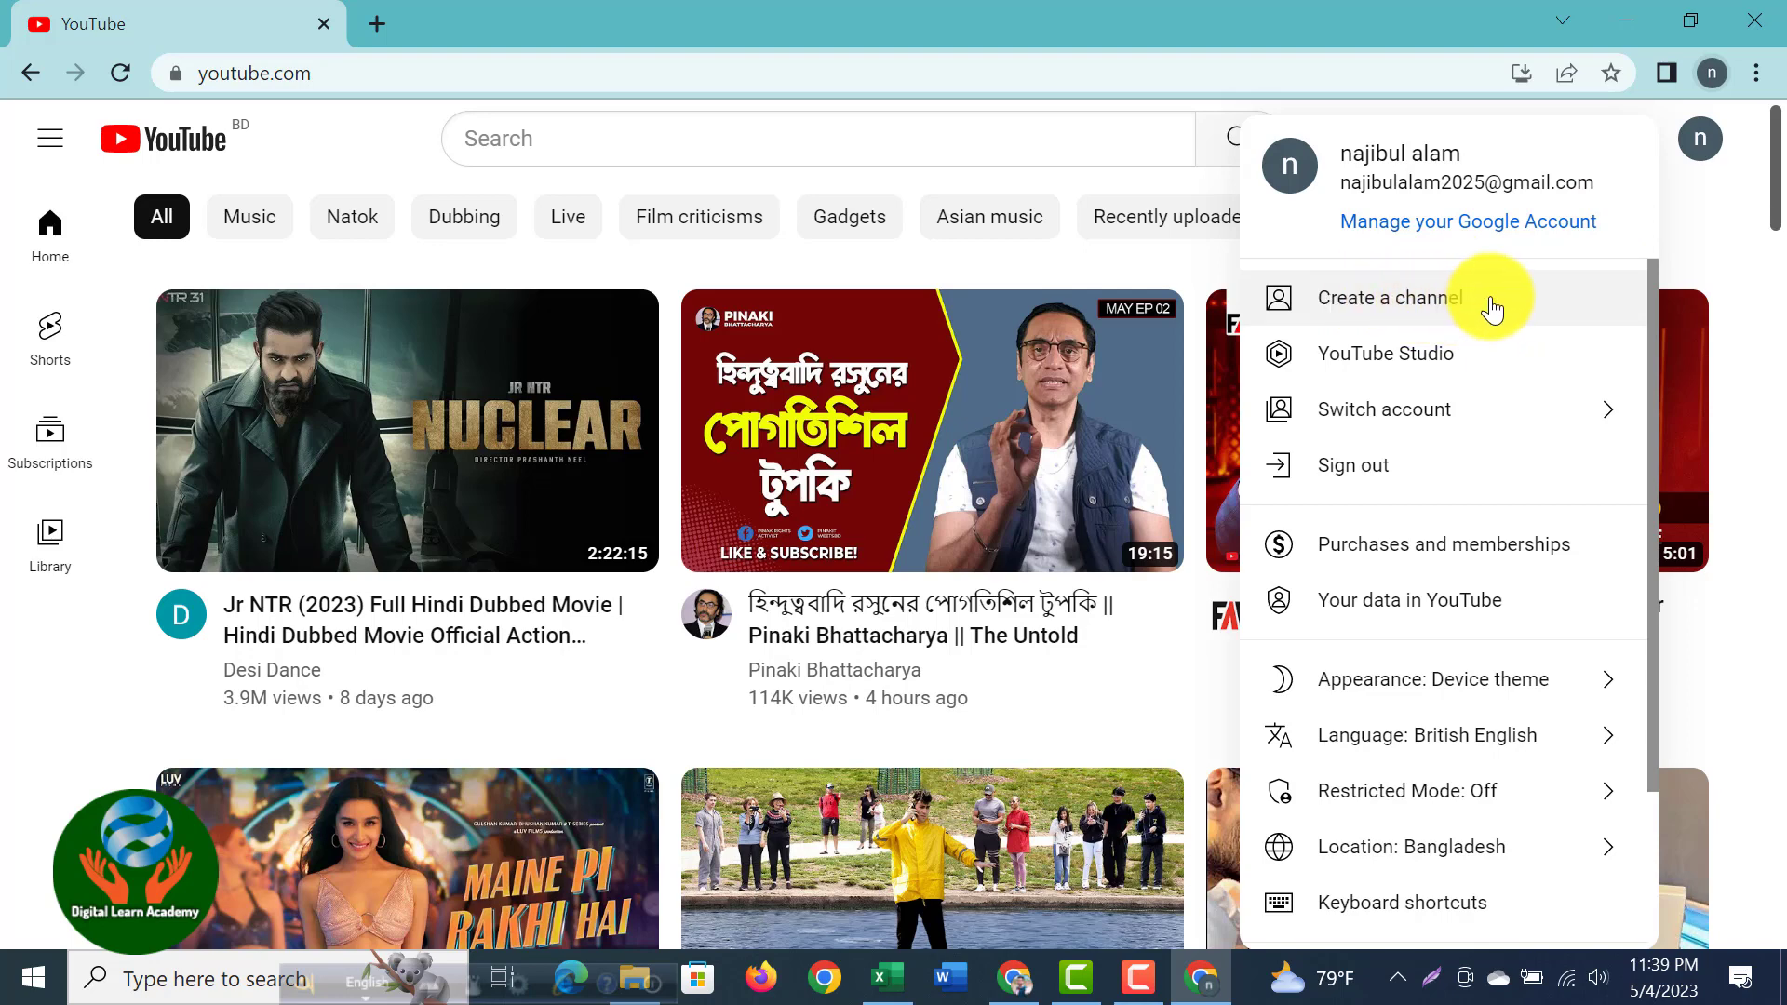
click(1387, 300)
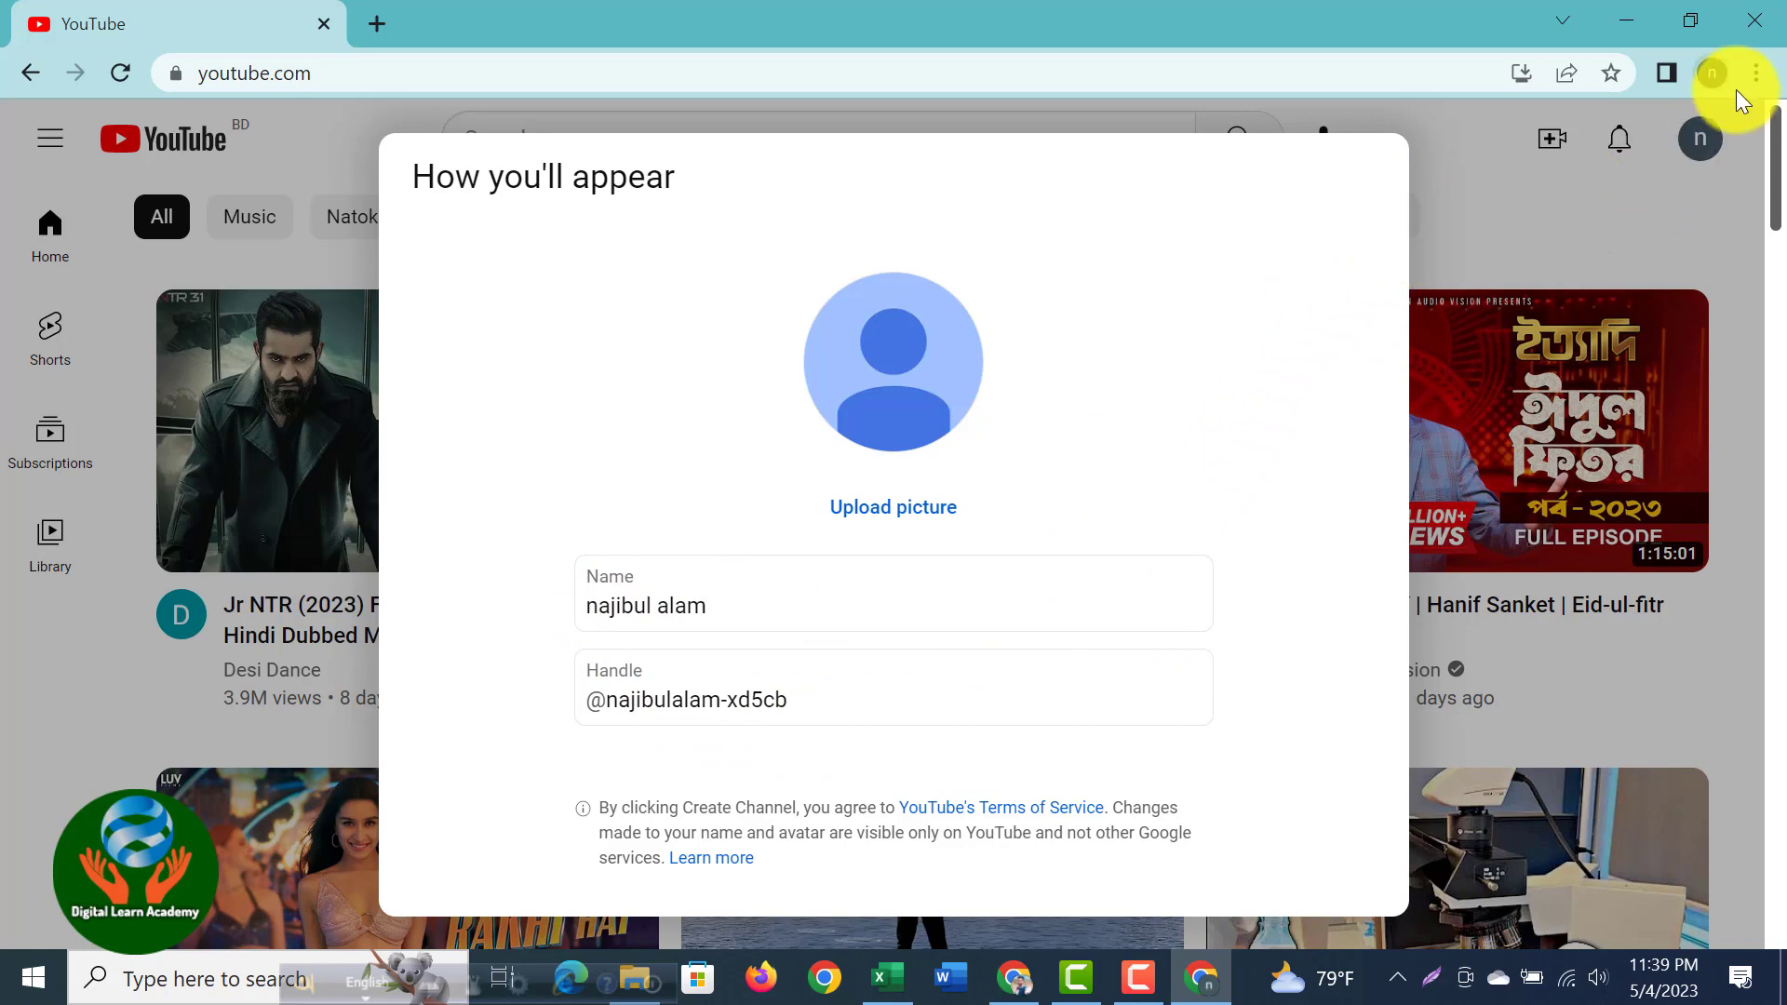
click(1757, 74)
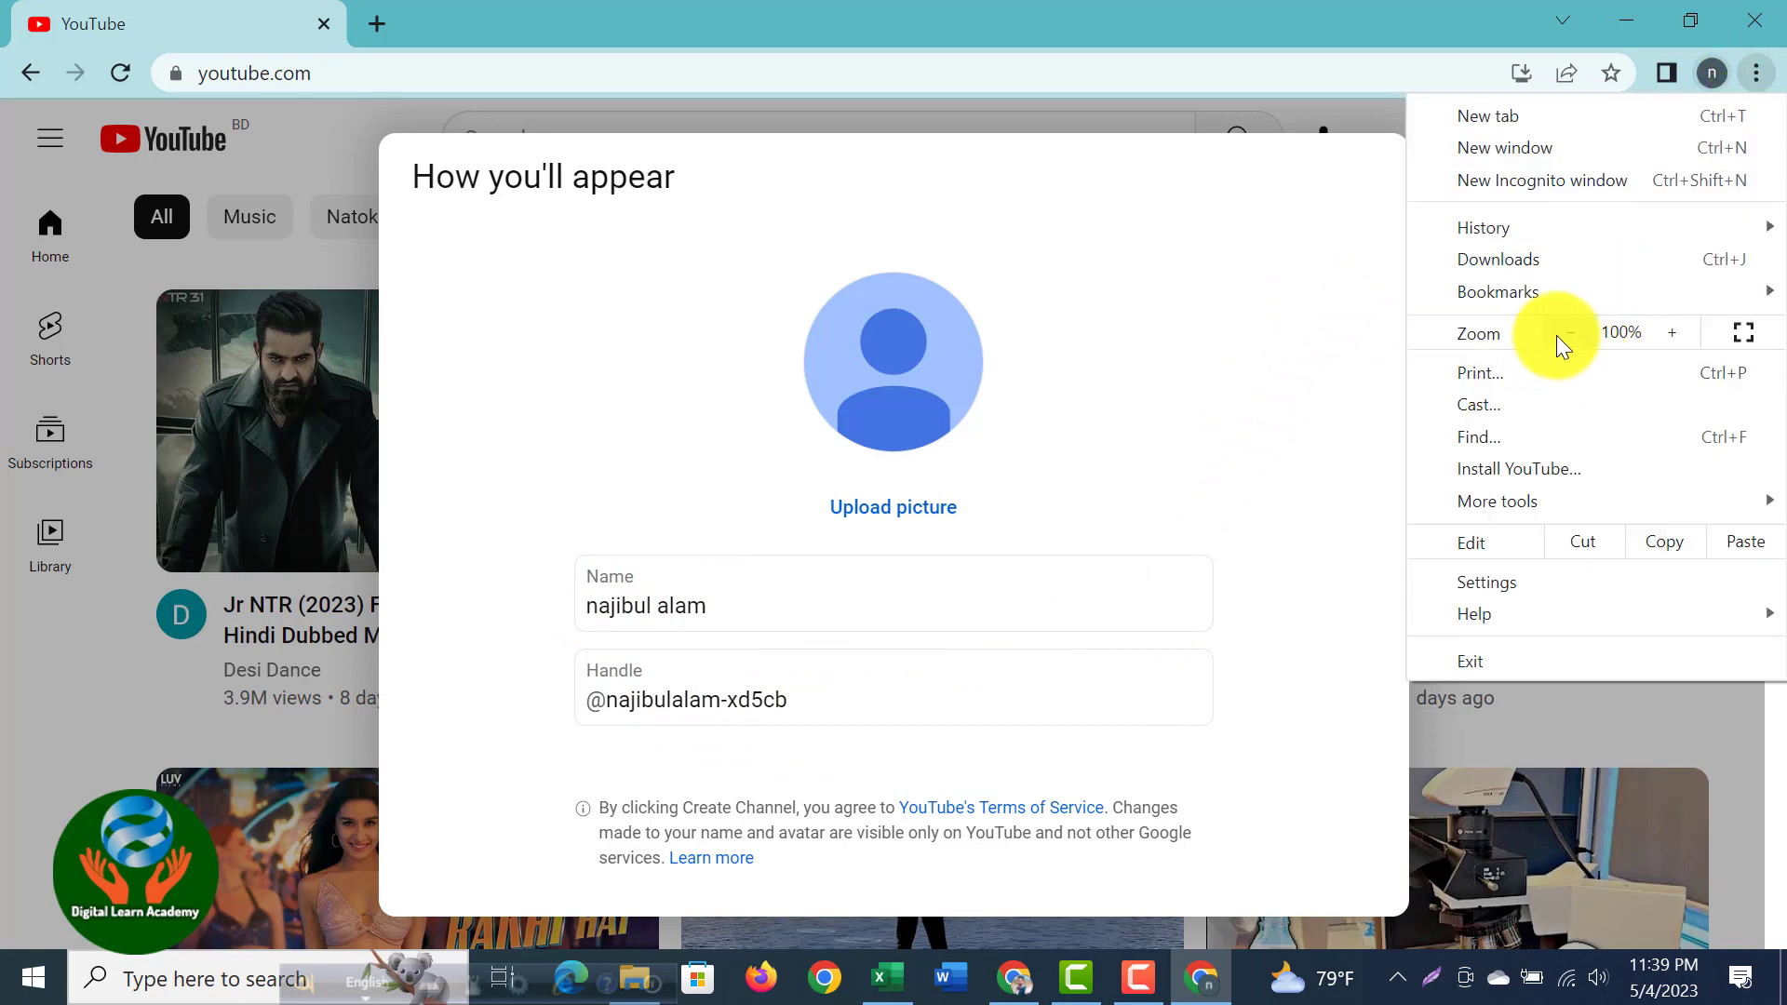
click(1563, 333)
click(1290, 467)
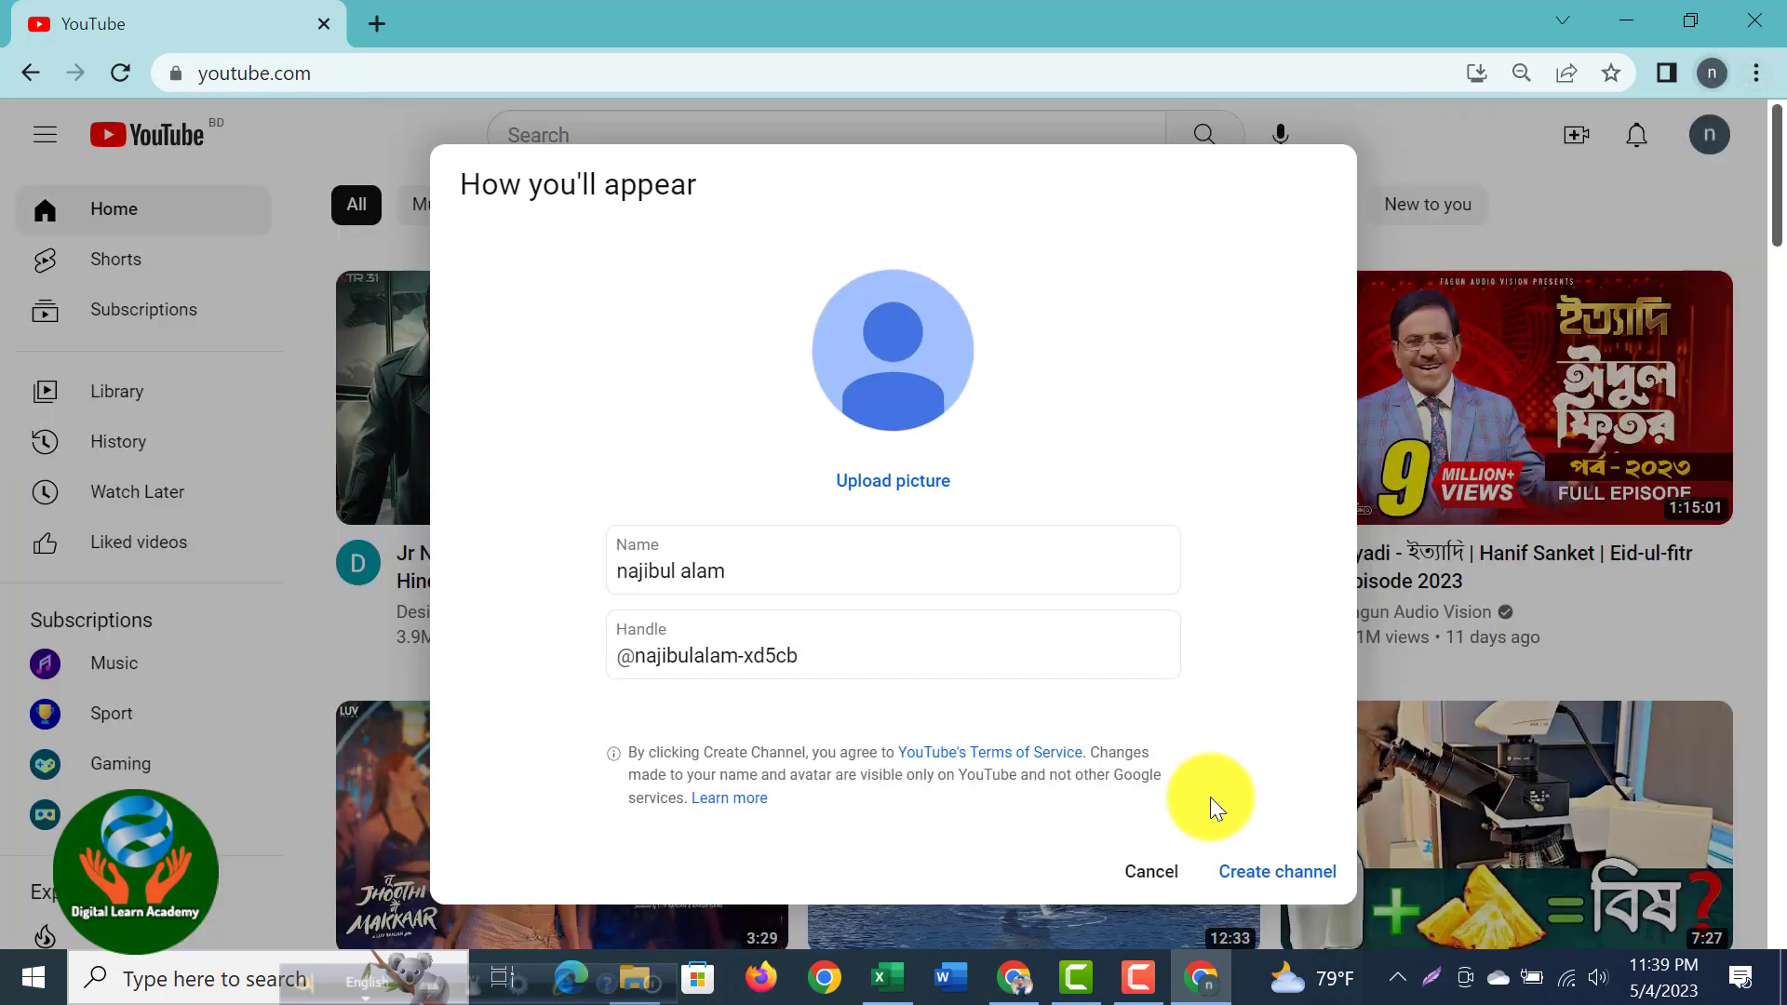
Retype the end of the channel name, keep the suggested handle, and create the channel.
click(784, 570)
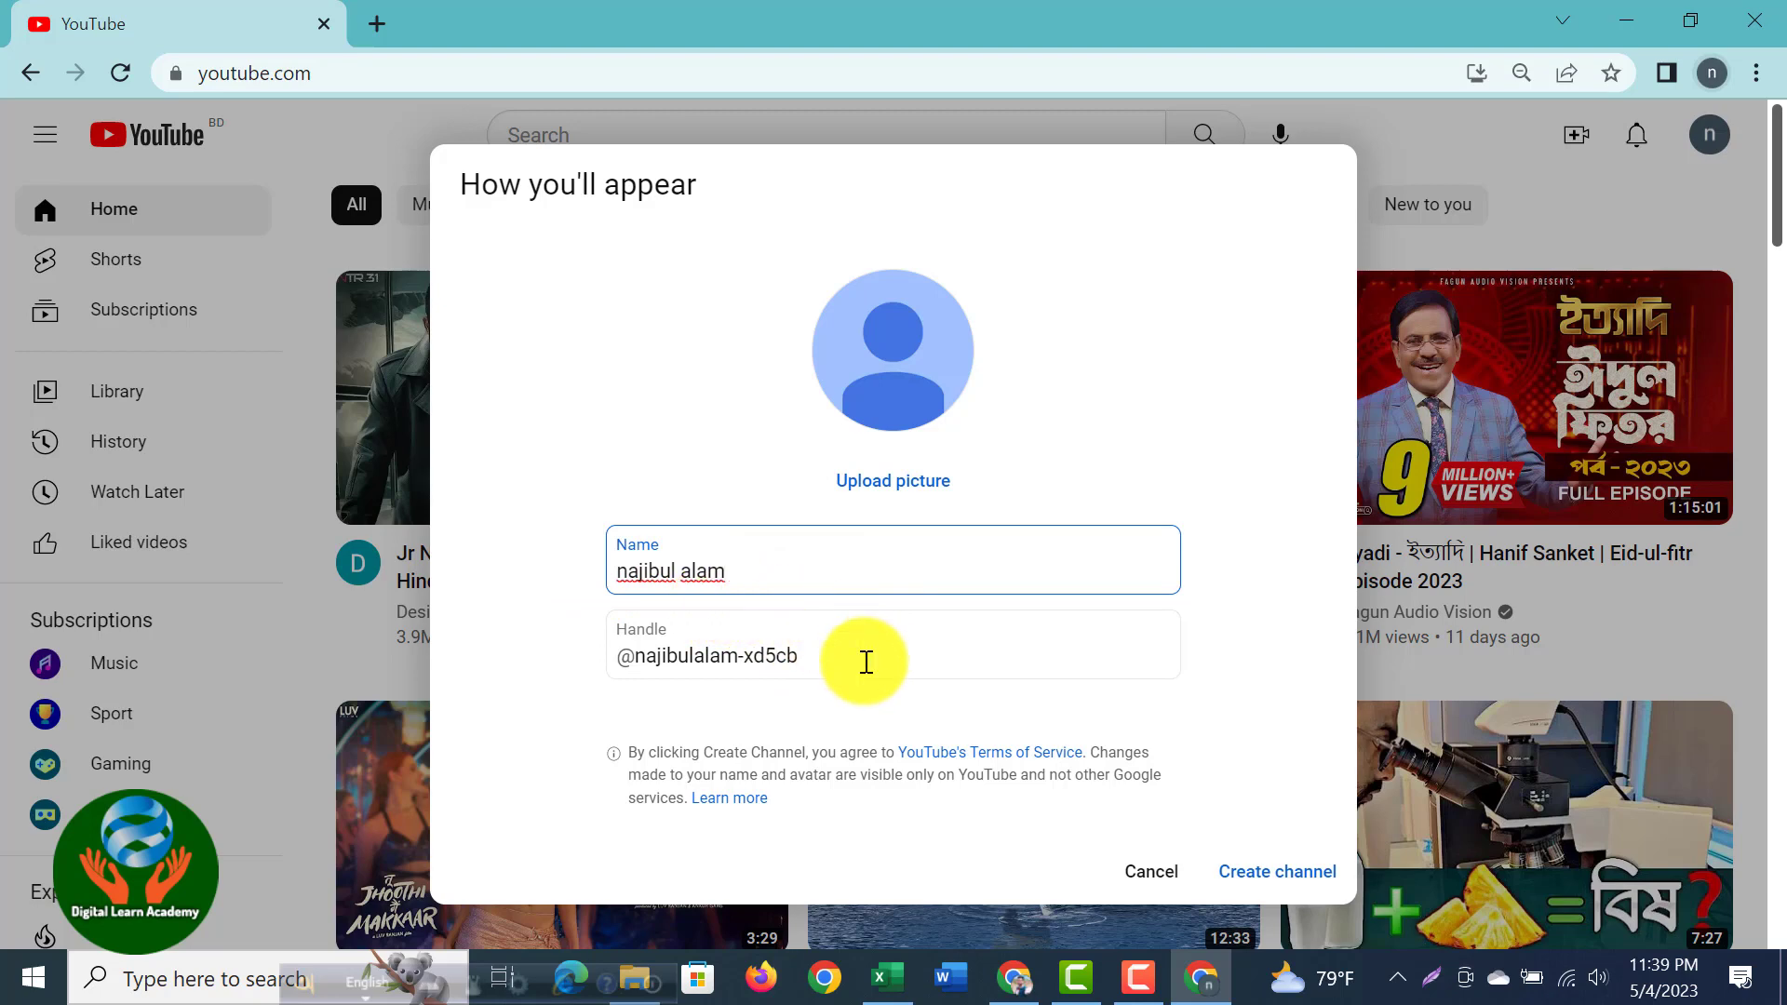
click(810, 655)
click(747, 571)
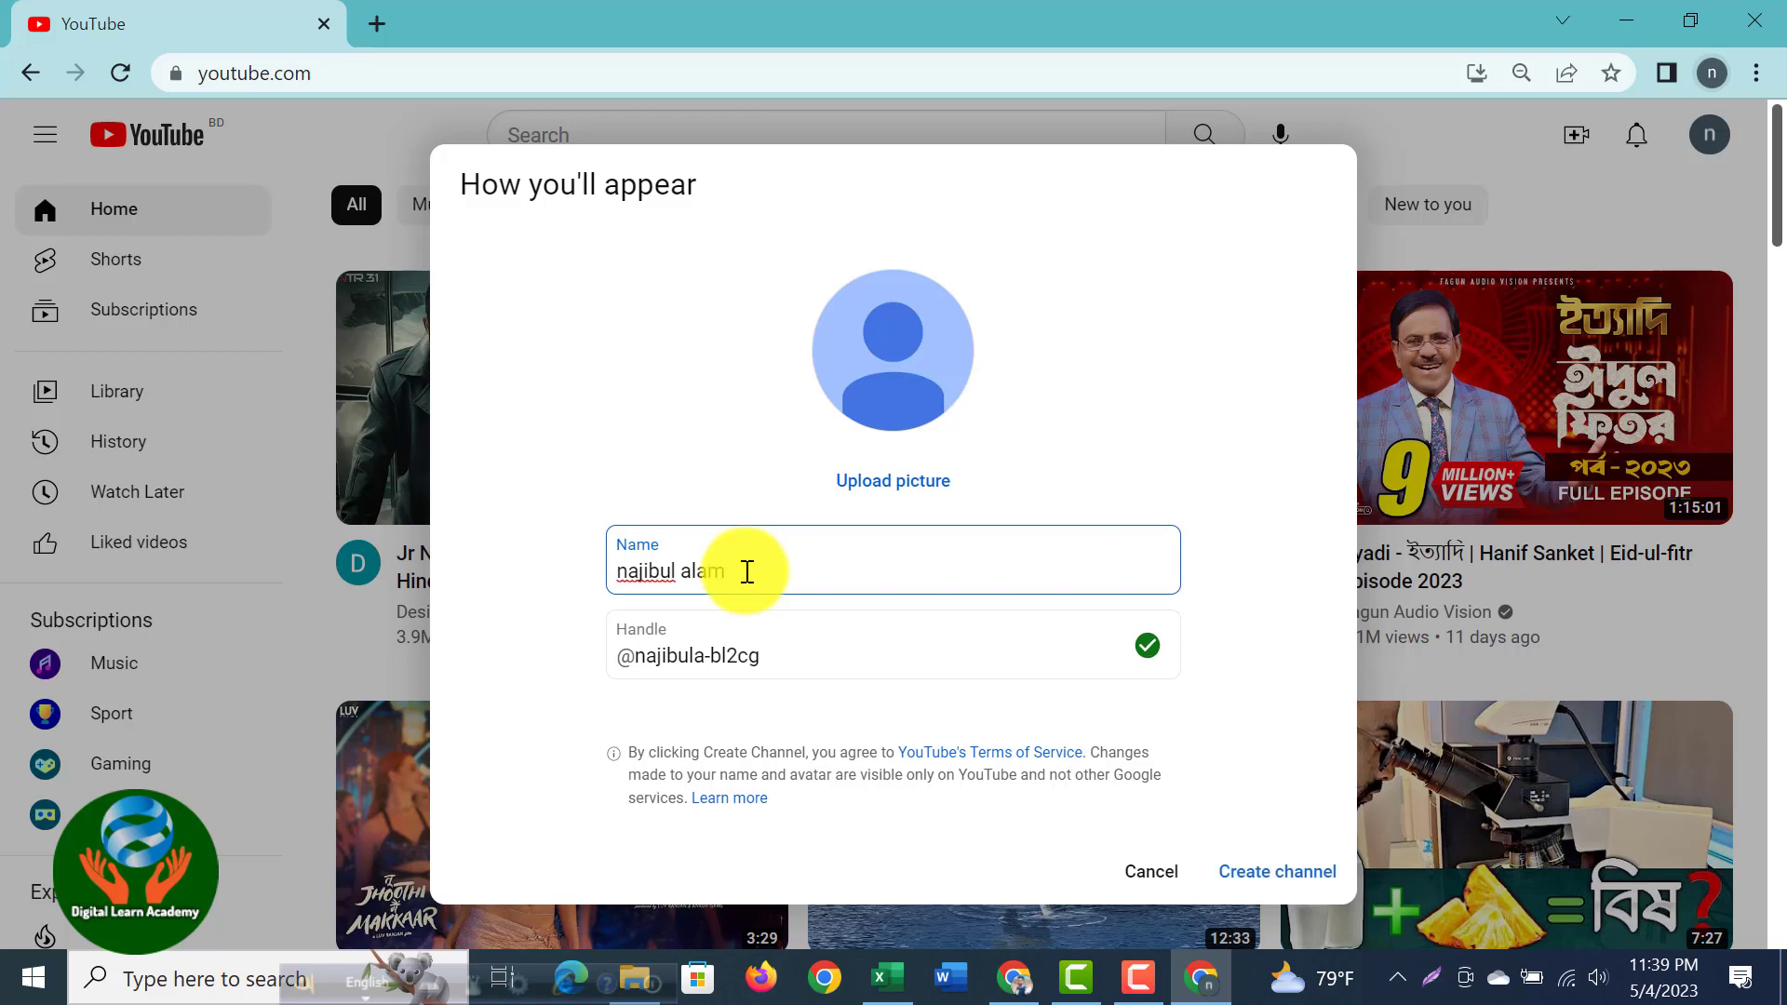
text(lam)
click(879, 660)
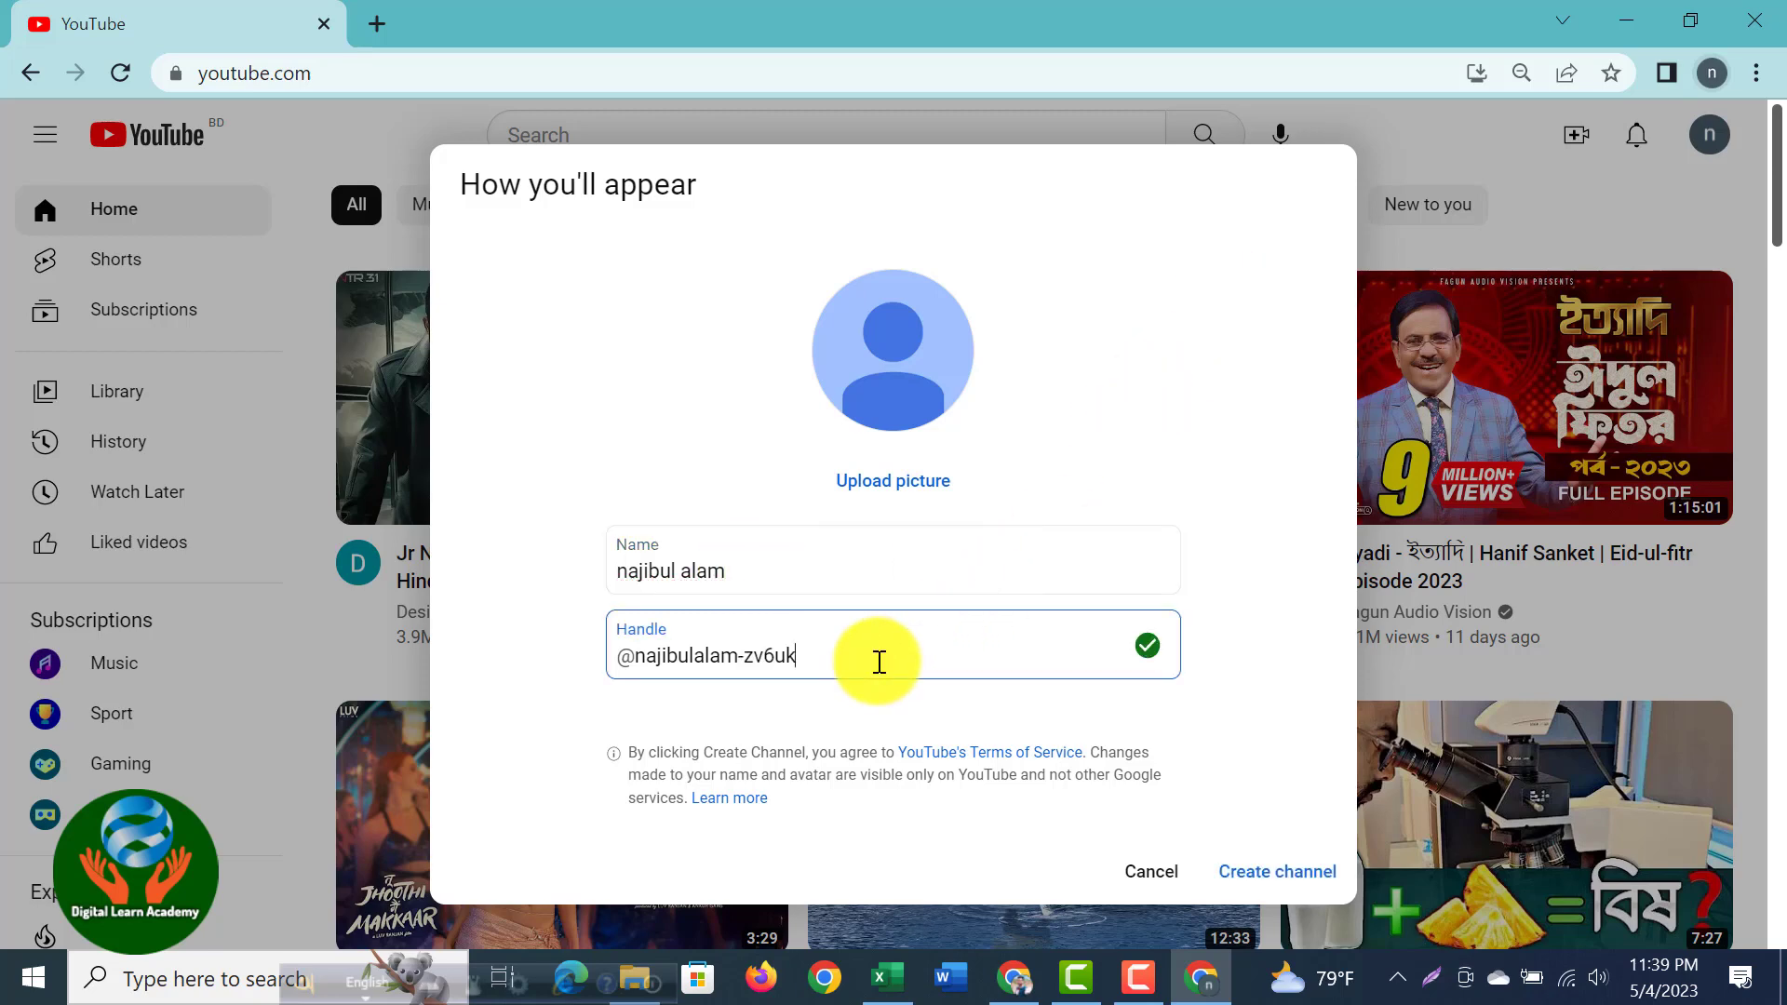
scroll(1313, 931, down, 1)
click(1265, 873)
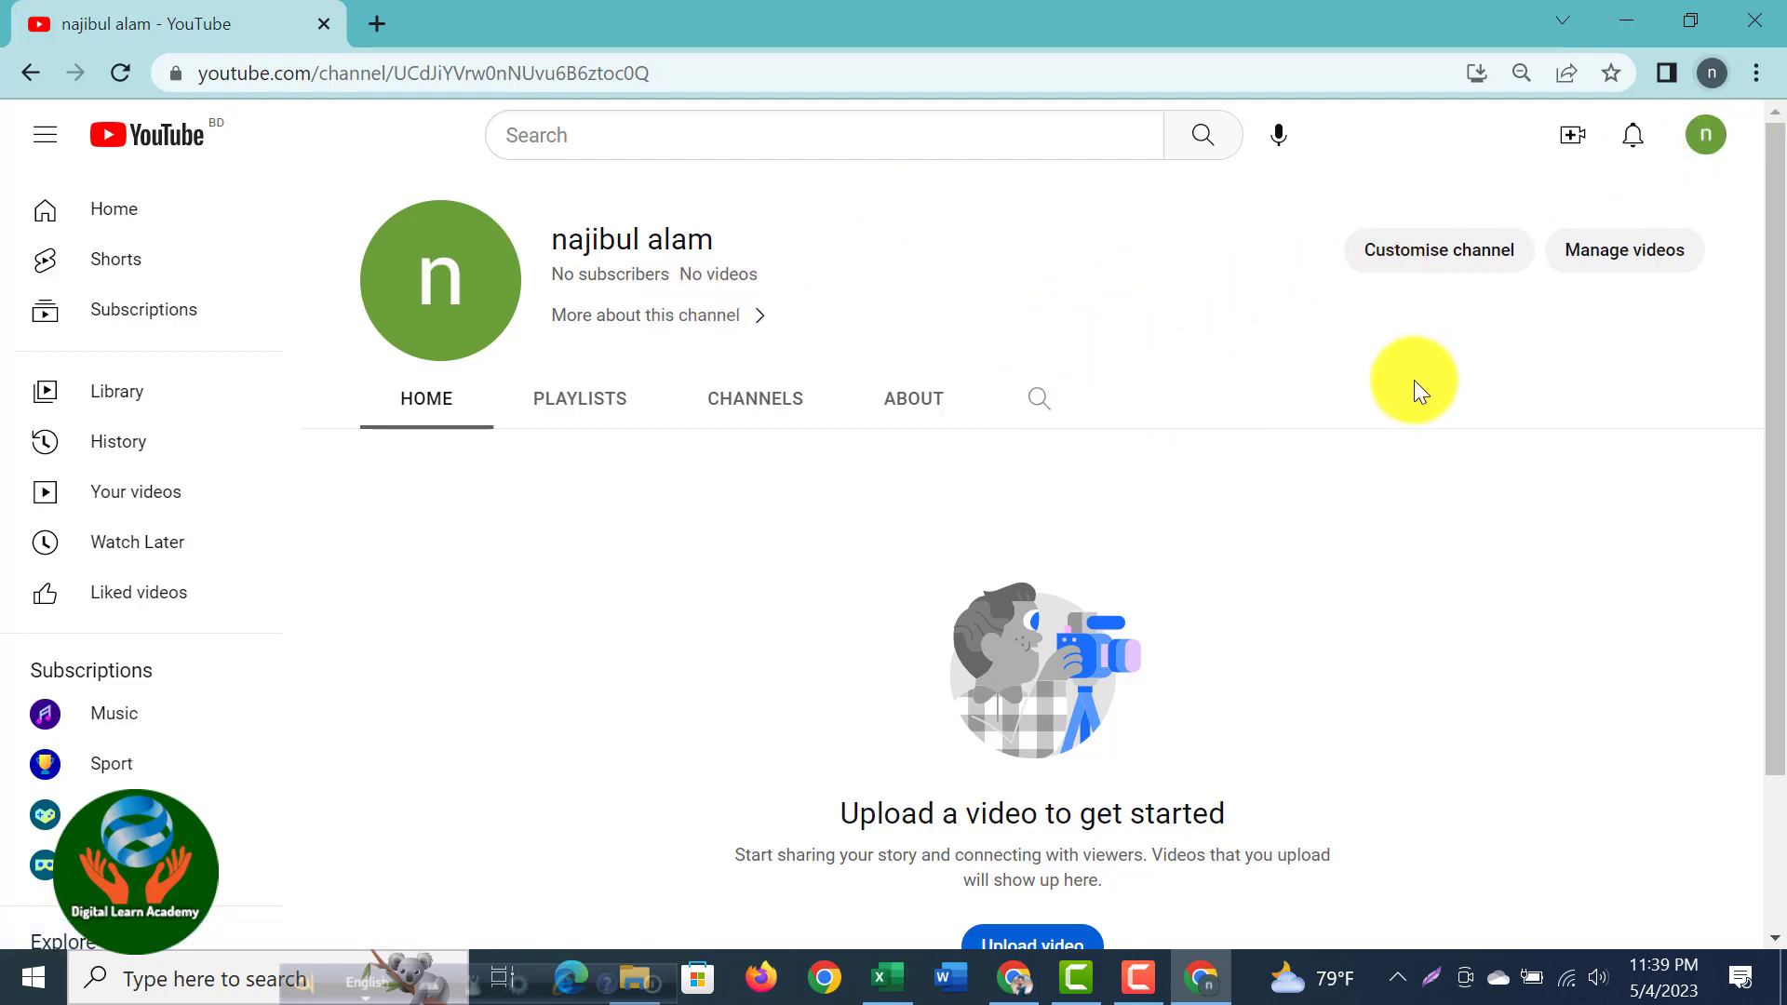
Open the page listing all YouTube channels of the signed-in account.
click(1699, 146)
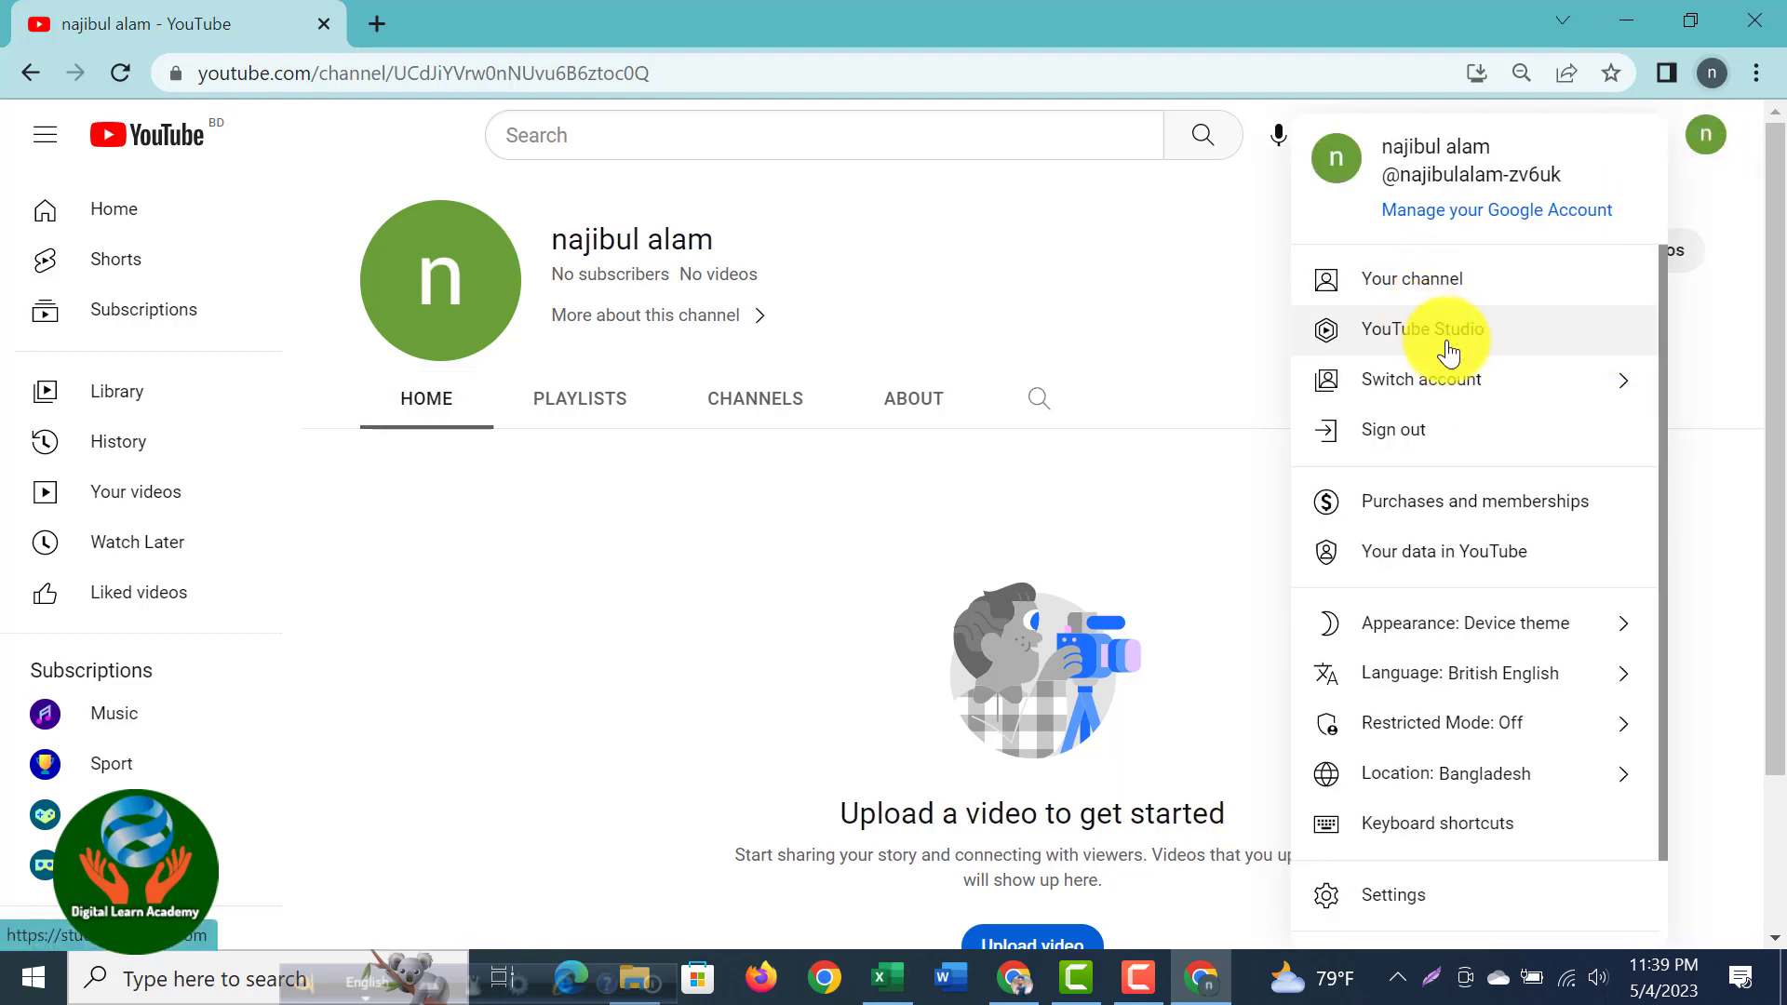
click(1480, 386)
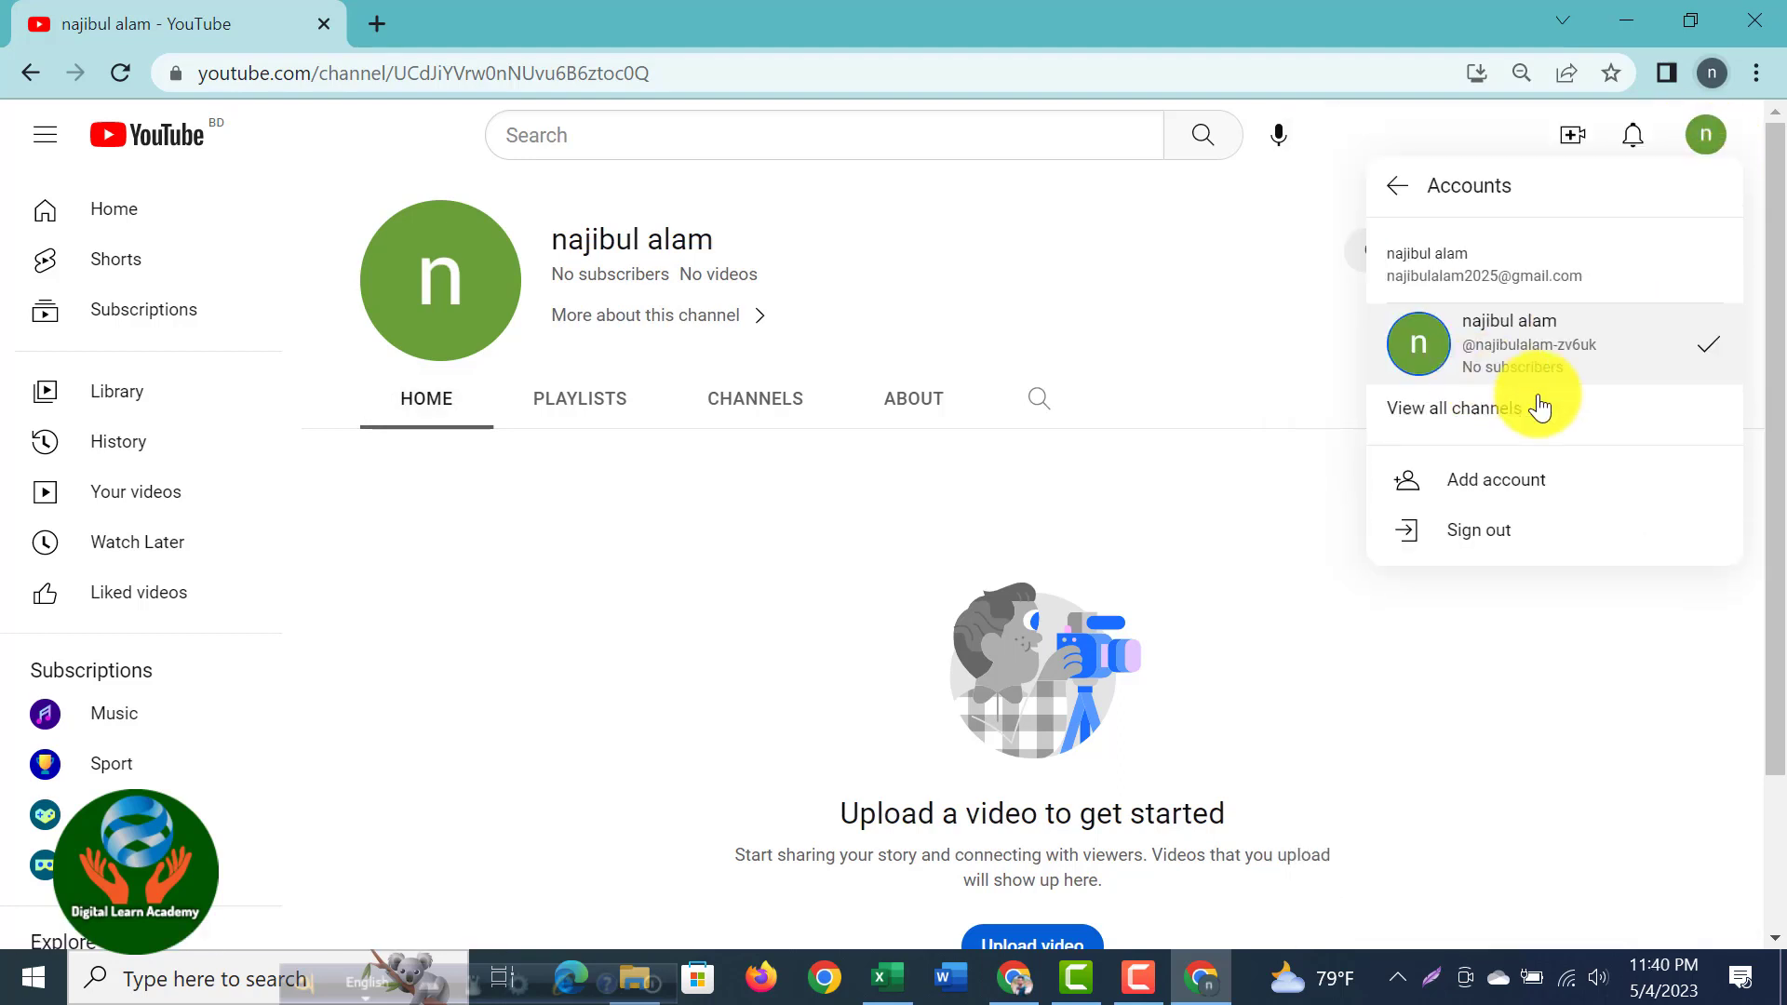
click(1501, 421)
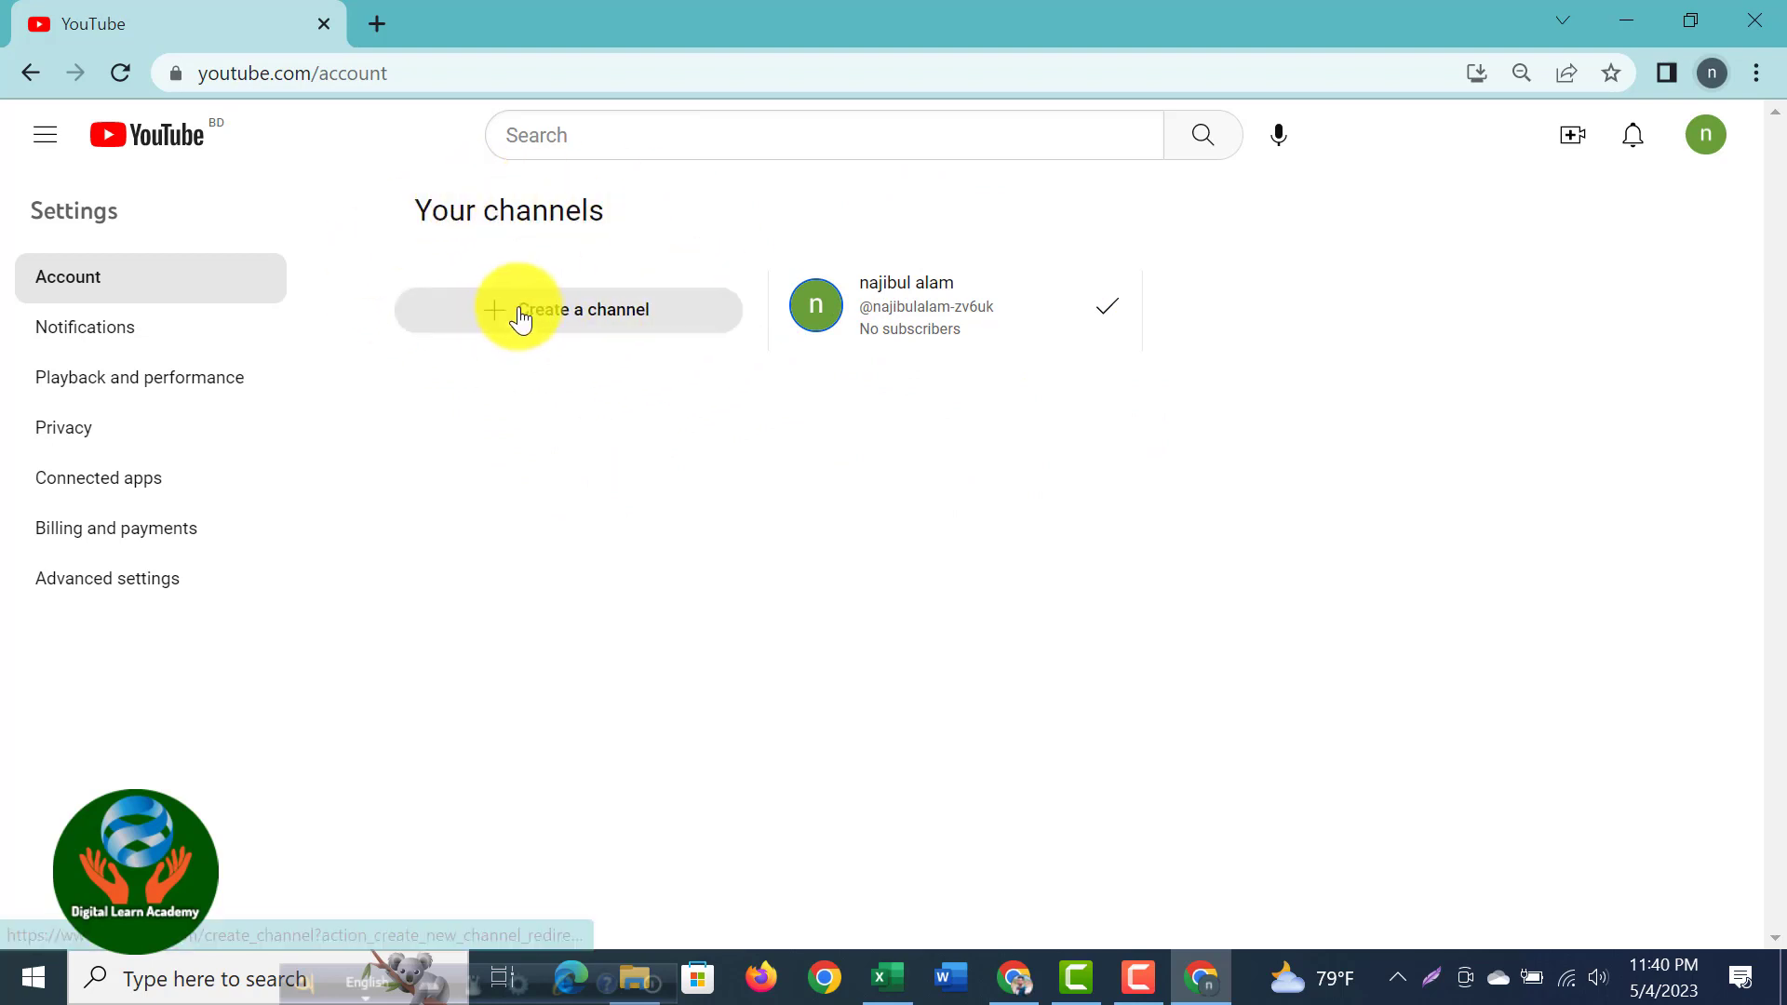
Start creating another channel, switch to the Channel Setup document in Google Docs, and copy the channel name "Education and Job Notice".
click(578, 308)
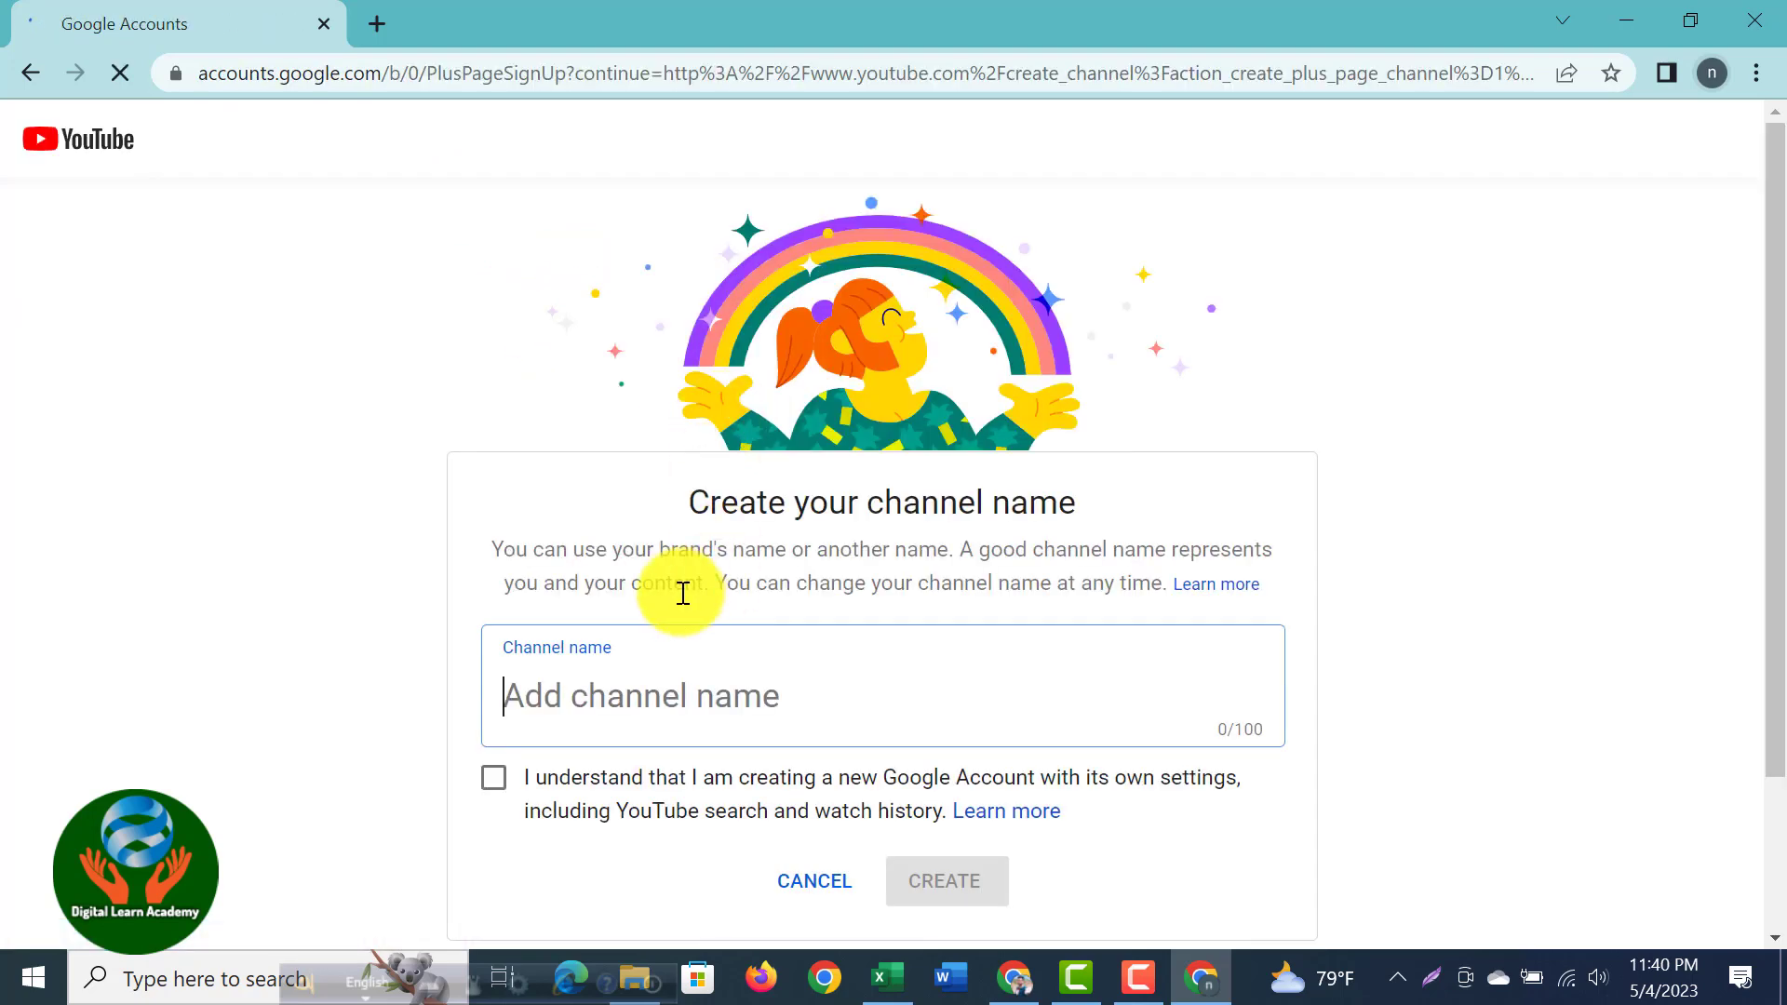
scroll(689, 596, down, 2)
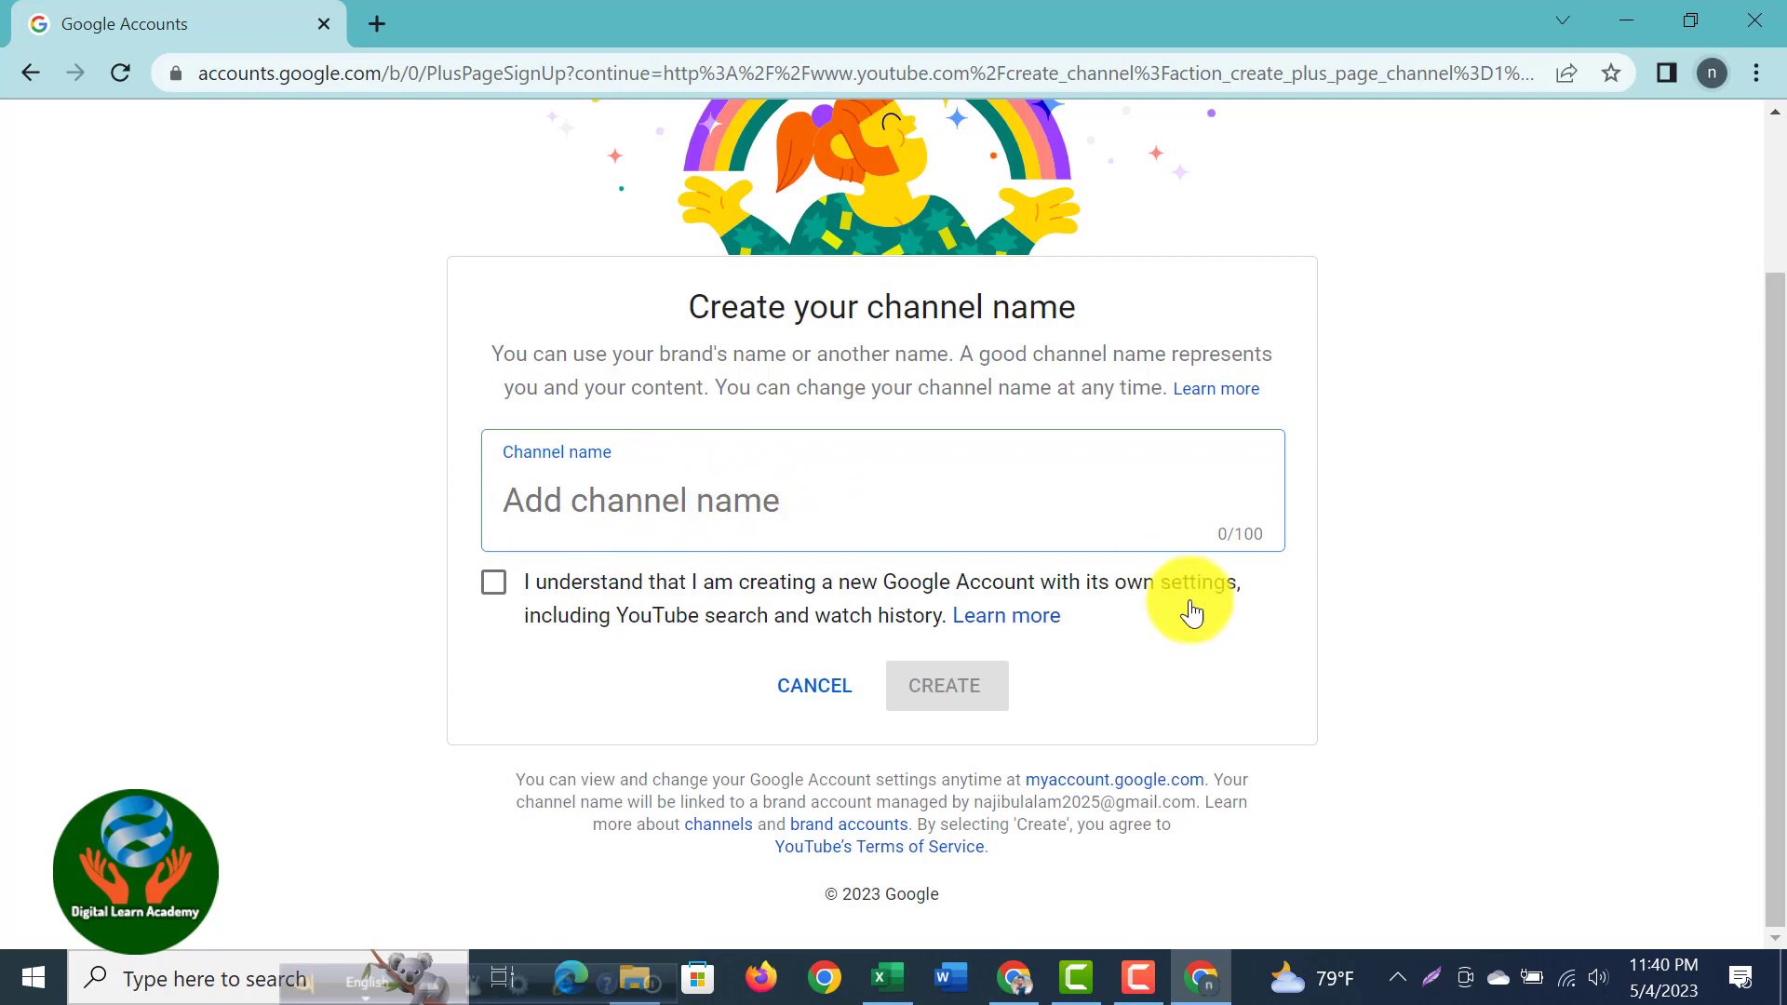
click(1019, 985)
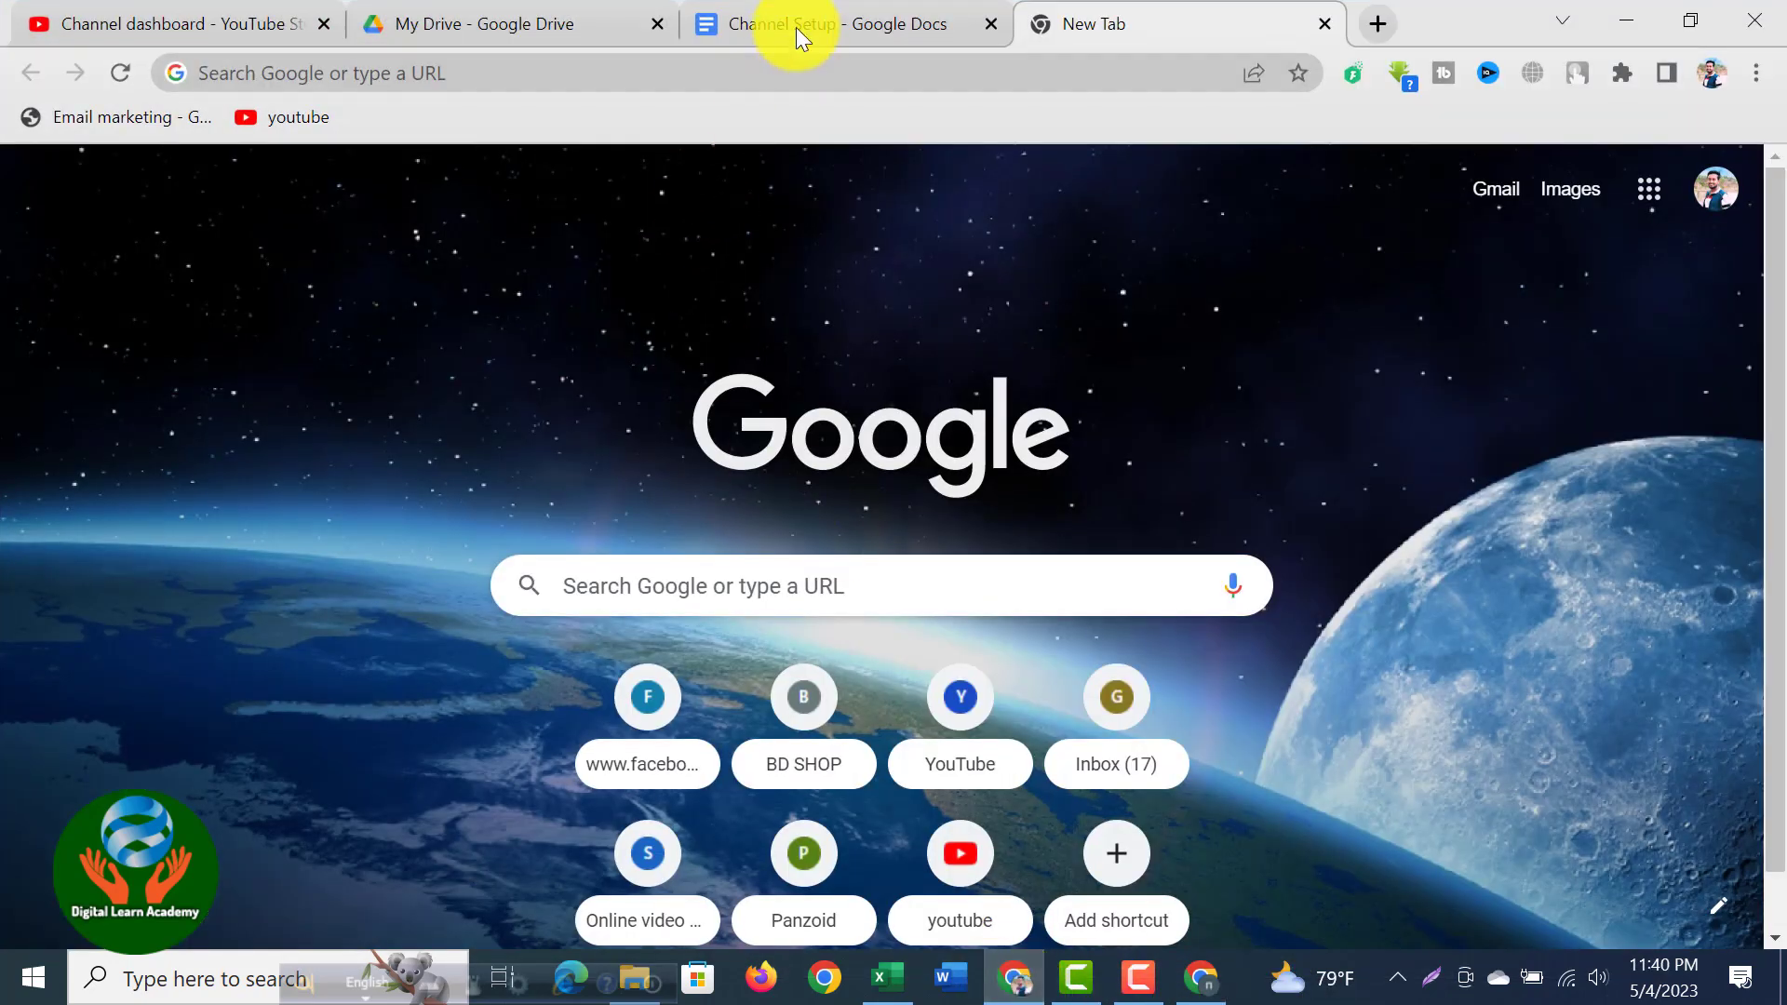
click(799, 21)
scroll(670, 483, up, 5)
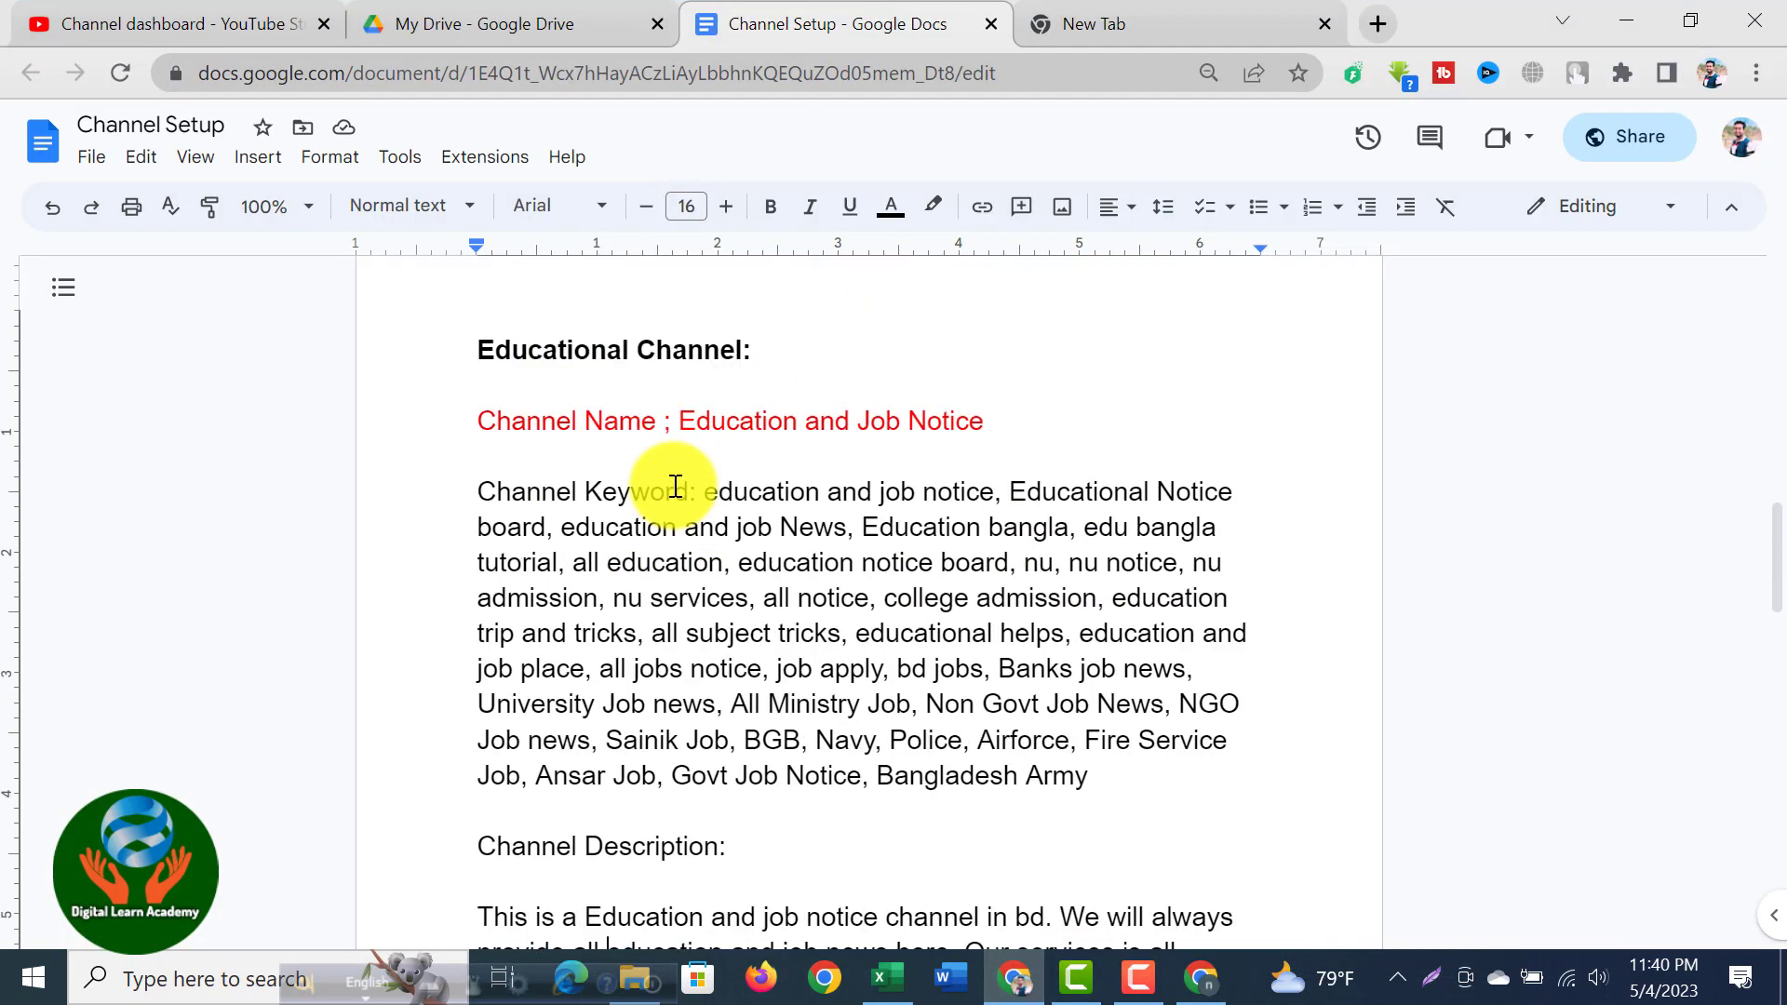
scroll(627, 562, down, 1)
scroll(664, 565, down, 1)
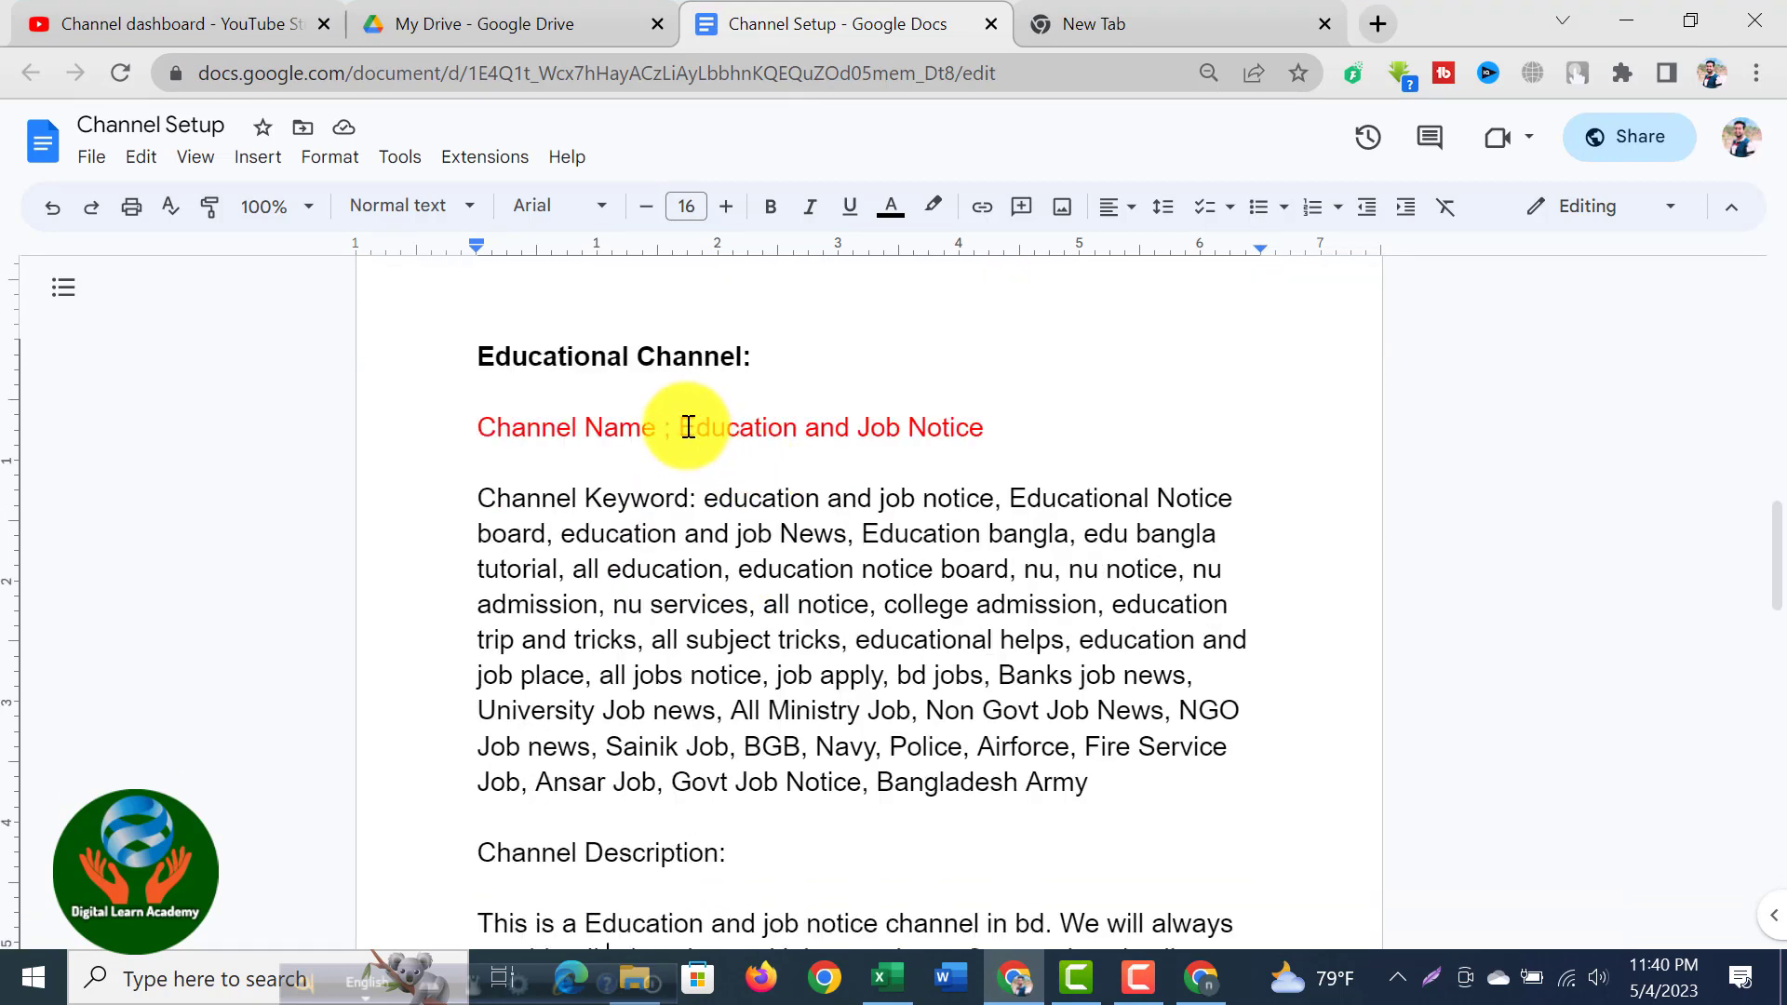
drag(682, 428, 997, 439)
key(ctrl+c)
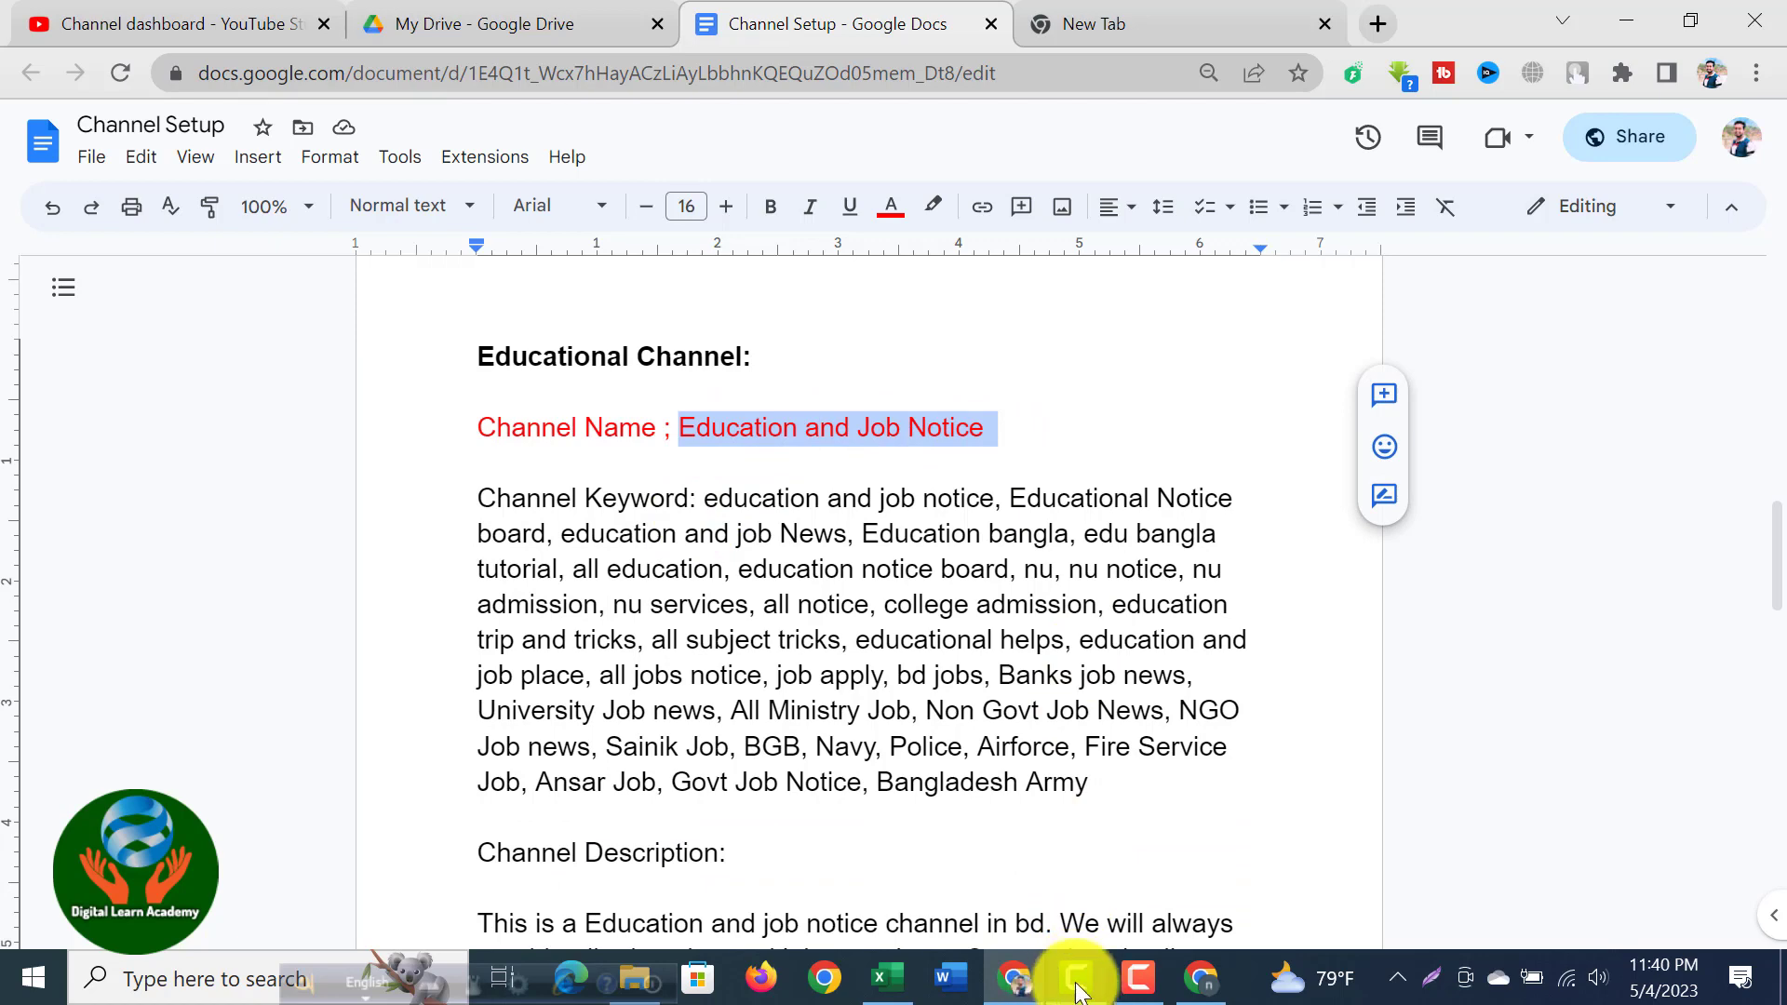
Back in the channel creation form, paste Education and Job Notice as the channel name, accept the new-account acknowledgement, and submit it.
click(1178, 986)
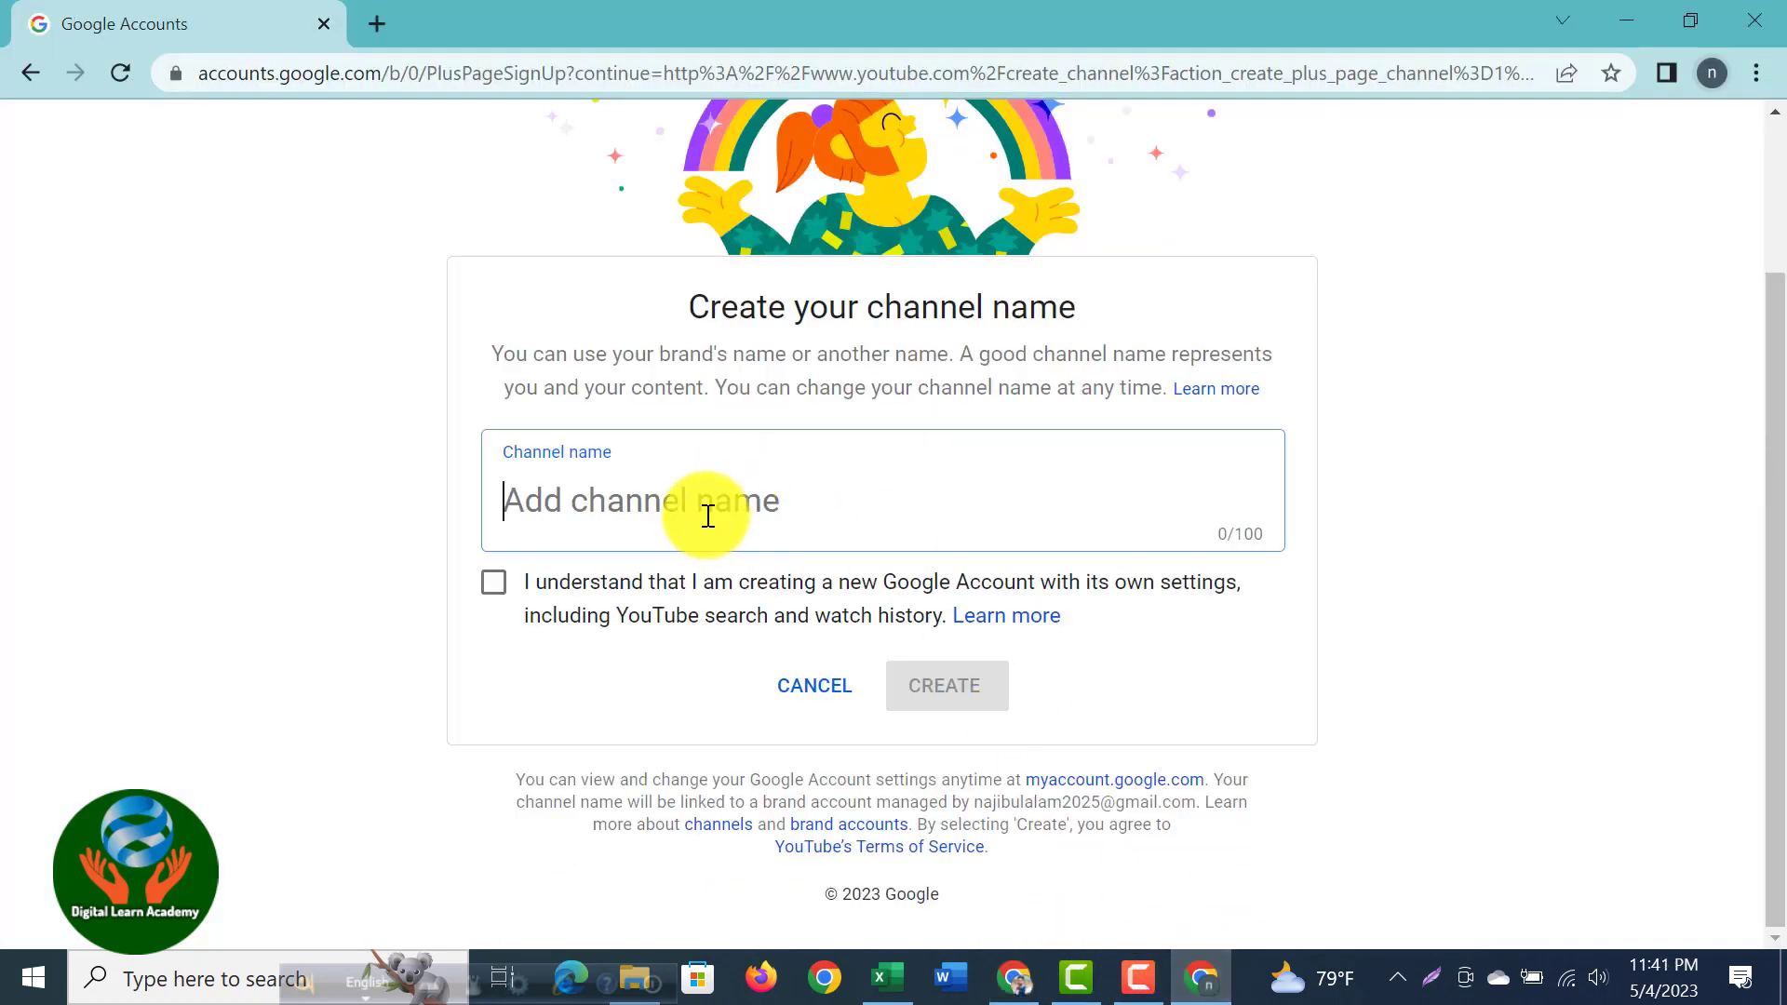
key(ctrl+v)
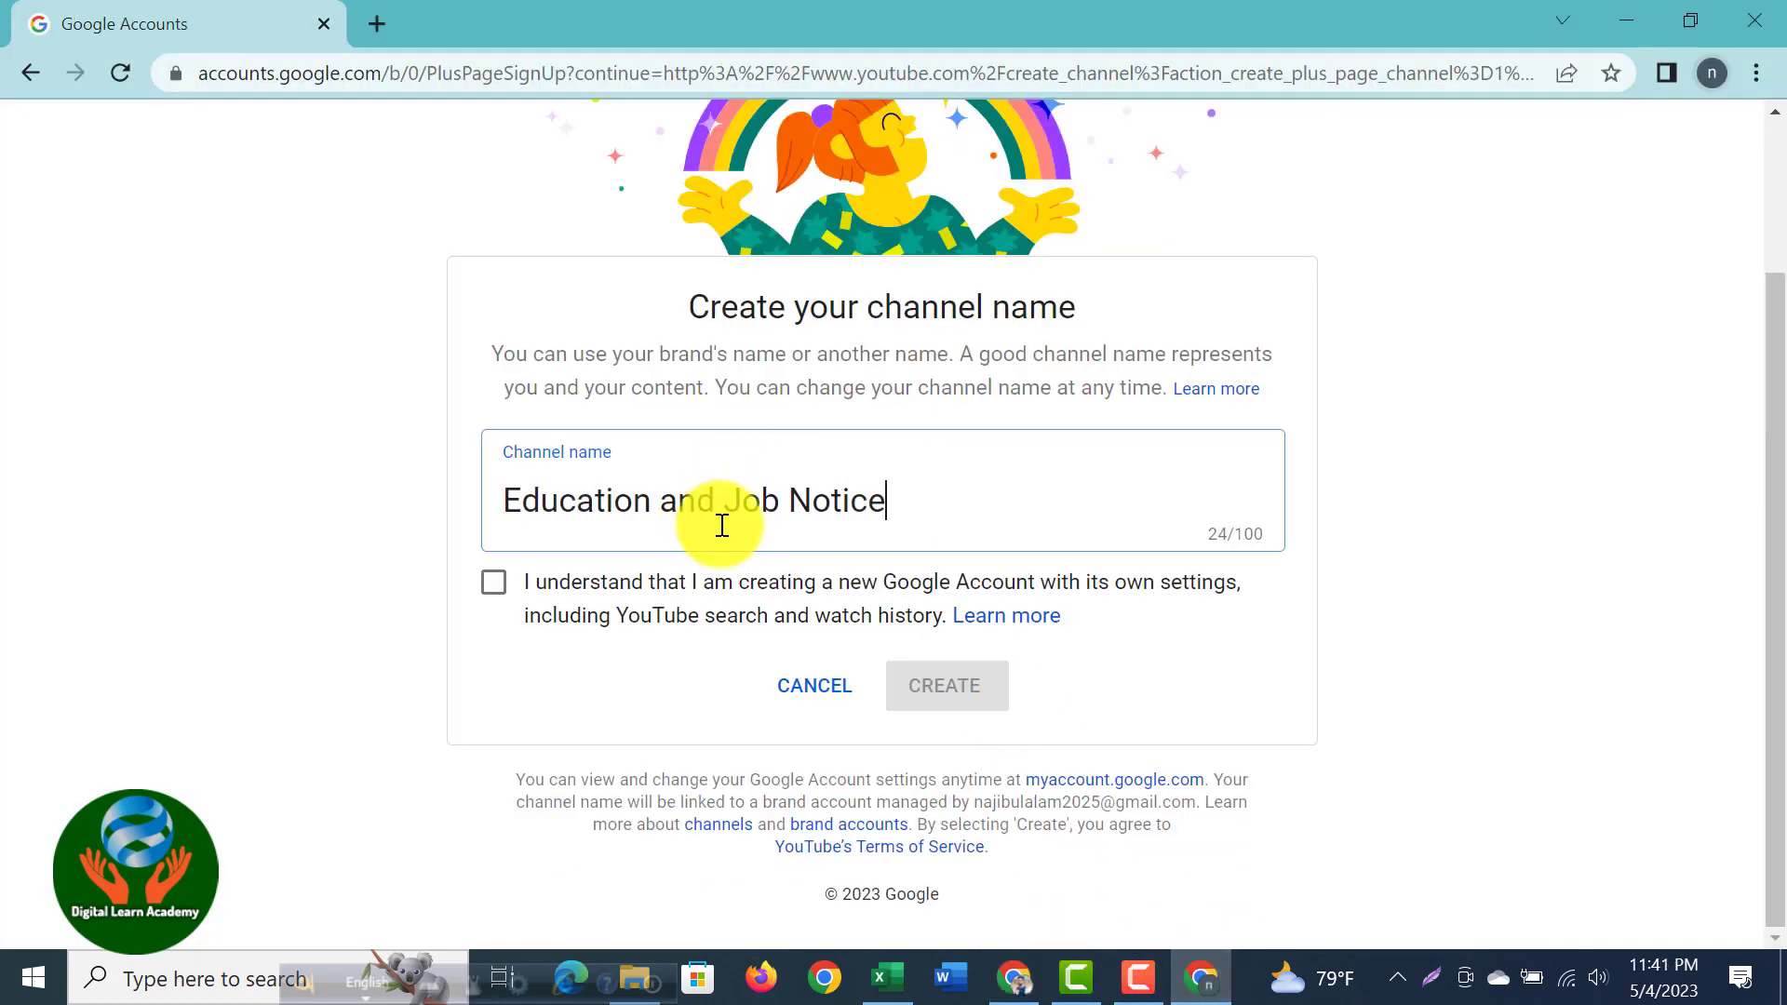
click(491, 584)
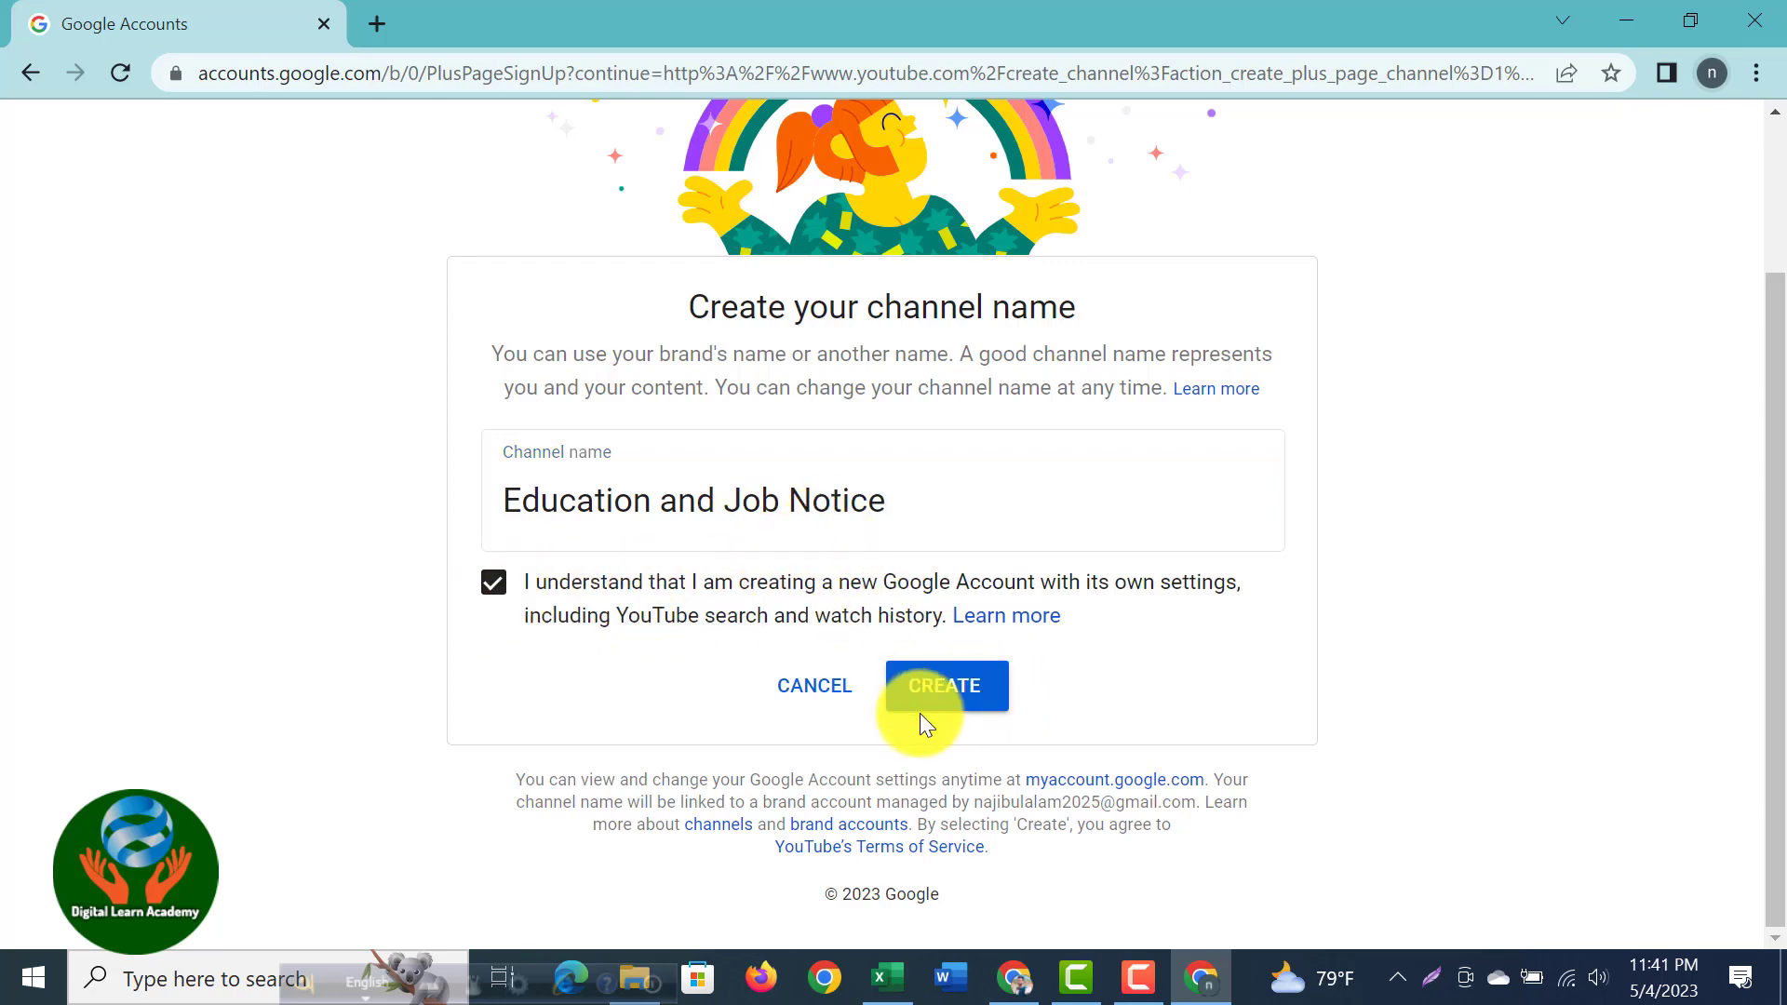
click(944, 689)
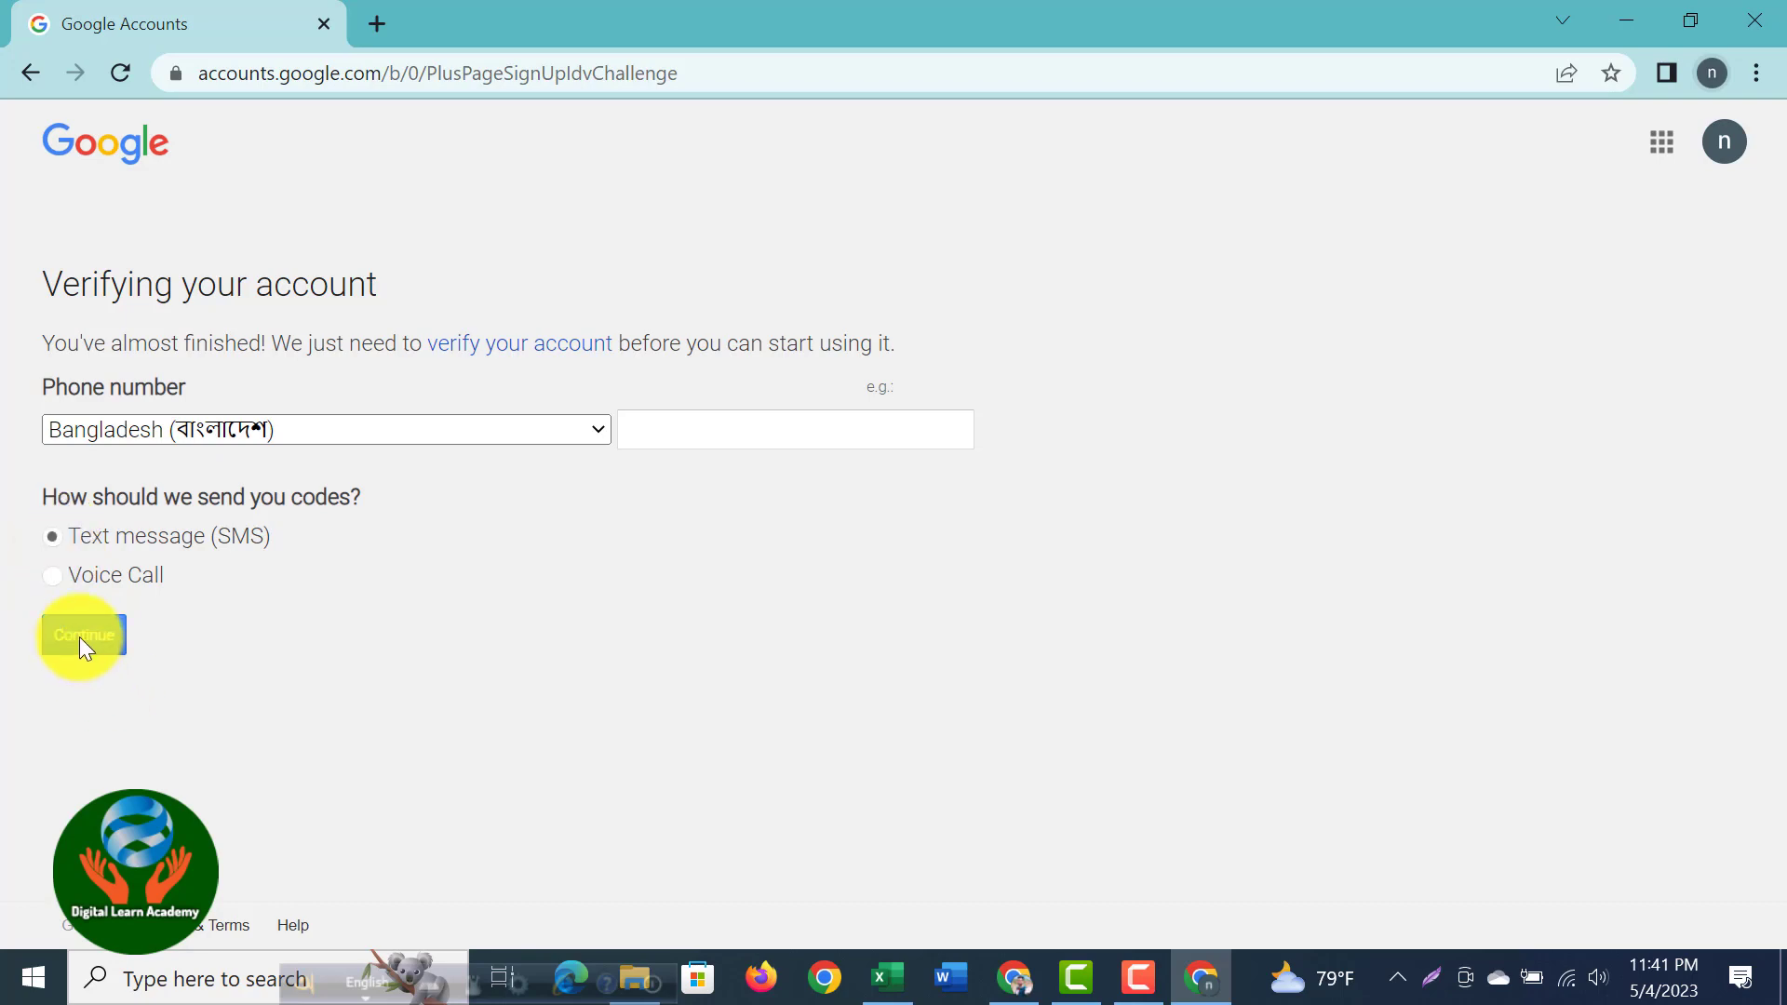
Verify the account by text message: keep Bangladesh as the country, enter the phone number, and submit the received verification code.
click(587, 436)
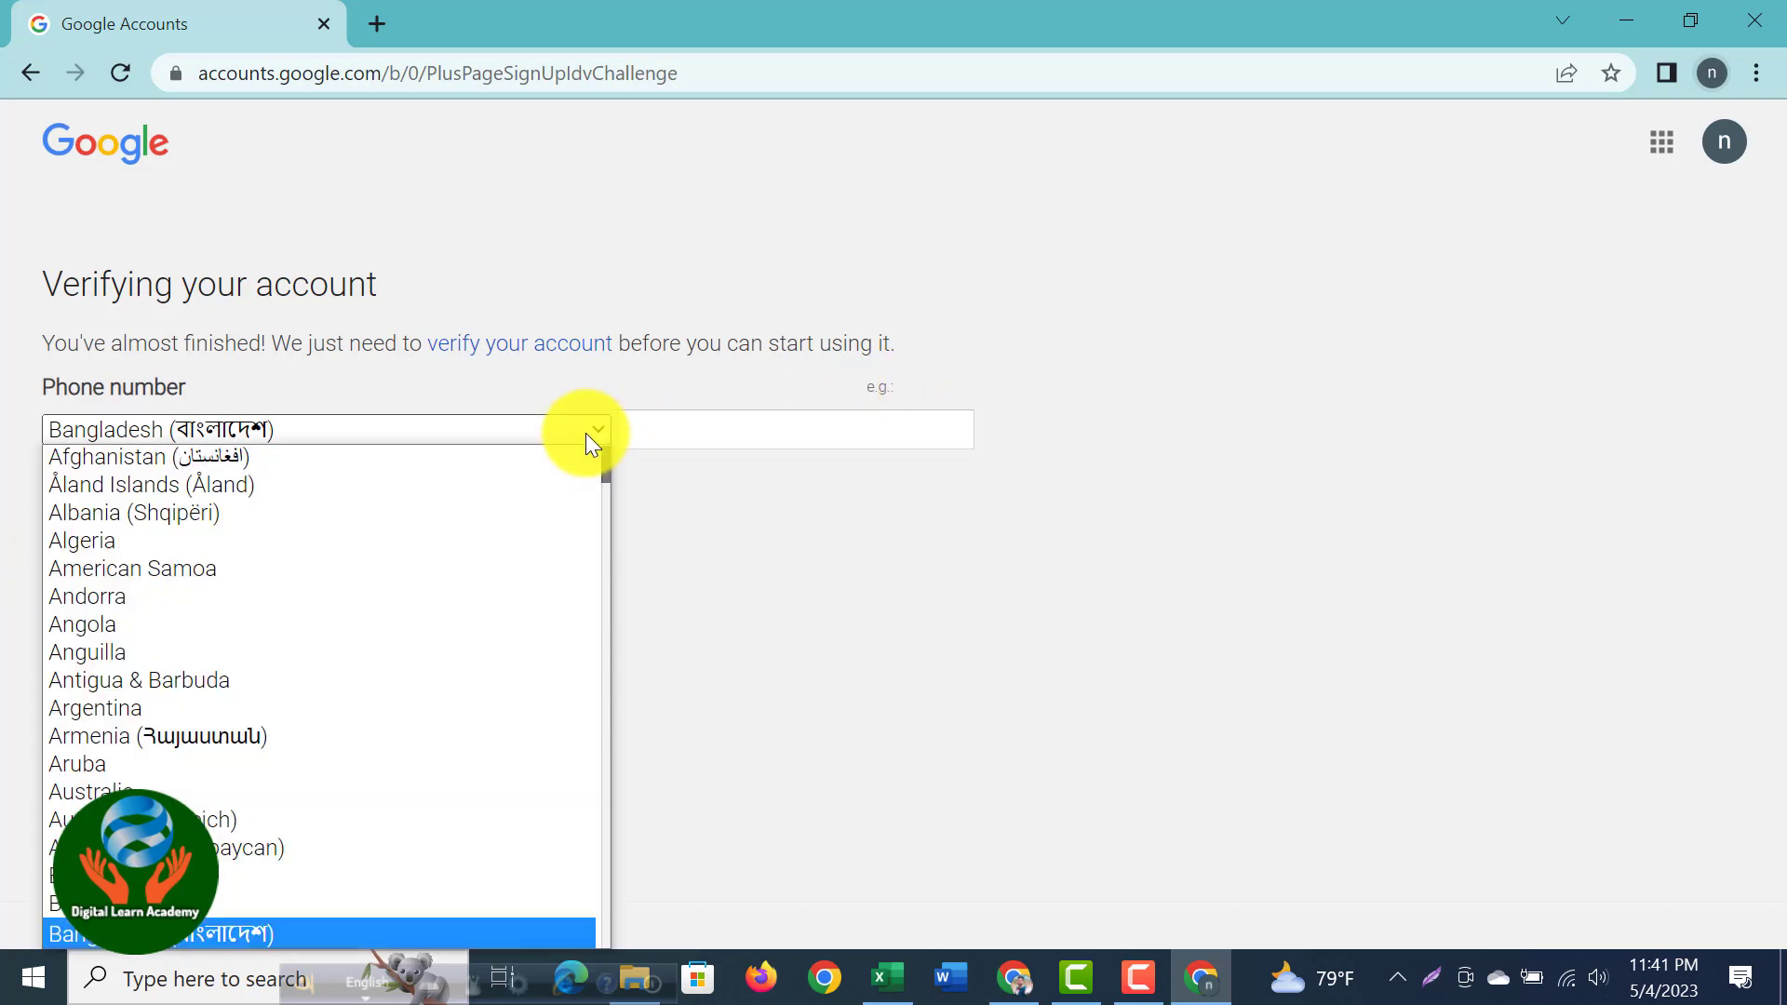
click(584, 432)
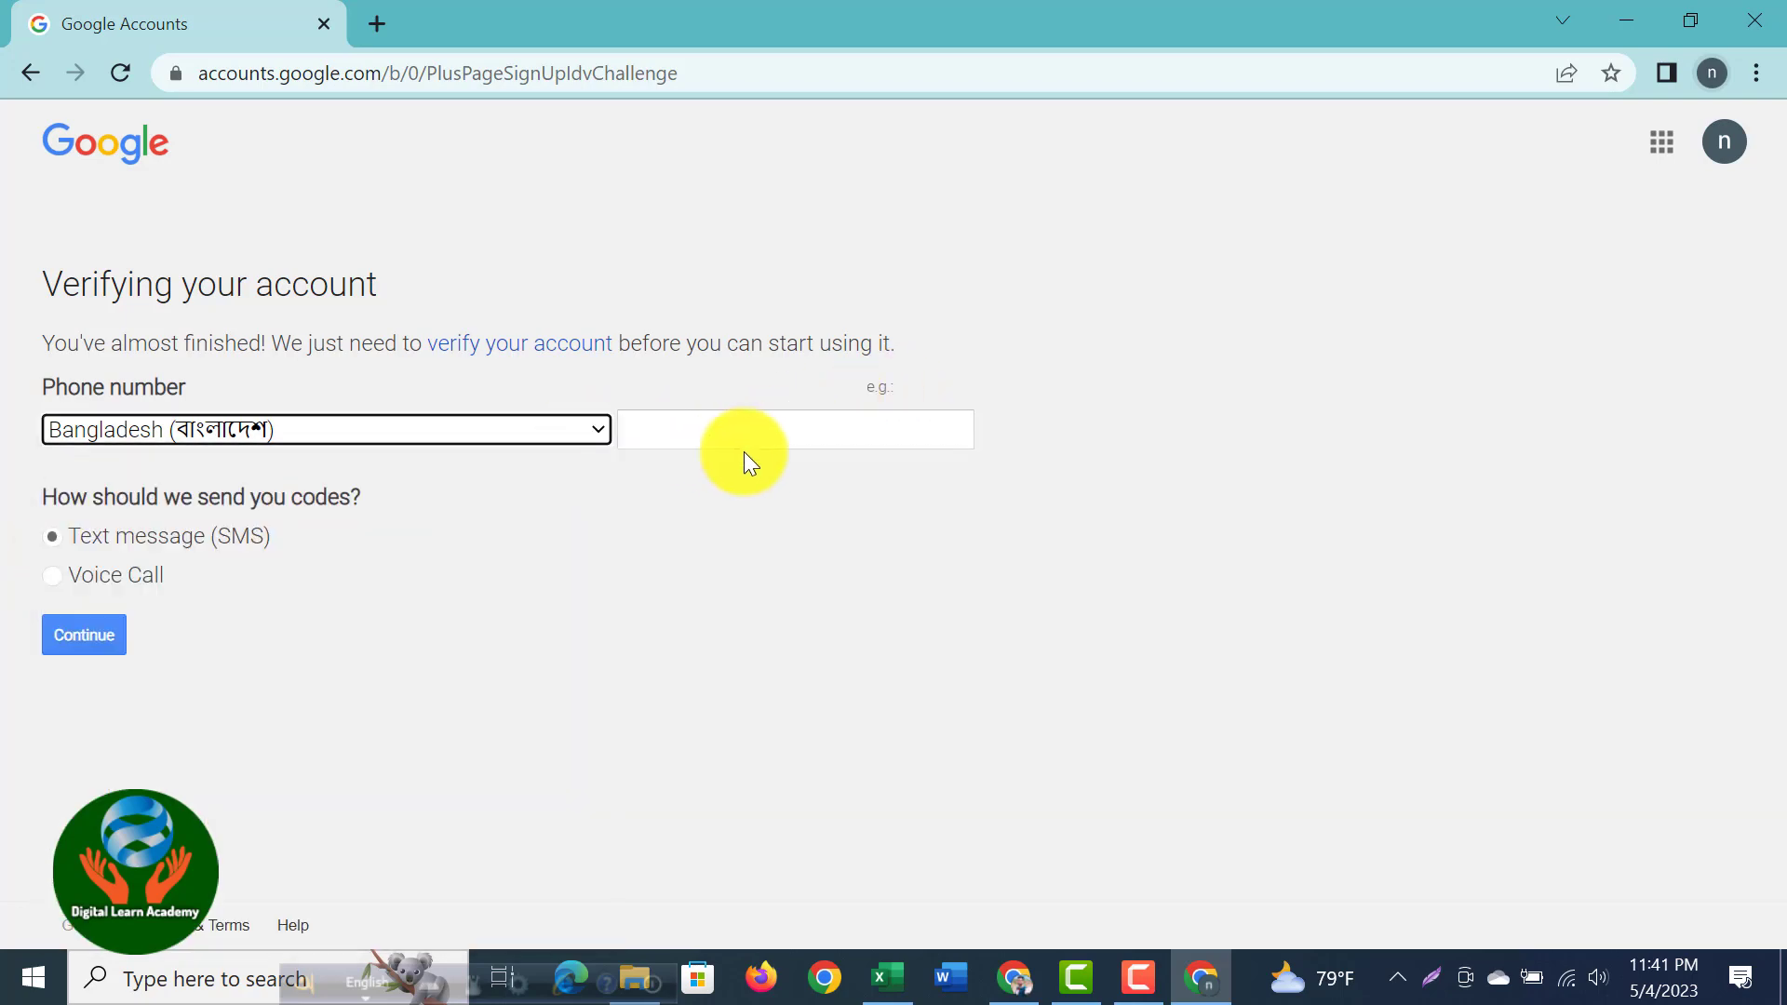
click(84, 636)
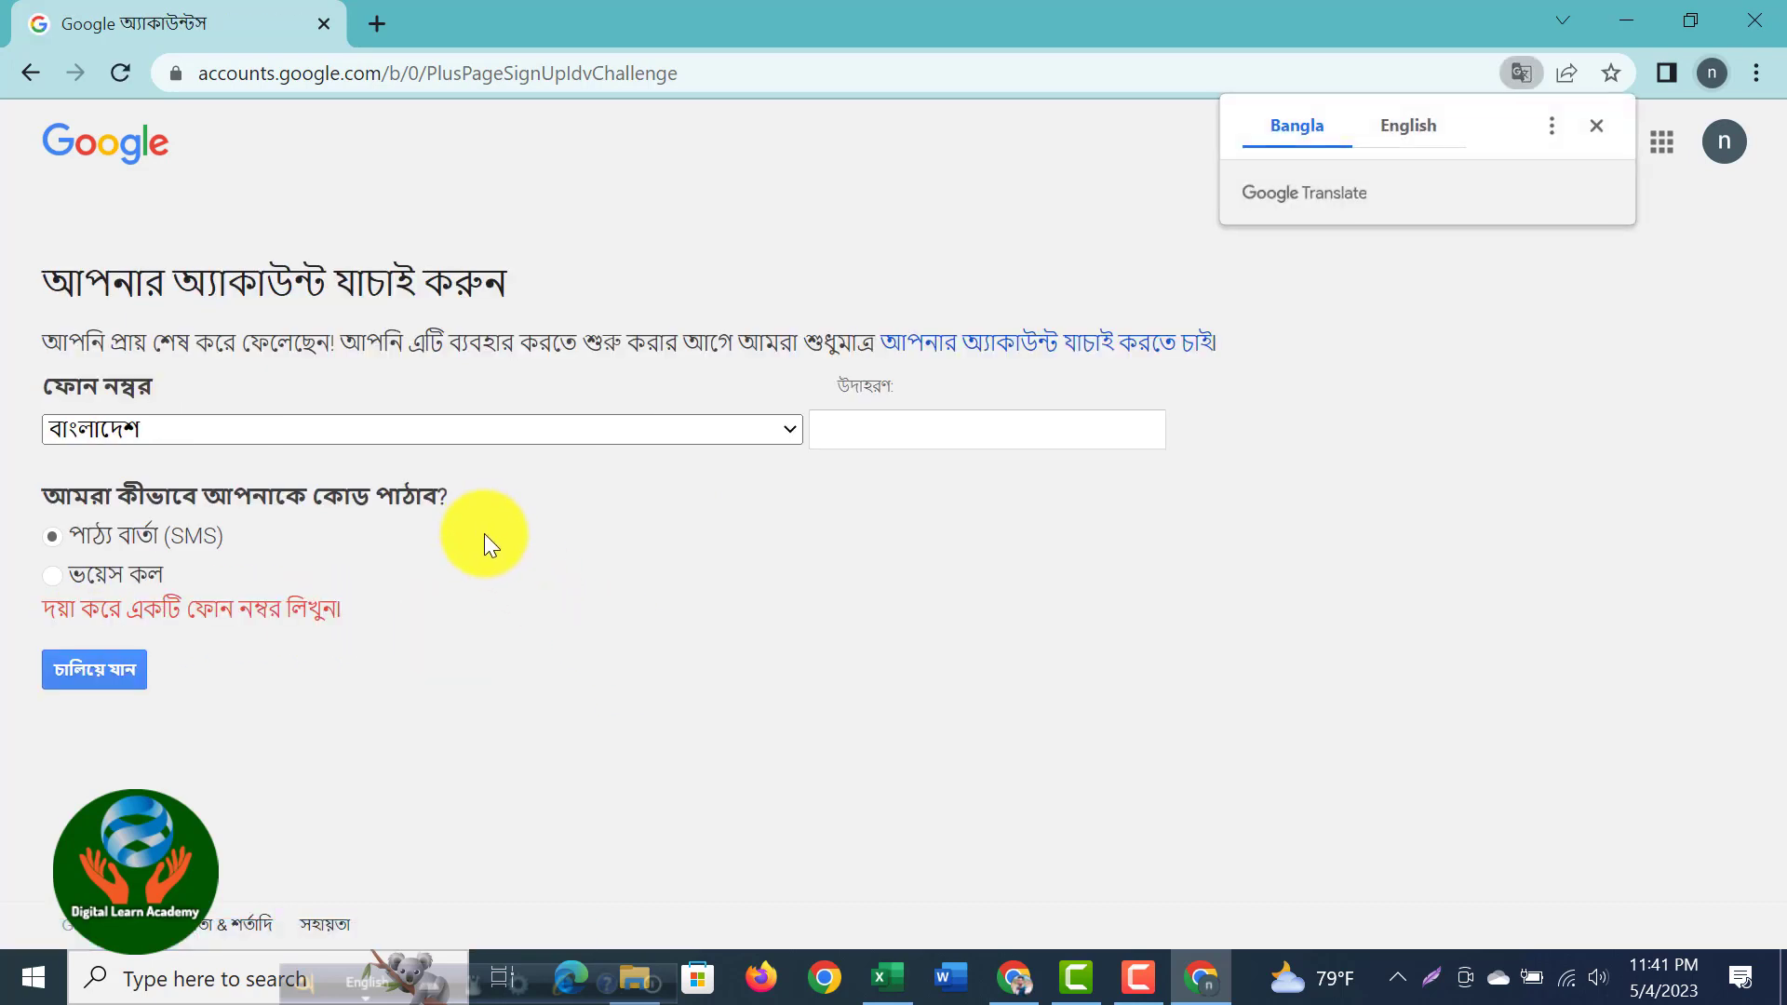
click(862, 431)
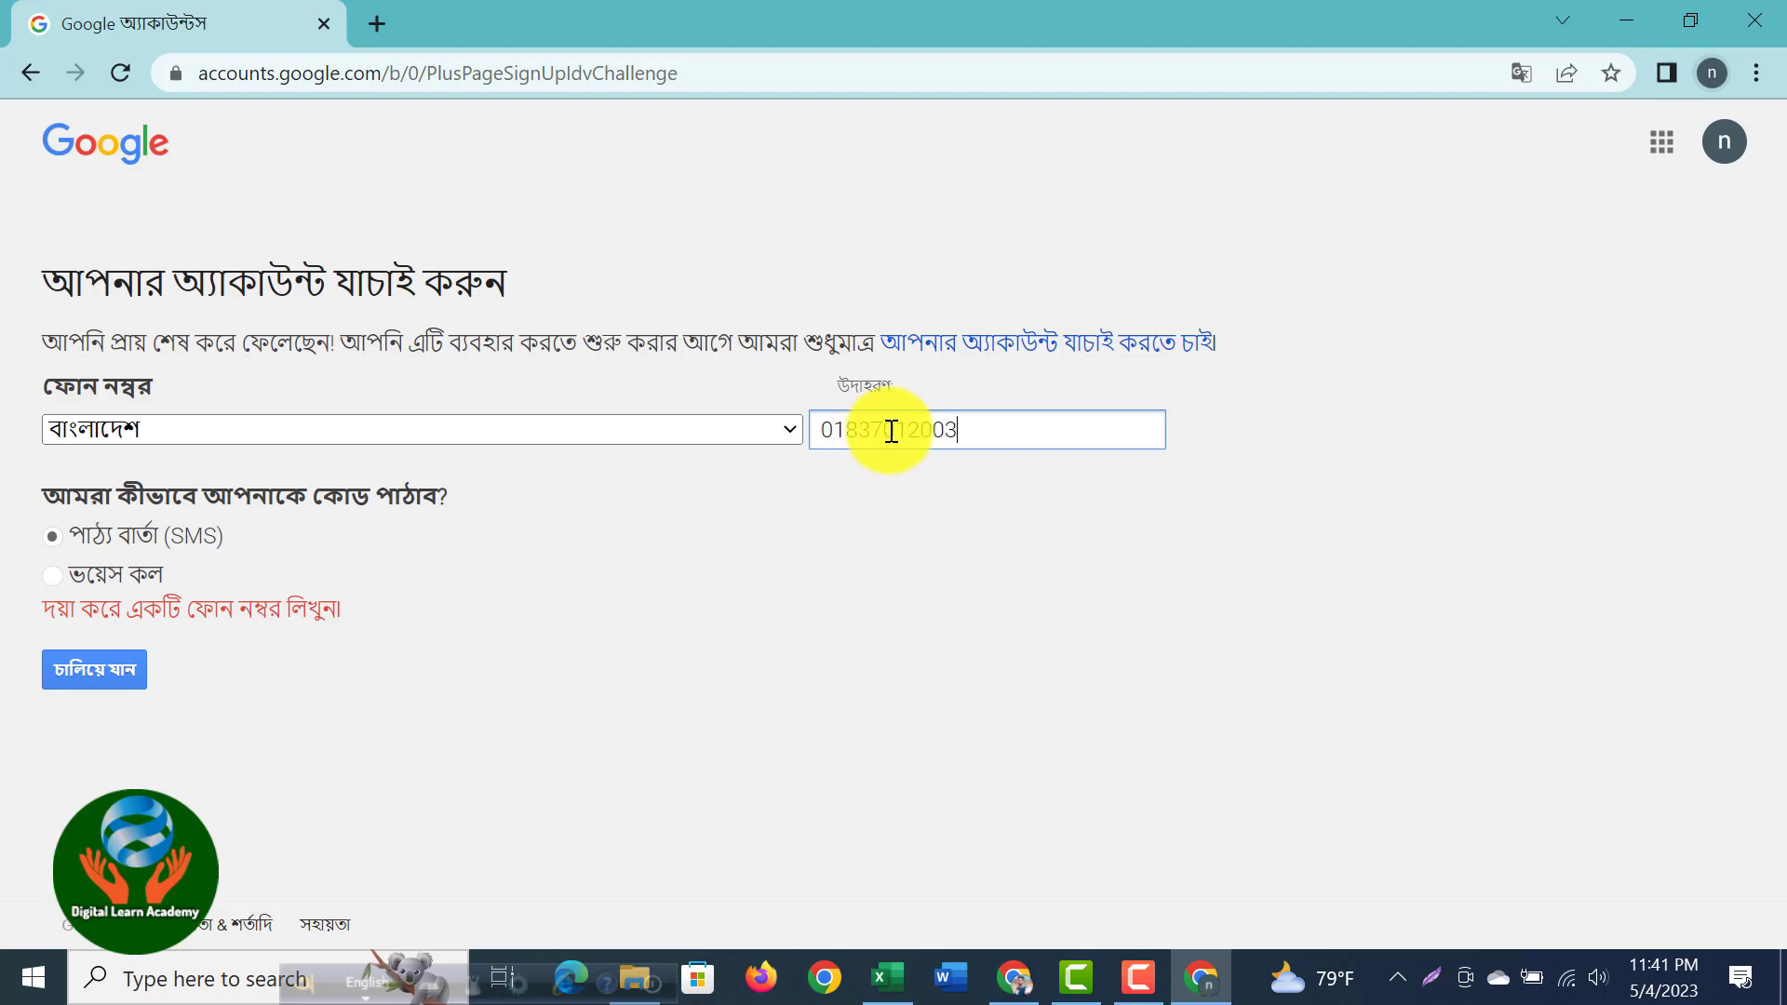
click(80, 670)
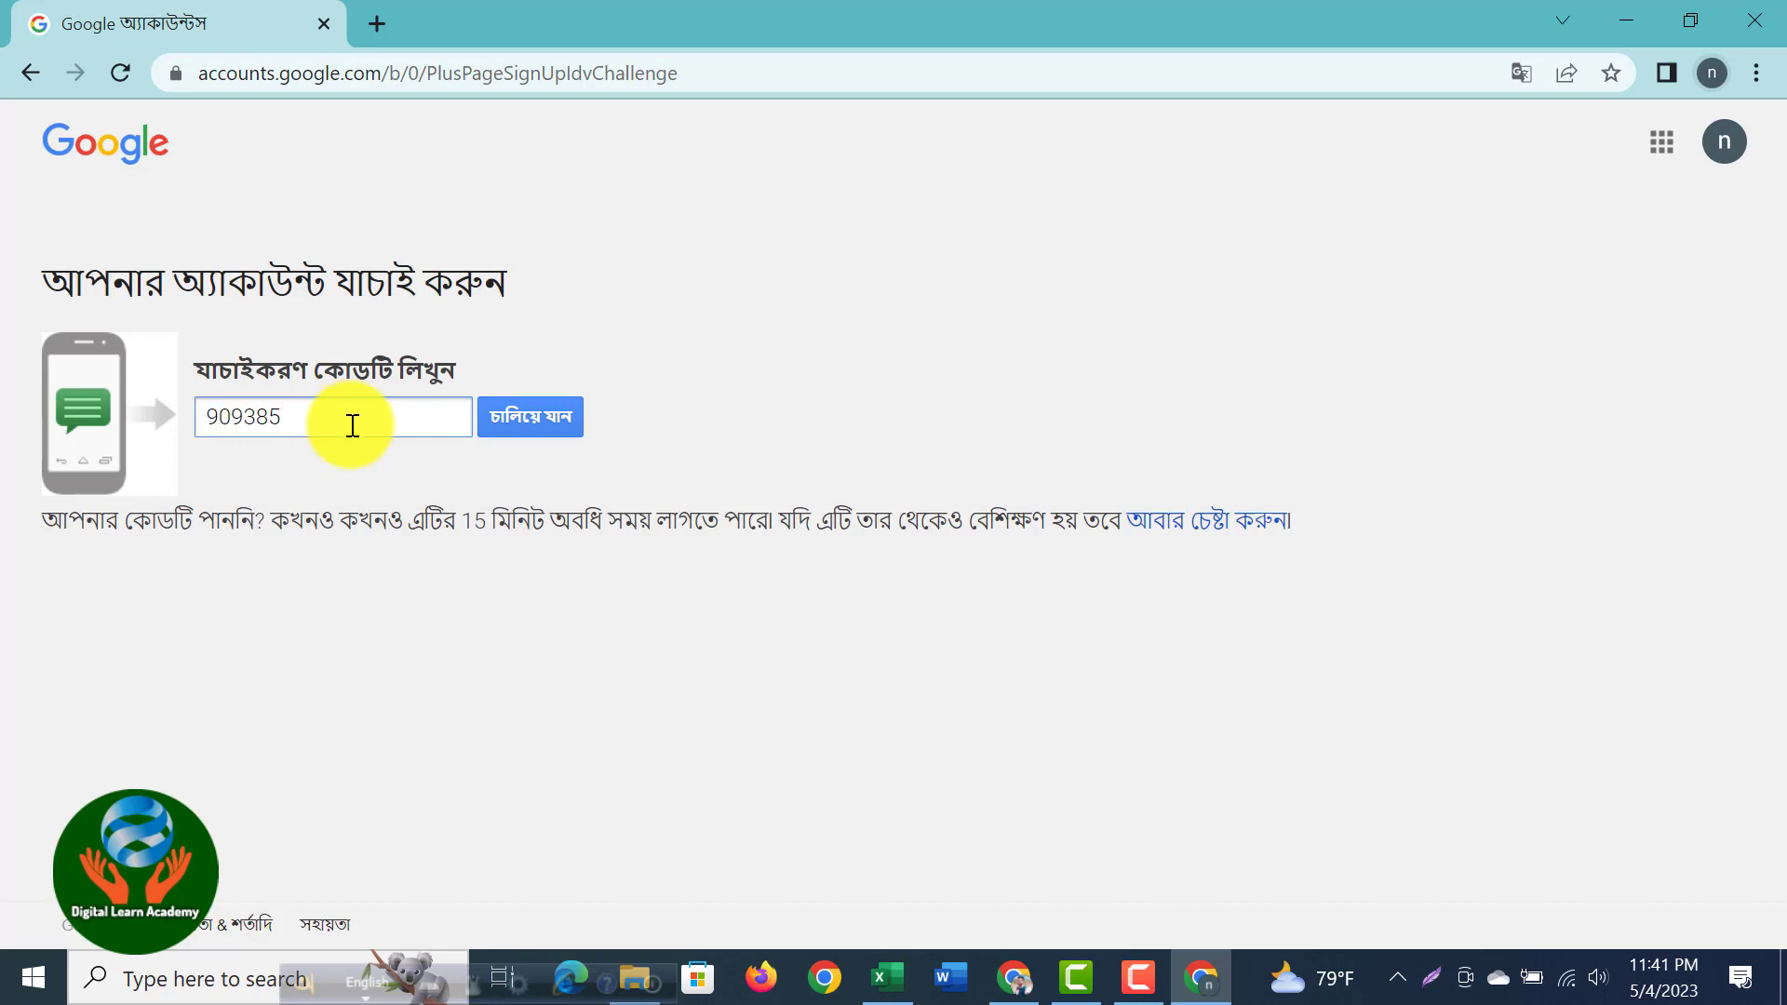
click(527, 417)
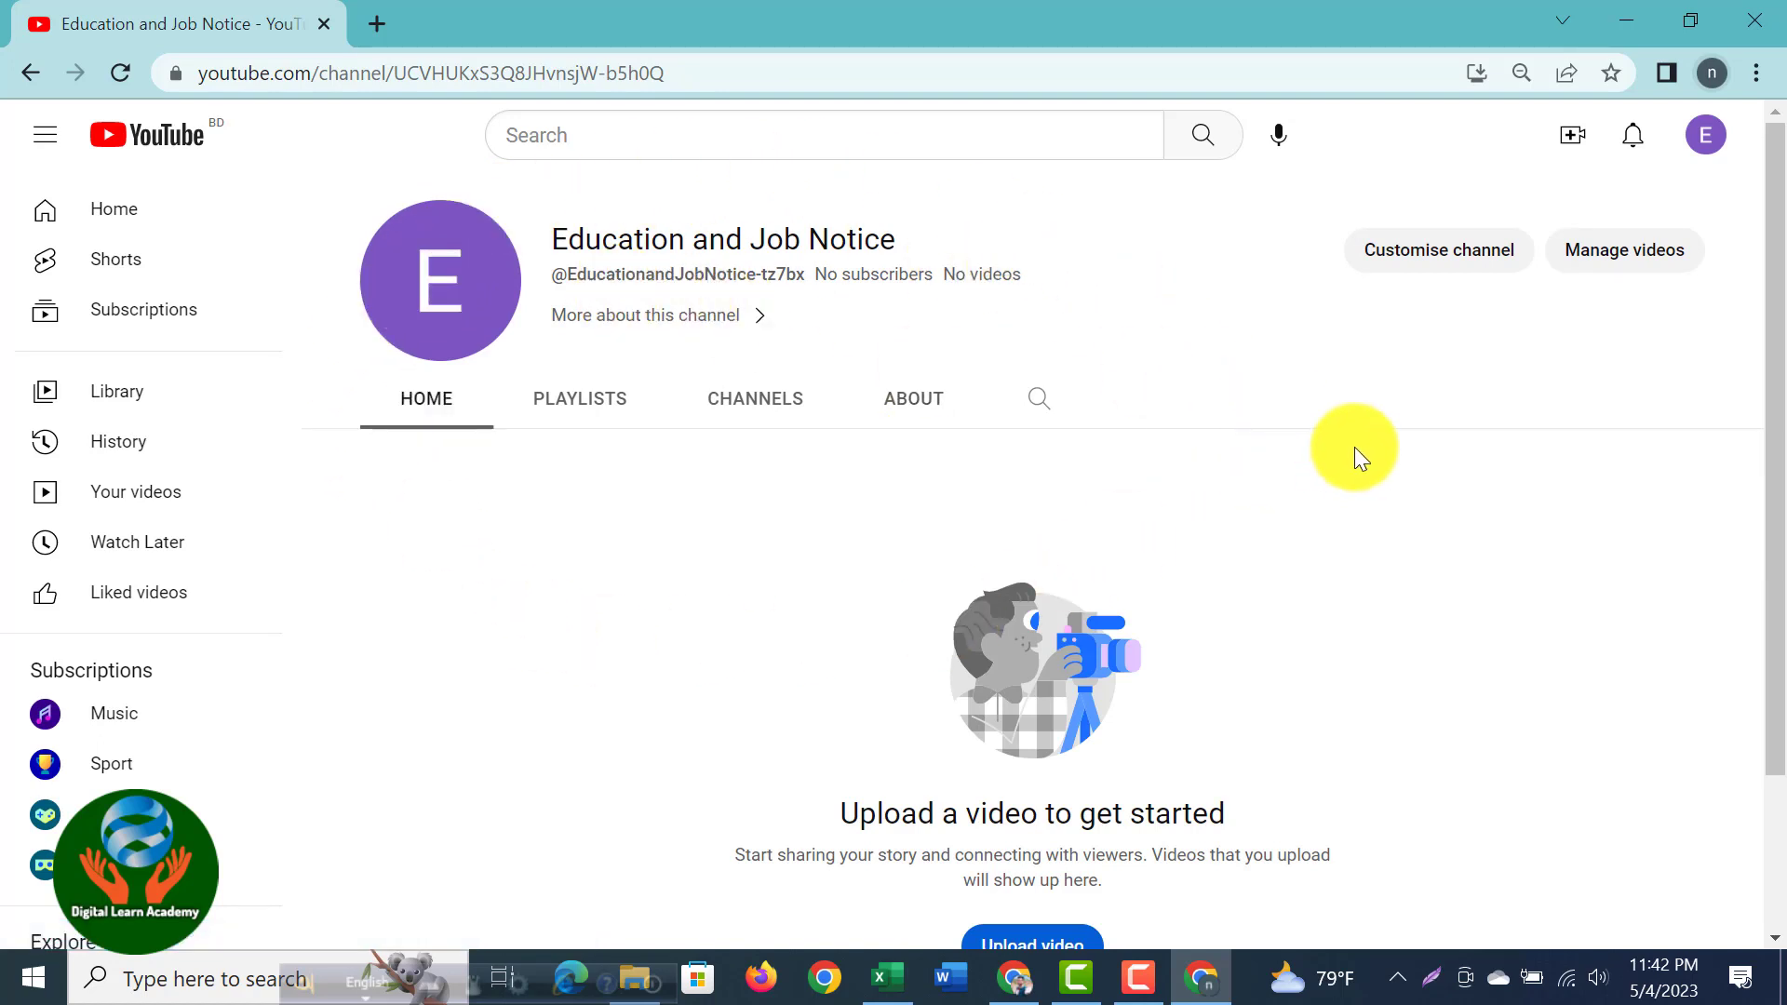
Check the signed-in account's list of channels and select the Education and Job Notice channel.
click(1705, 136)
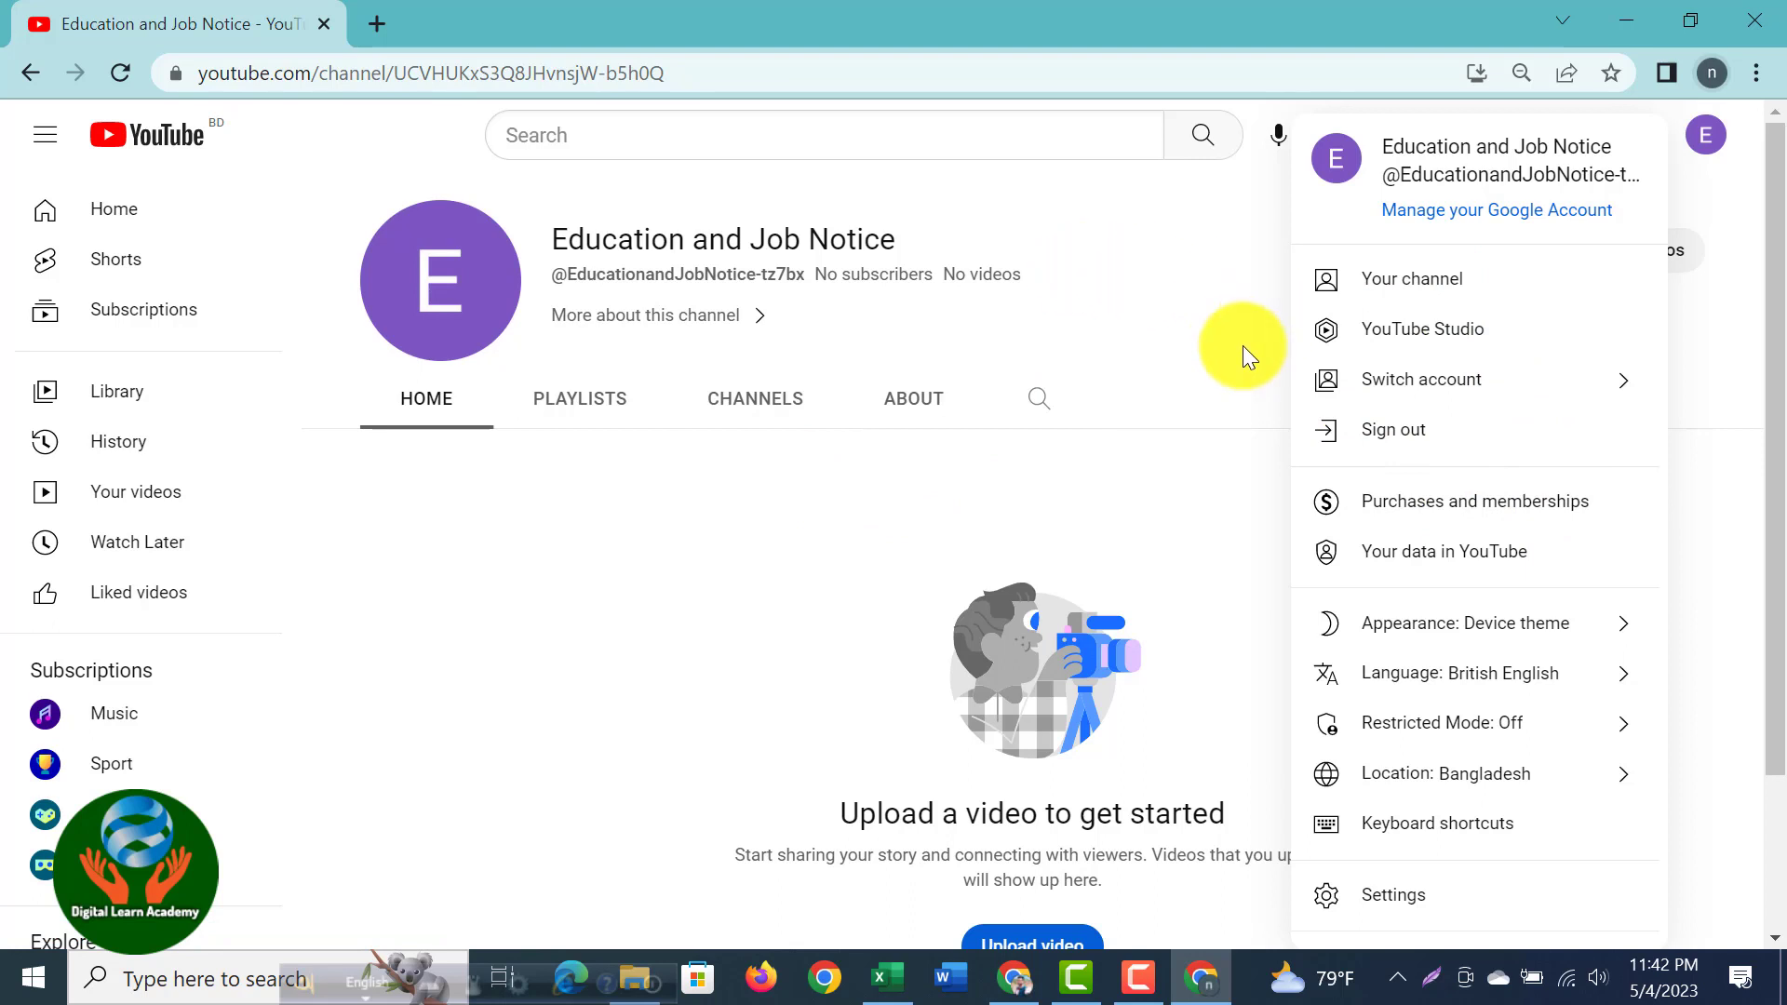
click(1424, 379)
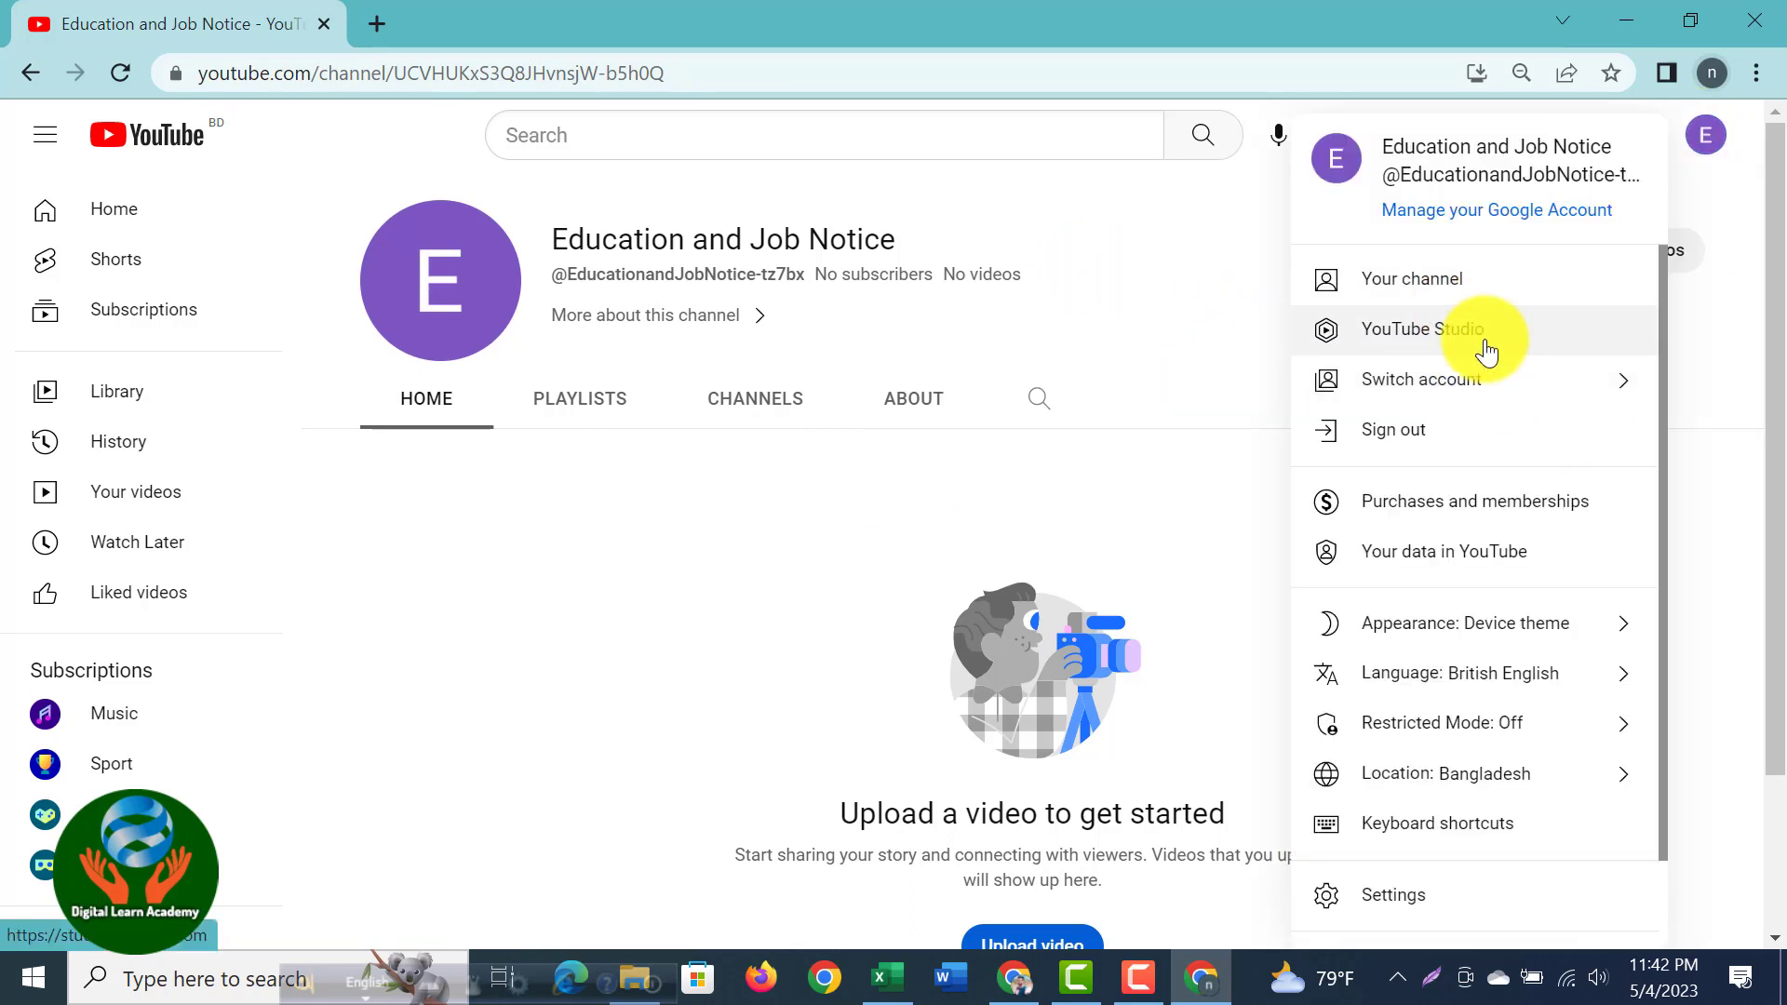
click(1528, 385)
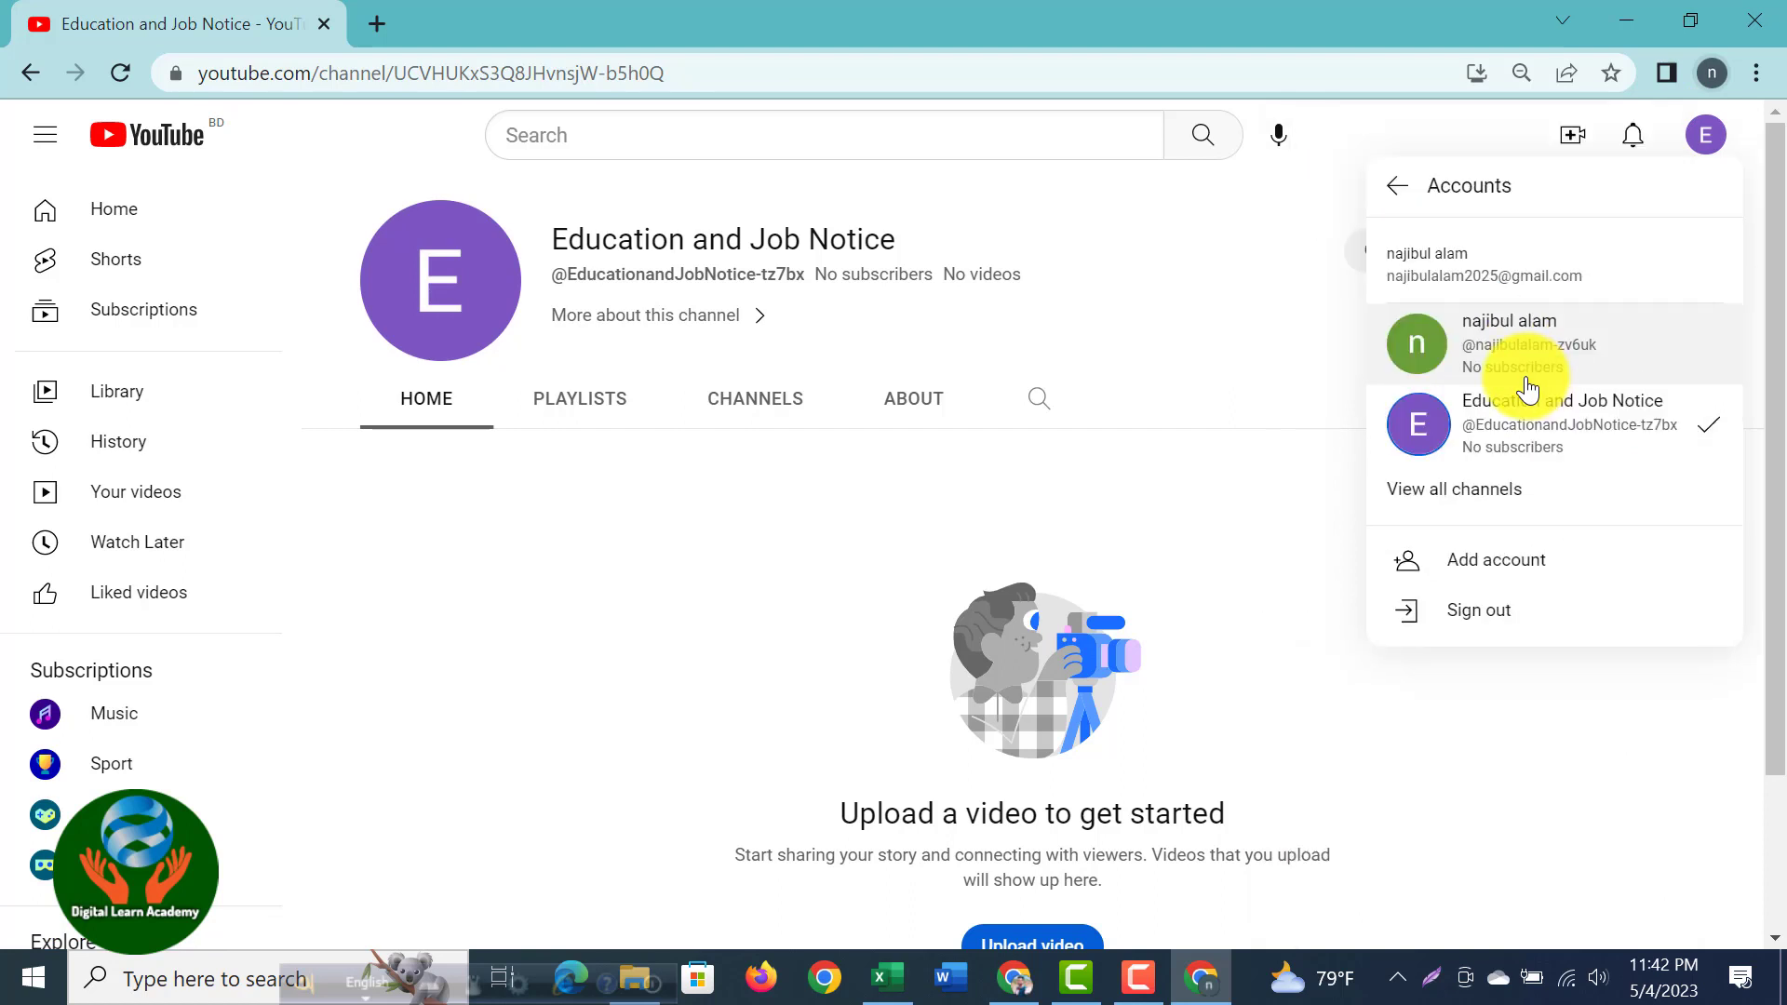
click(1577, 430)
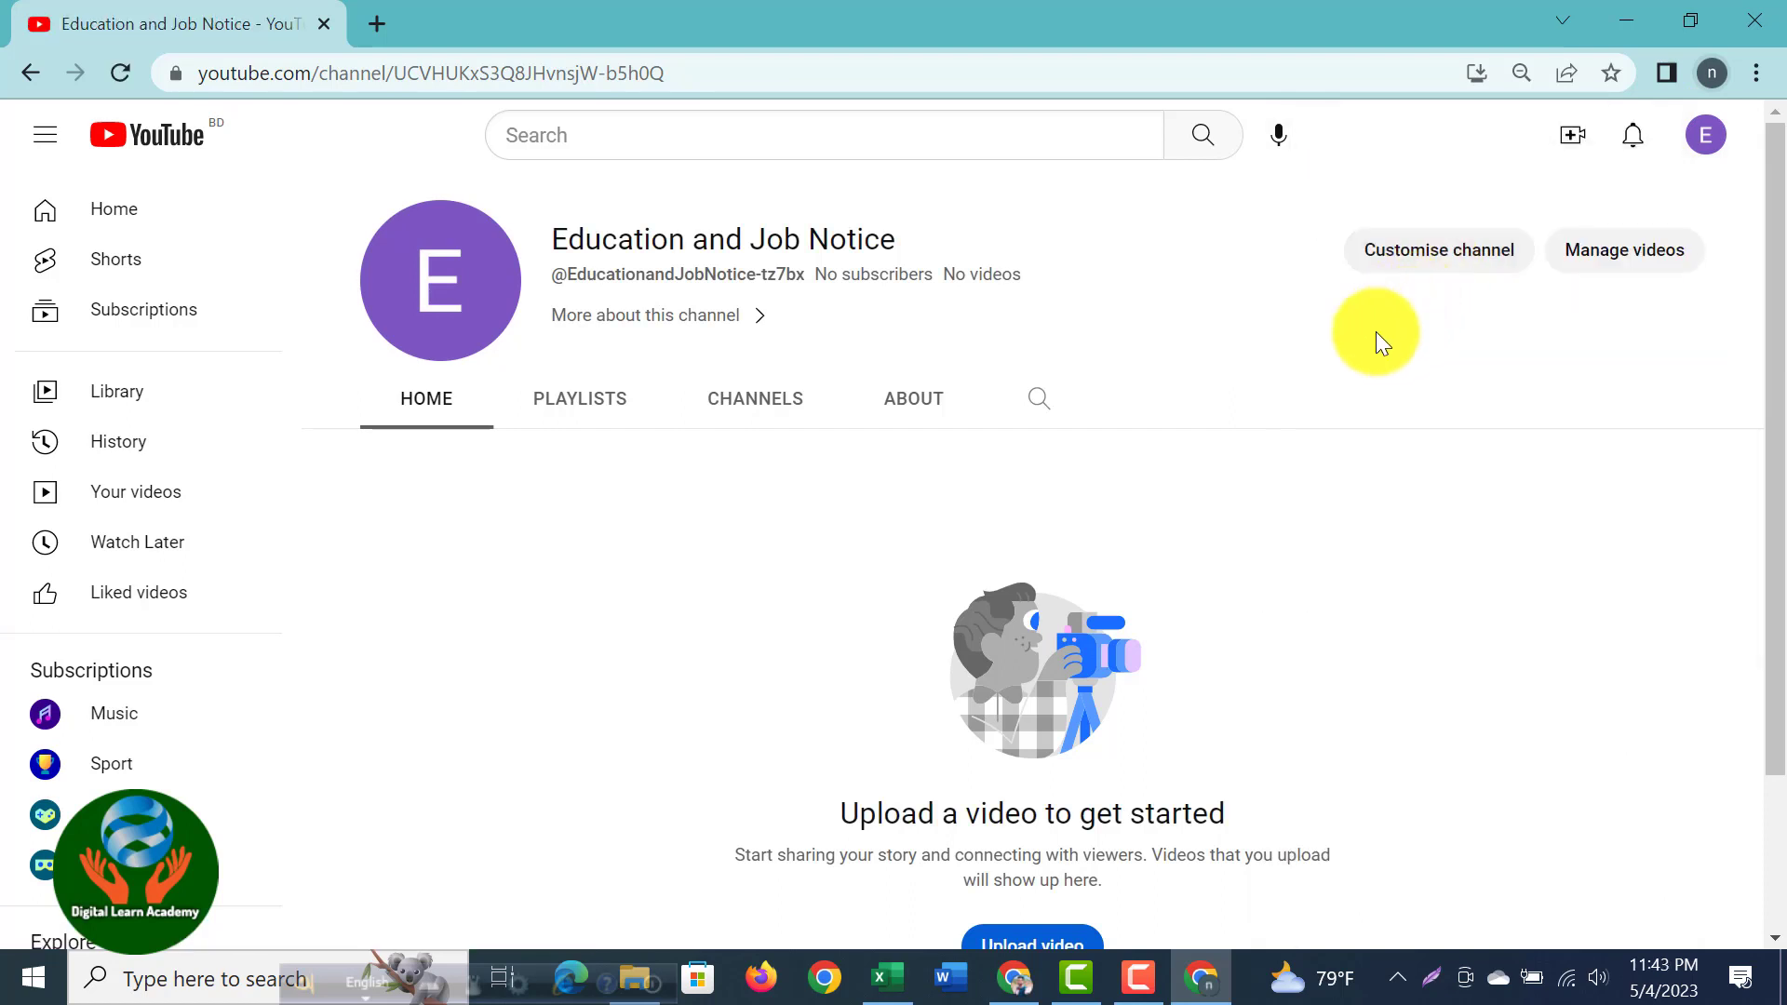
Open channel customisation for Education and Job Notice in YouTube Studio and dismiss the welcome dialog and dark theme notice.
click(1426, 266)
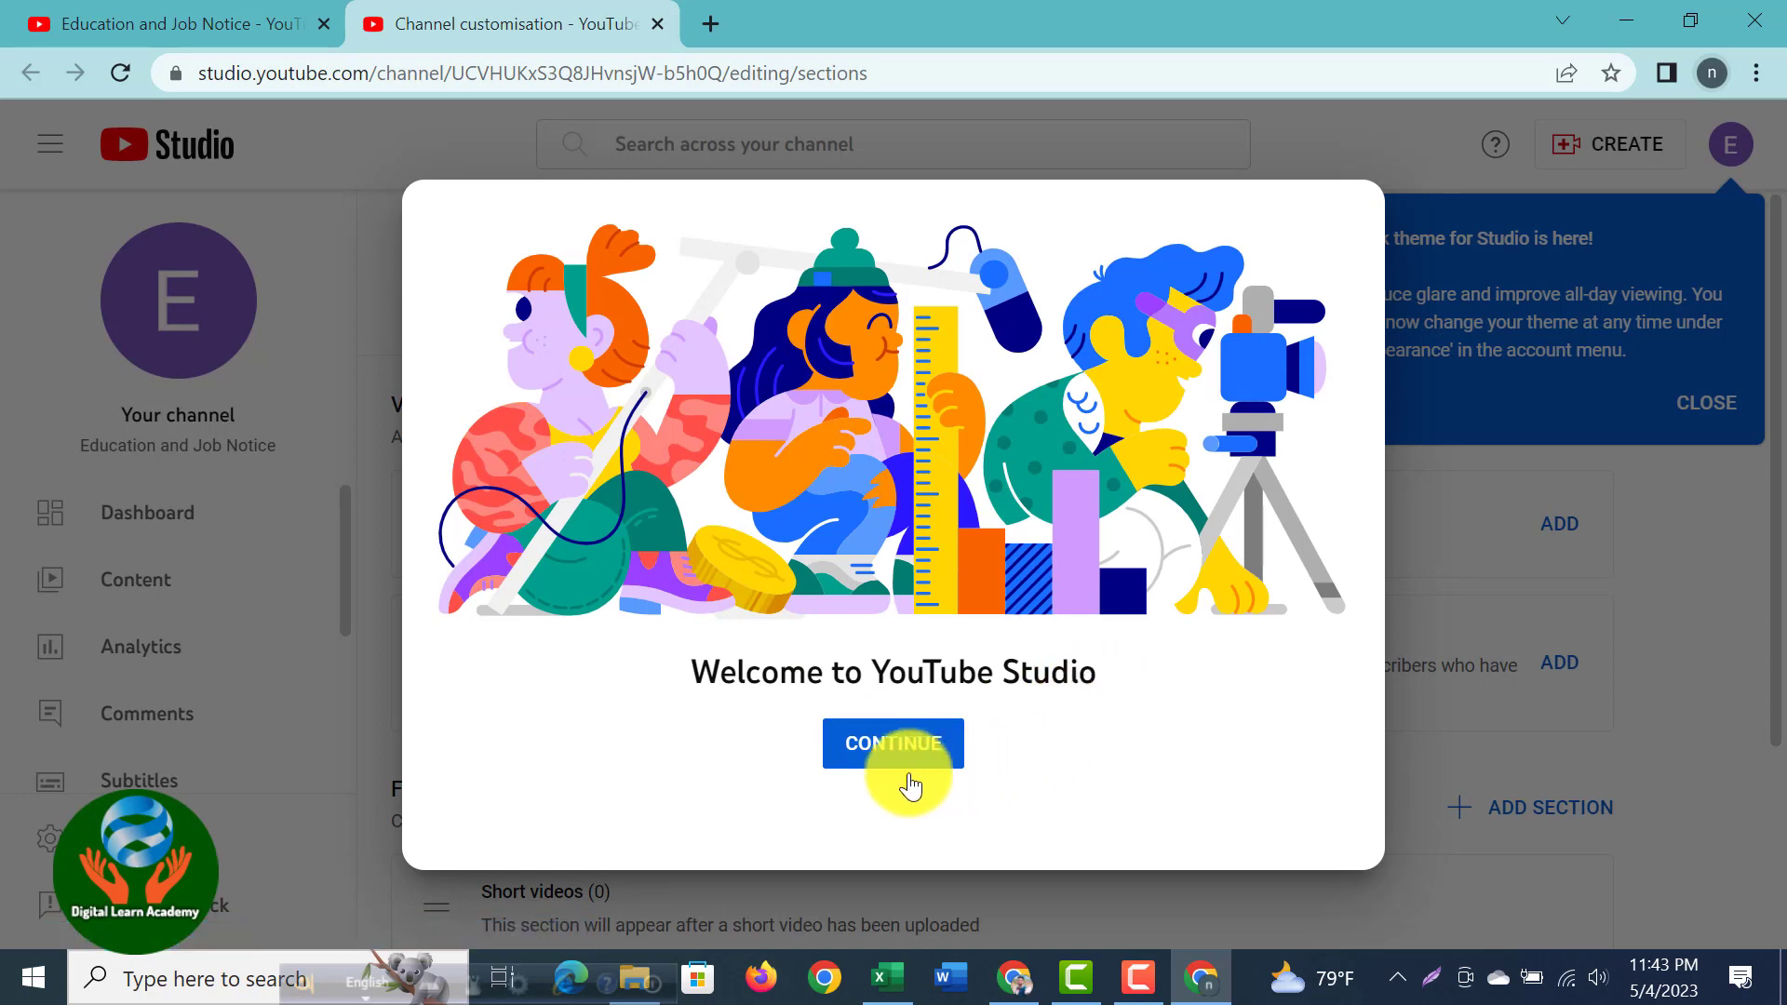
click(896, 752)
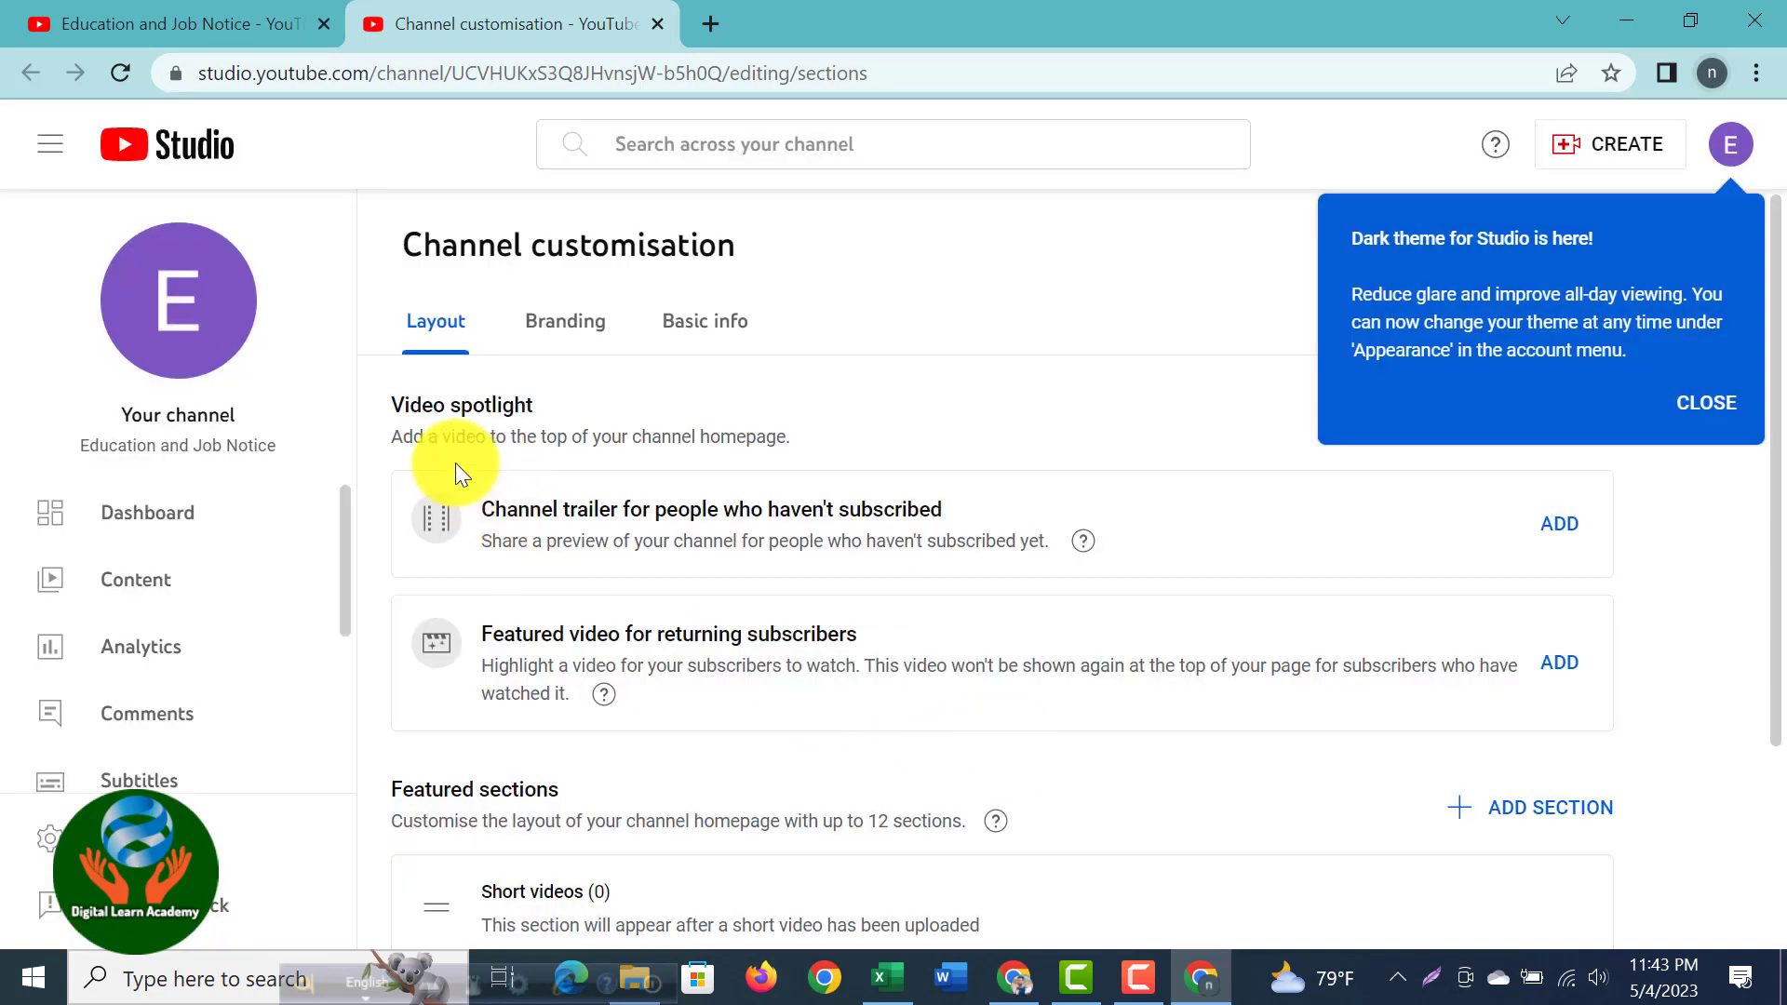
scroll(159, 705, down, 3)
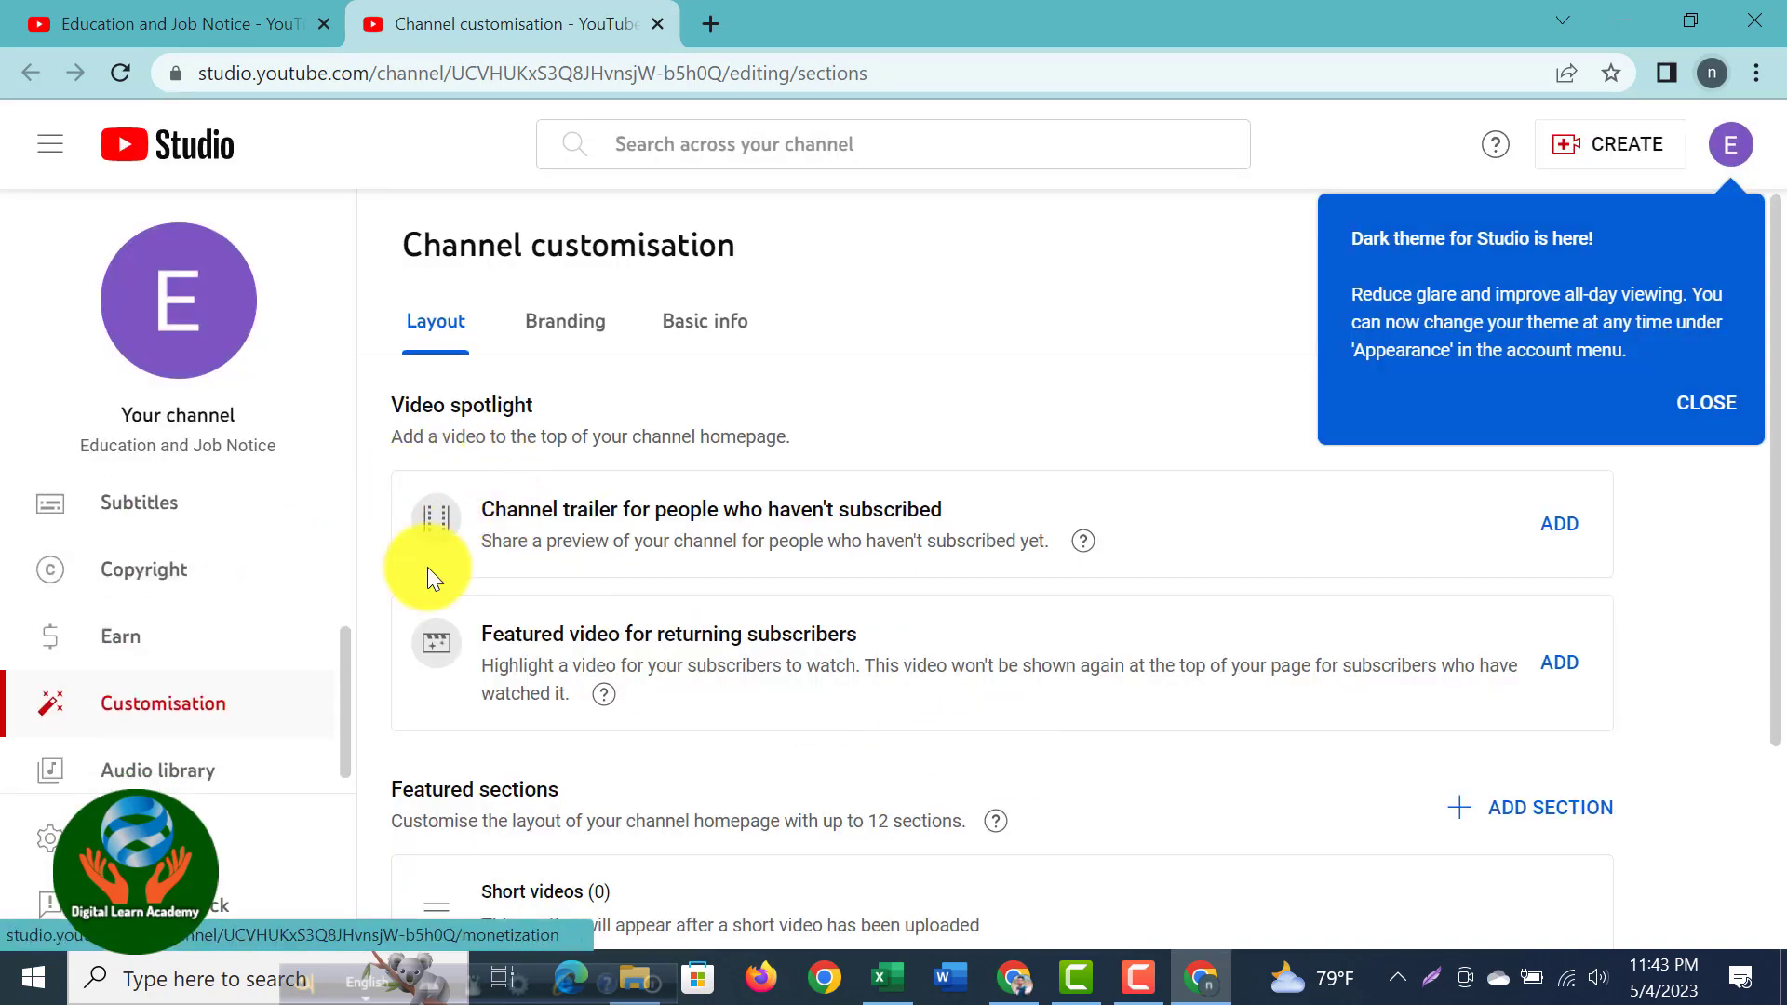
click(1728, 154)
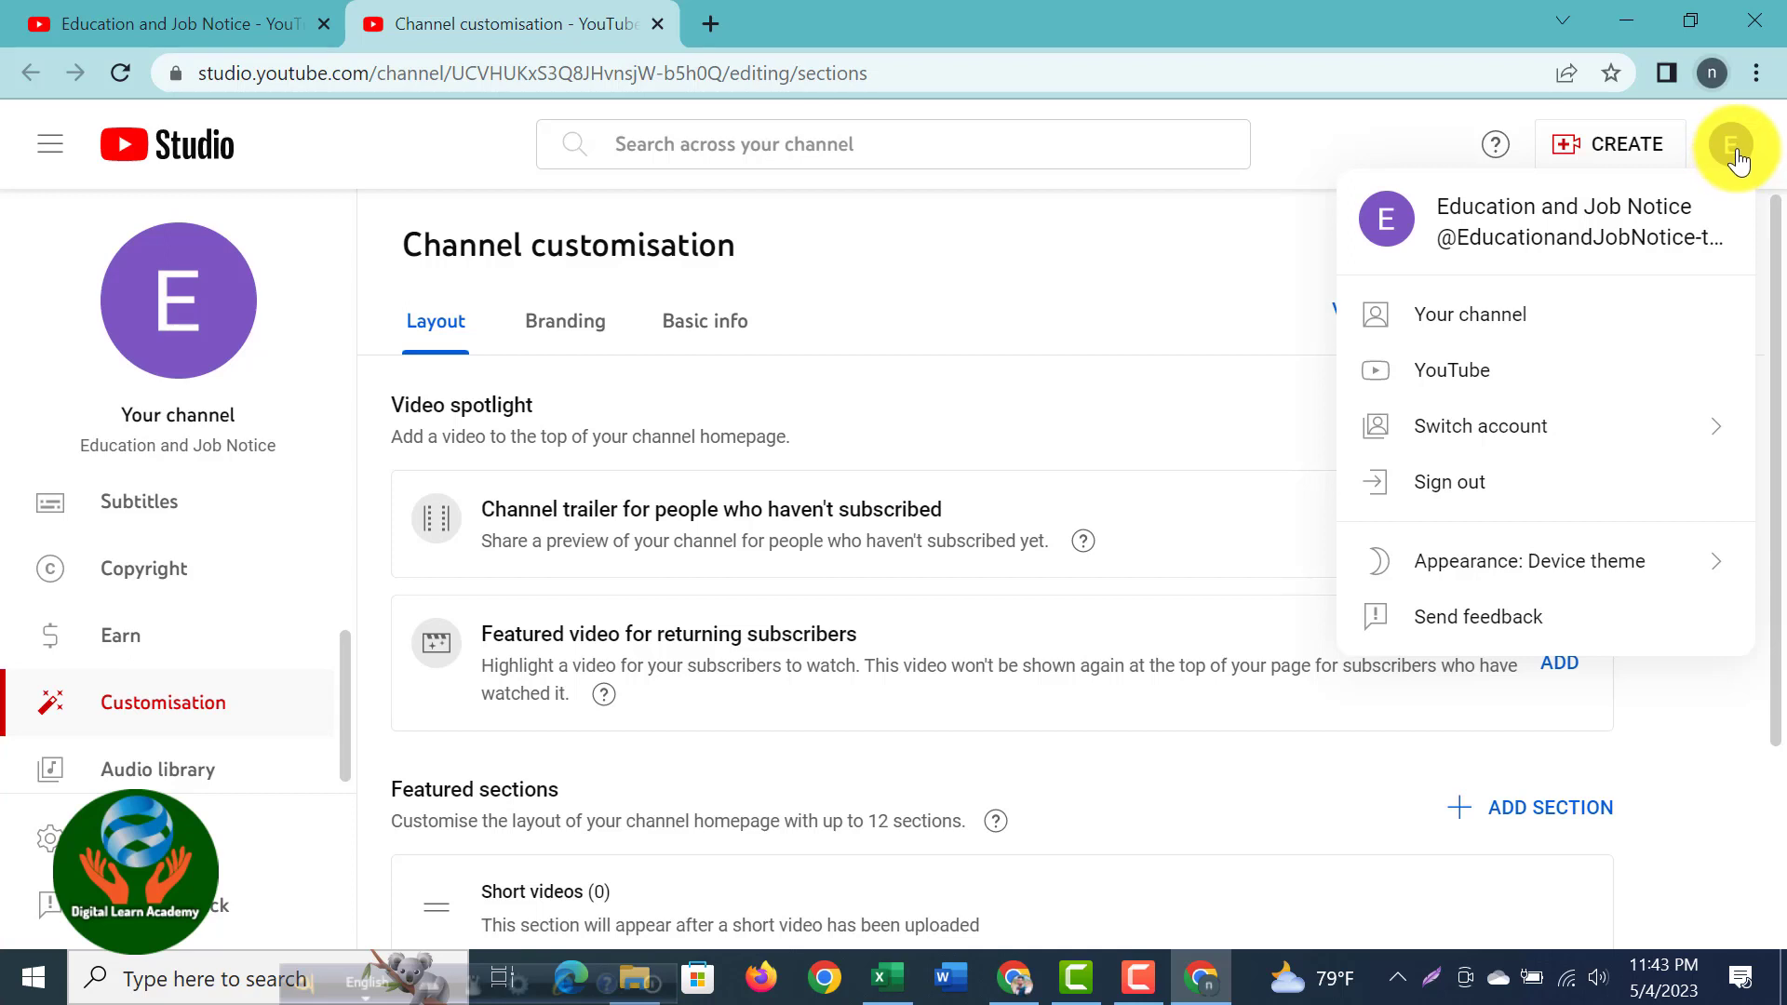
click(1737, 160)
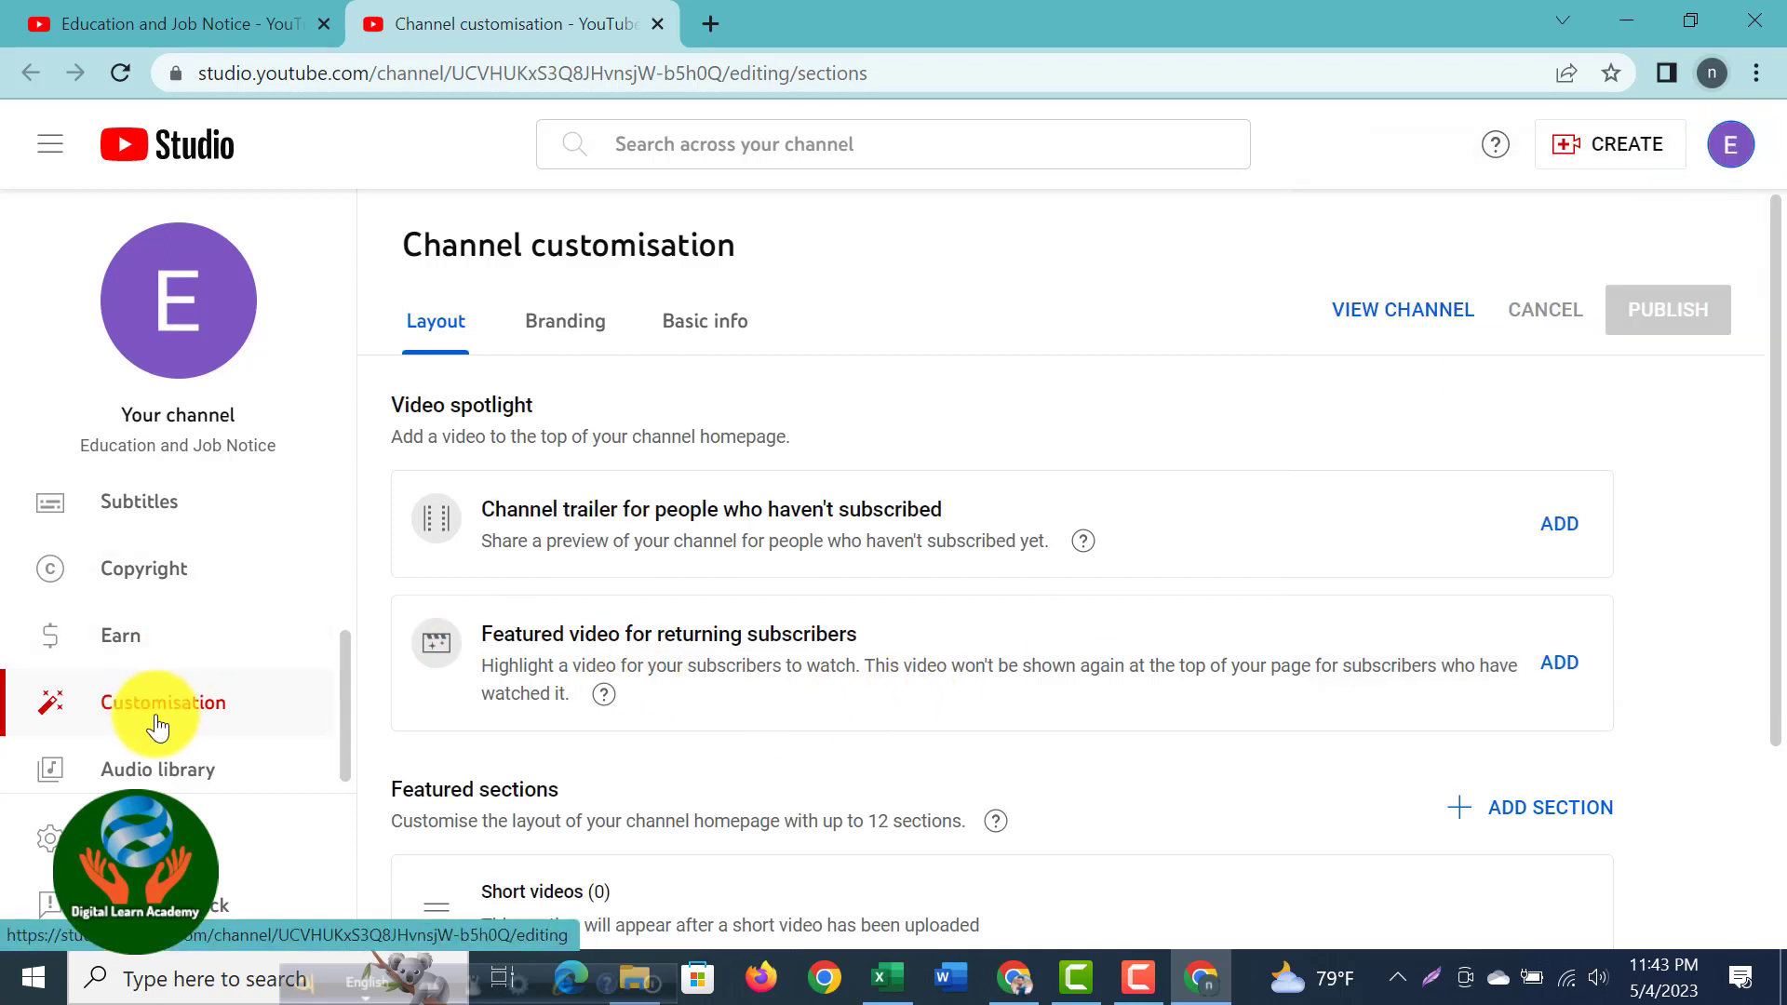
Open the basic info of the channel customisation and go to the empty channel description.
scroll(223, 745, down, 1)
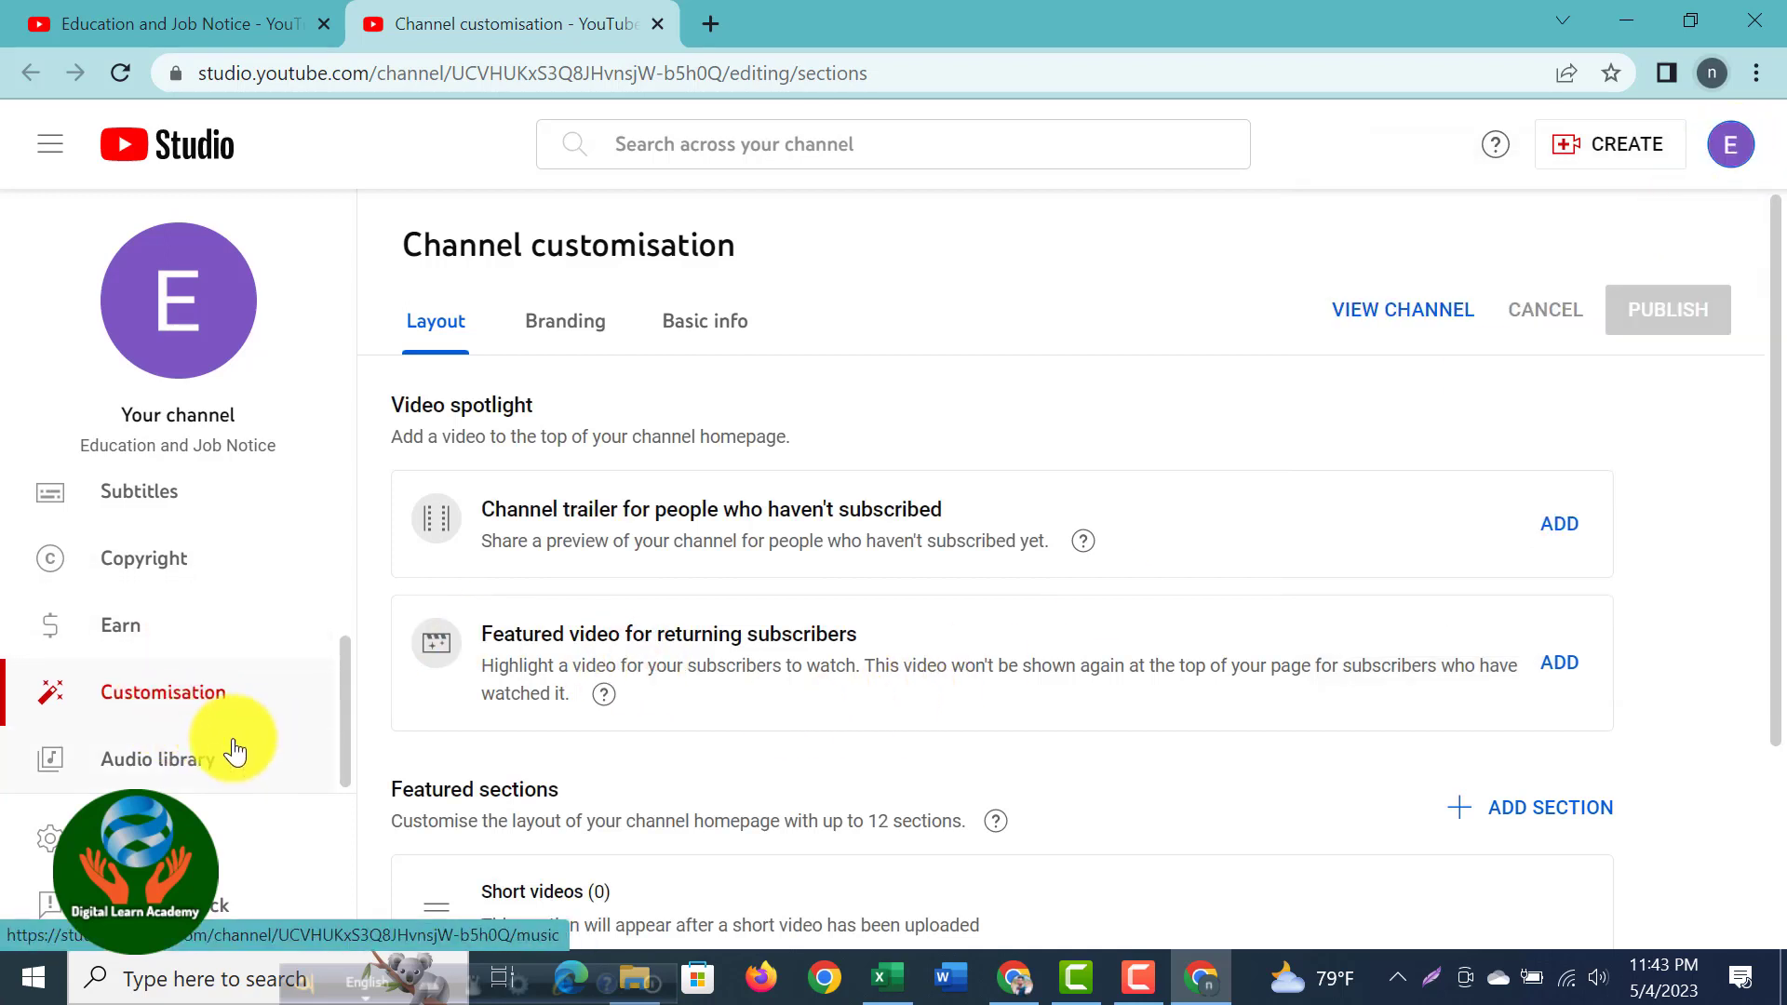
click(153, 707)
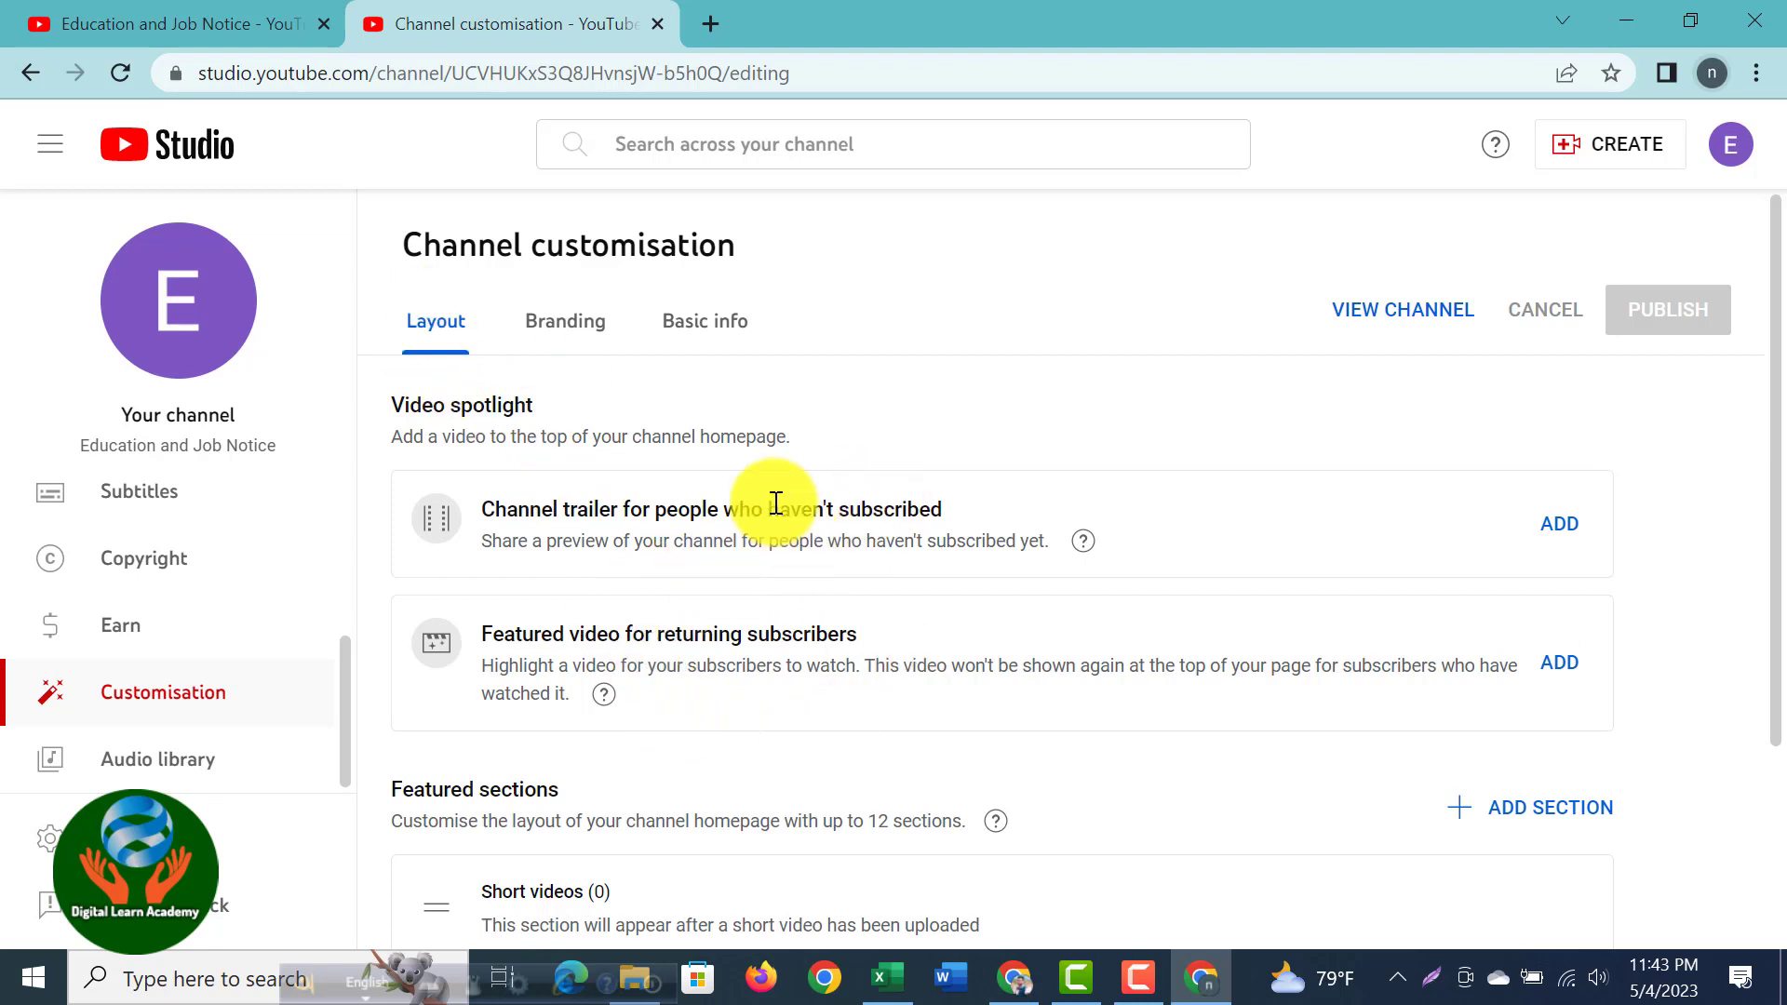
click(703, 321)
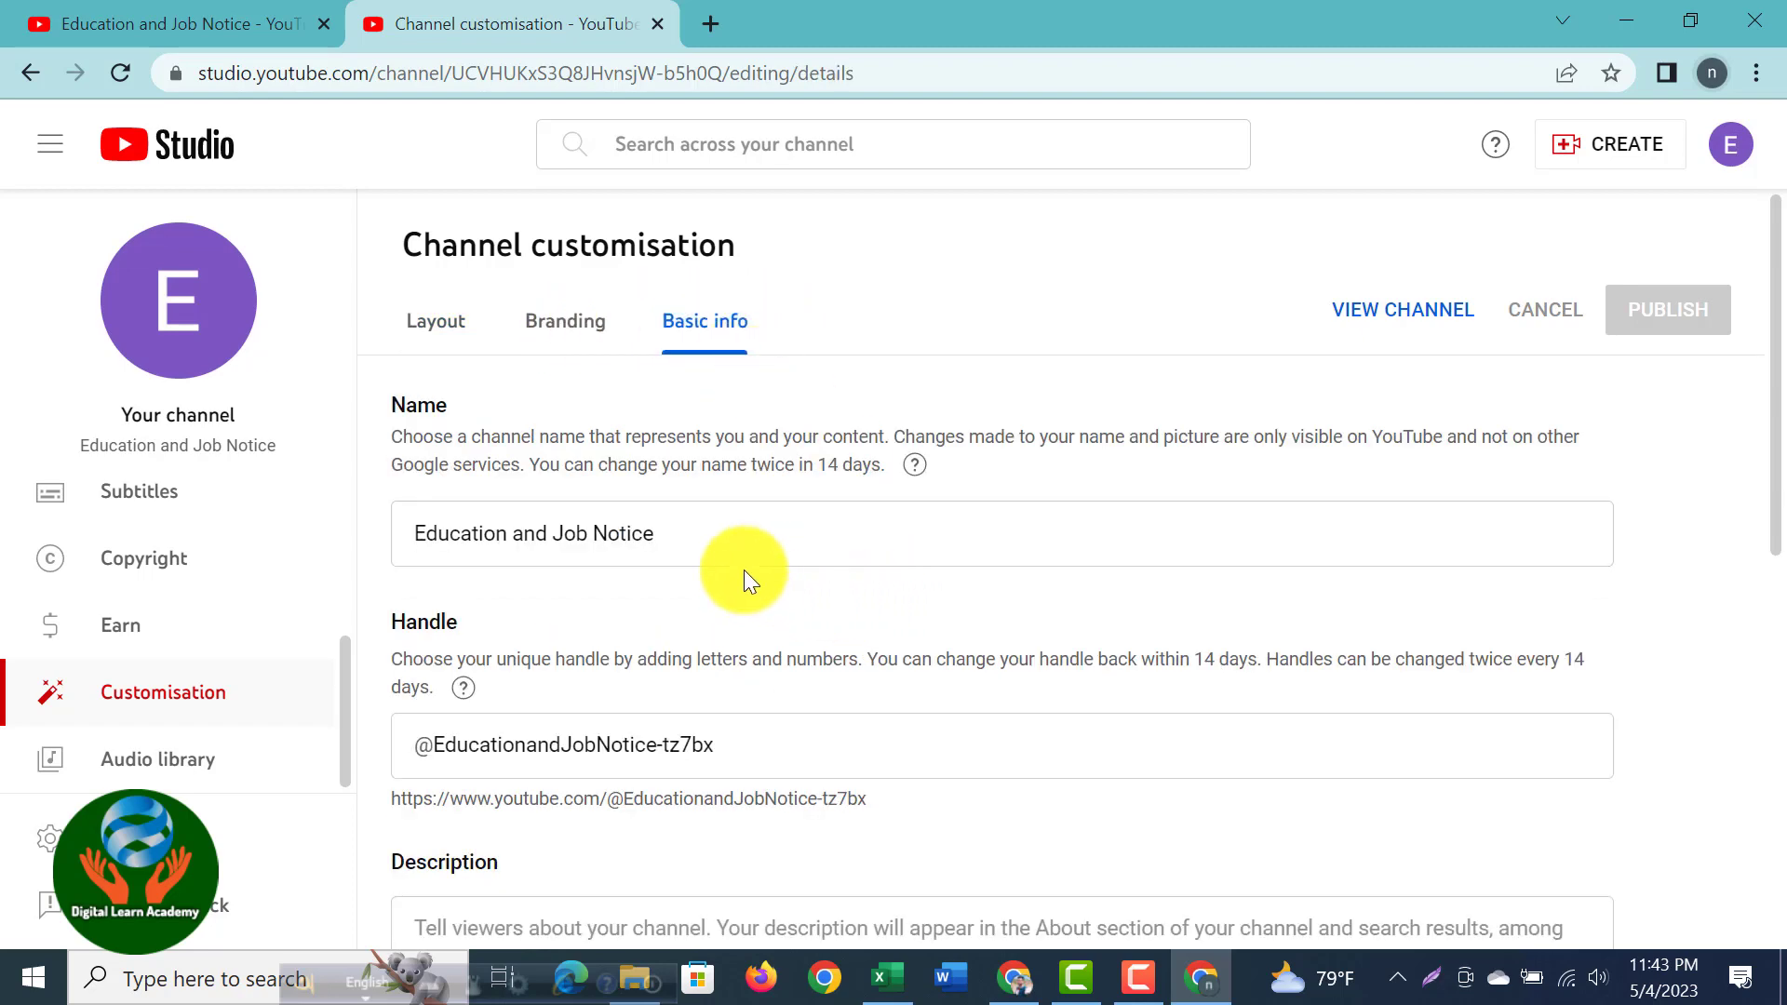
scroll(795, 560, down, 6)
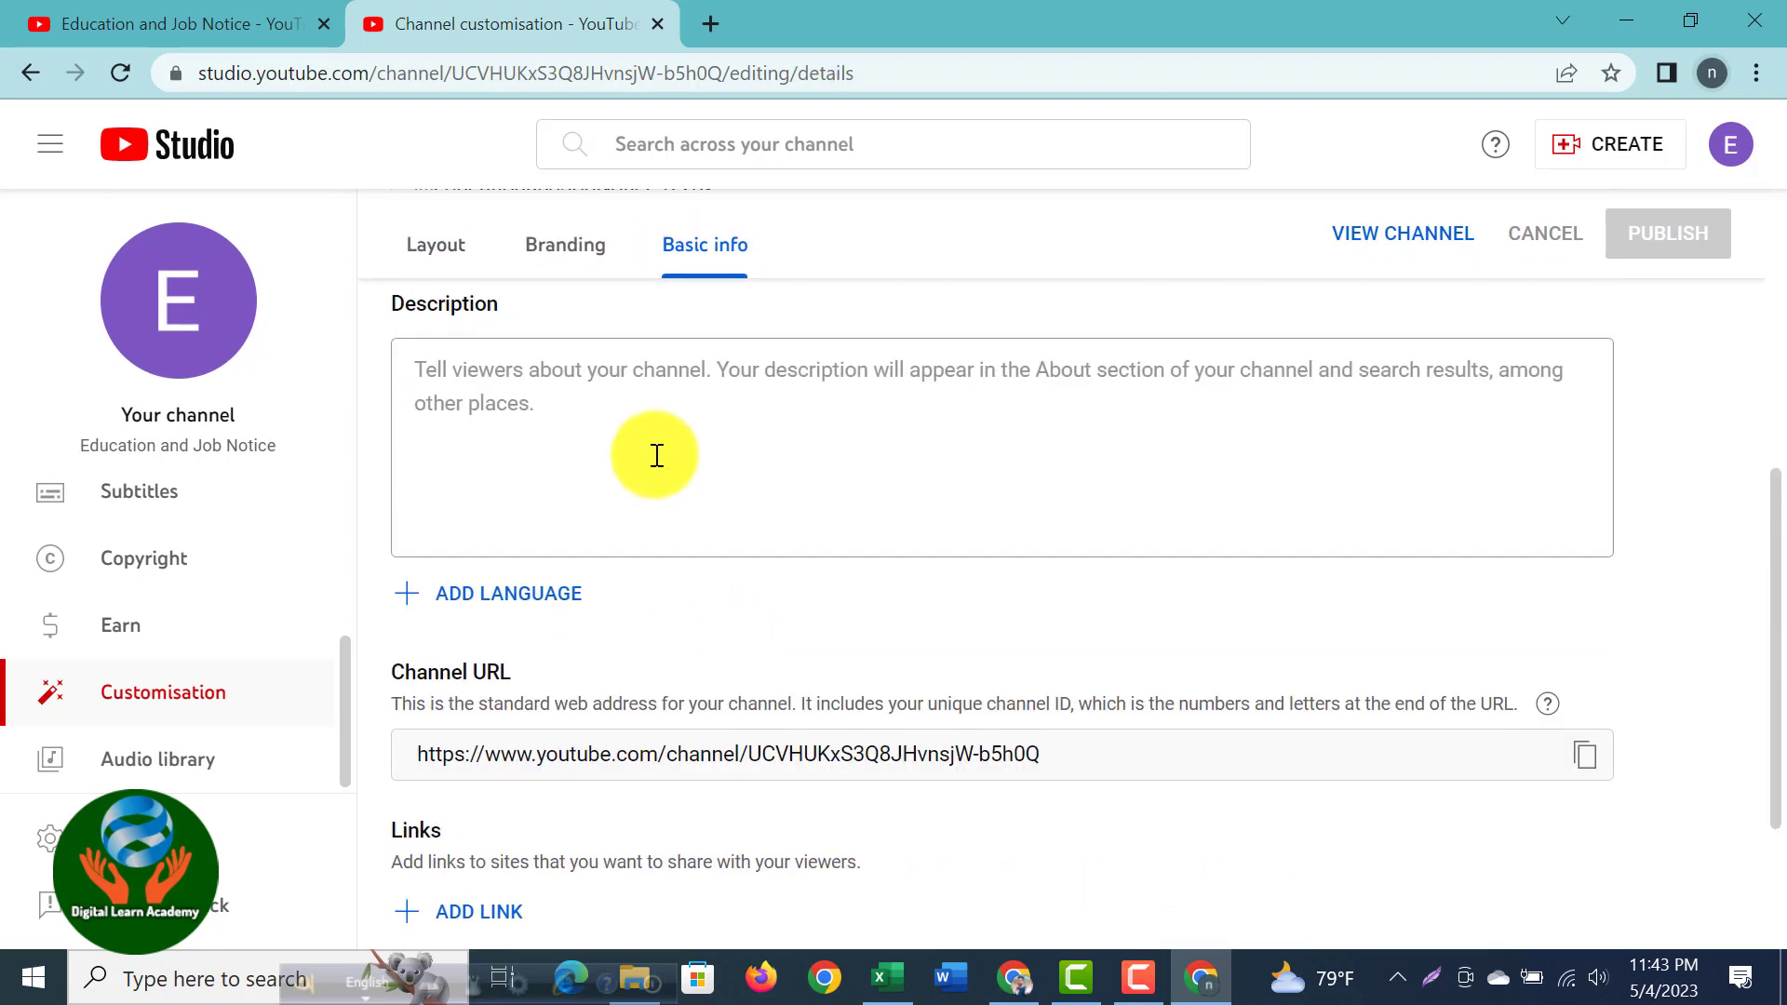
scroll(710, 494, up, 1)
click(600, 538)
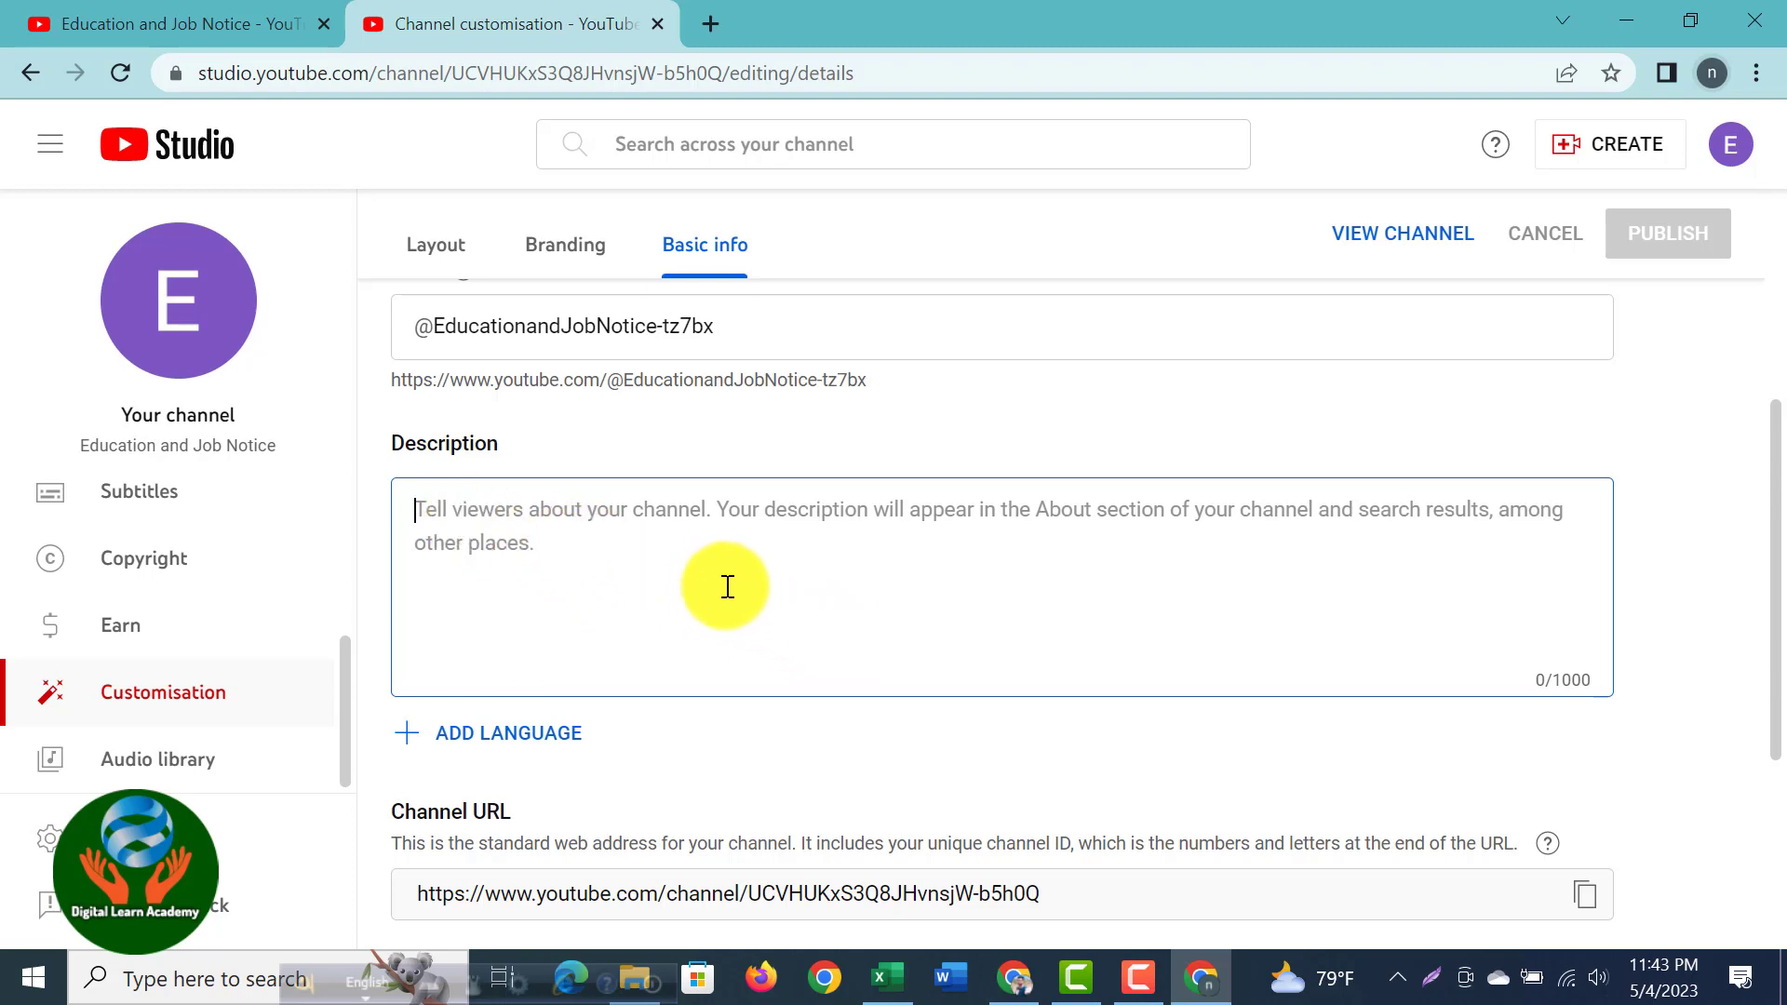
scroll(690, 622, up, 2)
scroll(702, 611, down, 2)
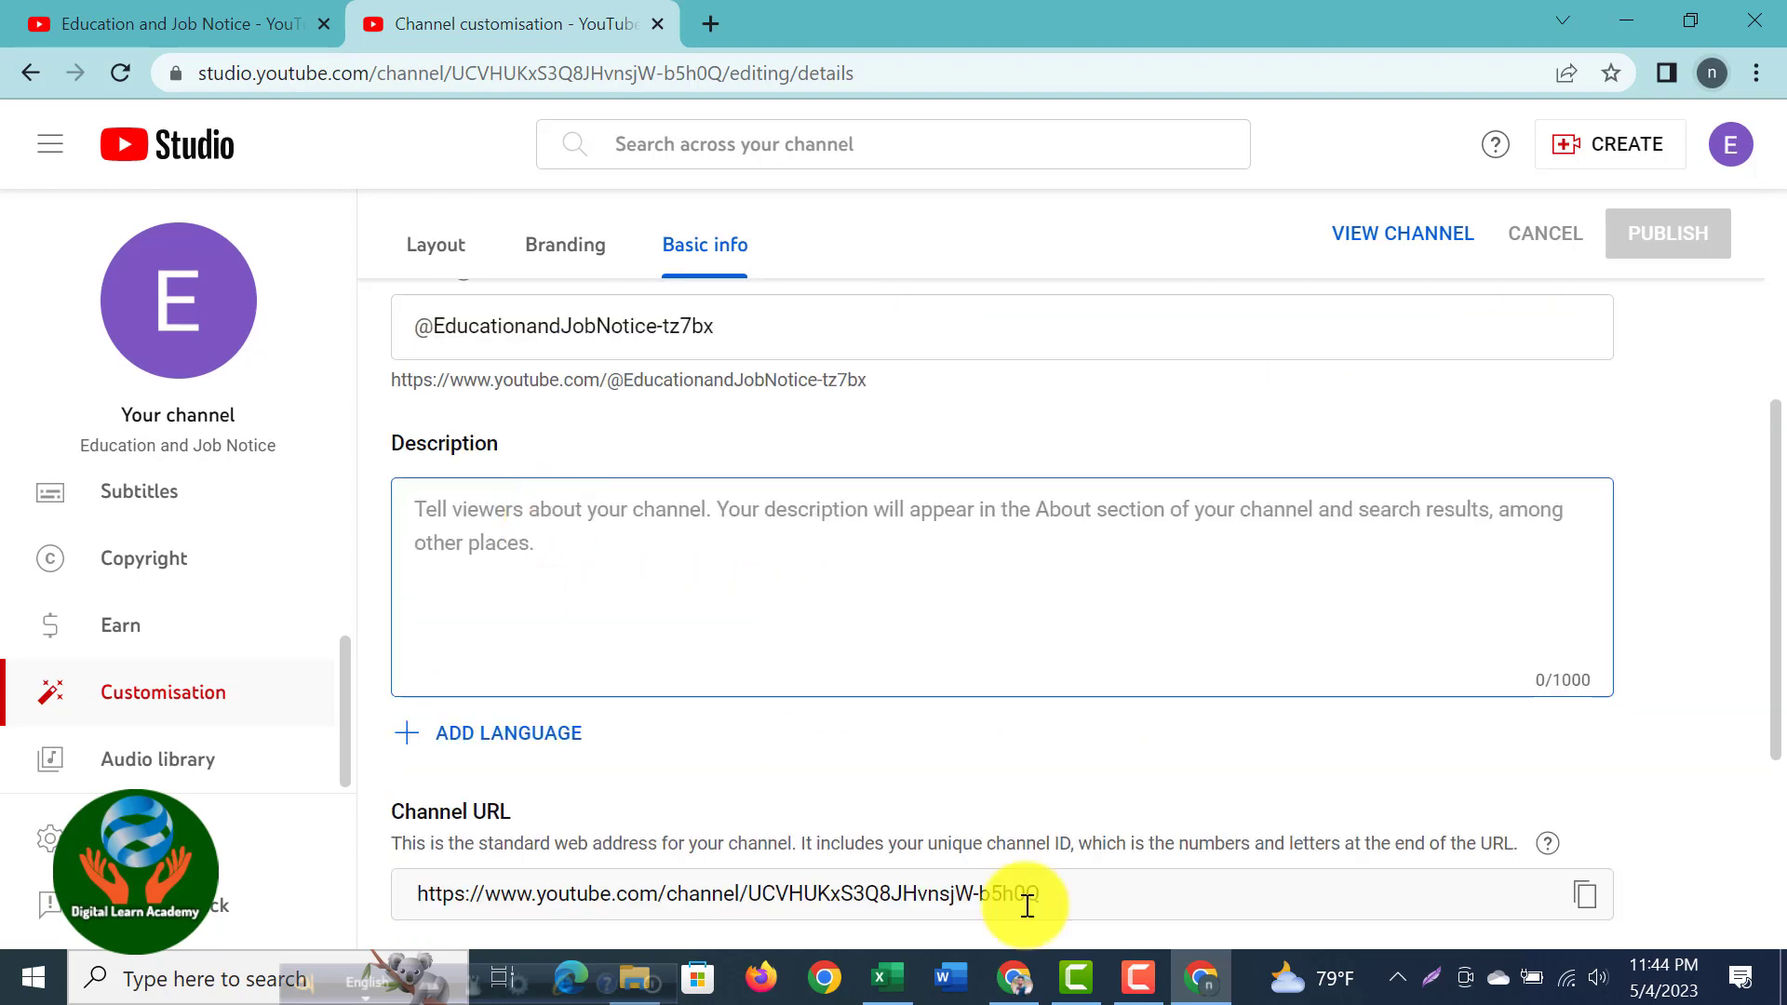
Copy the educational channel's description through "Thank You!" from the Channel Setup document and paste it as the channel description in YouTube Studio.
click(1017, 980)
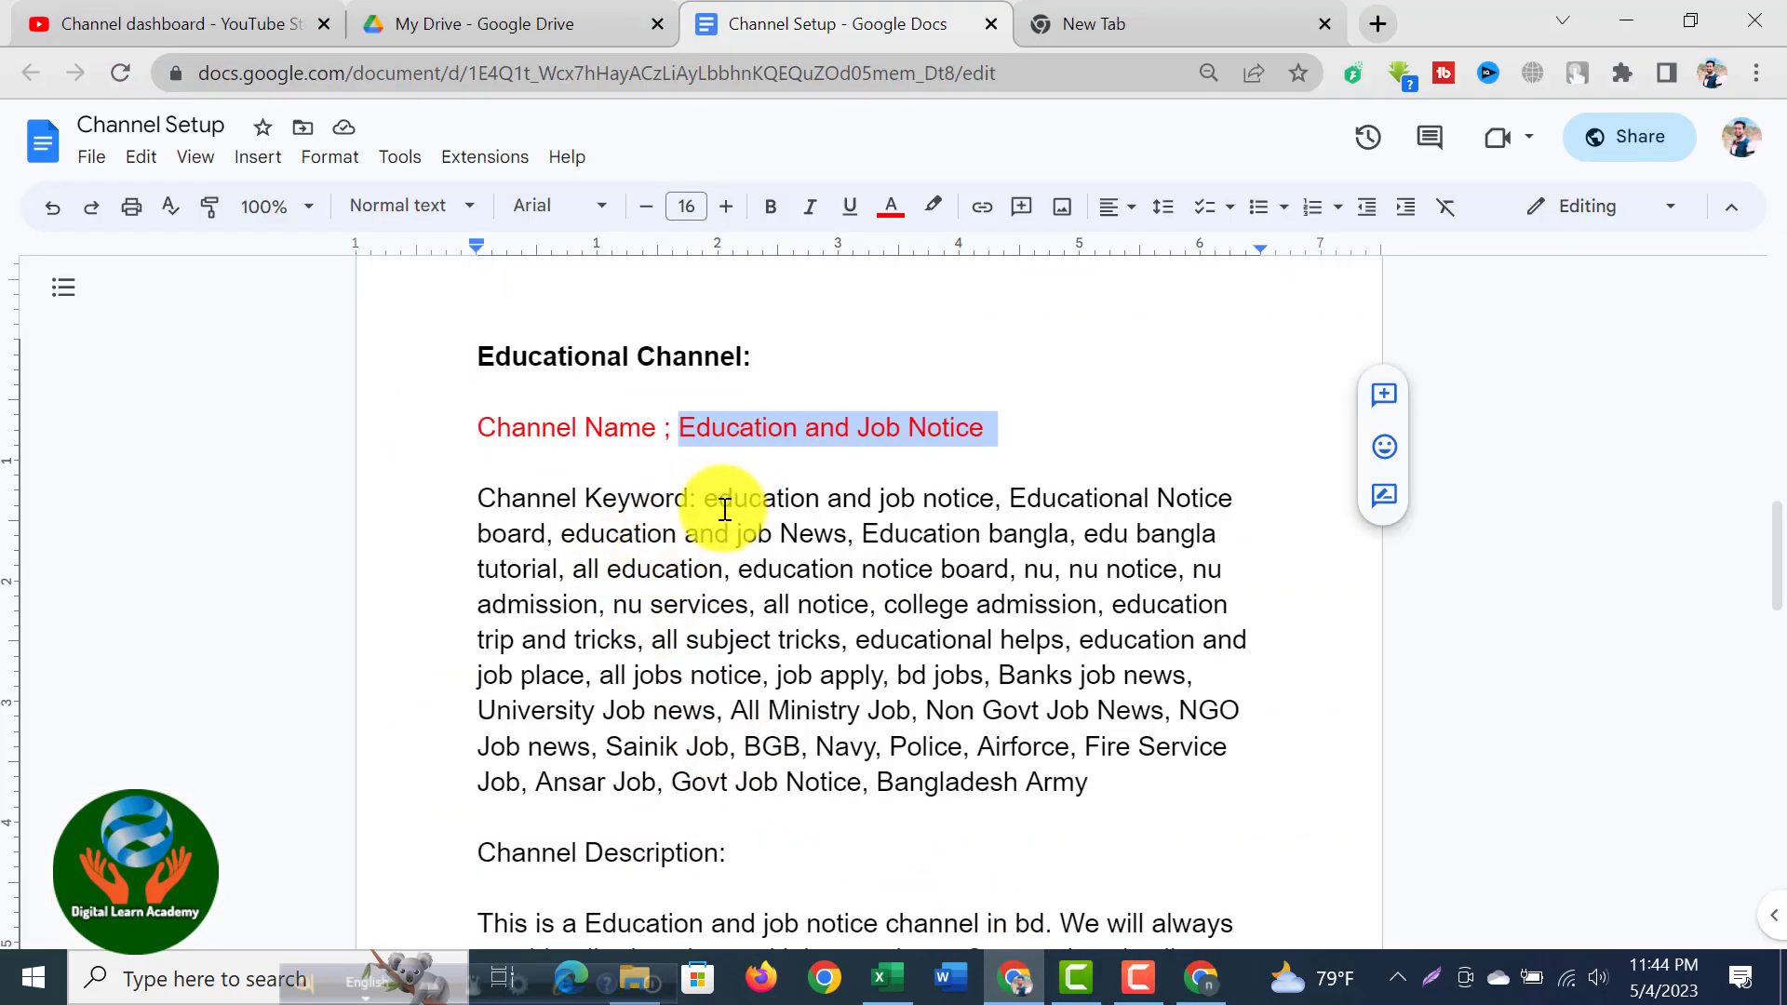
scroll(721, 507, down, 4)
drag(475, 502, 763, 453)
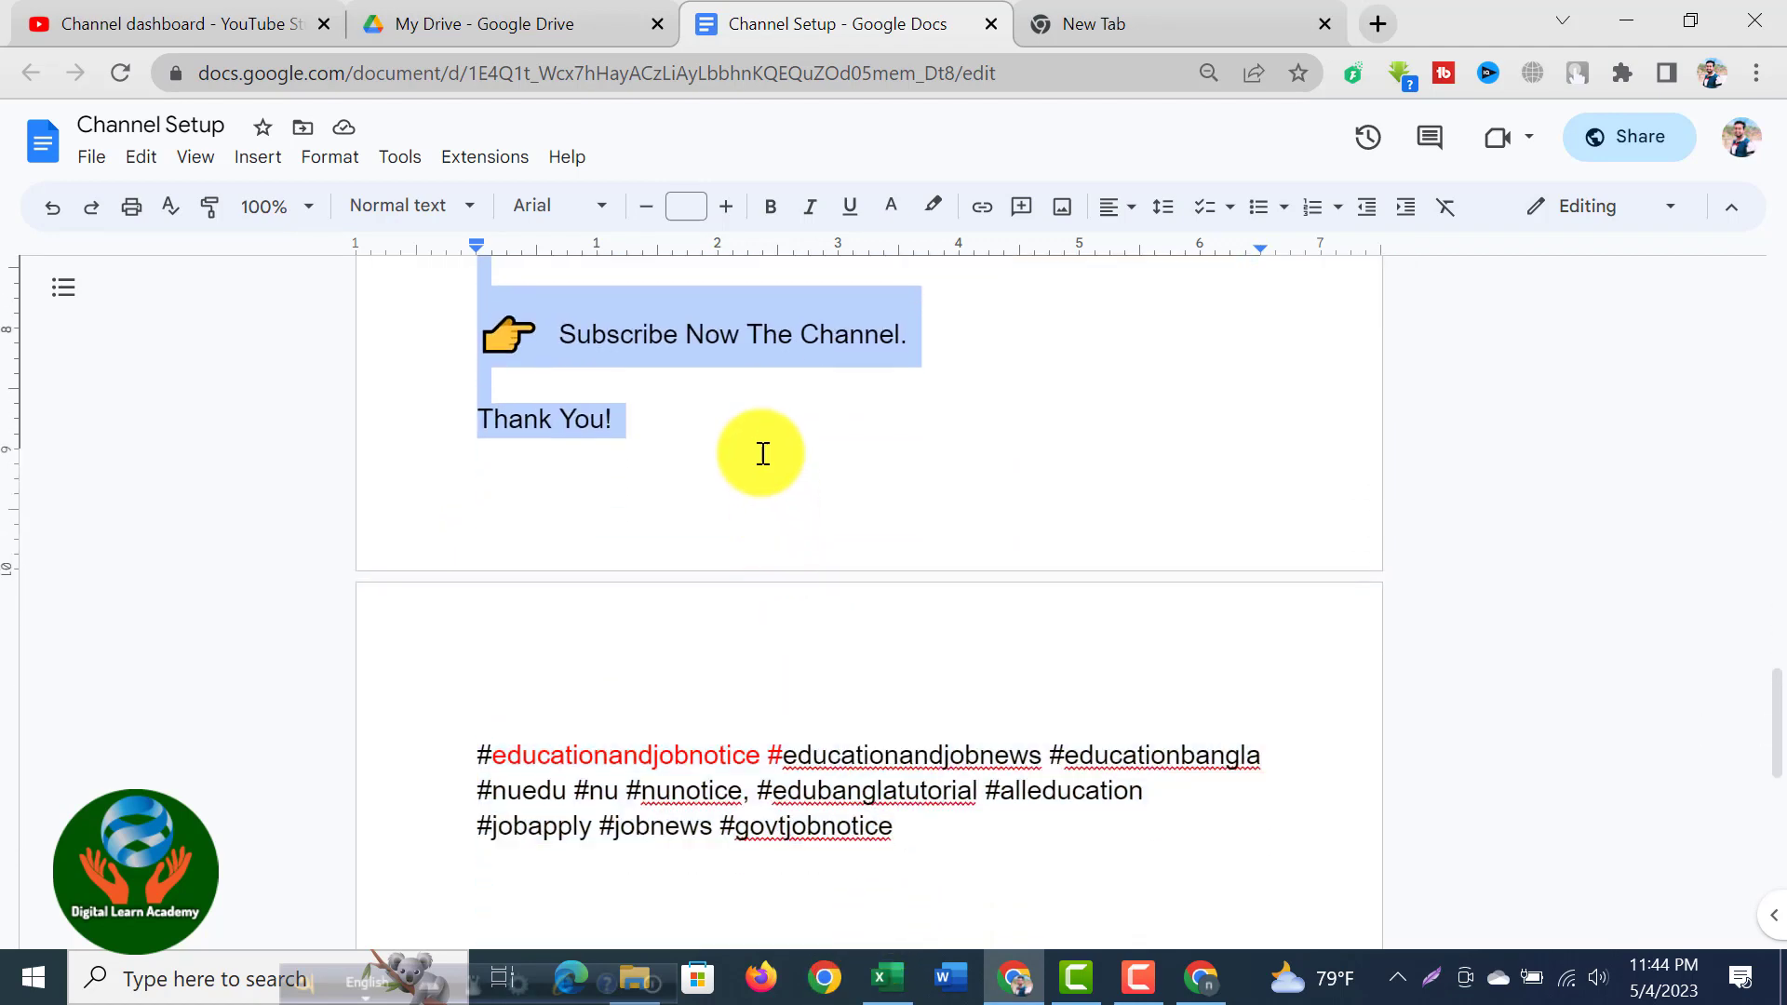
click(1019, 970)
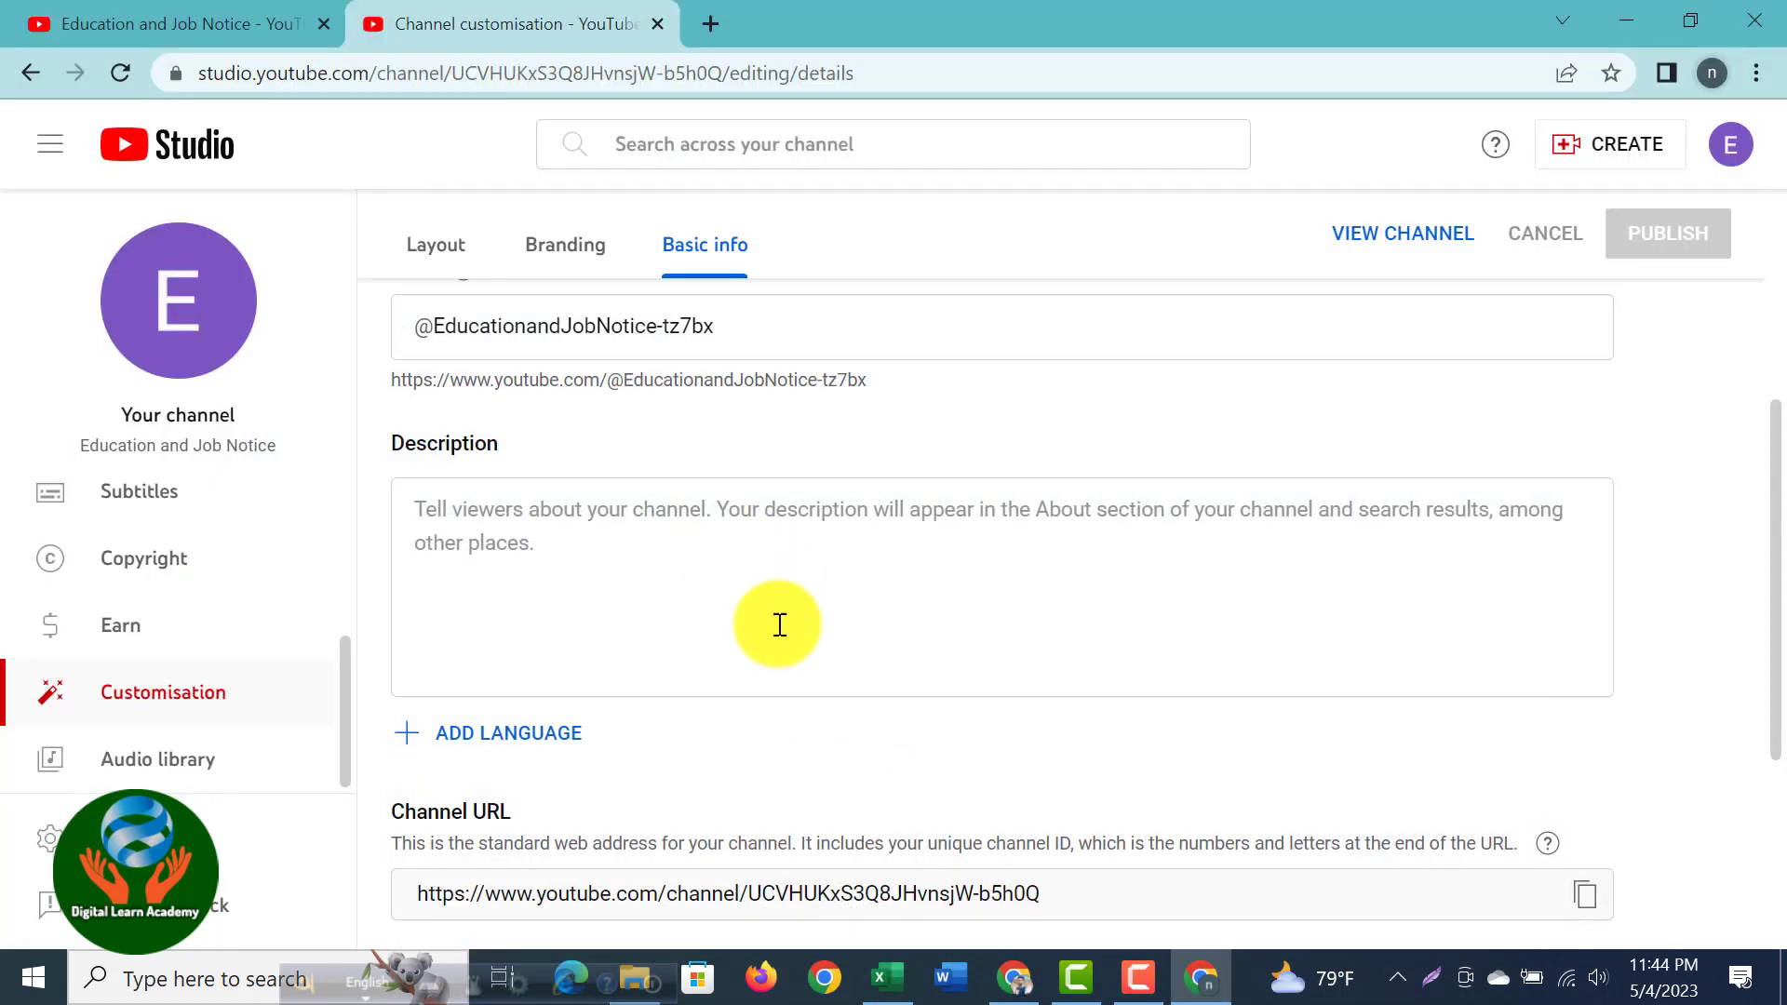
click(610, 557)
text(This is a Education and job notice channel in bd. We will always provide all education and job news here. Our services is all education, education notice board, all notice, college admission, education trip and tricks, all subject tricks, educational helps, education and job place, nu, nu notice, nu admission, nu services, all jobs notice, job apply, bd jobs, Banks job news, University Job news, All Ministry Job, Non Govt Job News, NGO Job news, Sainik Job, BGB, Navy, Police, Airforce, Fire Service Job, Ansar Job, Govt Job Notice, Bangladesh Army etc.  👉 Subscribe Now The Channel.  Thank You!)
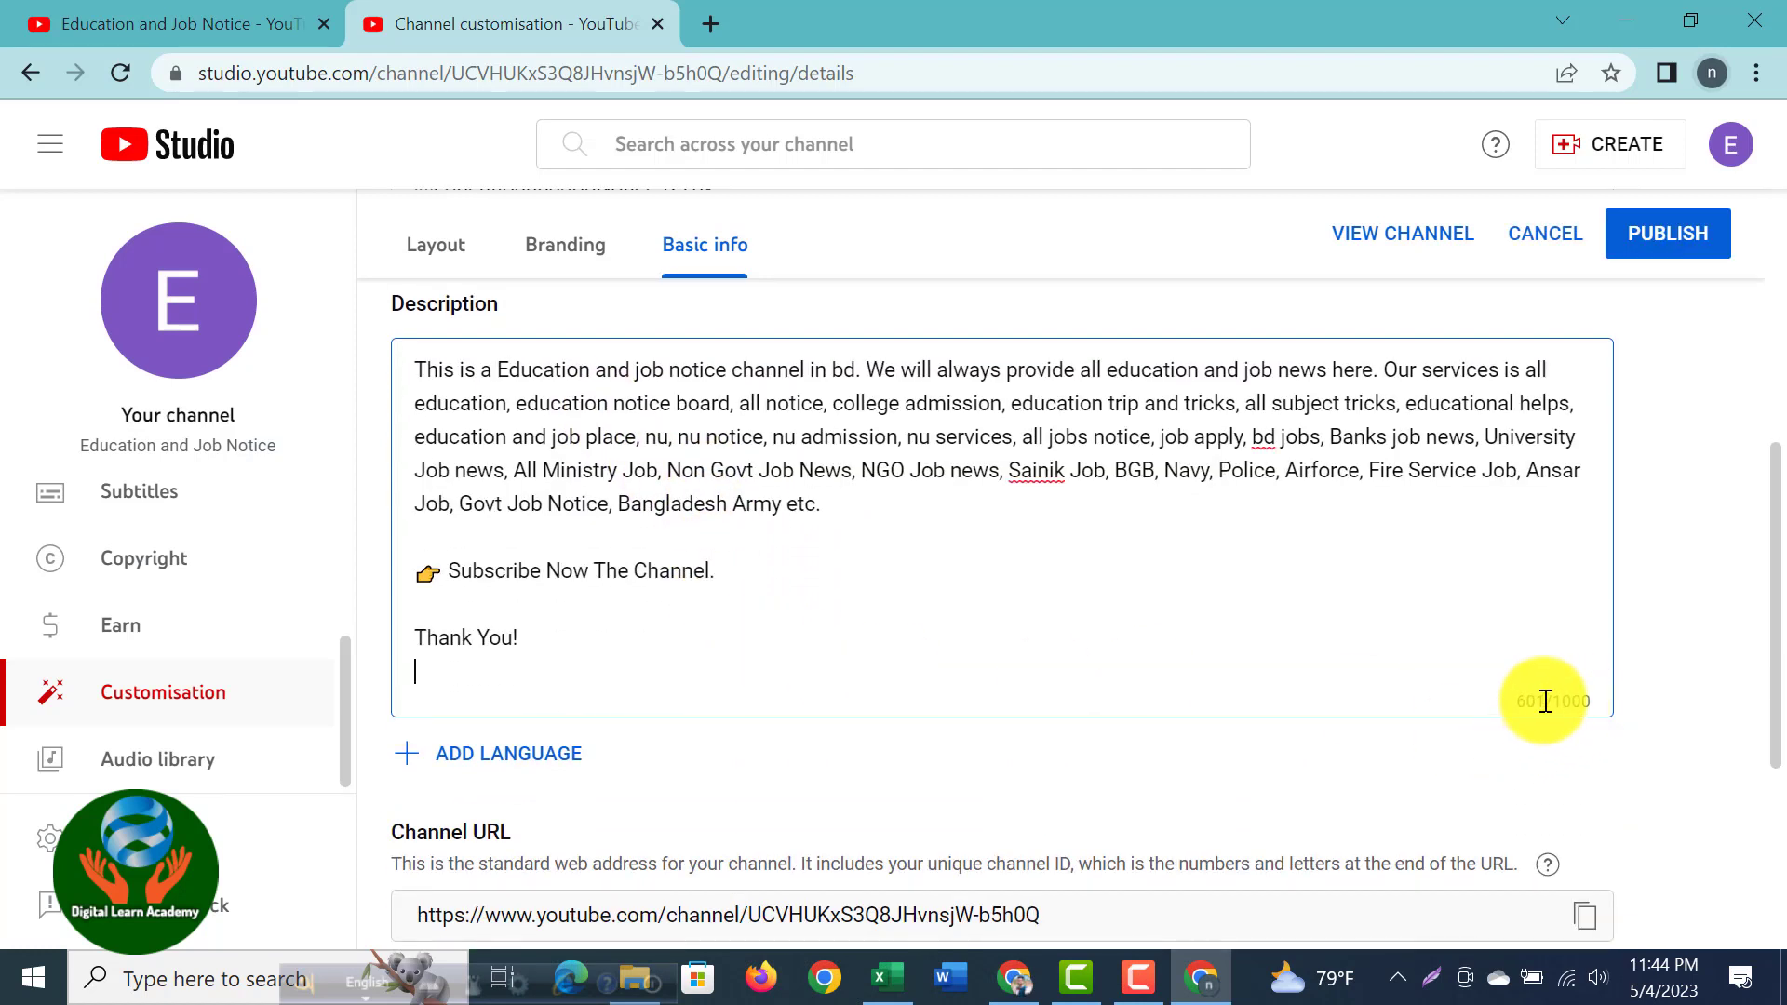
Remove the blank line after "Thank You!" at the end of the channel description.
key(BackSpace)
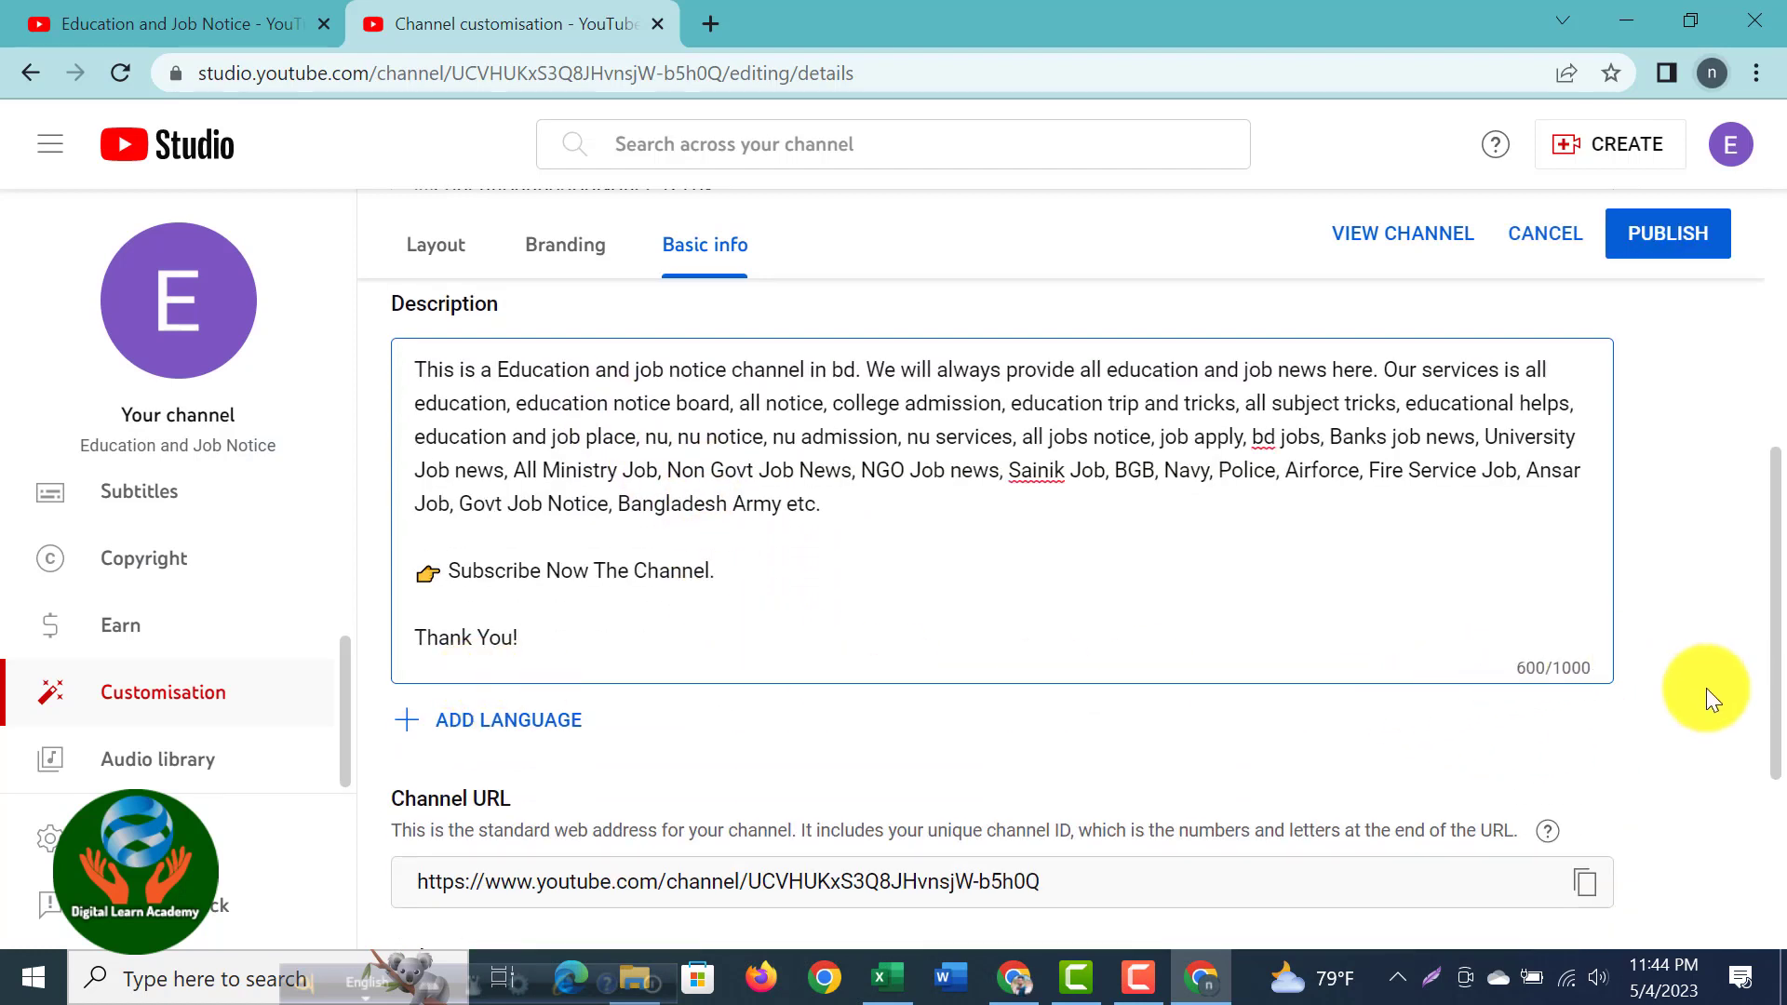
scroll(977, 550, up, 2)
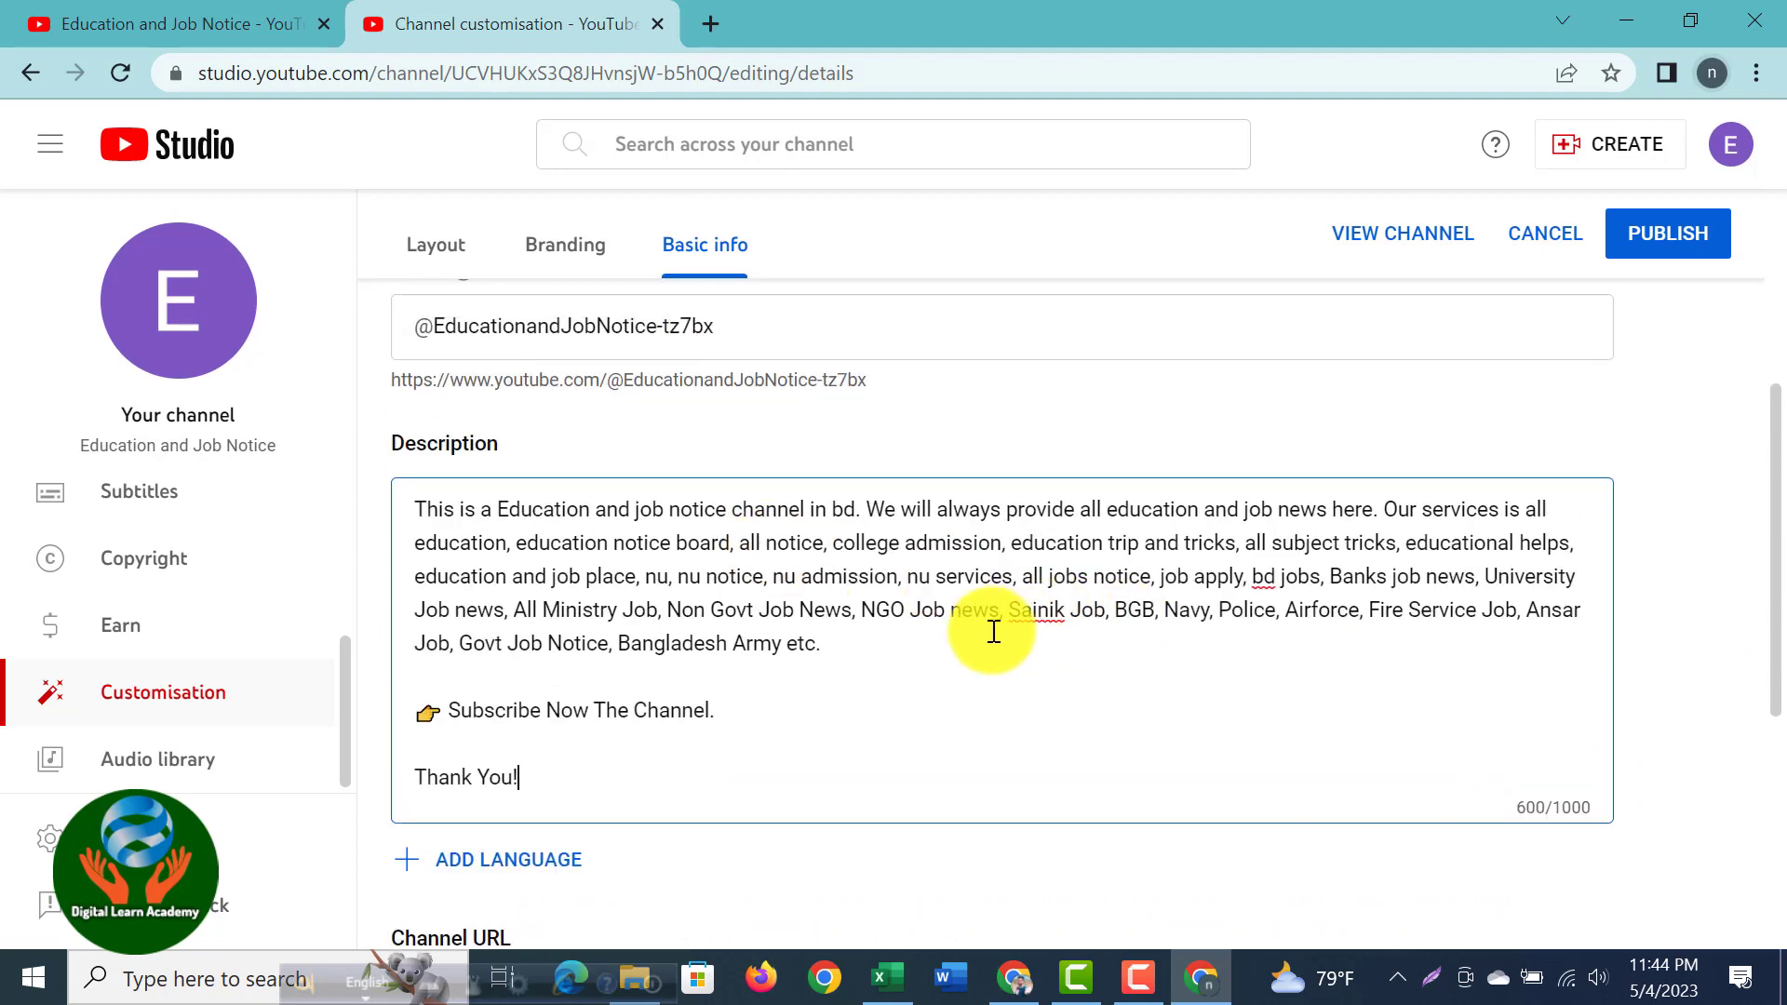
scroll(717, 672, down, 5)
Enter the business contact's email address in the contact info and publish the channel's basic info changes.
click(642, 887)
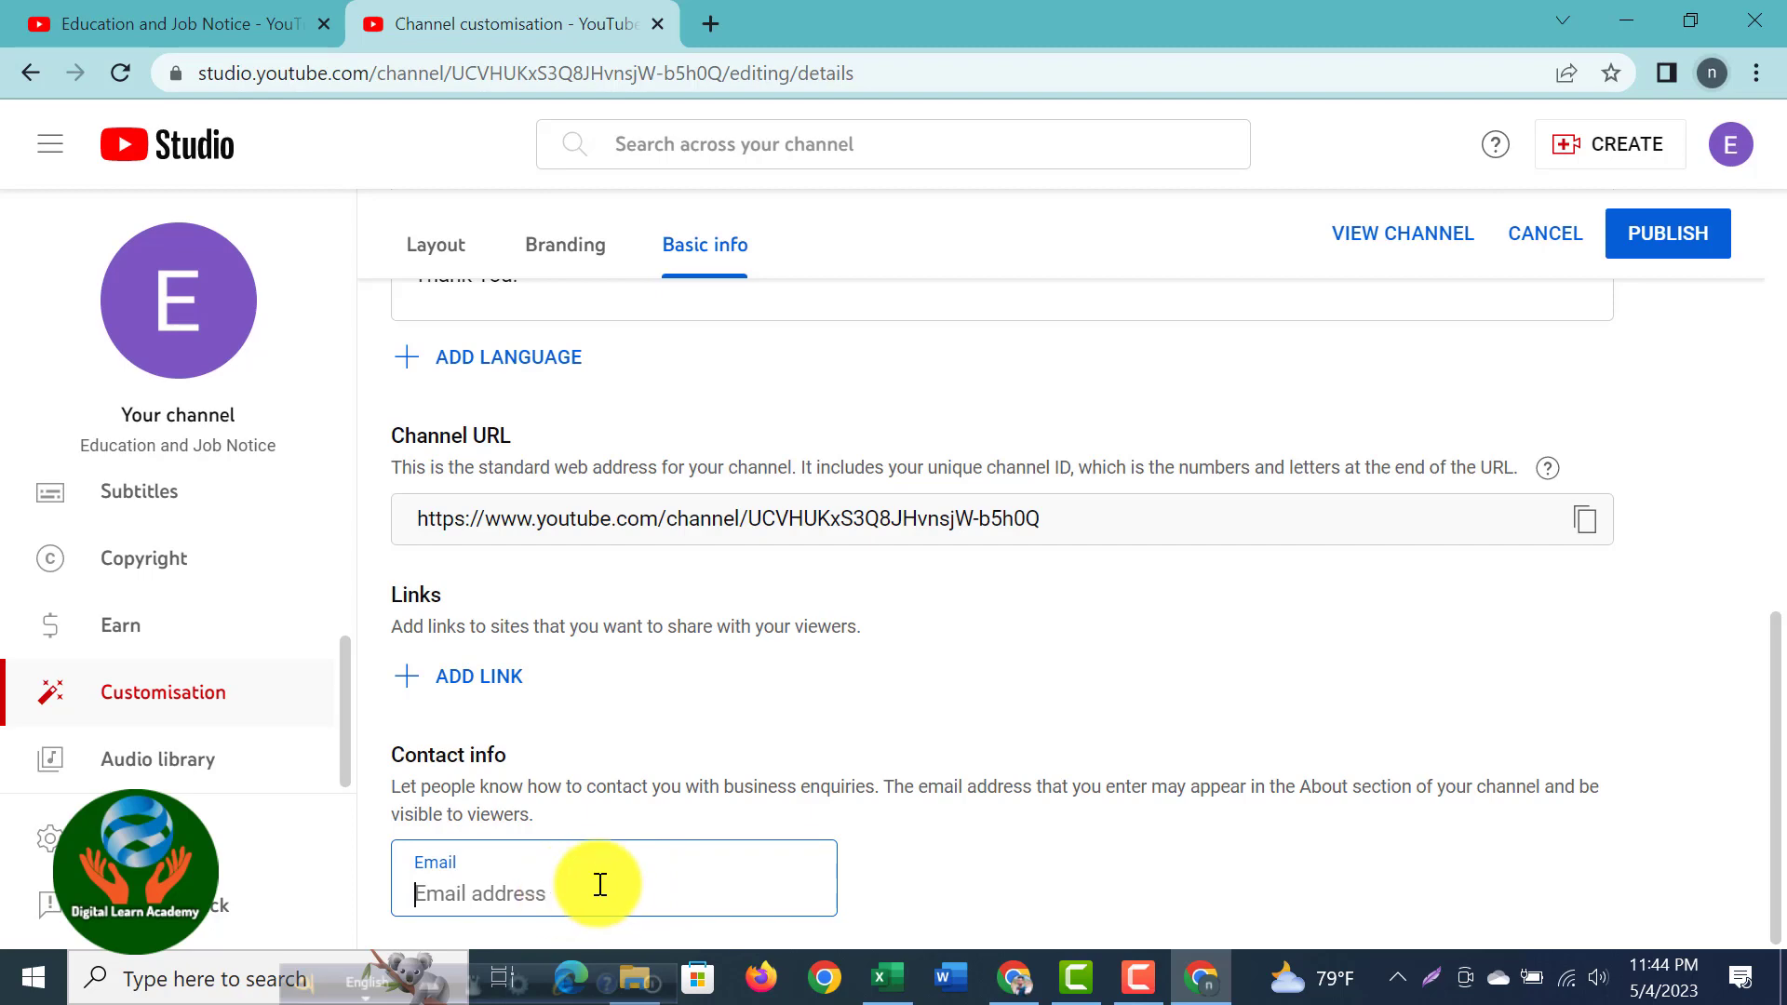
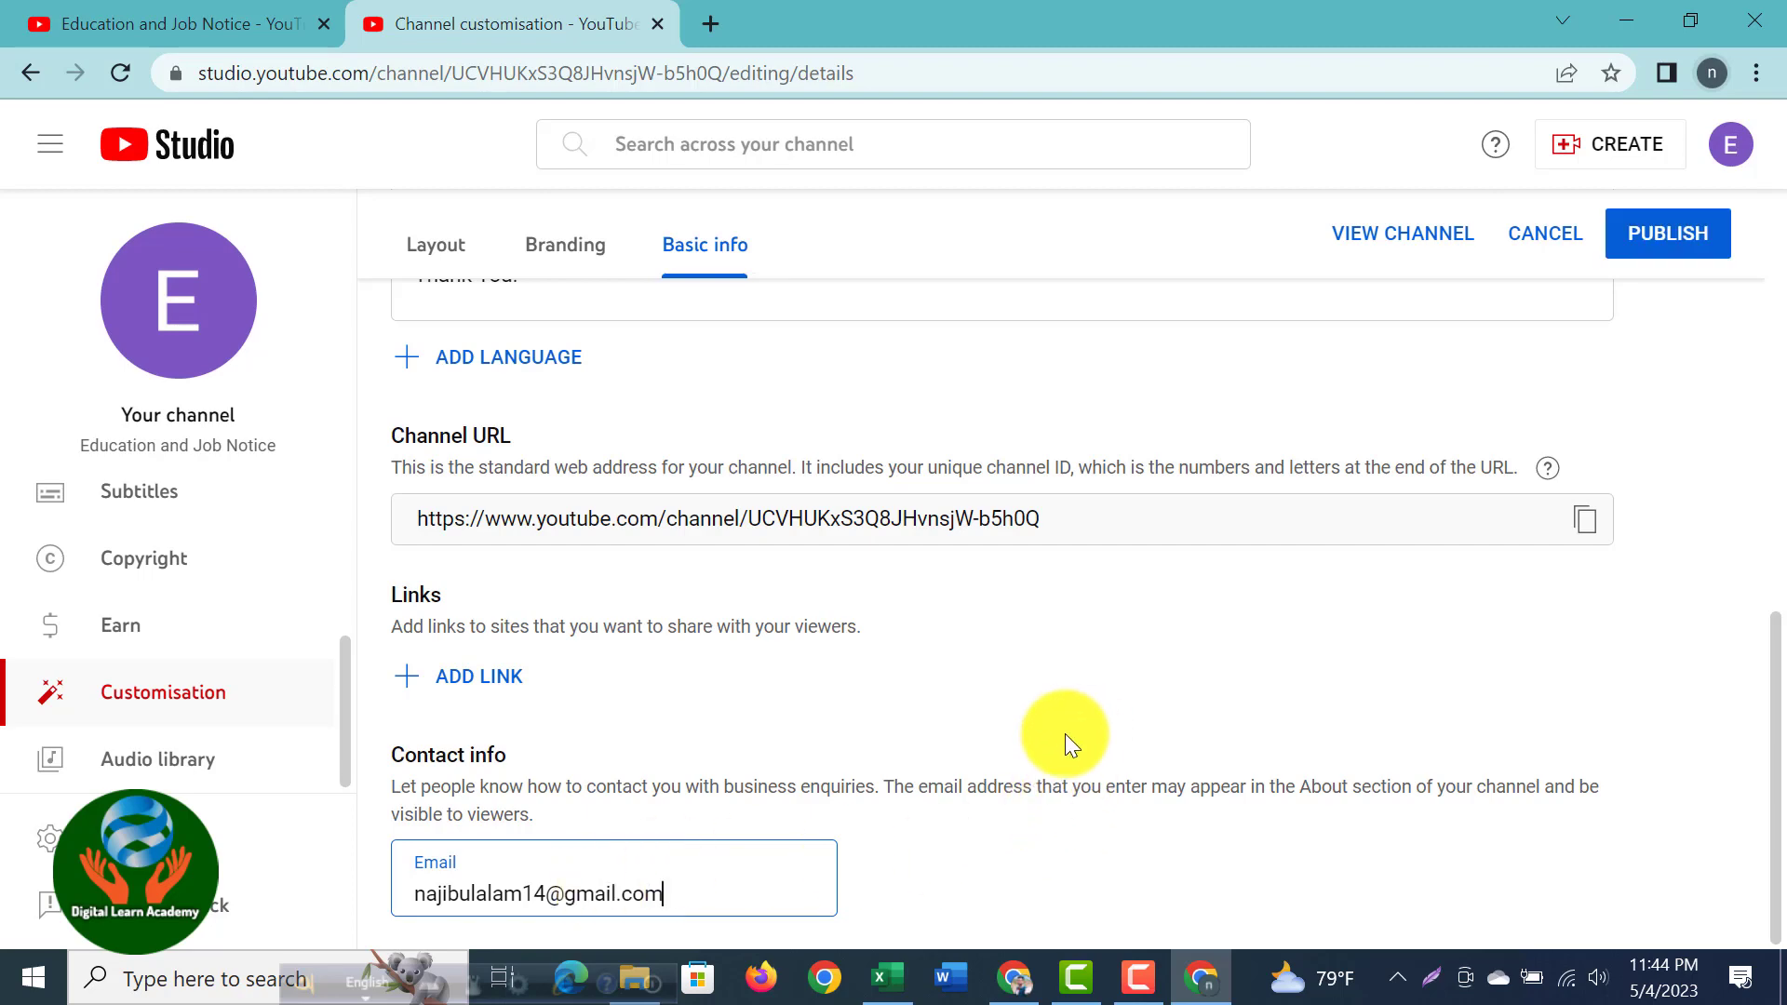
scroll(1064, 734, up, 15)
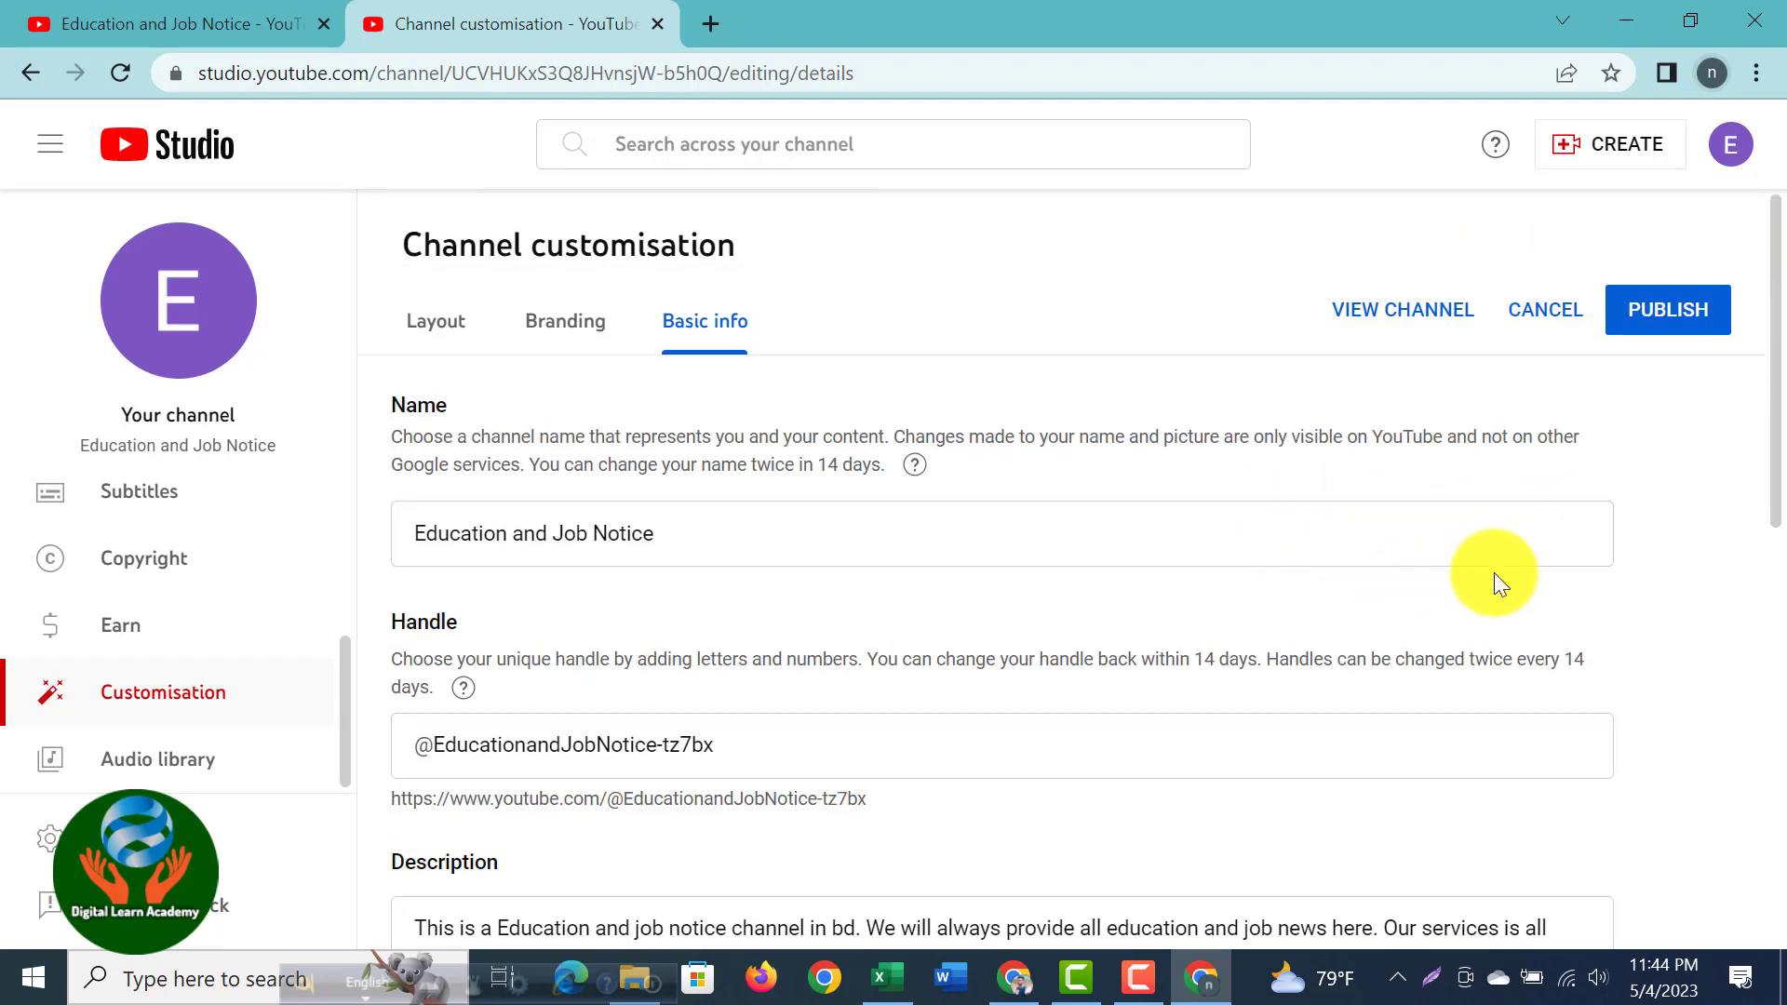
click(1657, 314)
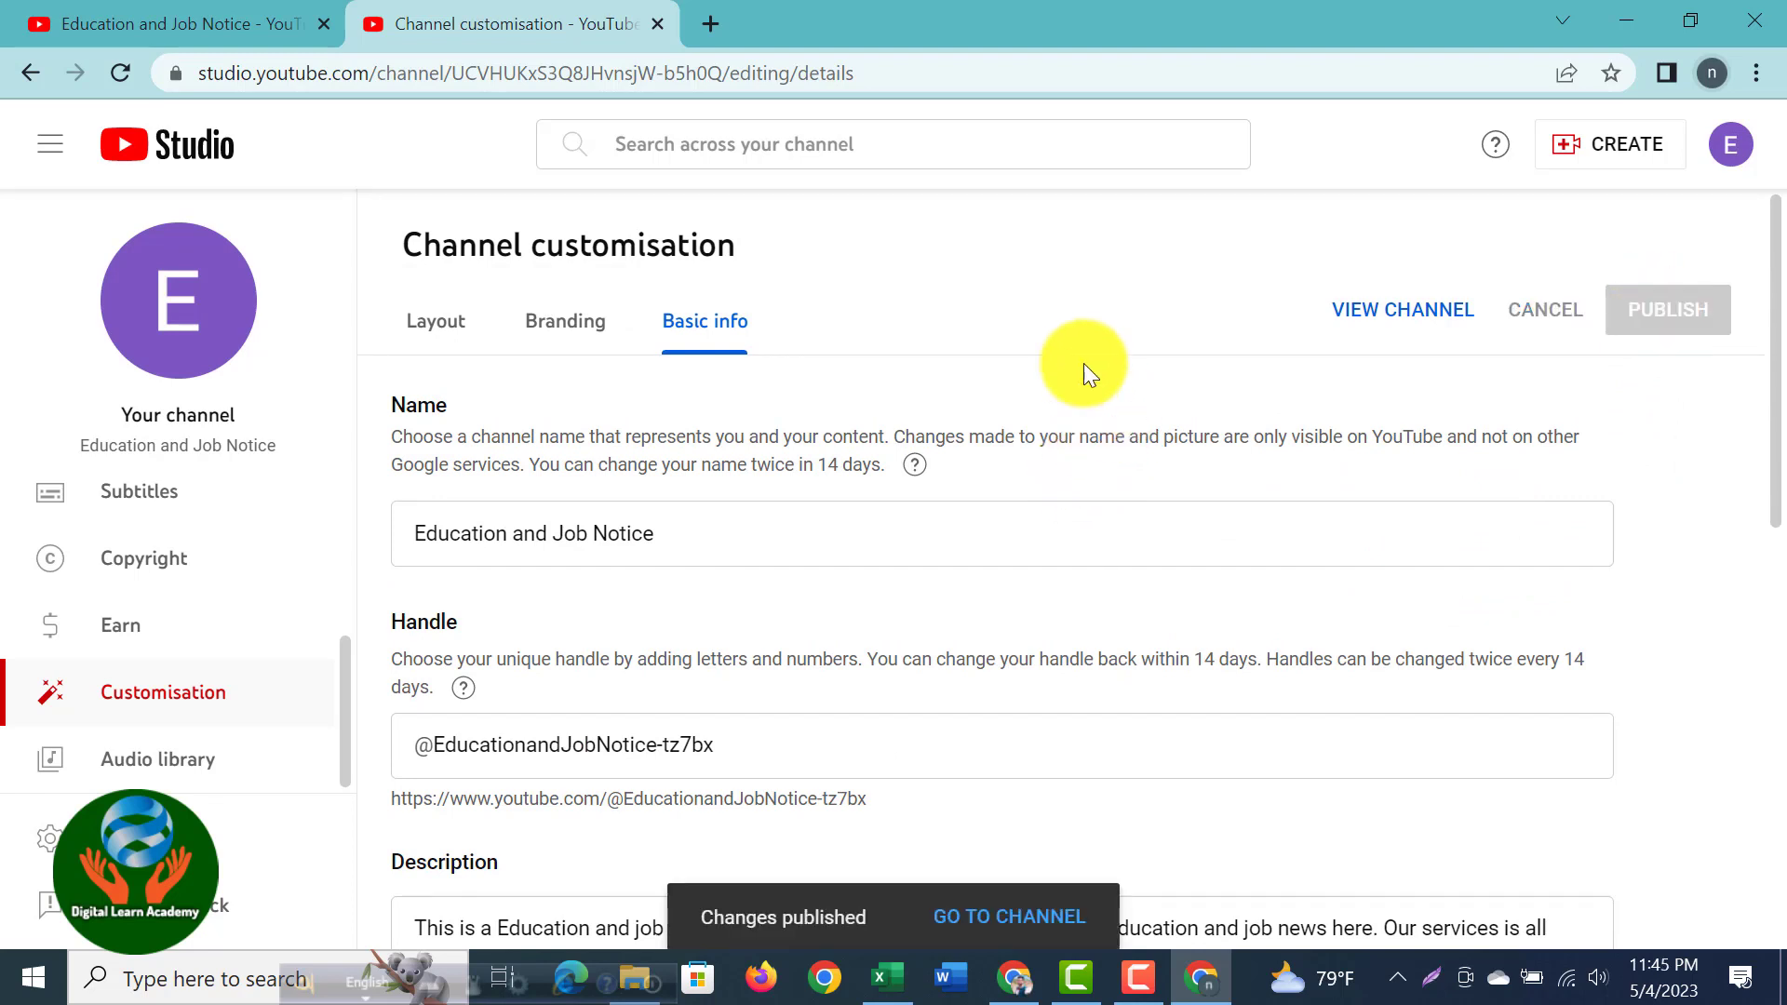
View the Education and Job Notice channel page on YouTube and return to YouTube Studio.
click(1730, 144)
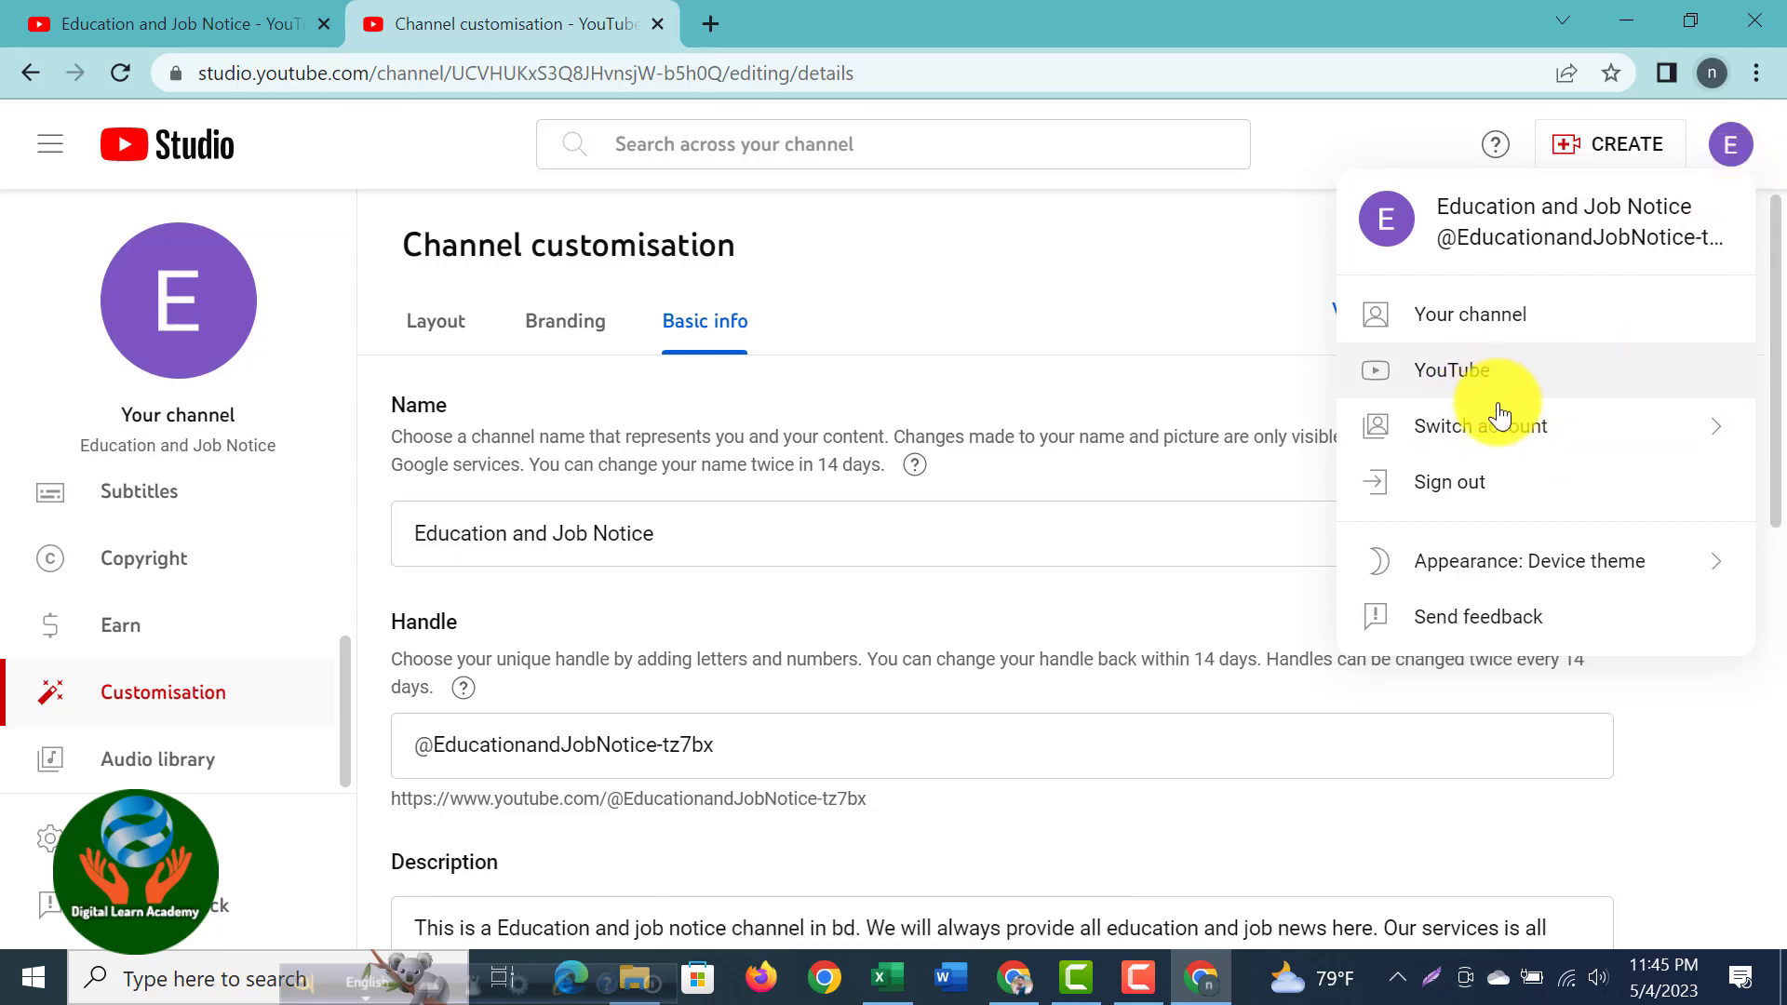
click(1519, 328)
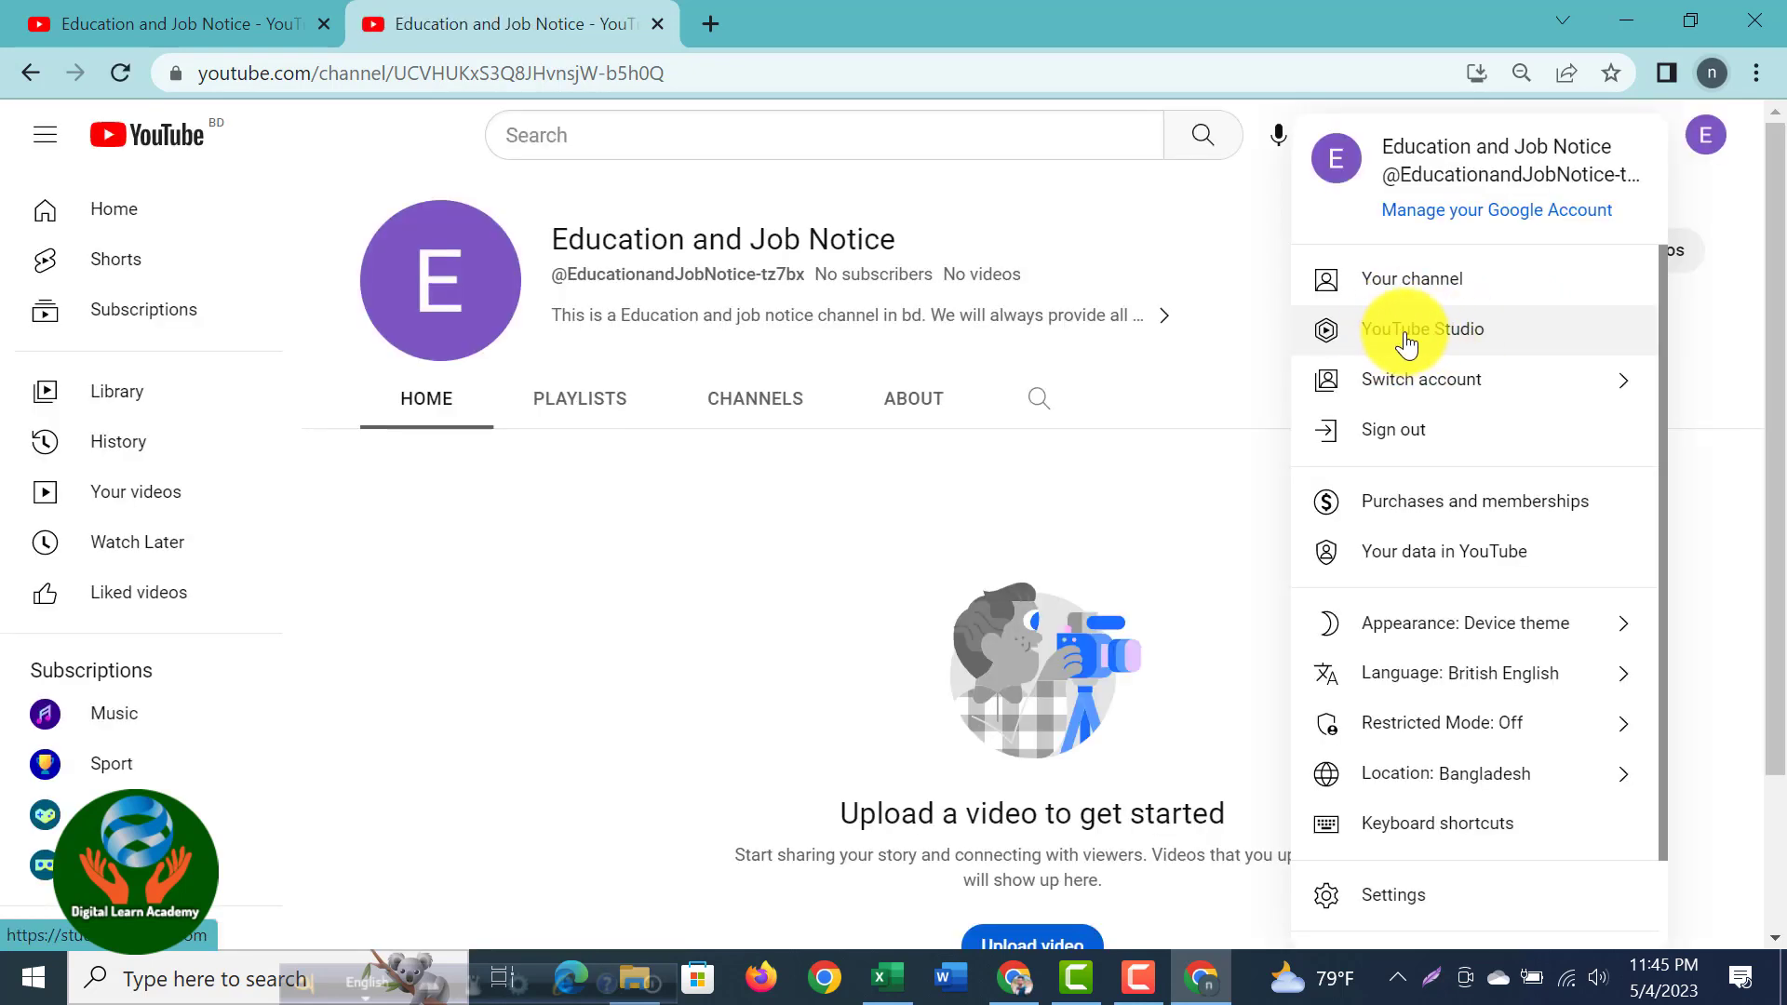
click(1396, 335)
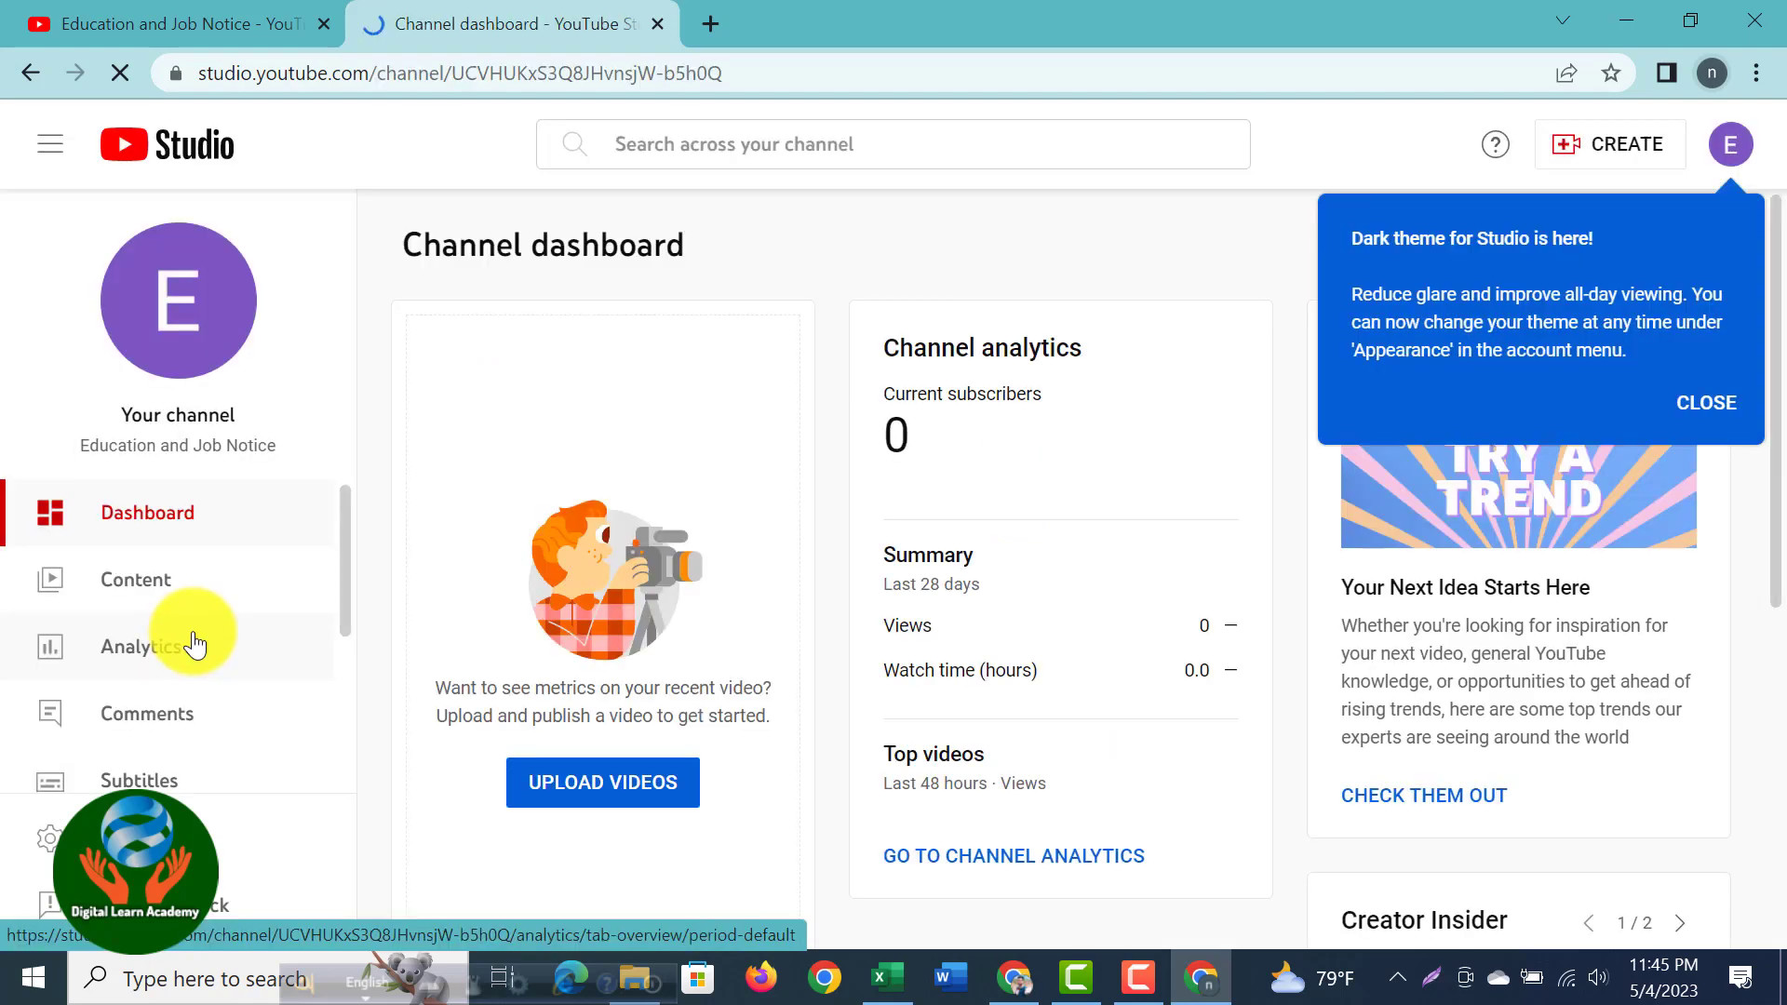
Open the channel's basic info in the Studio settings and set the country of residence to Bangladesh.
scroll(177, 623, down, 3)
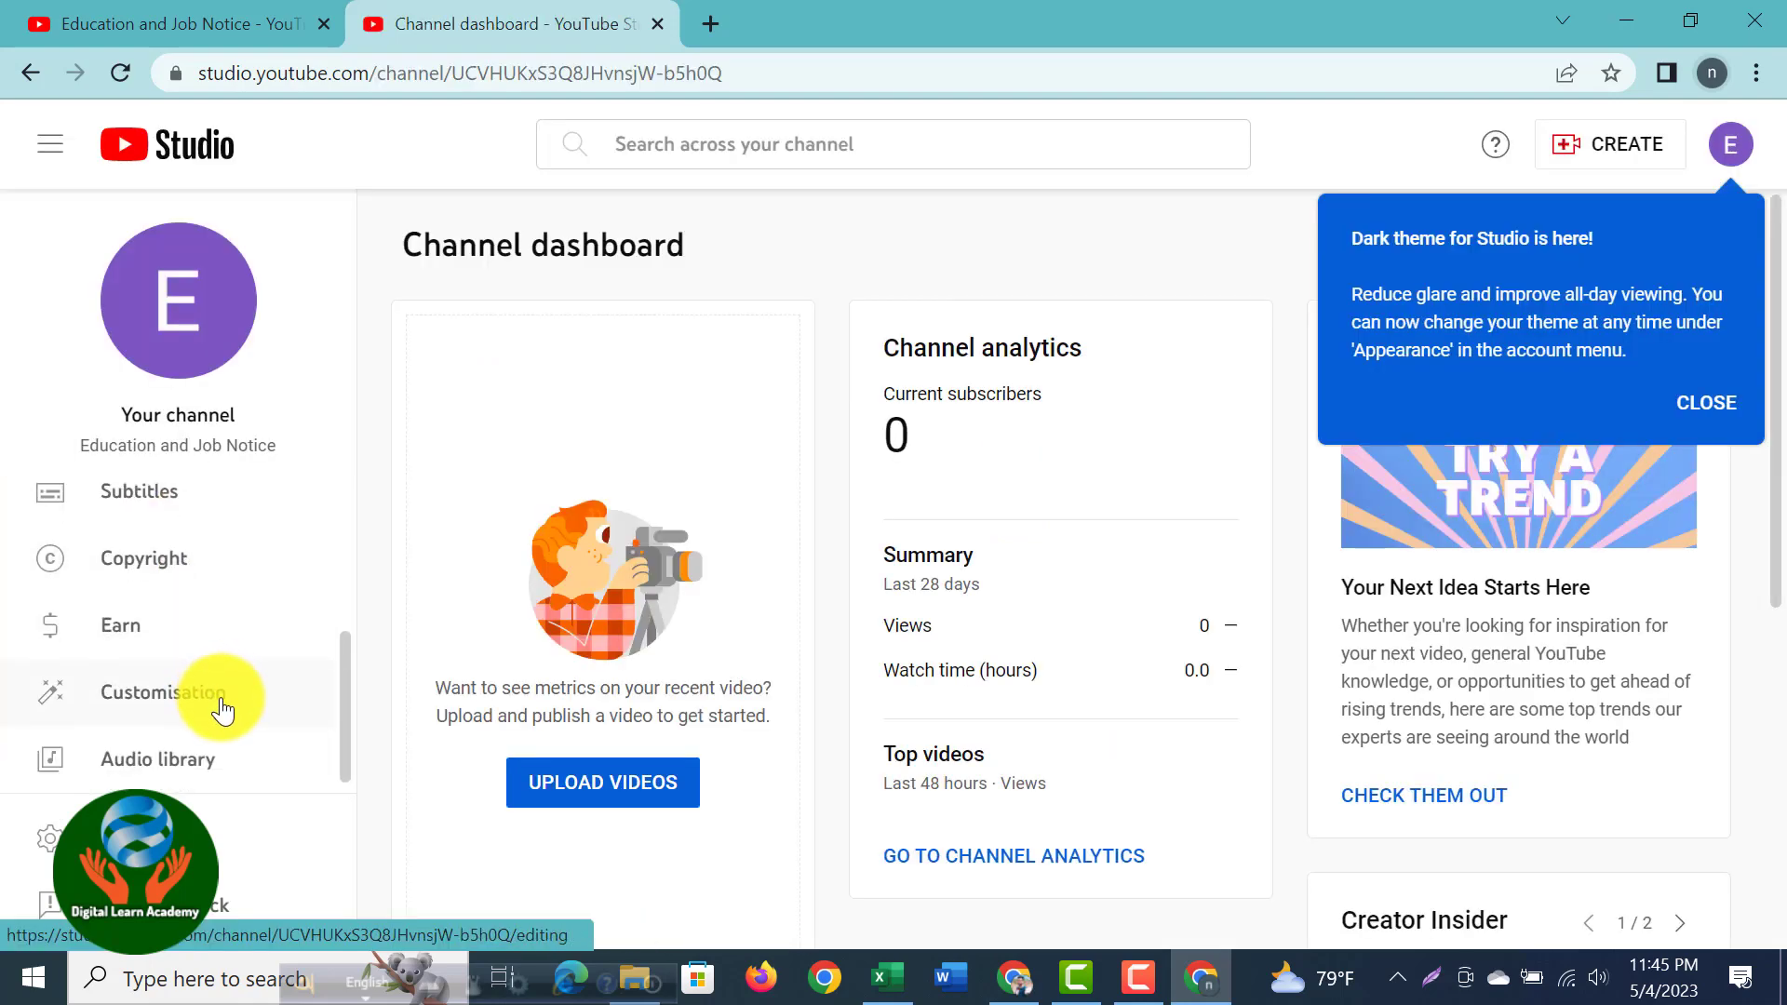
click(112, 838)
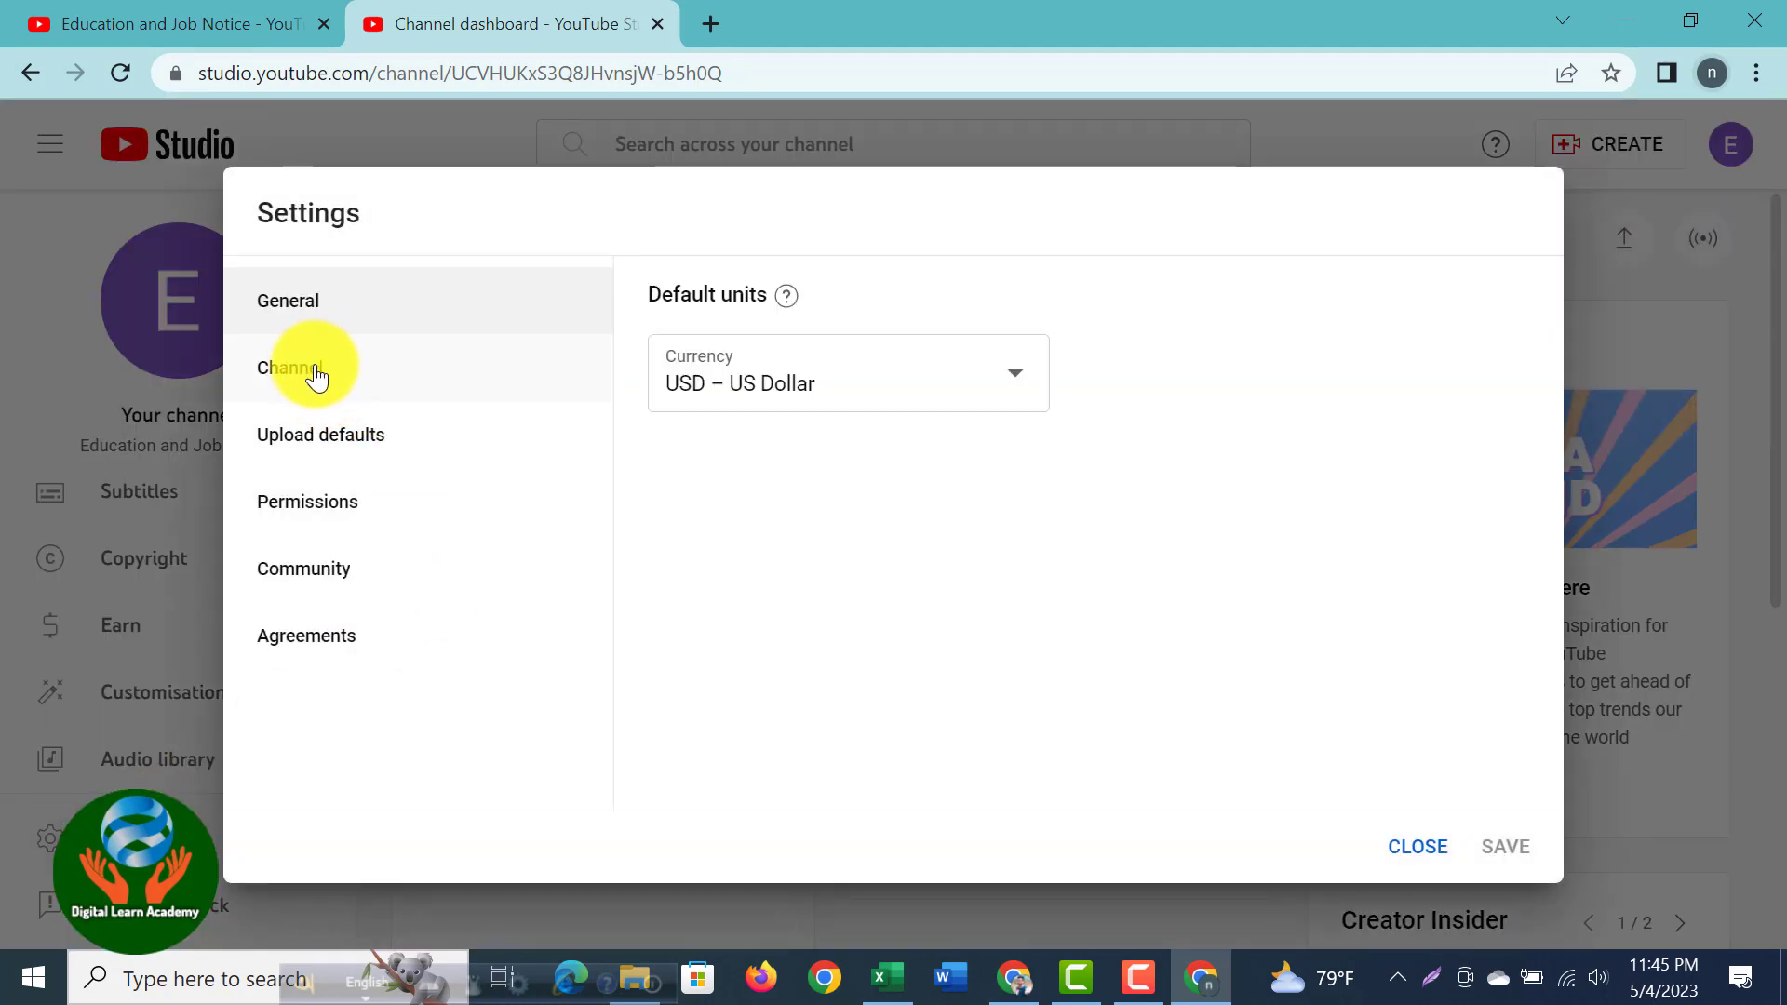
click(321, 373)
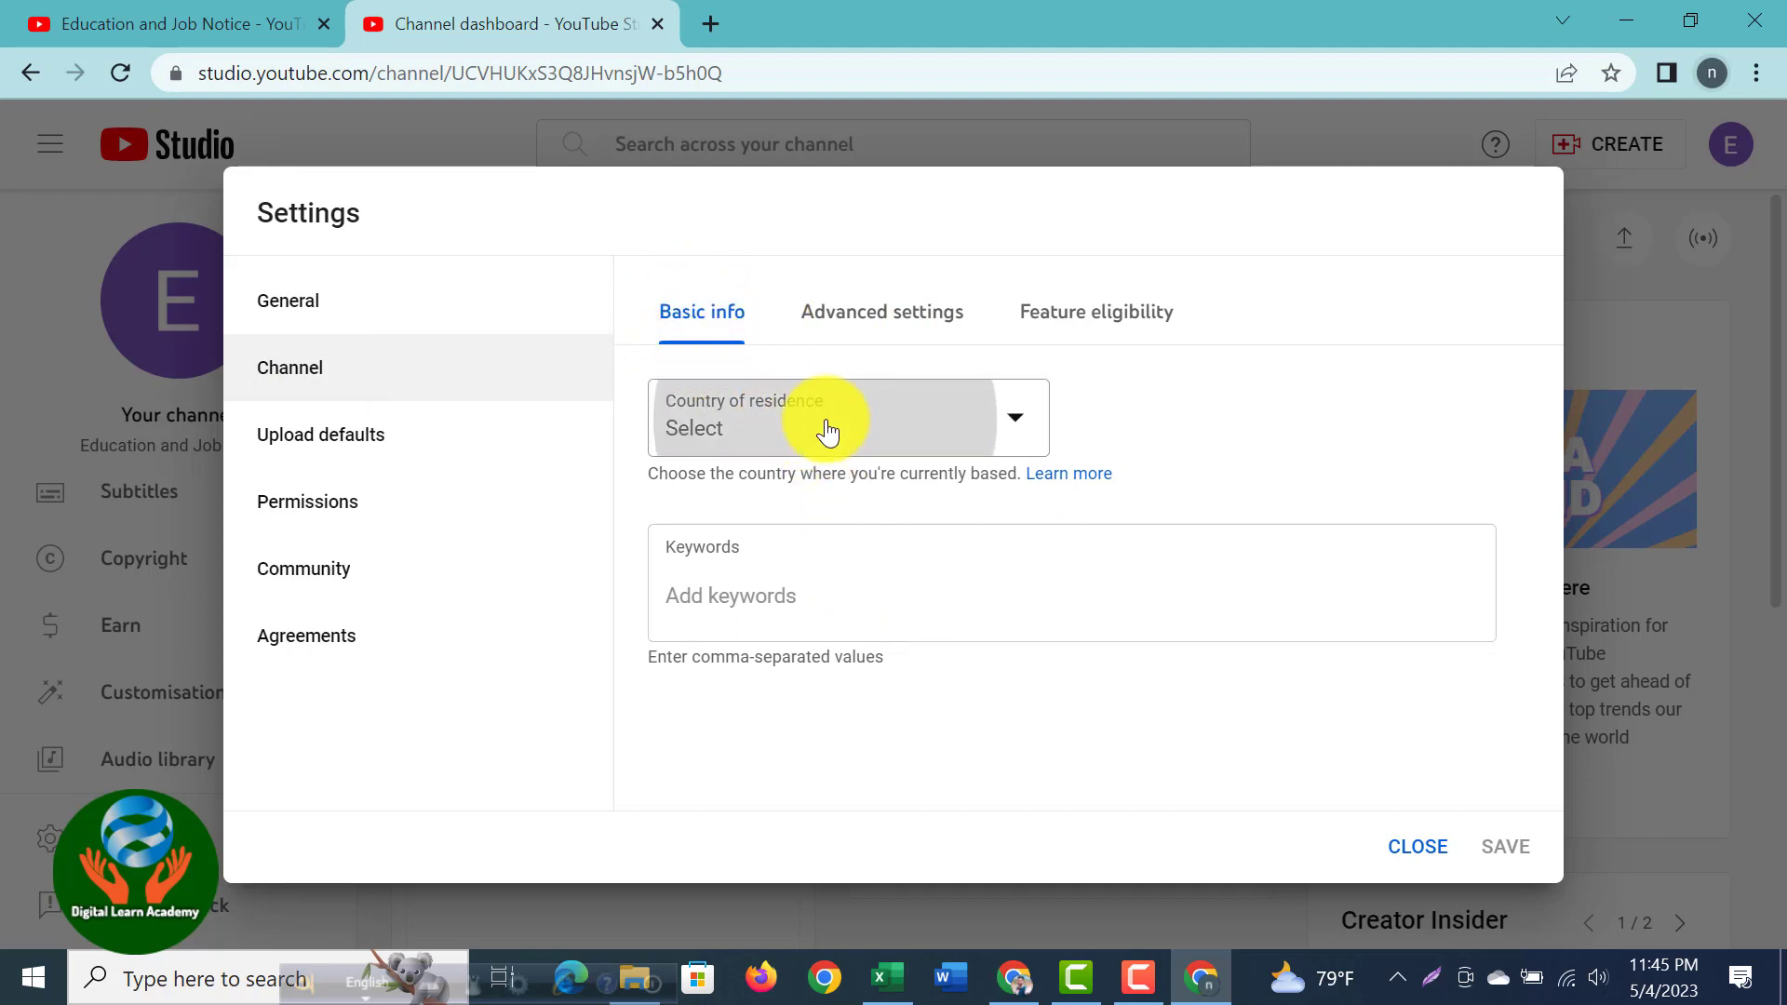
click(875, 434)
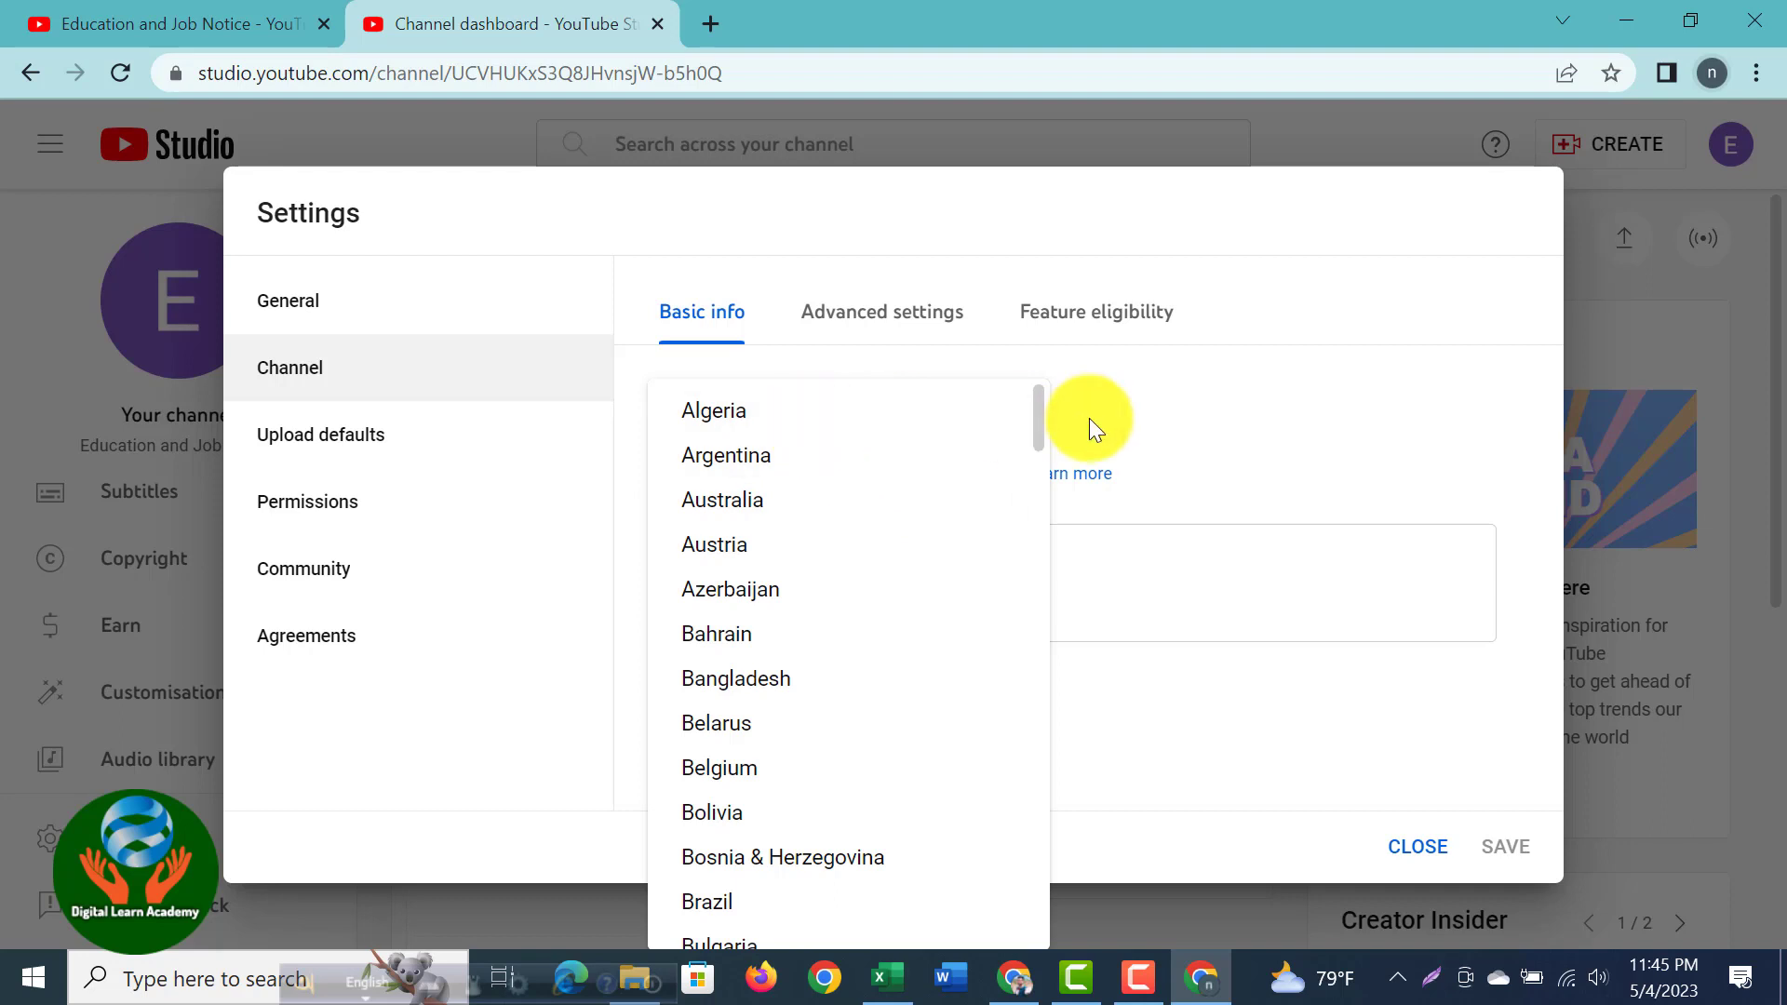
scroll(834, 797, down, 1)
scroll(834, 797, down, 2)
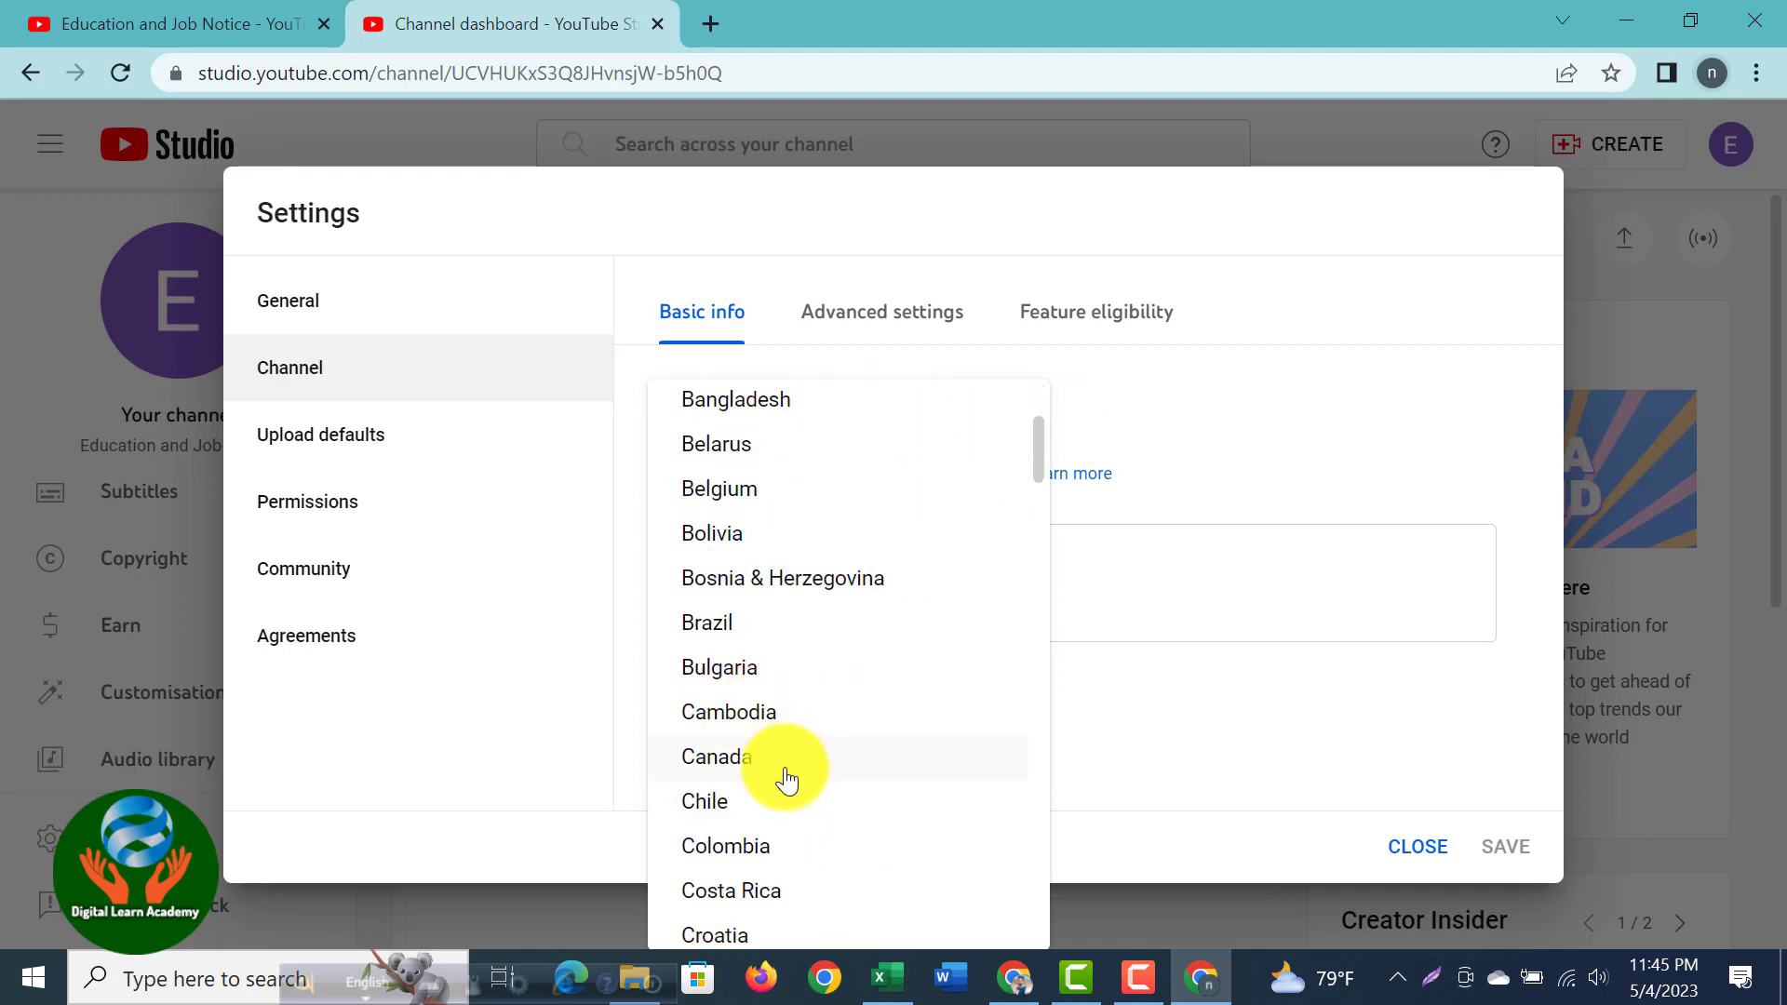
scroll(786, 770, down, 3)
scroll(784, 435, up, 3)
click(778, 402)
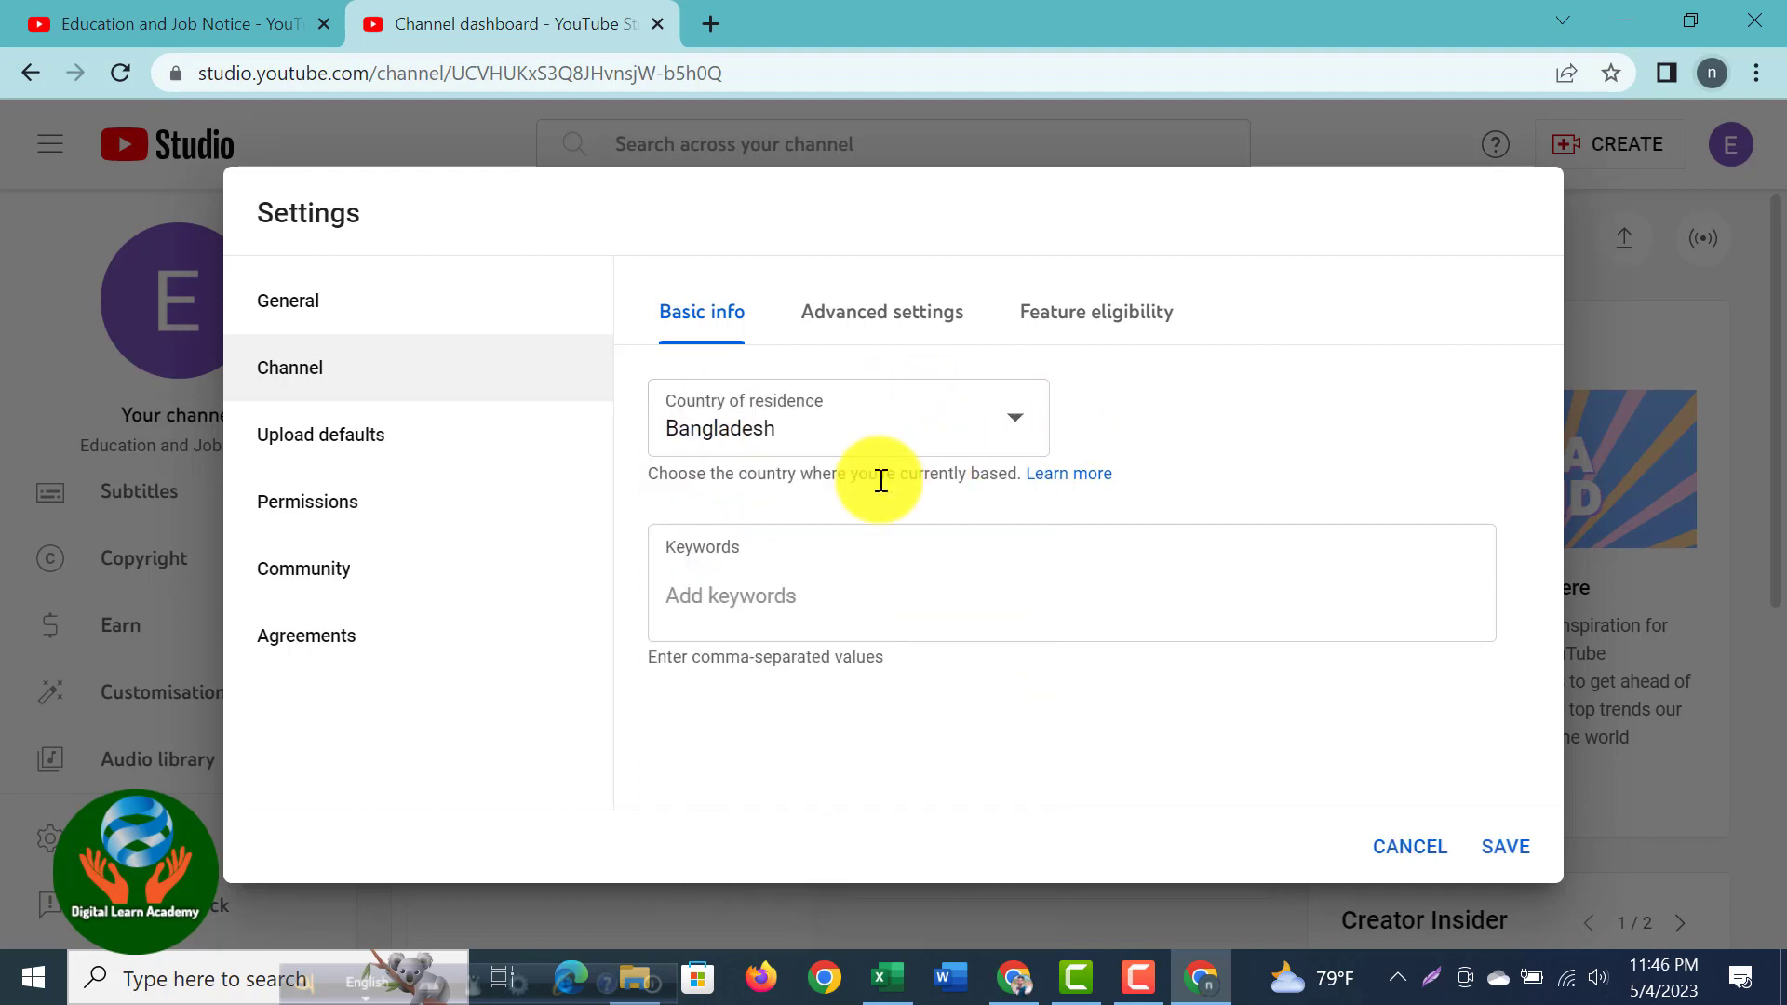
Copy the educational channel's keyword list from the Channel Setup document and paste it as the channel keywords in the Studio settings.
click(771, 584)
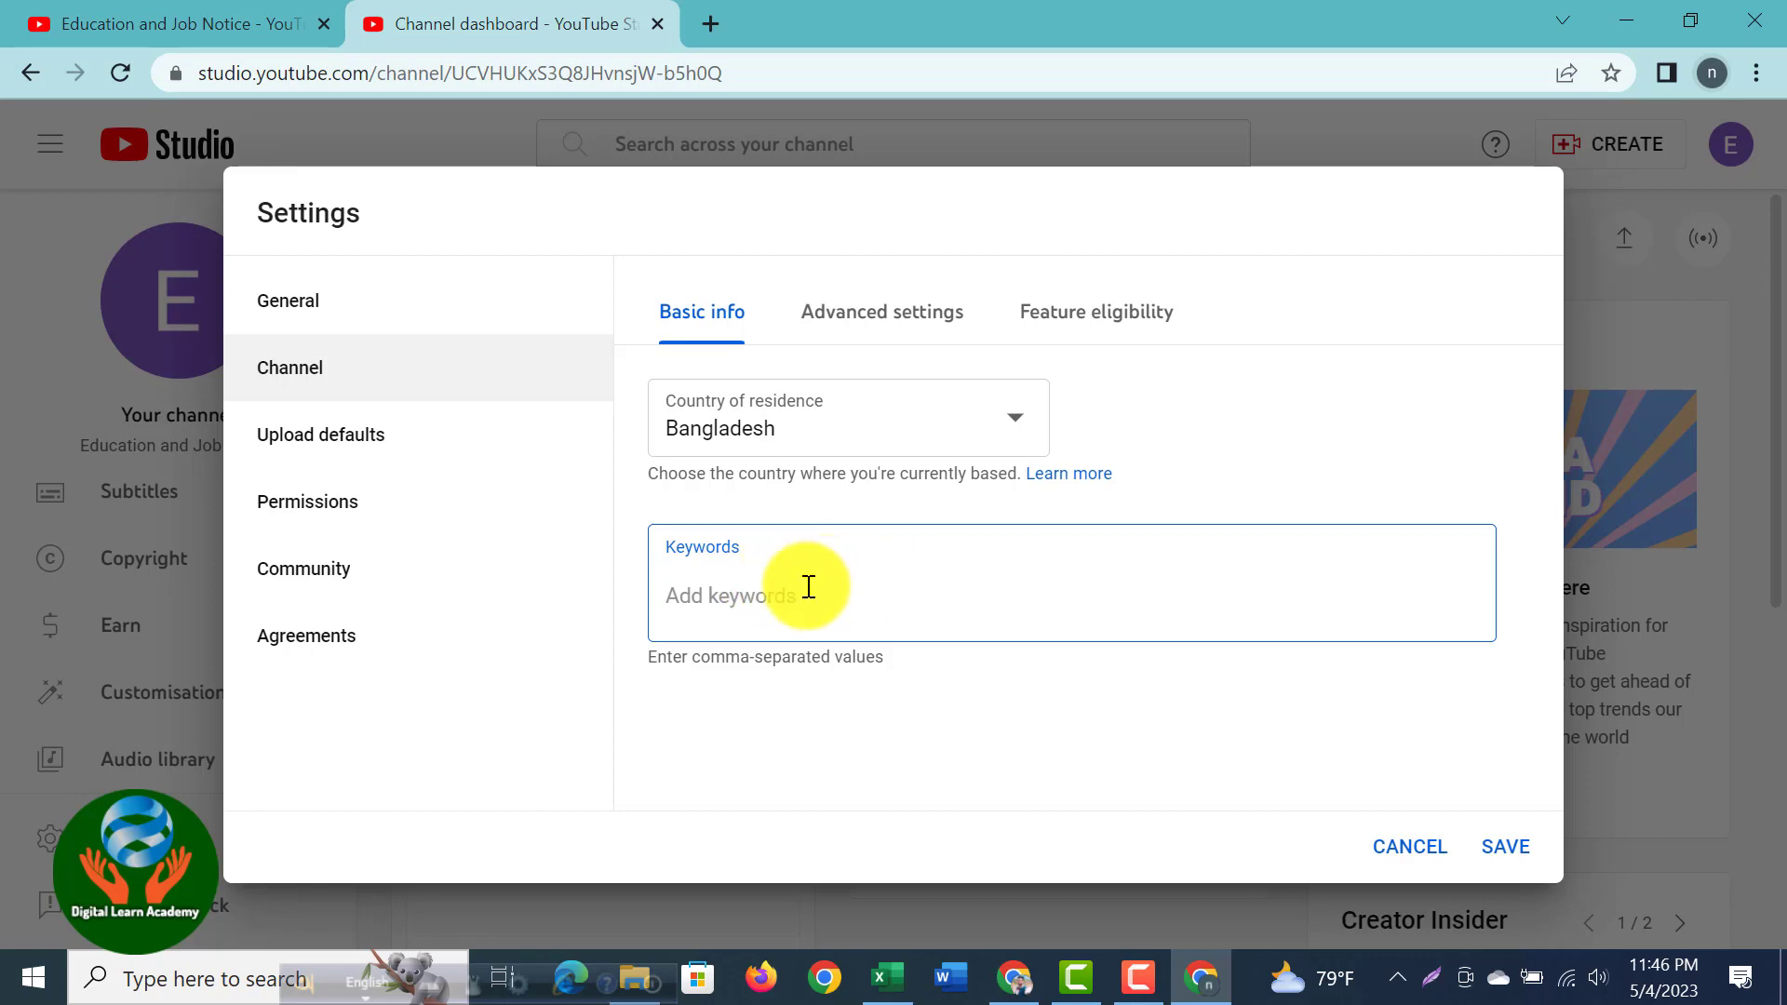
click(1024, 976)
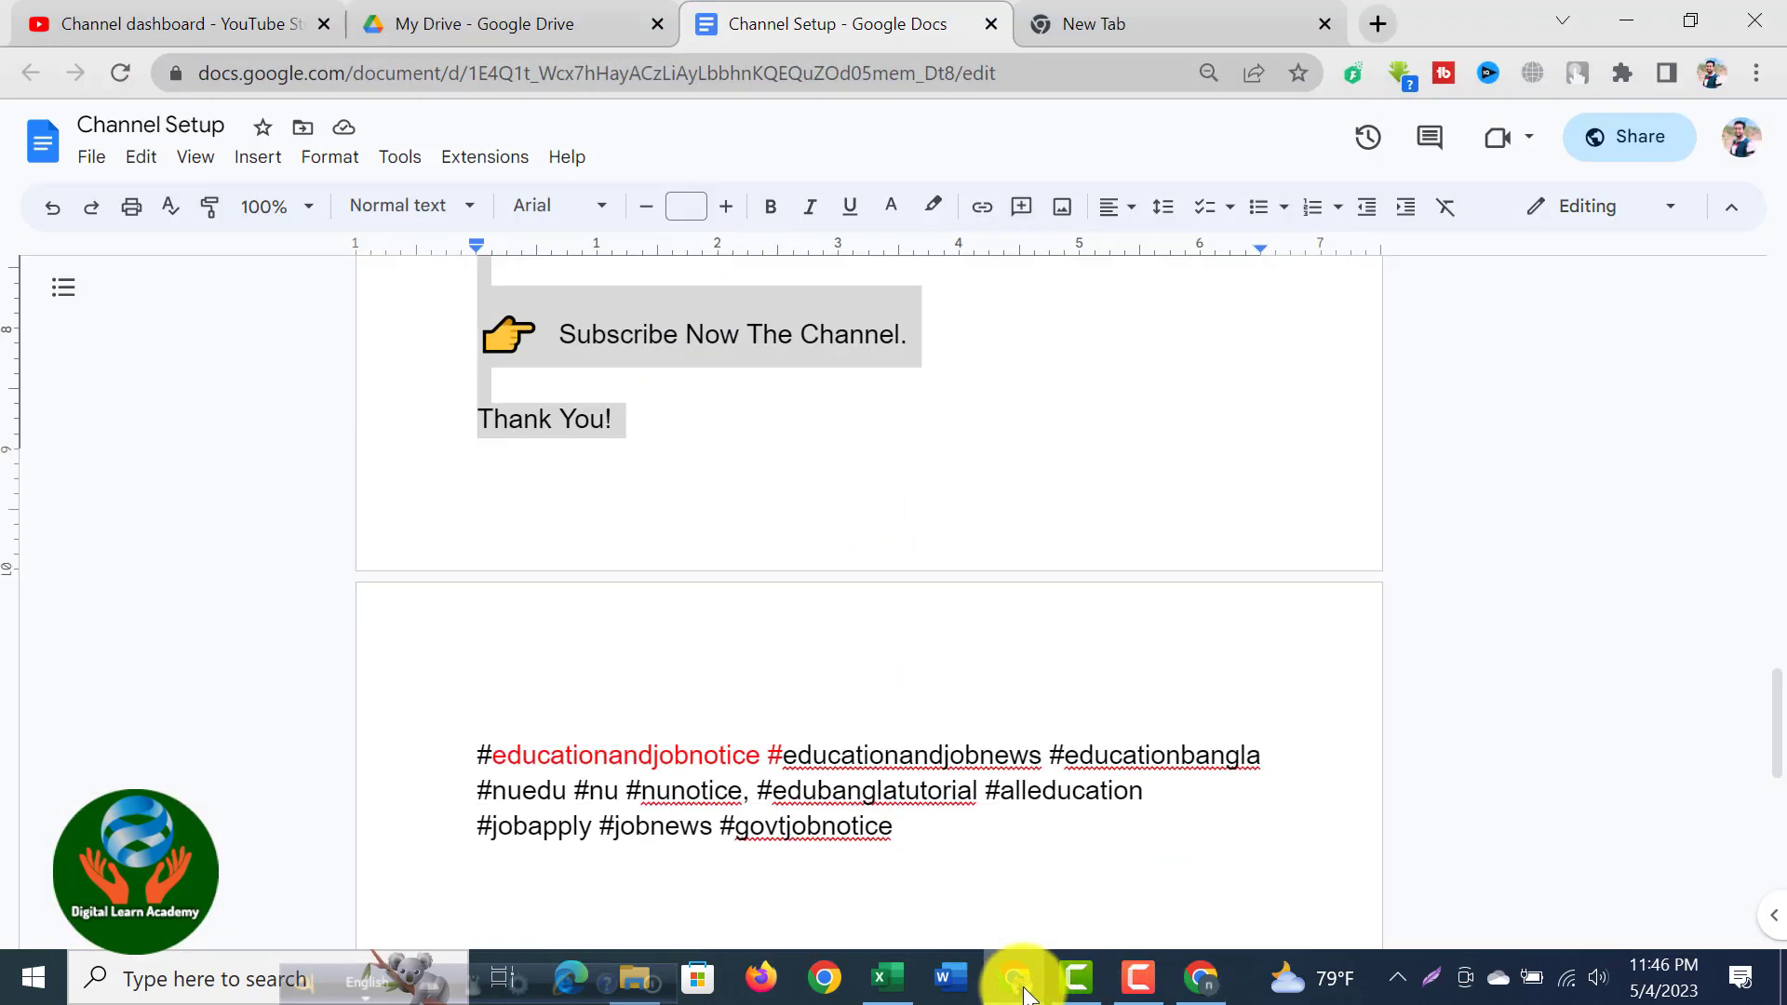
scroll(712, 607, up, 10)
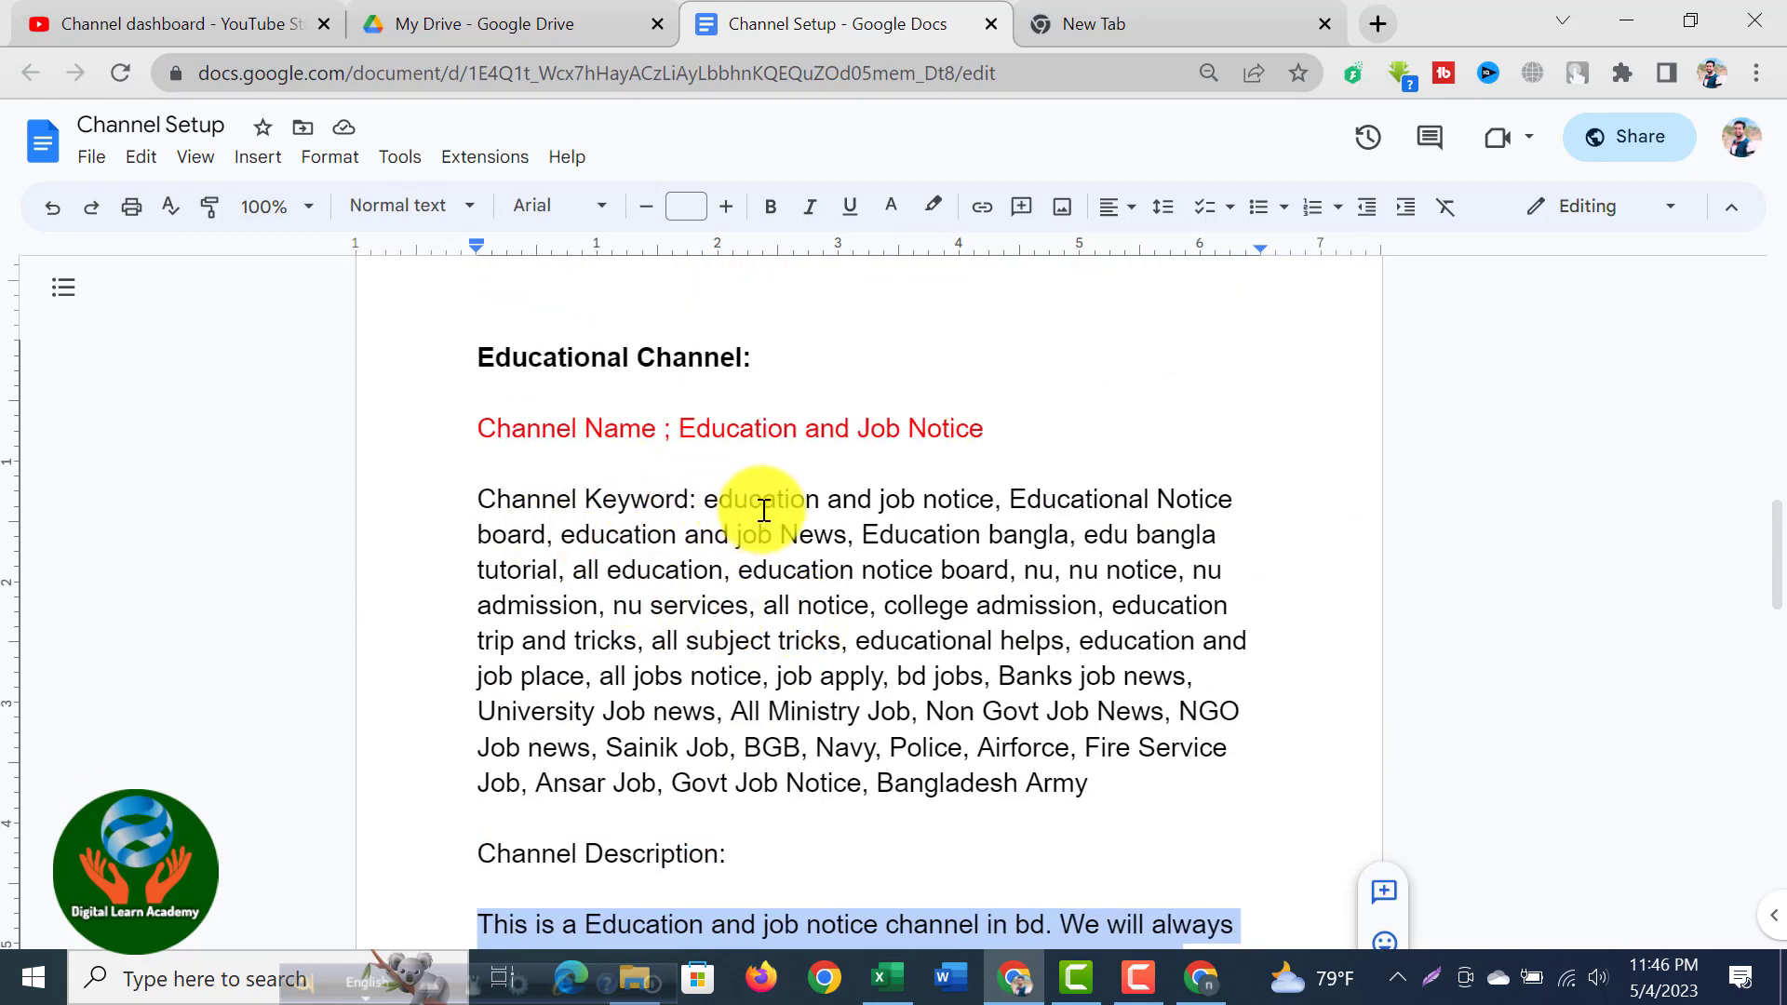
scroll(759, 508, up, 15)
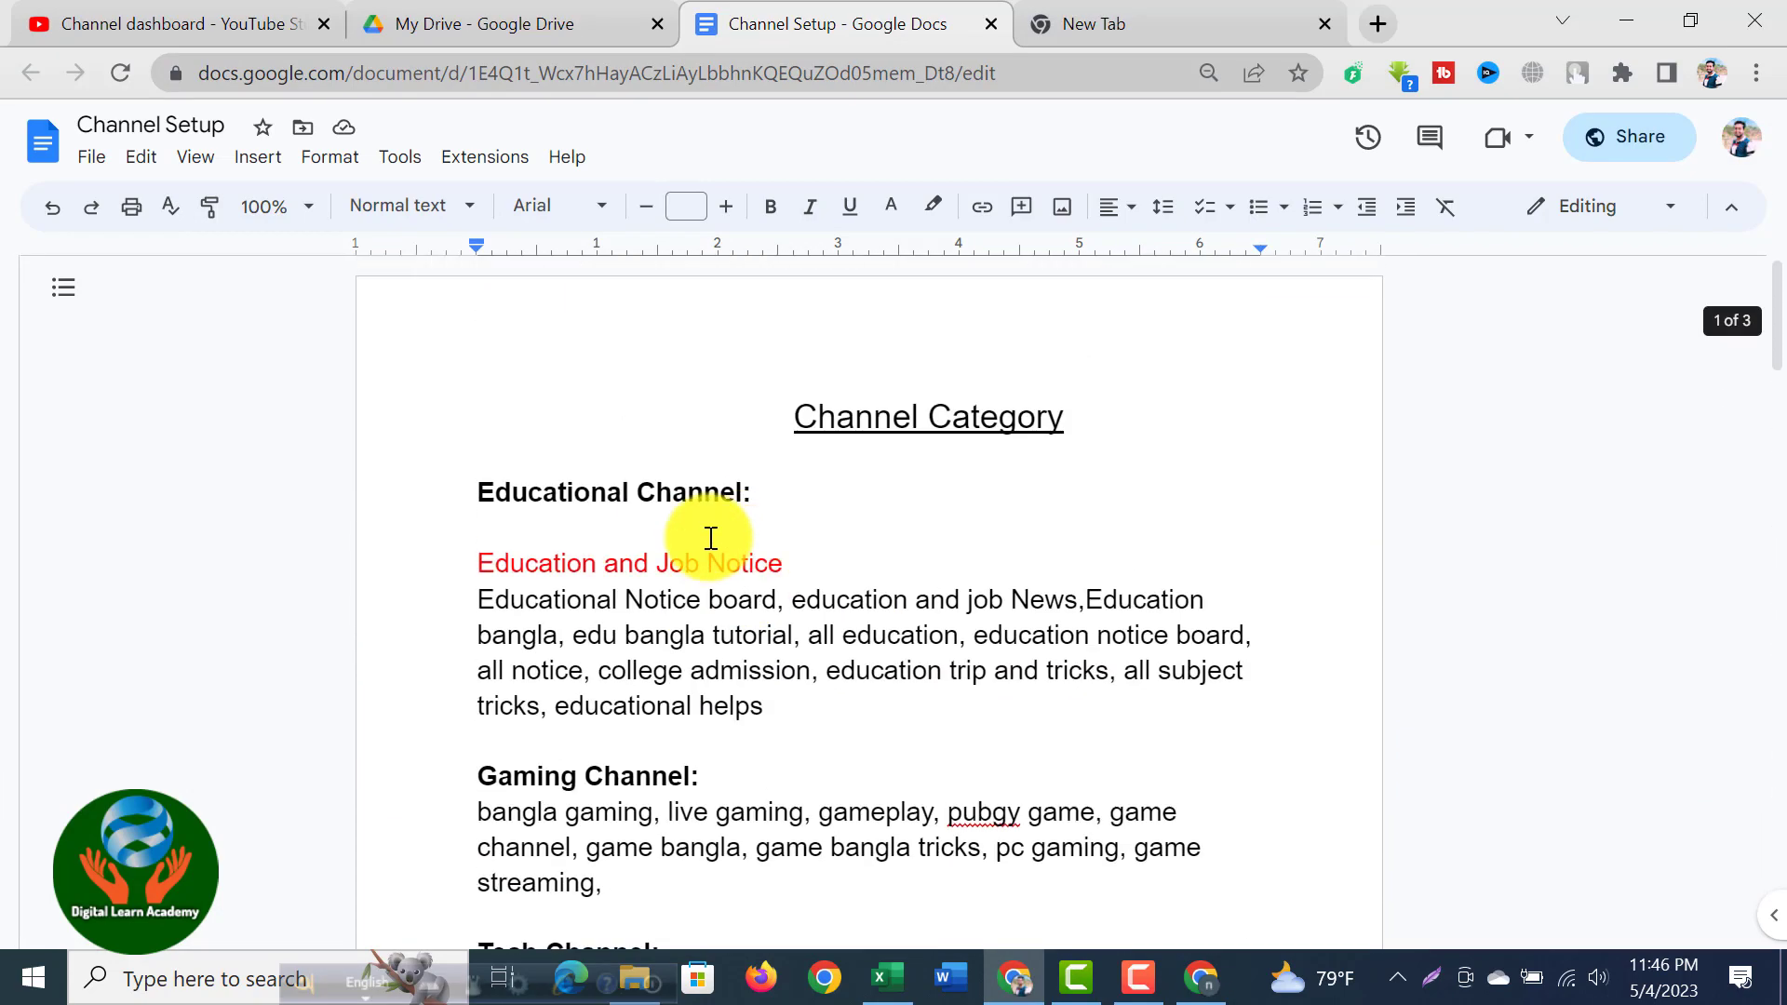
scroll(707, 540, down, 15)
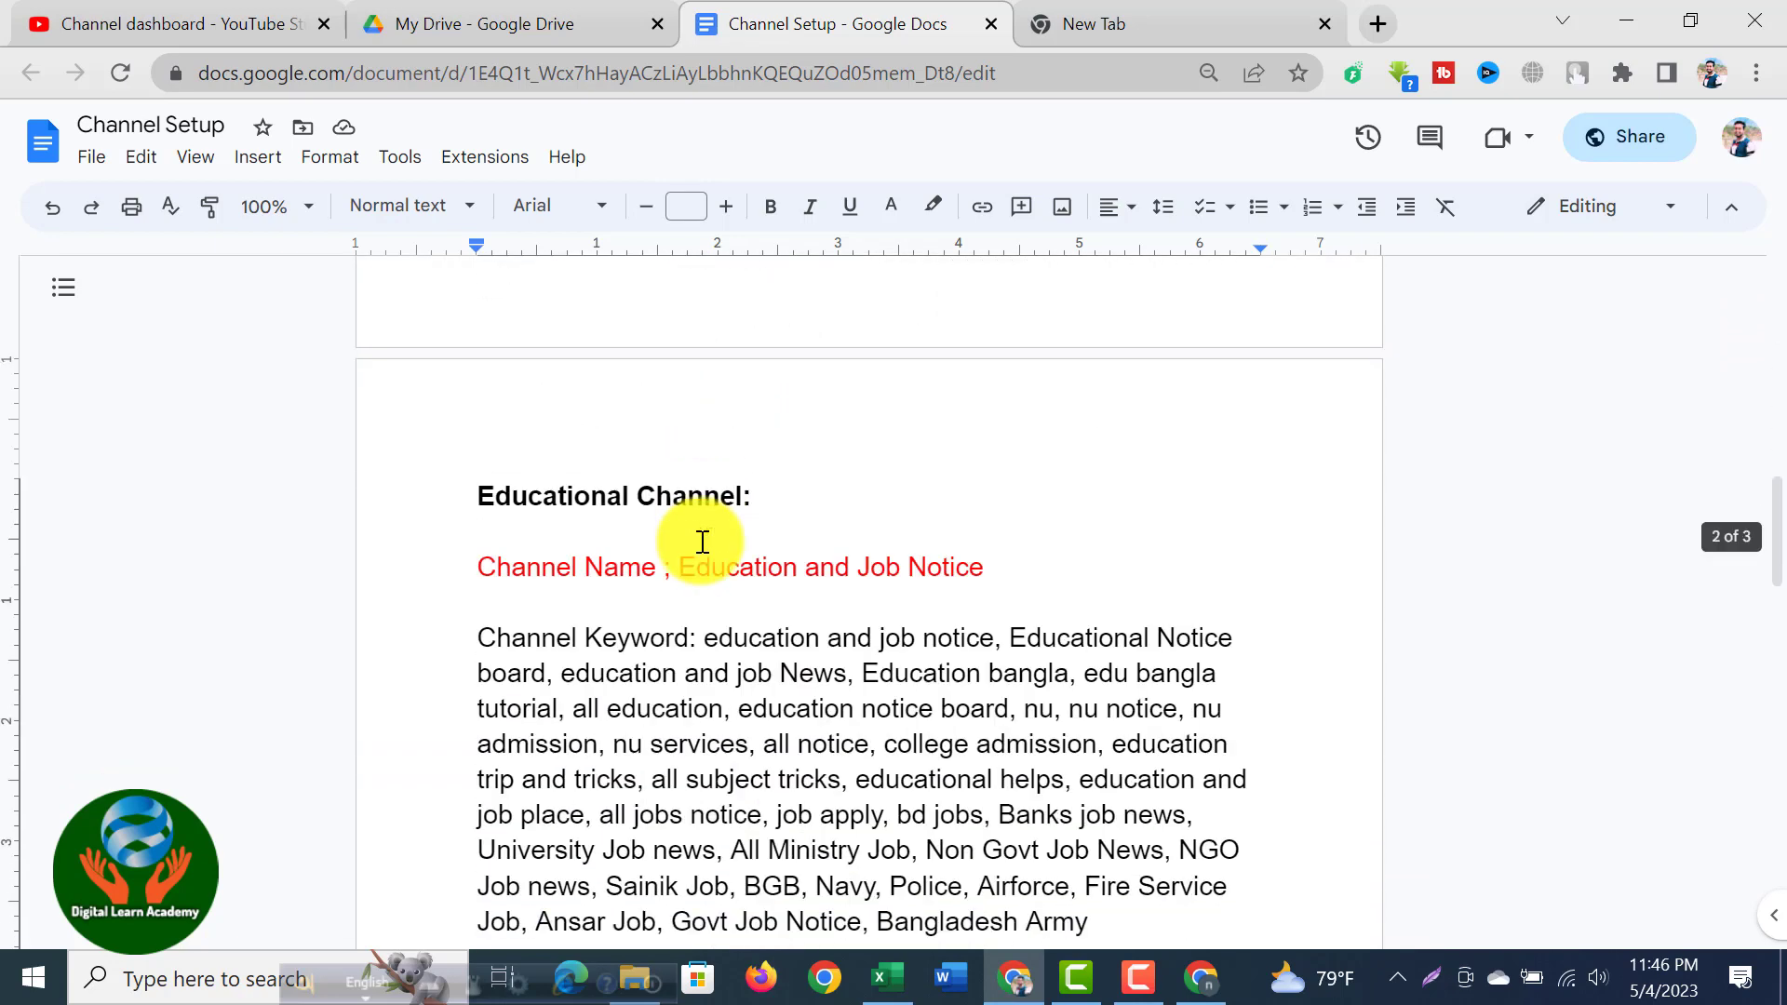
scroll(733, 579, down, 2)
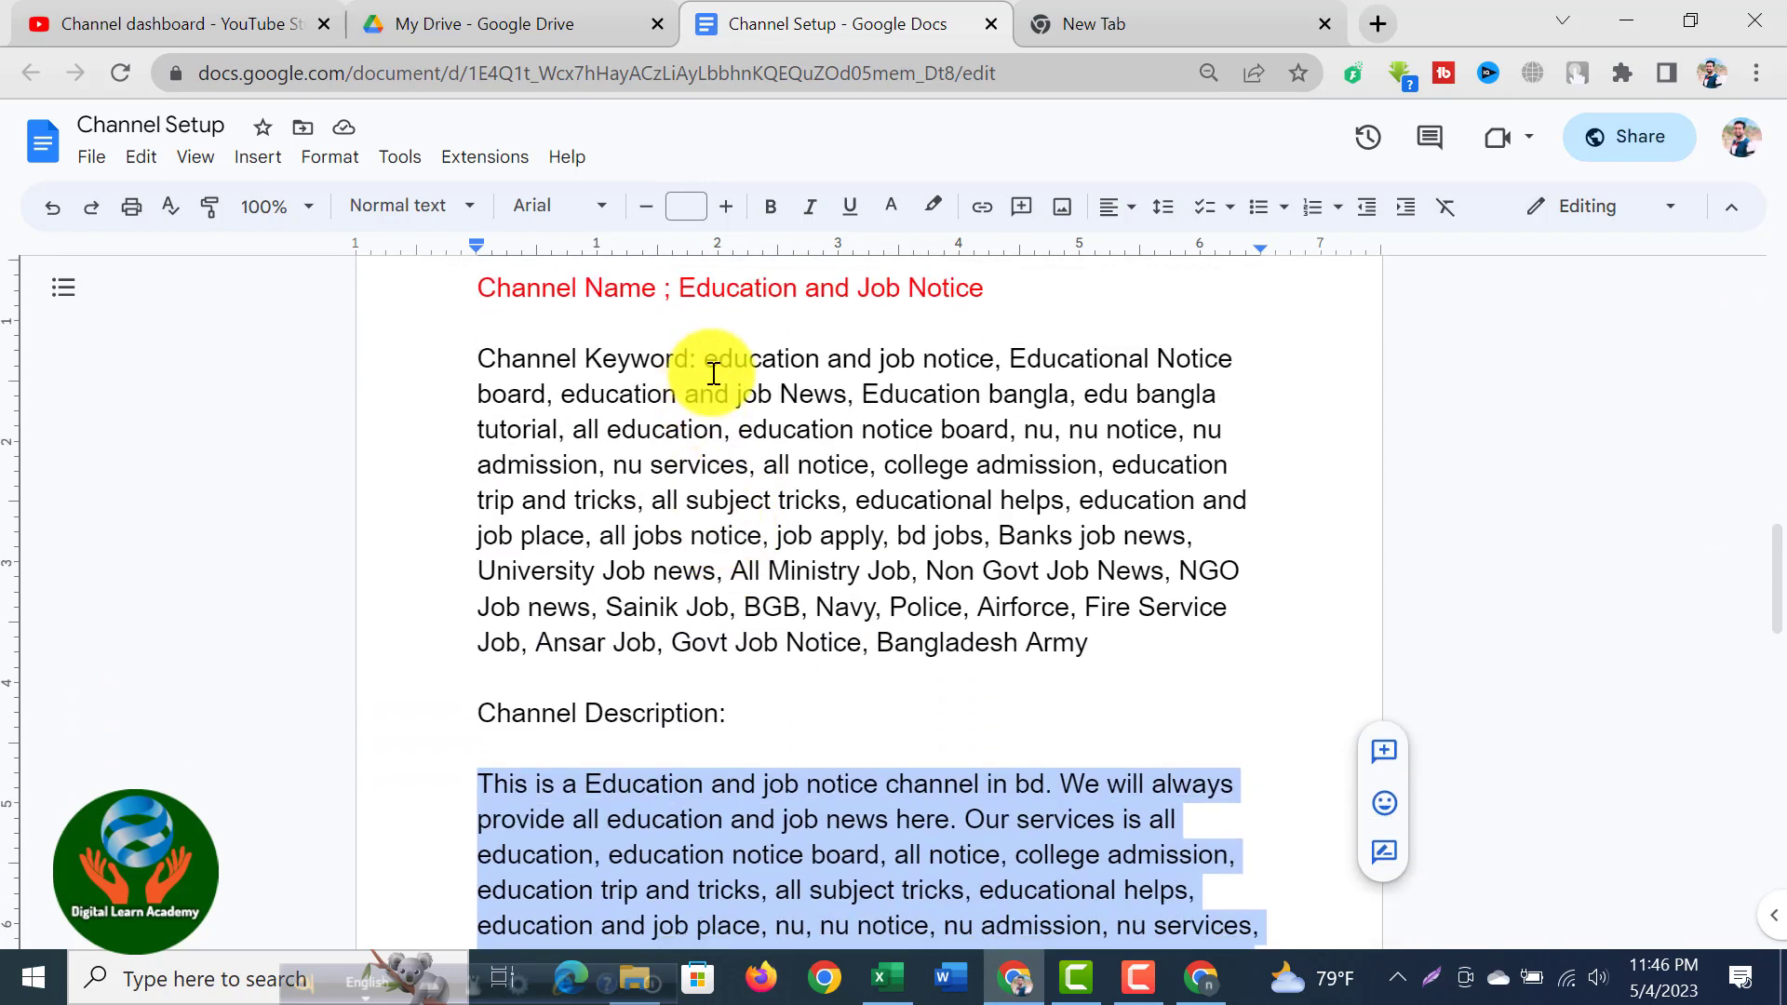
scroll(838, 571, up, 12)
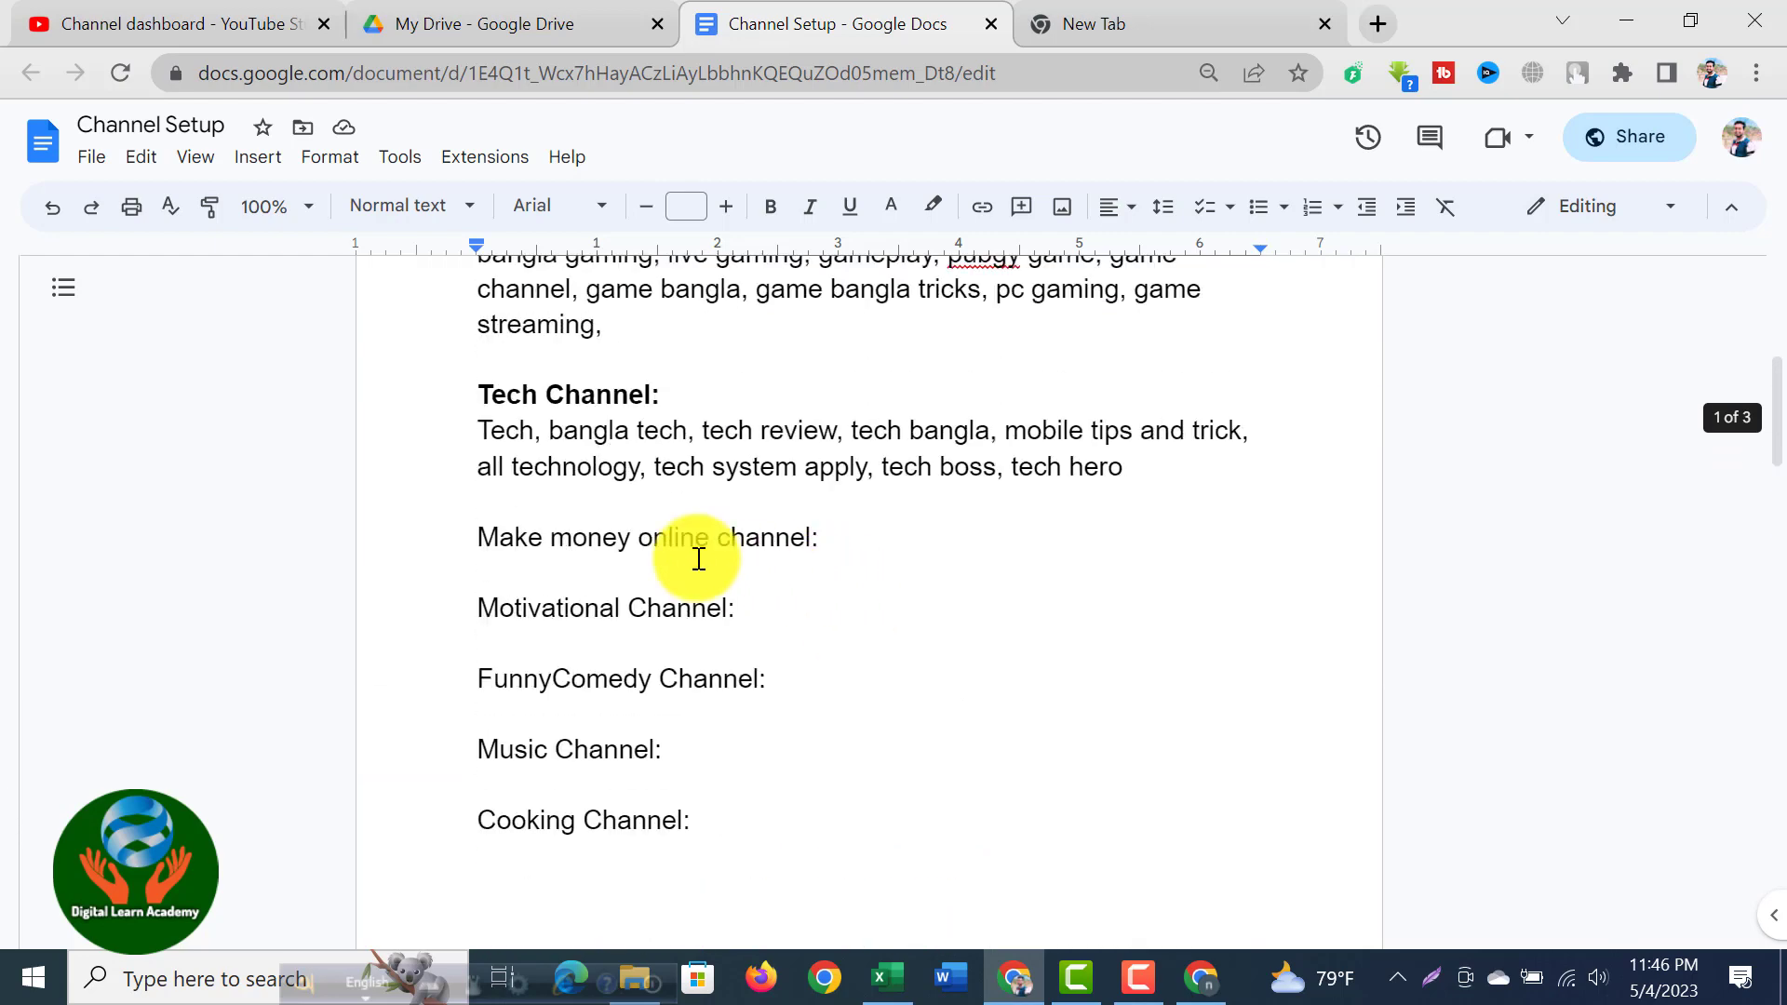
scroll(699, 560, up, 8)
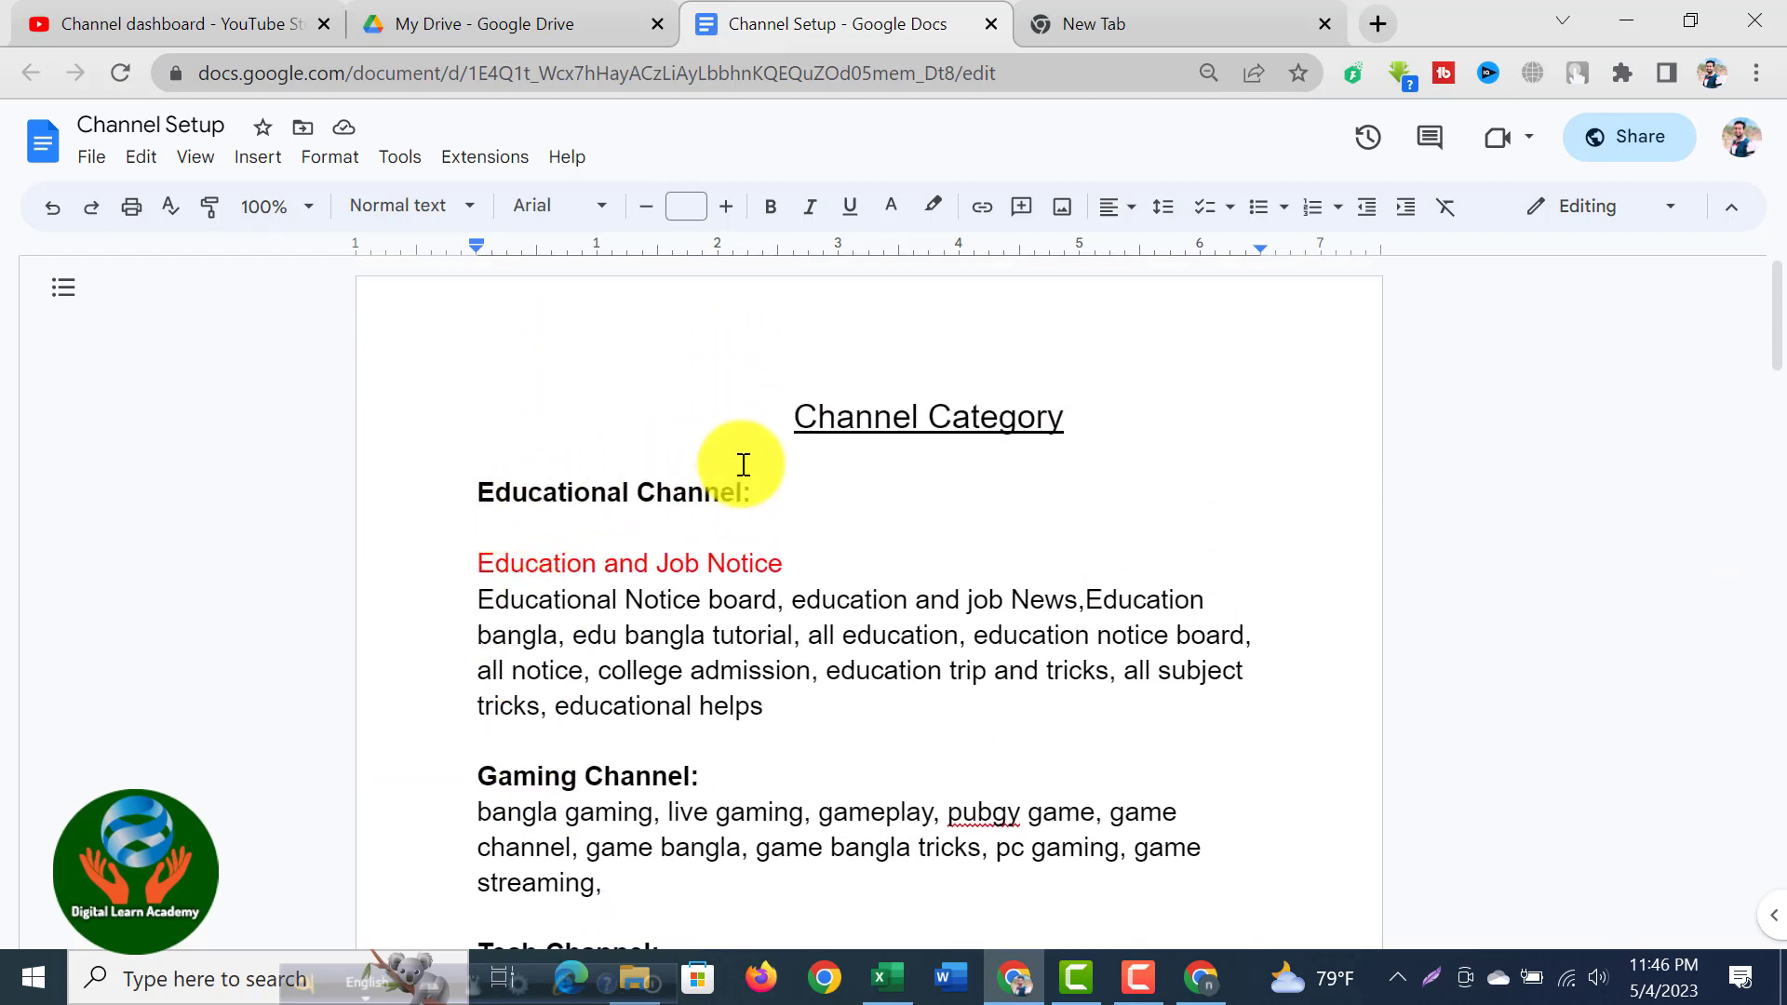
scroll(870, 507, down, 8)
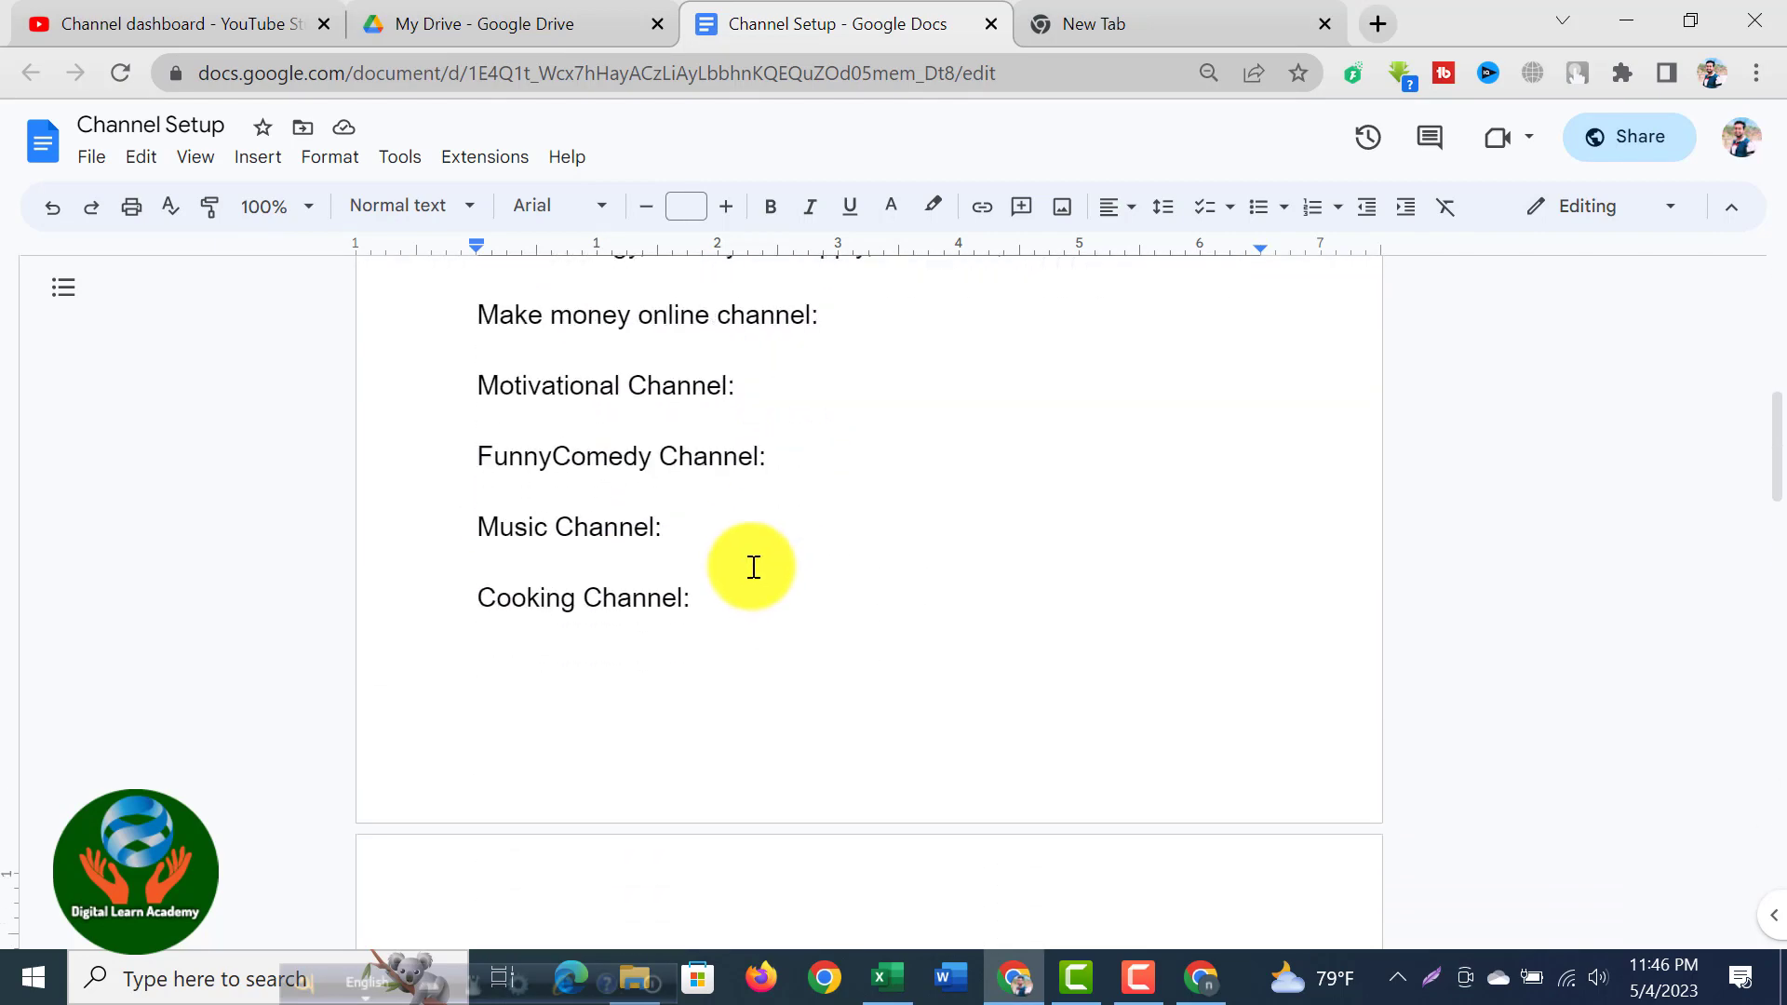
scroll(756, 563, down, 10)
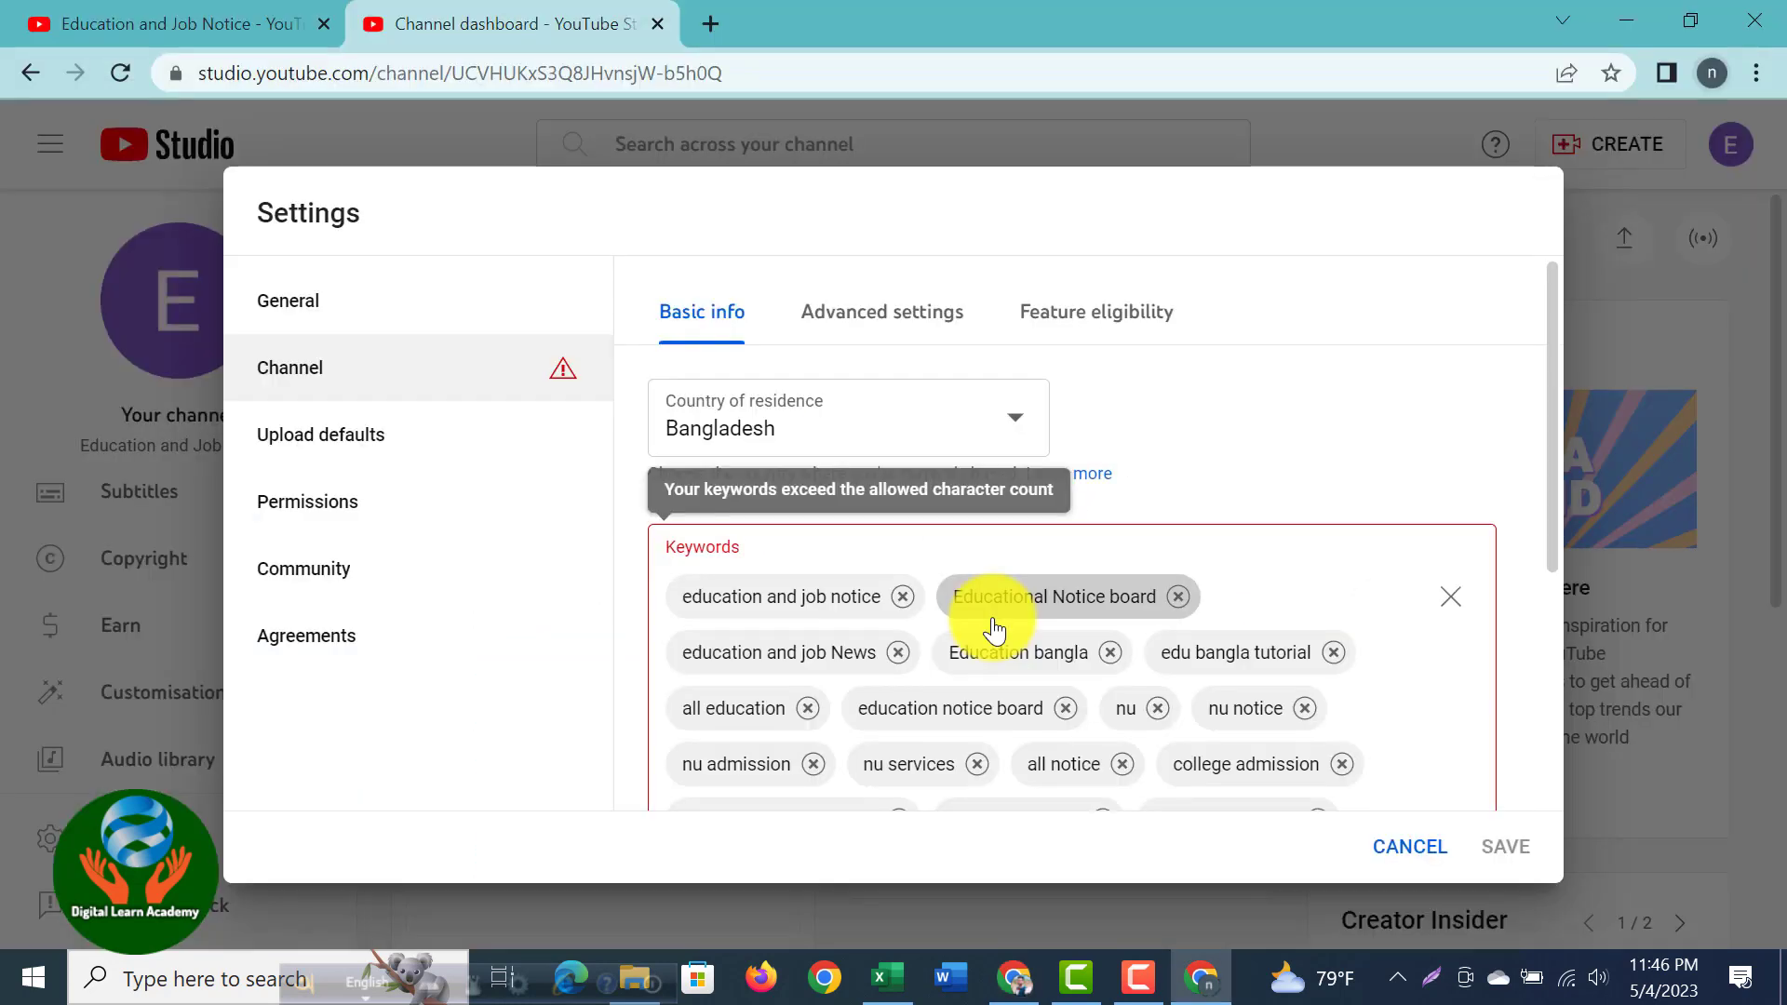
Remove keywords including NGO Job news, nu admission and education trip and tricks to fit the 500-character limit, and save the settings.
scroll(994, 630, down, 5)
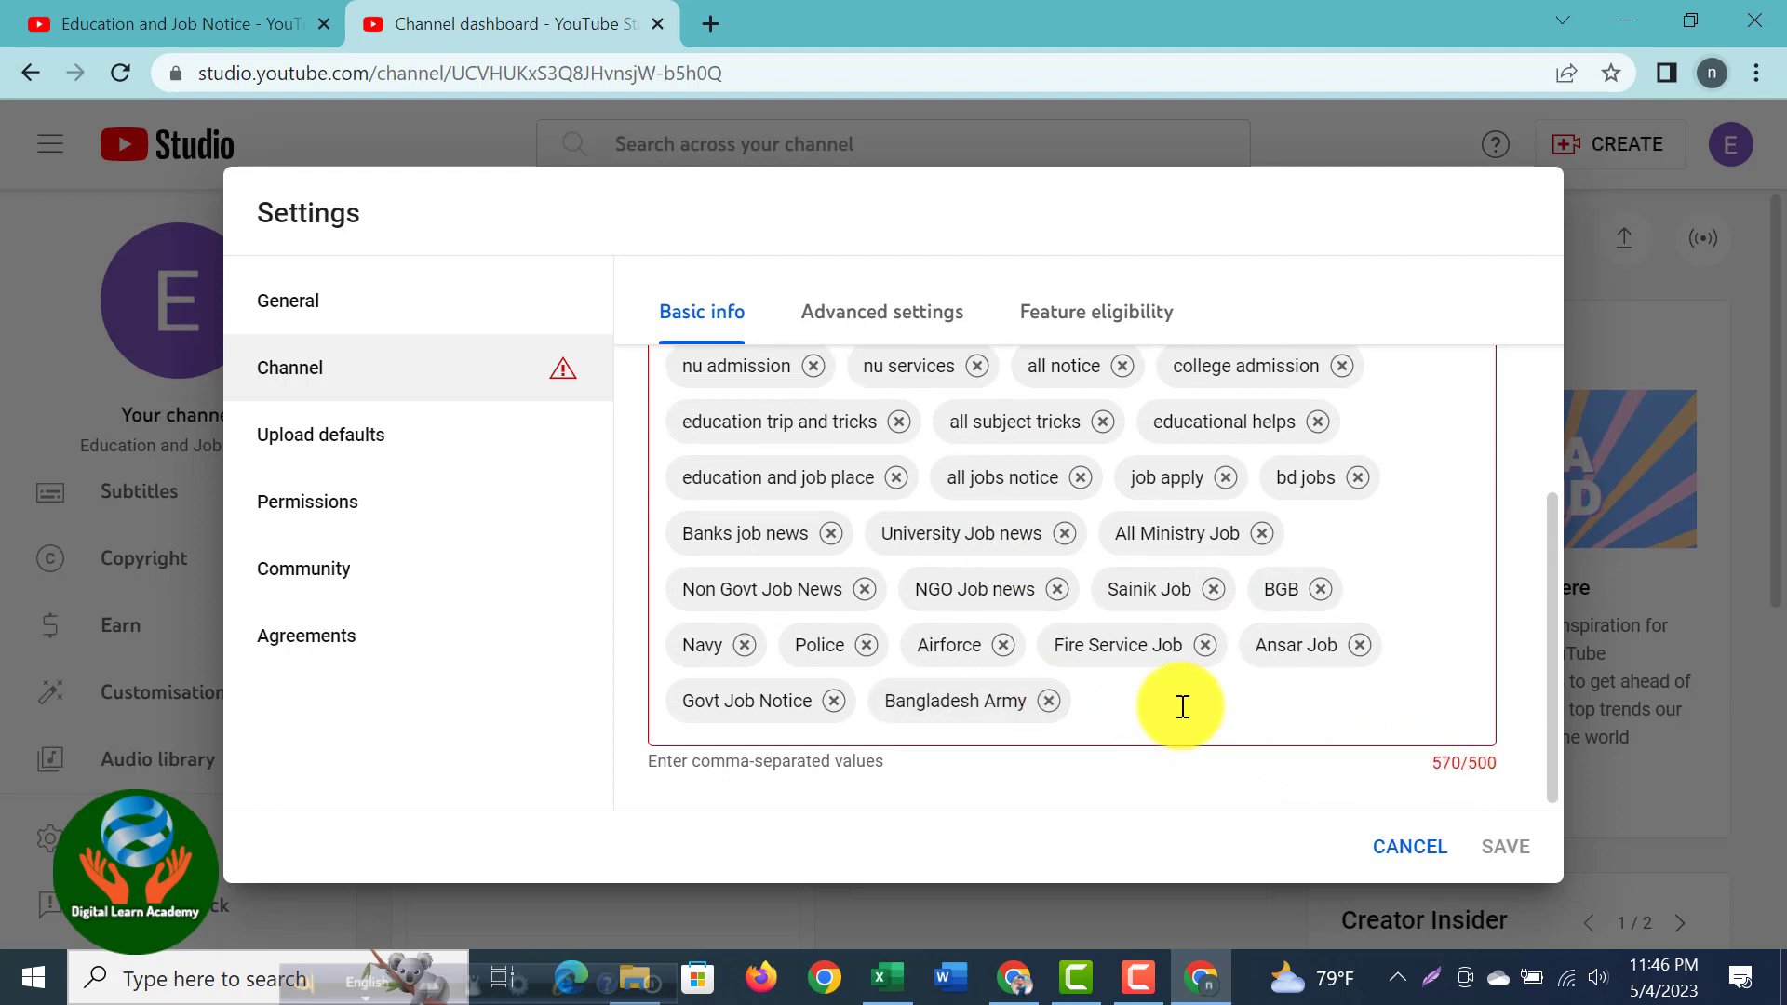
scroll(1182, 707, up, 1)
click(1061, 728)
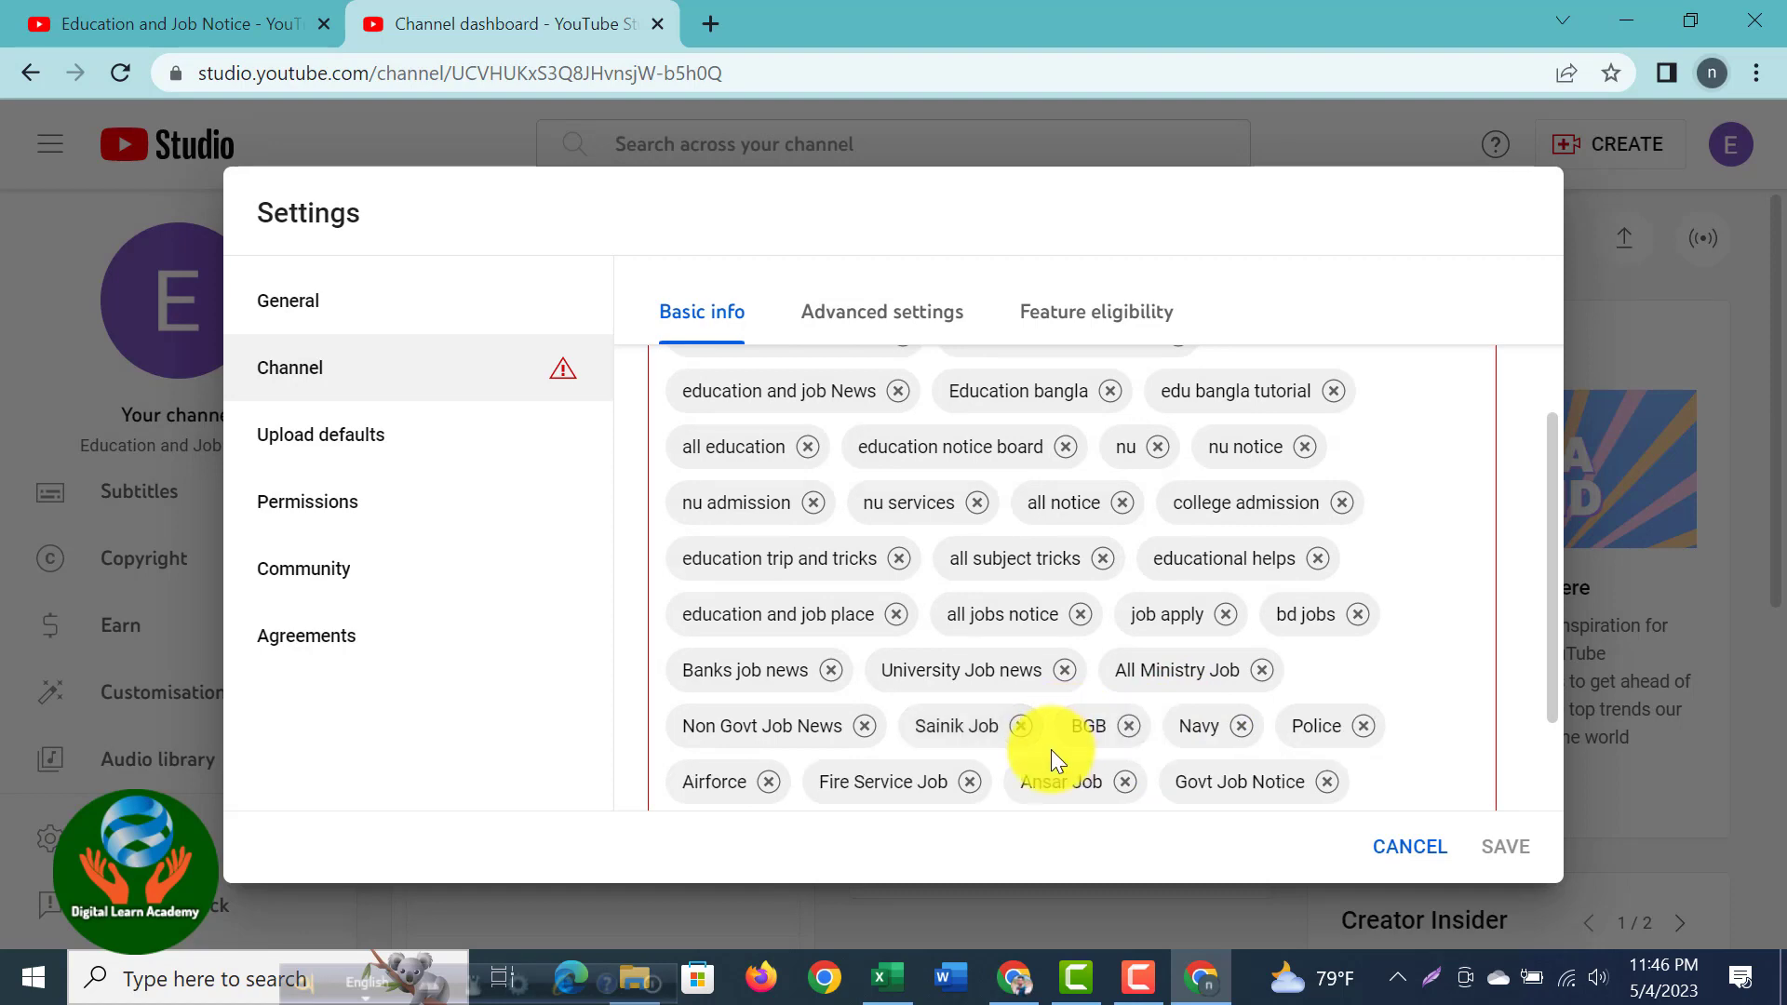
scroll(1033, 736, down, 1)
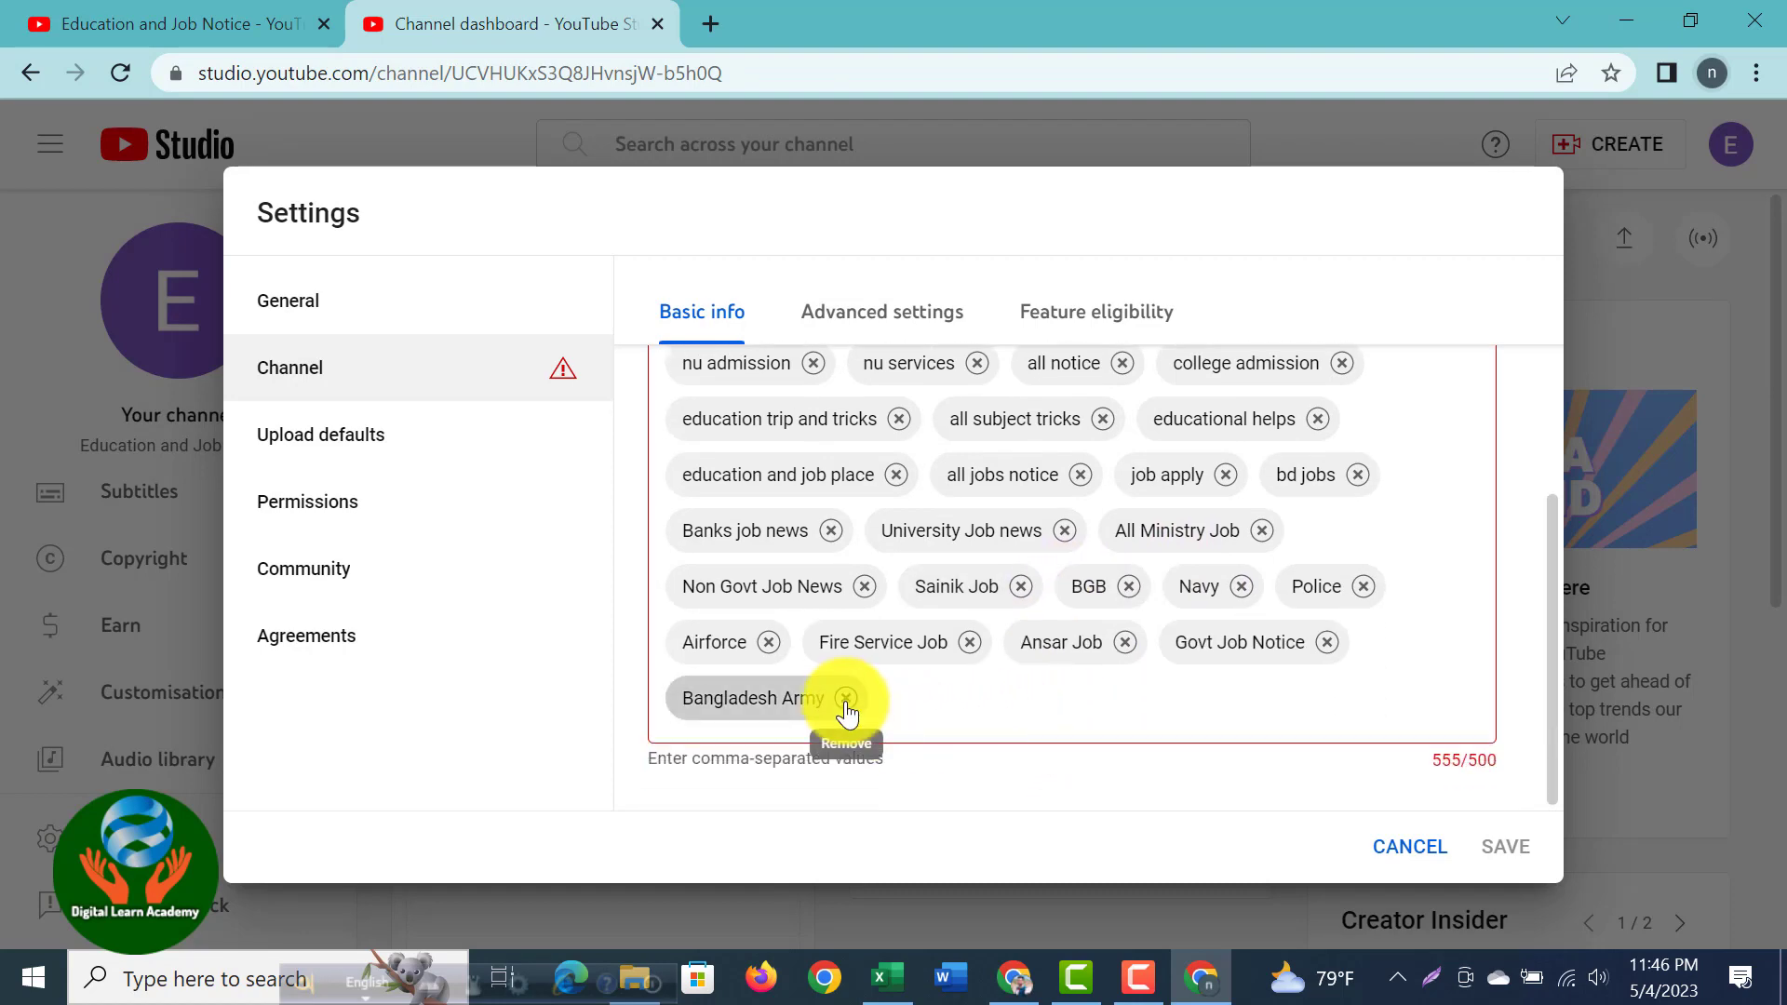
scroll(1097, 714, up, 1)
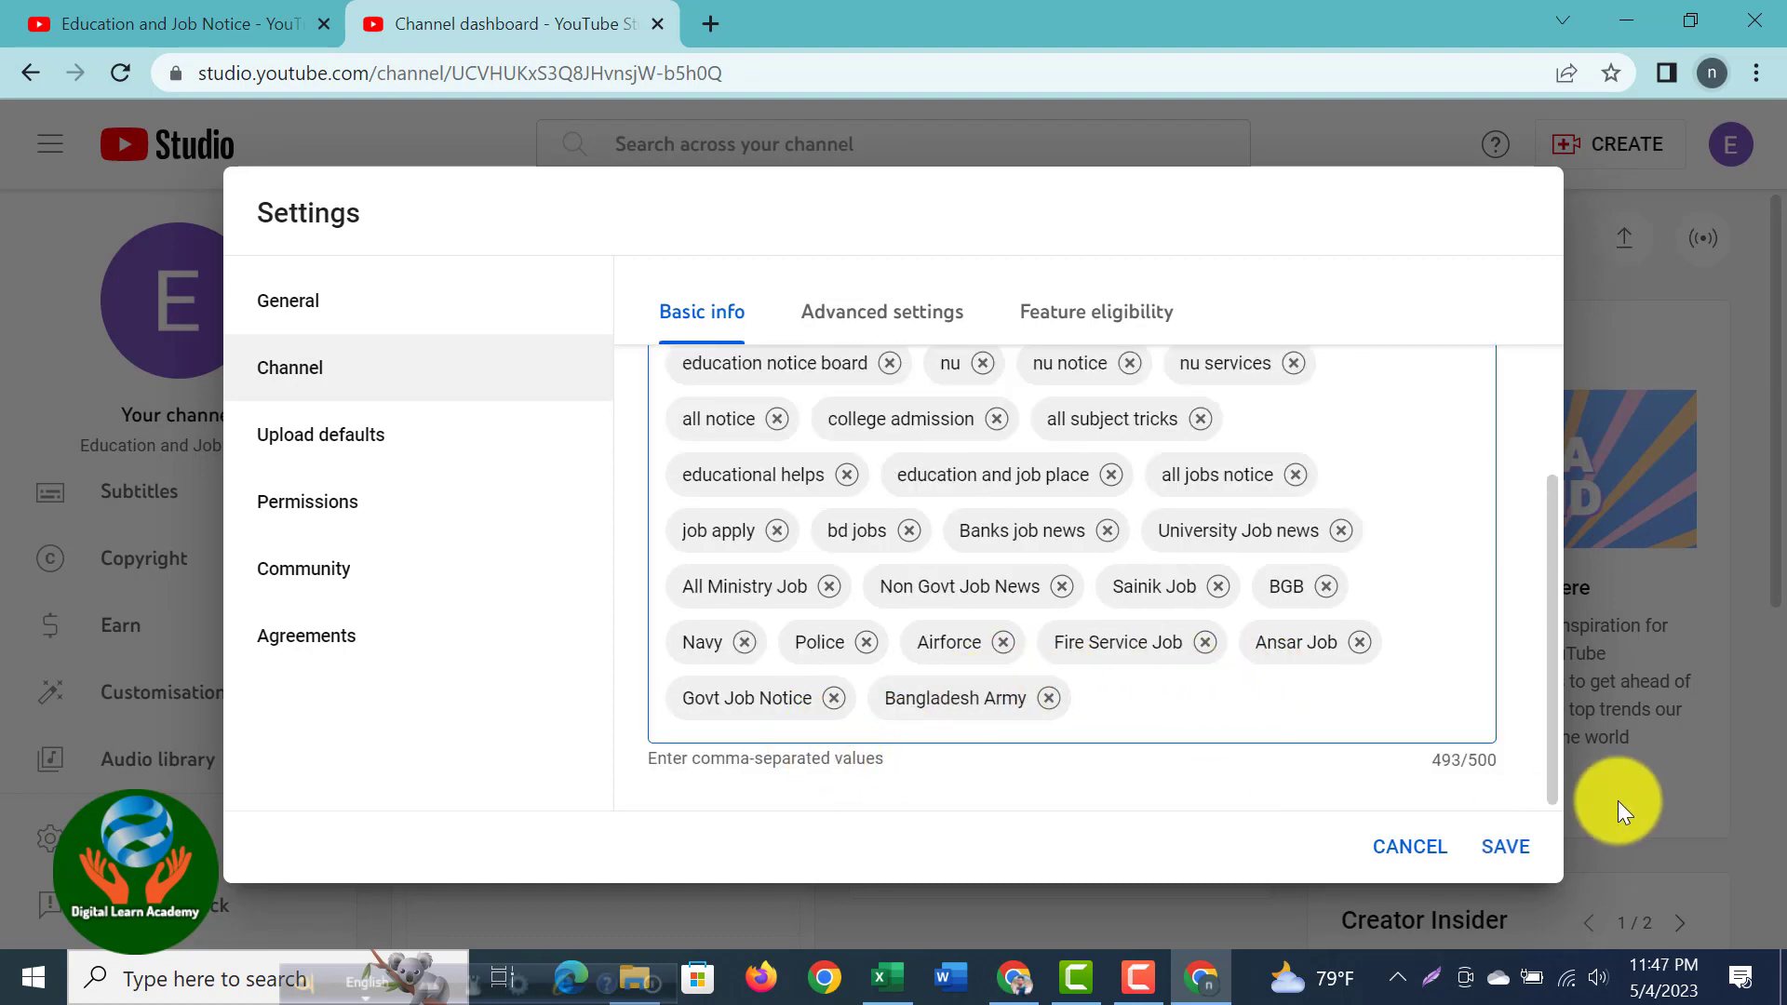
click(1491, 846)
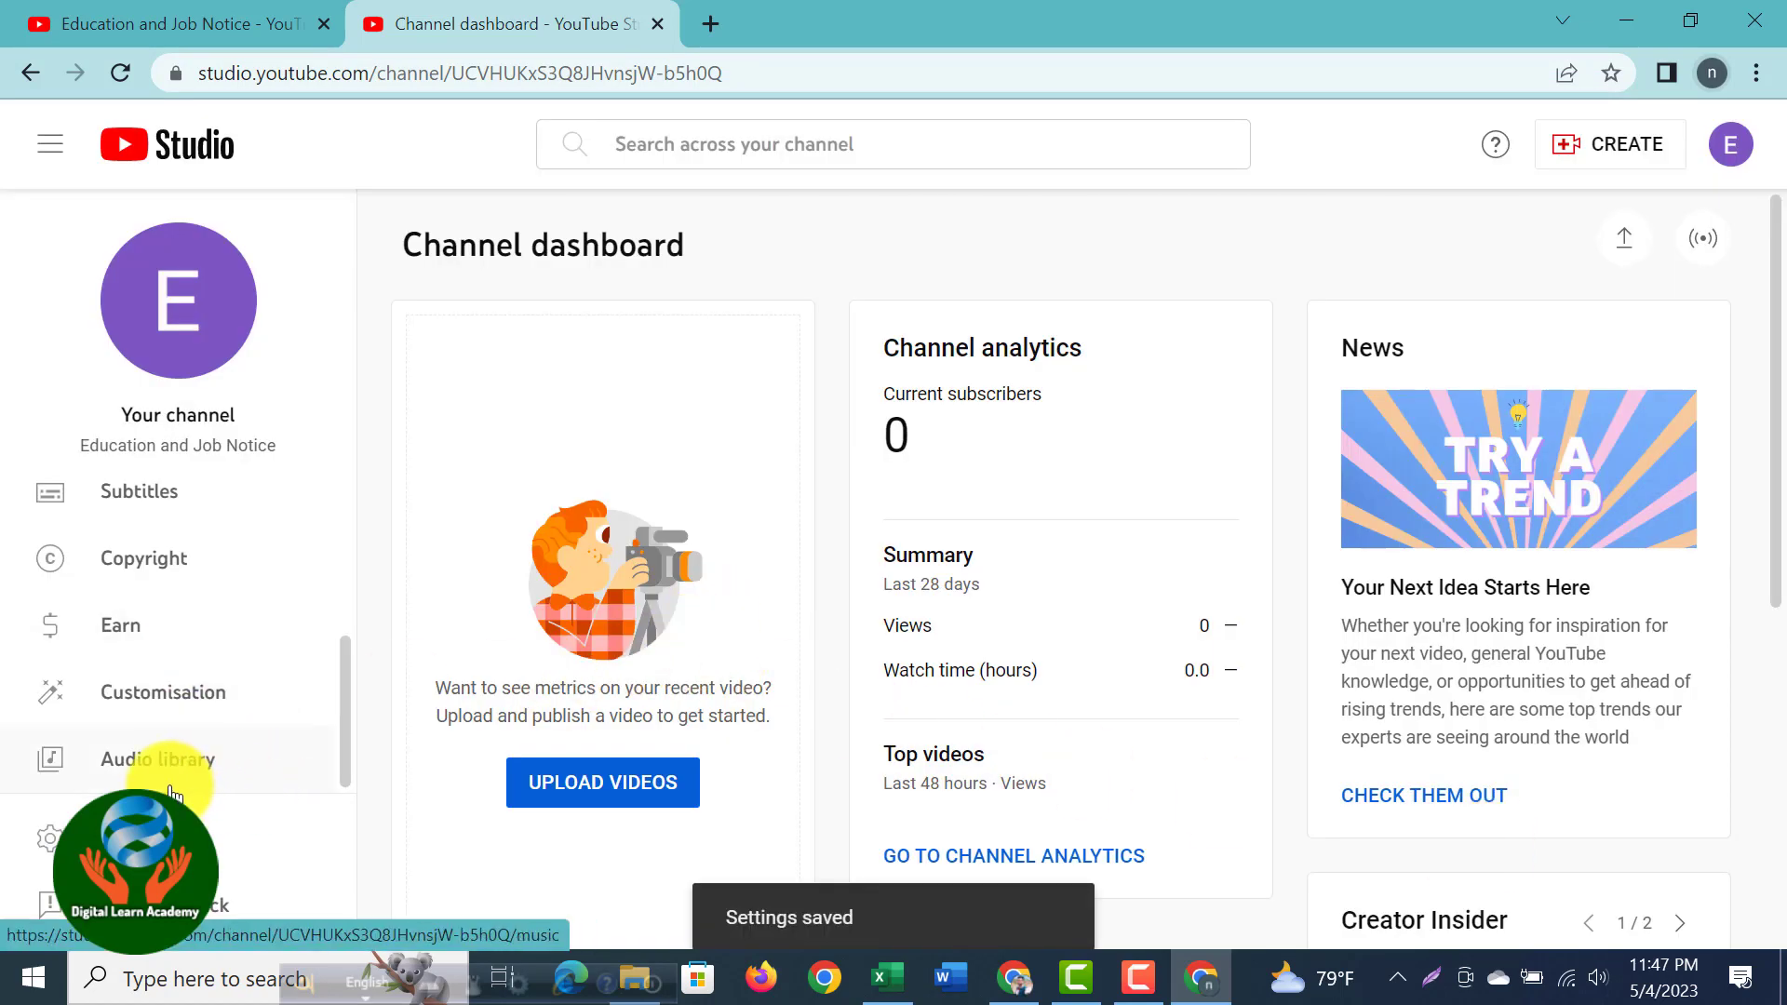
Reopen the Studio settings and review the default currency options and the channel's basic info with its keywords.
scroll(199, 719, up, 3)
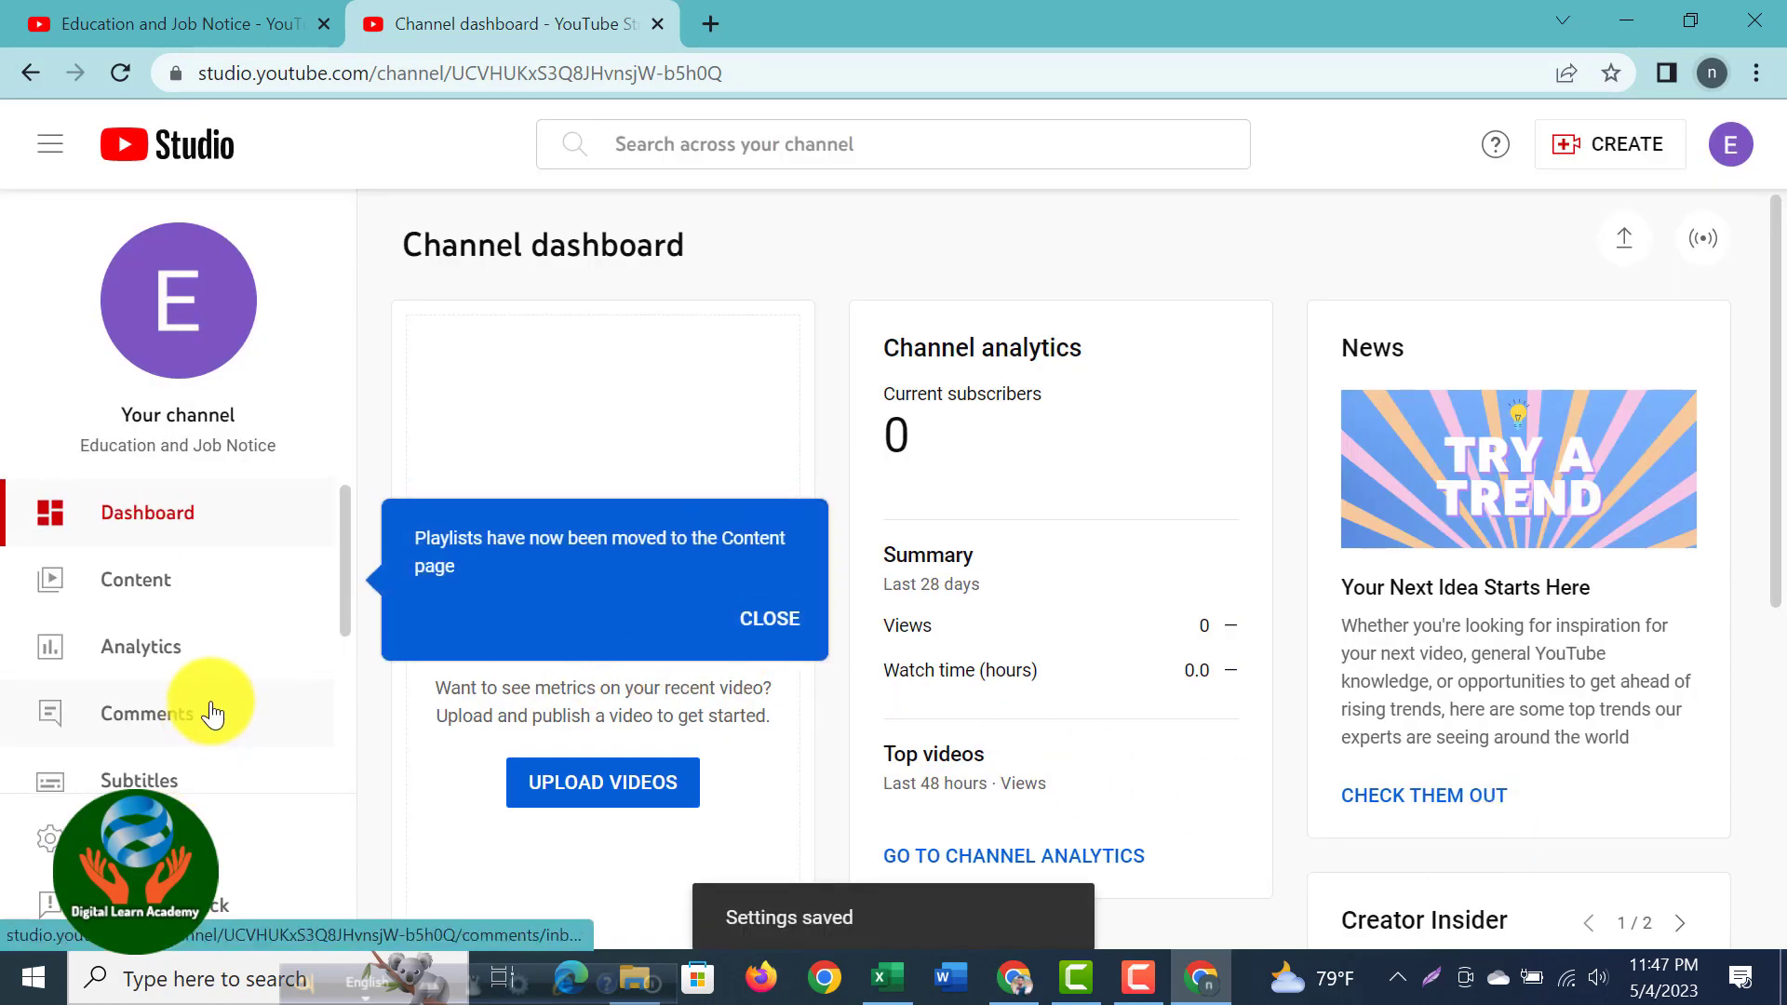
scroll(199, 638, down, 3)
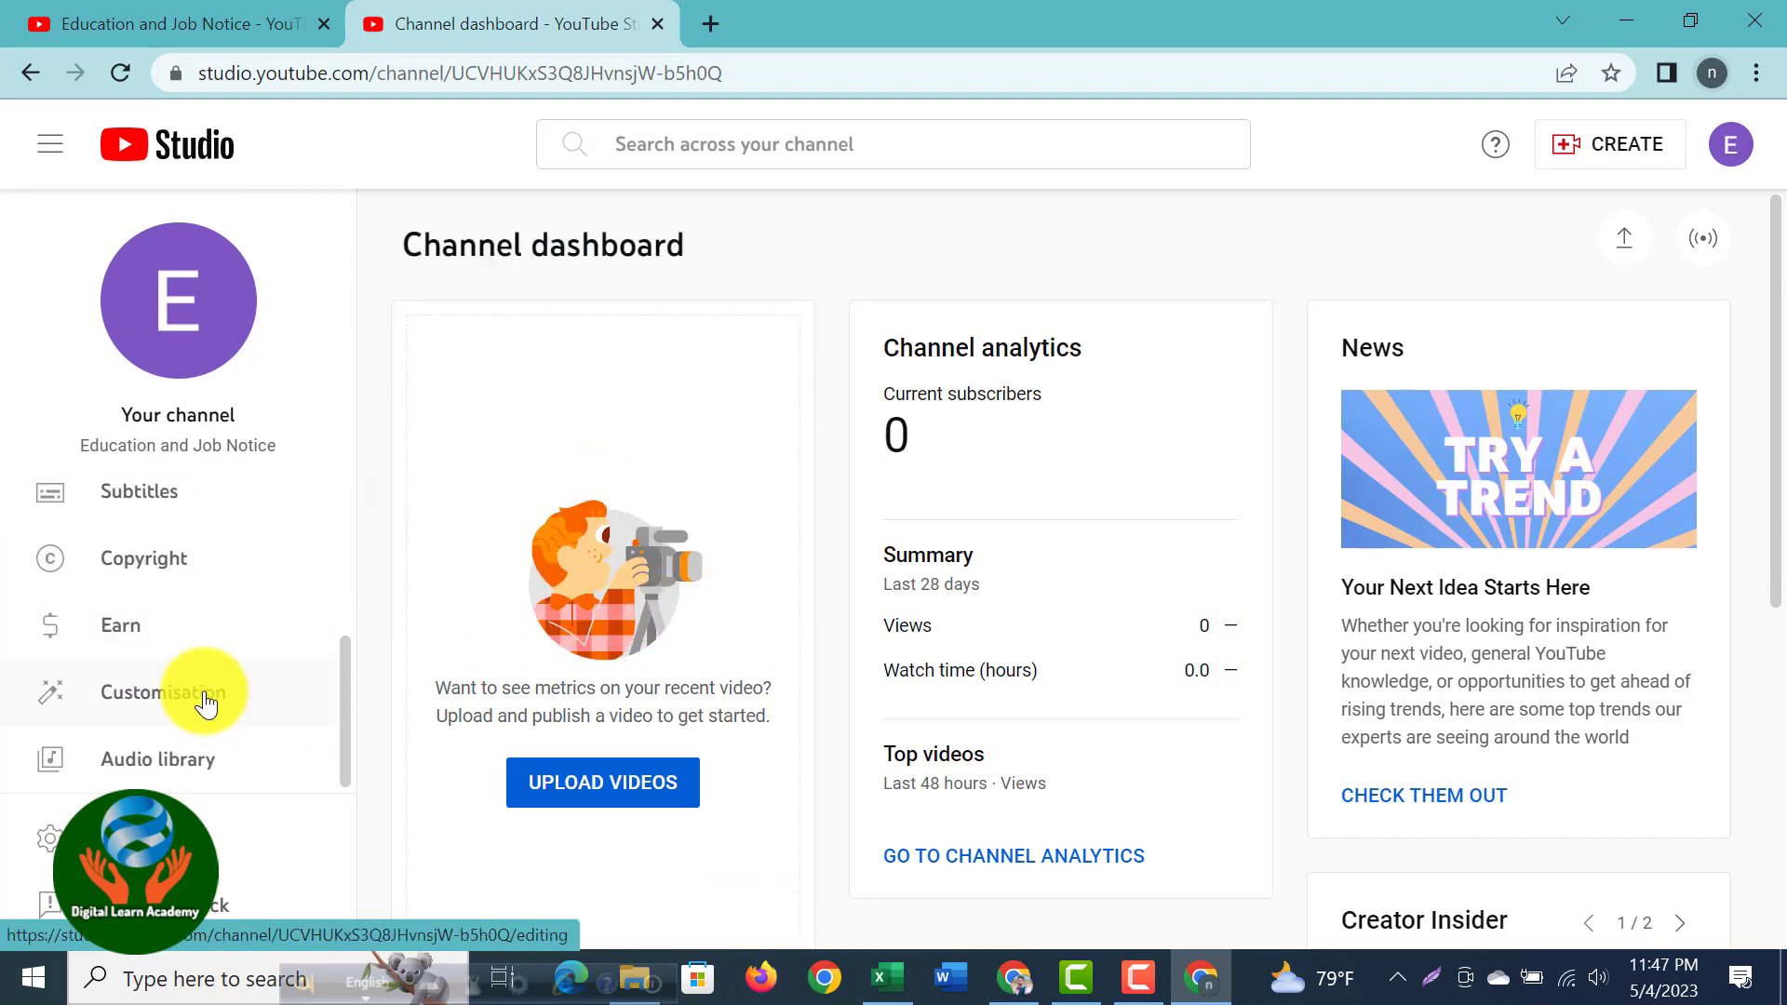
click(186, 837)
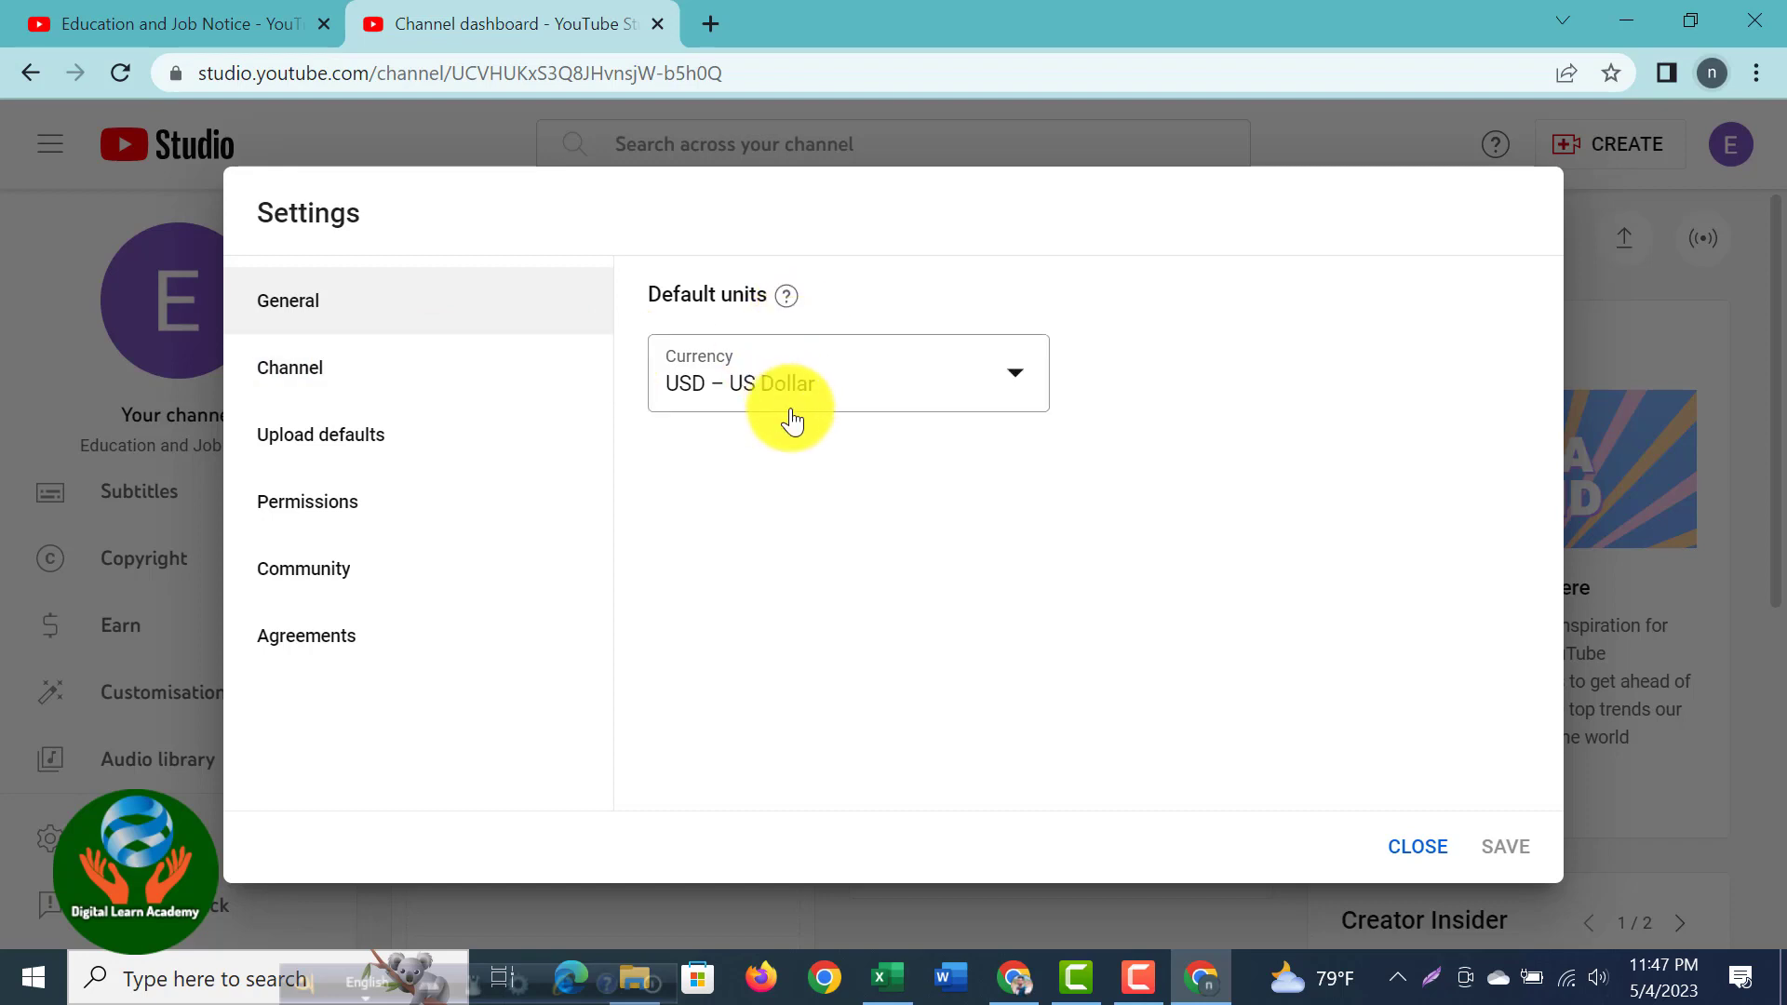
click(862, 391)
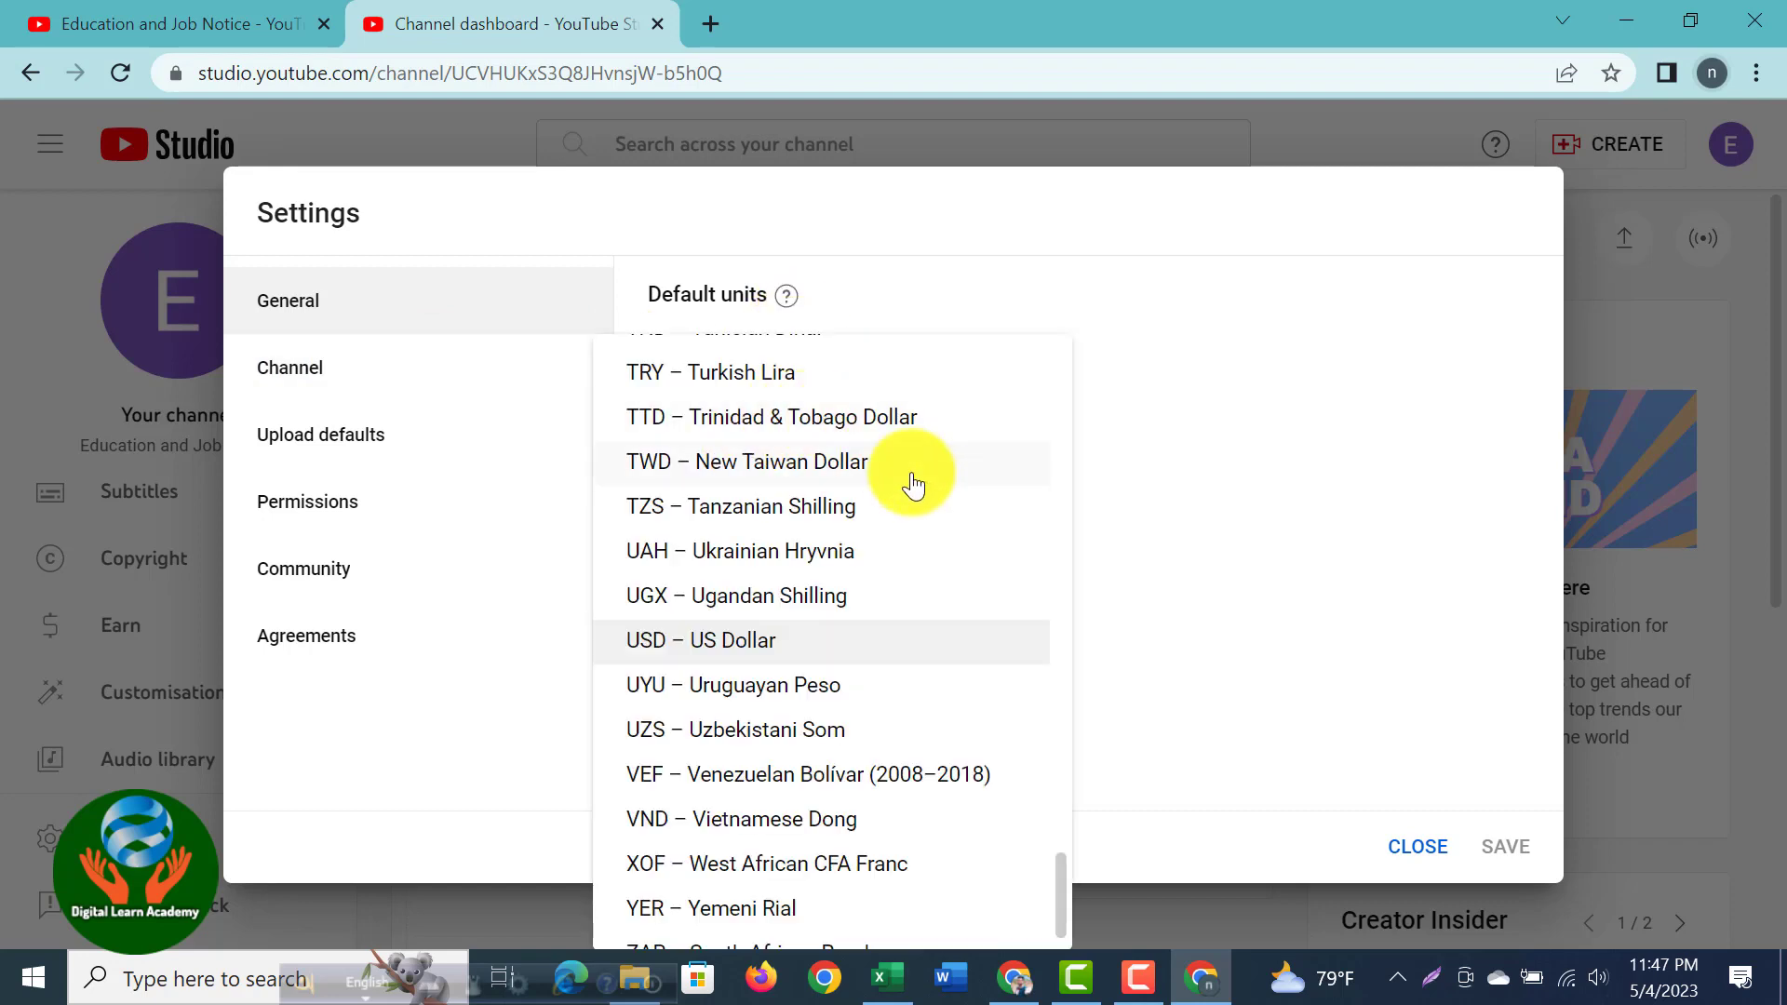
click(1277, 484)
click(296, 368)
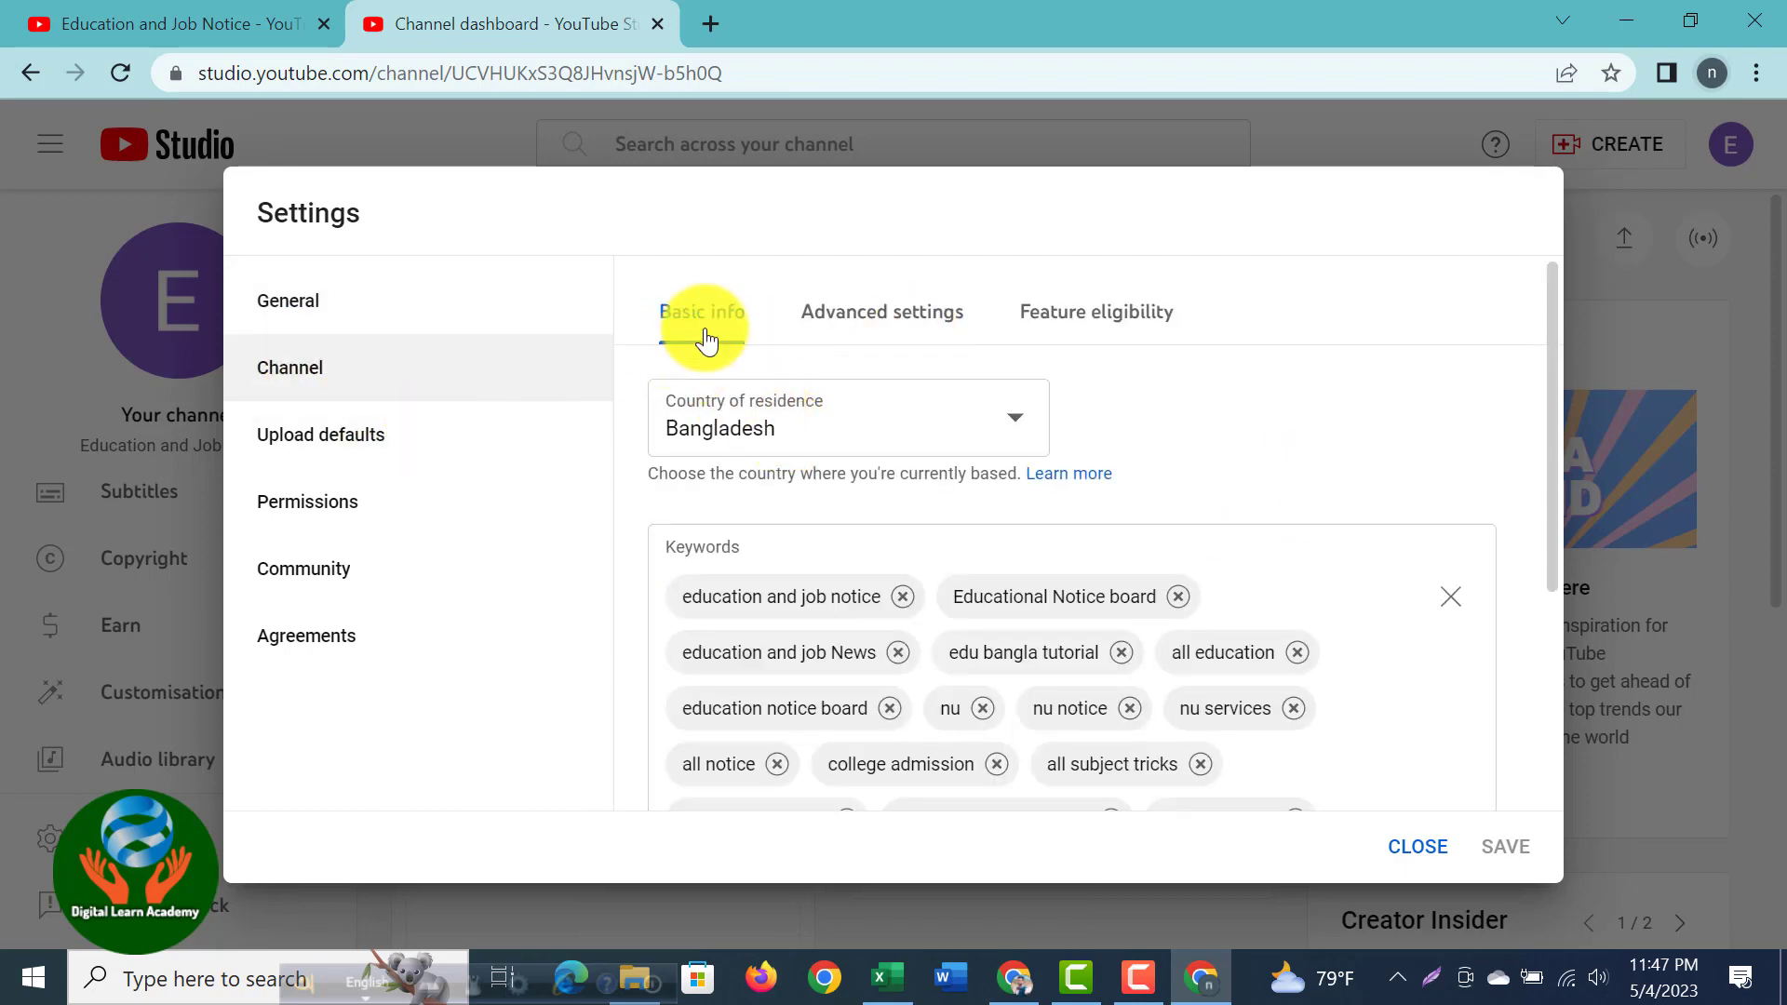
scroll(950, 528, down, 4)
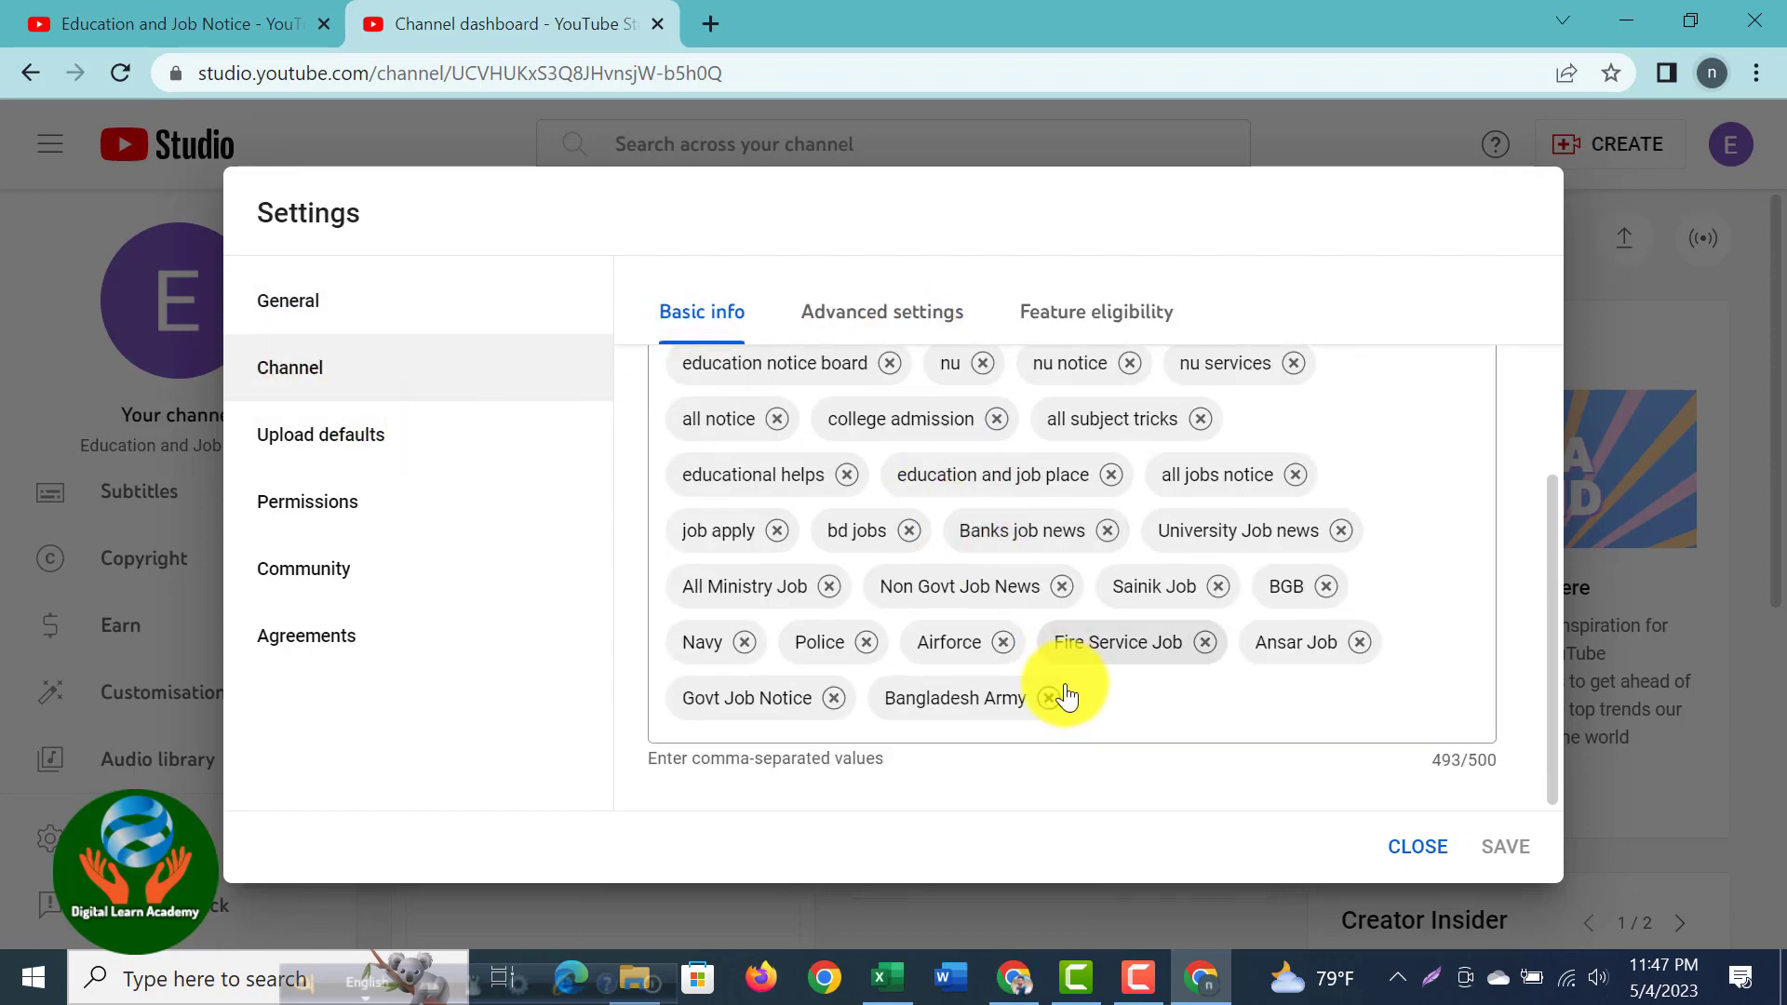
Set the channel's audience to not Made for Kids in the advanced channel settings.
click(916, 315)
scroll(864, 527, up, 4)
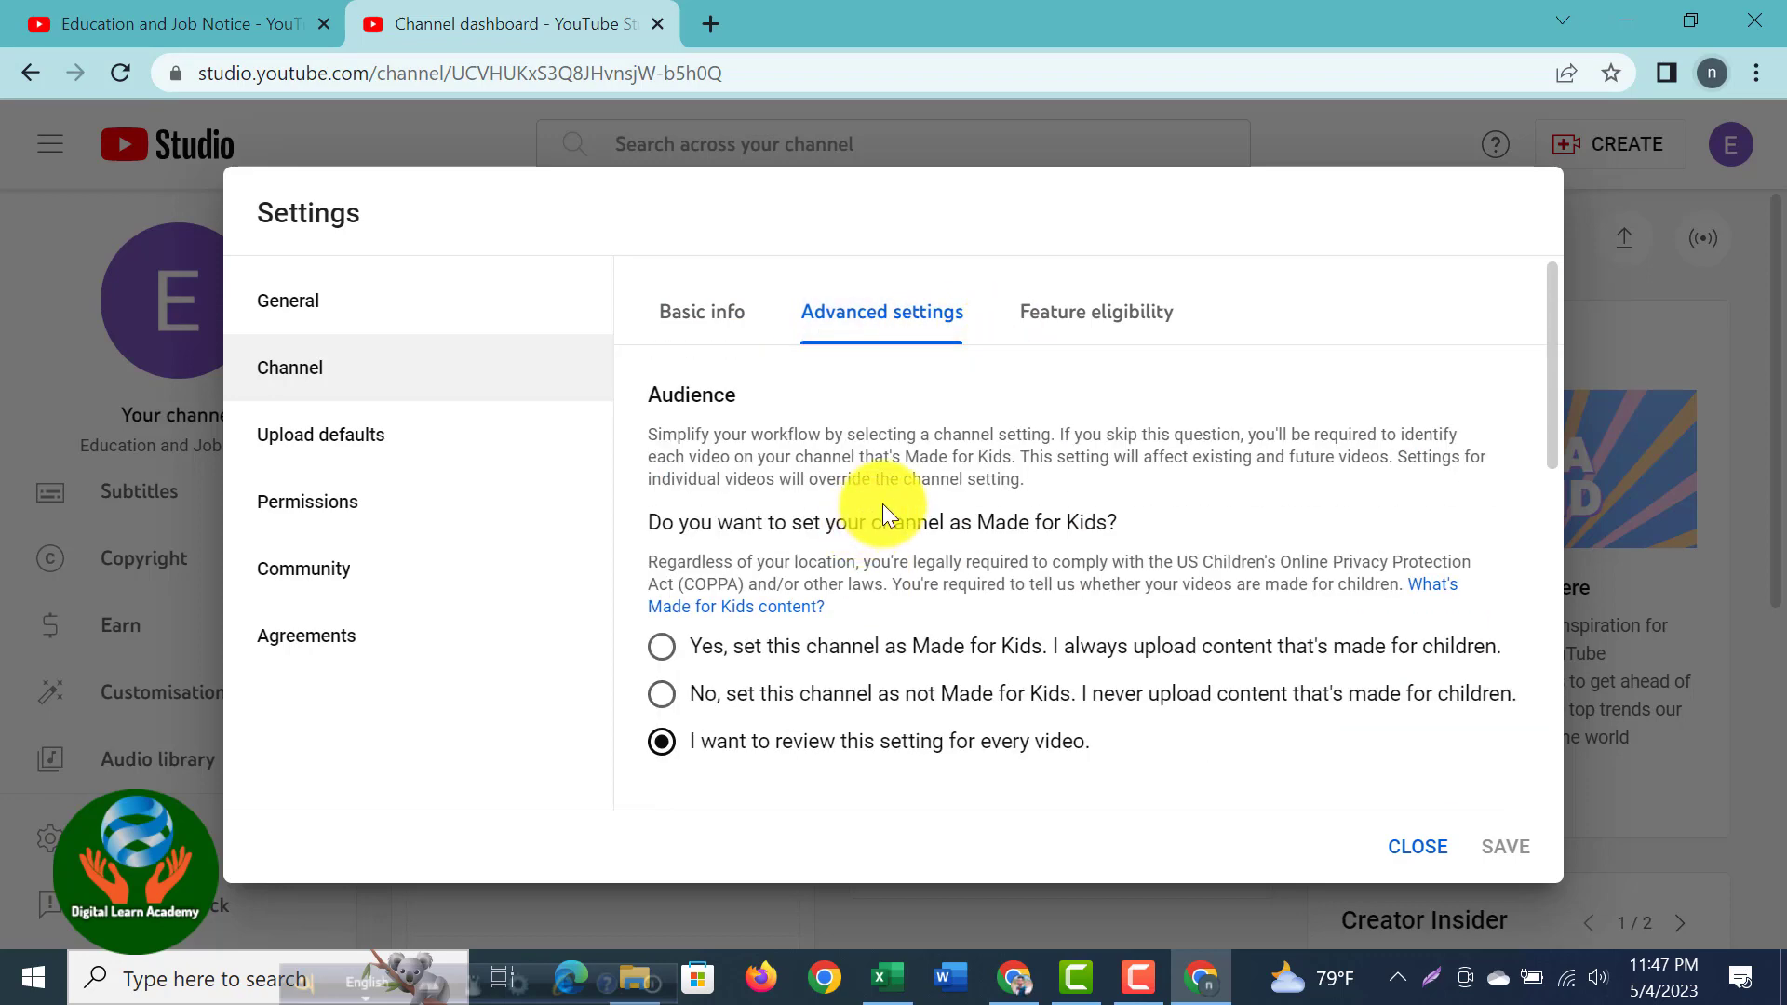
scroll(897, 489, down, 3)
scroll(940, 558, up, 2)
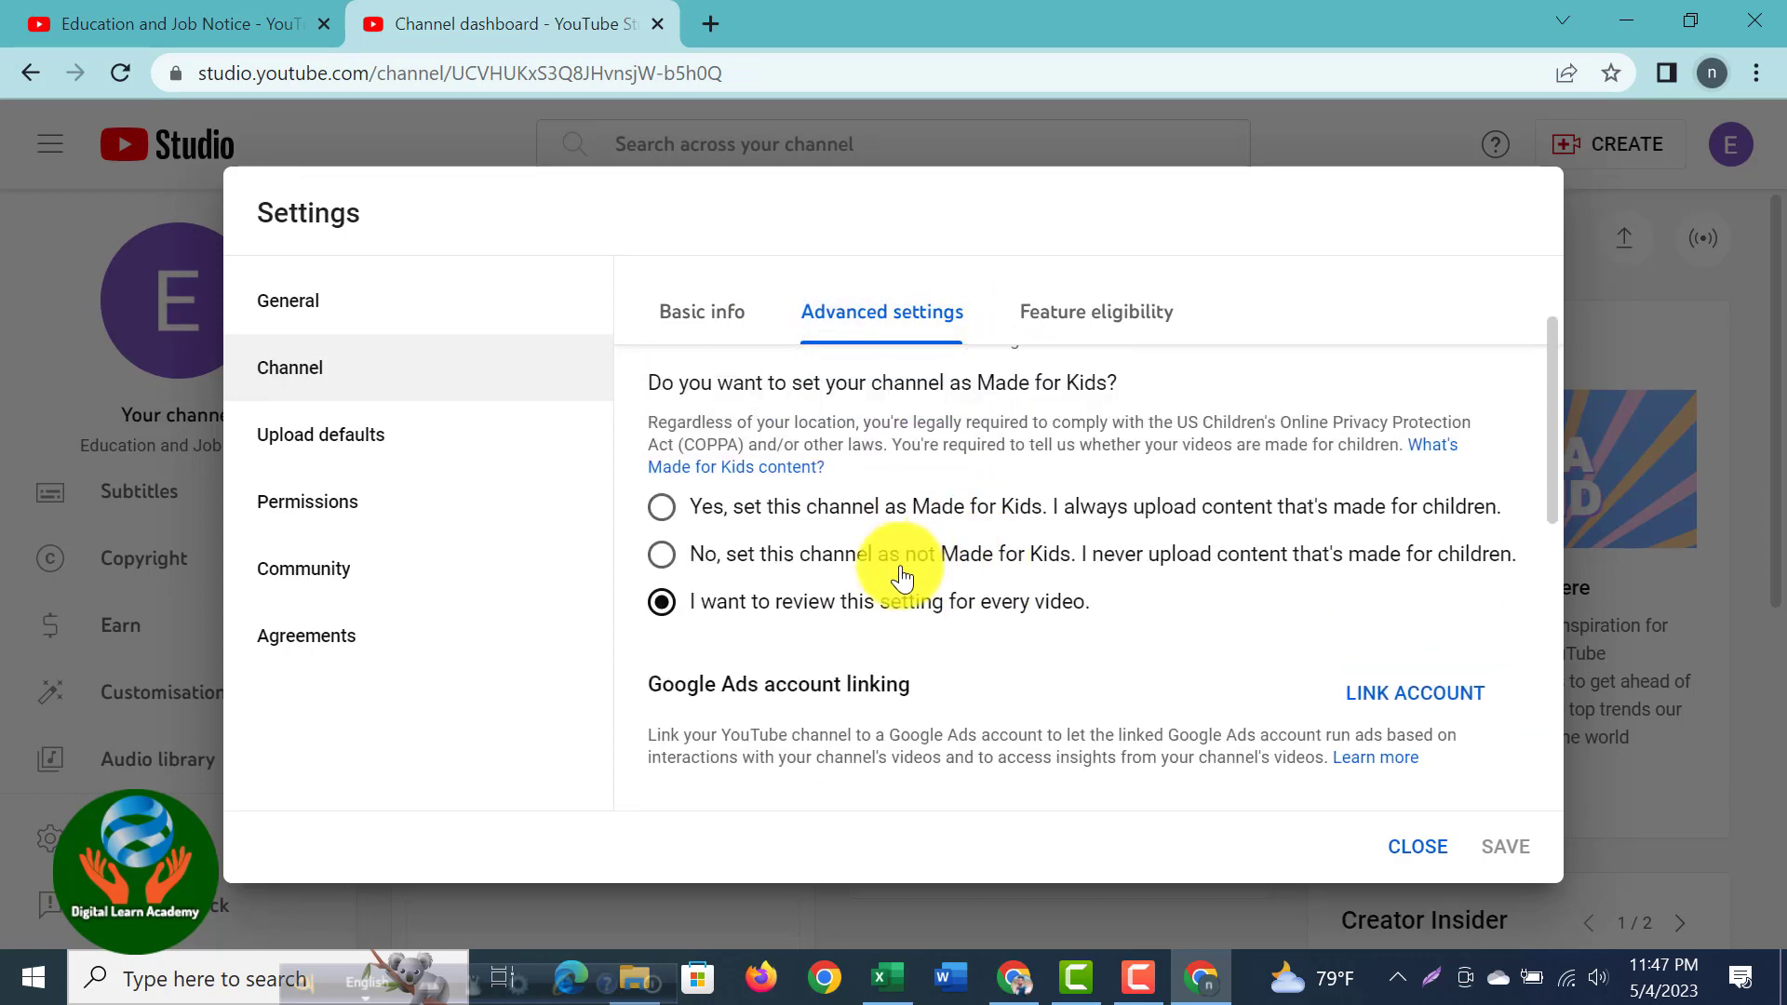
scroll(735, 493, up, 2)
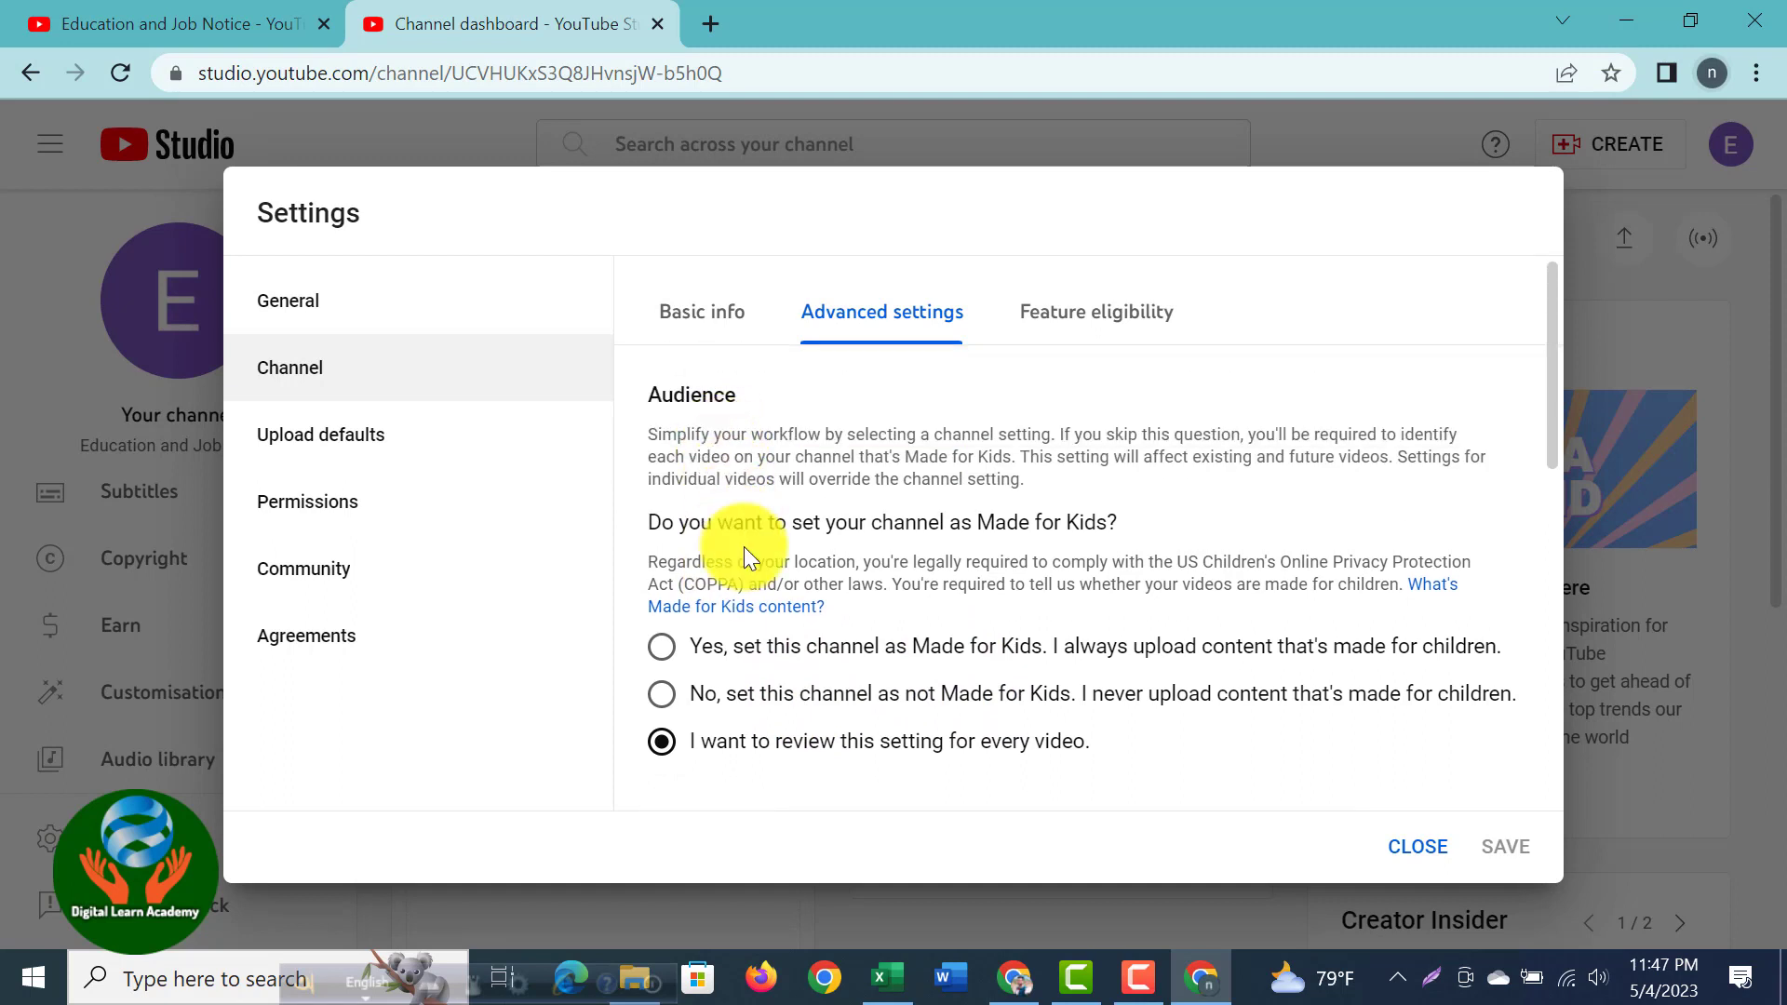
drag(650, 518, 842, 533)
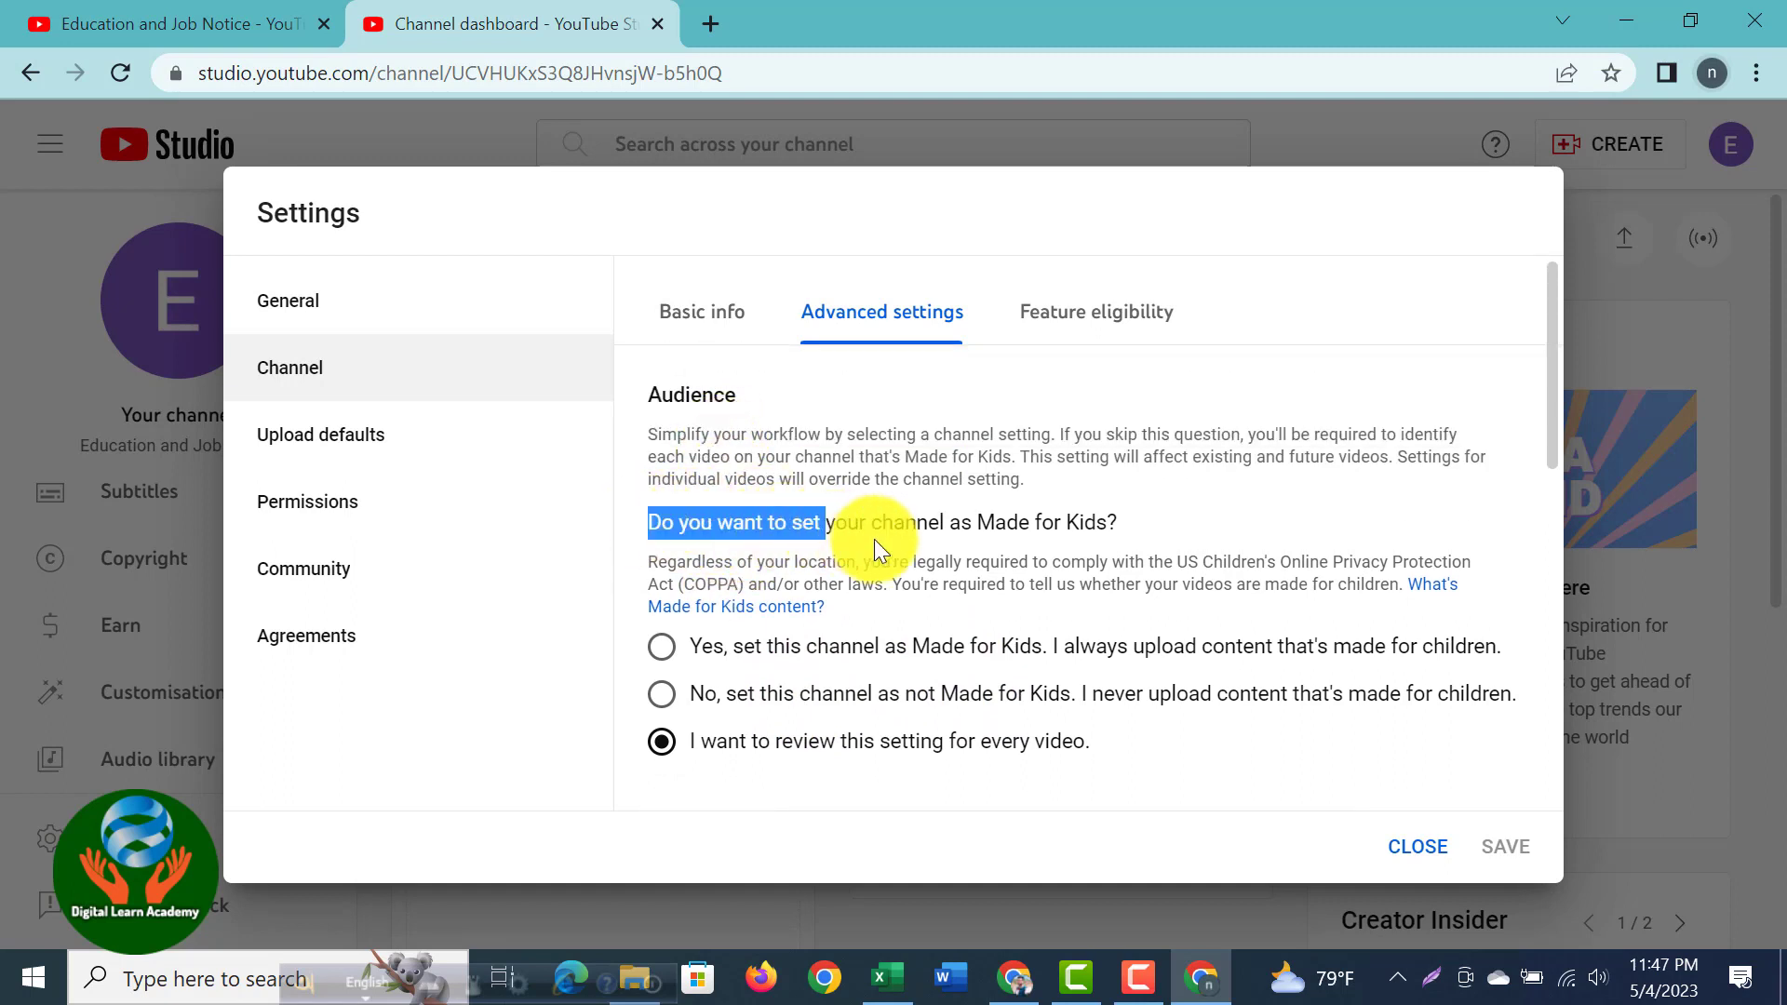
click(881, 540)
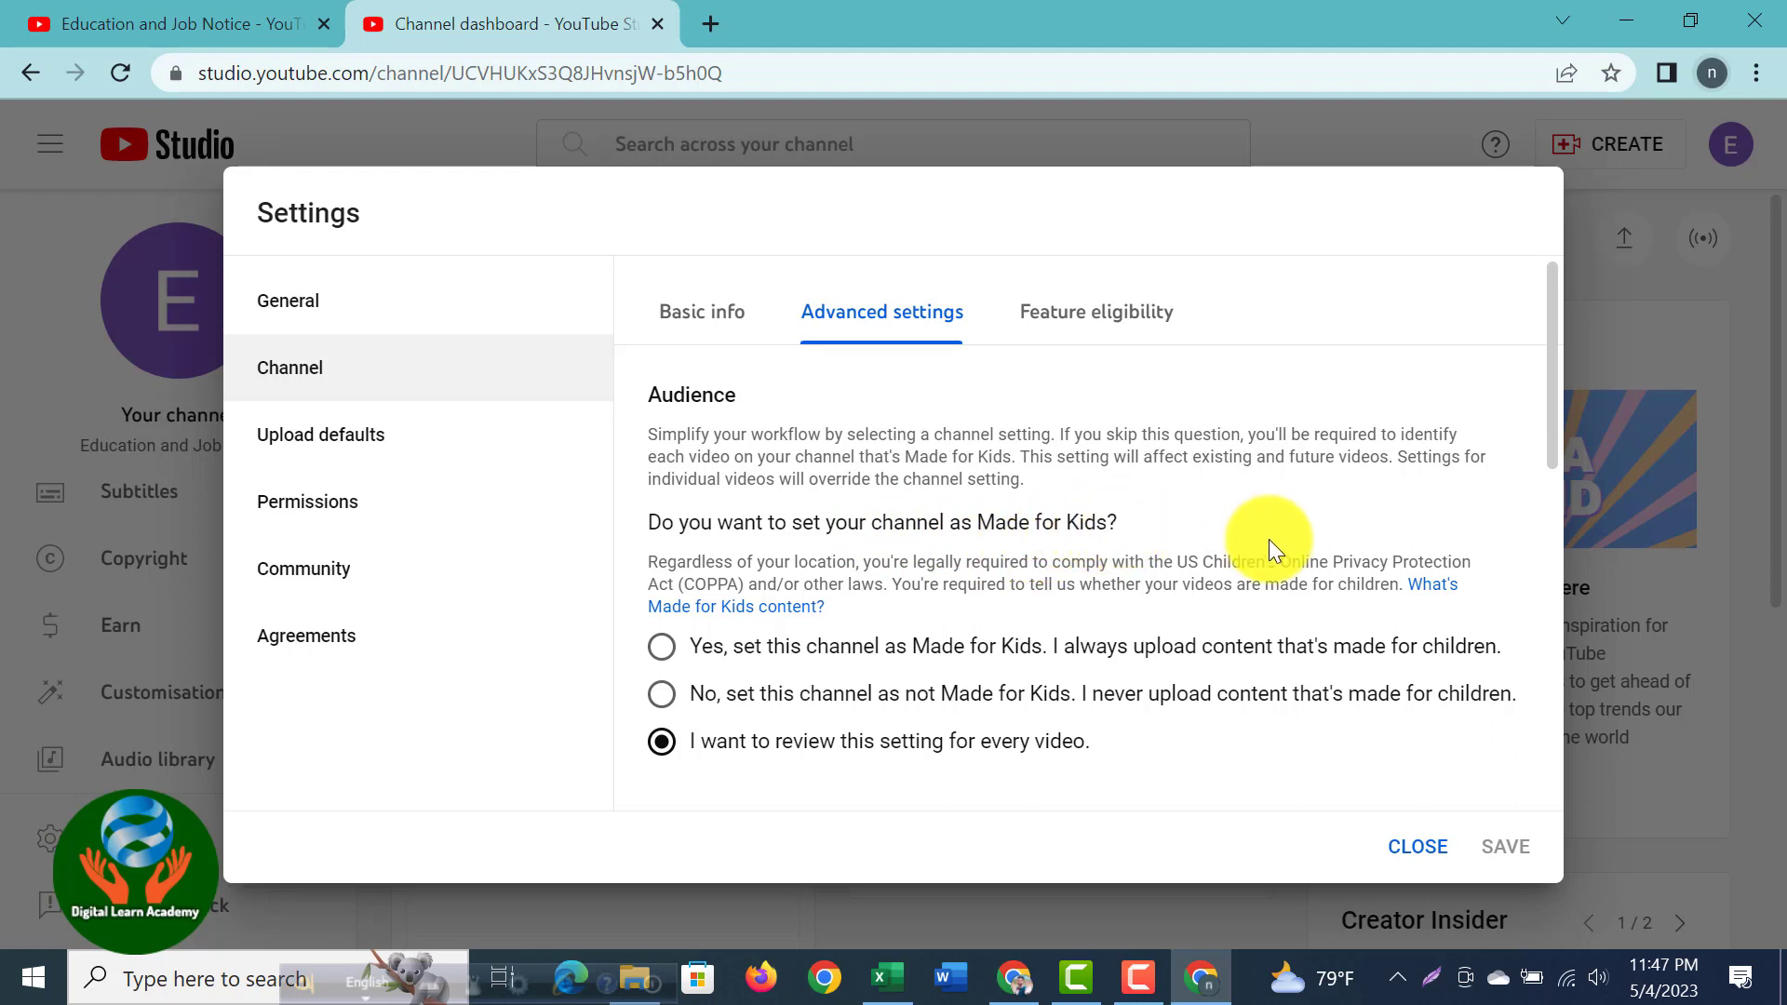
scroll(730, 763, down, 2)
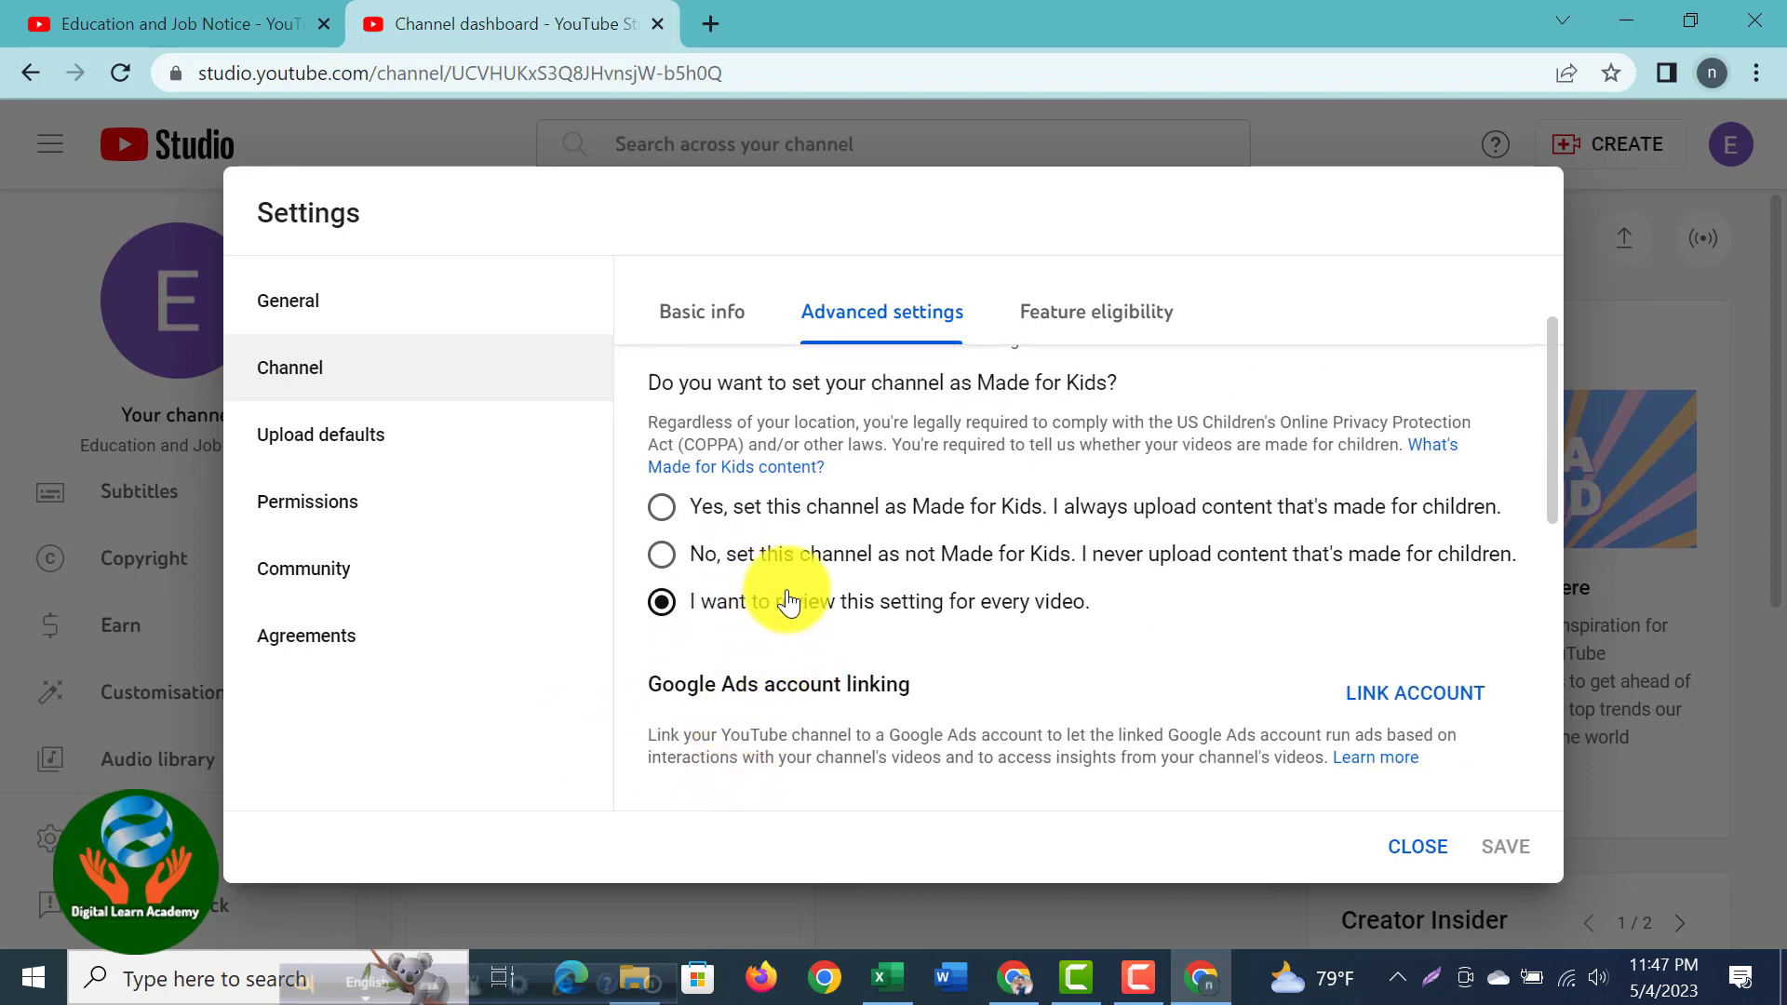
click(661, 555)
Review the Google Ads linking, automatic captions, advertisements and clips options, and save the channel settings.
scroll(1033, 633, down, 2)
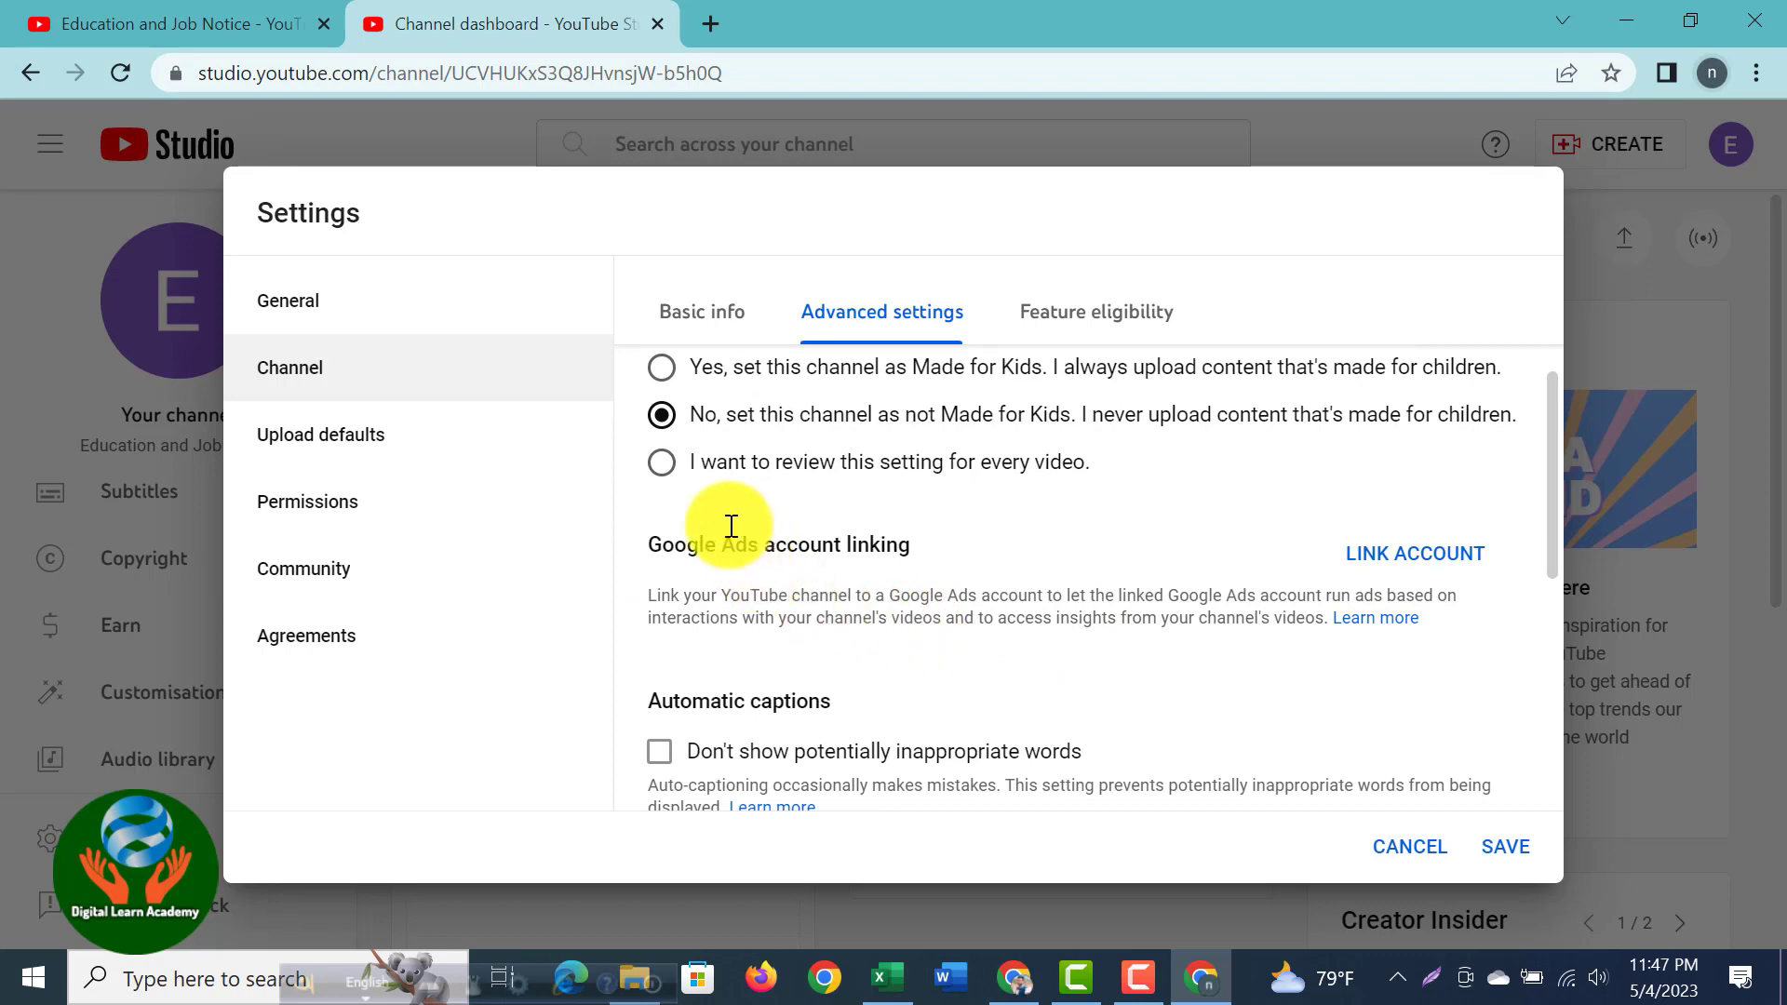
scroll(663, 607, down, 4)
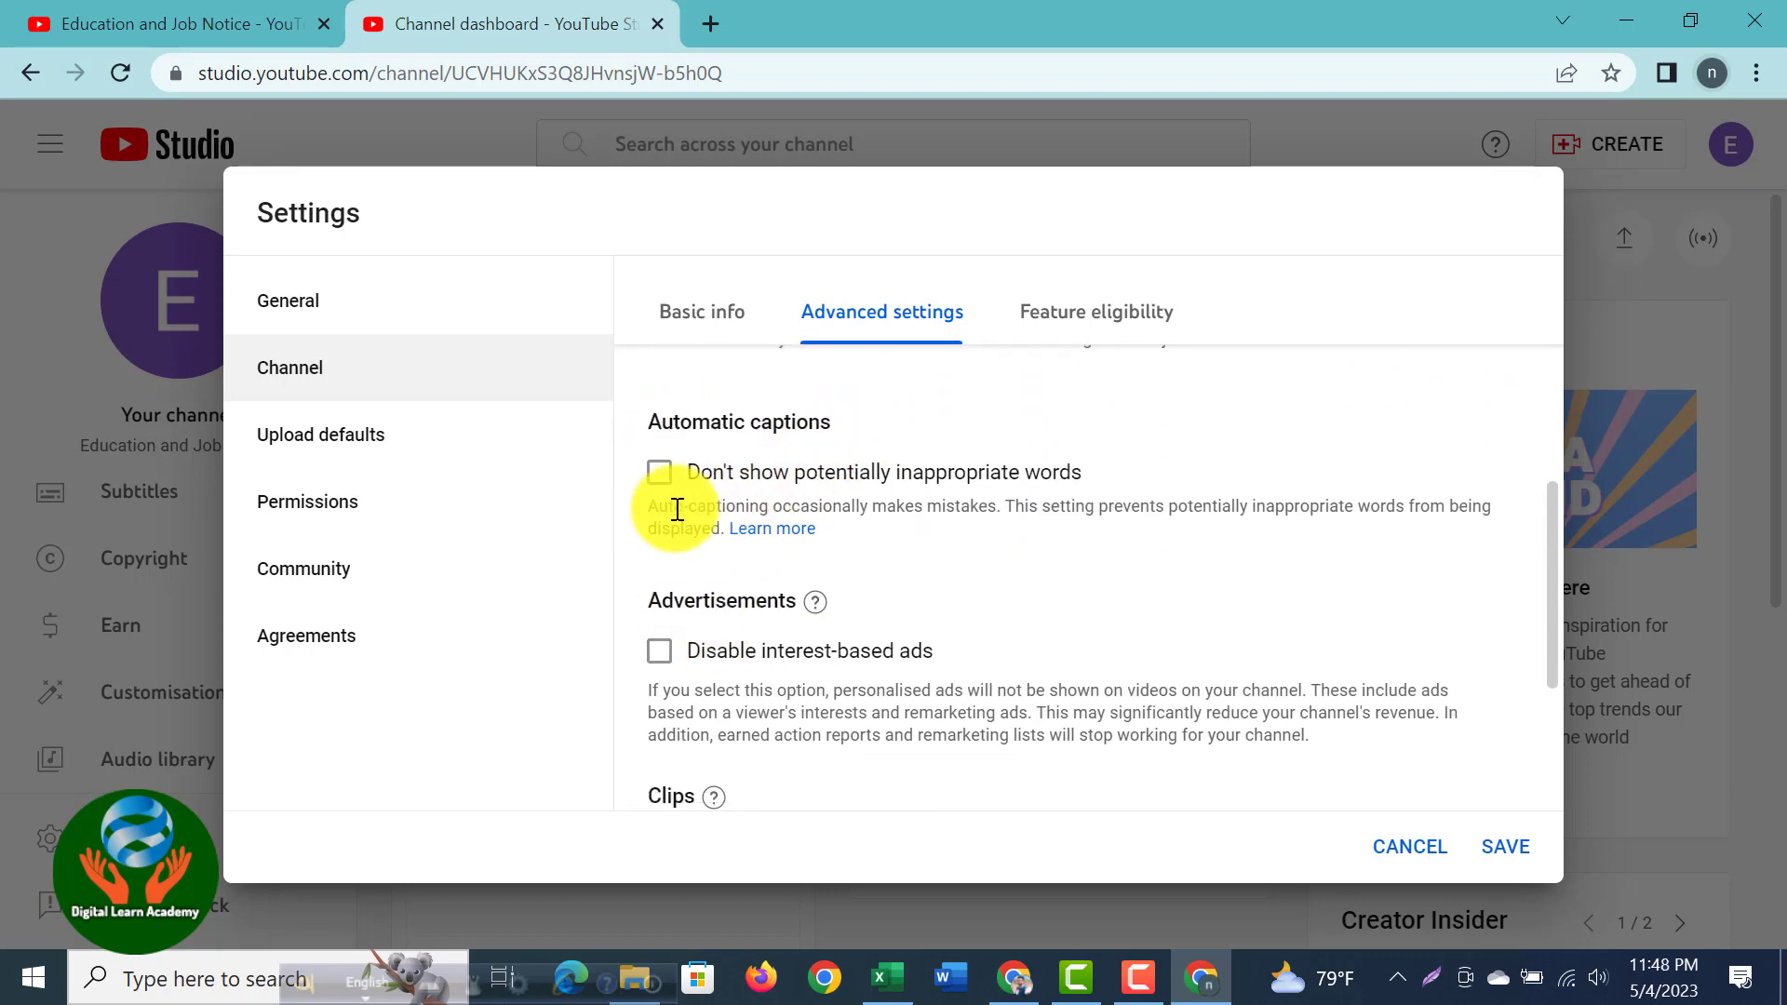
scroll(838, 549, down, 2)
scroll(946, 555, up, 2)
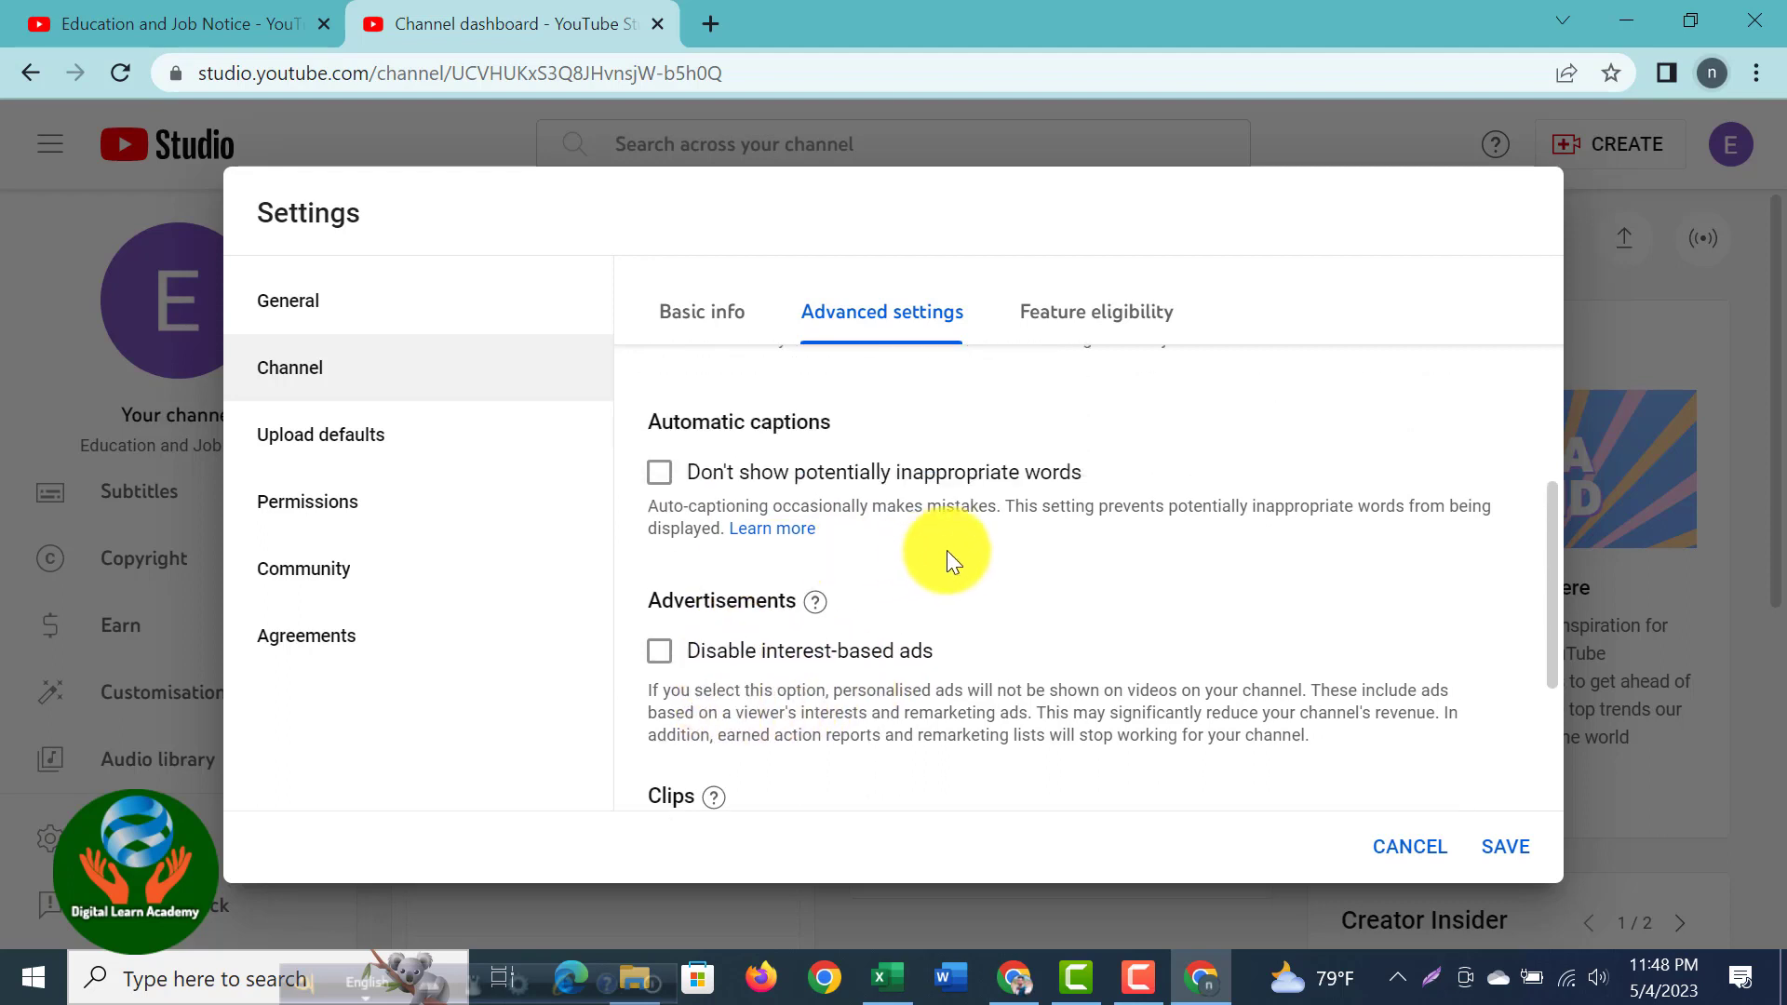
scroll(955, 540, down, 4)
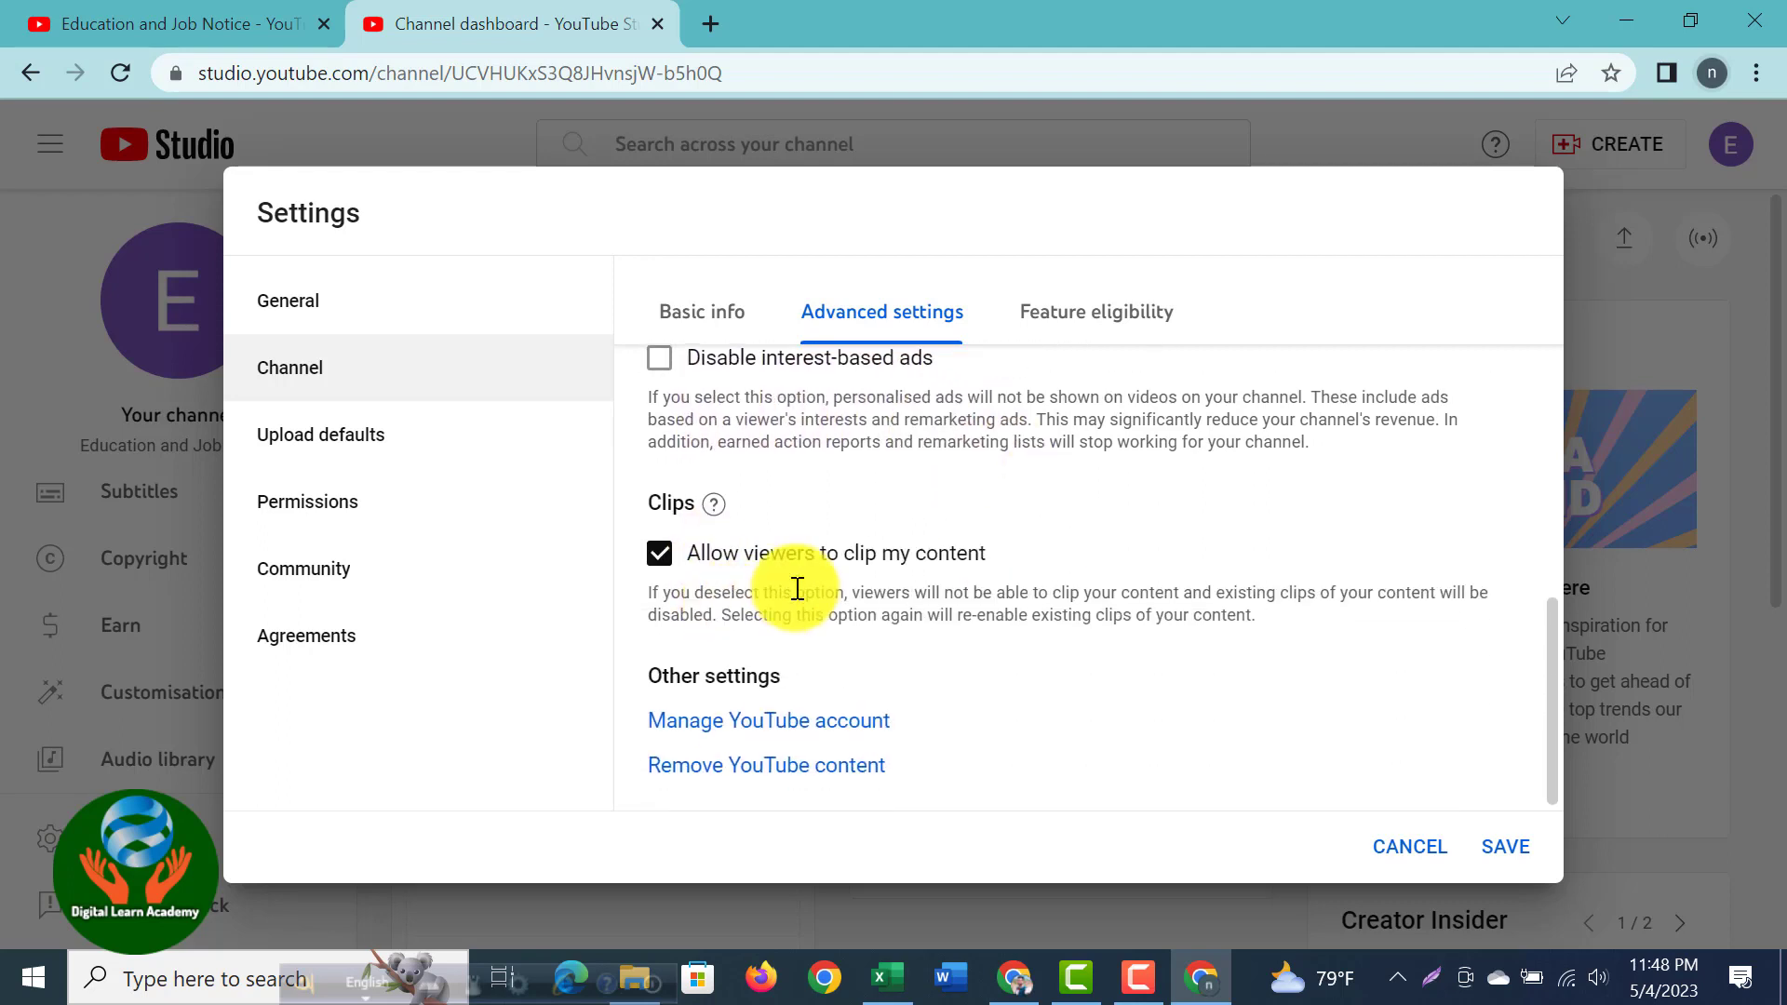
click(1515, 857)
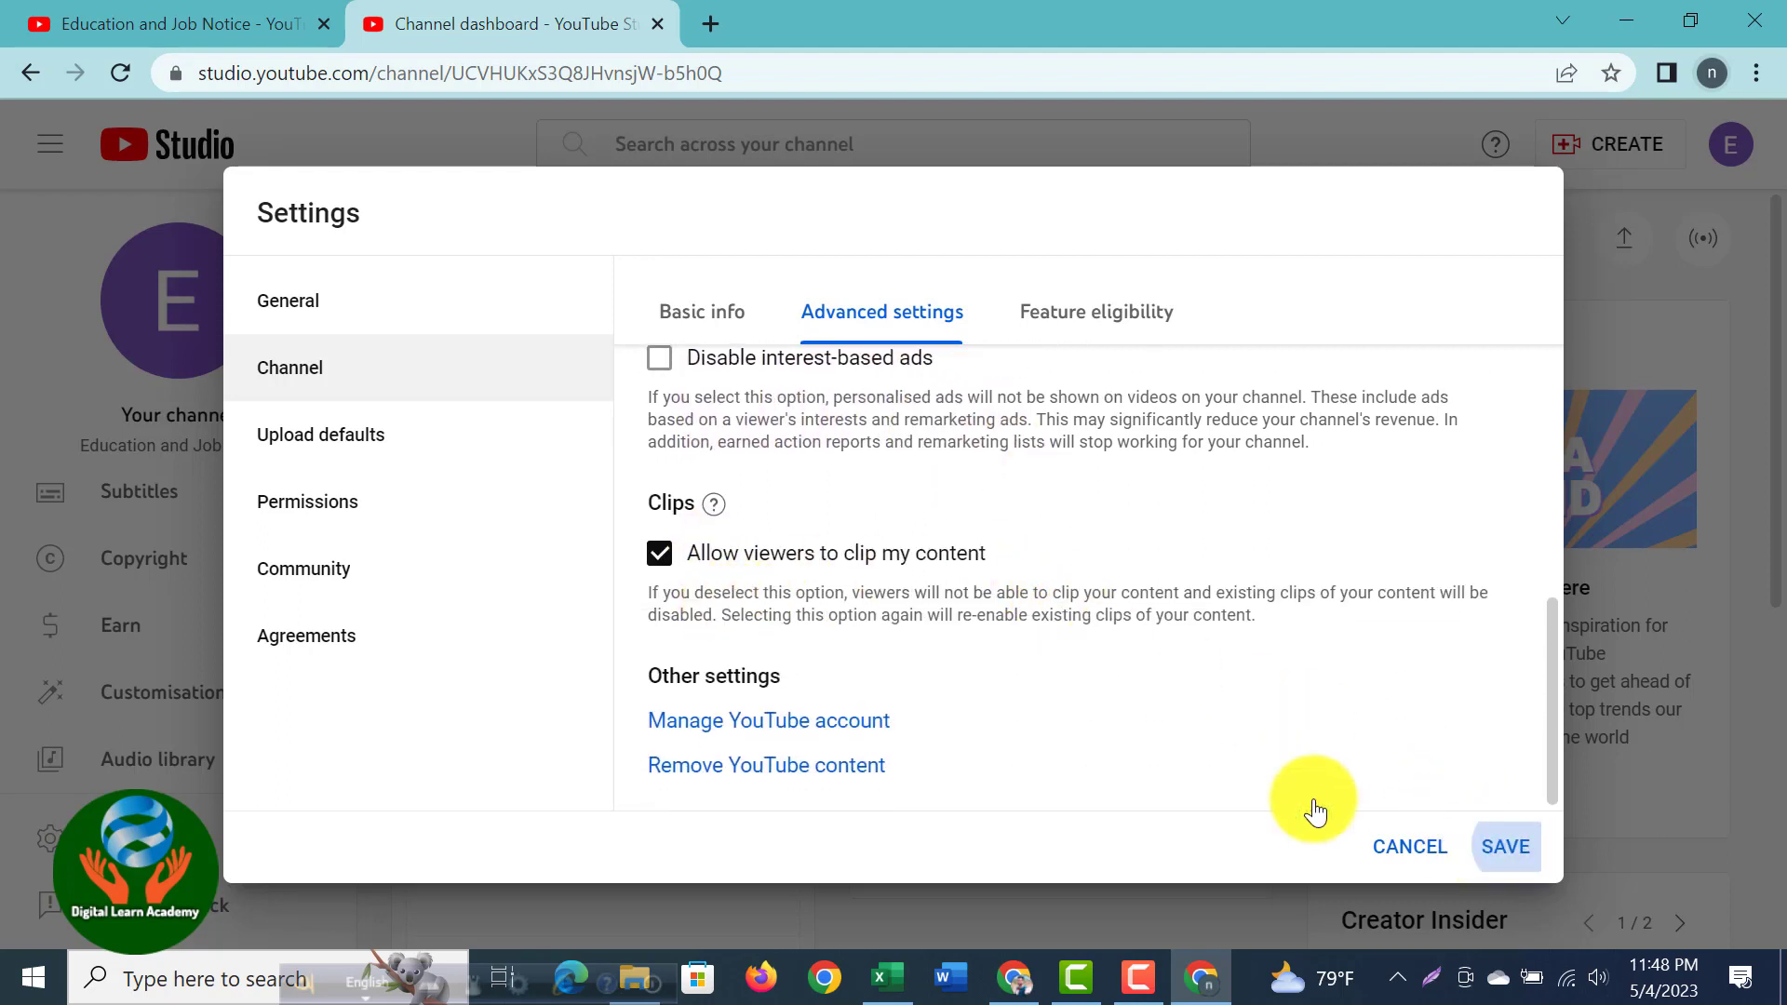
Reopen the Studio settings and examine the upload defaults for title, description, visibility and tags.
click(136, 692)
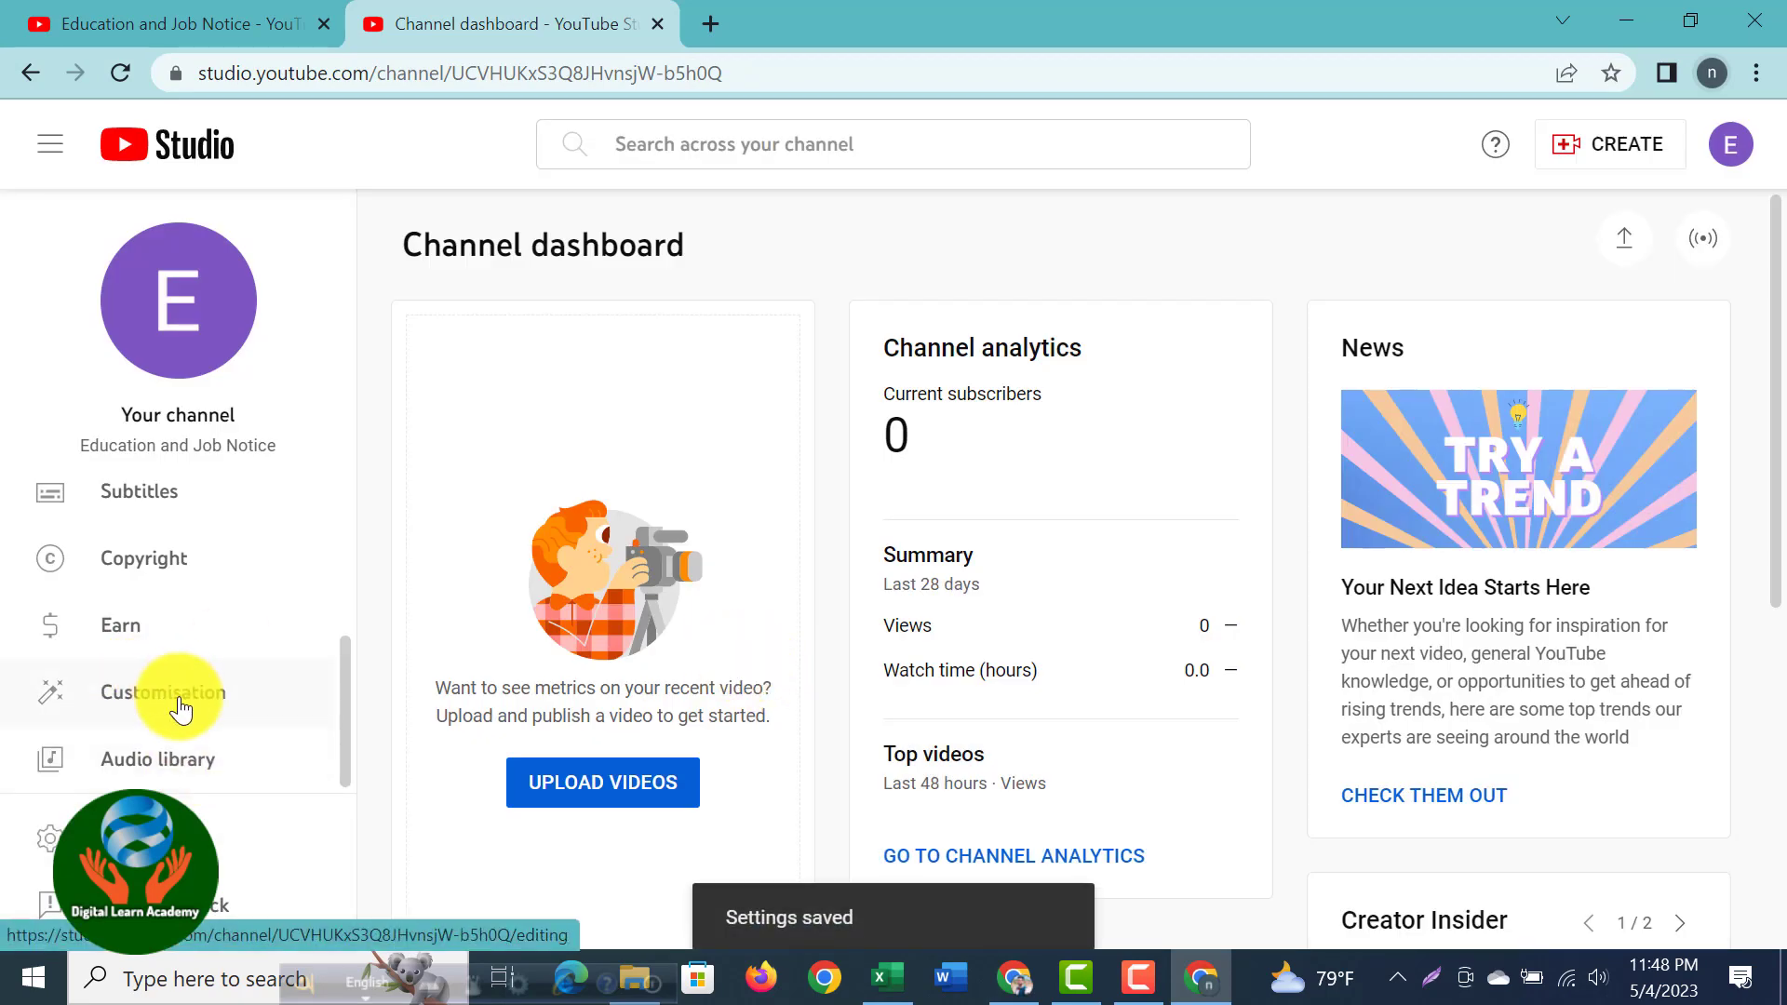
click(186, 828)
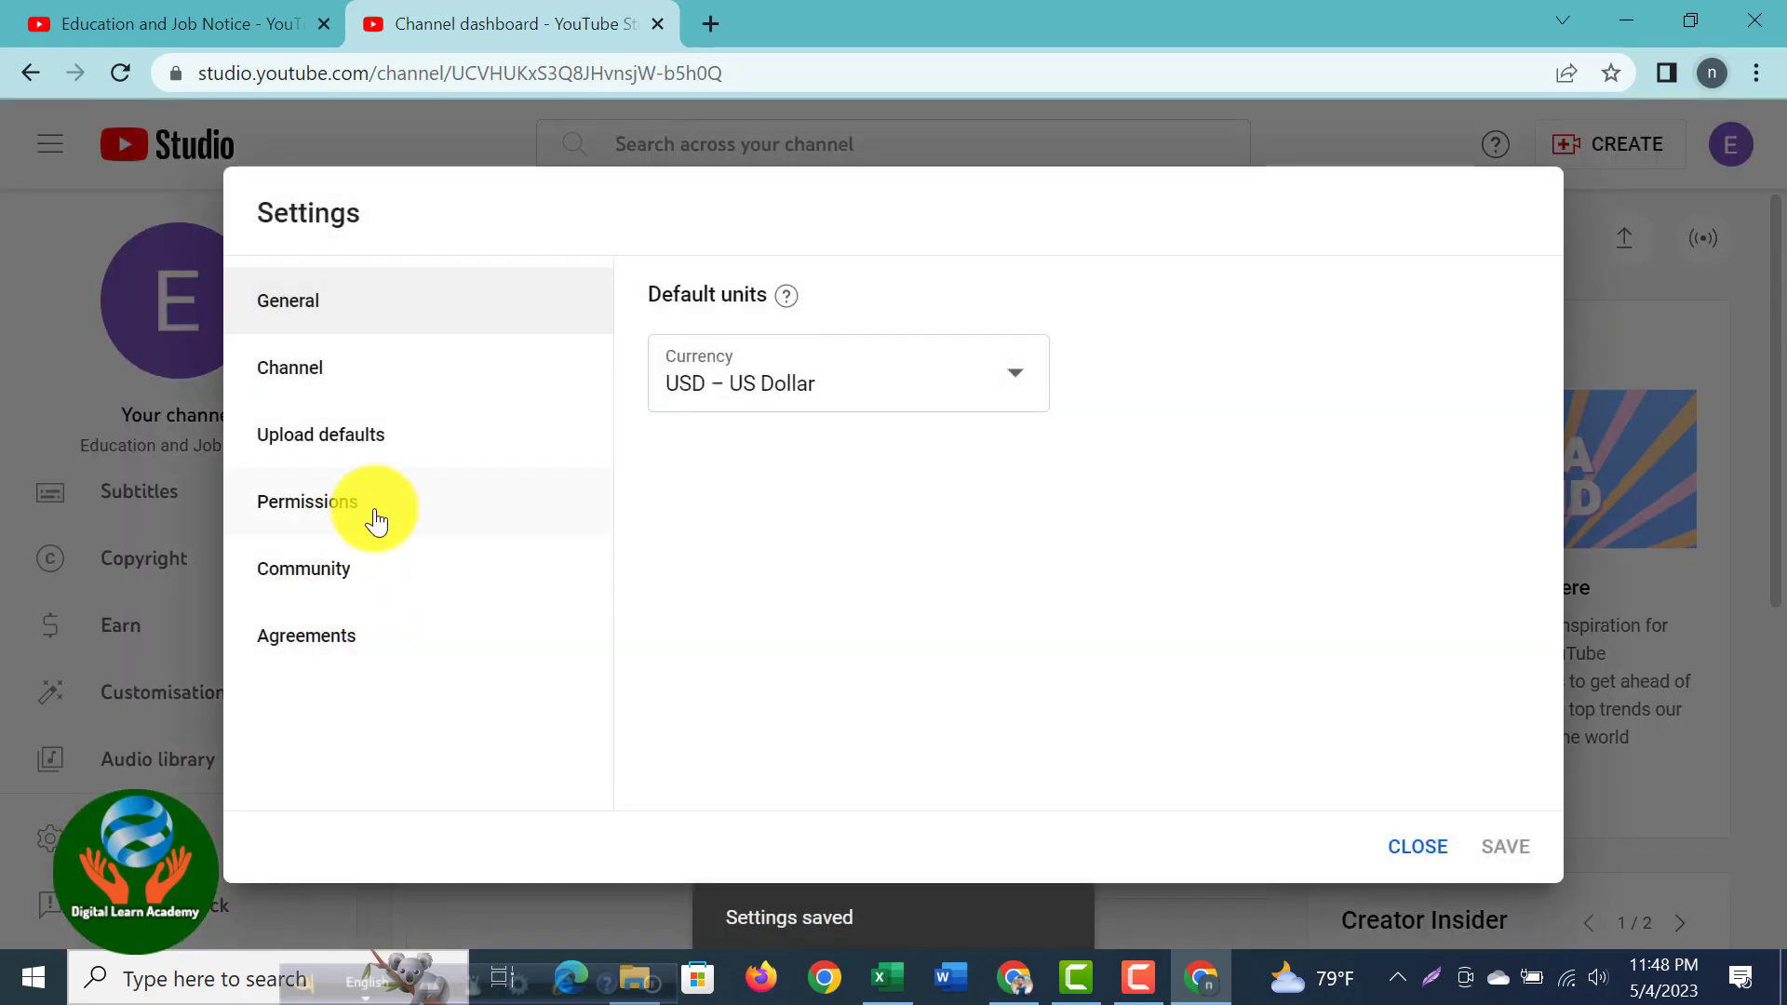
click(350, 455)
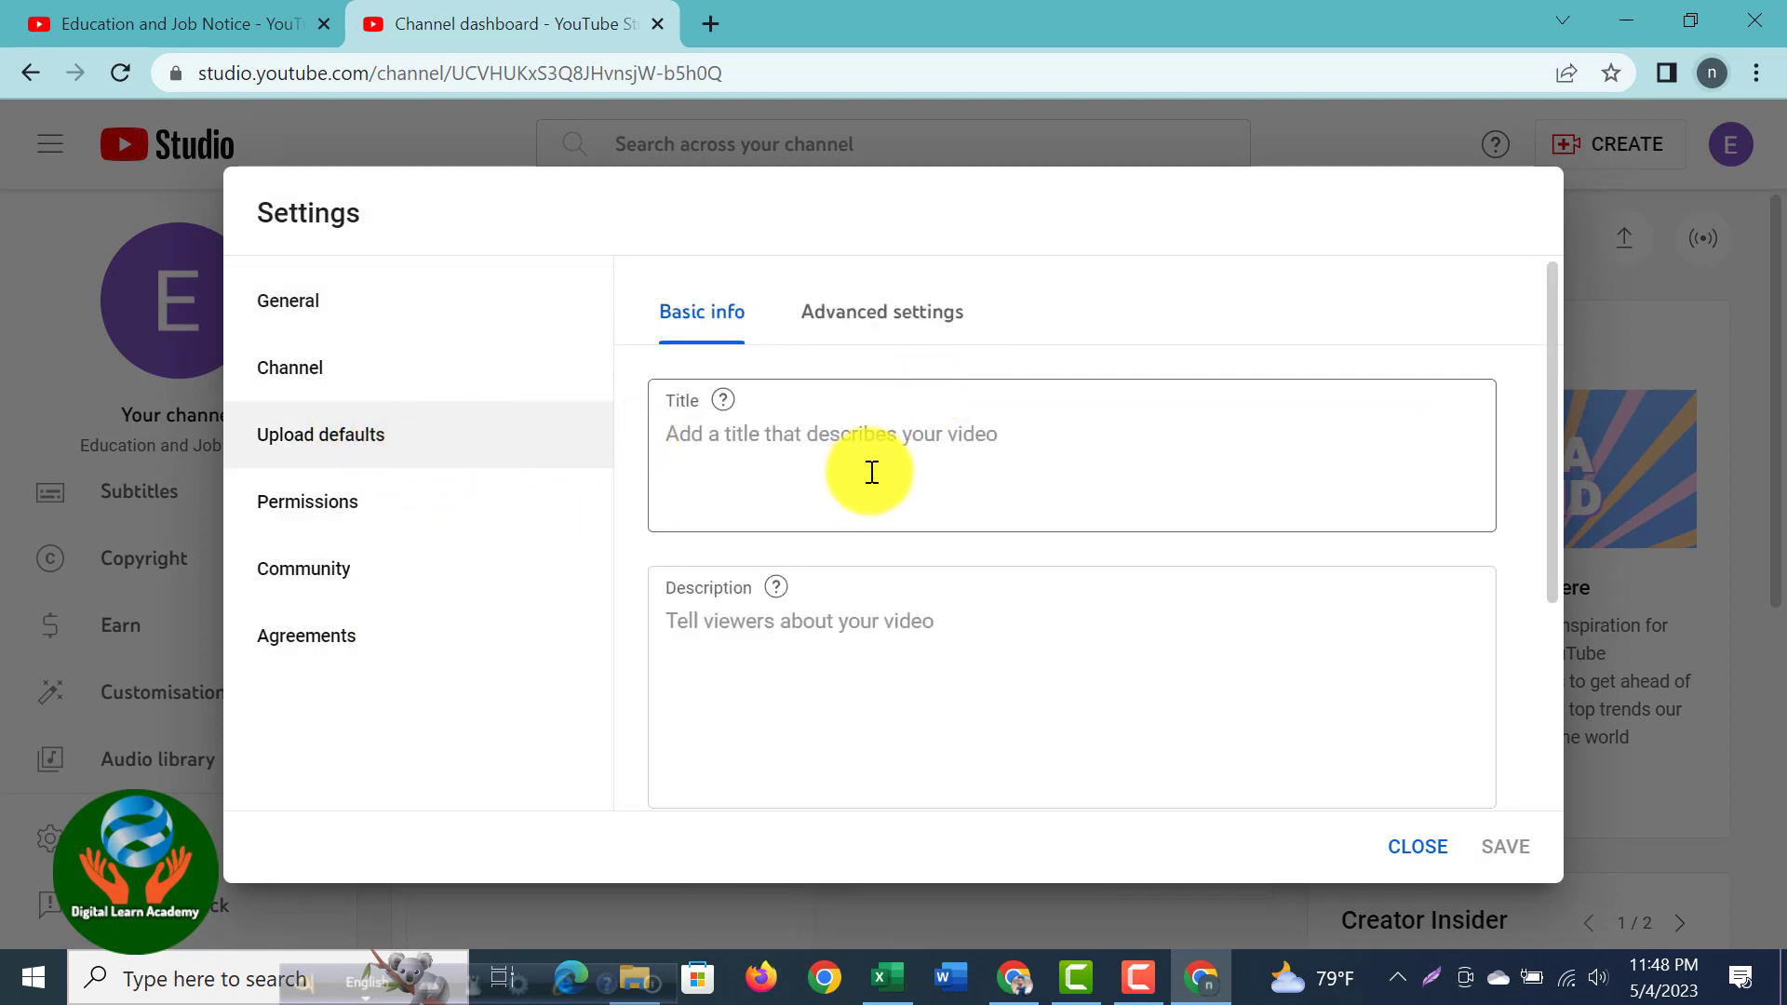
scroll(838, 438, down, 3)
scroll(837, 438, up, 3)
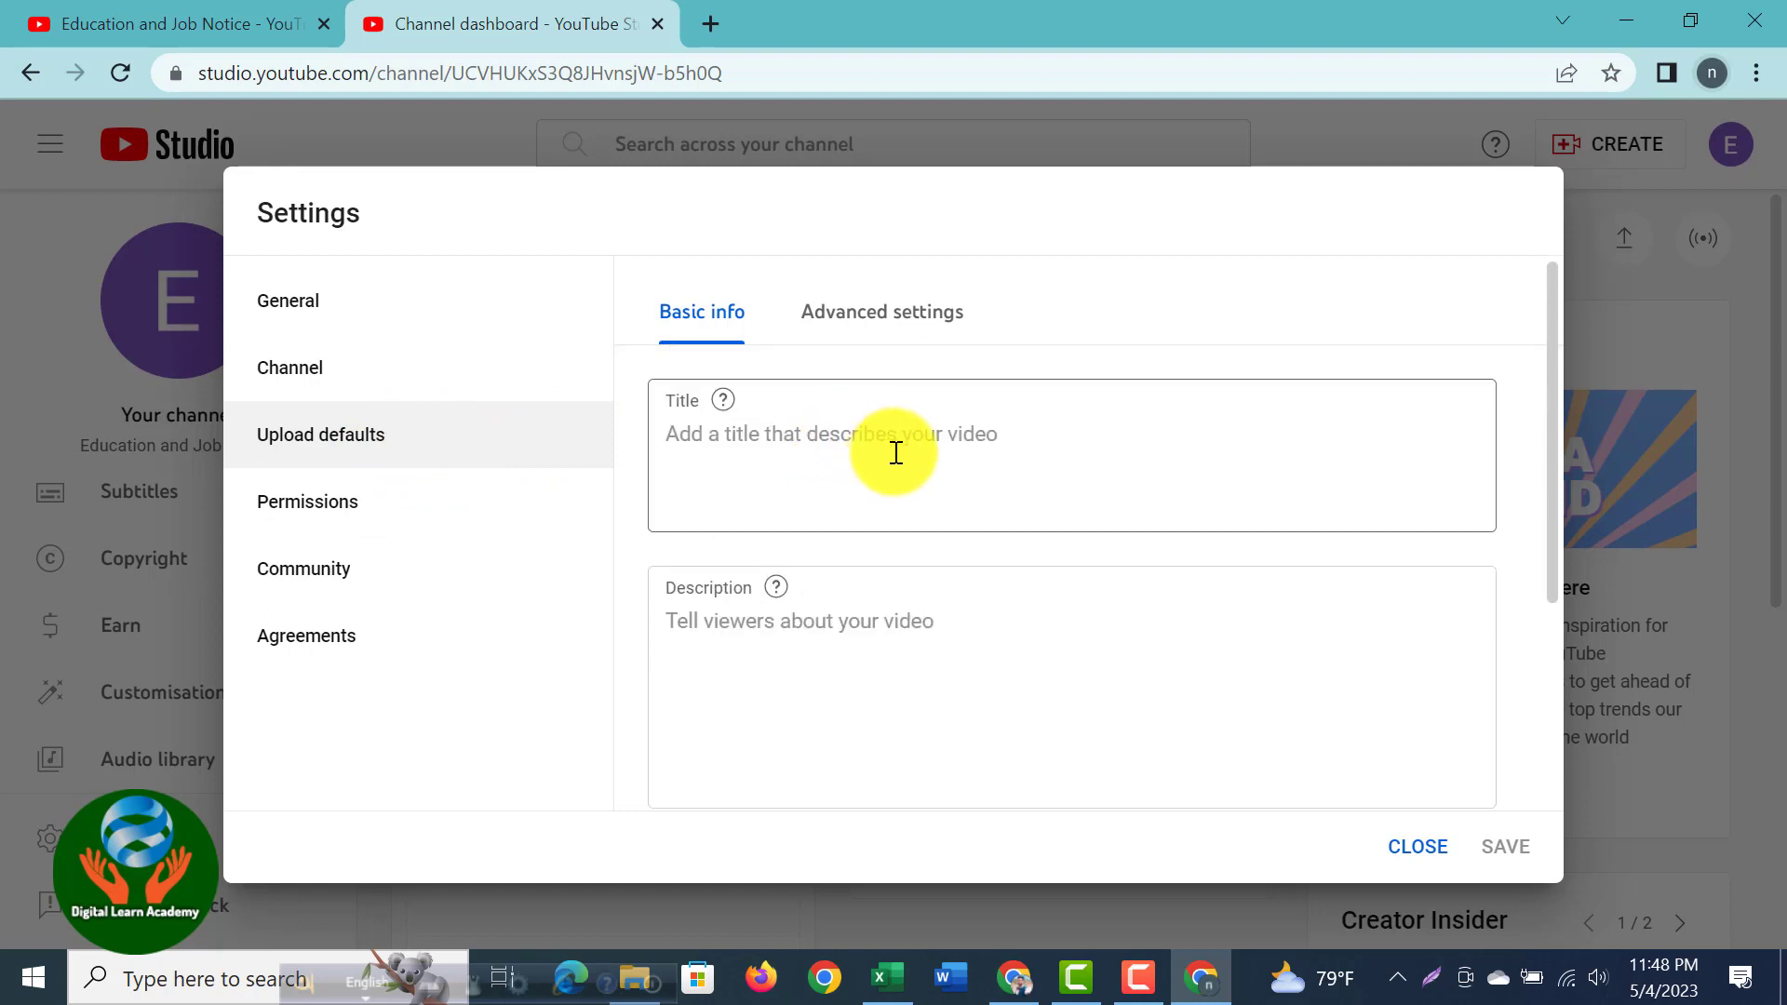
click(711, 438)
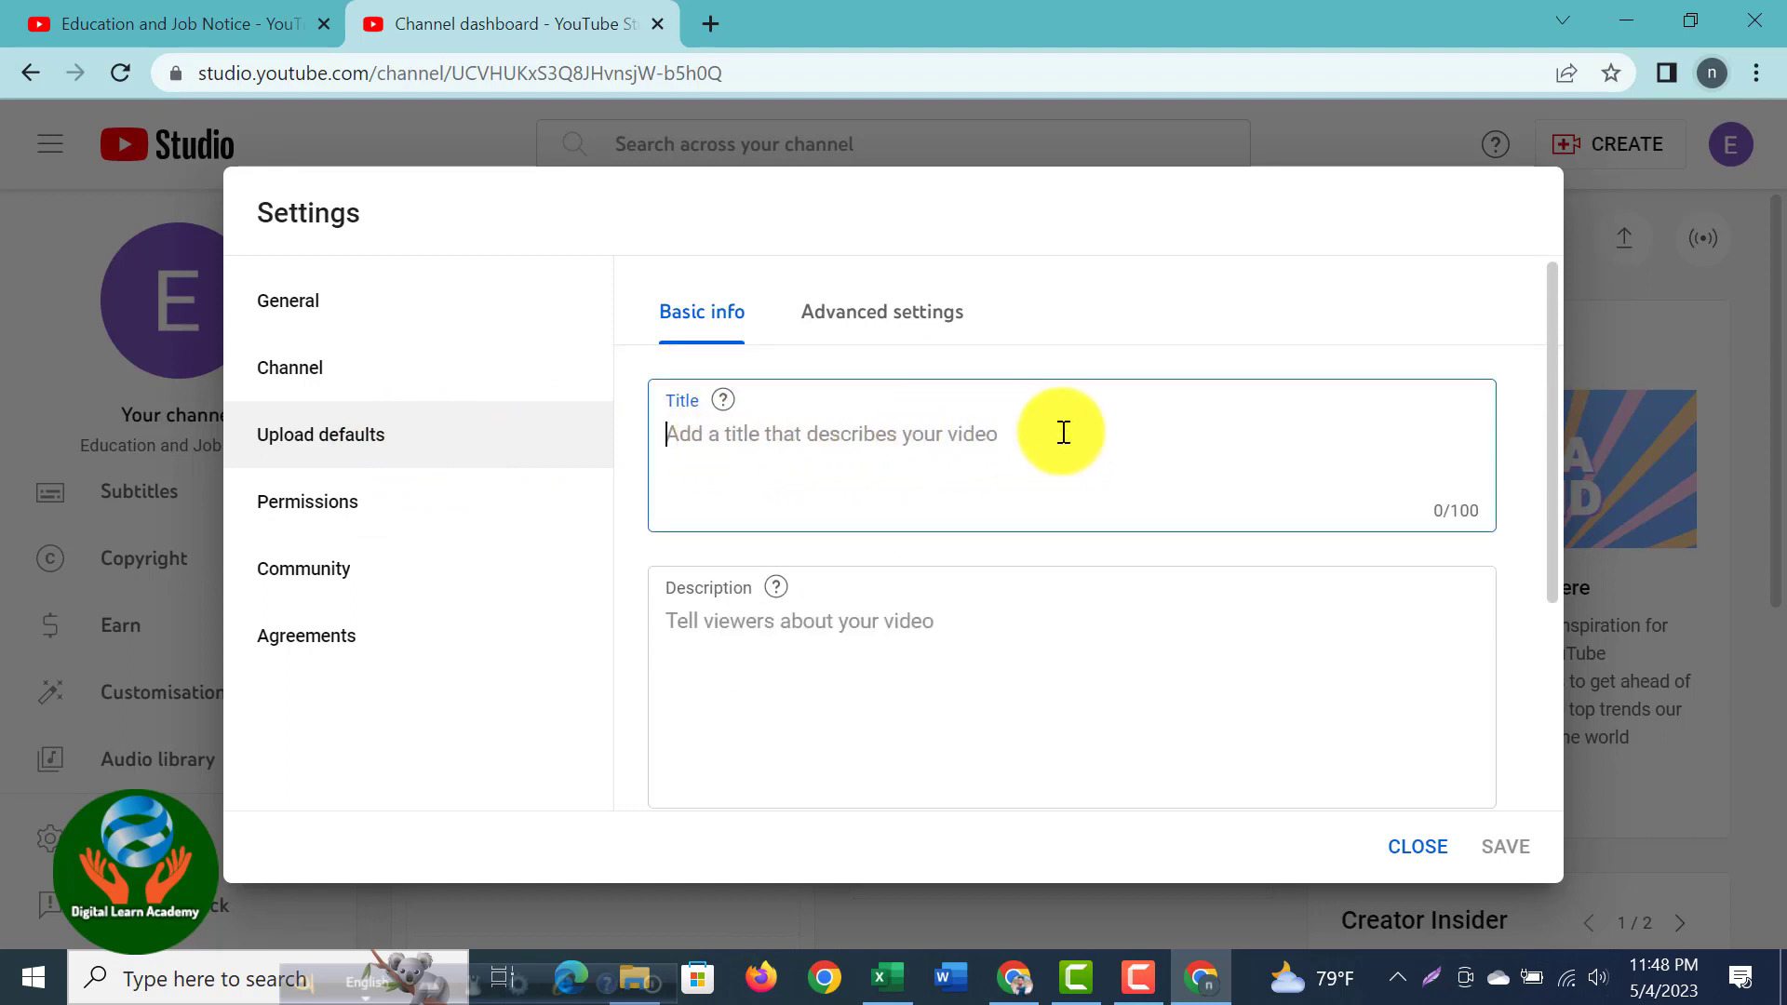
click(754, 643)
scroll(905, 650, down, 2)
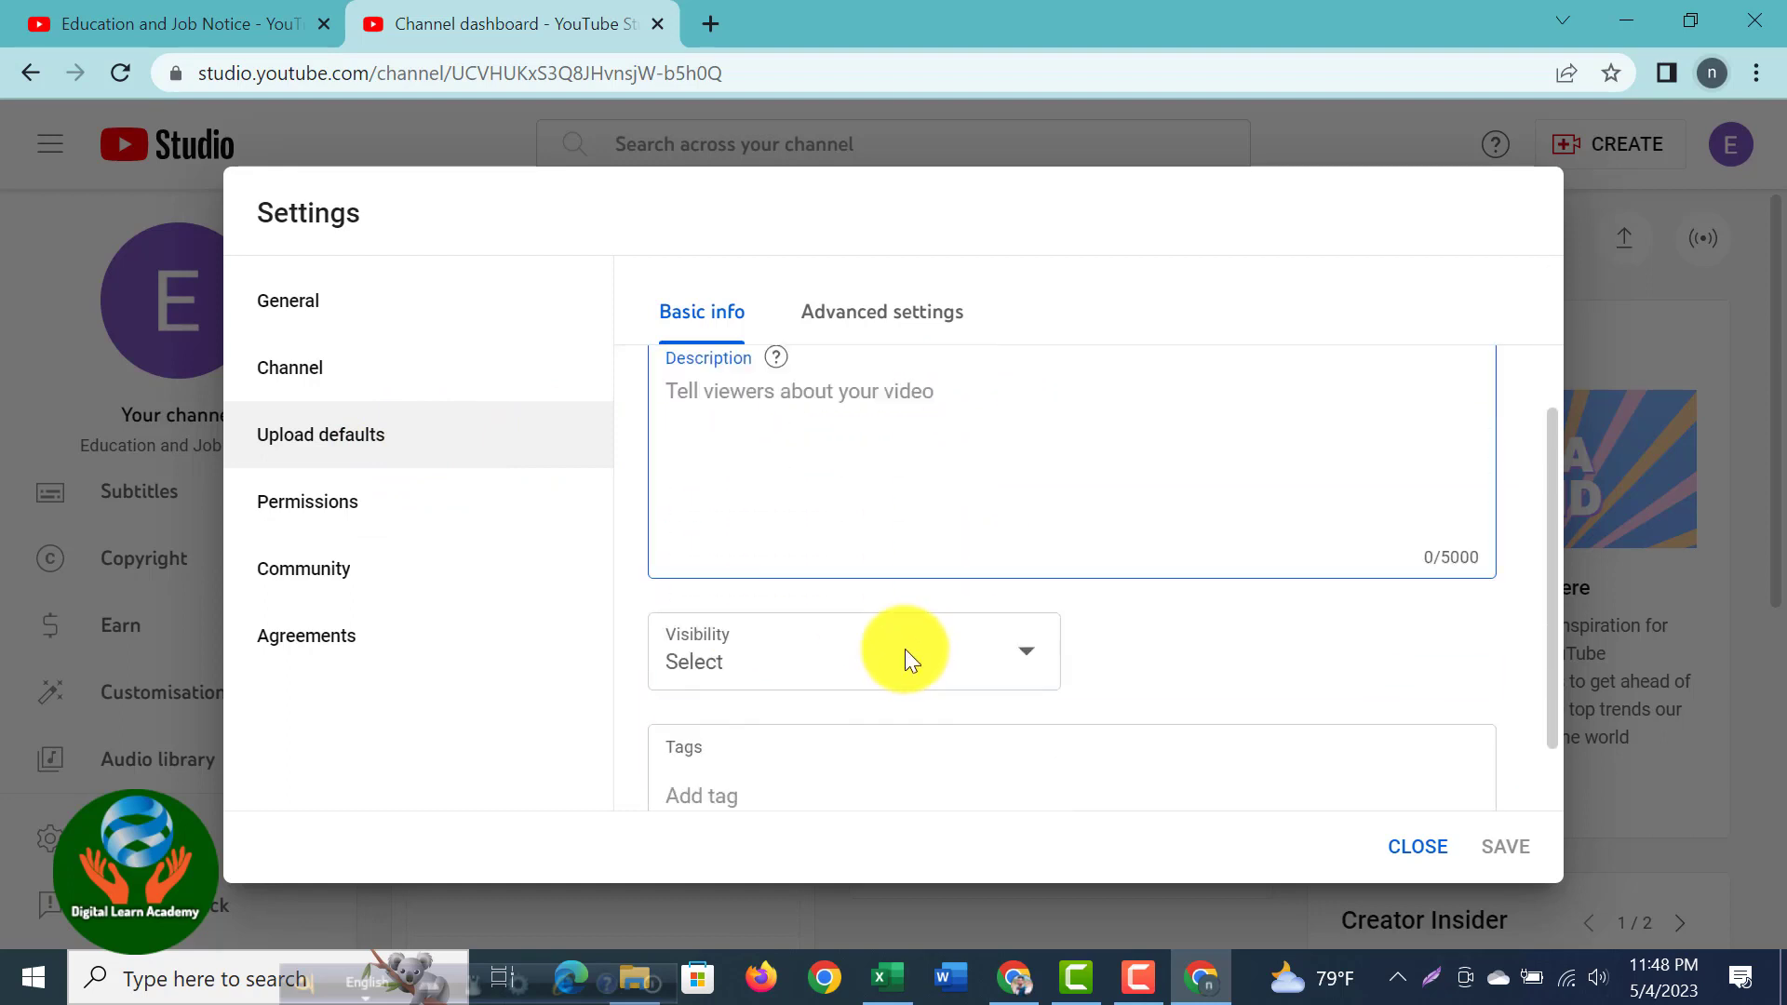
scroll(905, 649, down, 1)
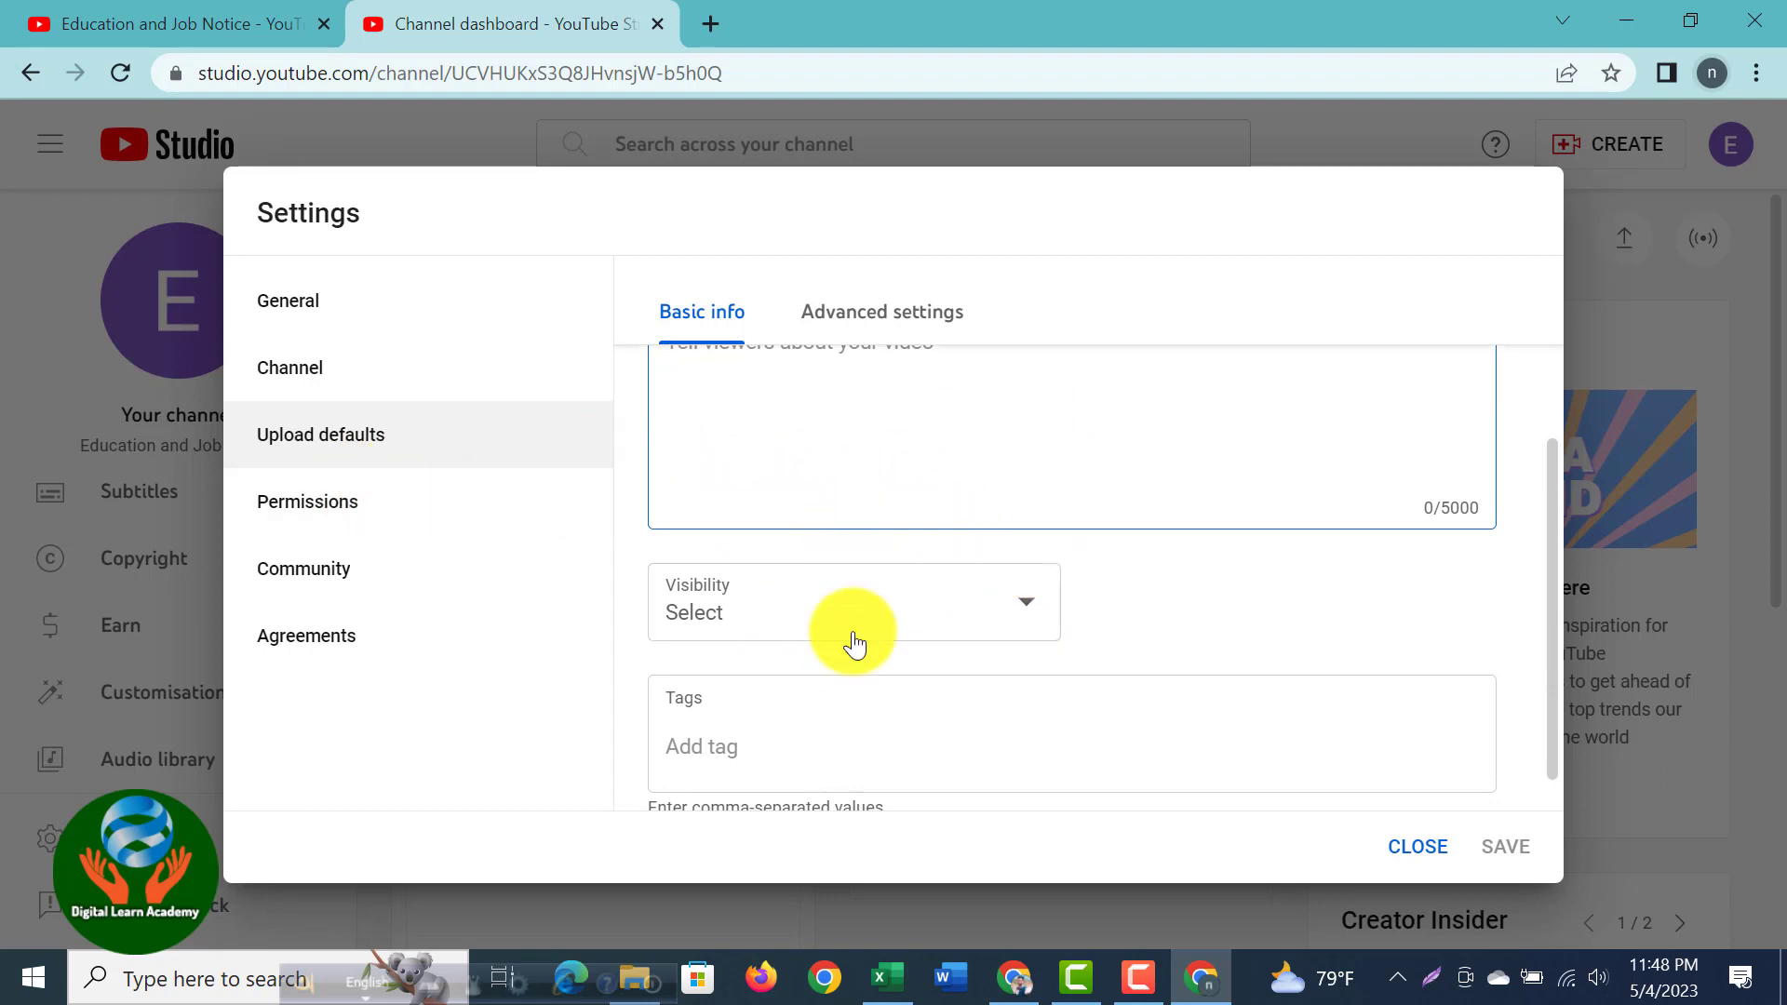
scroll(853, 643, down, 1)
scroll(838, 633, up, 4)
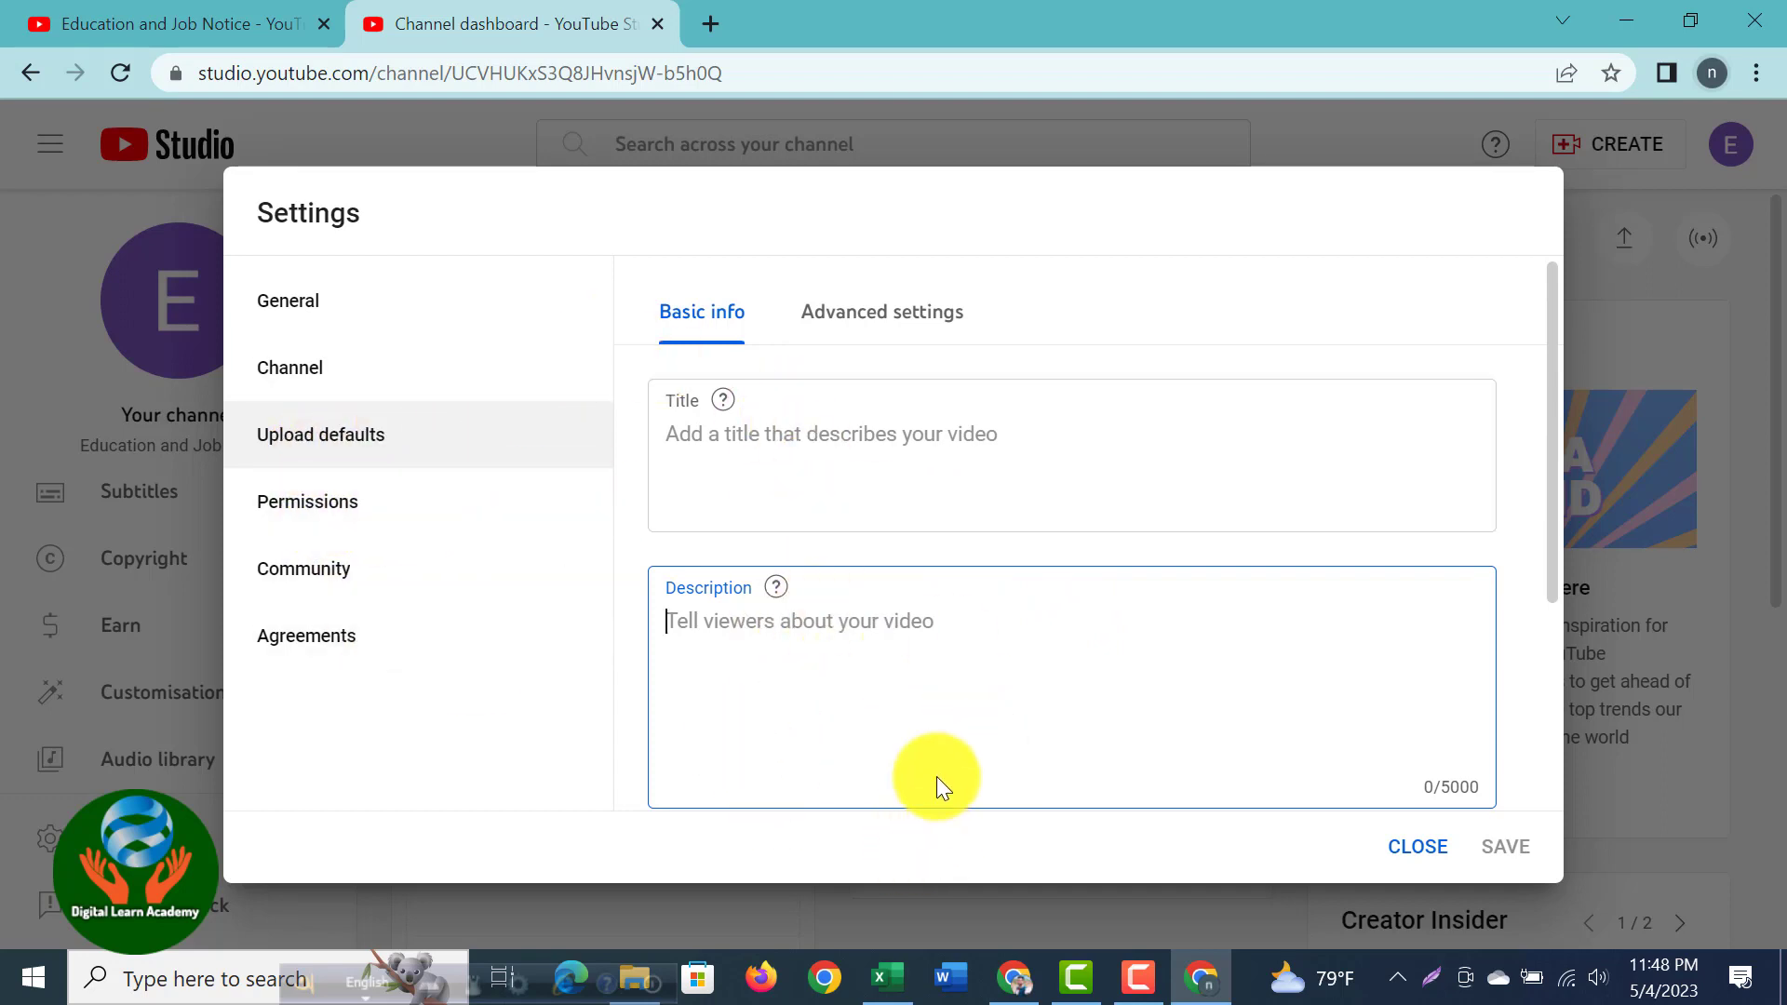
Look through the permissions and community moderation settings, return to the general settings and close the settings.
click(288, 520)
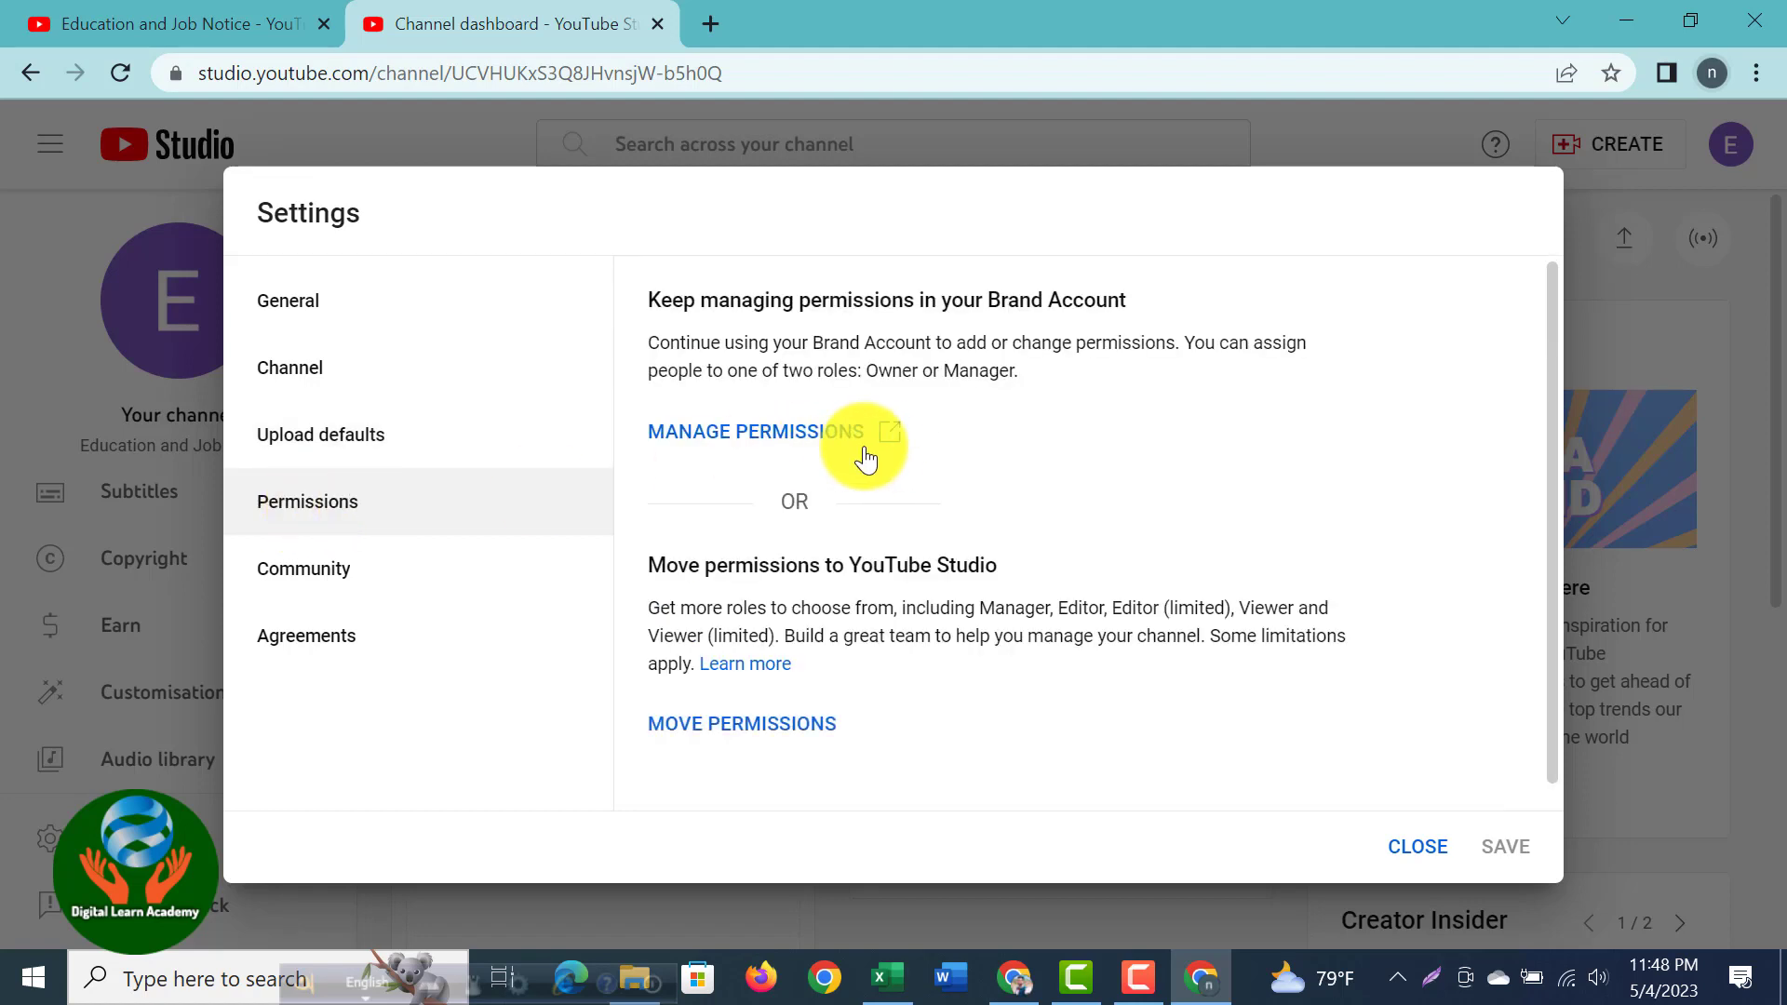
scroll(894, 530, down, 1)
click(293, 566)
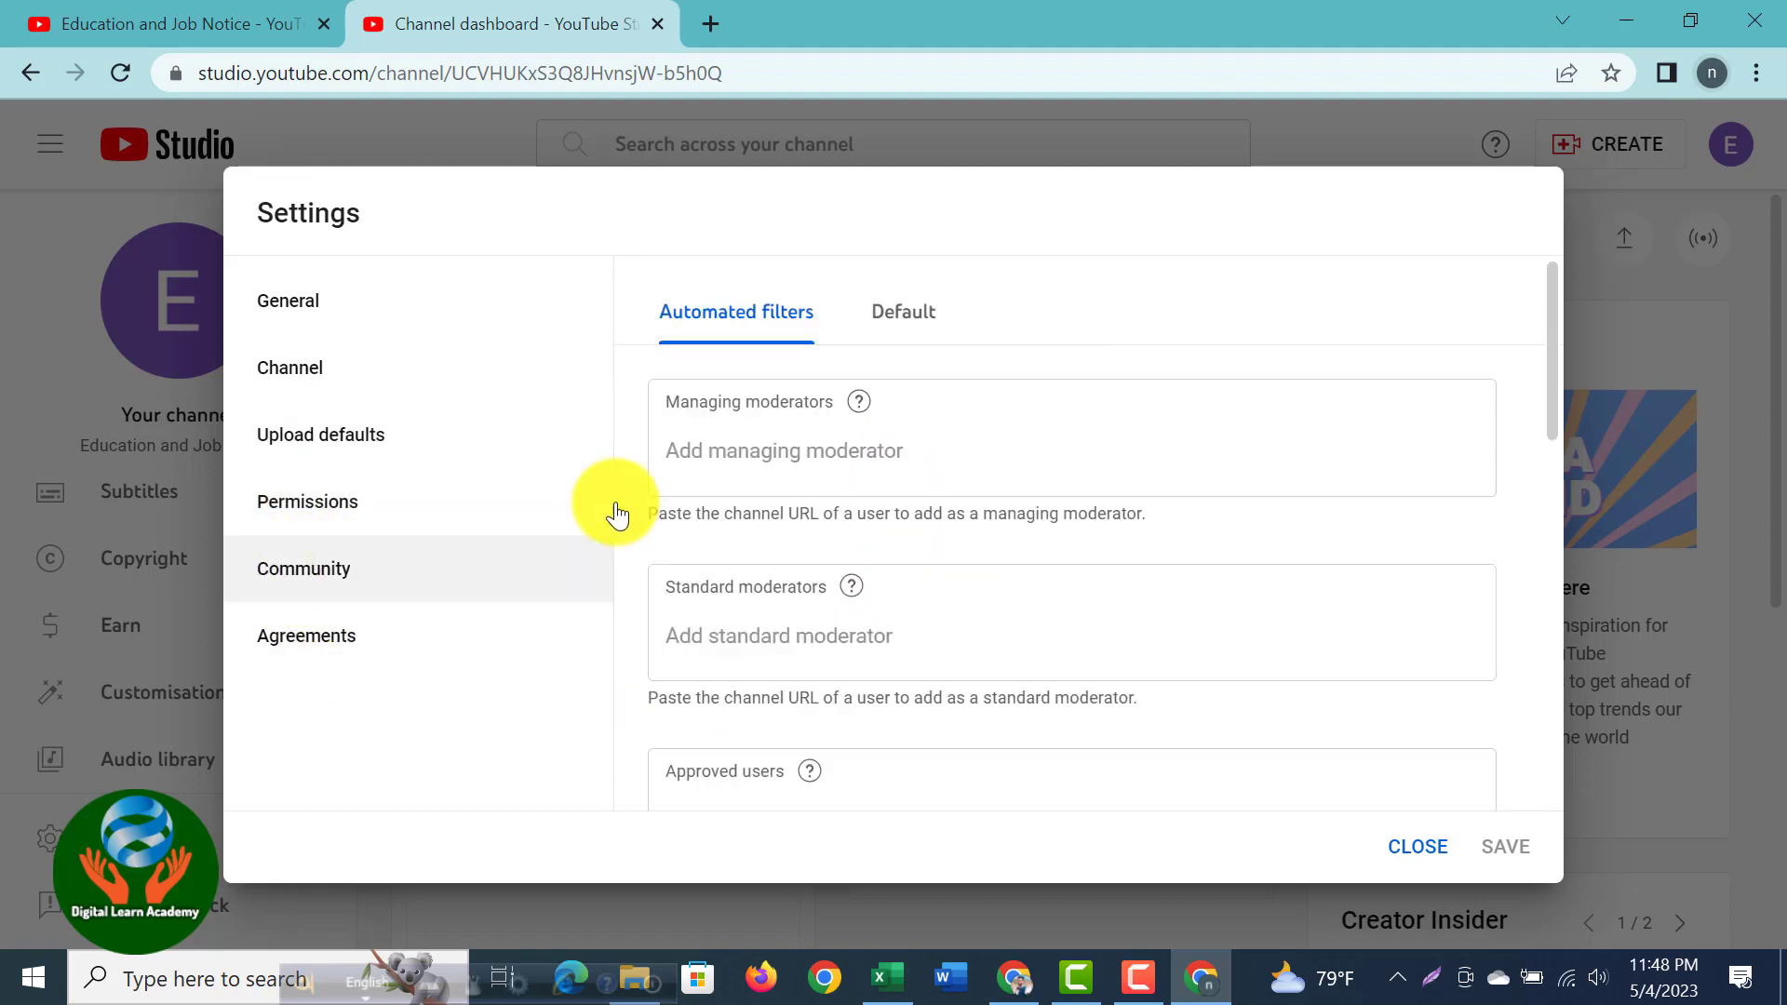
scroll(894, 651, down, 2)
scroll(875, 689, up, 2)
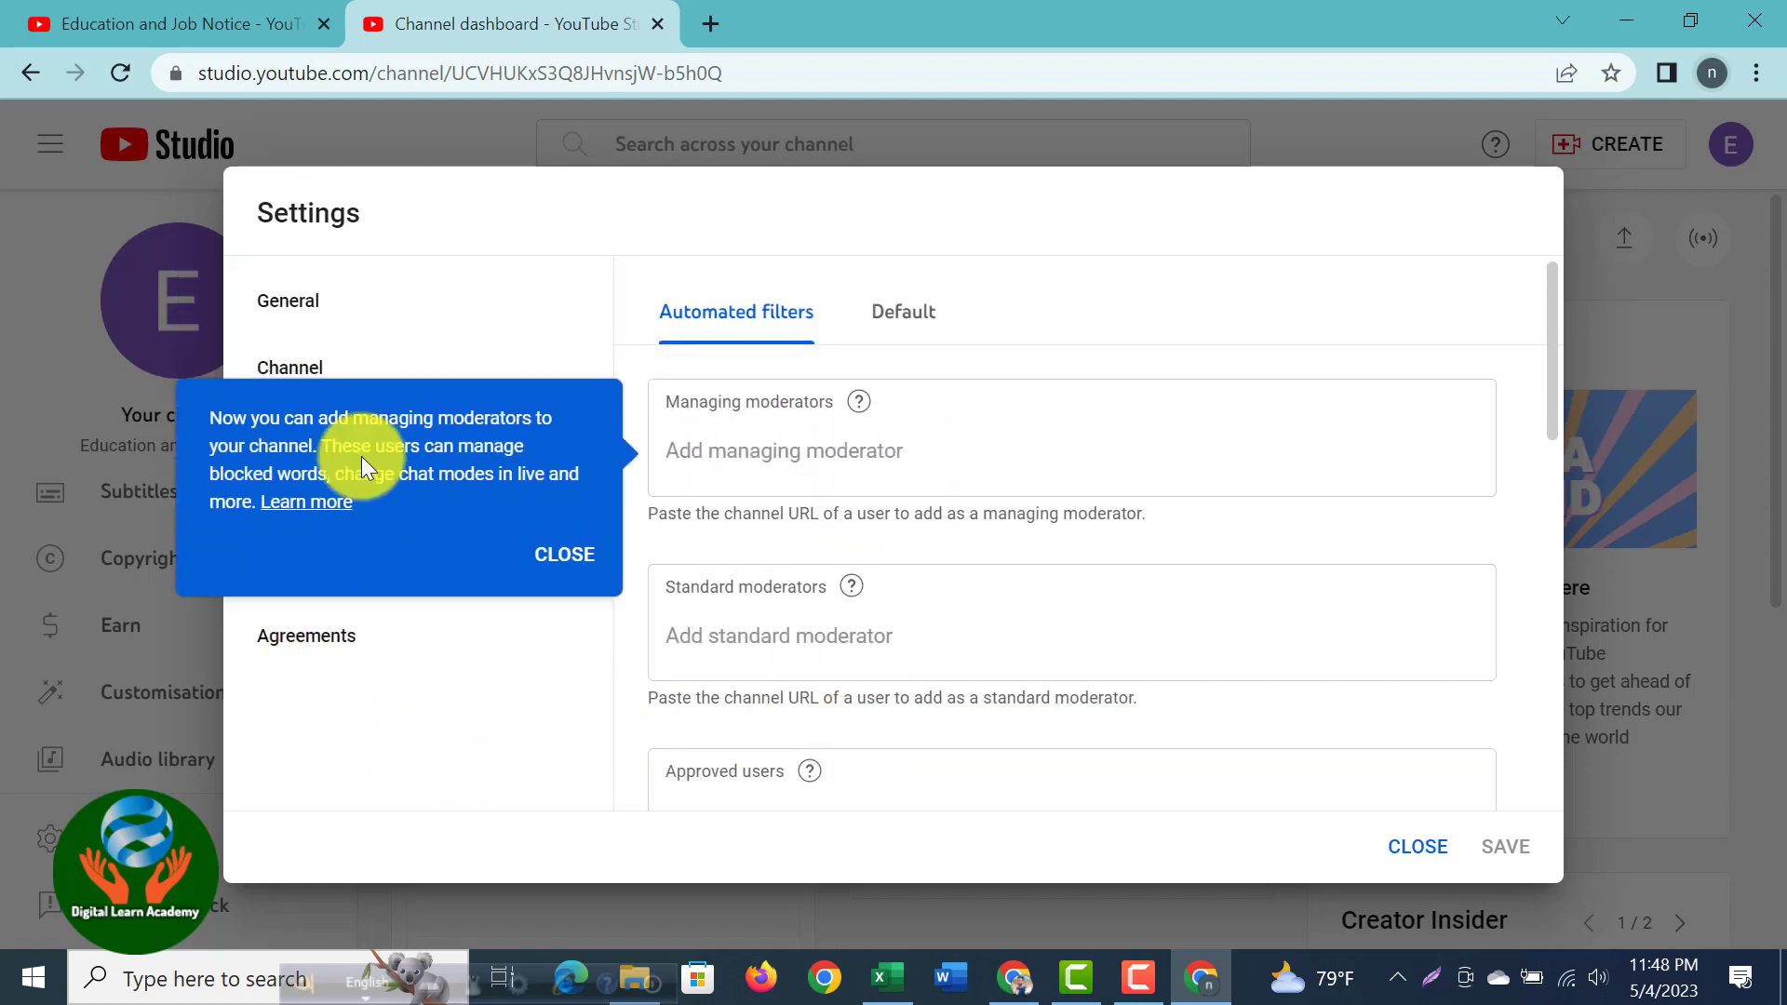
click(288, 299)
click(1417, 841)
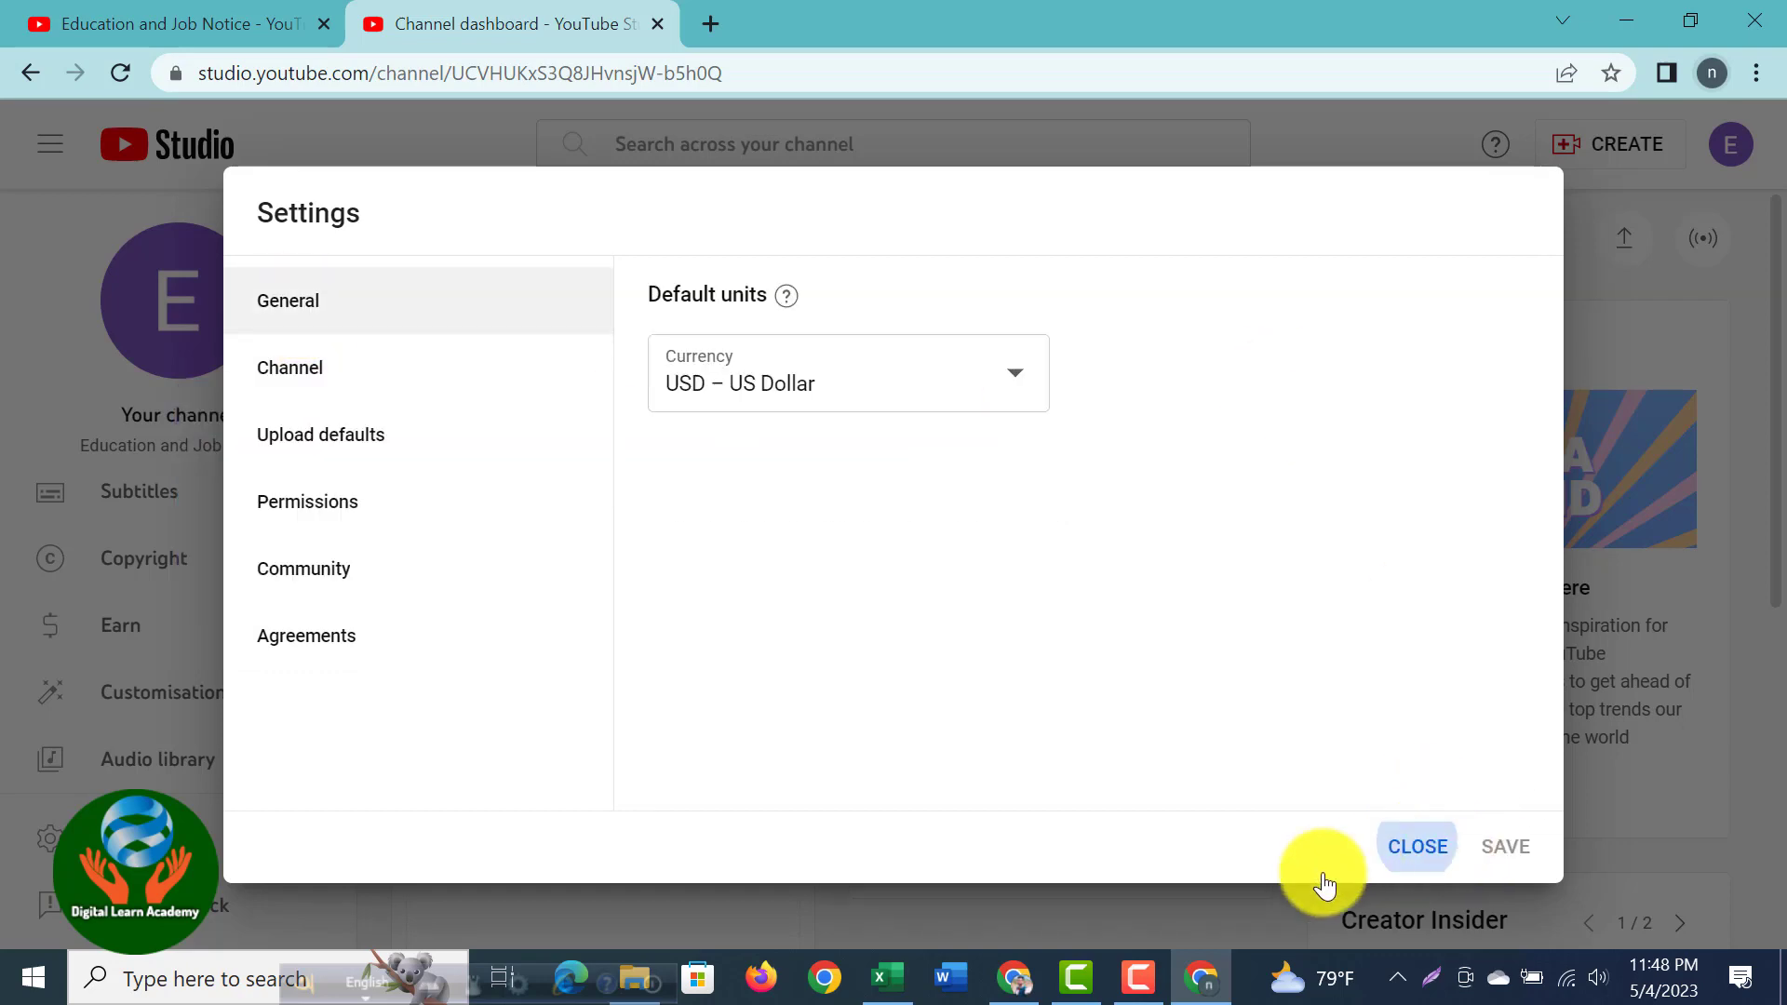
Open the channel customisation and review the layout sections and the branding options for picture and banner image.
scroll(172, 736, up, 2)
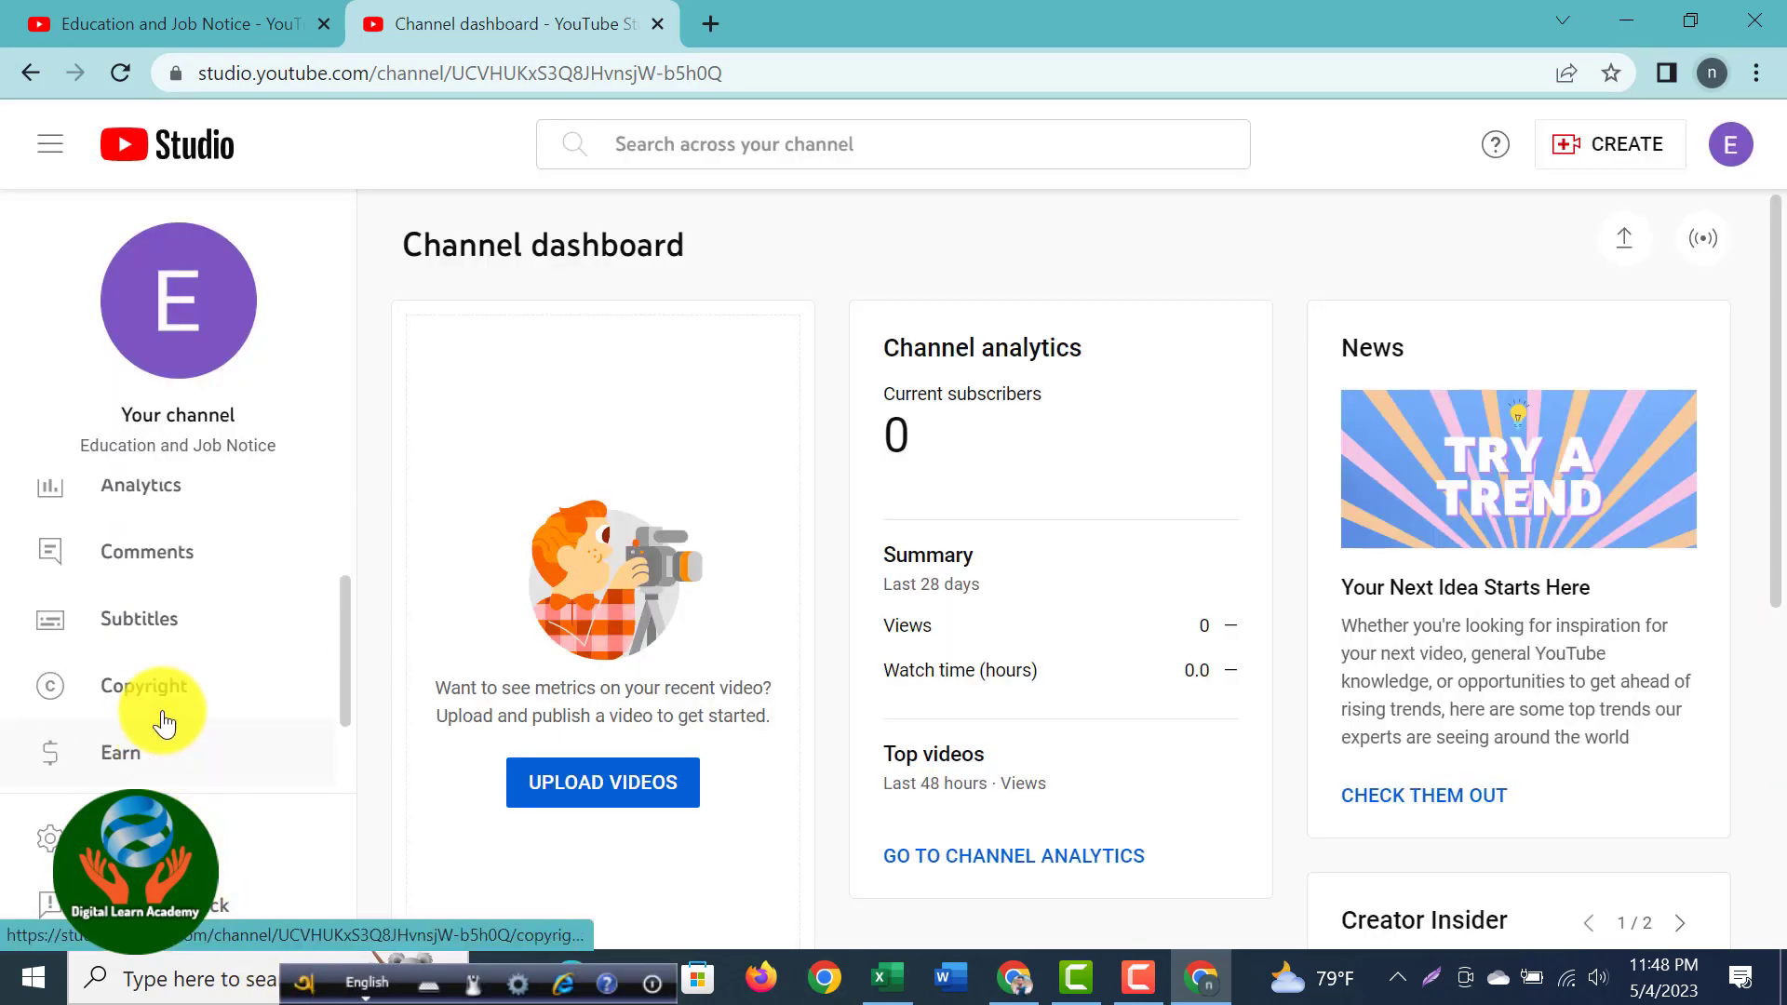
scroll(196, 721, down, 2)
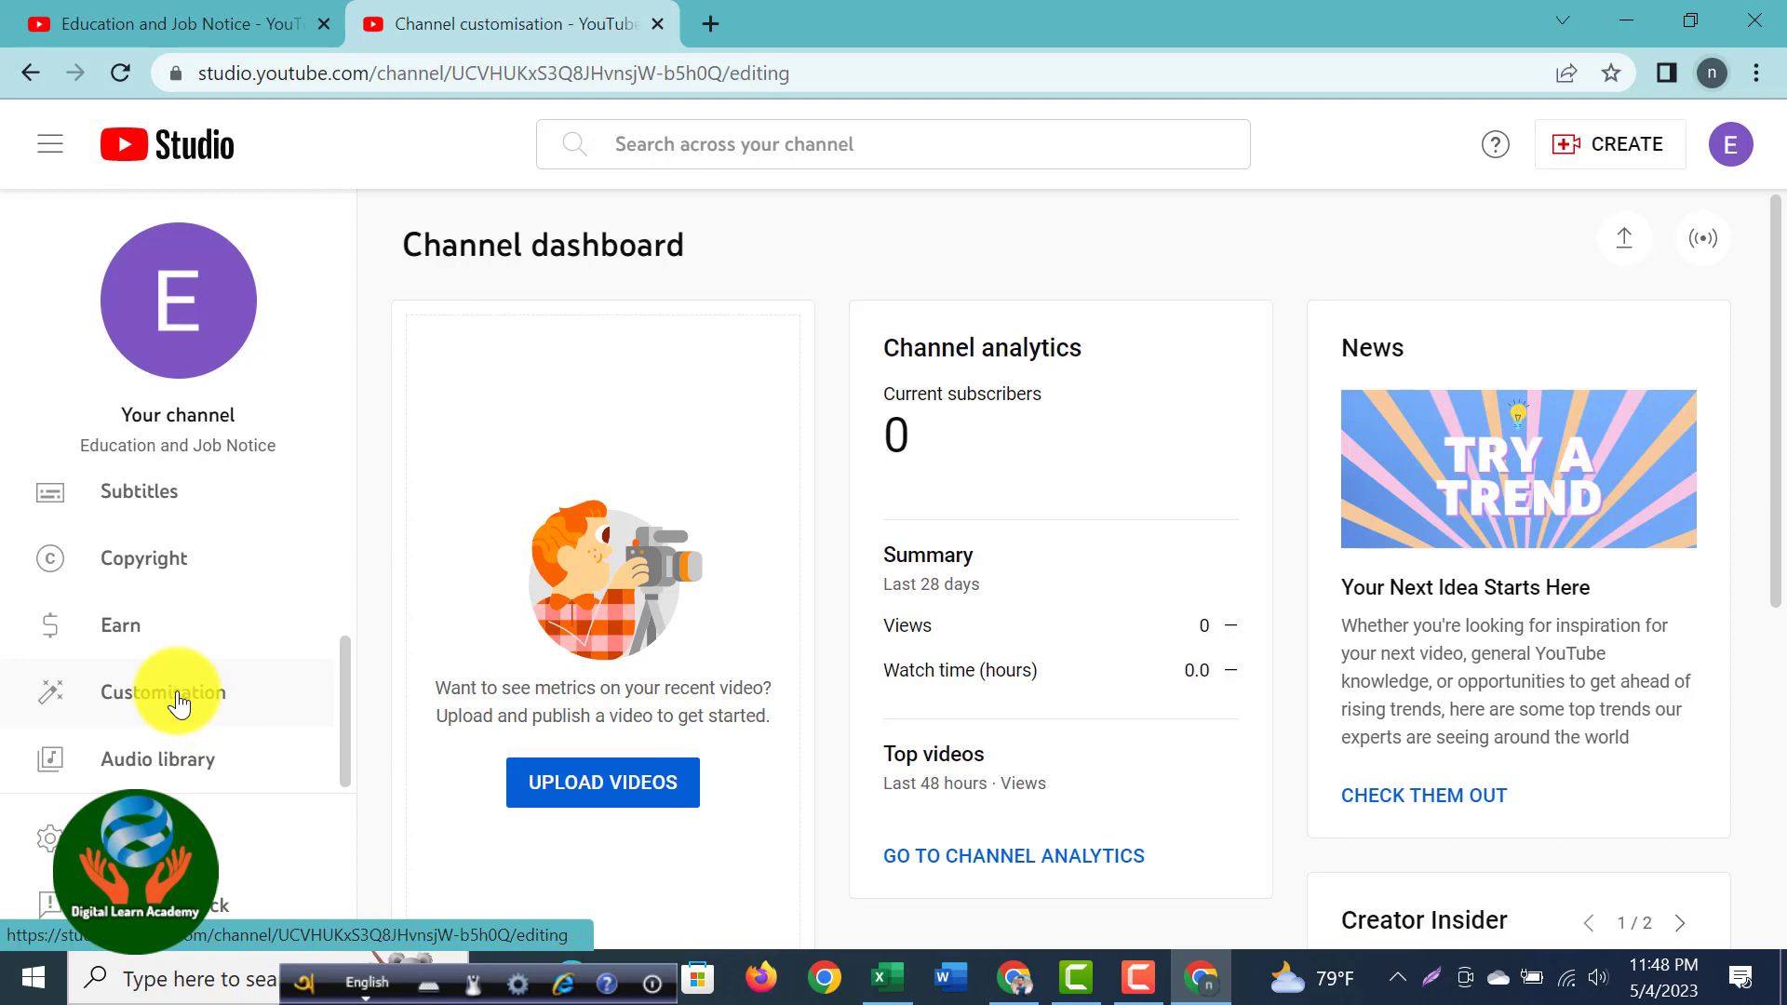
click(179, 704)
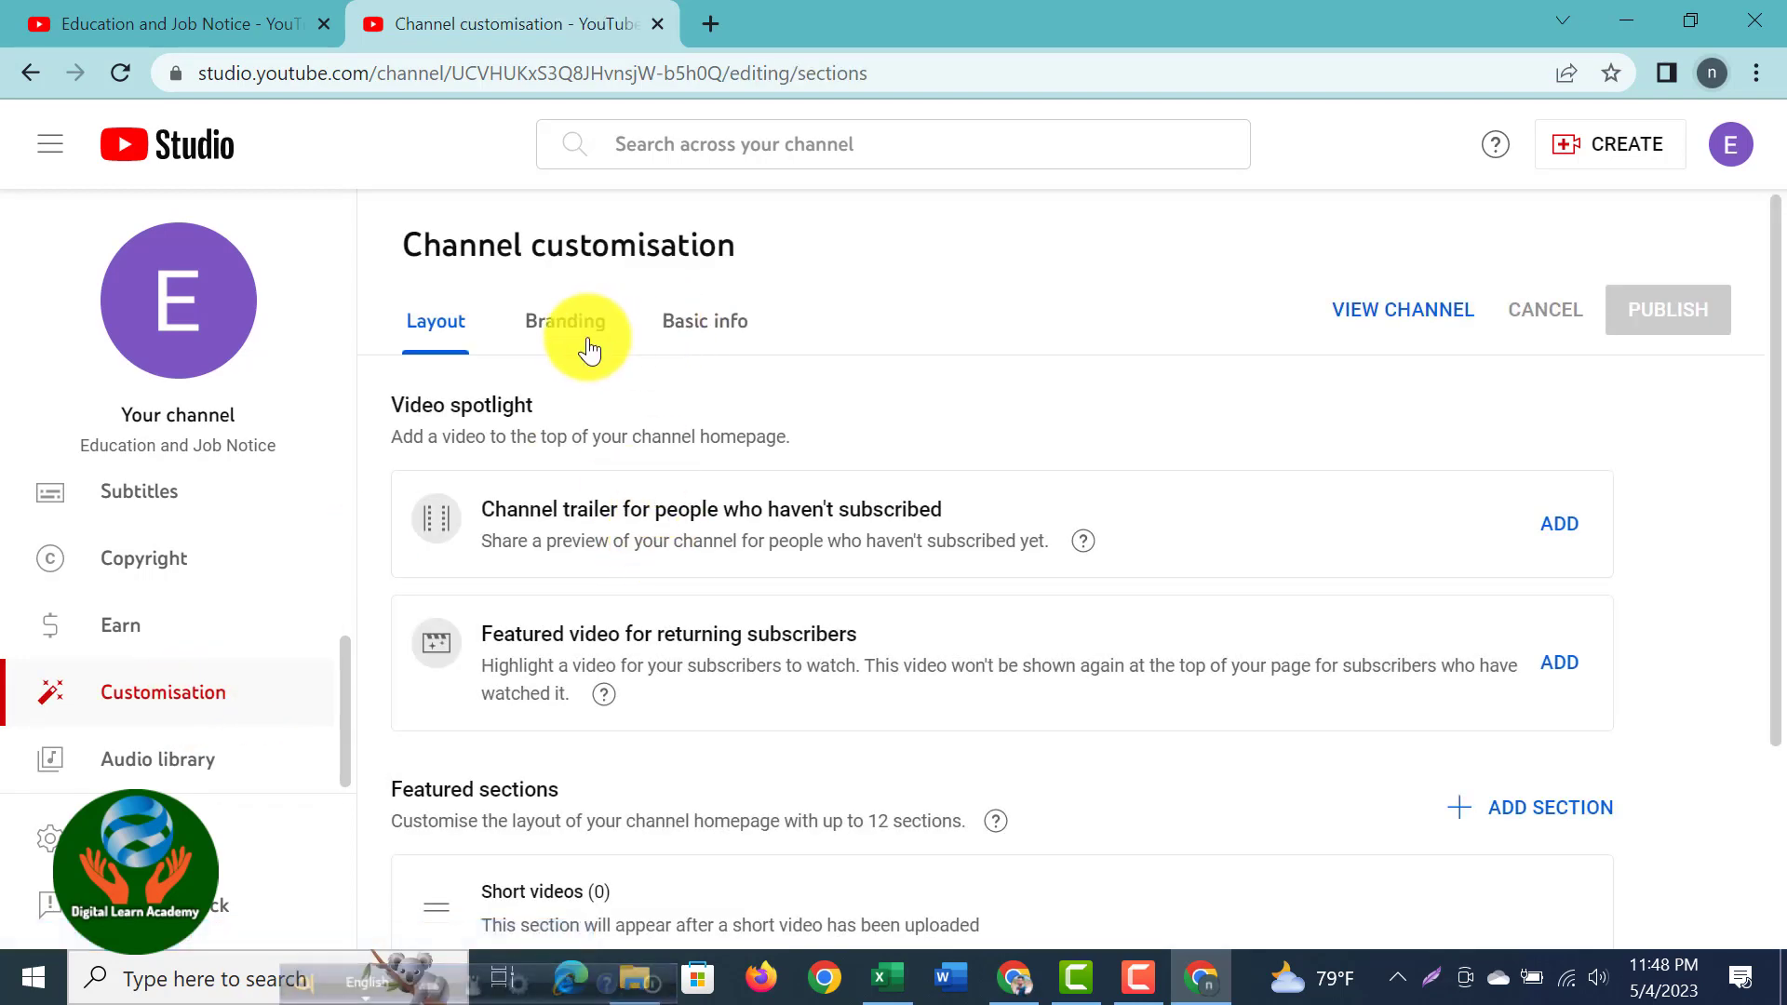
scroll(819, 605, down, 3)
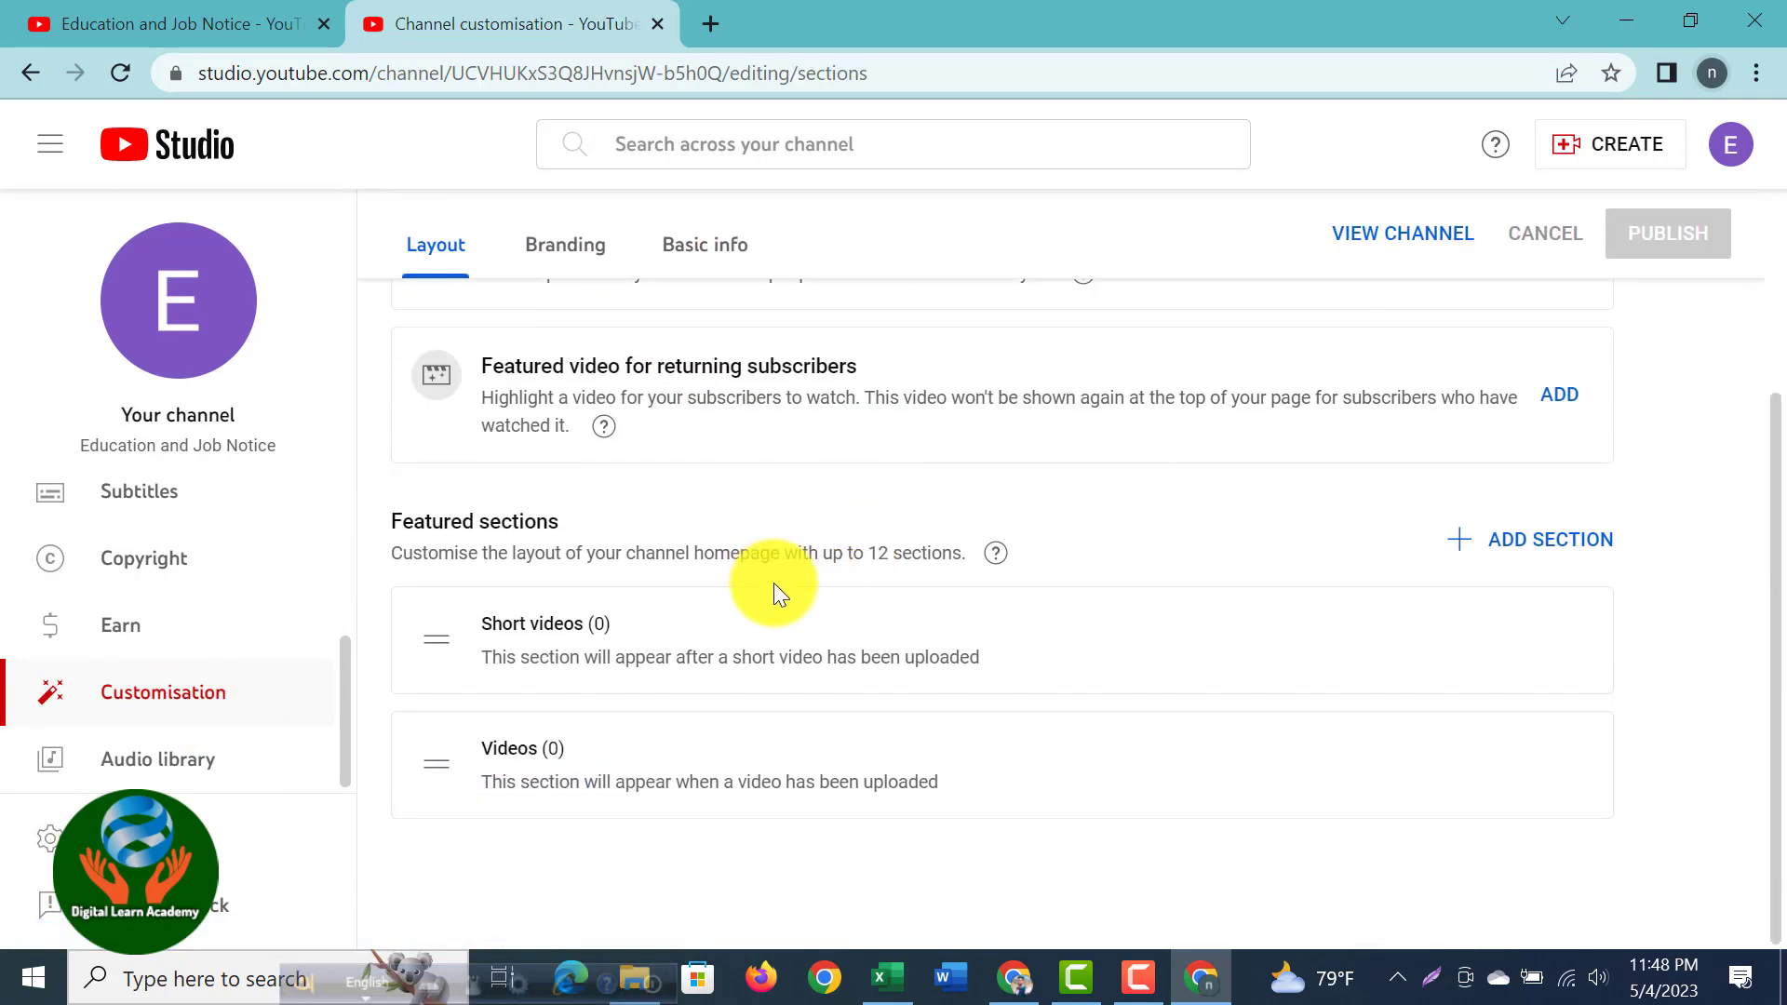
scroll(670, 446, up, 3)
click(573, 326)
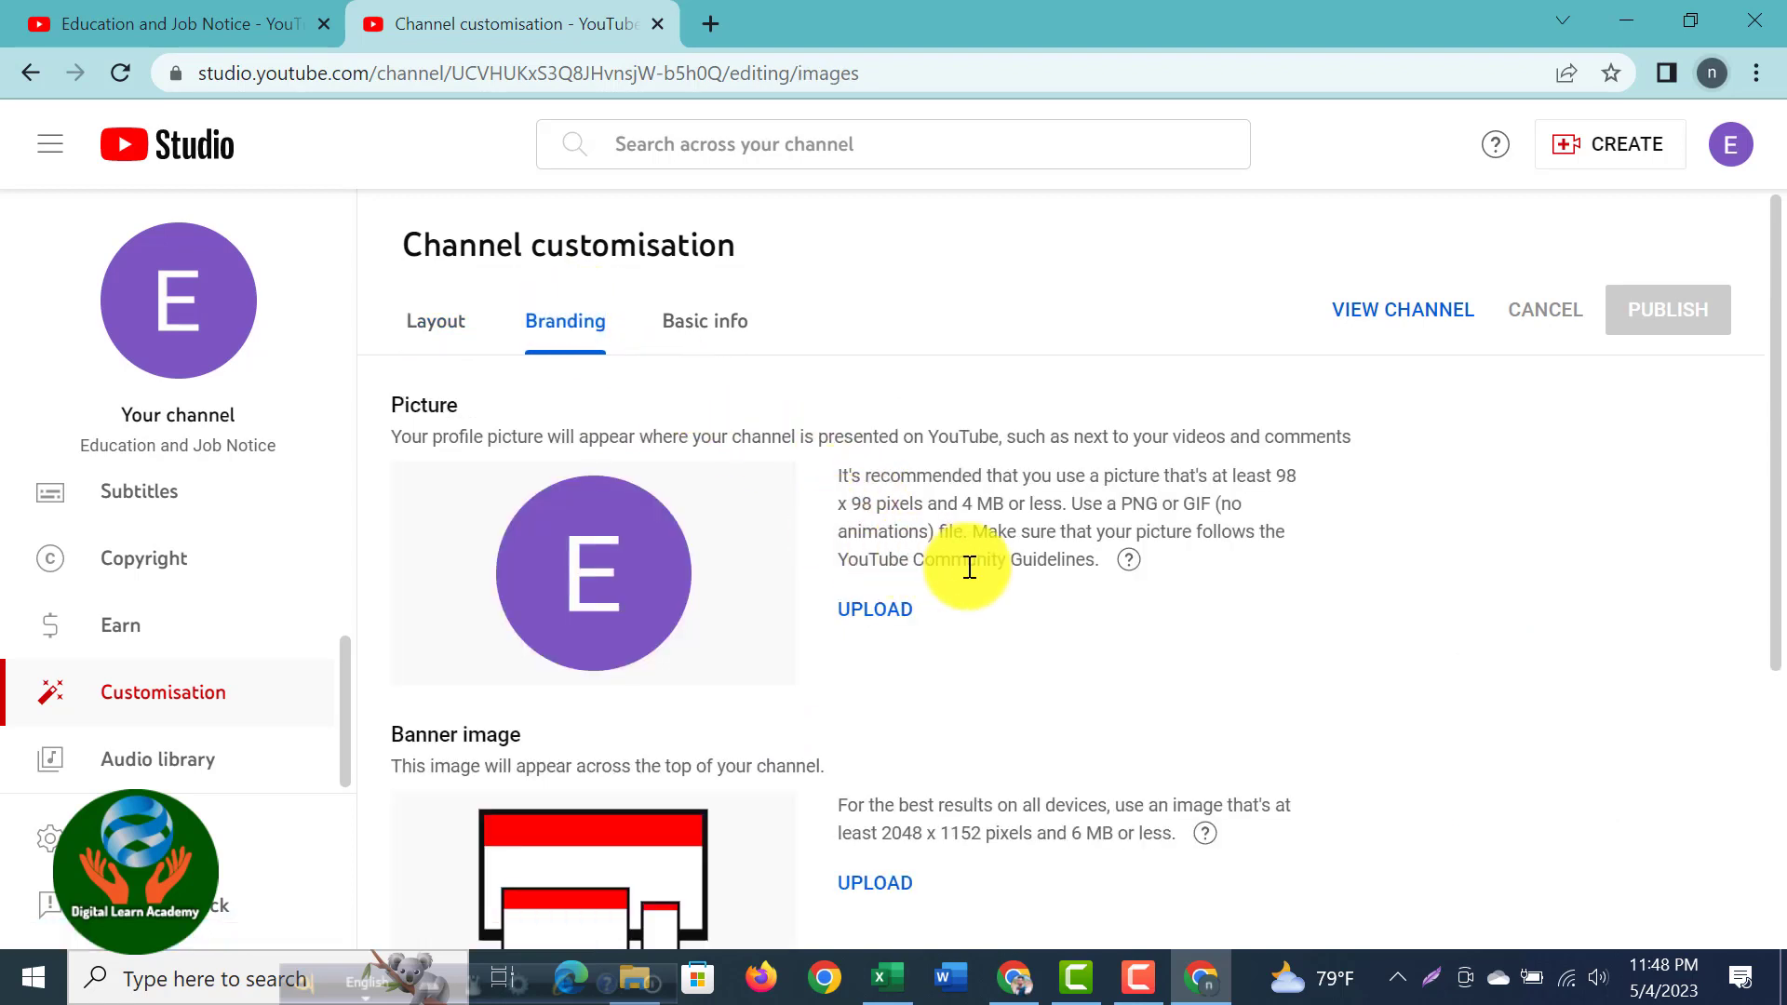
scroll(969, 566, down, 2)
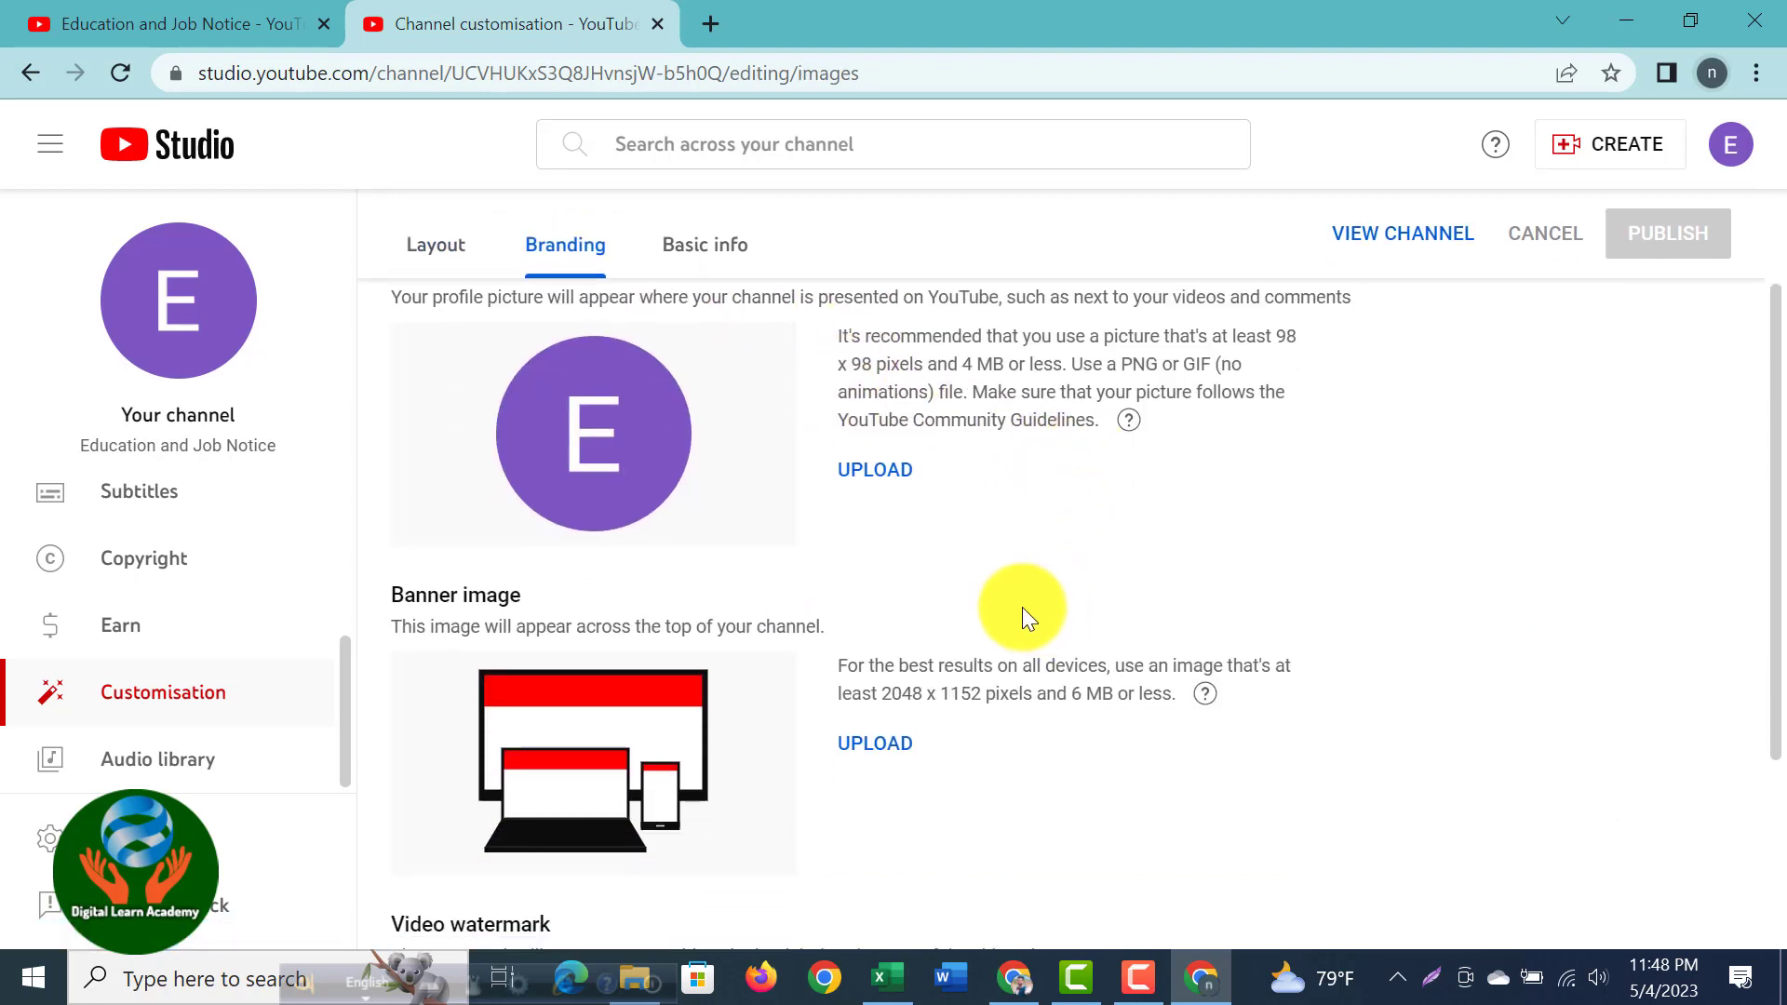
Review the recommended image sizes and formats for the channel's profile picture, banner image and video watermark.
scroll(905, 553, up, 2)
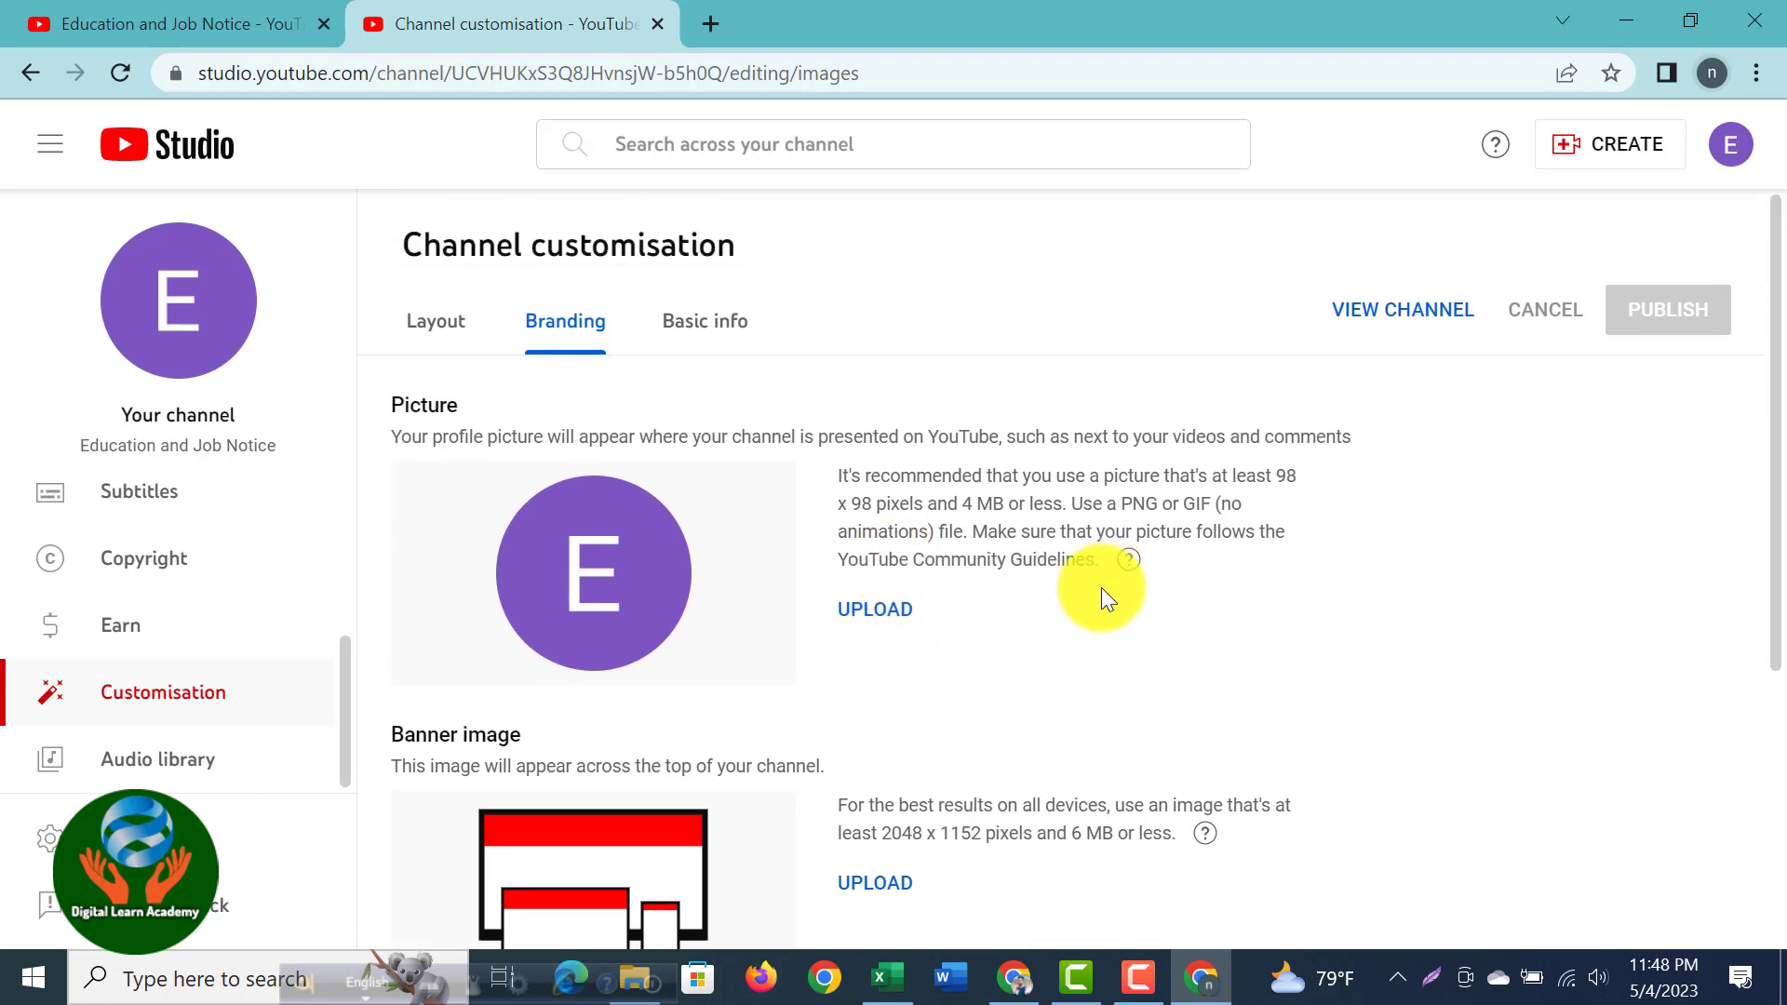
scroll(968, 614, down, 2)
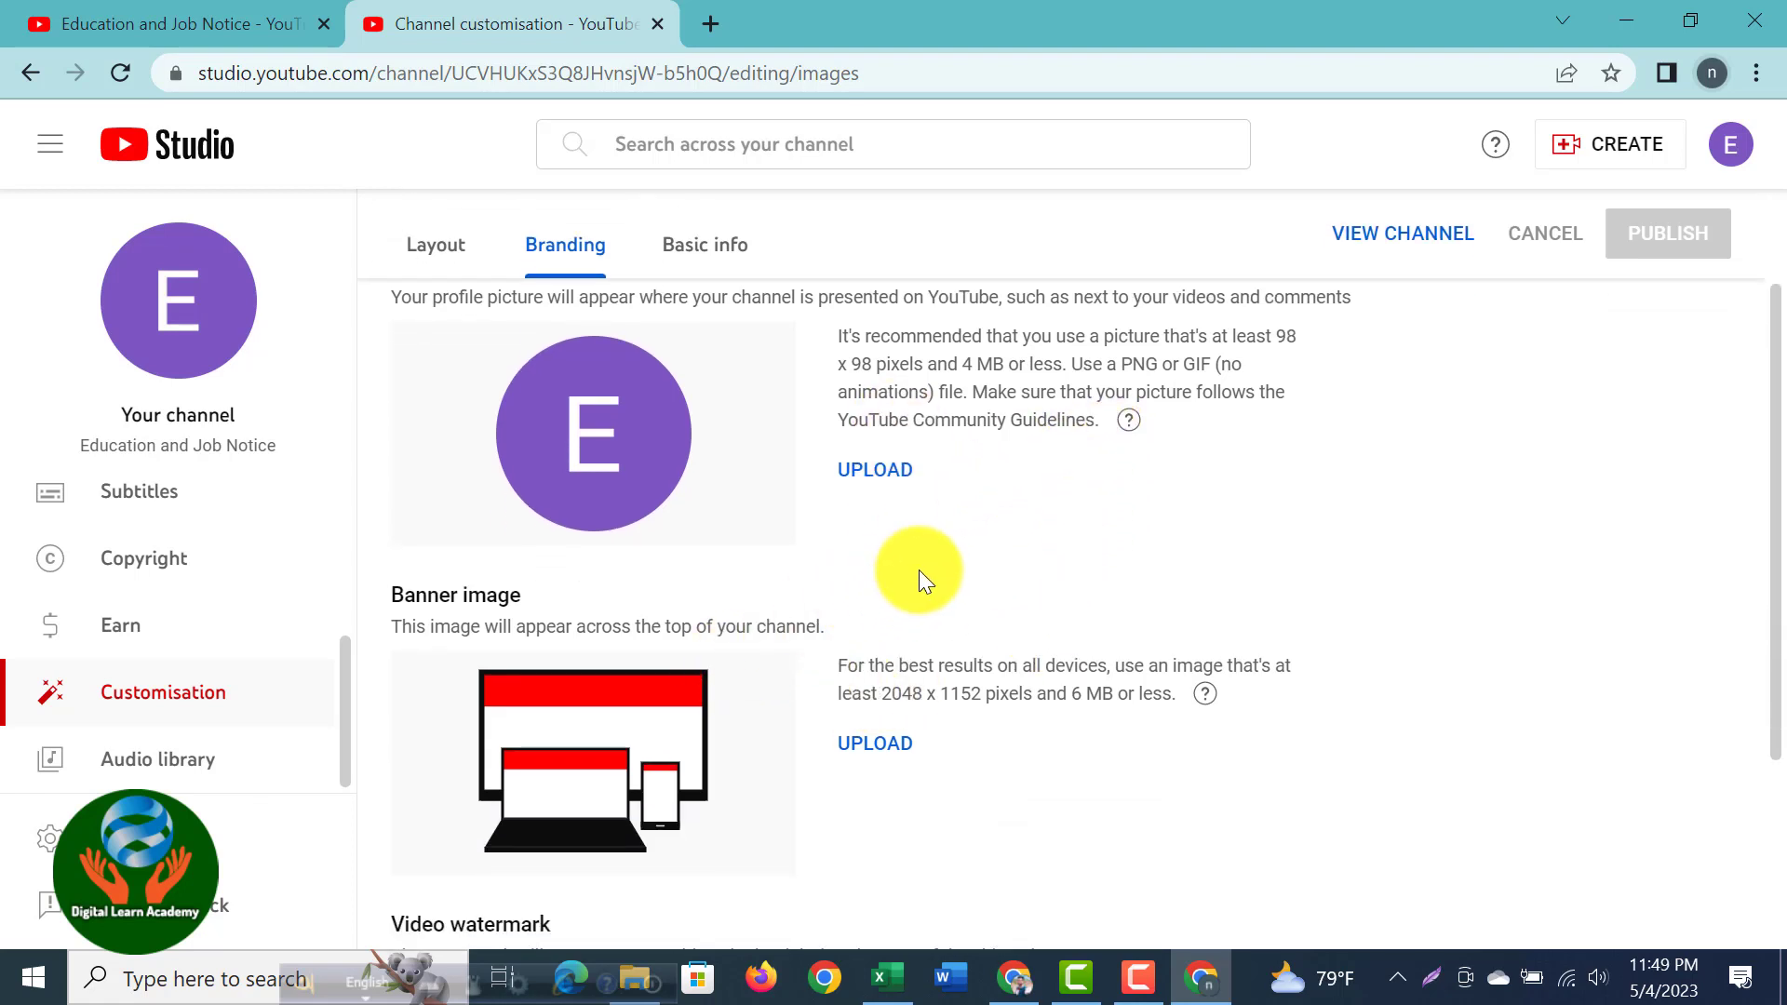
scroll(791, 545, up, 2)
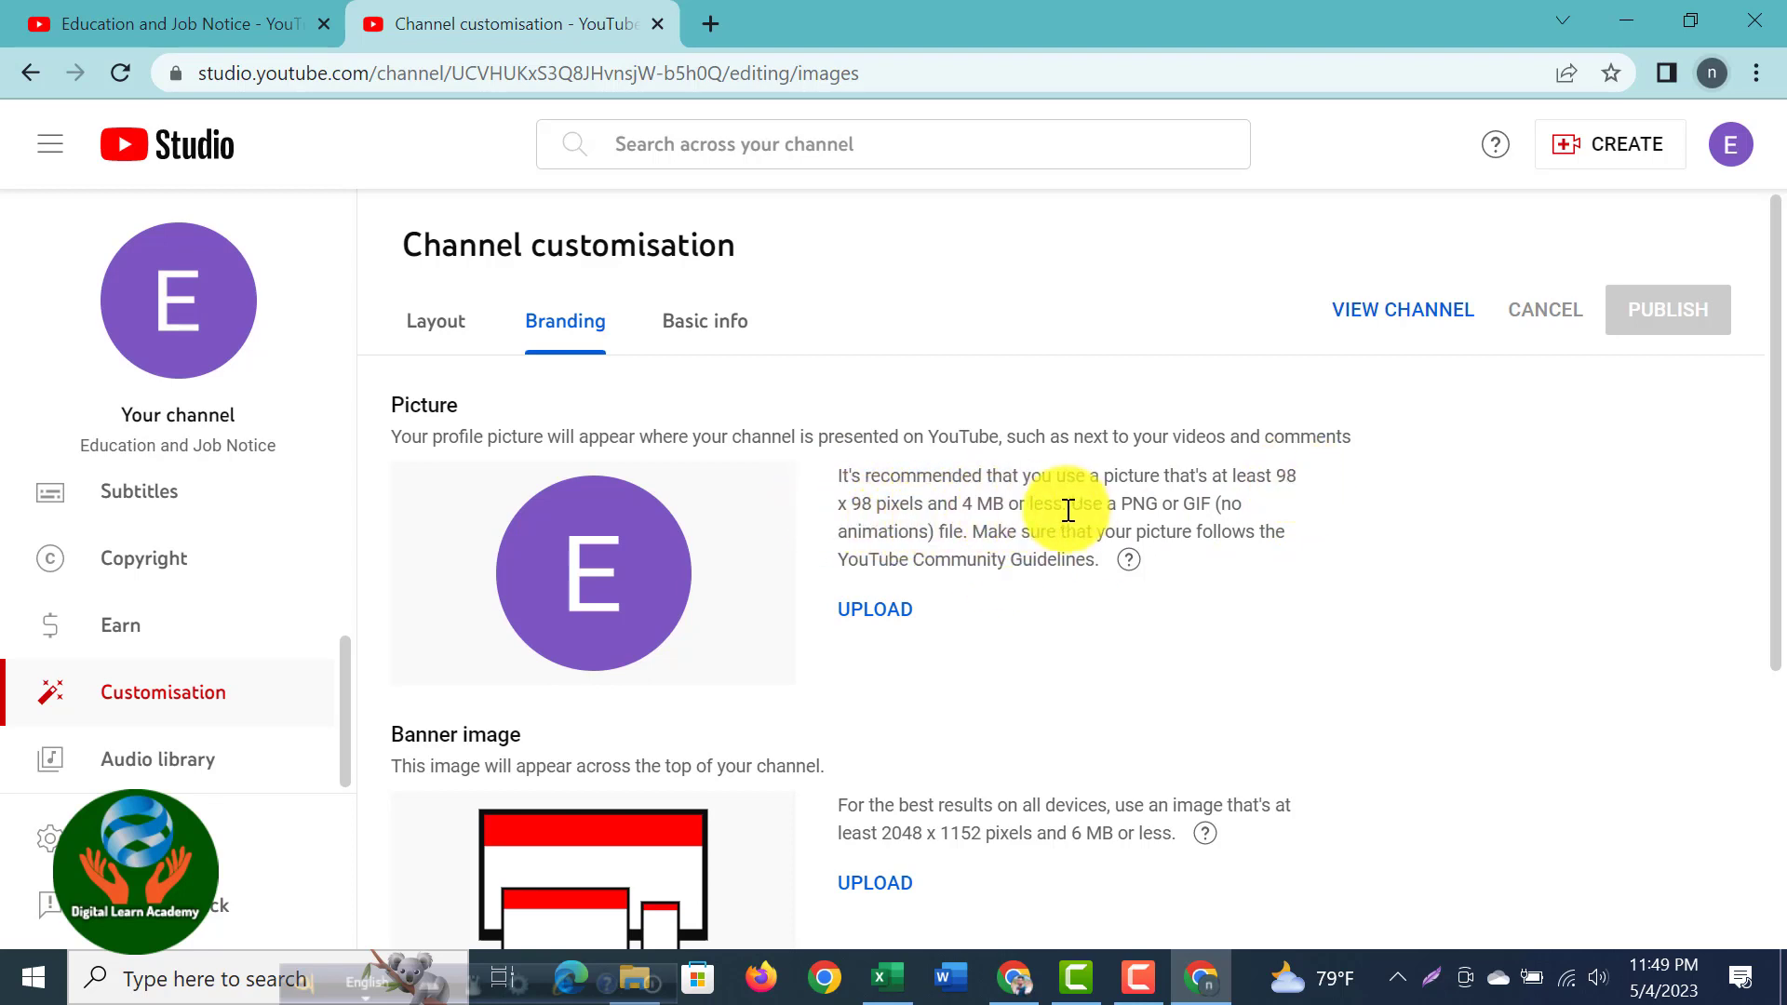
scroll(930, 640, down, 1)
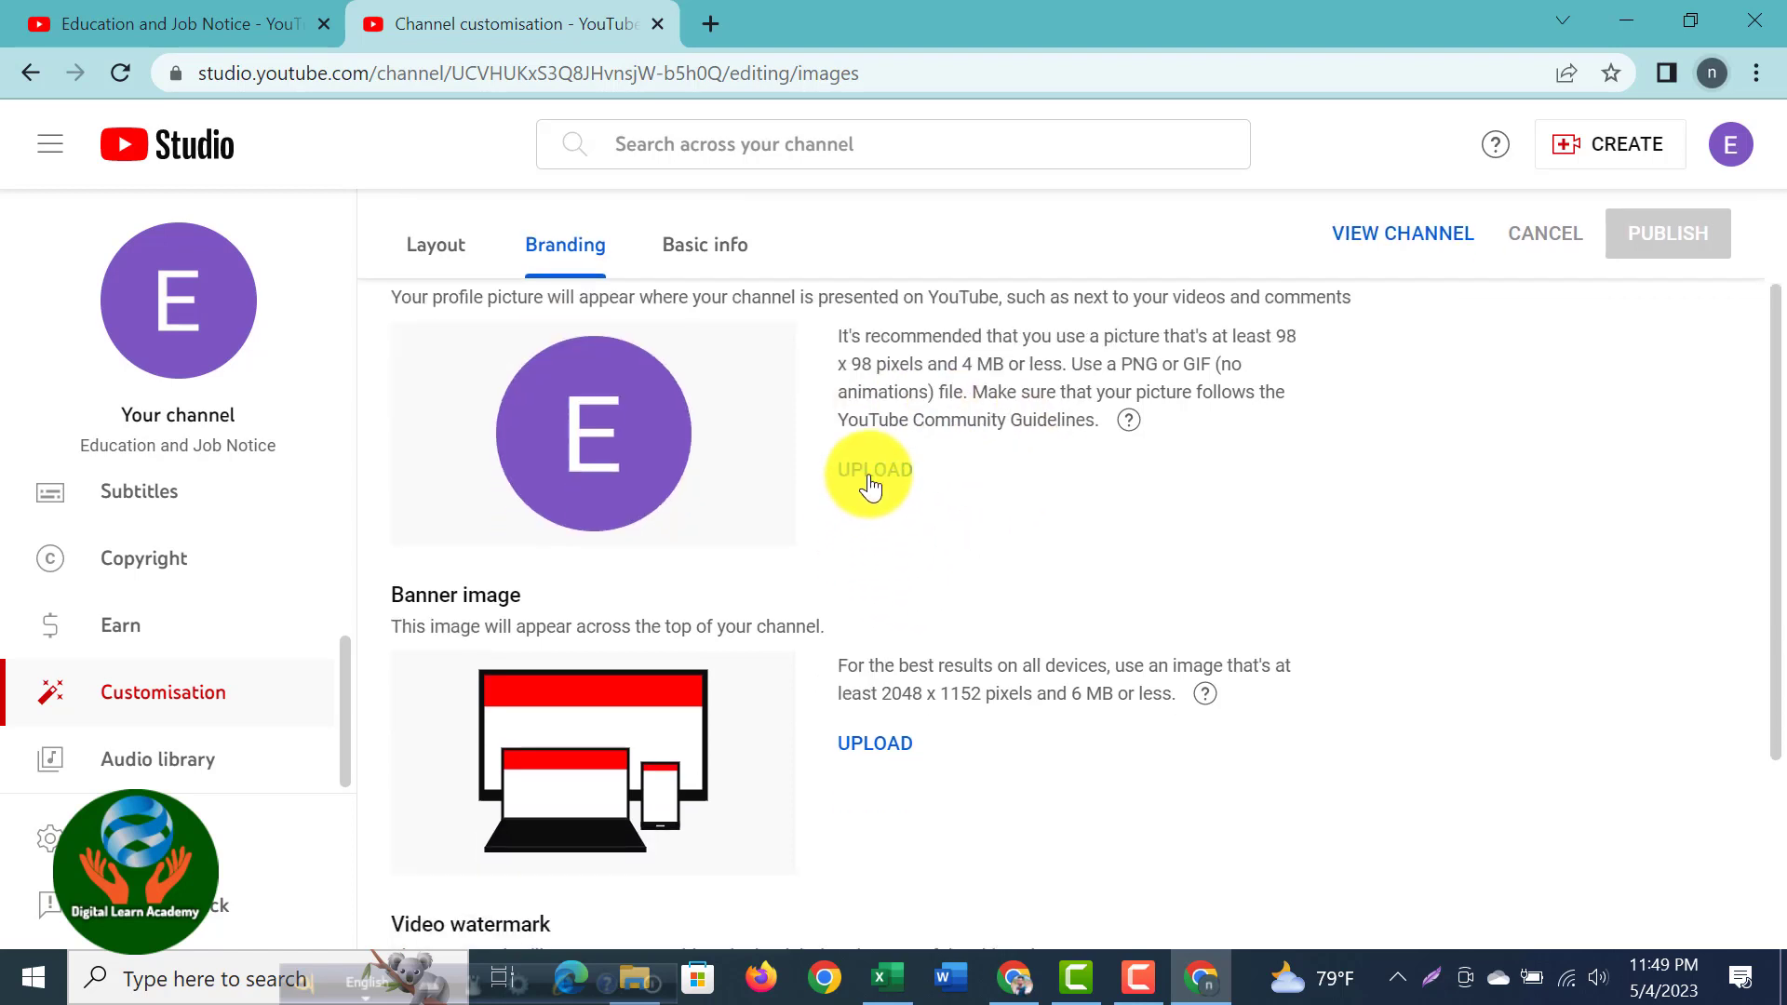
scroll(556, 724, down, 1)
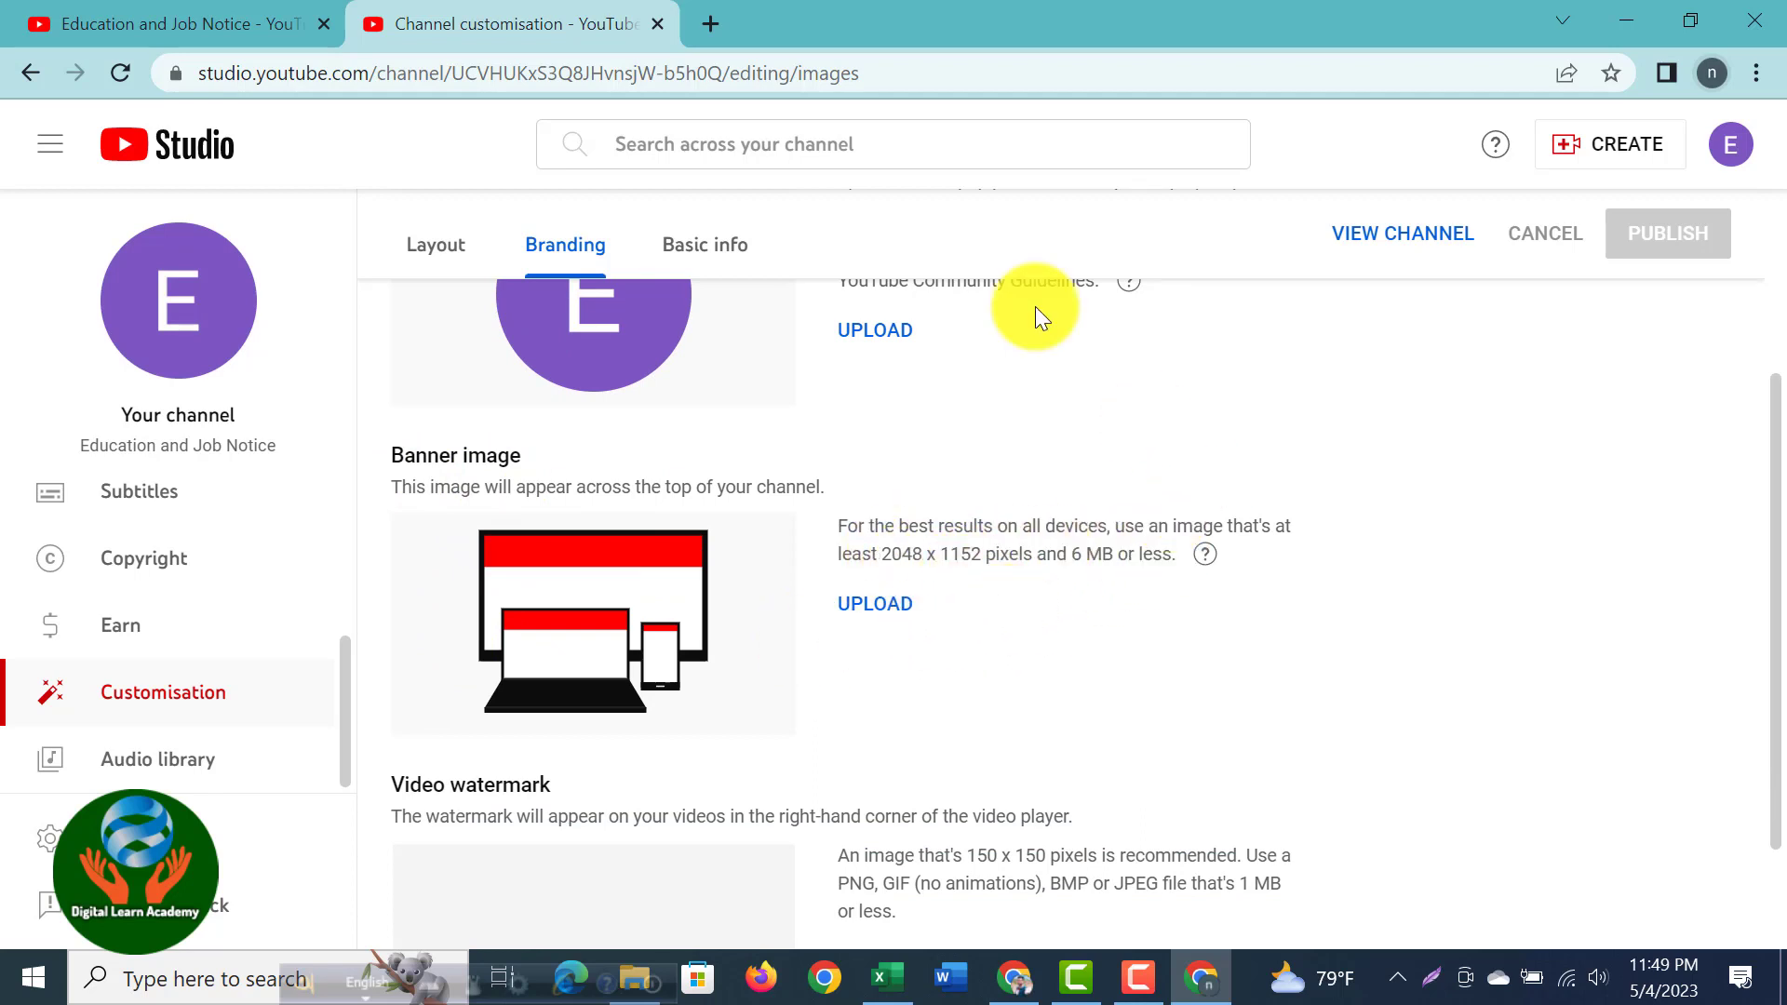
Switch to the other Chrome profile's window and open canva.com.
click(711, 24)
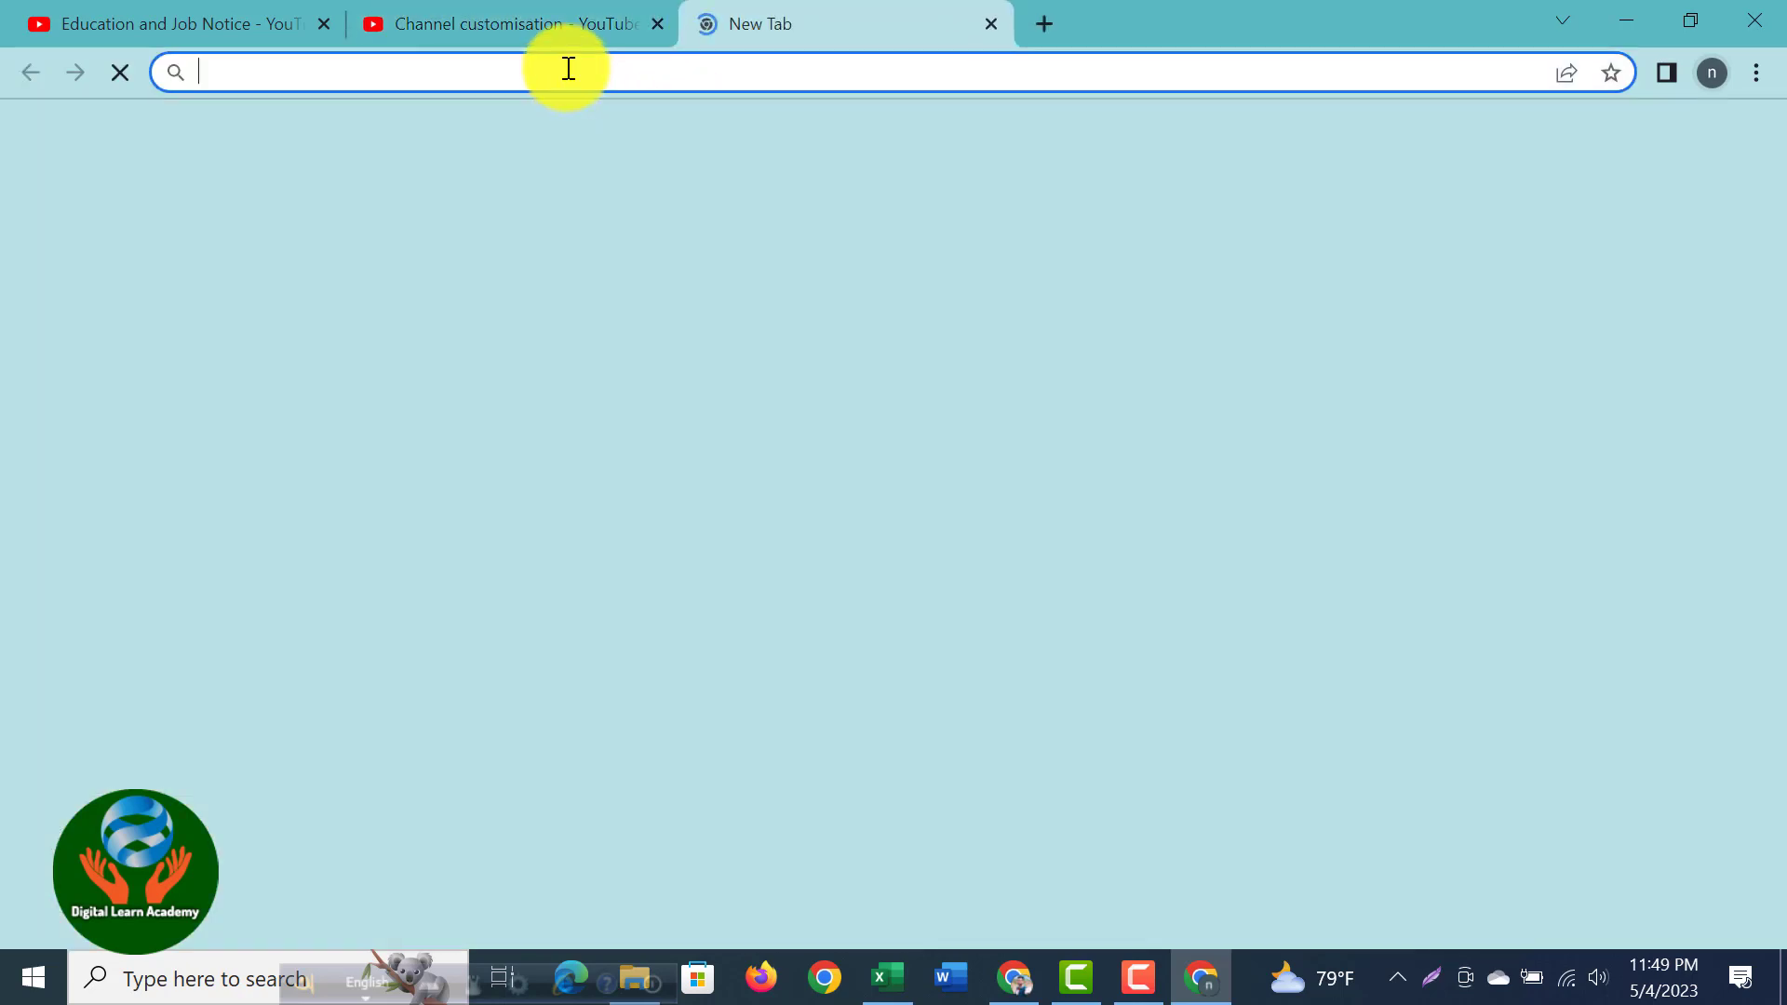
click(1020, 986)
text(c)
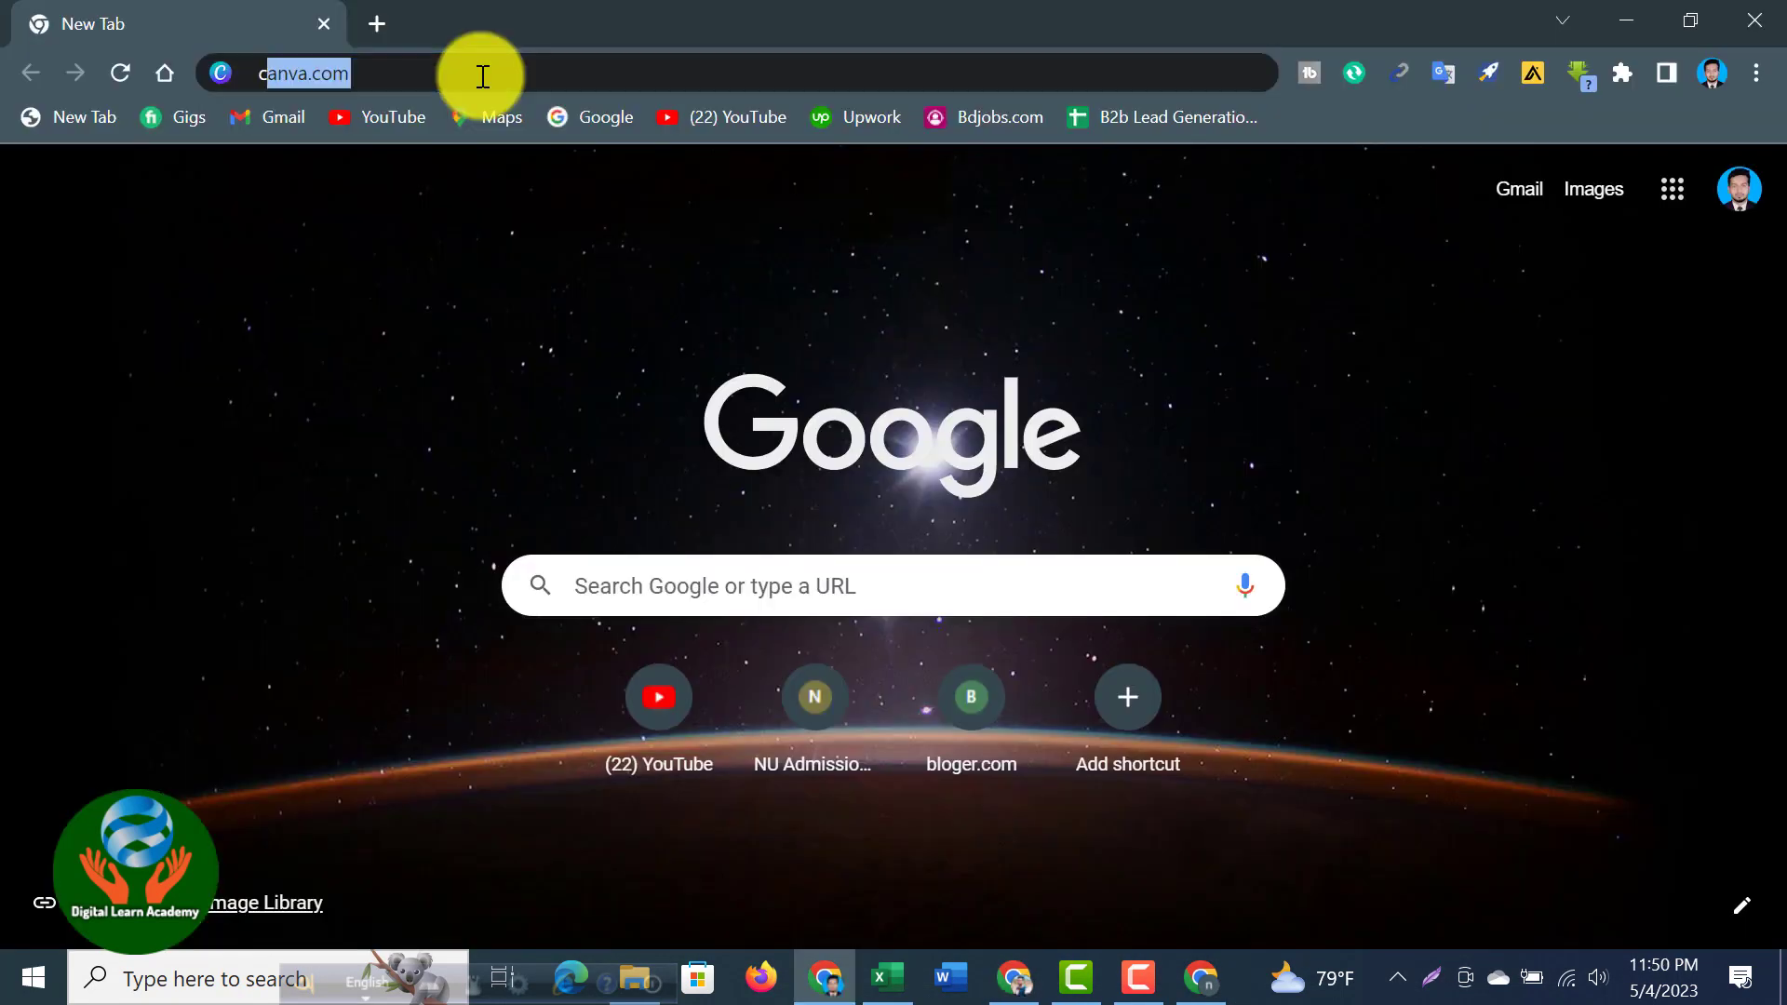
text(anva)
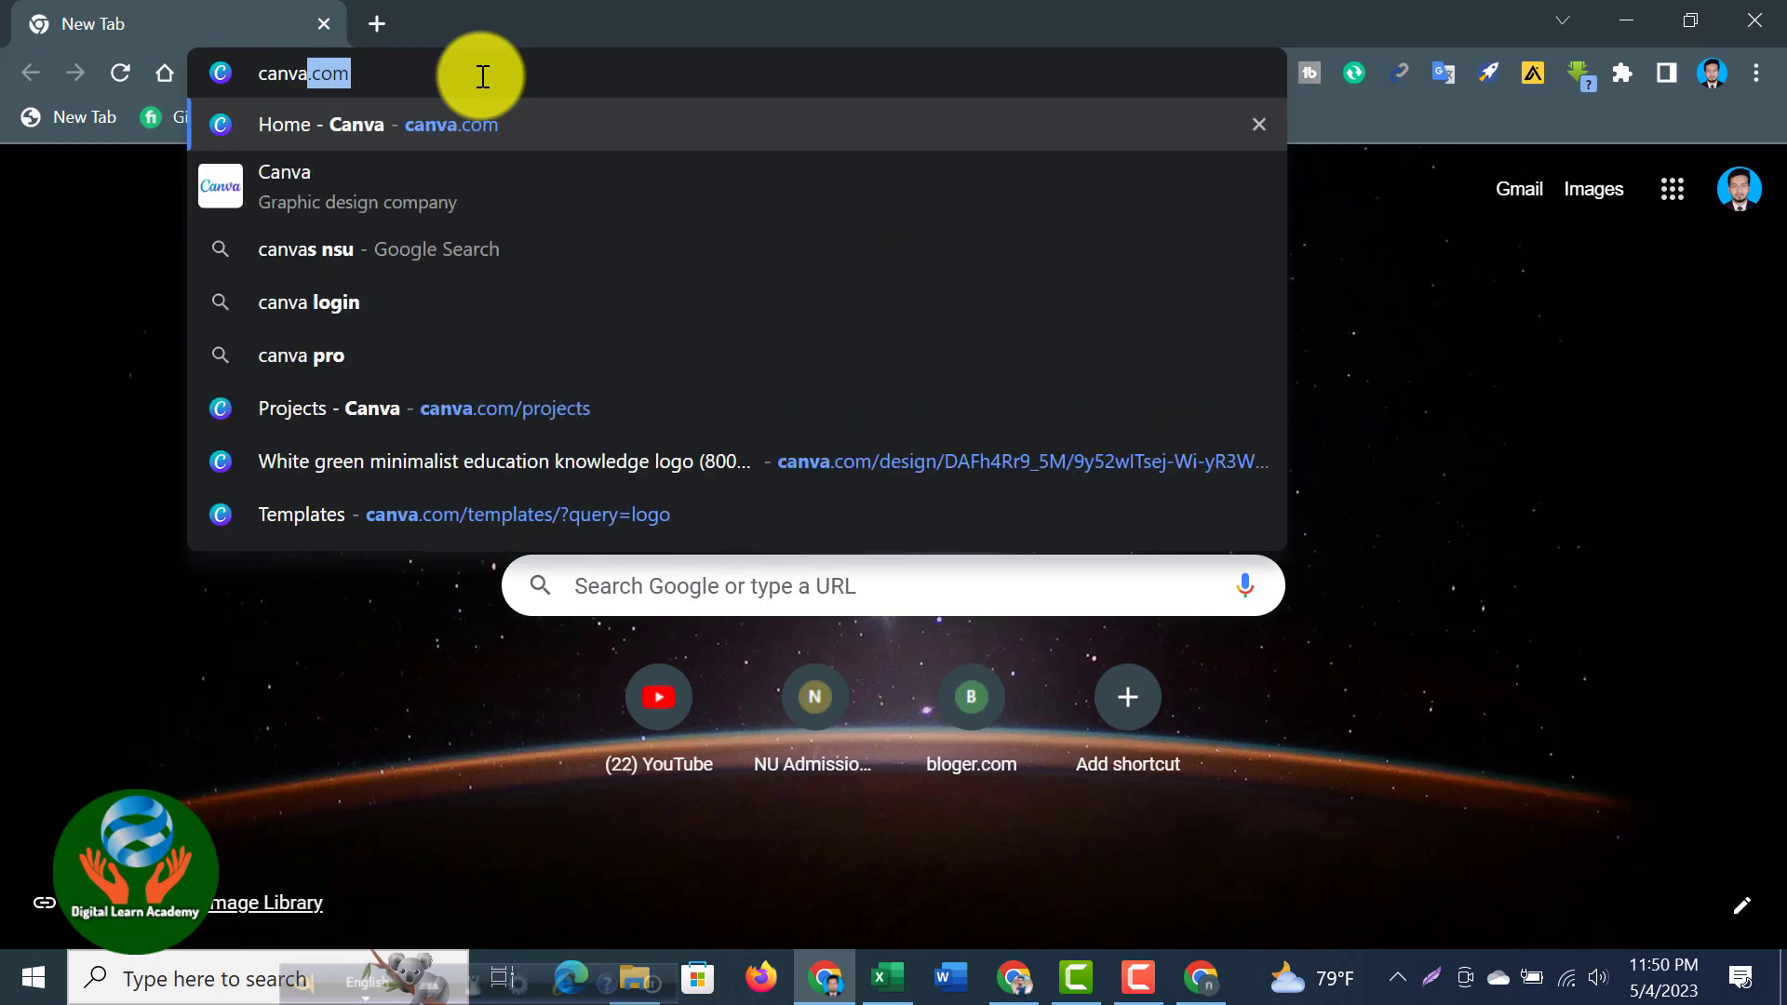
text(.com)
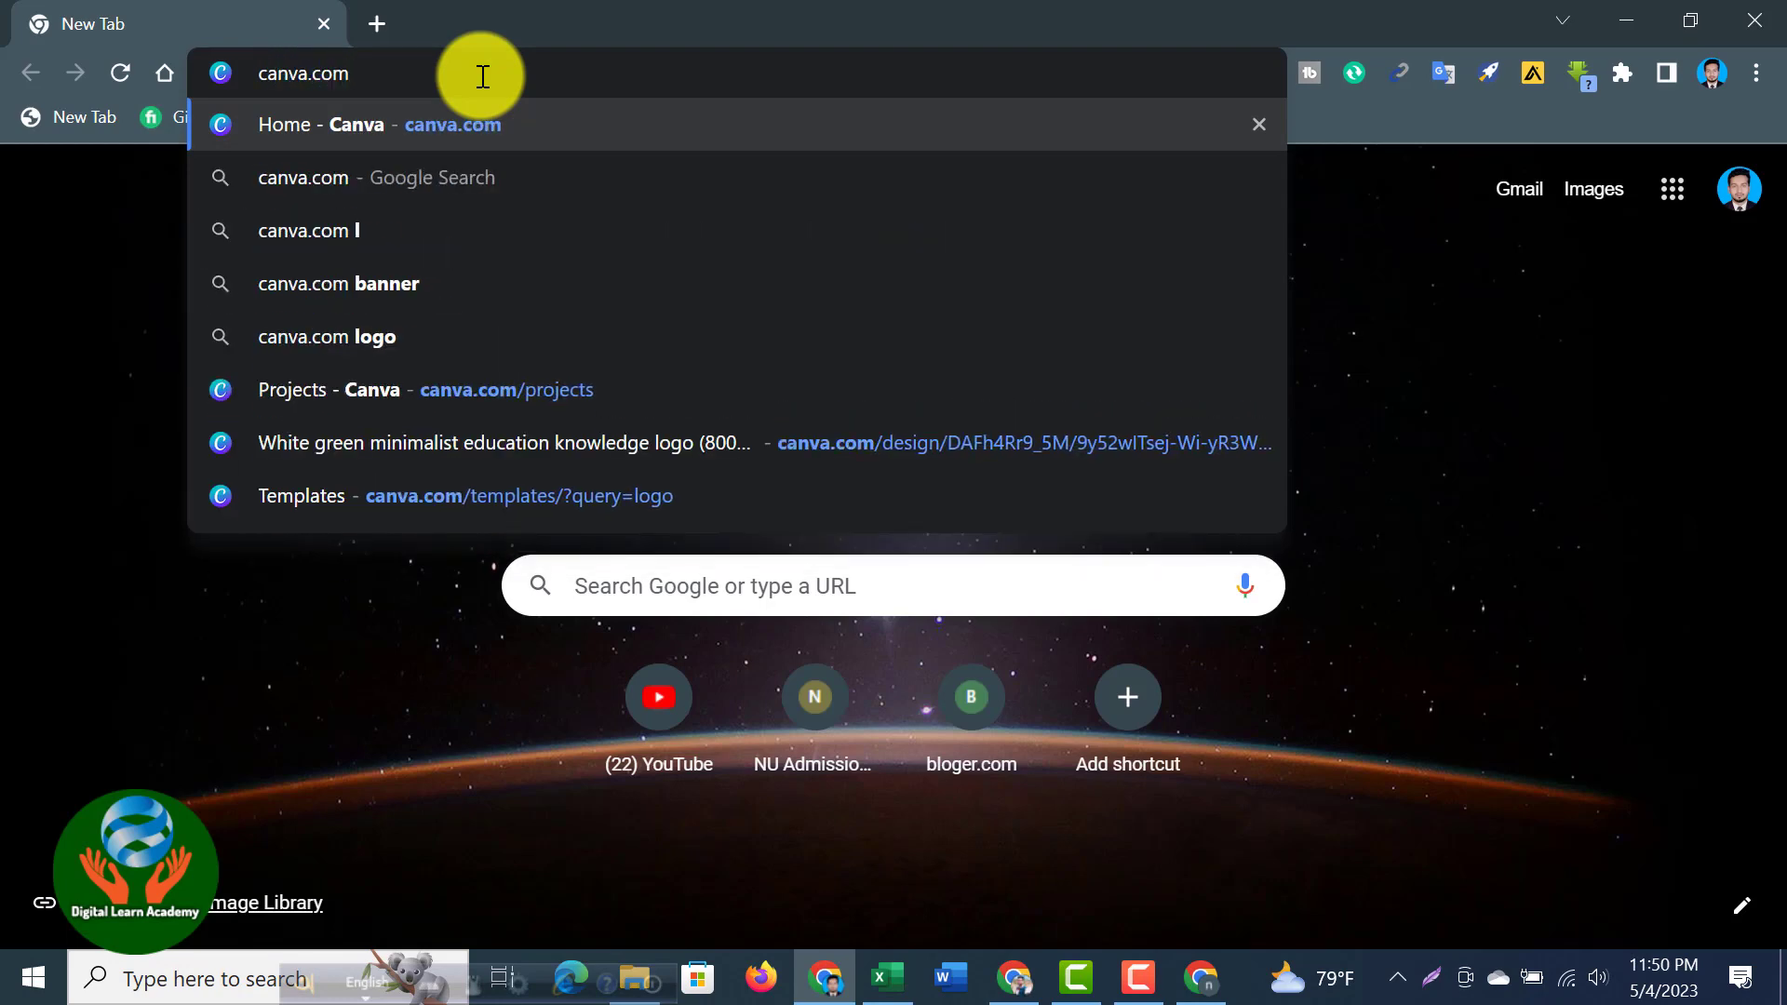
key(Return)
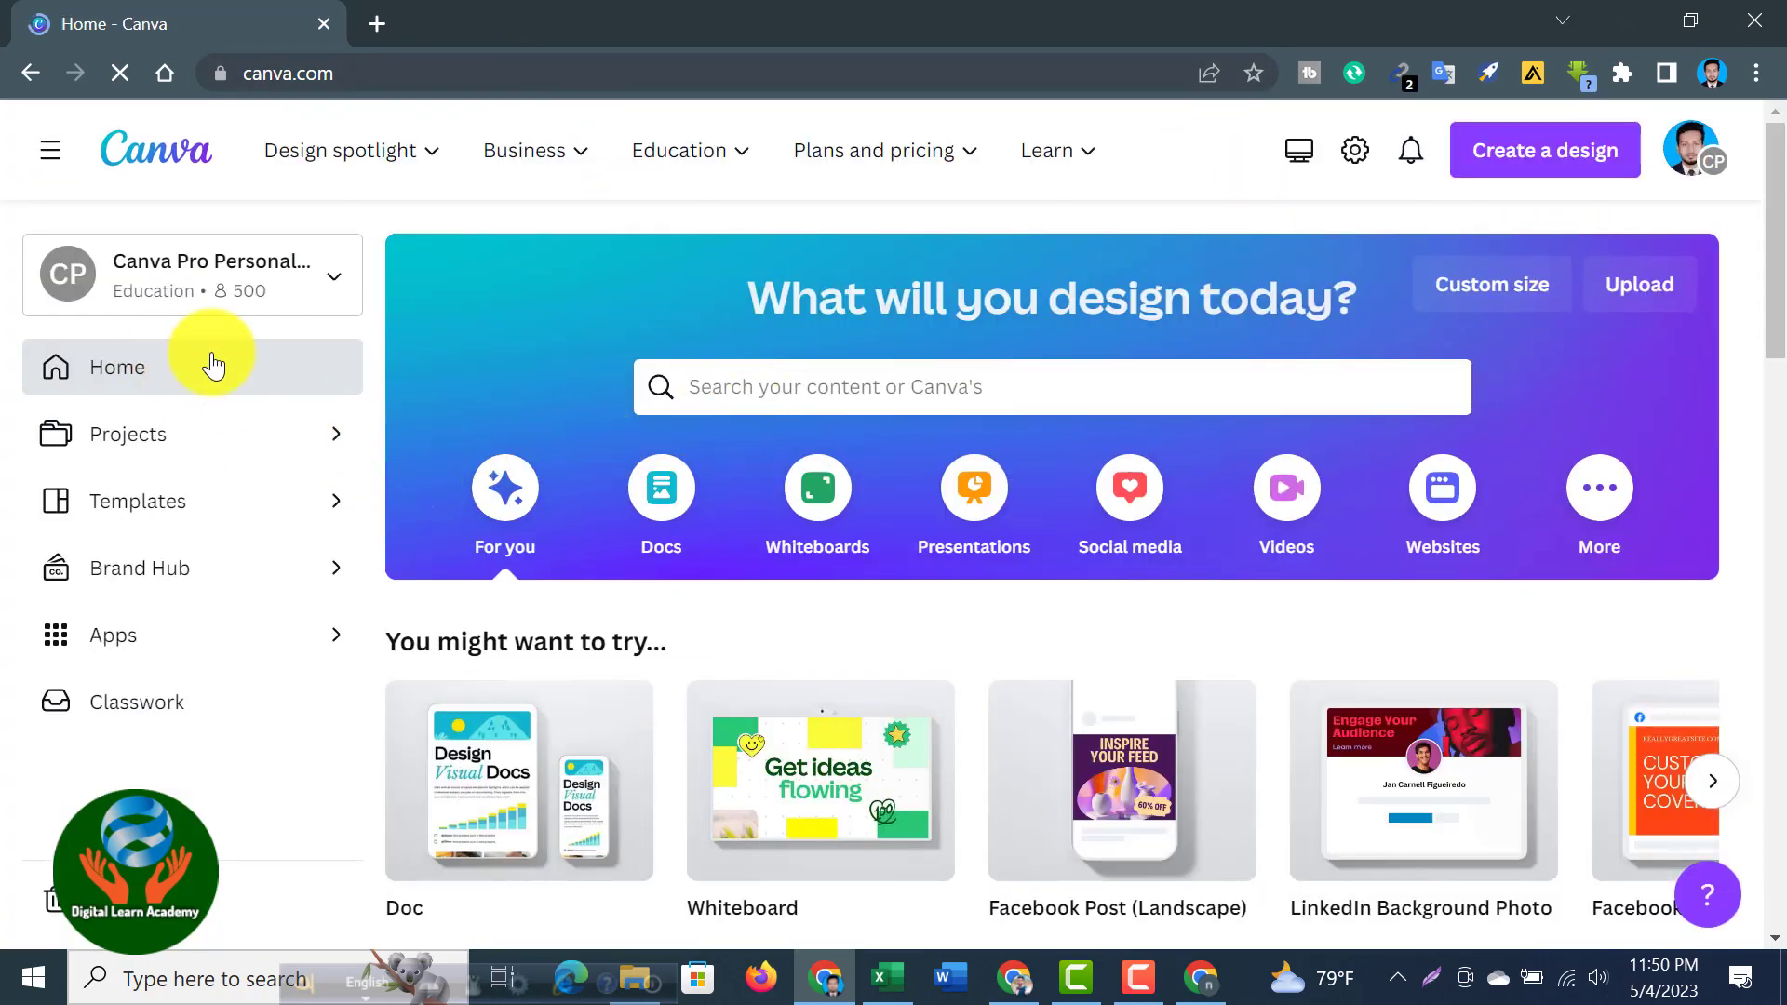
Look at the available Canva teams, and search the templates for "youtube logo".
click(273, 298)
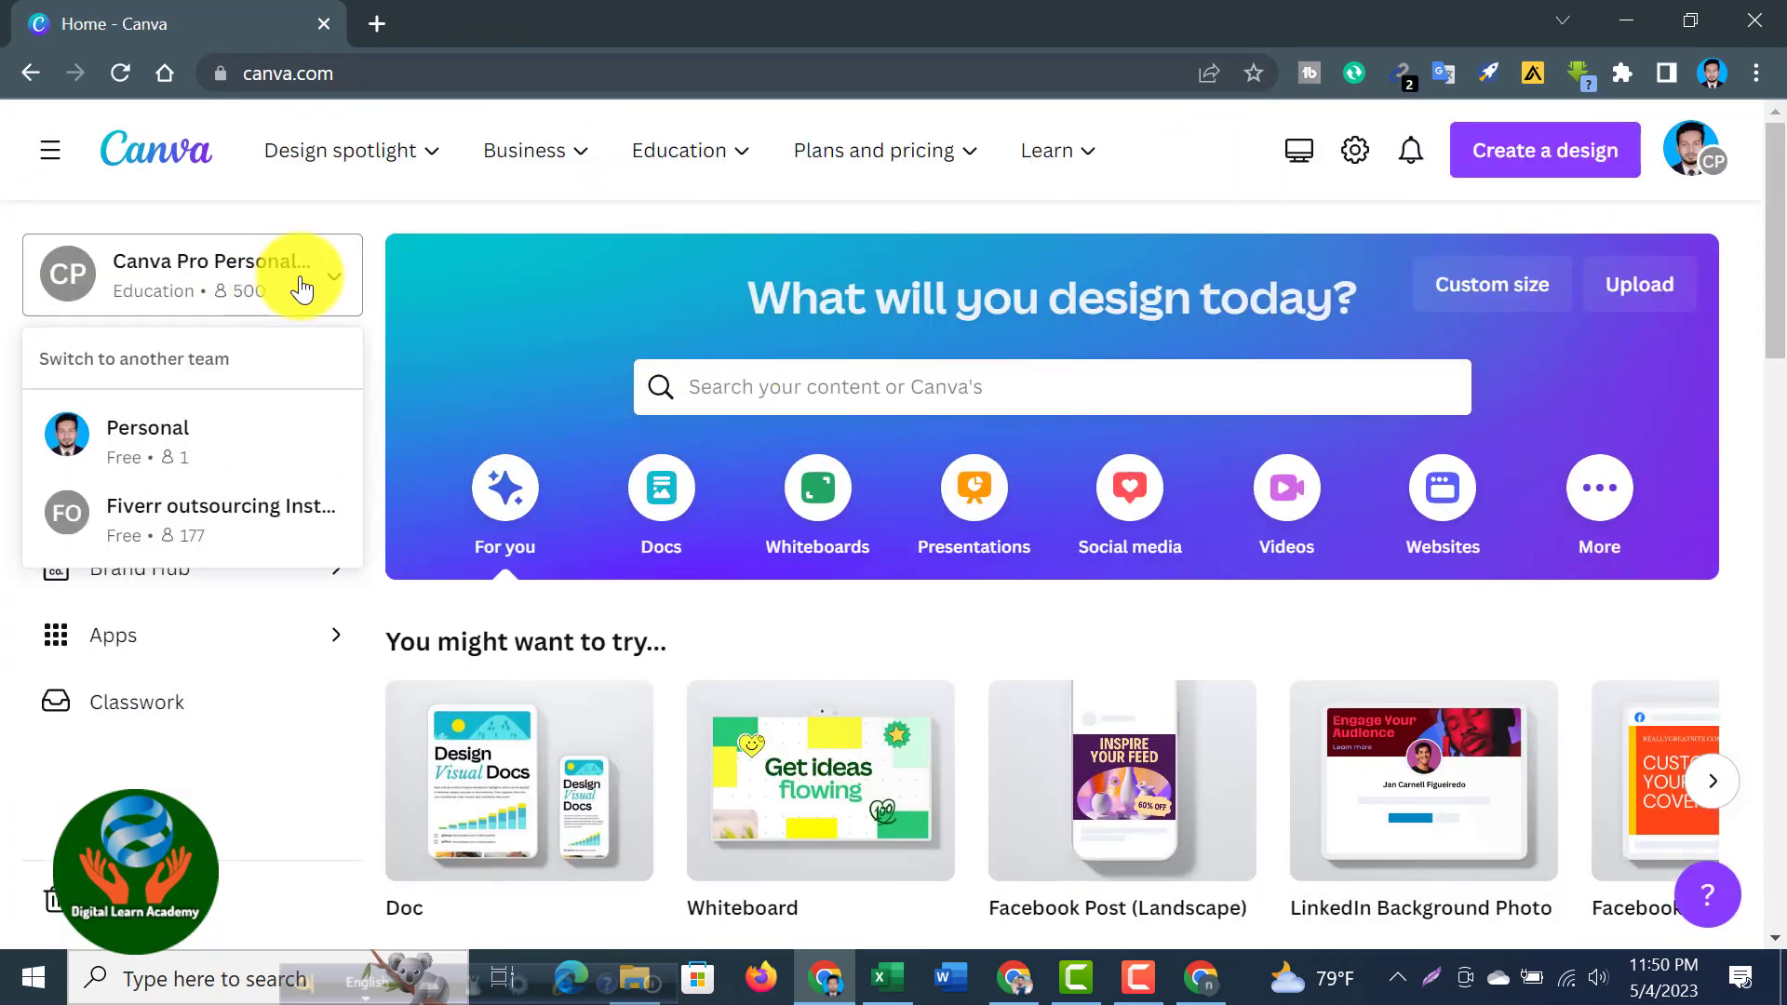
click(222, 525)
click(612, 244)
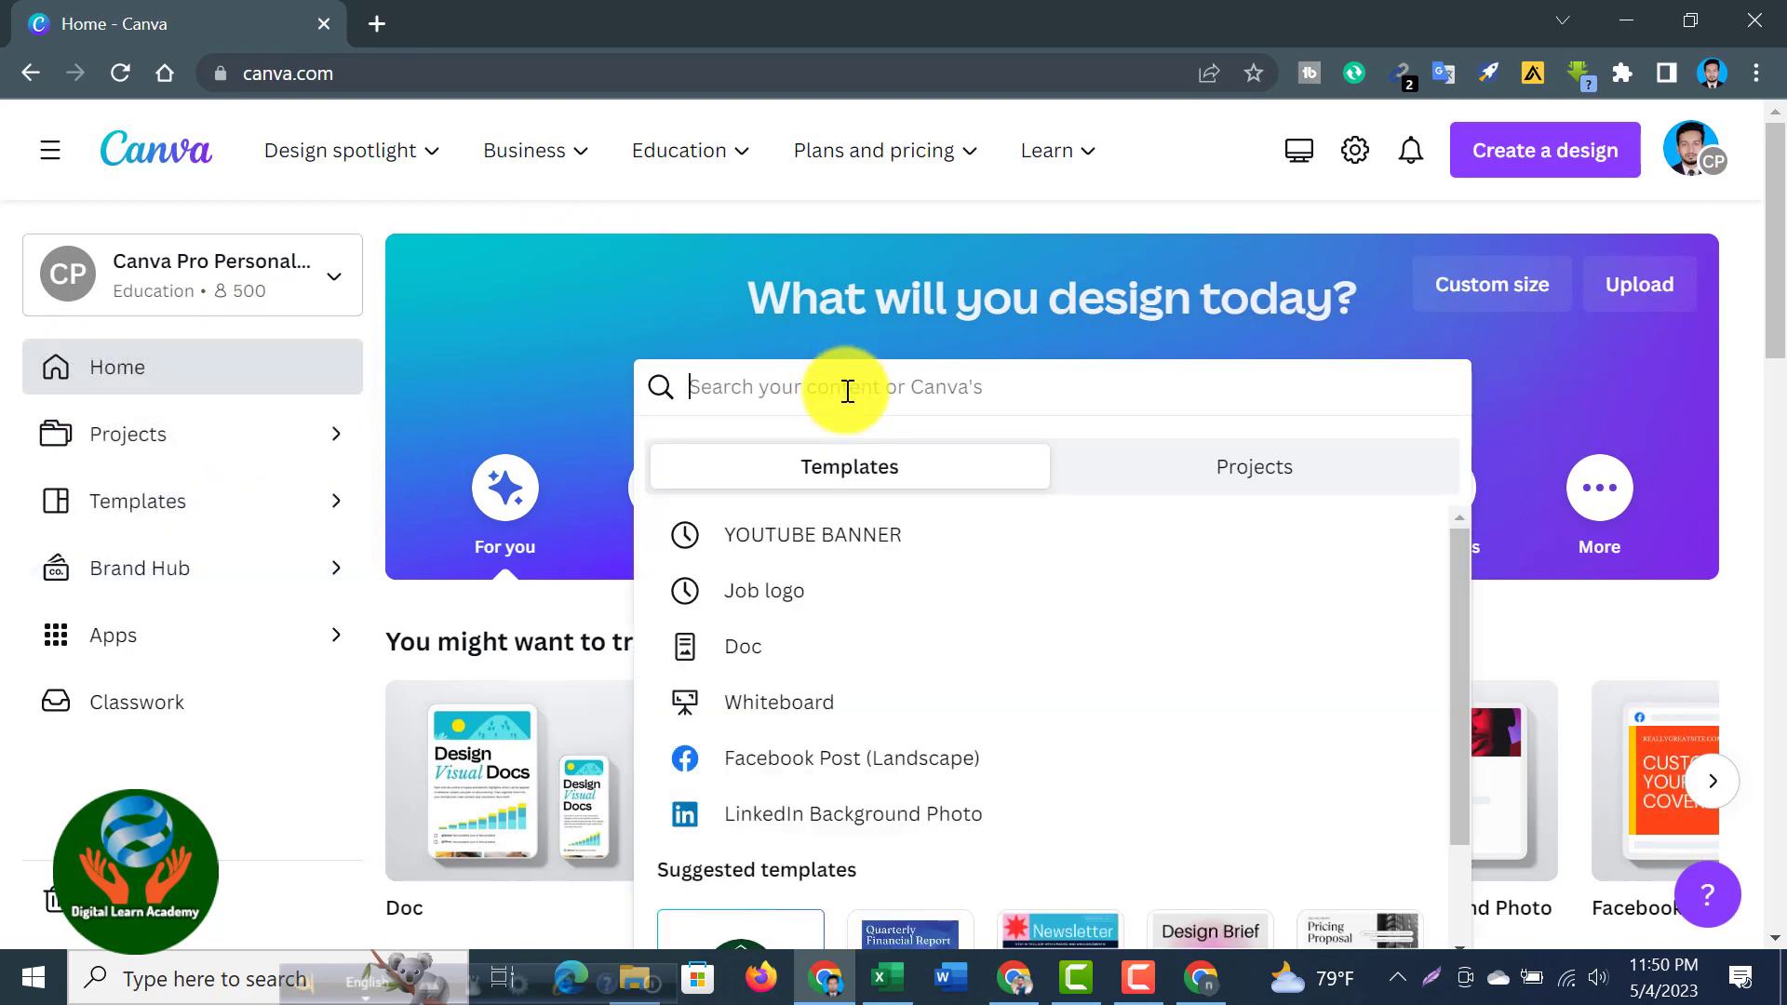
text(you)
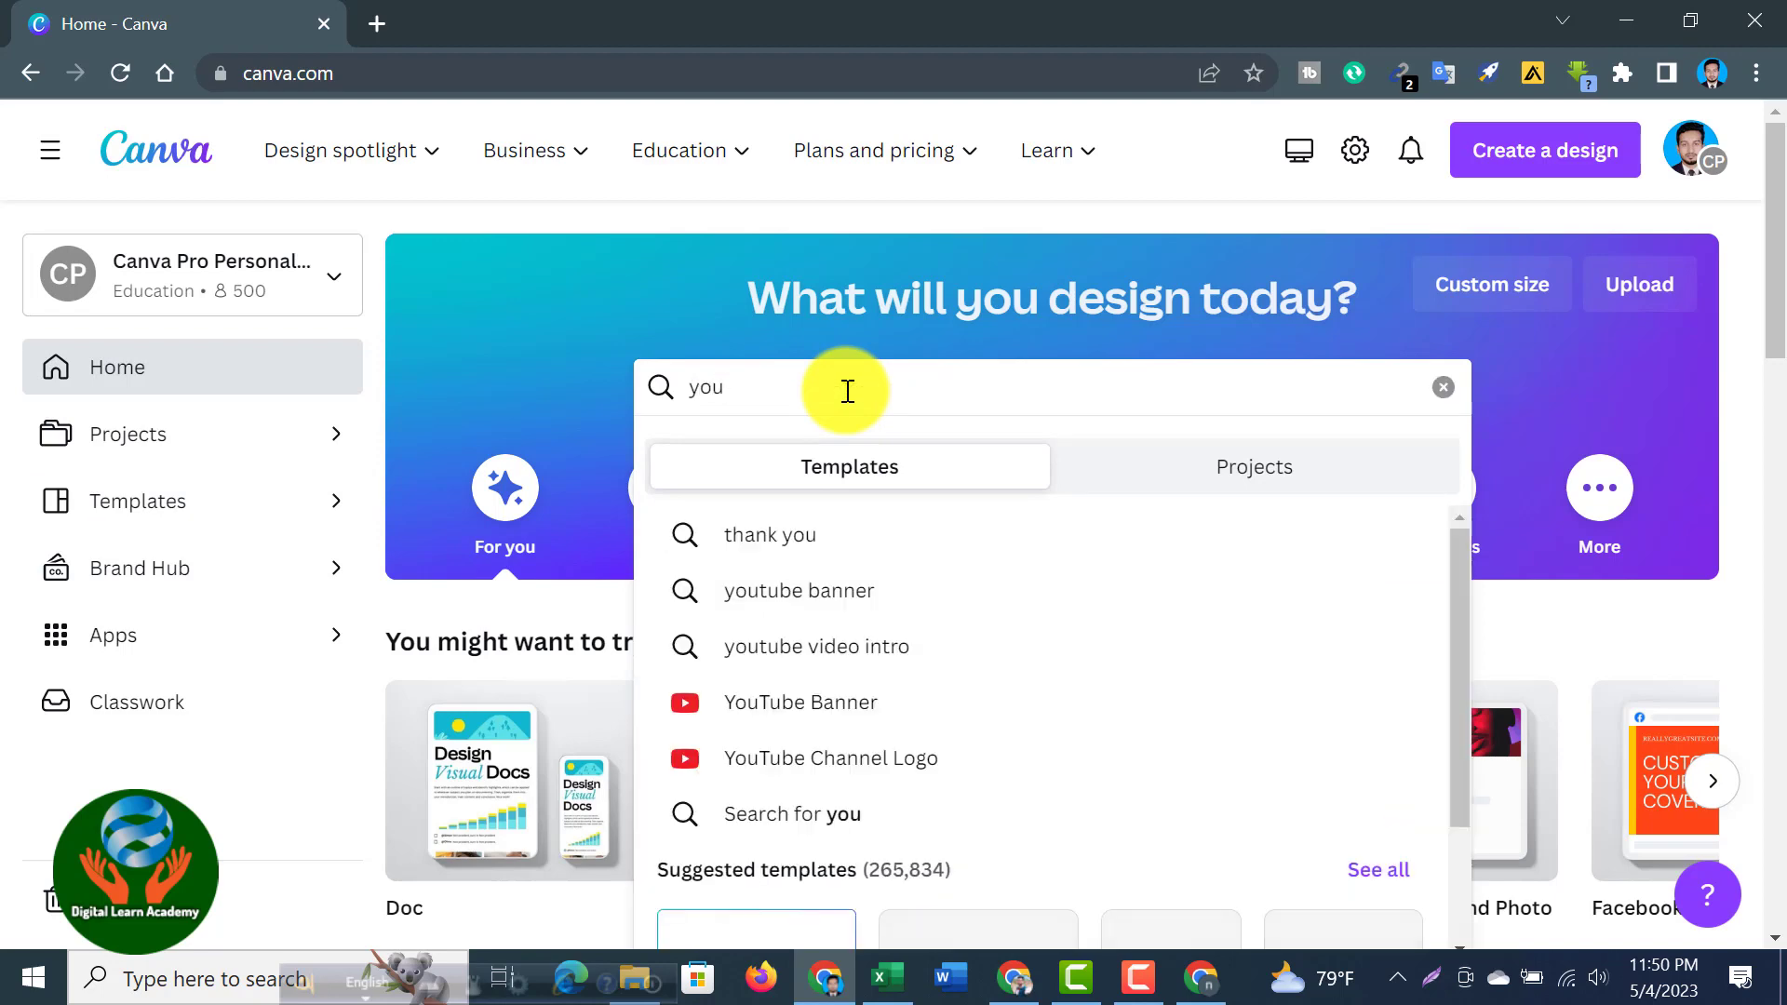
text(tube logo)
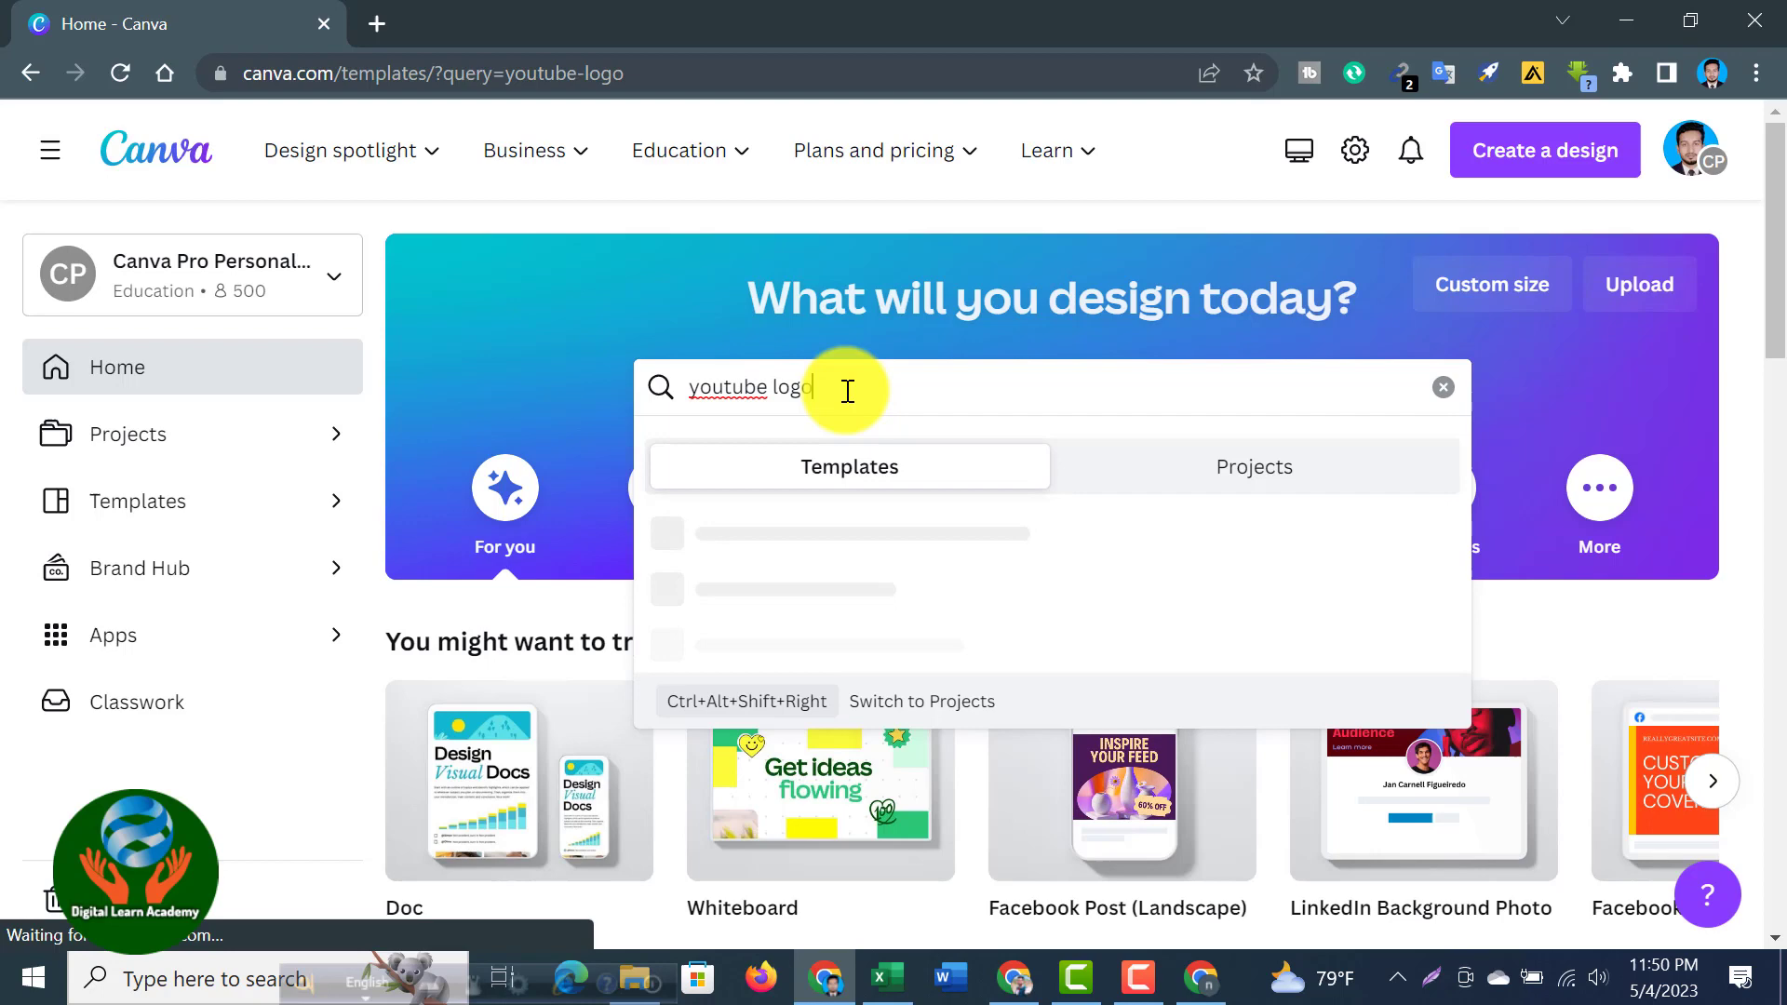
key(Return)
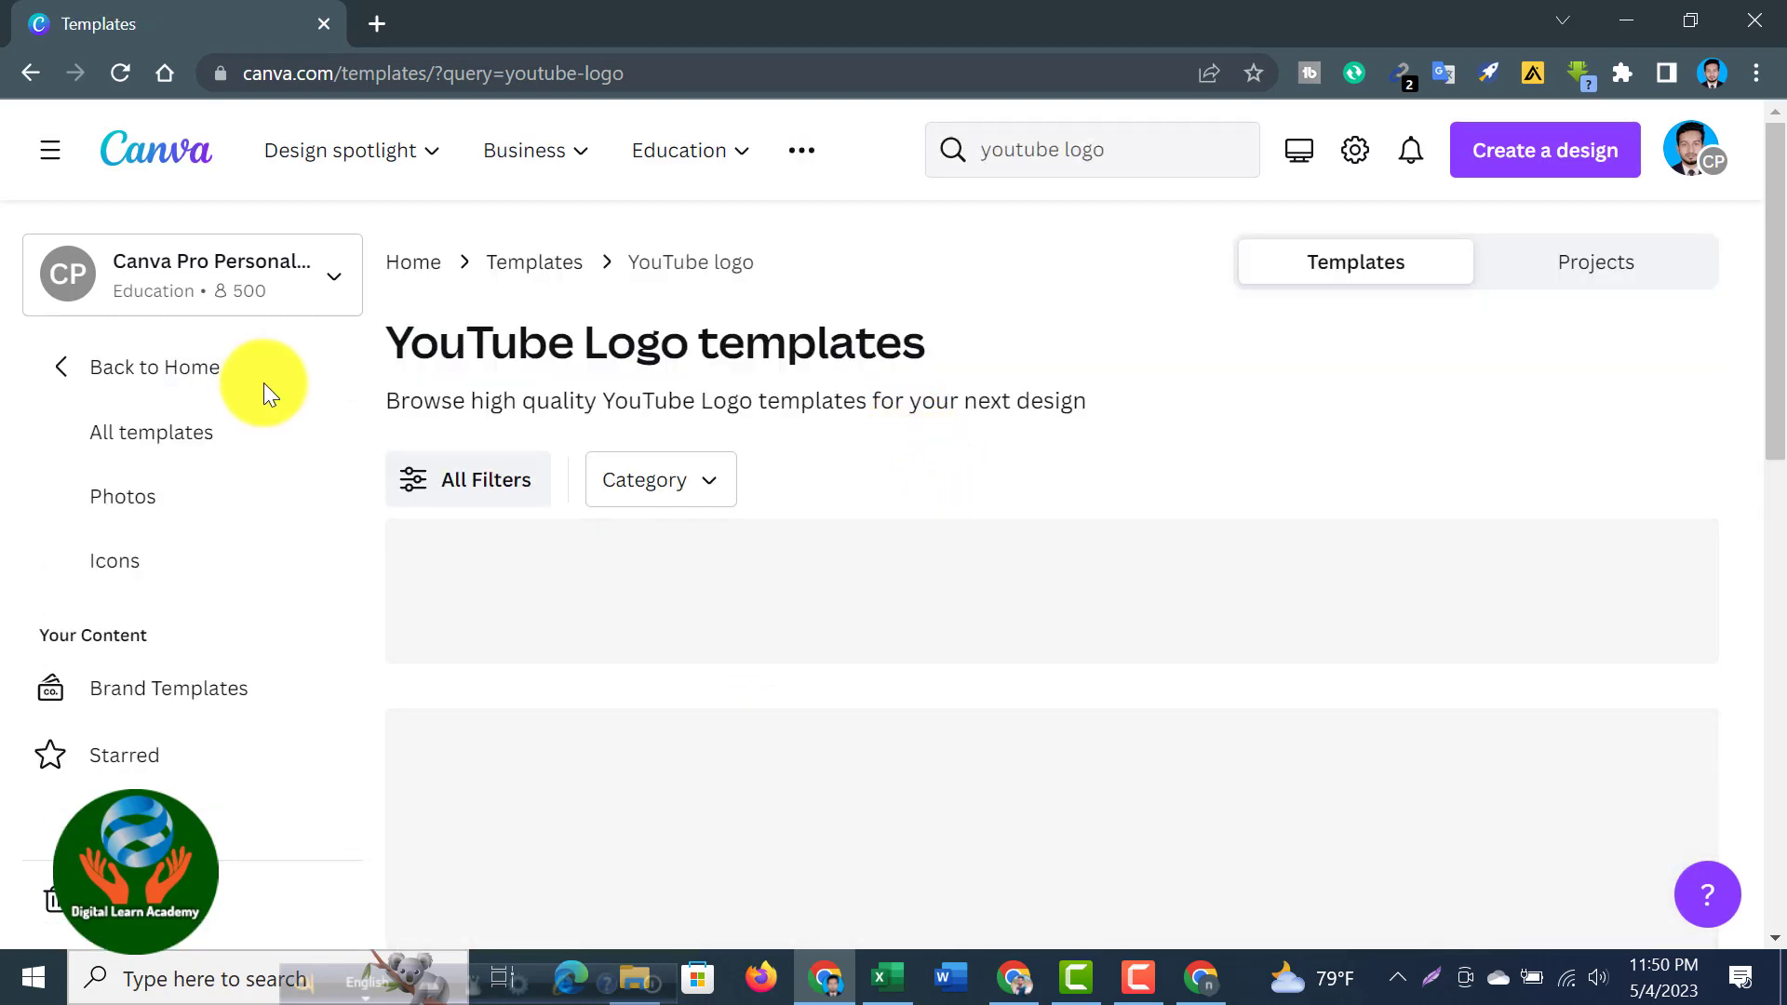
Open the Gold Luxury Business Logo template for customising in the browser and select its letter C.
scroll(851, 579, down, 3)
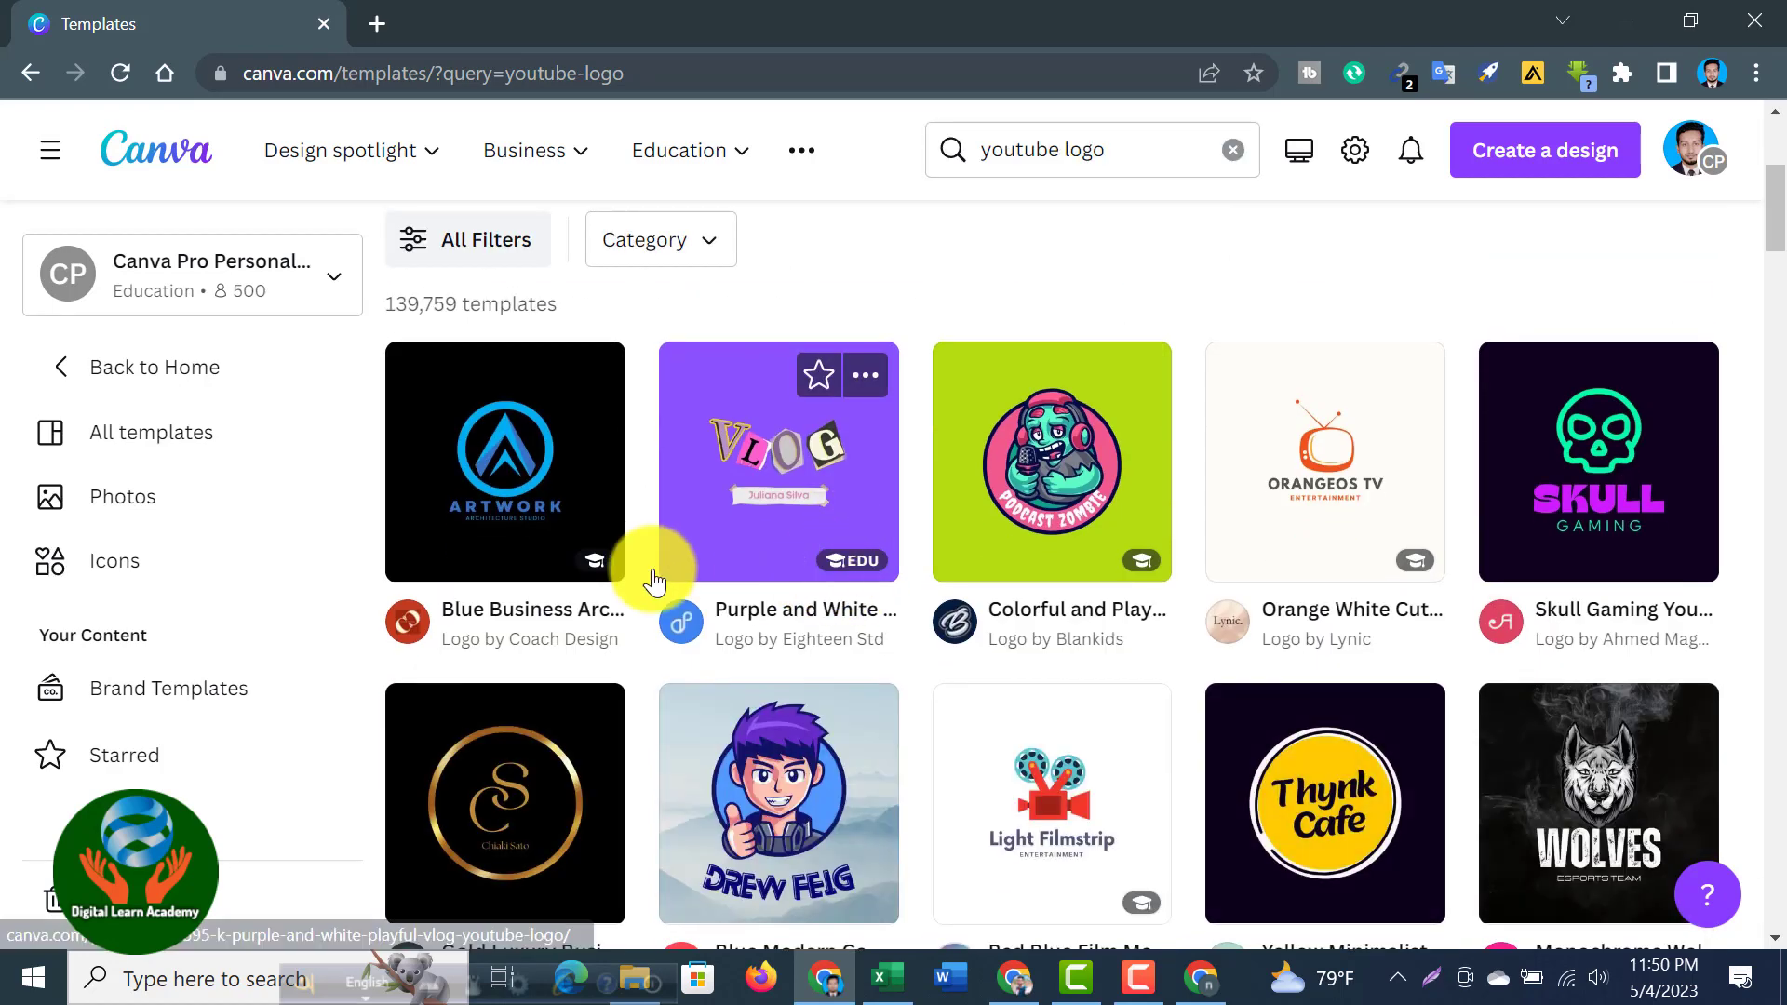
scroll(670, 563, down, 2)
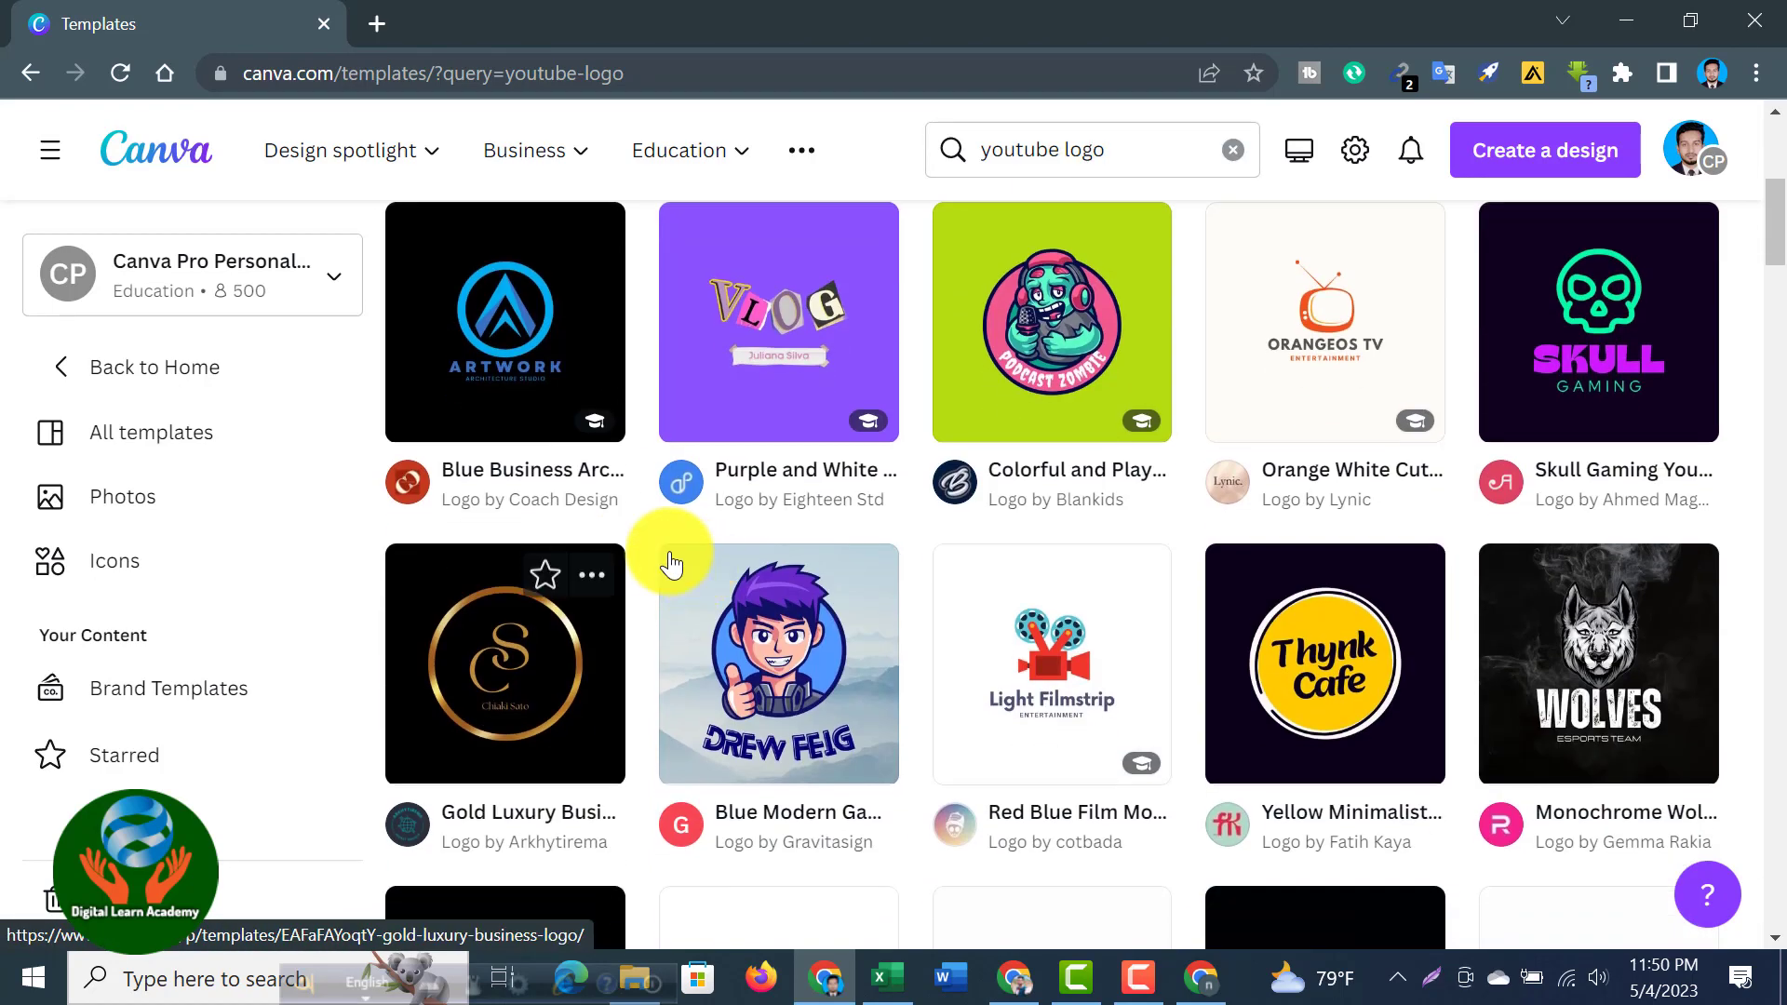
click(522, 712)
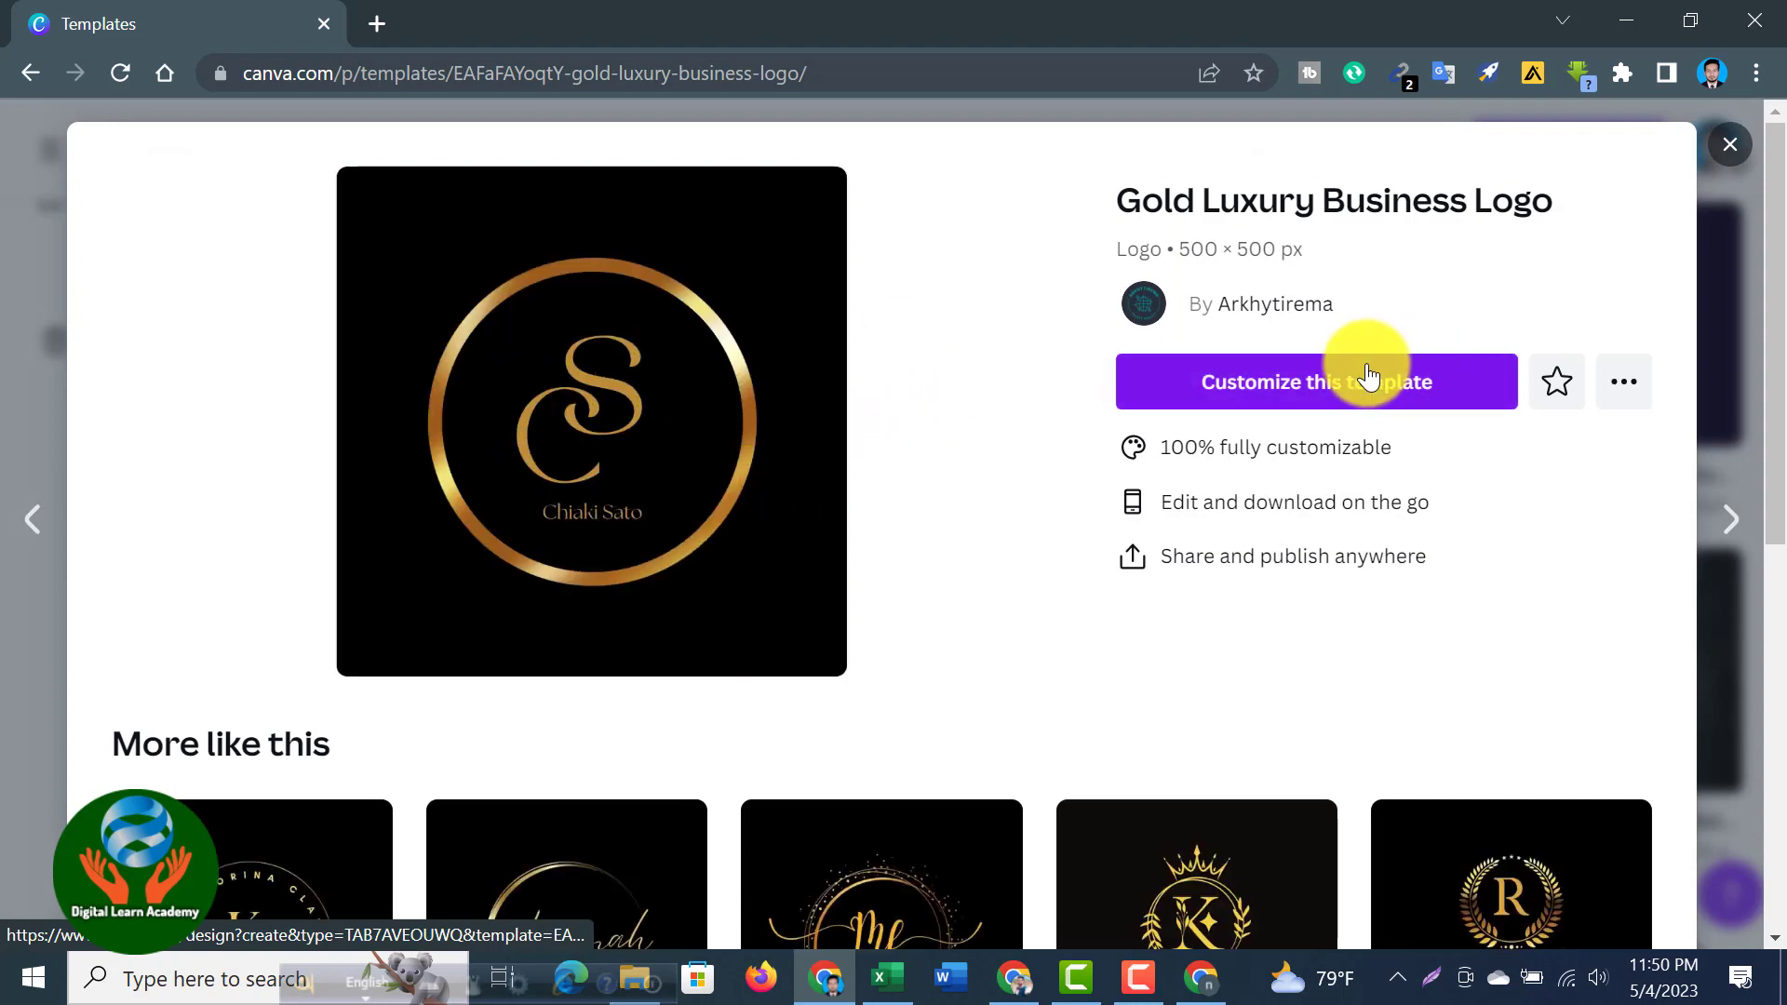
click(1309, 399)
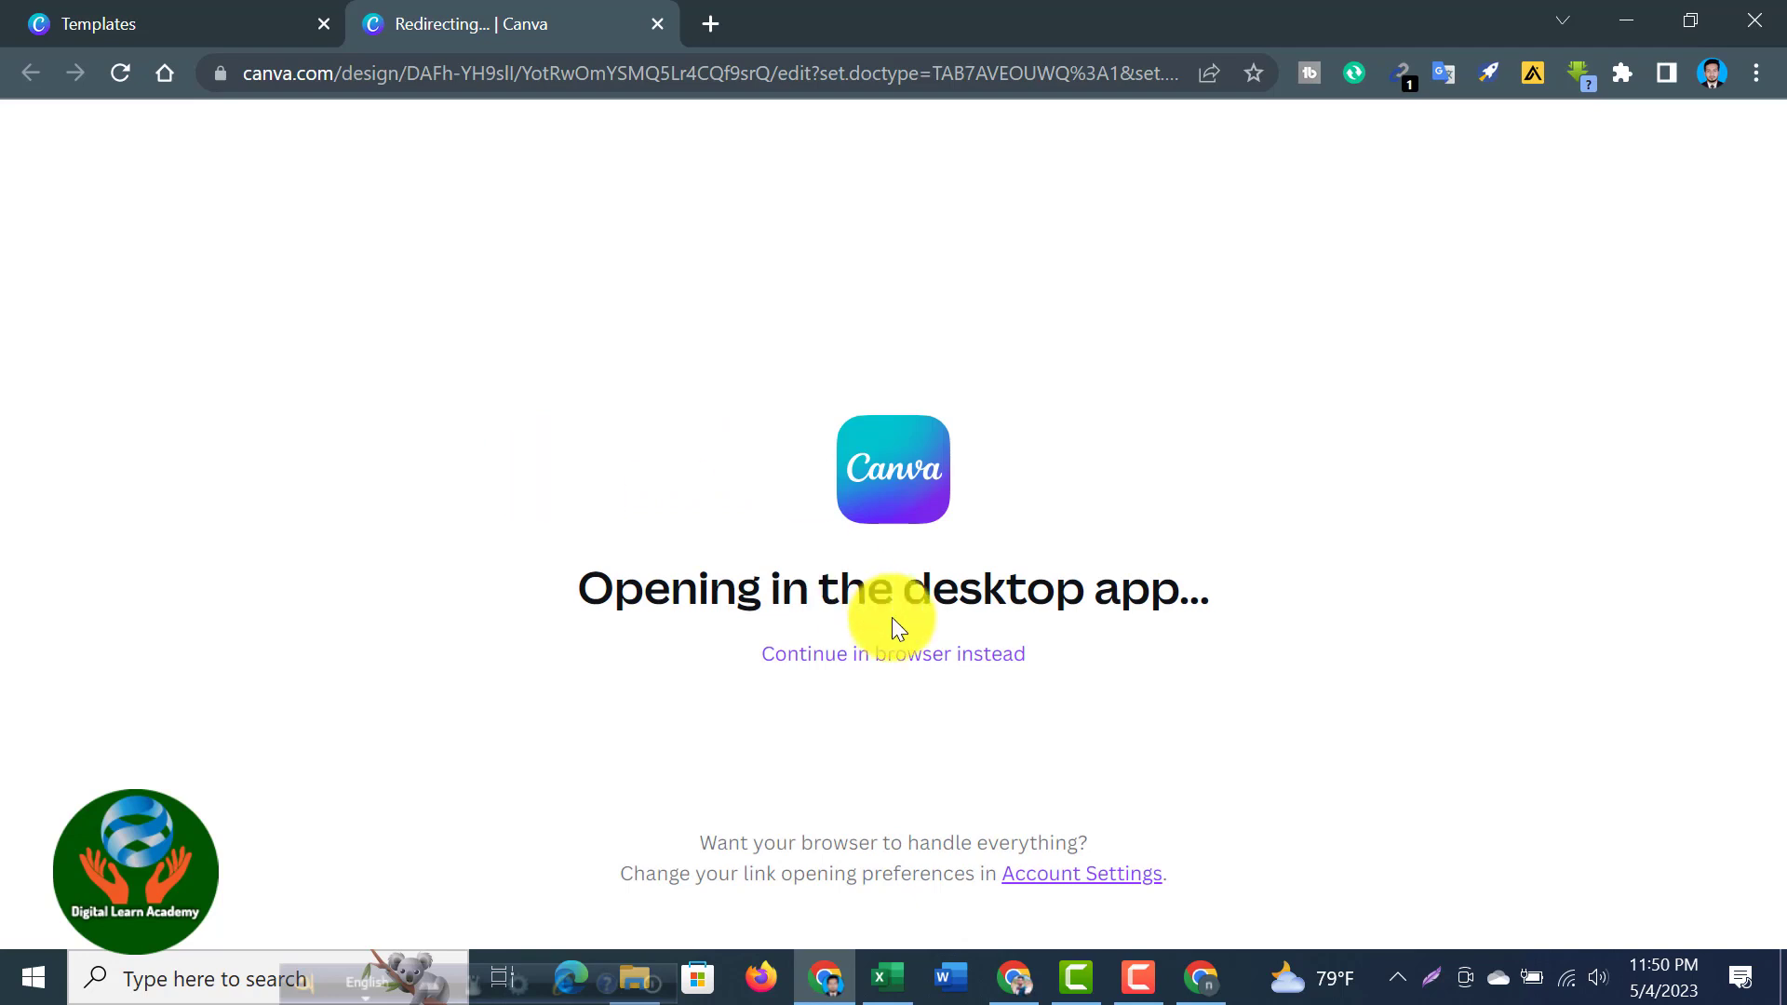
click(895, 656)
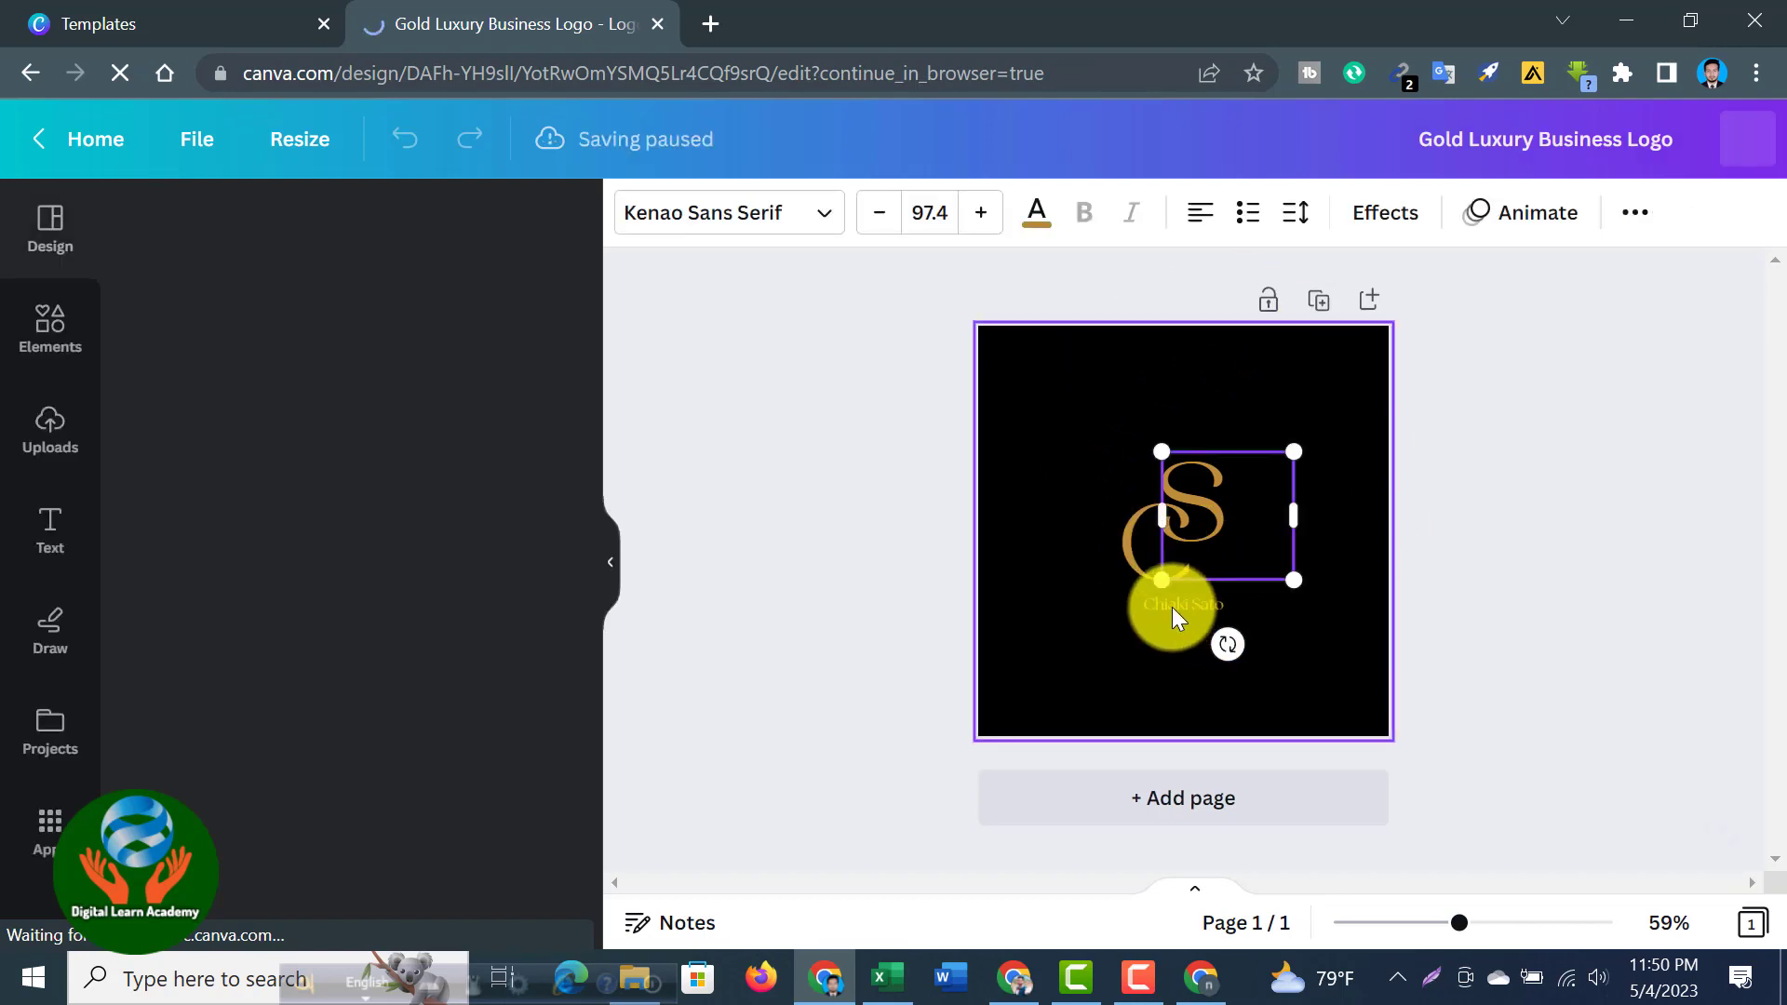
click(1117, 571)
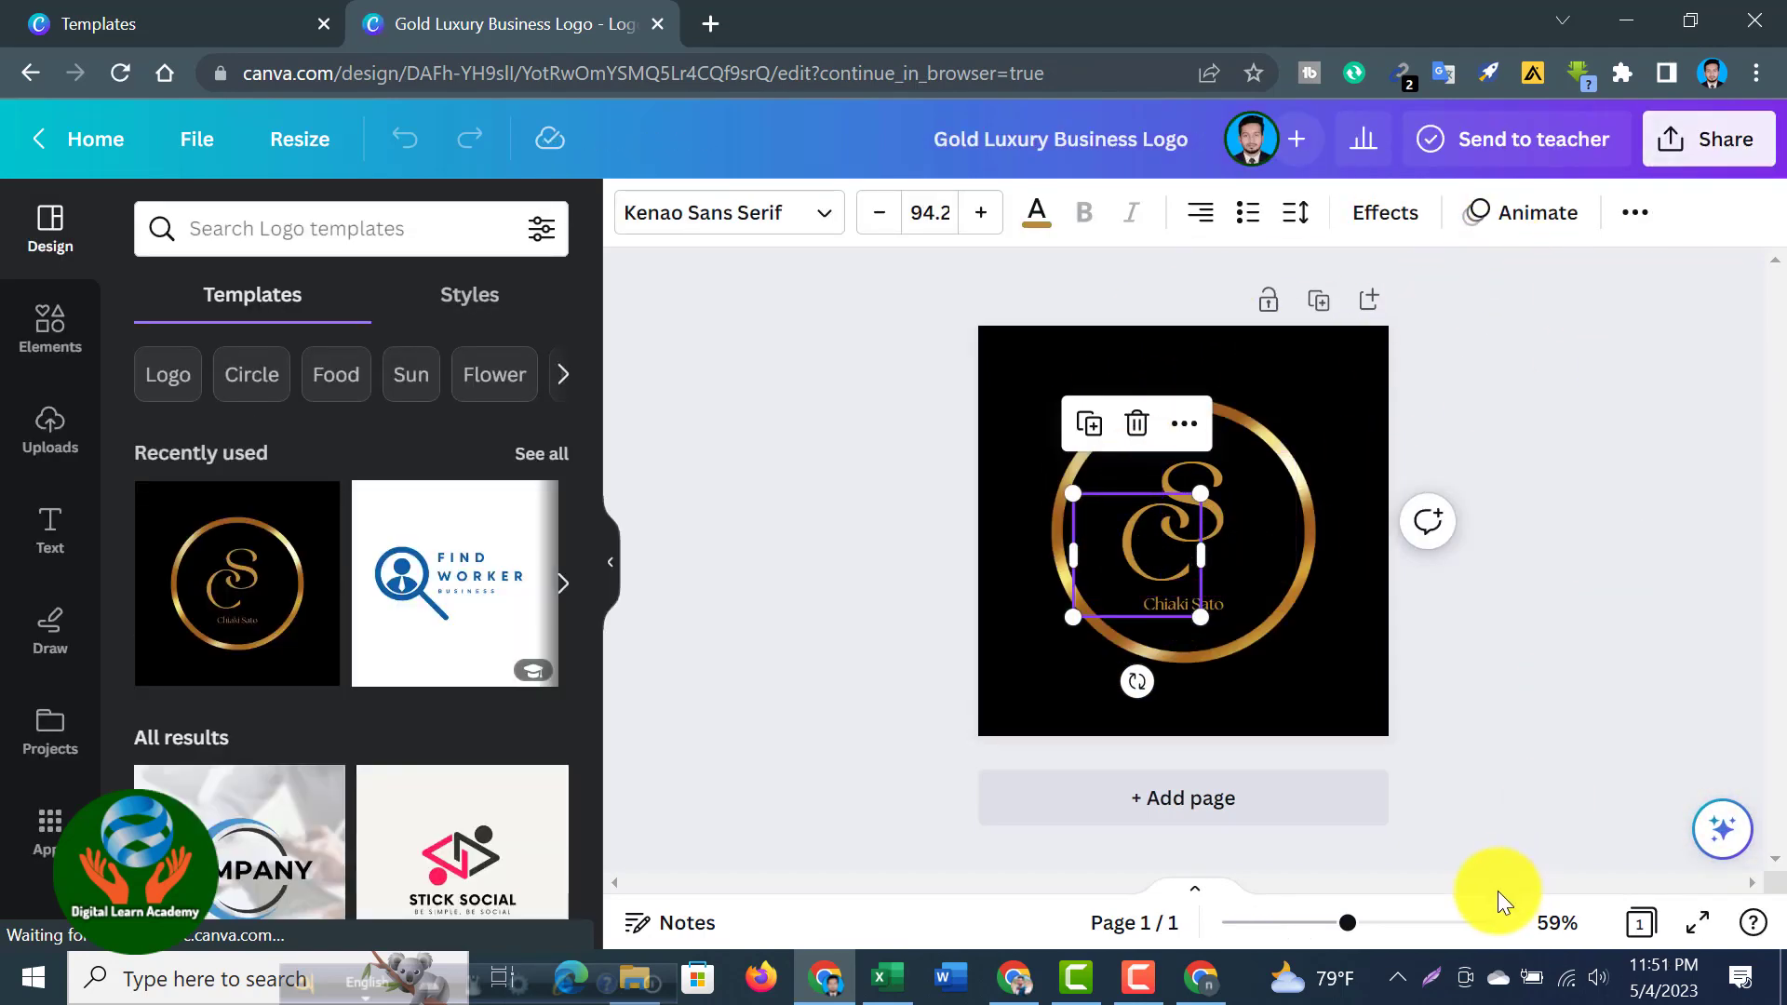
Download the logo design as a PNG file and dismiss the sharing pop-up.
click(1708, 154)
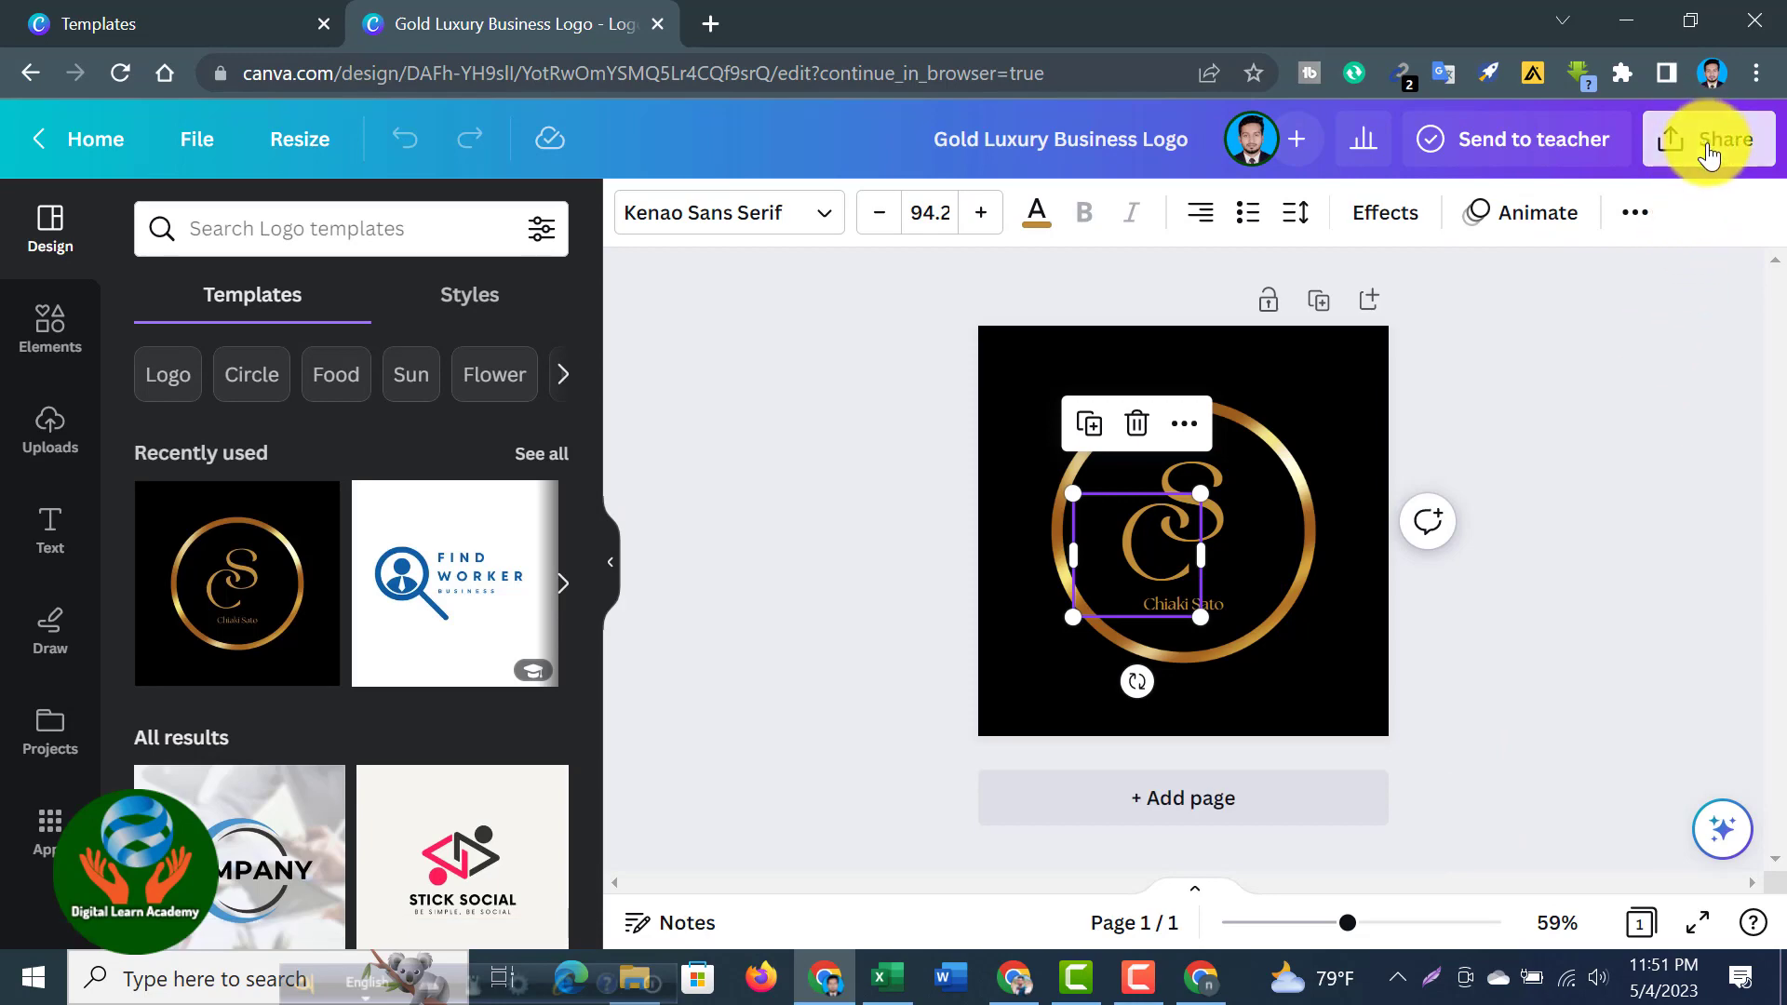
scroll(1350, 735, down, 2)
scroll(1342, 752, down, 1)
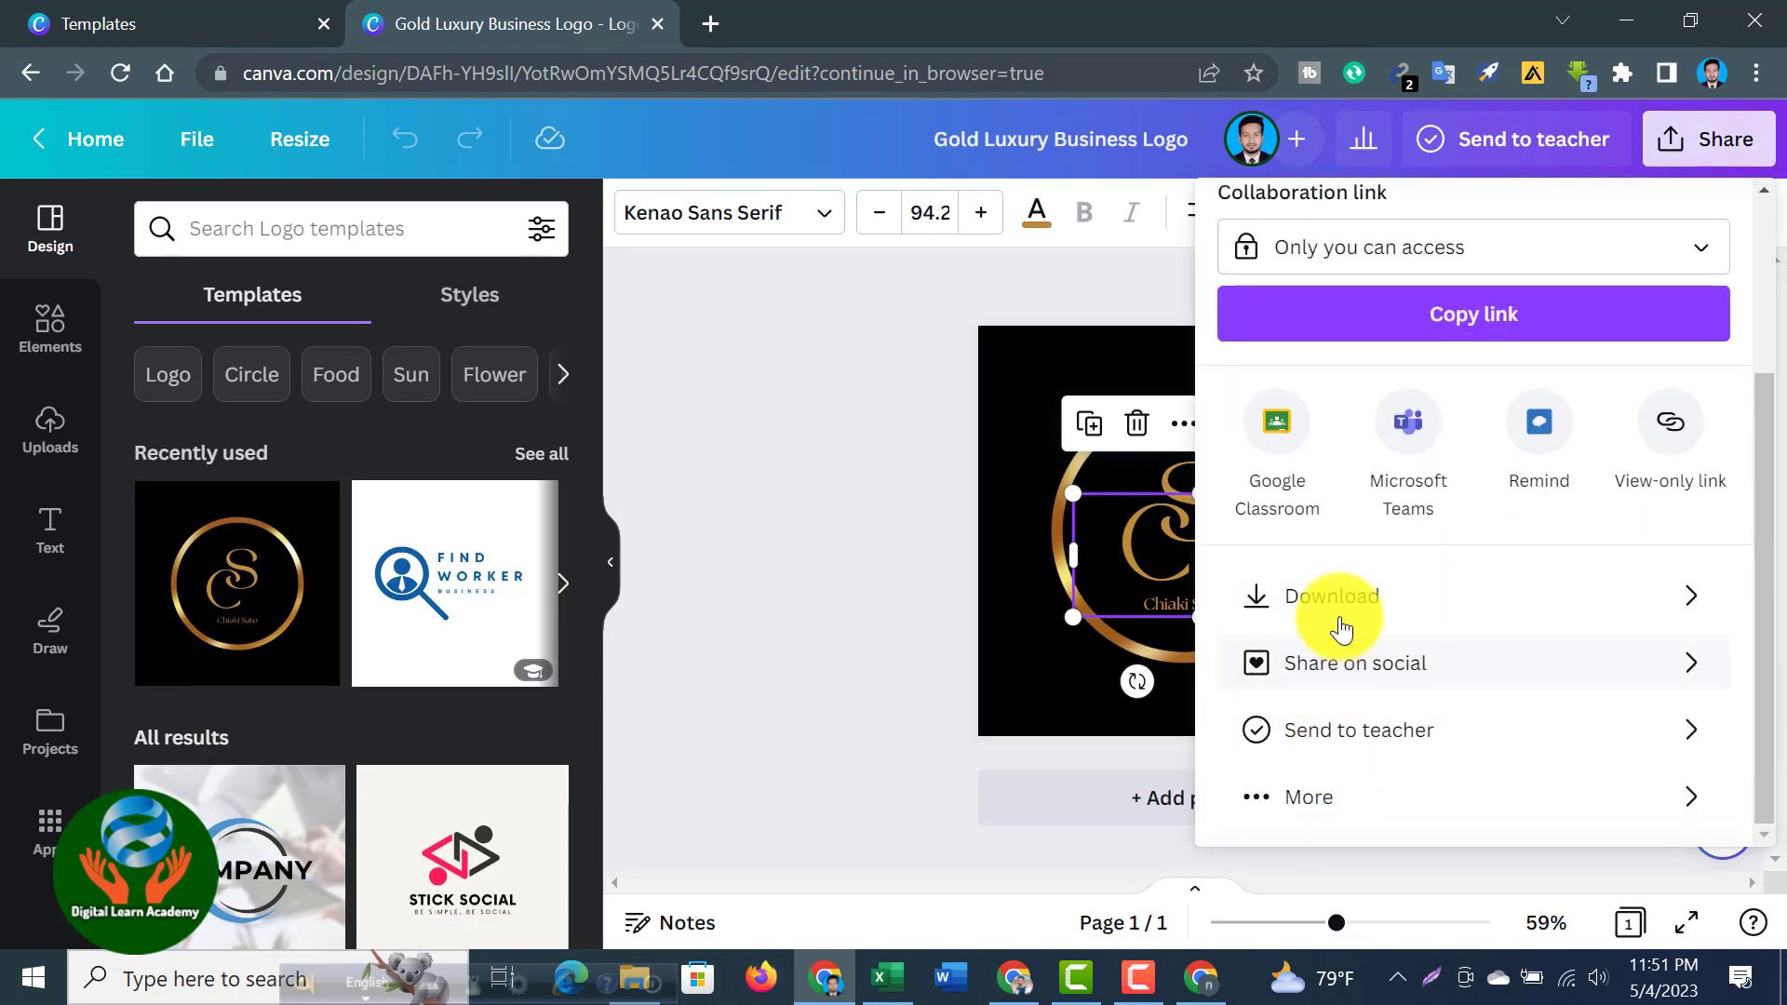
click(1346, 596)
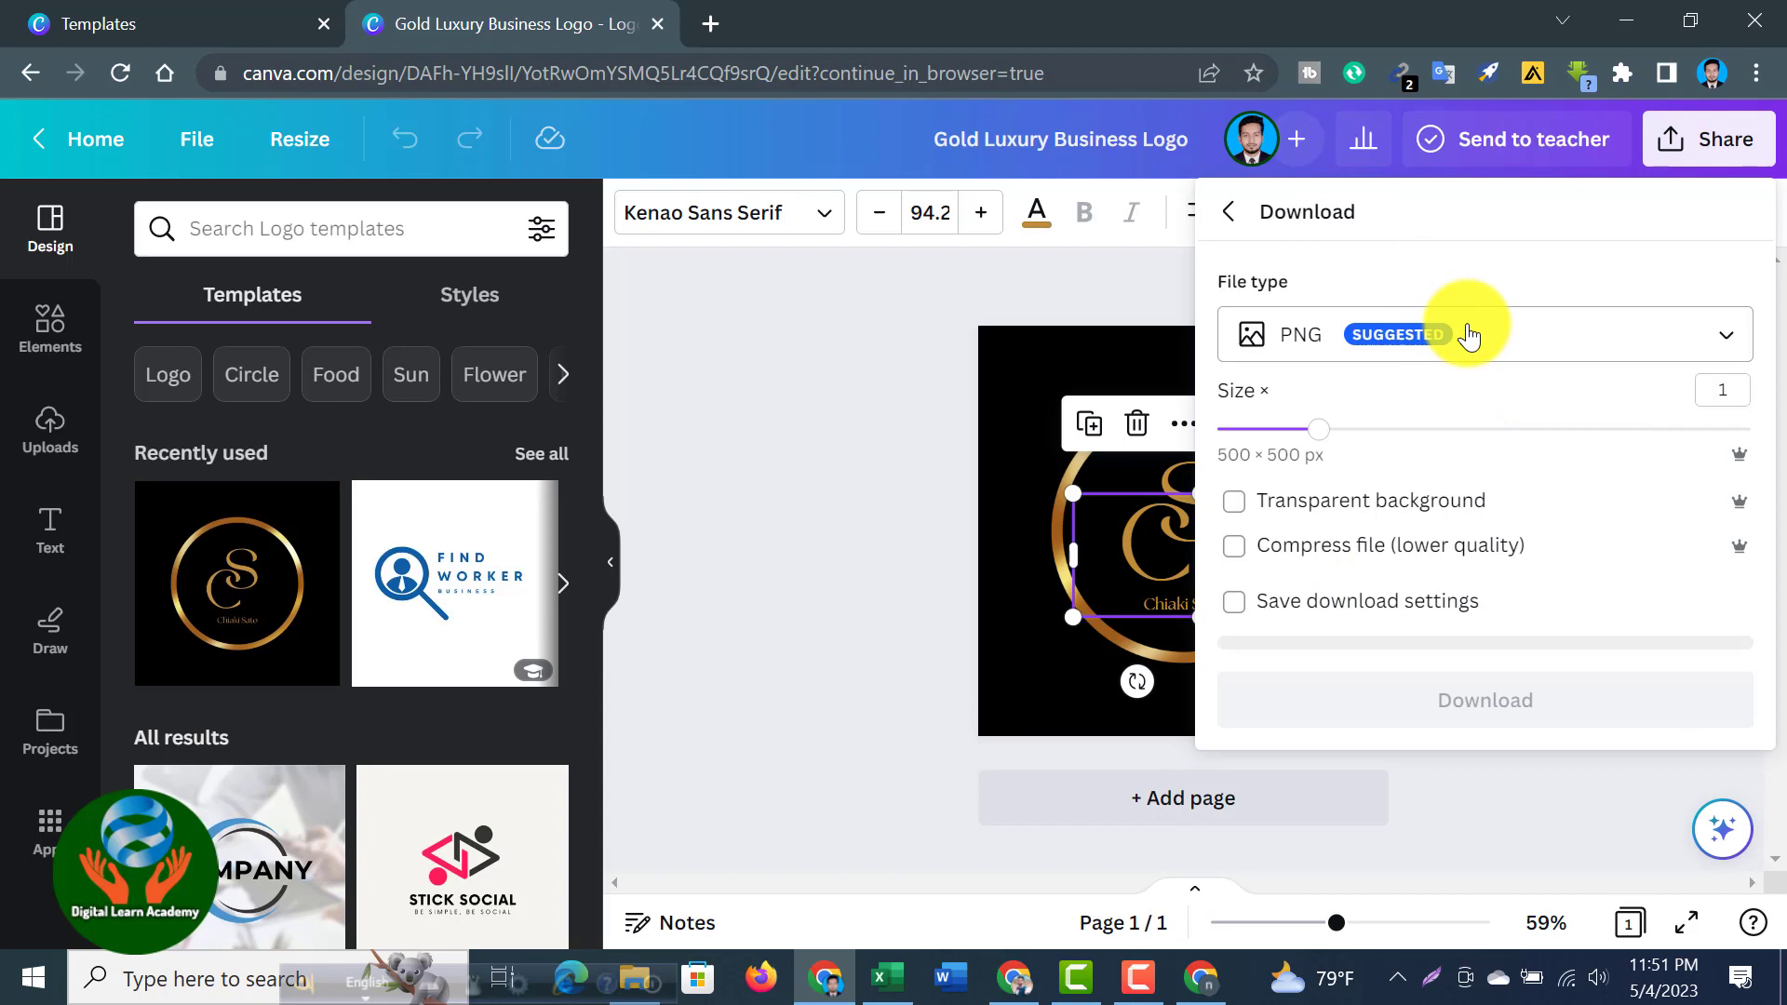
click(1573, 337)
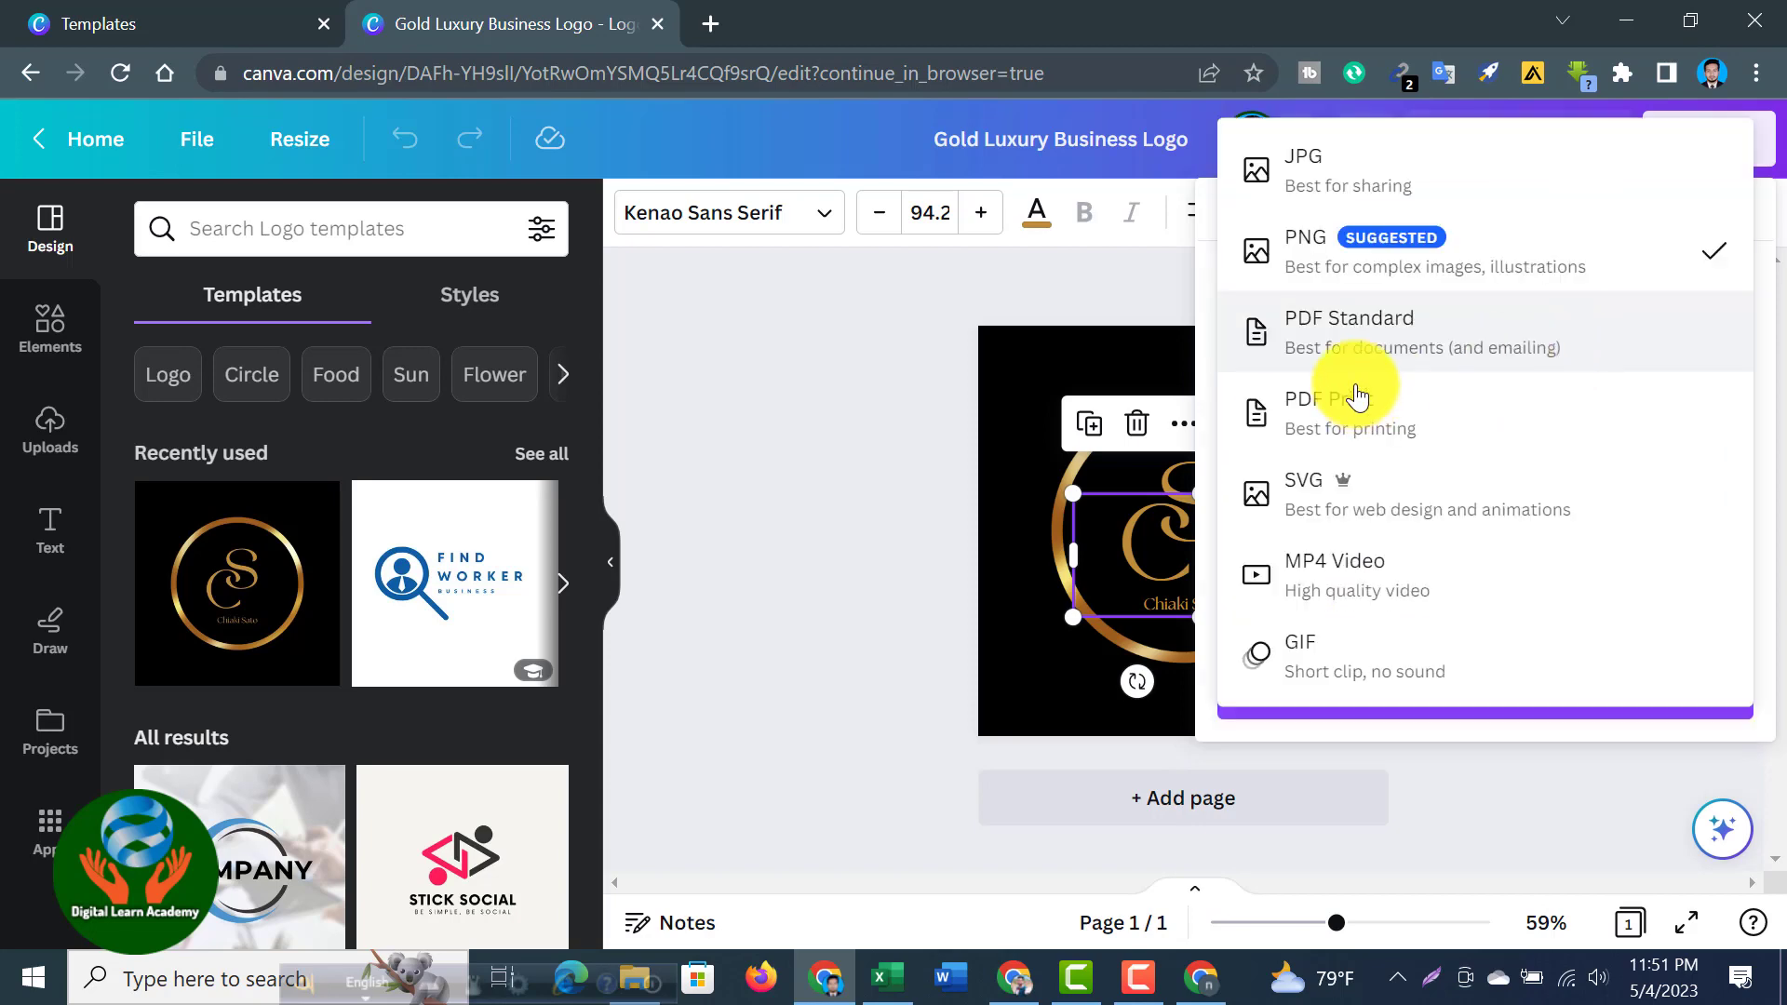
click(1640, 283)
click(1476, 686)
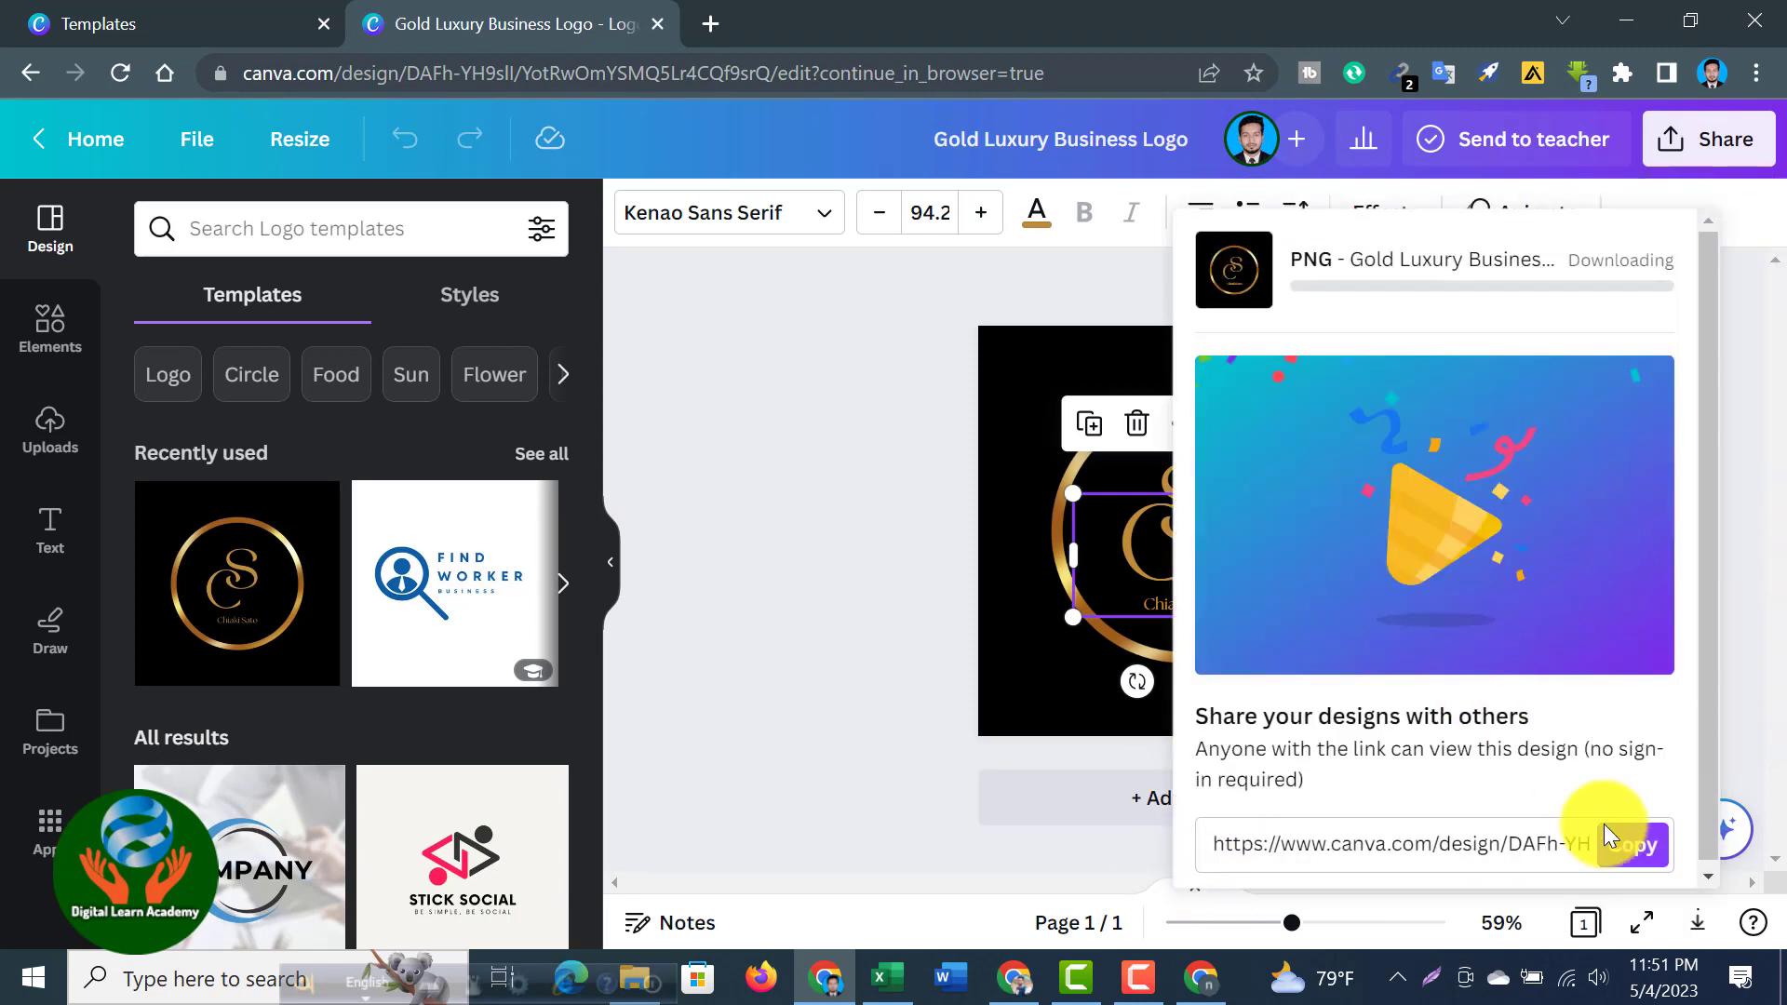
click(727, 367)
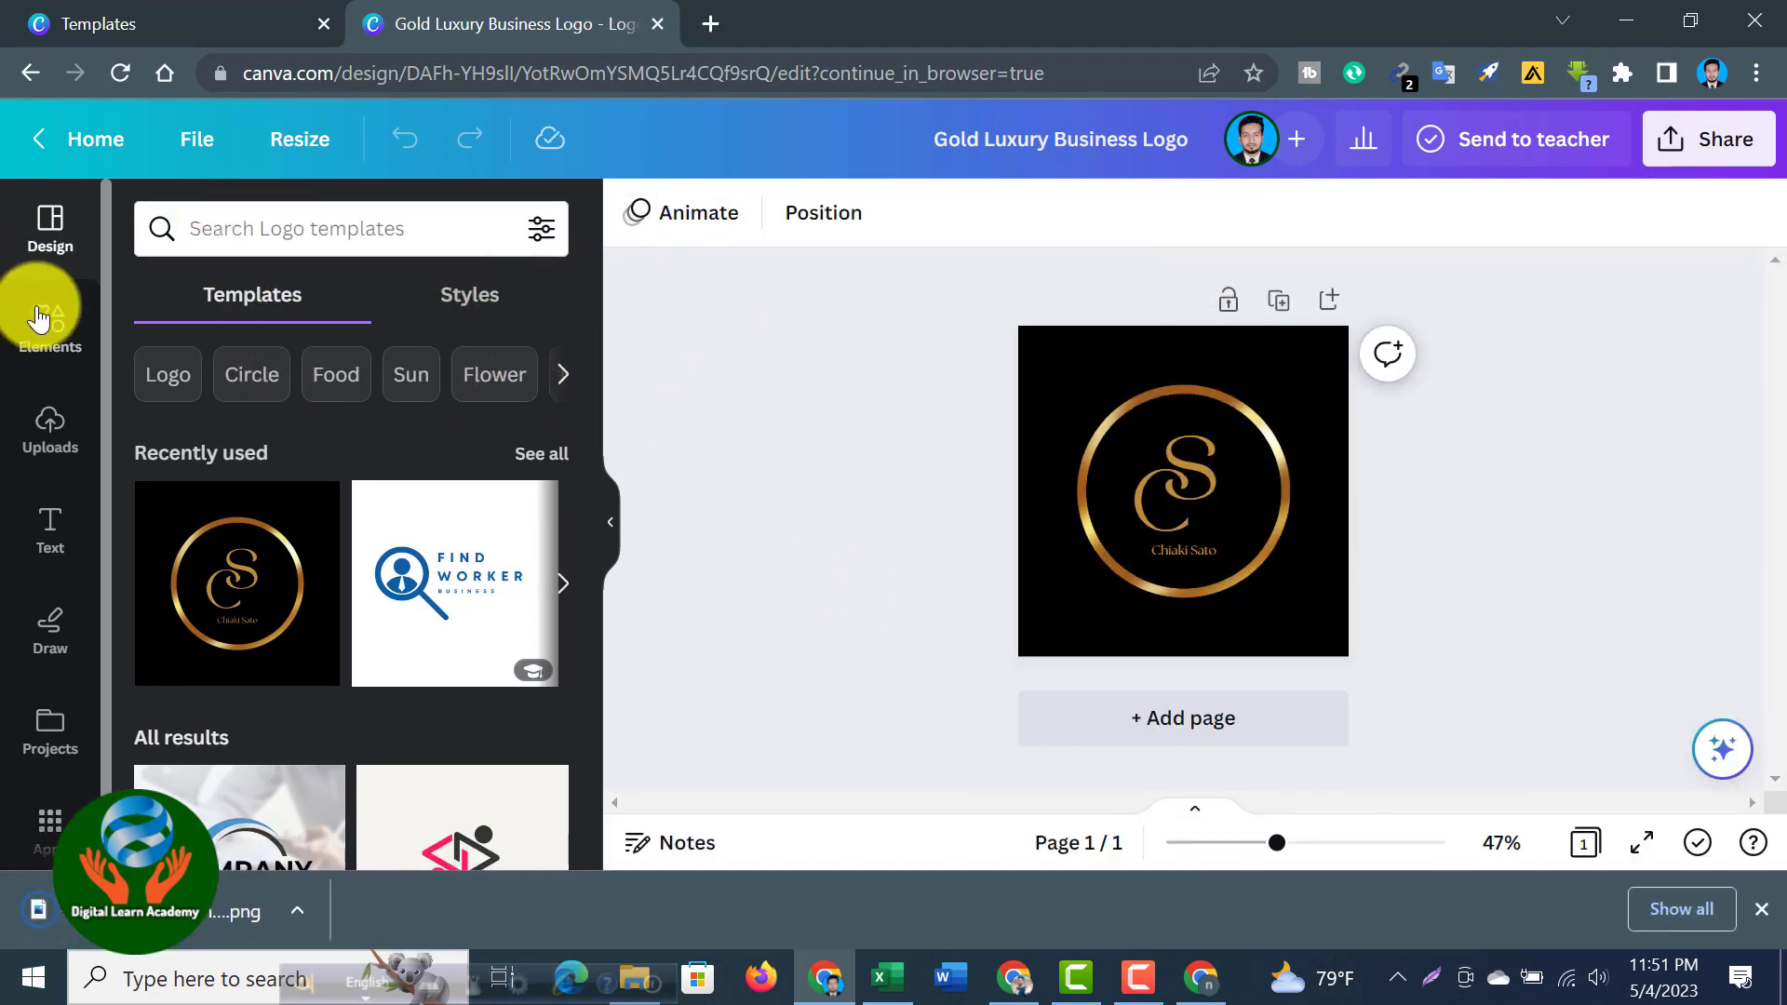
Return to the Canva home page and search the templates for "youtube banner".
click(35, 145)
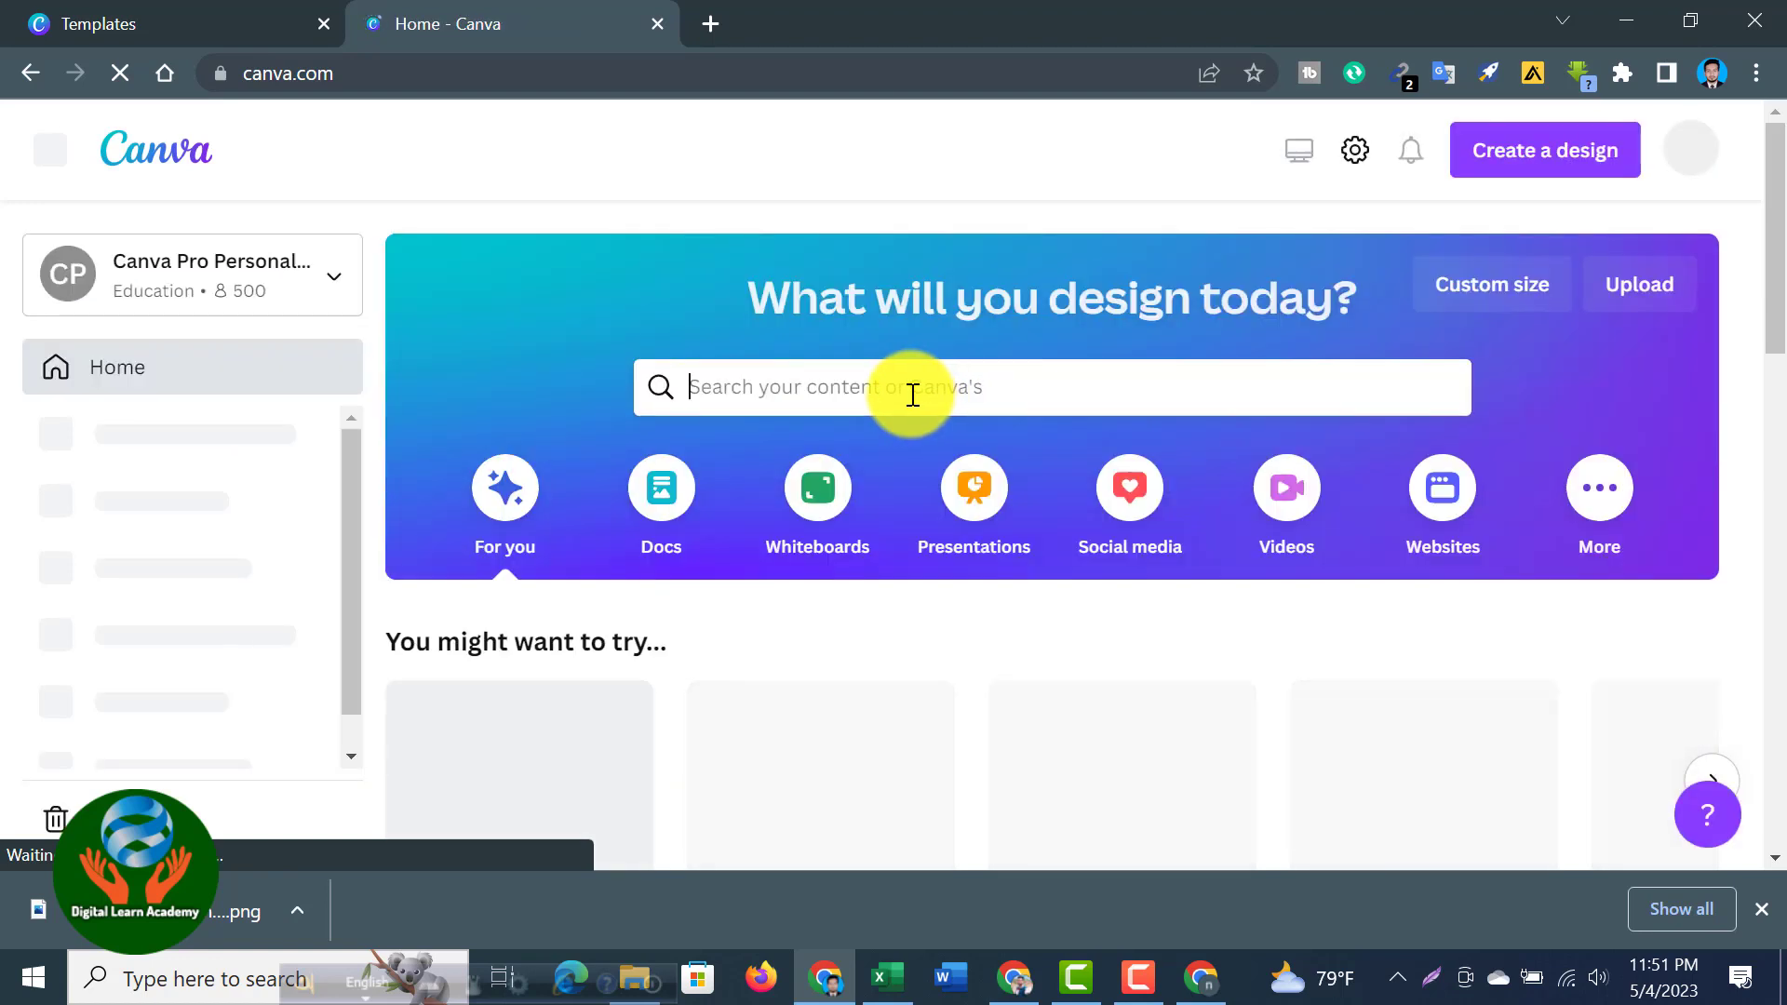
text(you)
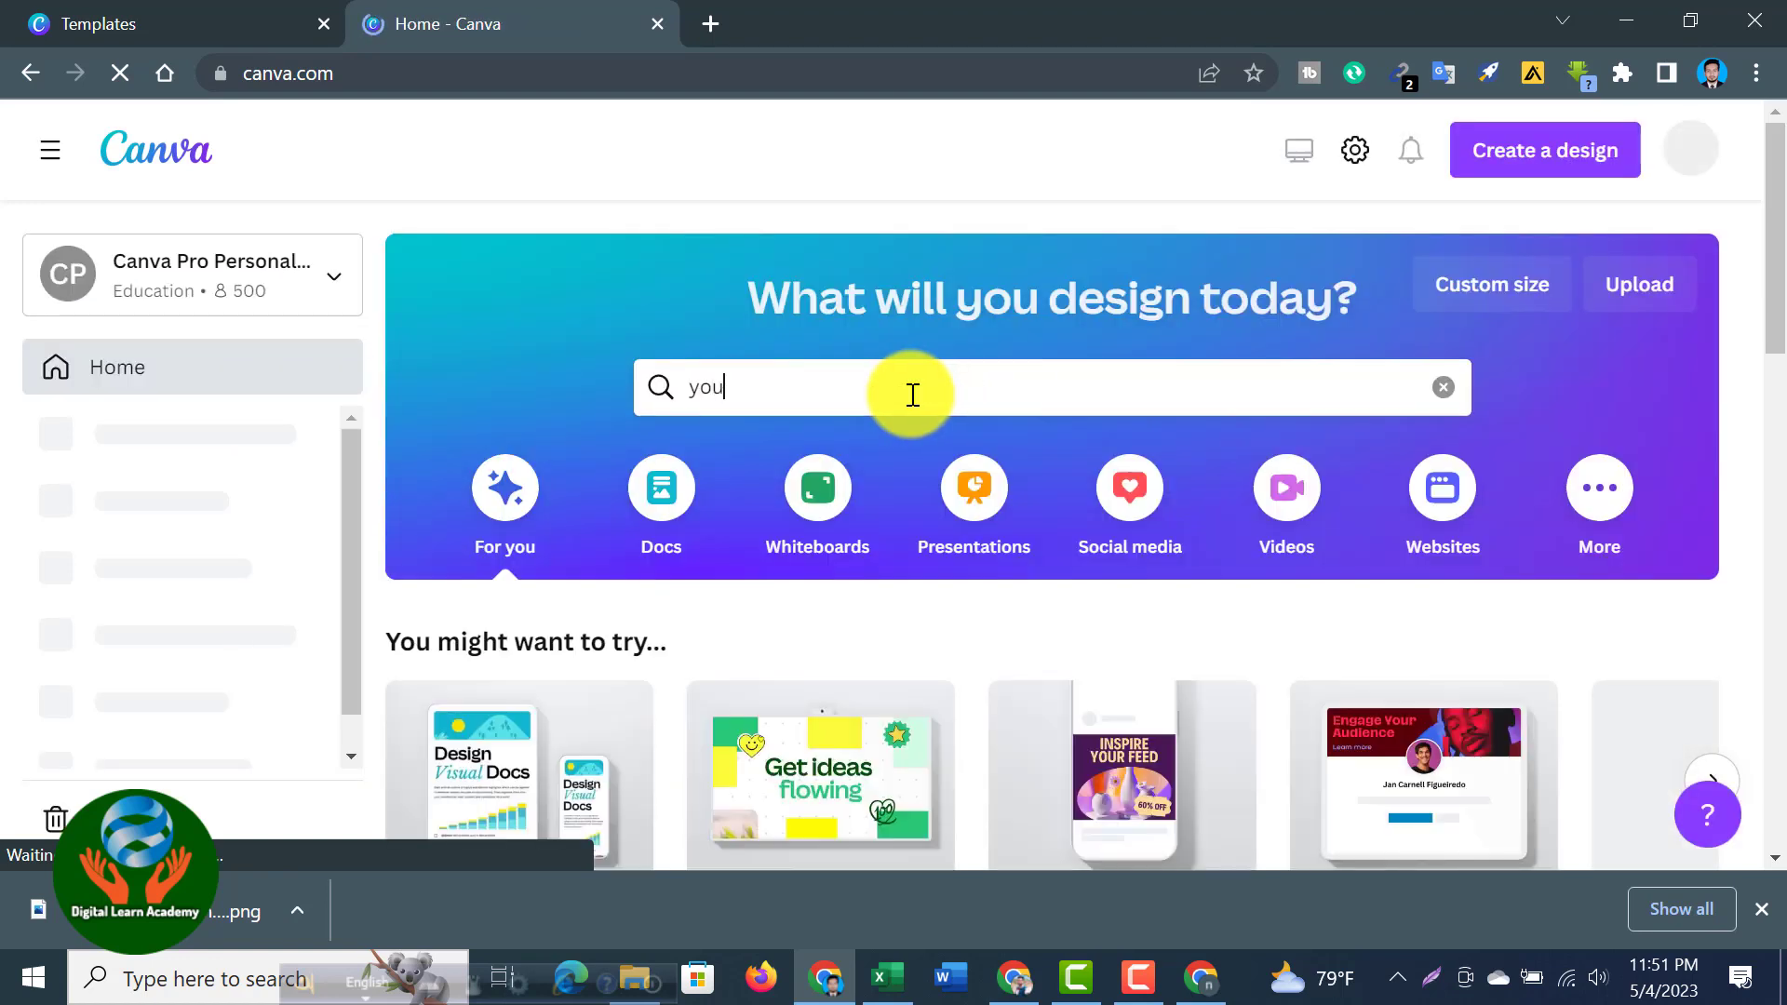
text(tube banner)
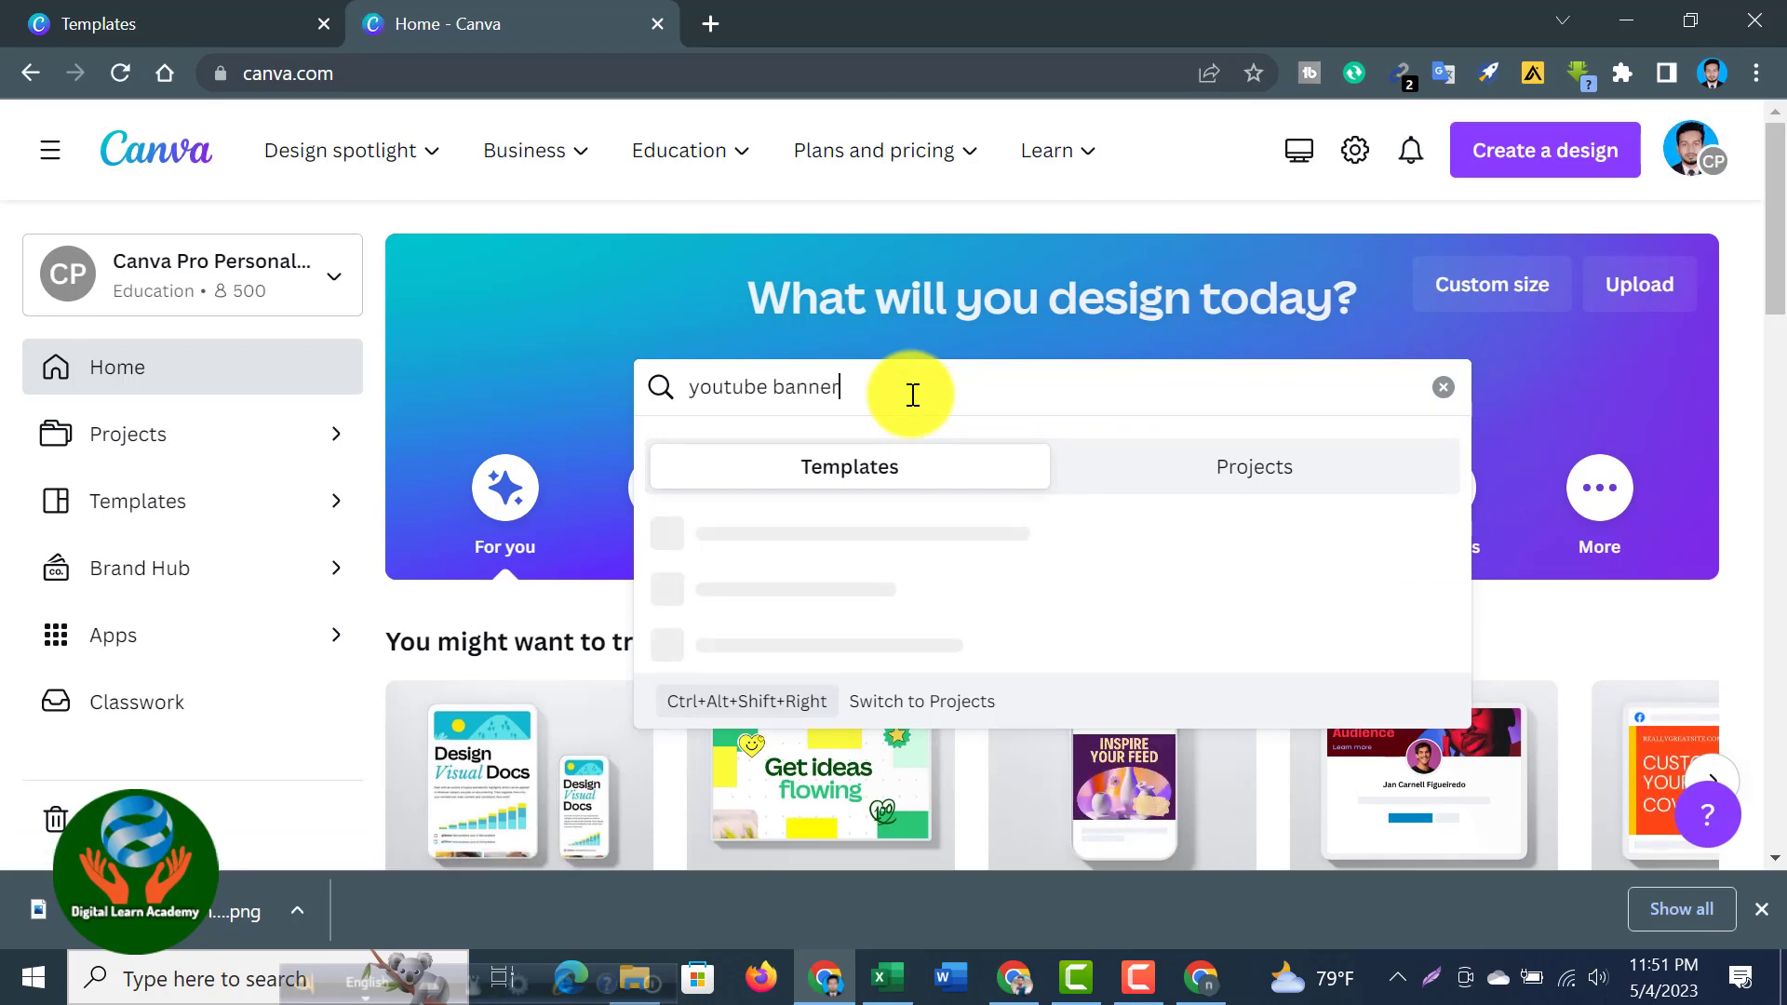
key(Return)
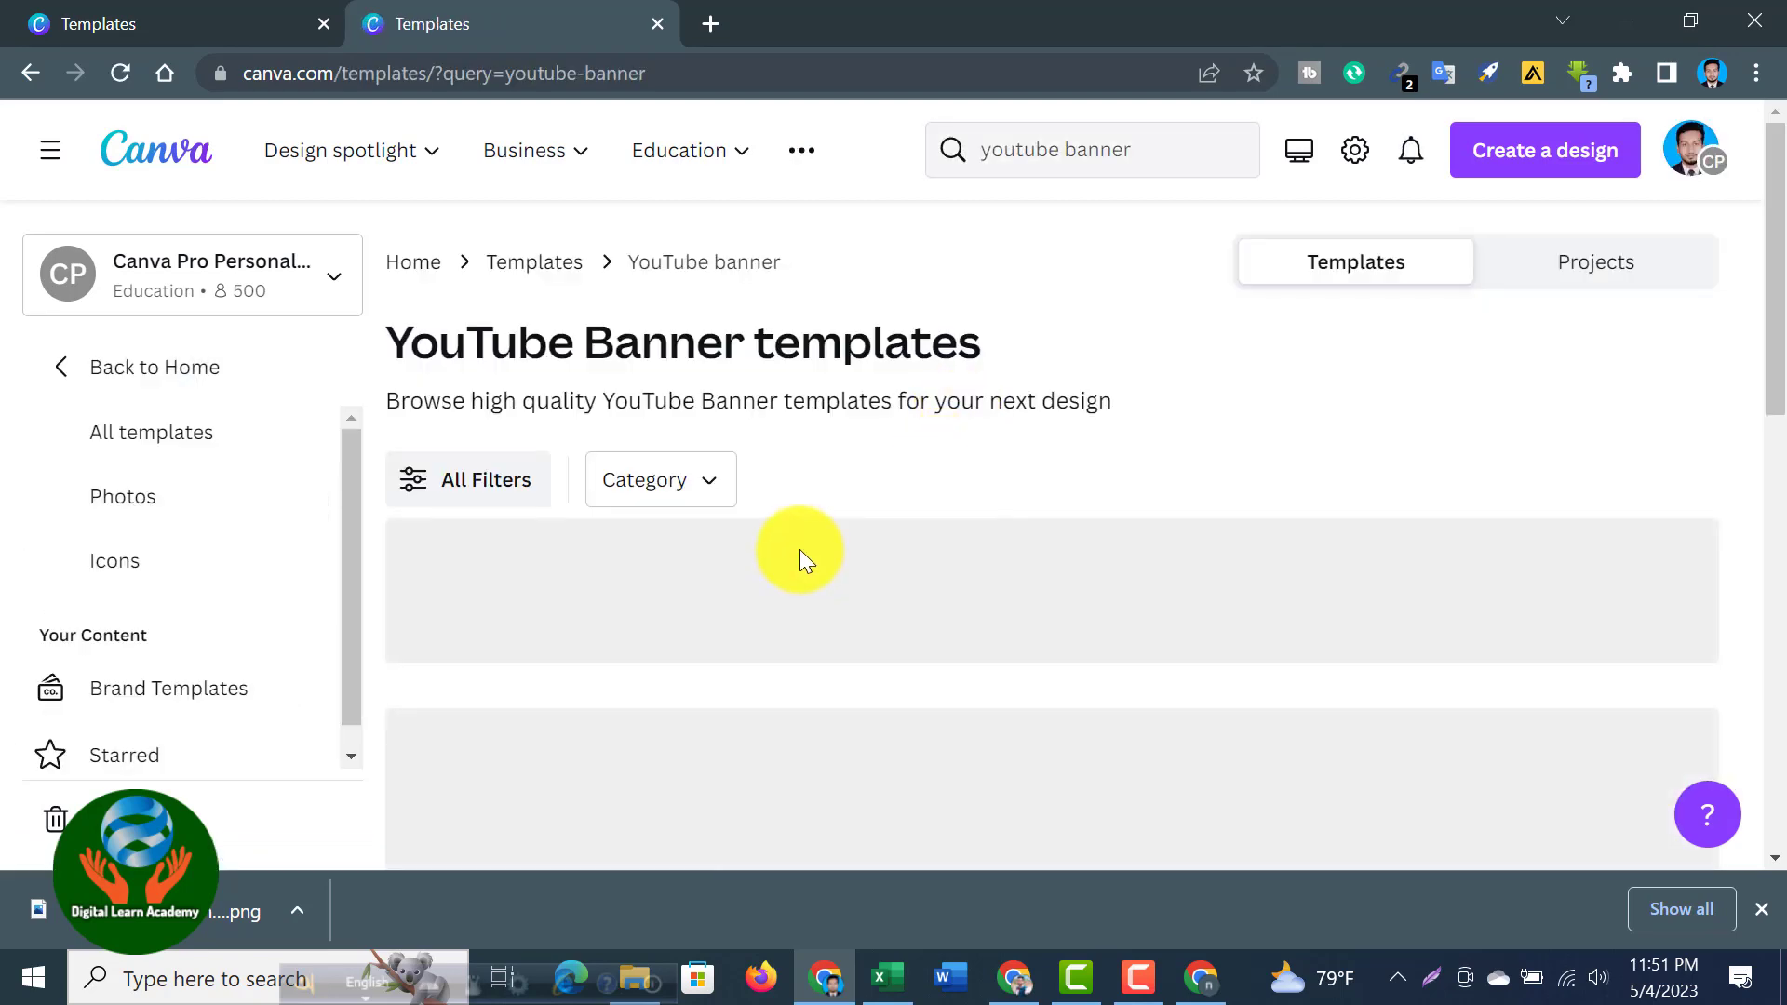
Choose the Black Yellow White Green Red Business Digital Marketing banner template and start customising it.
scroll(1009, 550, down, 4)
scroll(1243, 544, up, 2)
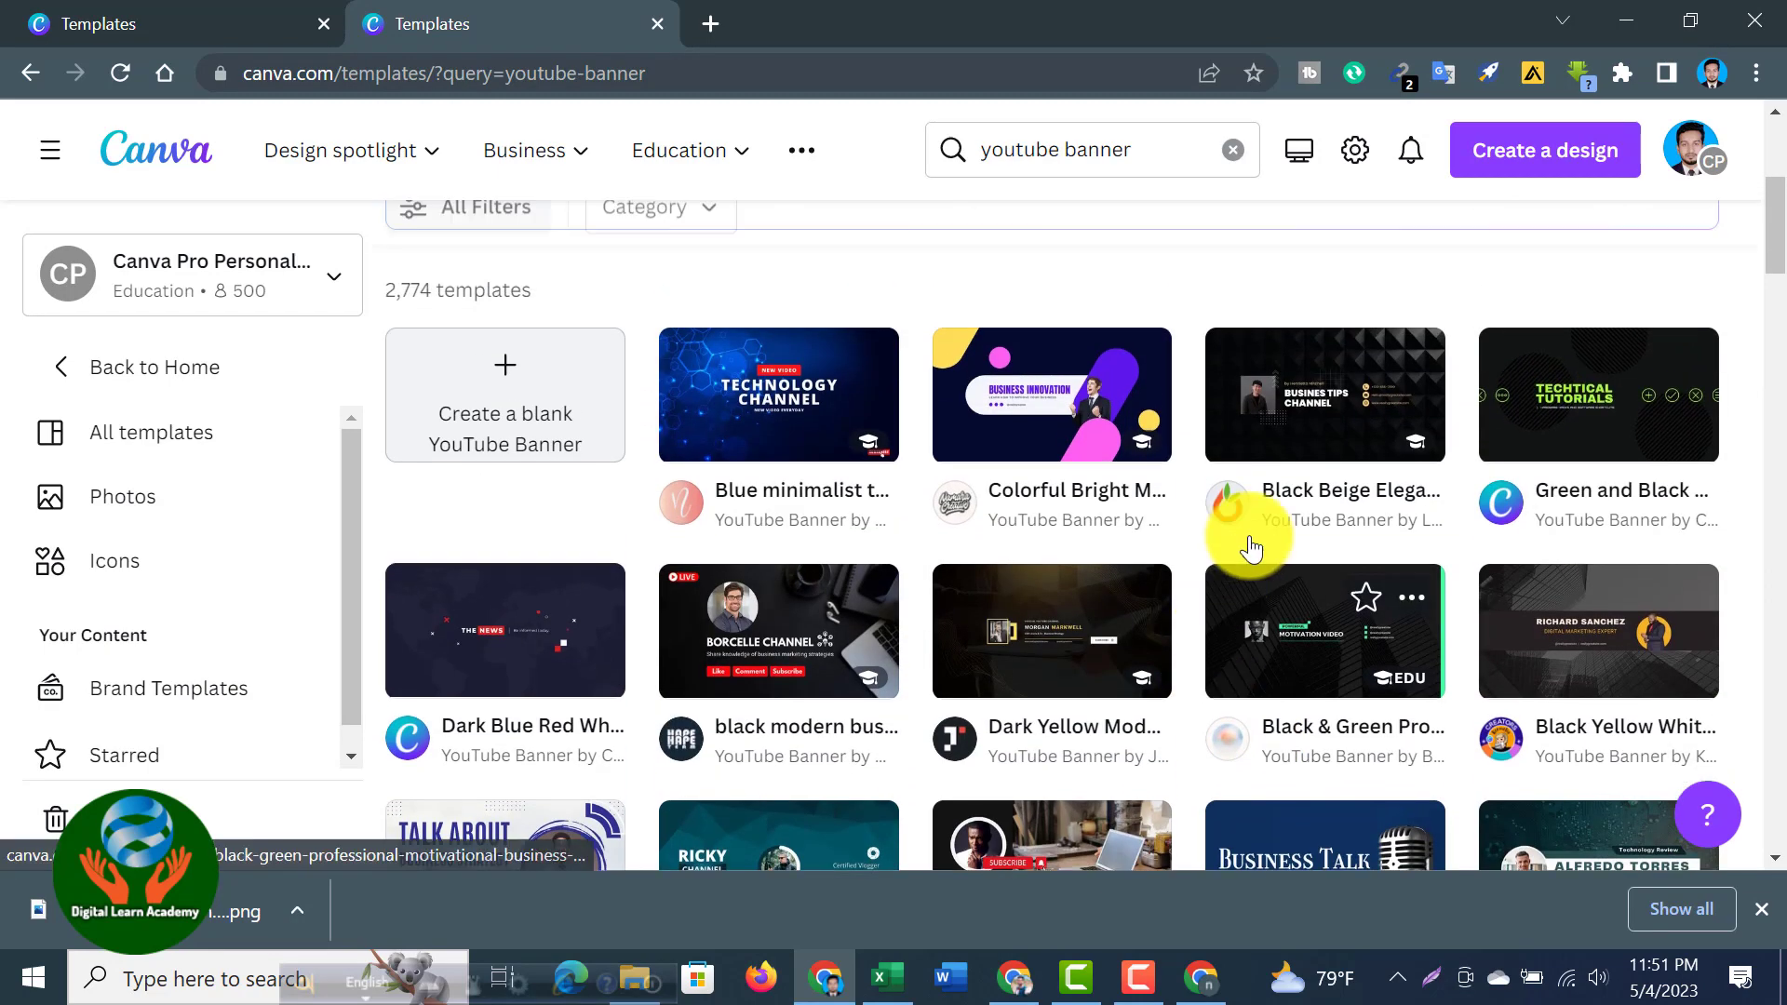
scroll(1303, 558, down, 2)
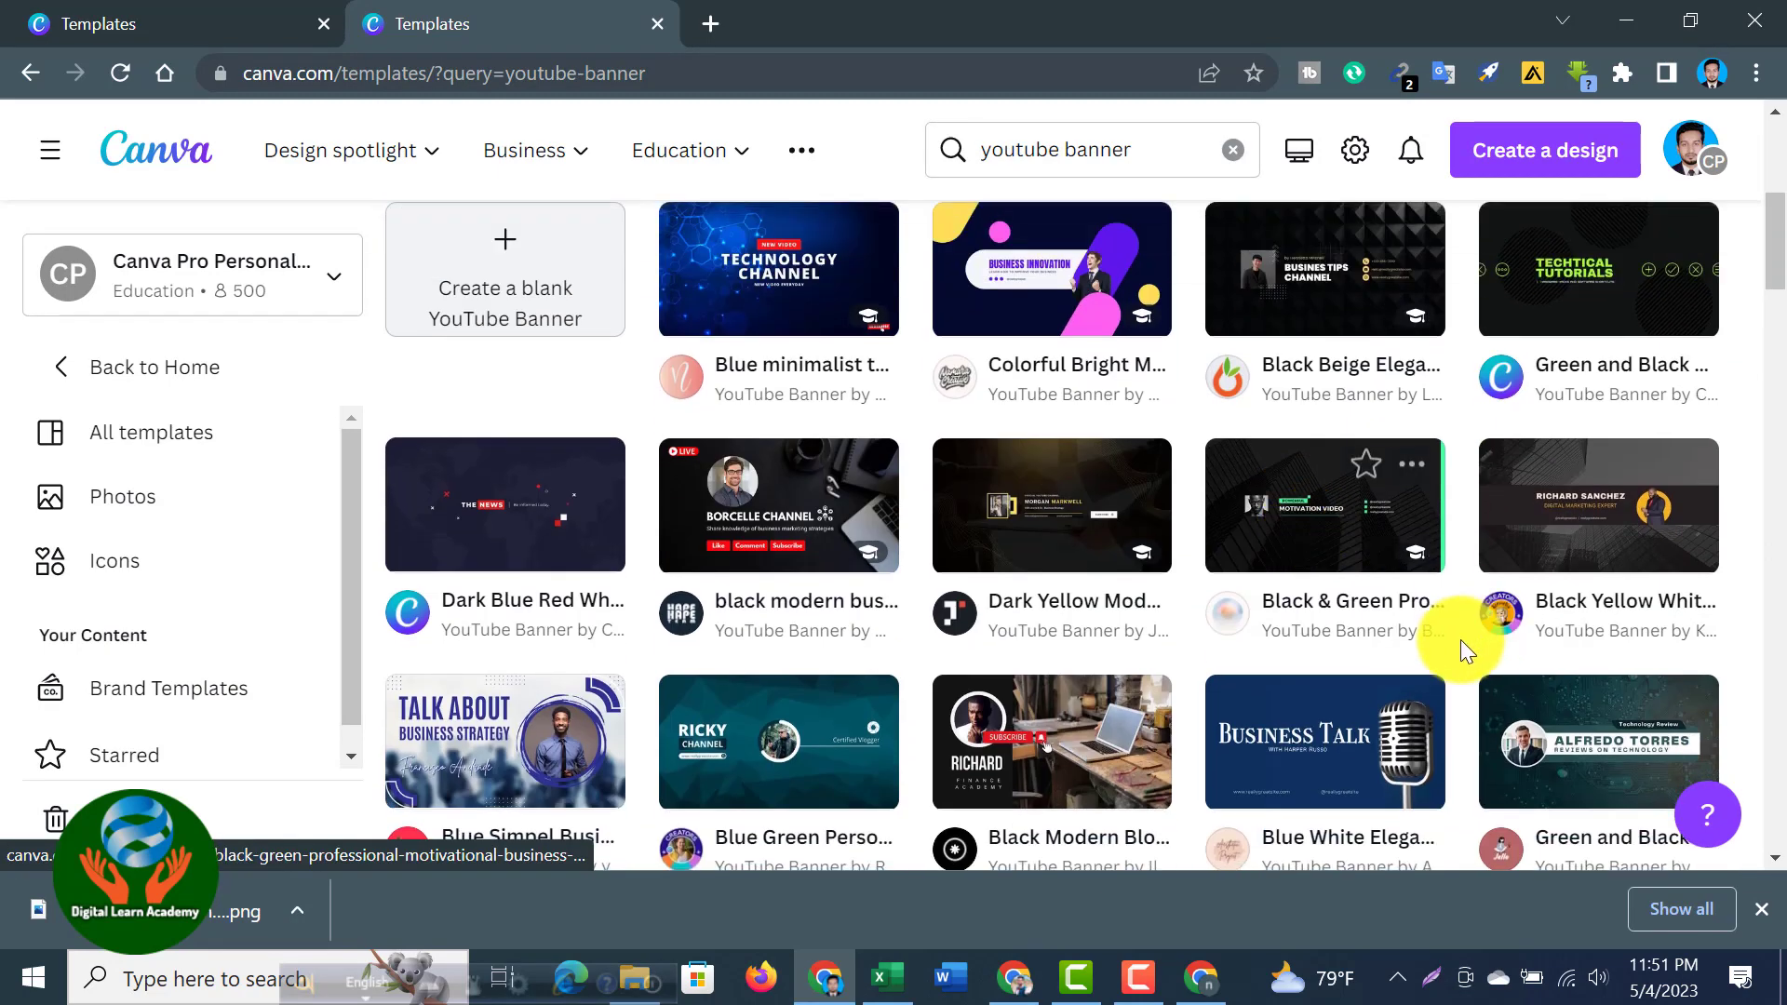
click(1570, 532)
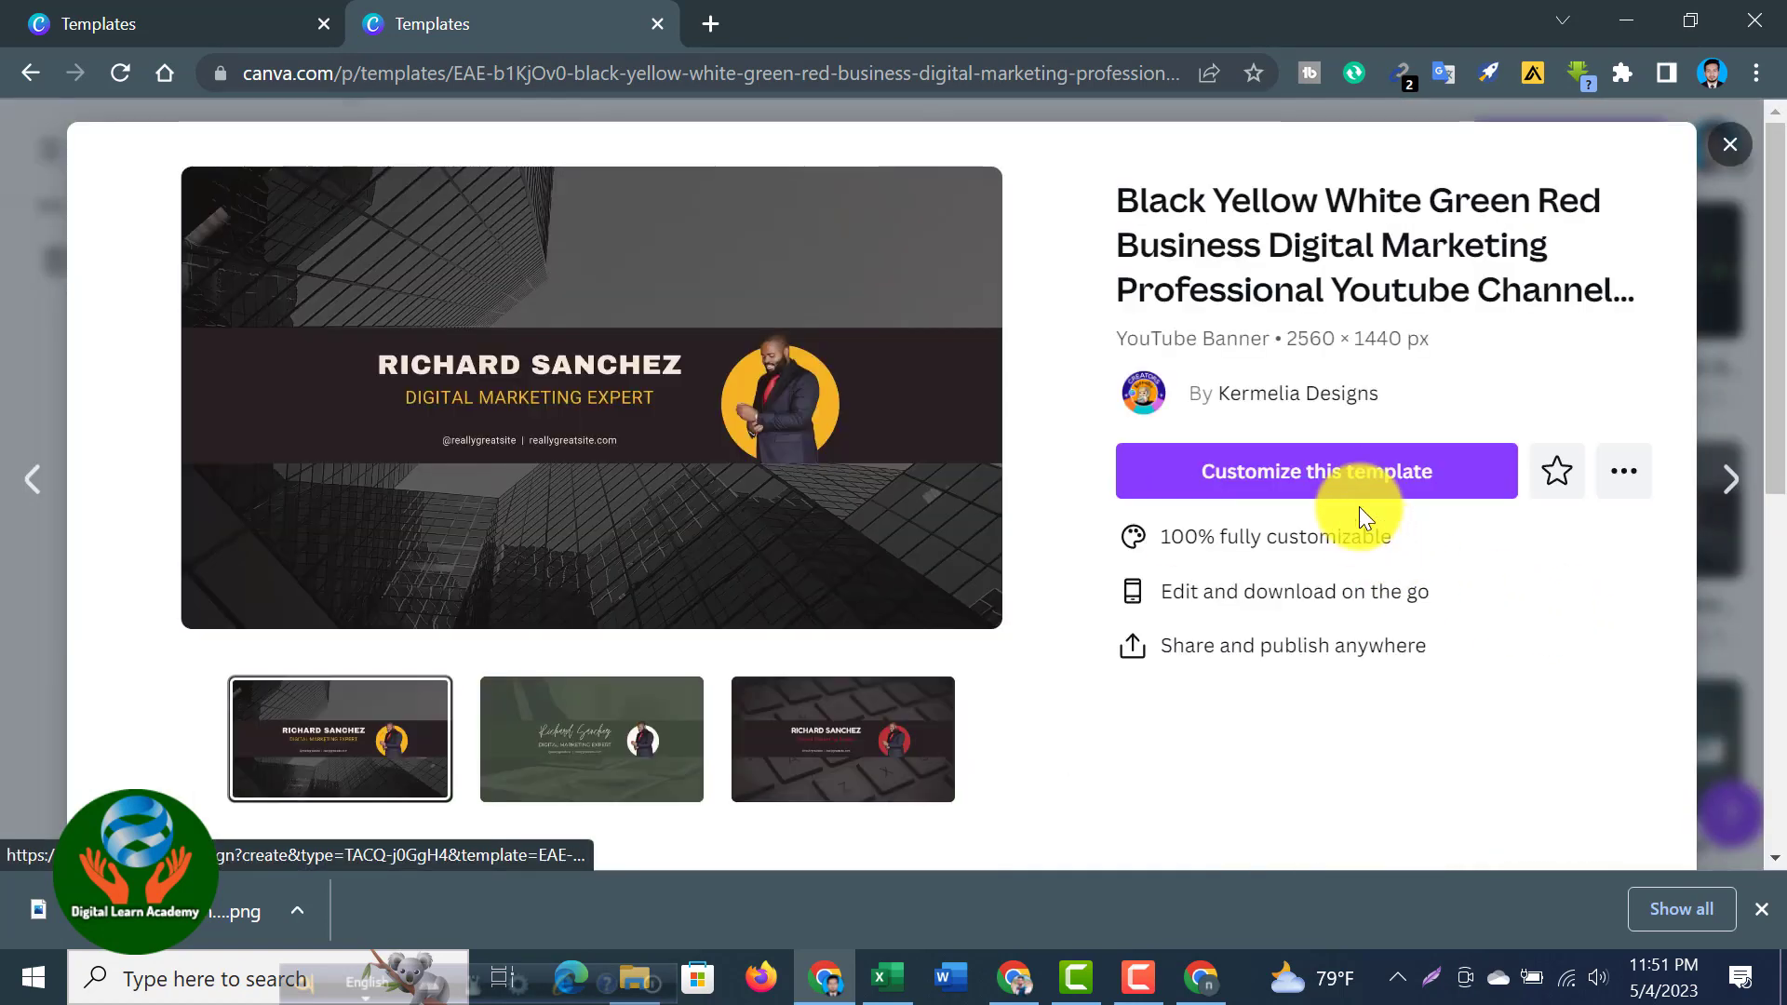
click(1269, 489)
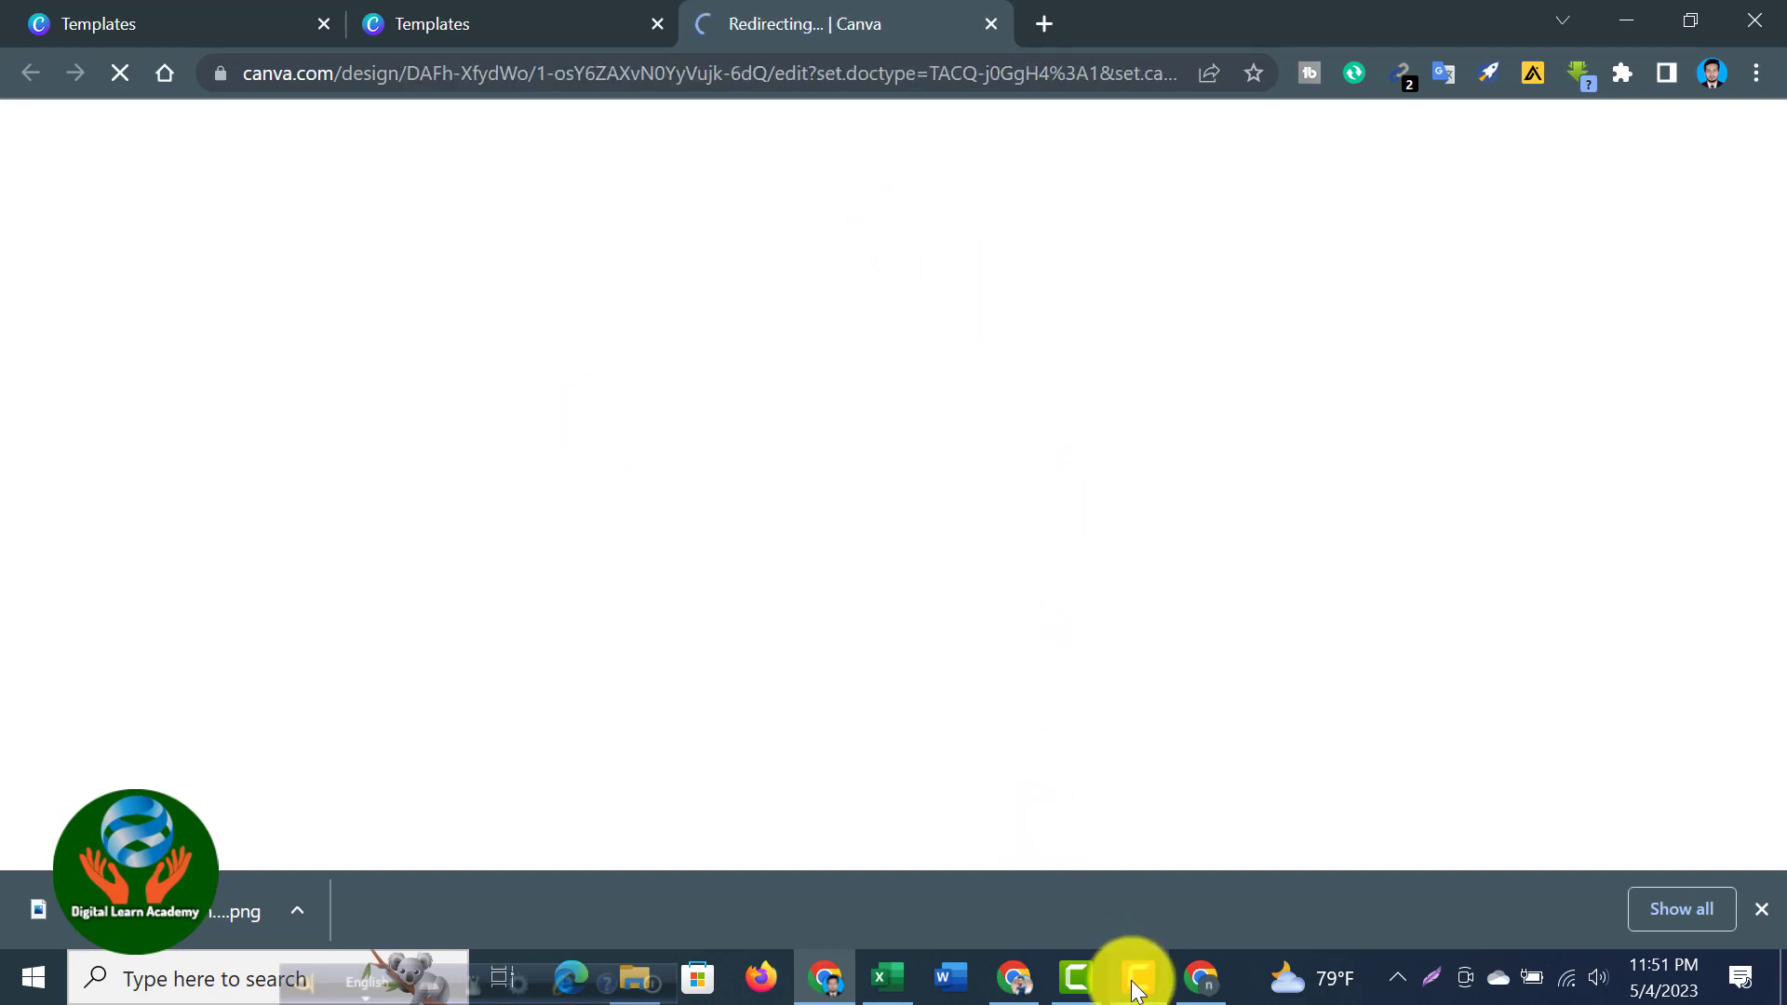
Open the Black Yellow White Green Red banner template in the browser editor and look over its pages.
click(1199, 977)
click(455, 10)
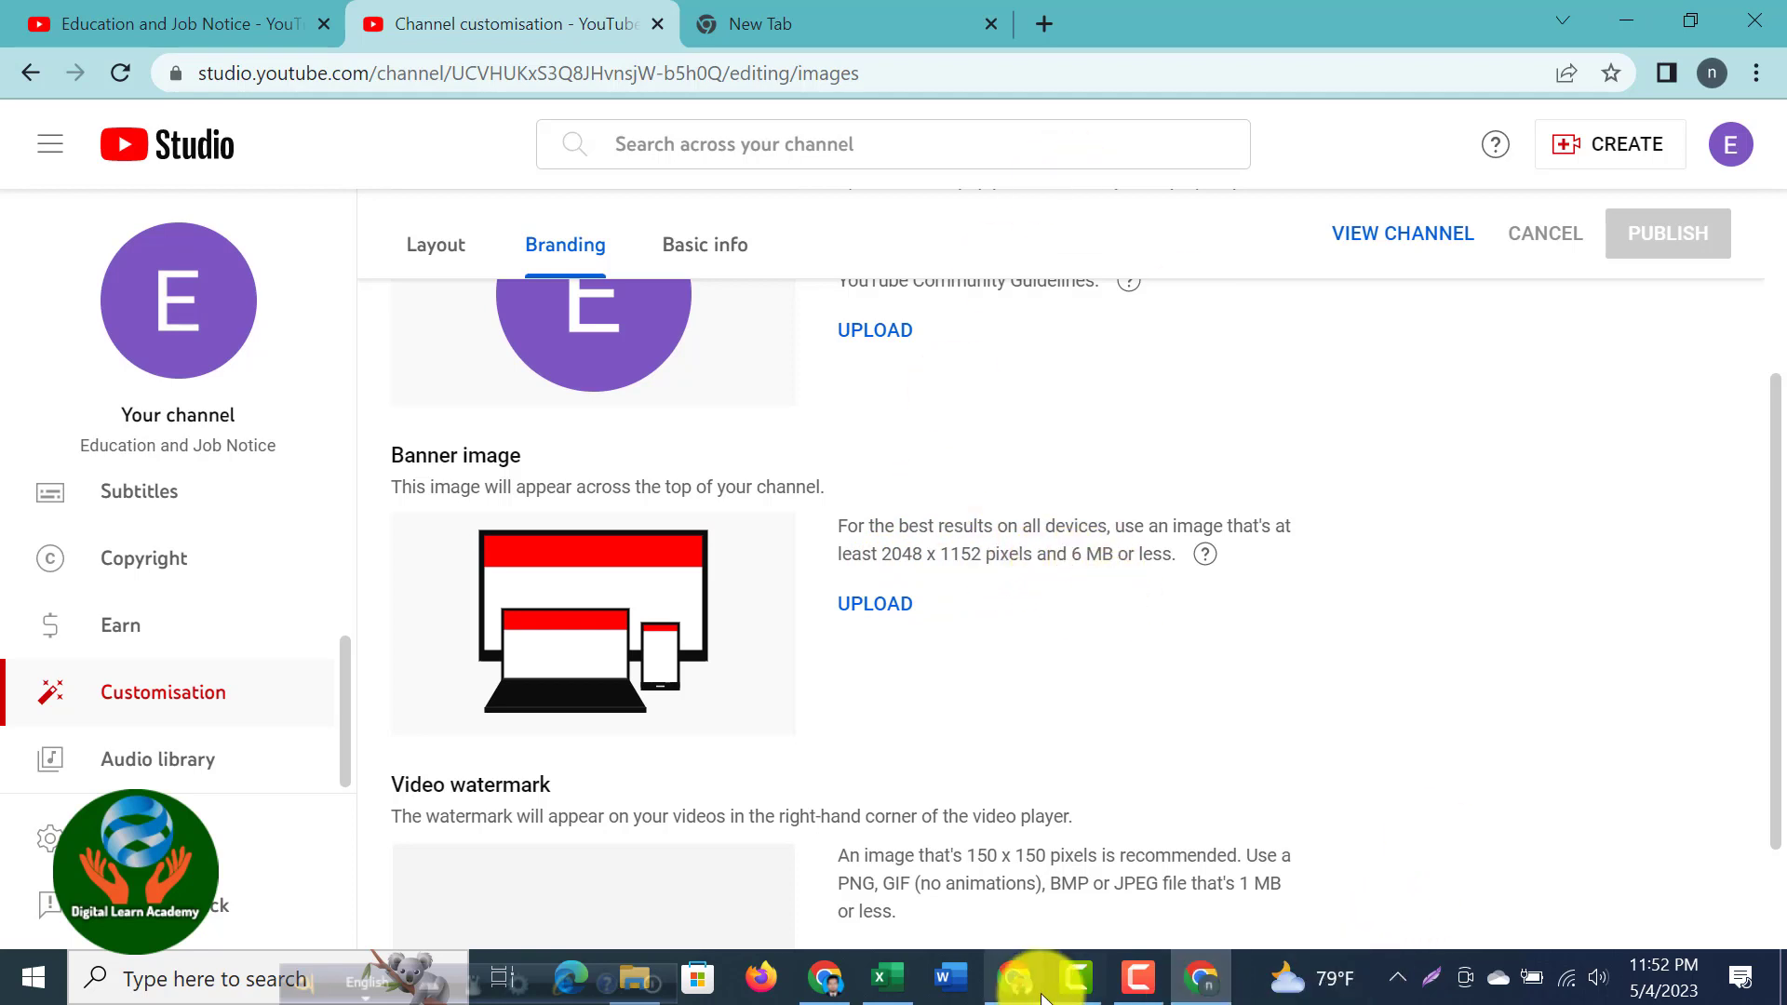
click(924, 615)
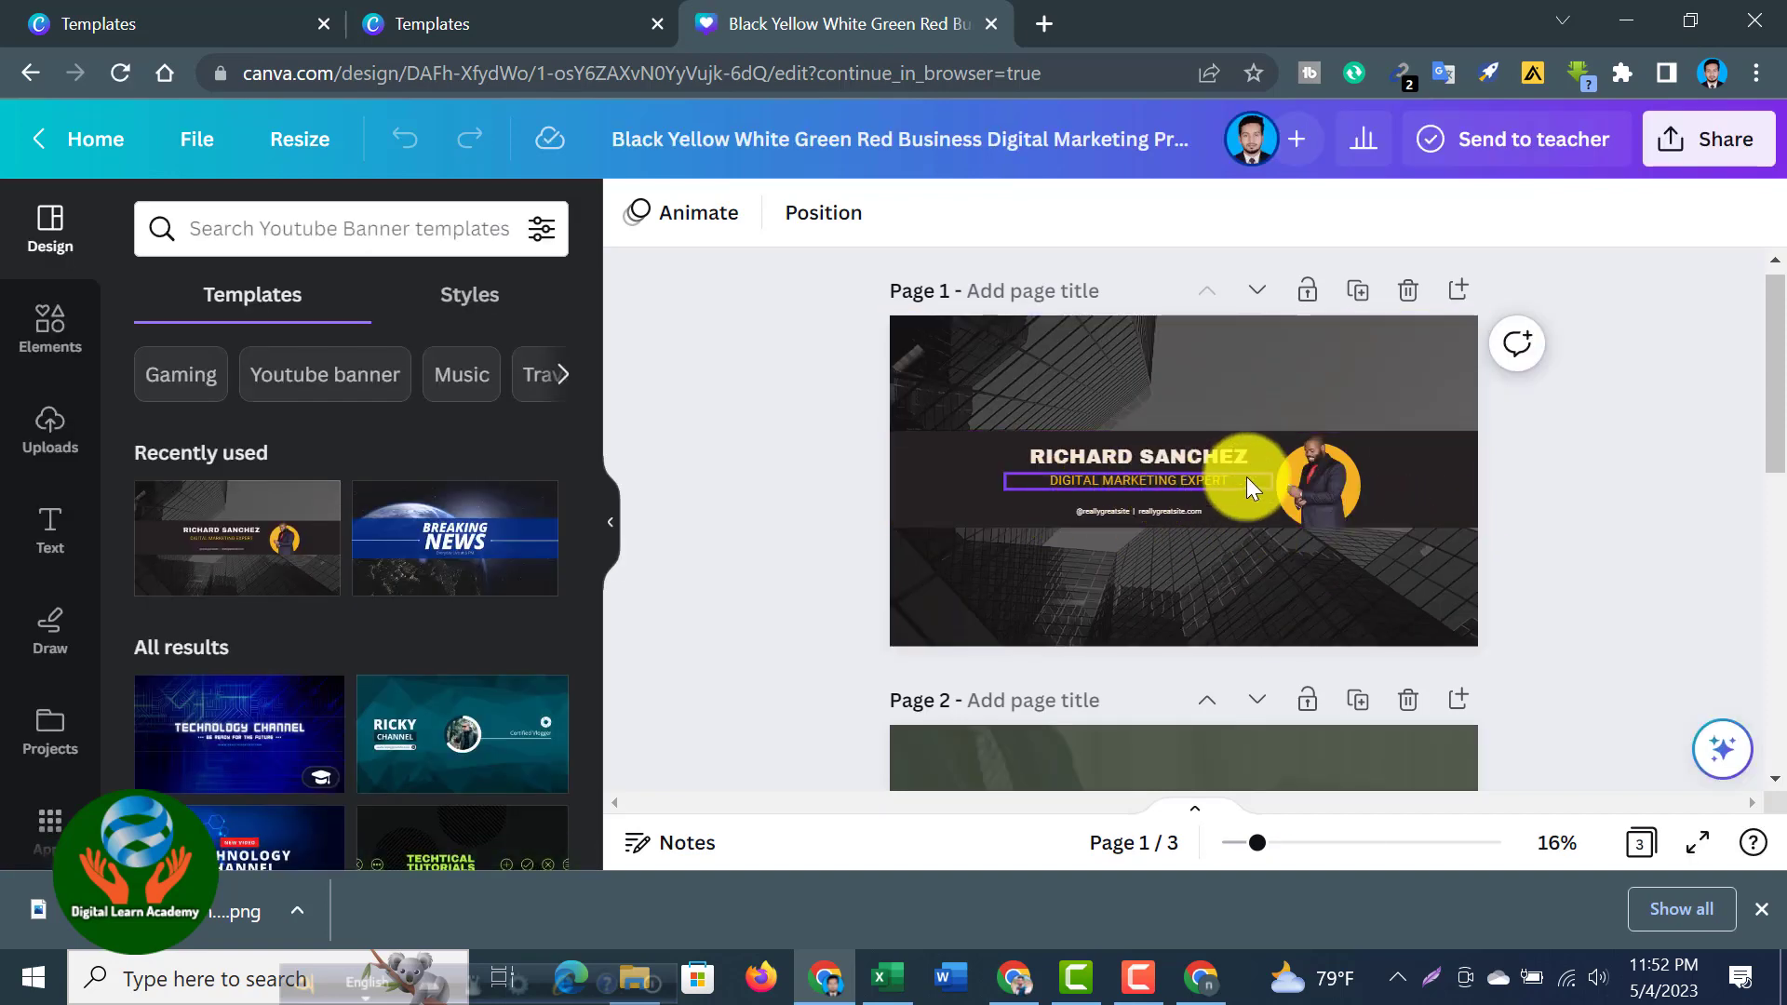
scroll(1153, 591, down, 4)
scroll(1150, 577, up, 4)
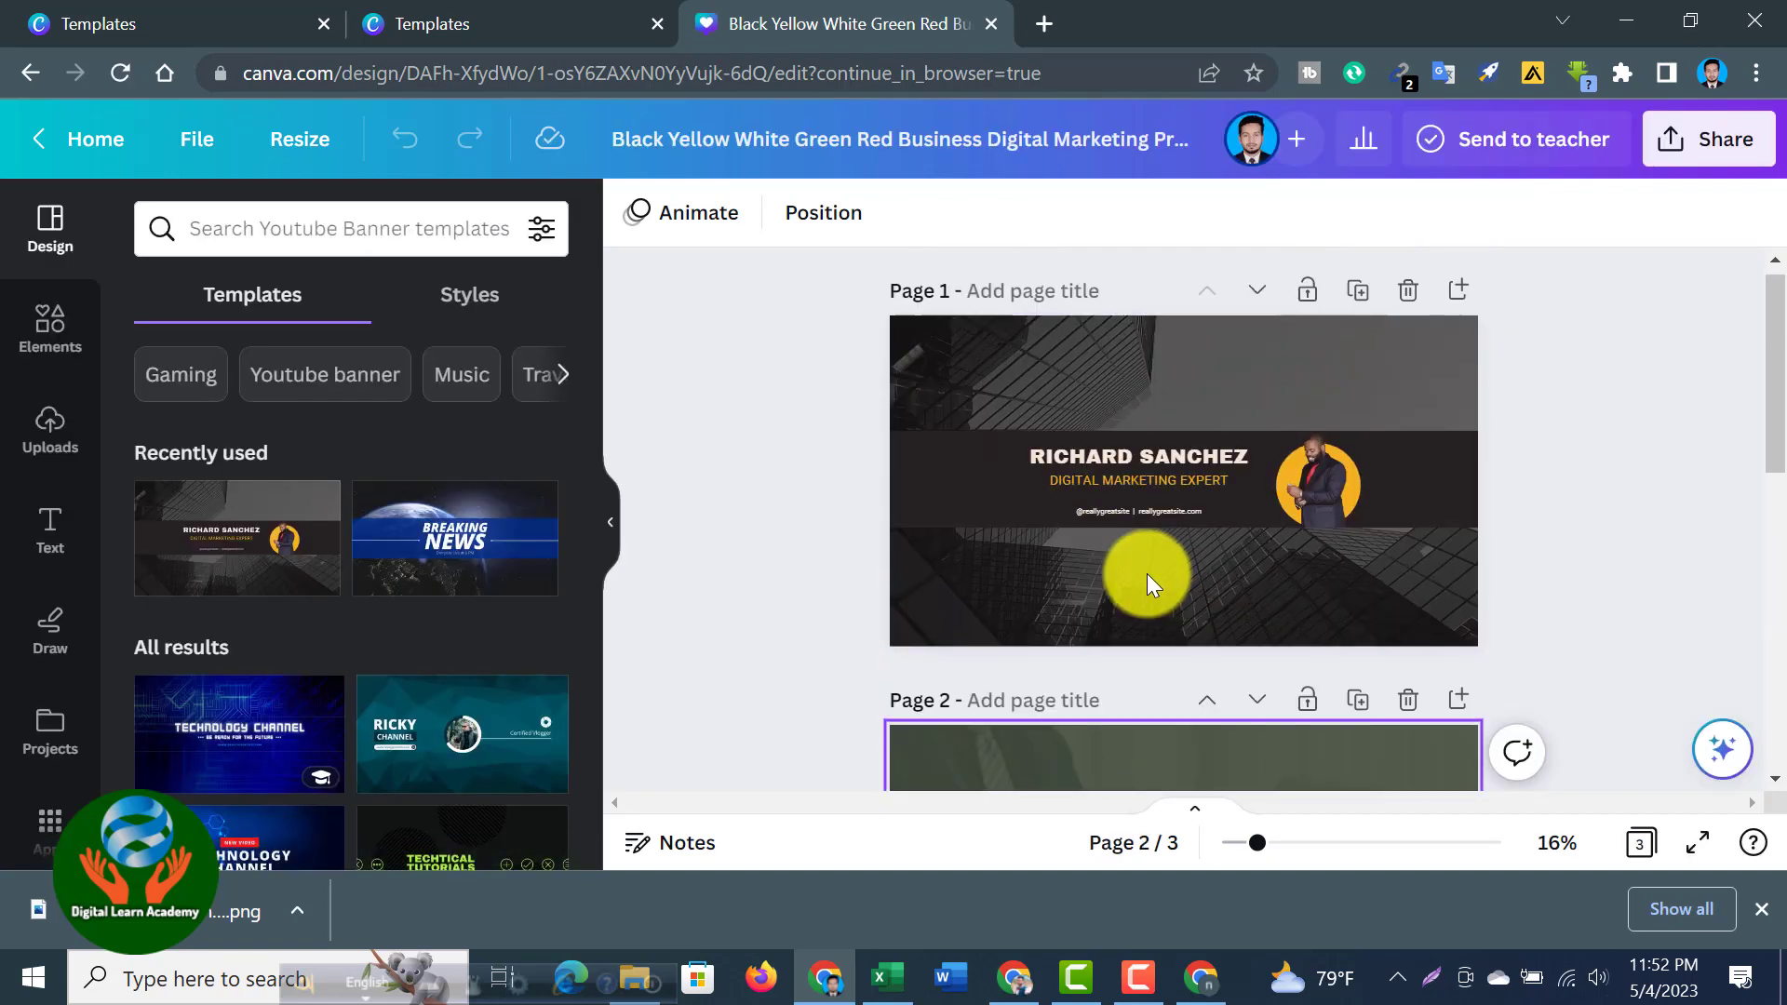
Select the background image on page 1 of the banner and bring up the design's sharing and download options.
click(1187, 376)
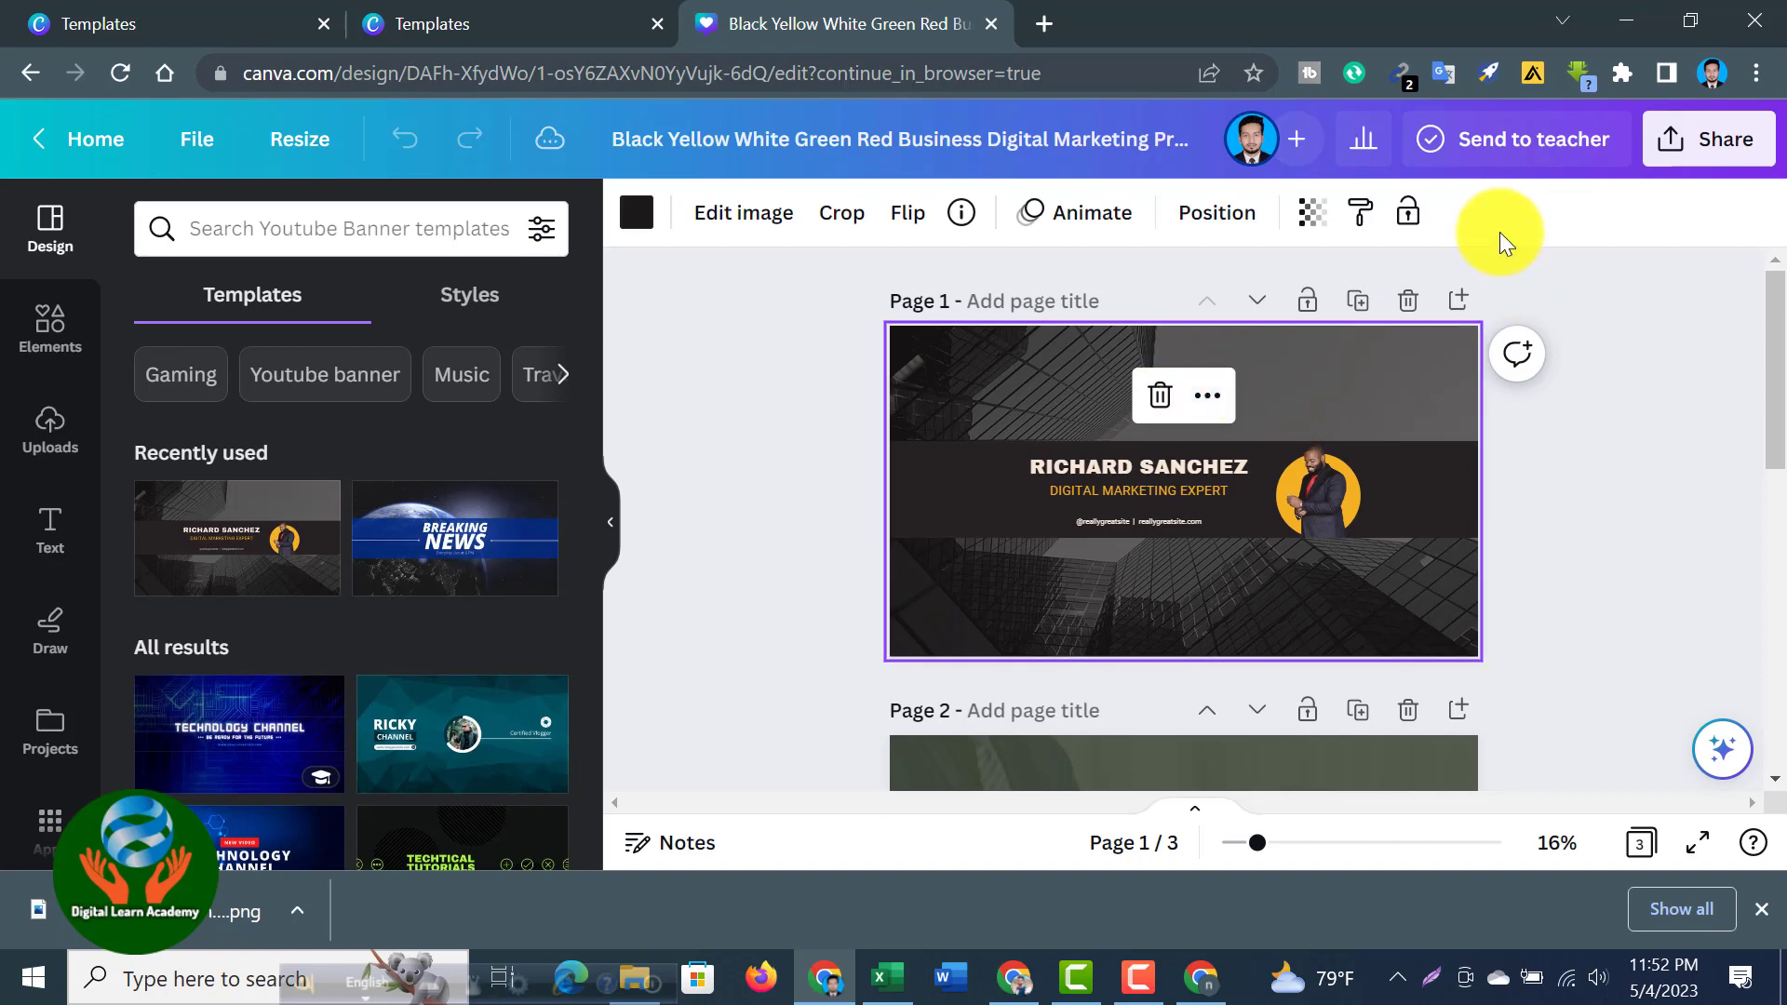
click(1702, 147)
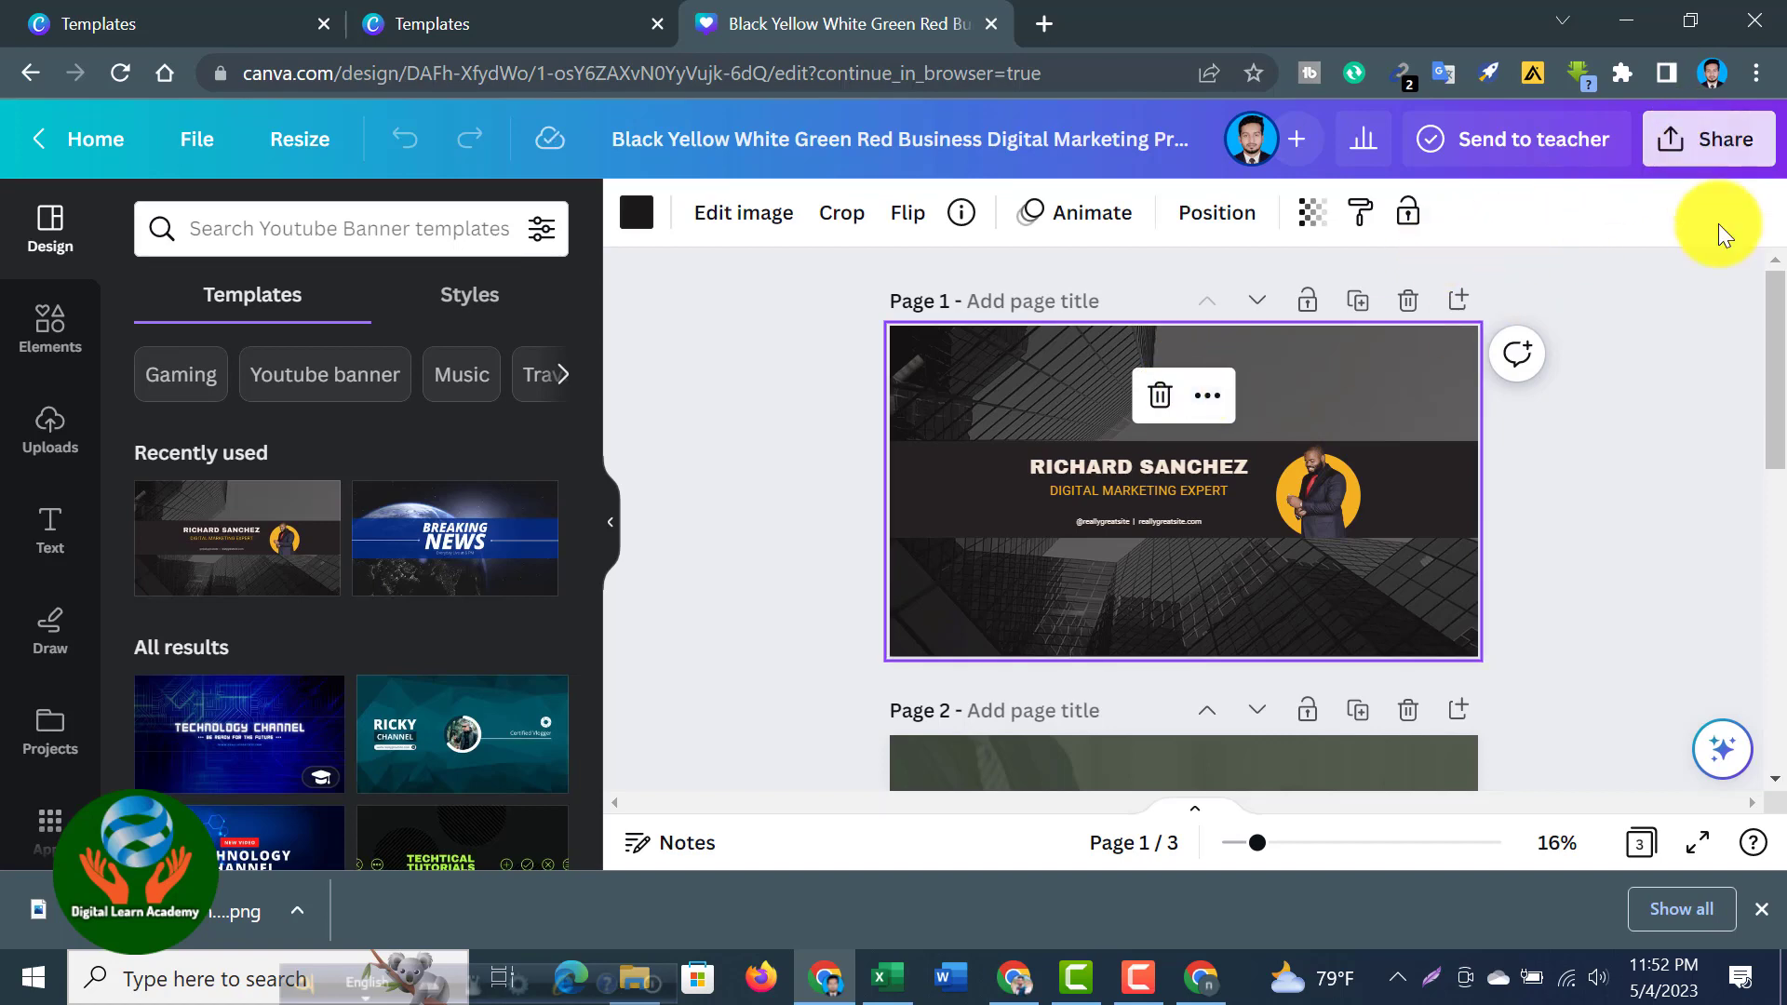
scroll(1443, 670, down, 4)
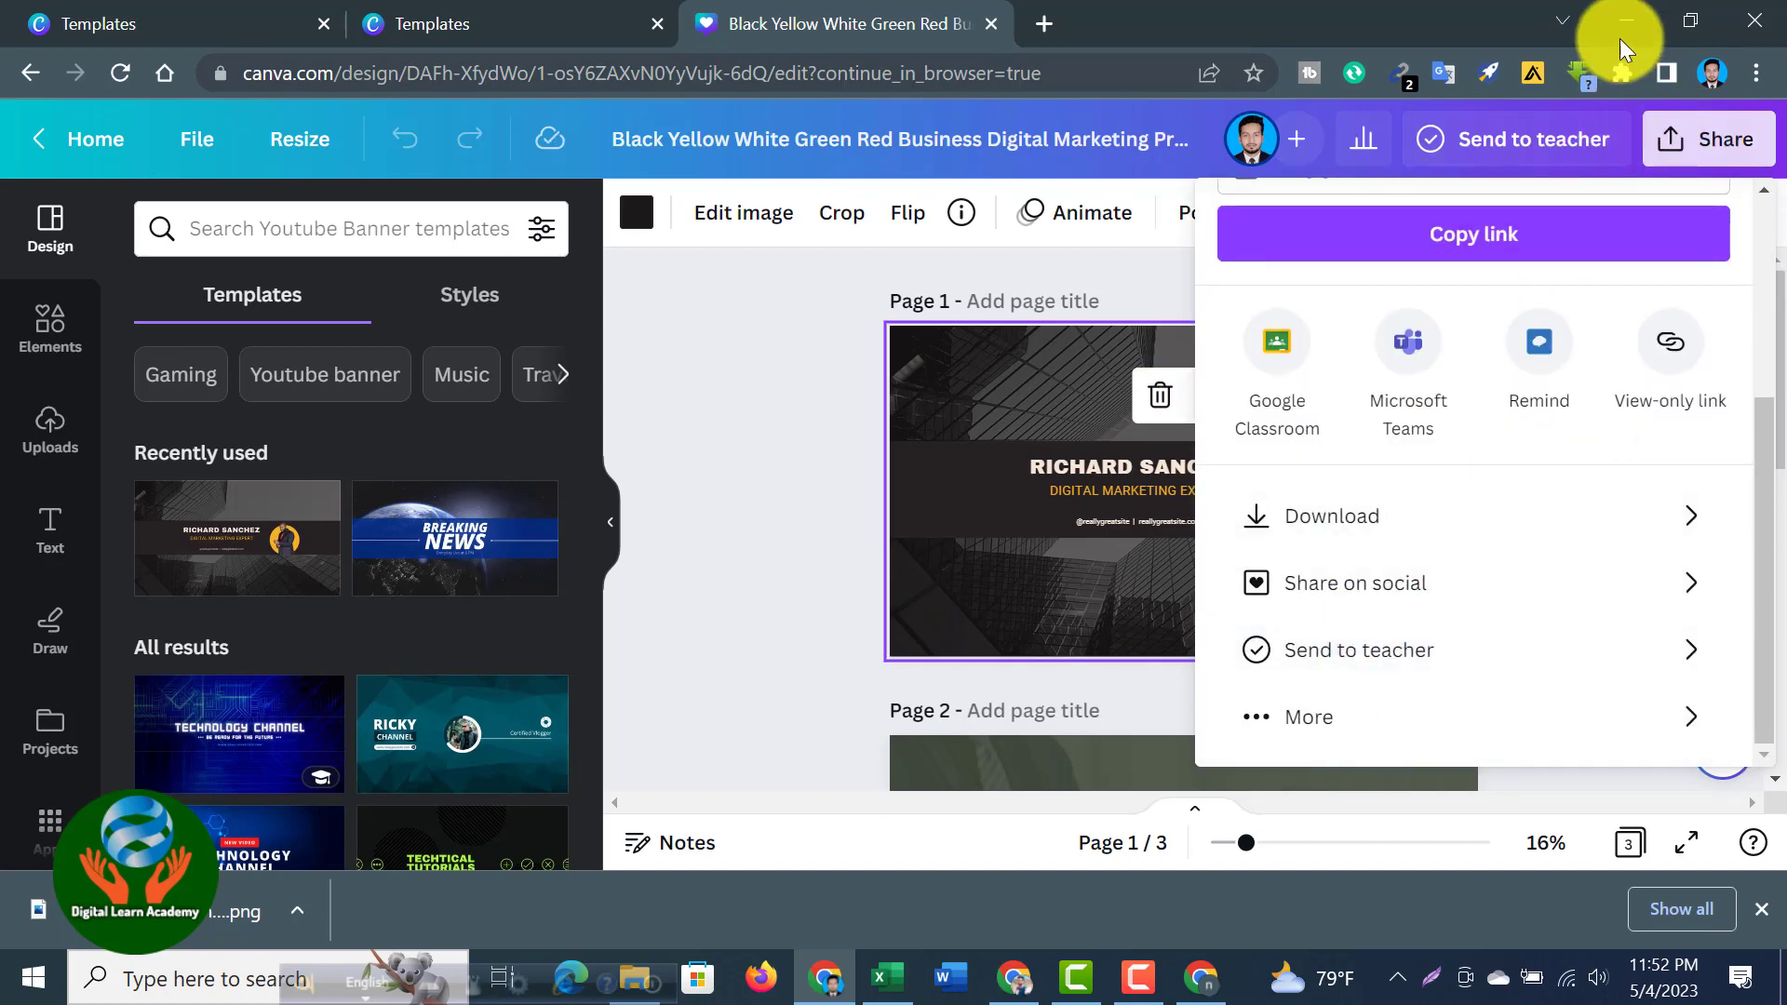
Minimise the browser windows and open the Downloads folder in File Explorer.
click(1624, 11)
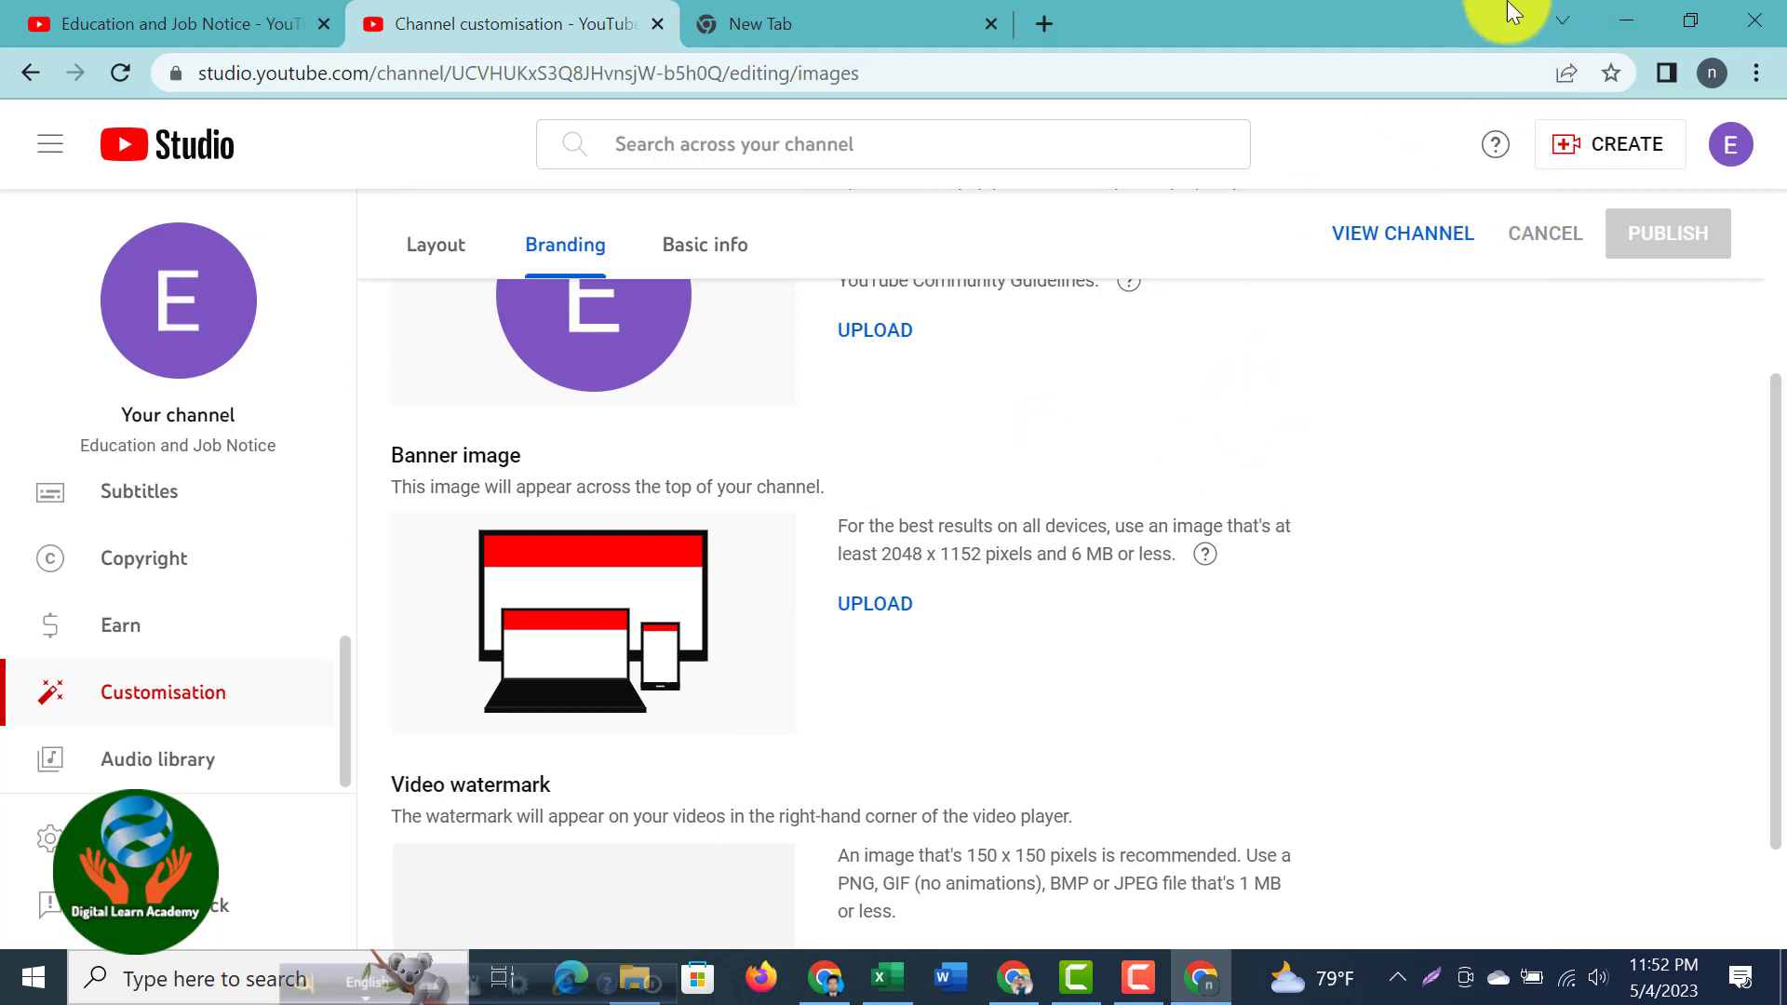
click(1627, 6)
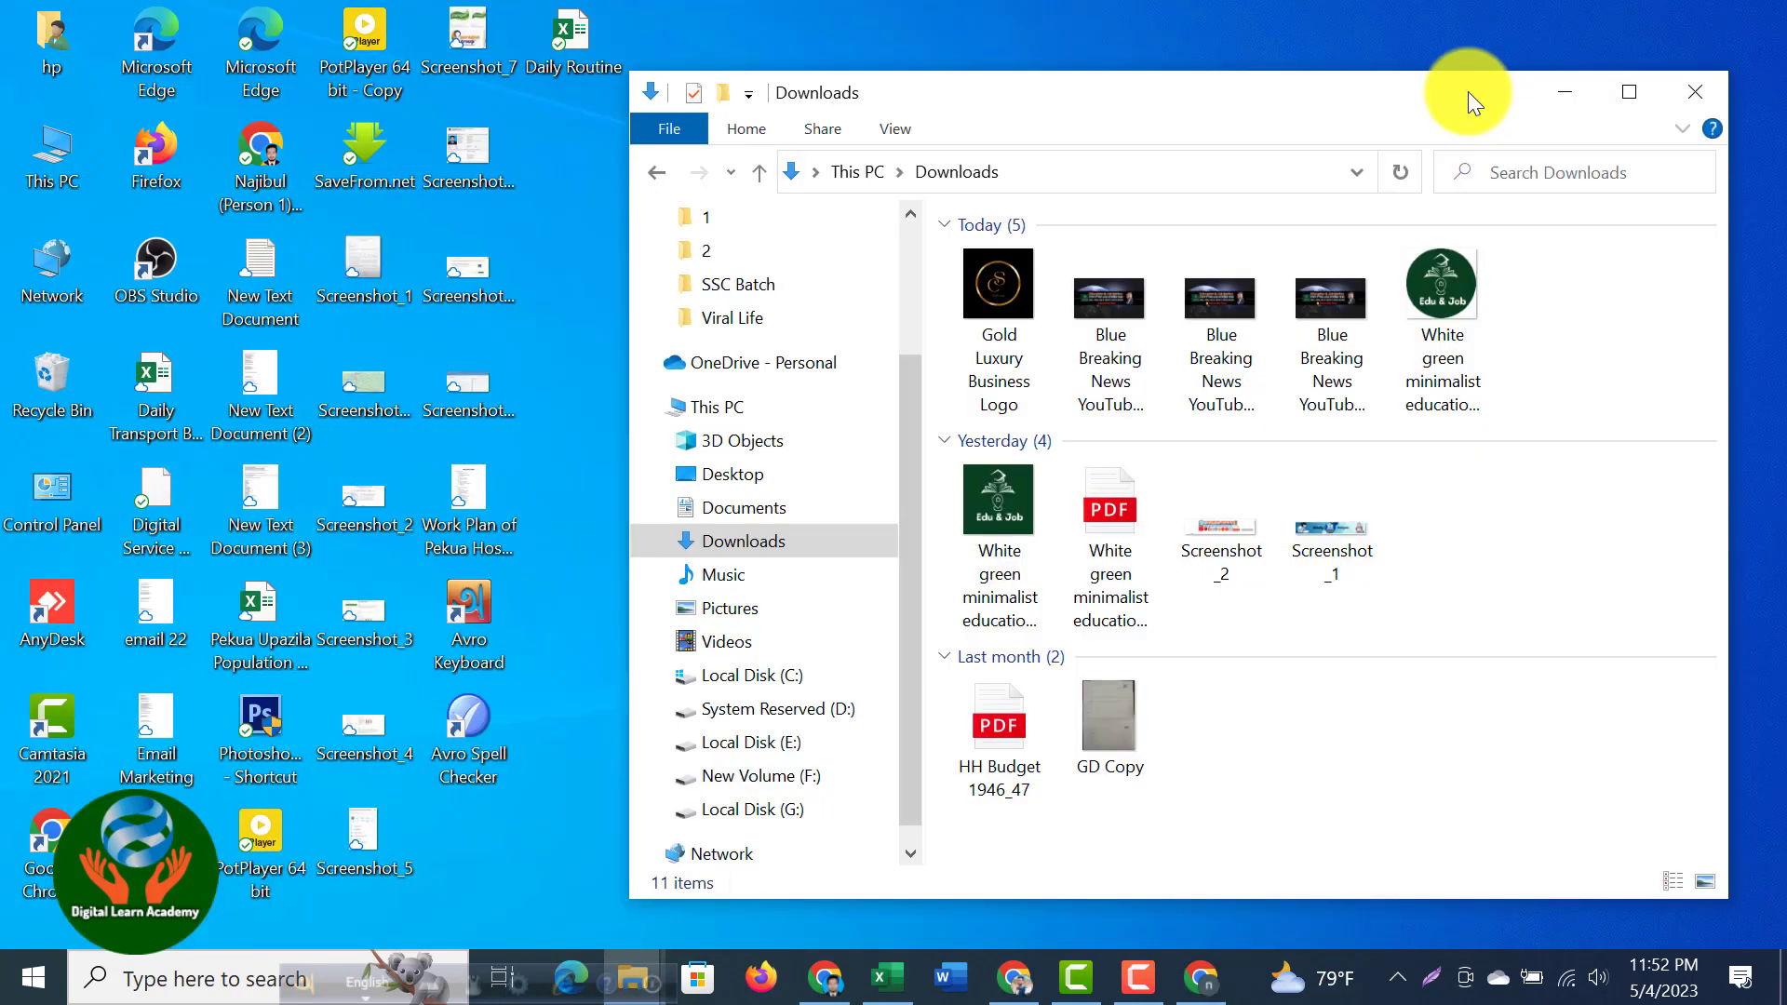
drag(1467, 91, 1287, 43)
click(1434, 40)
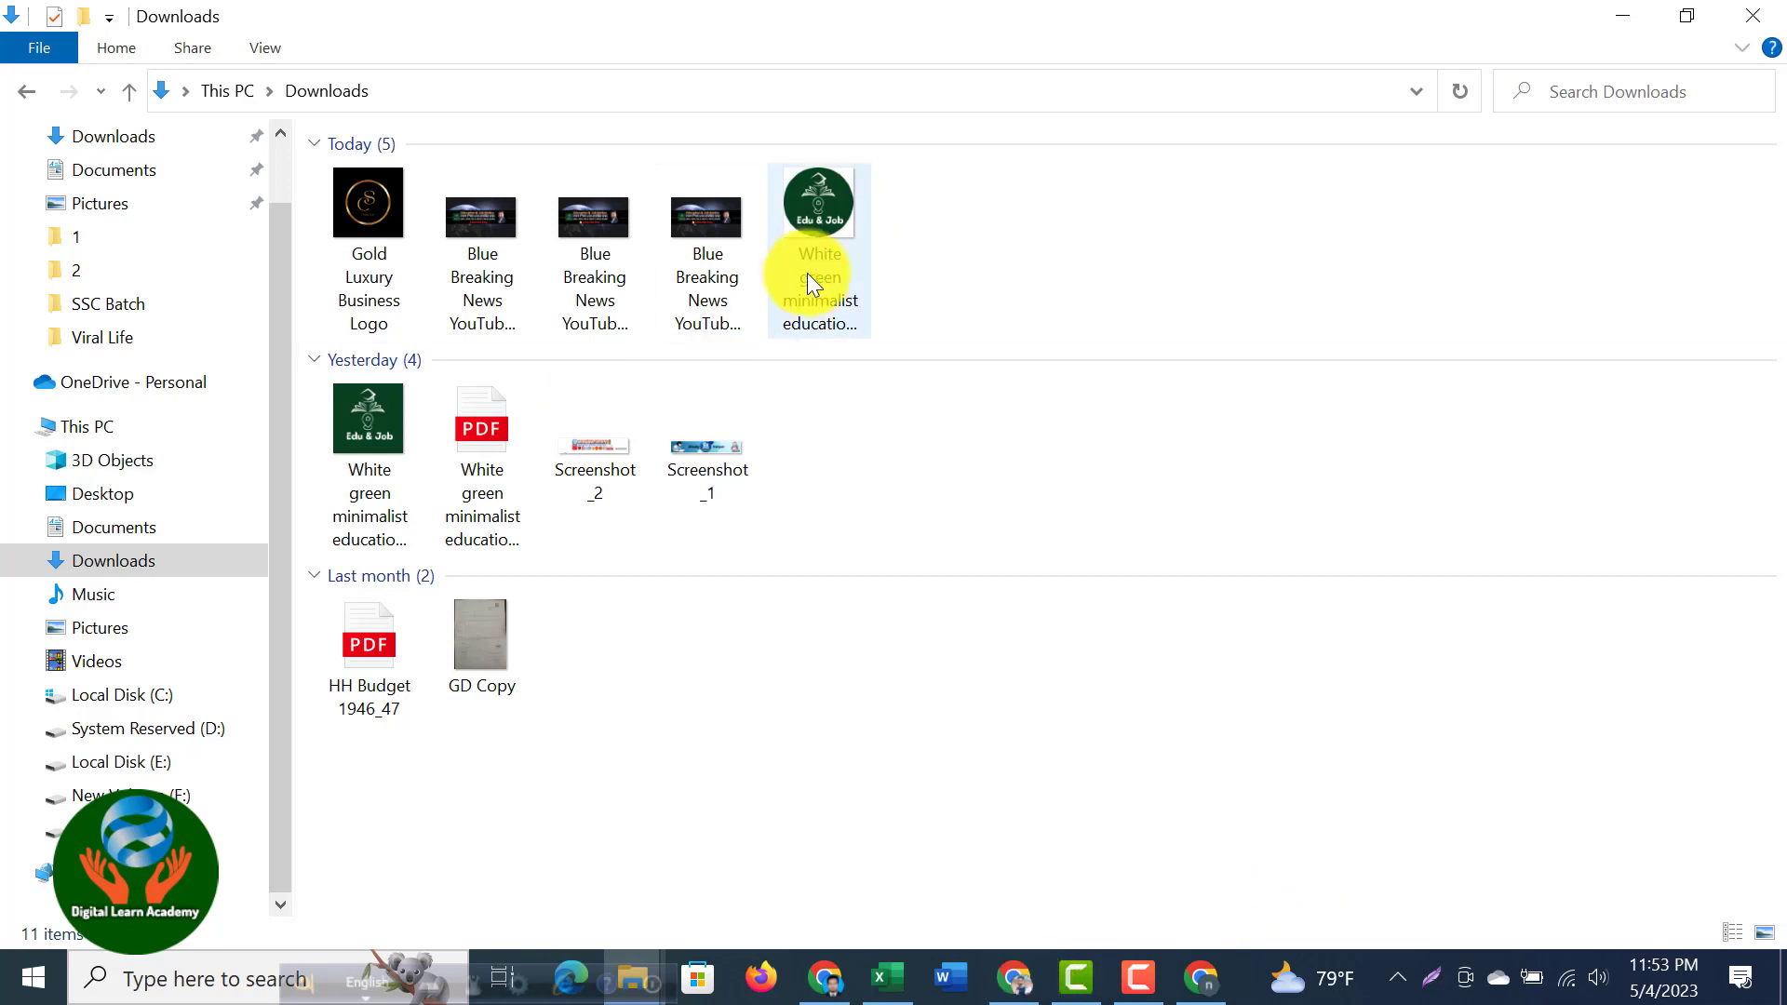
Rename today's round green Edu & Job logo file as "Education and Job Notice.Channel art" in its file properties.
click(819, 233)
key(shift+F10)
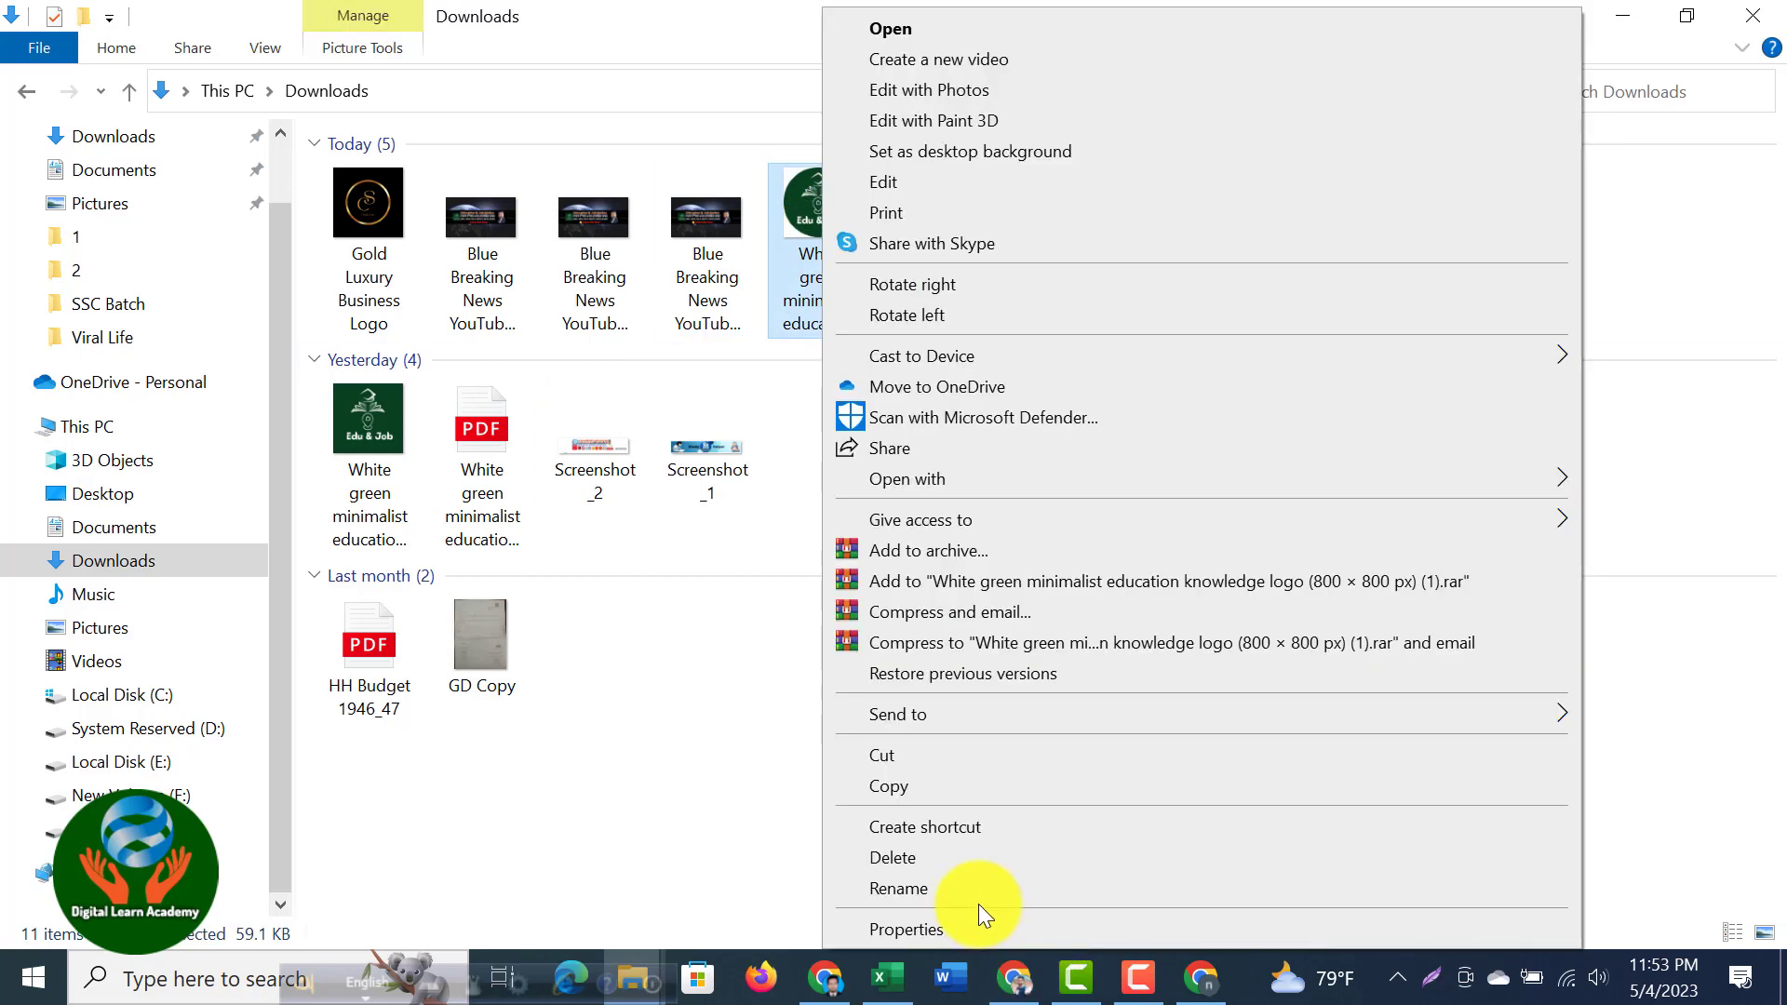
click(944, 926)
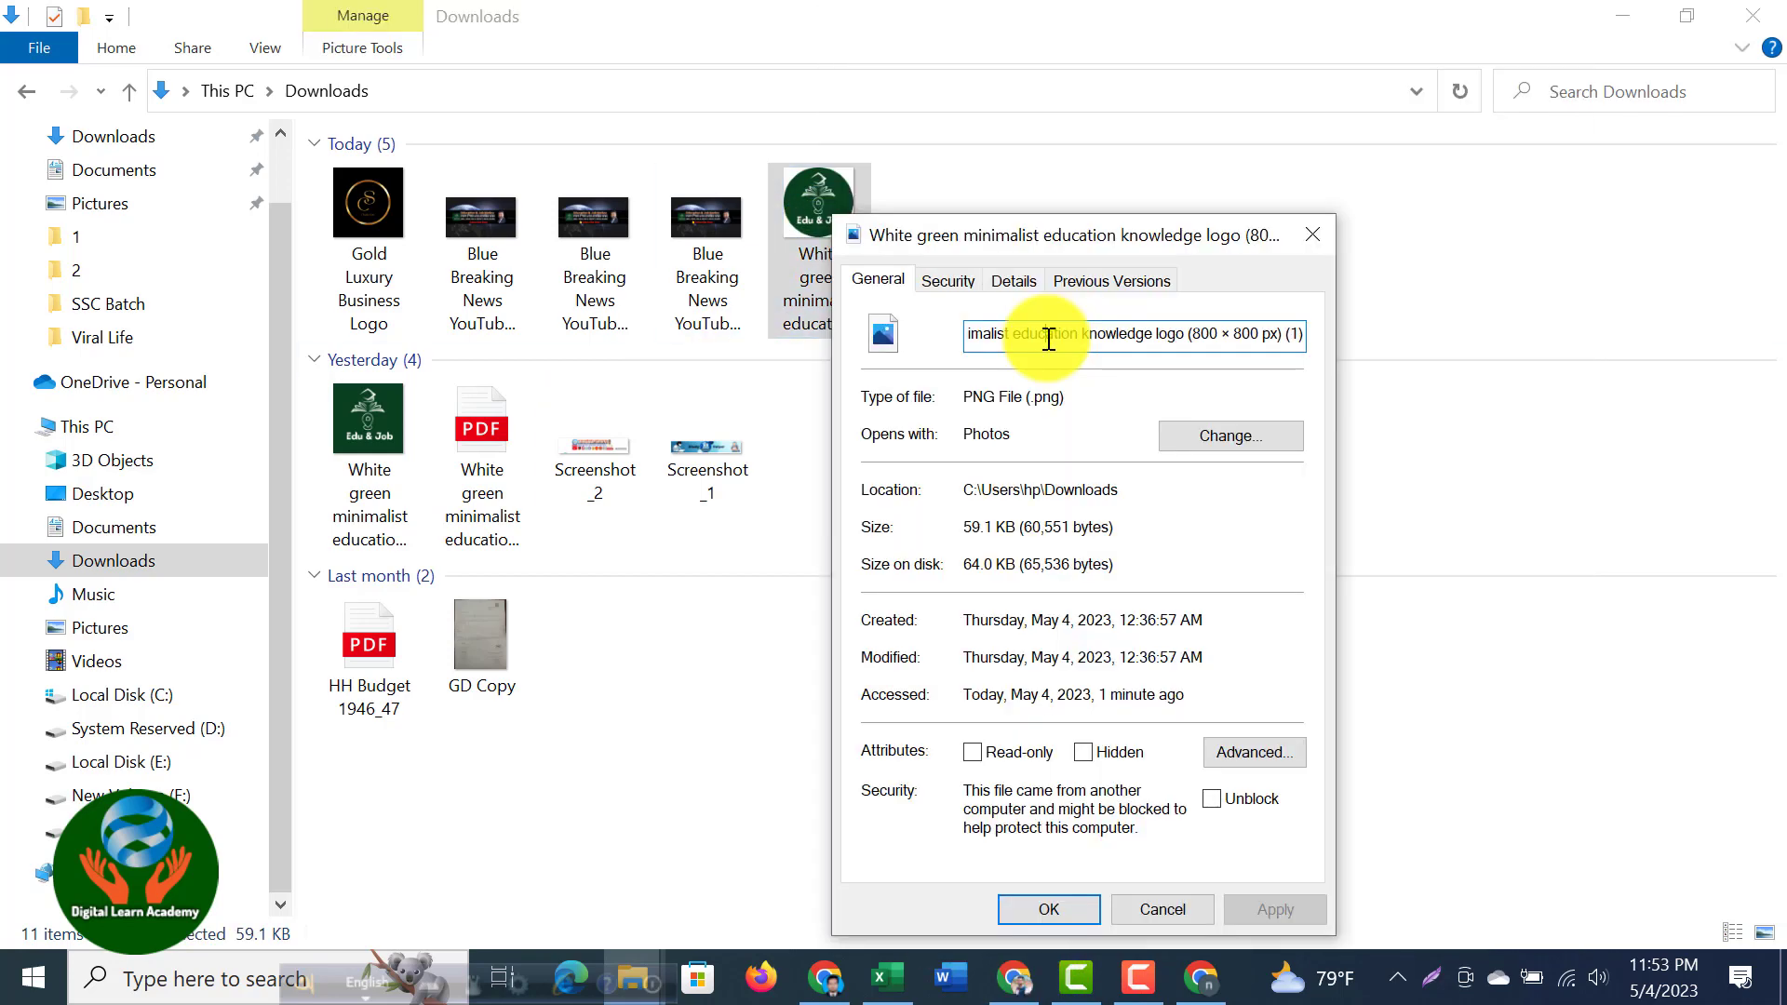
key(ctrl+a)
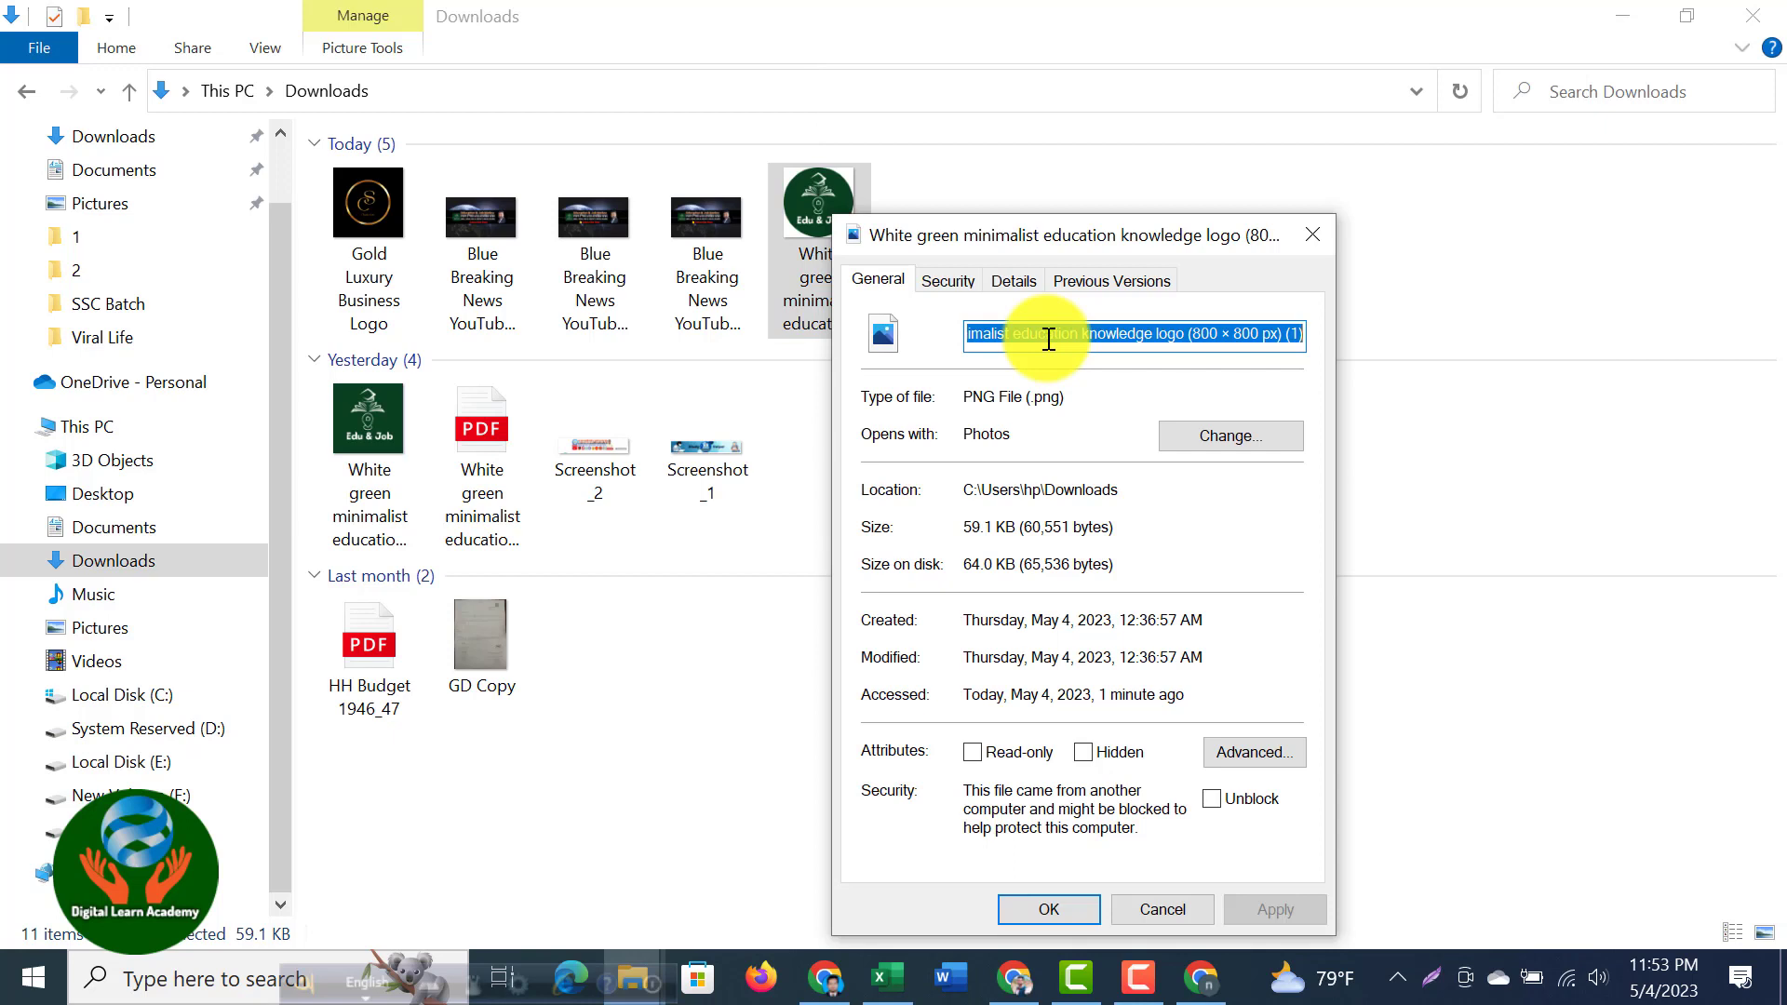
text(Channel art)
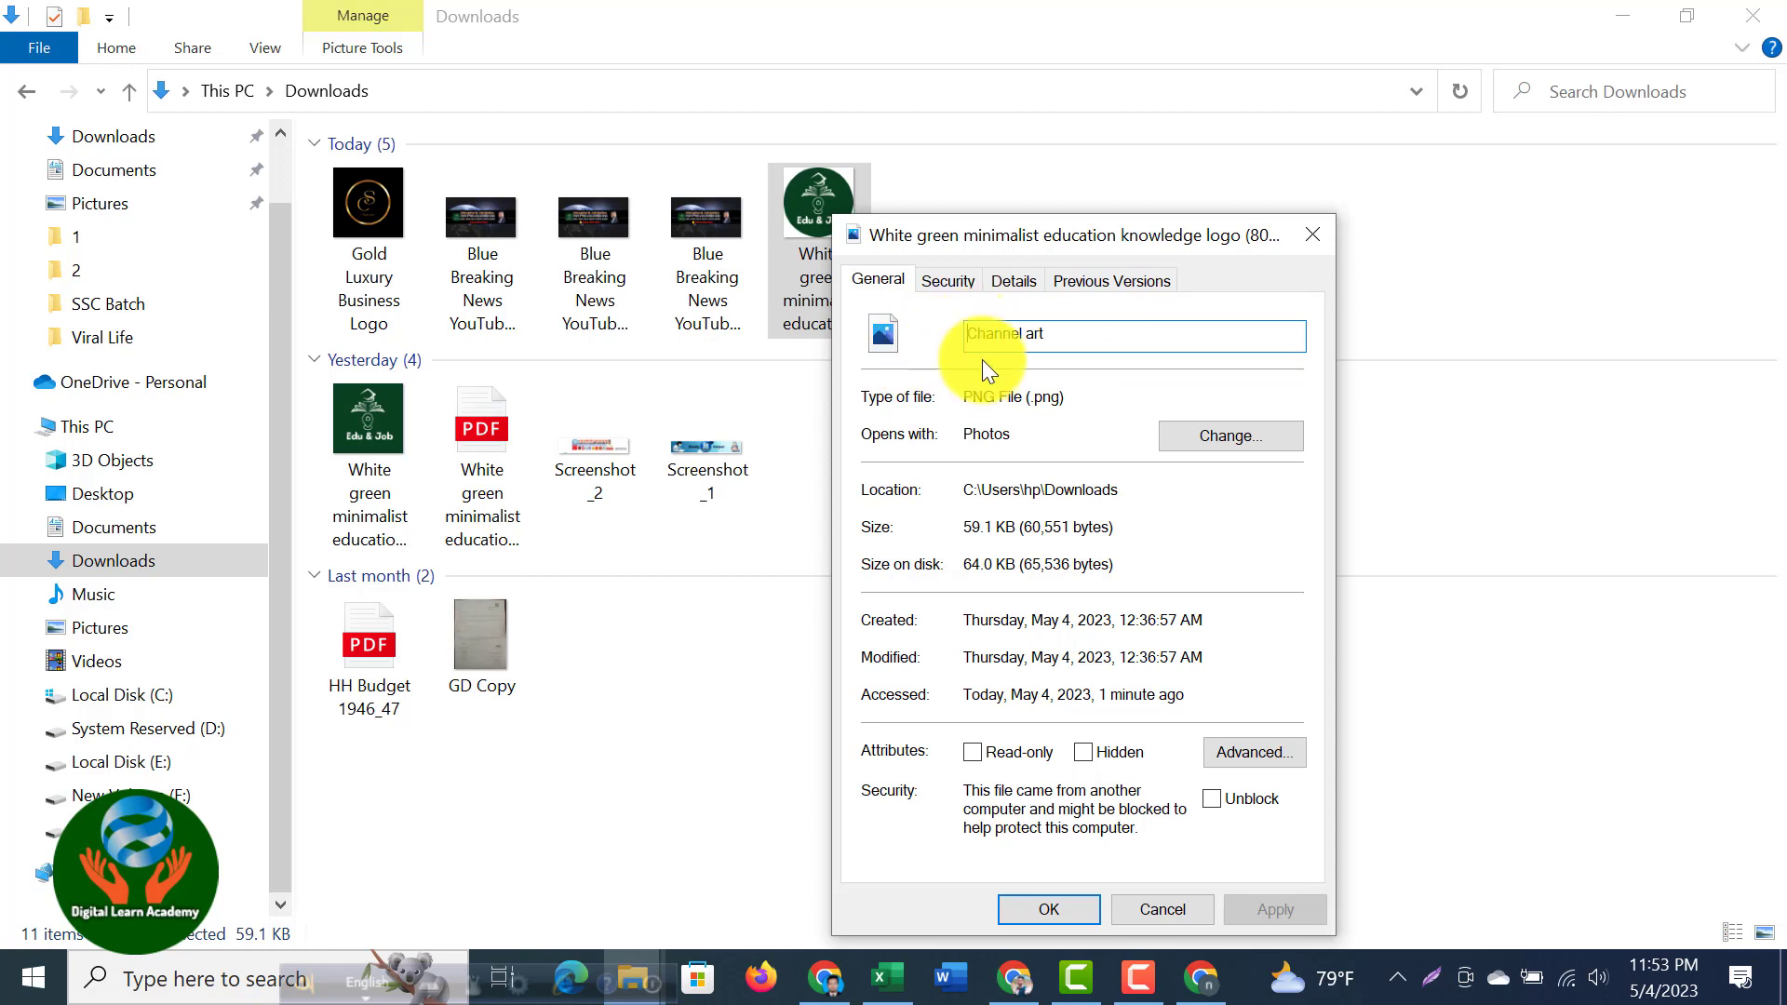
text(Education a)
key(BackSpace)
text(and Job )
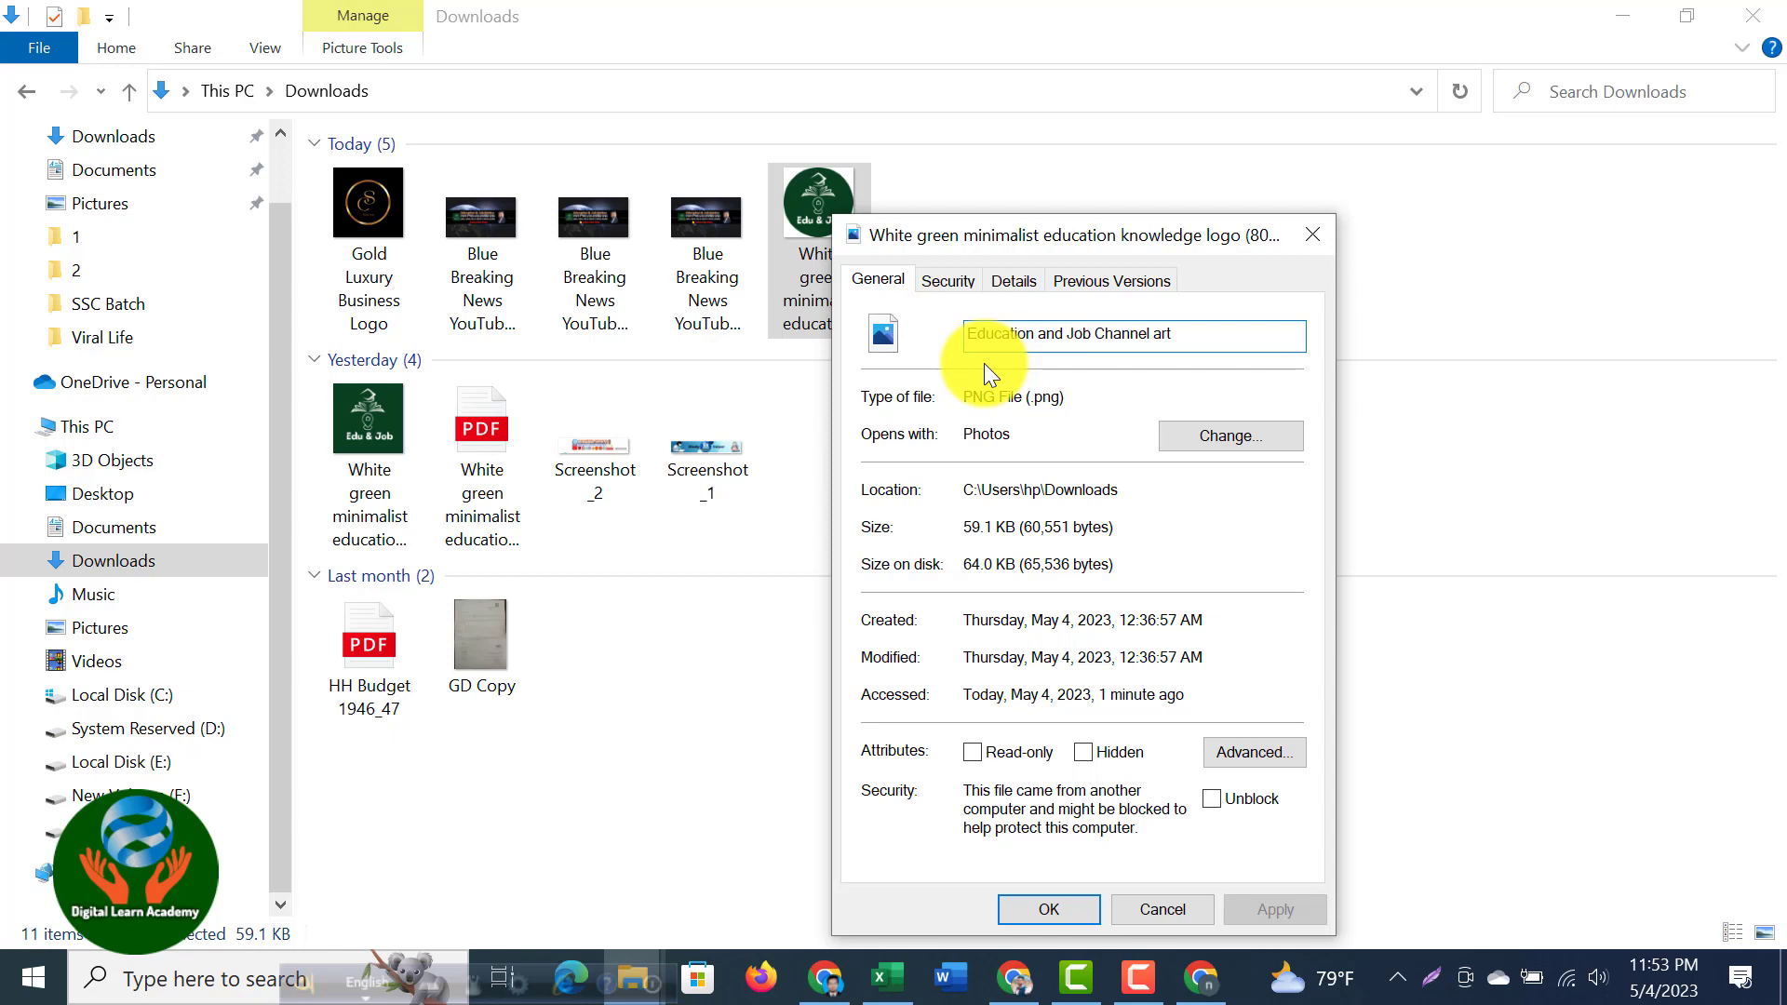
text(Notice)
click(1051, 907)
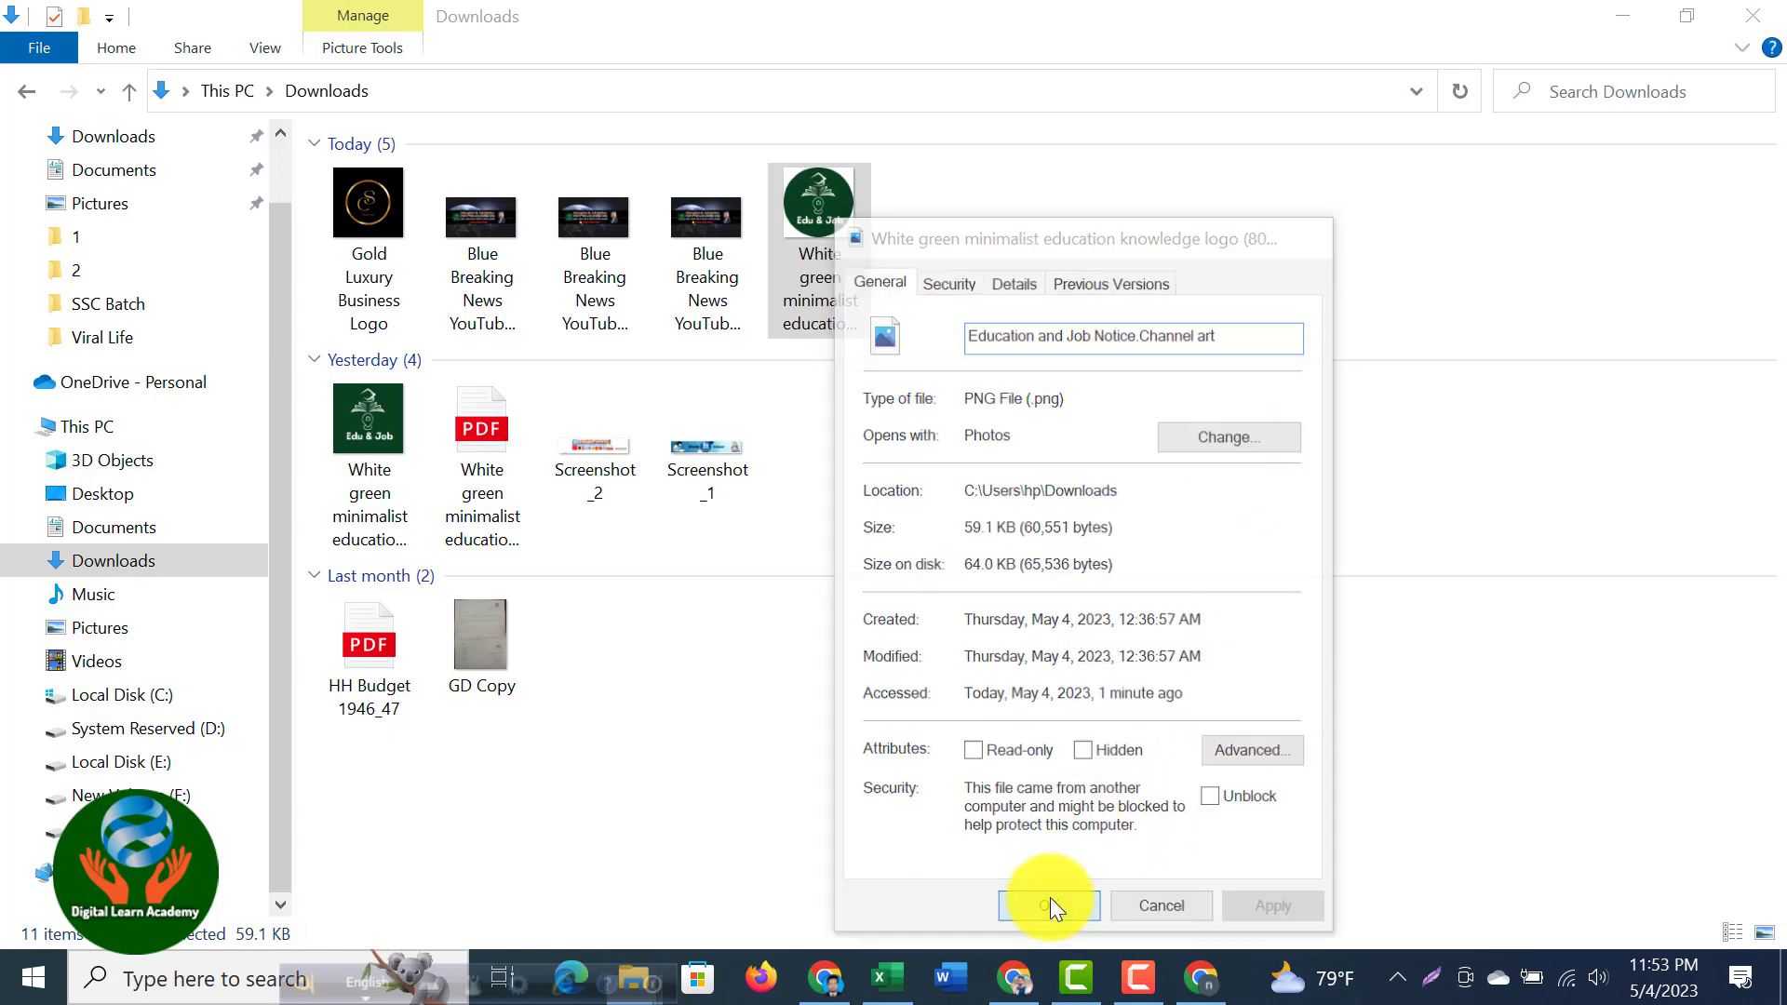
click(1068, 242)
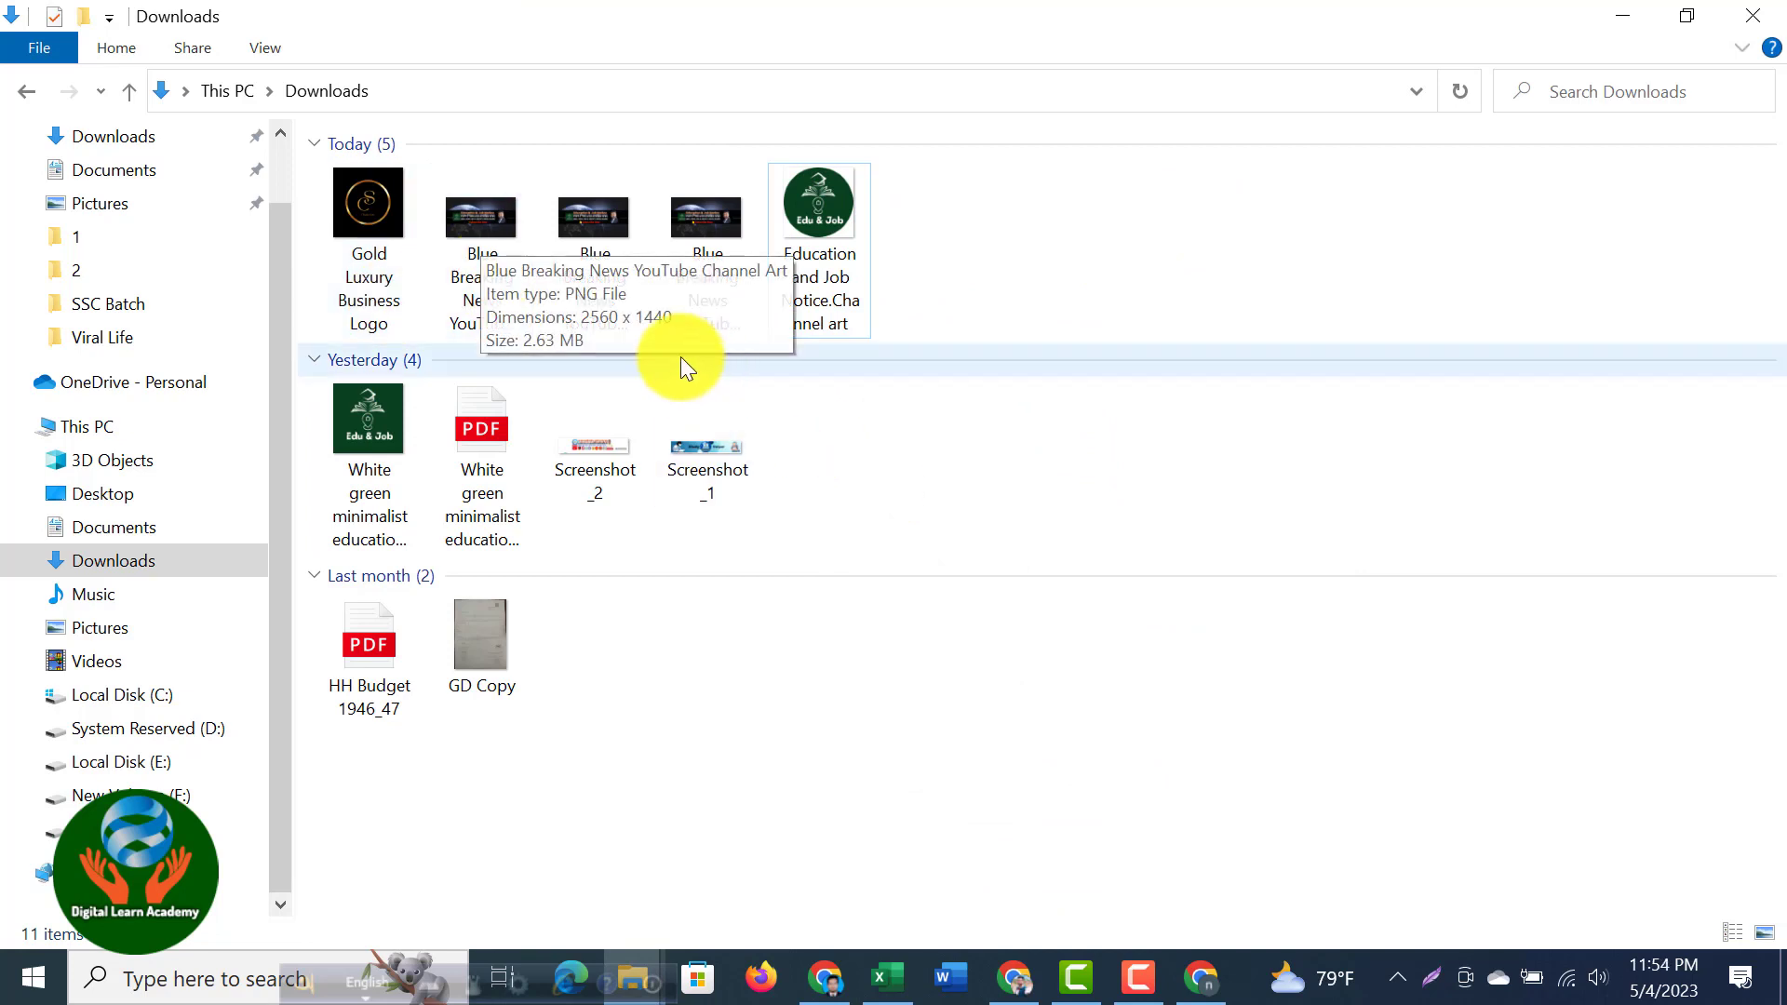
Open the first Blue Breaking News banner file's properties, then get the channel keywords from the Channel Setup document in Google Docs.
click(486, 242)
right_click(486, 238)
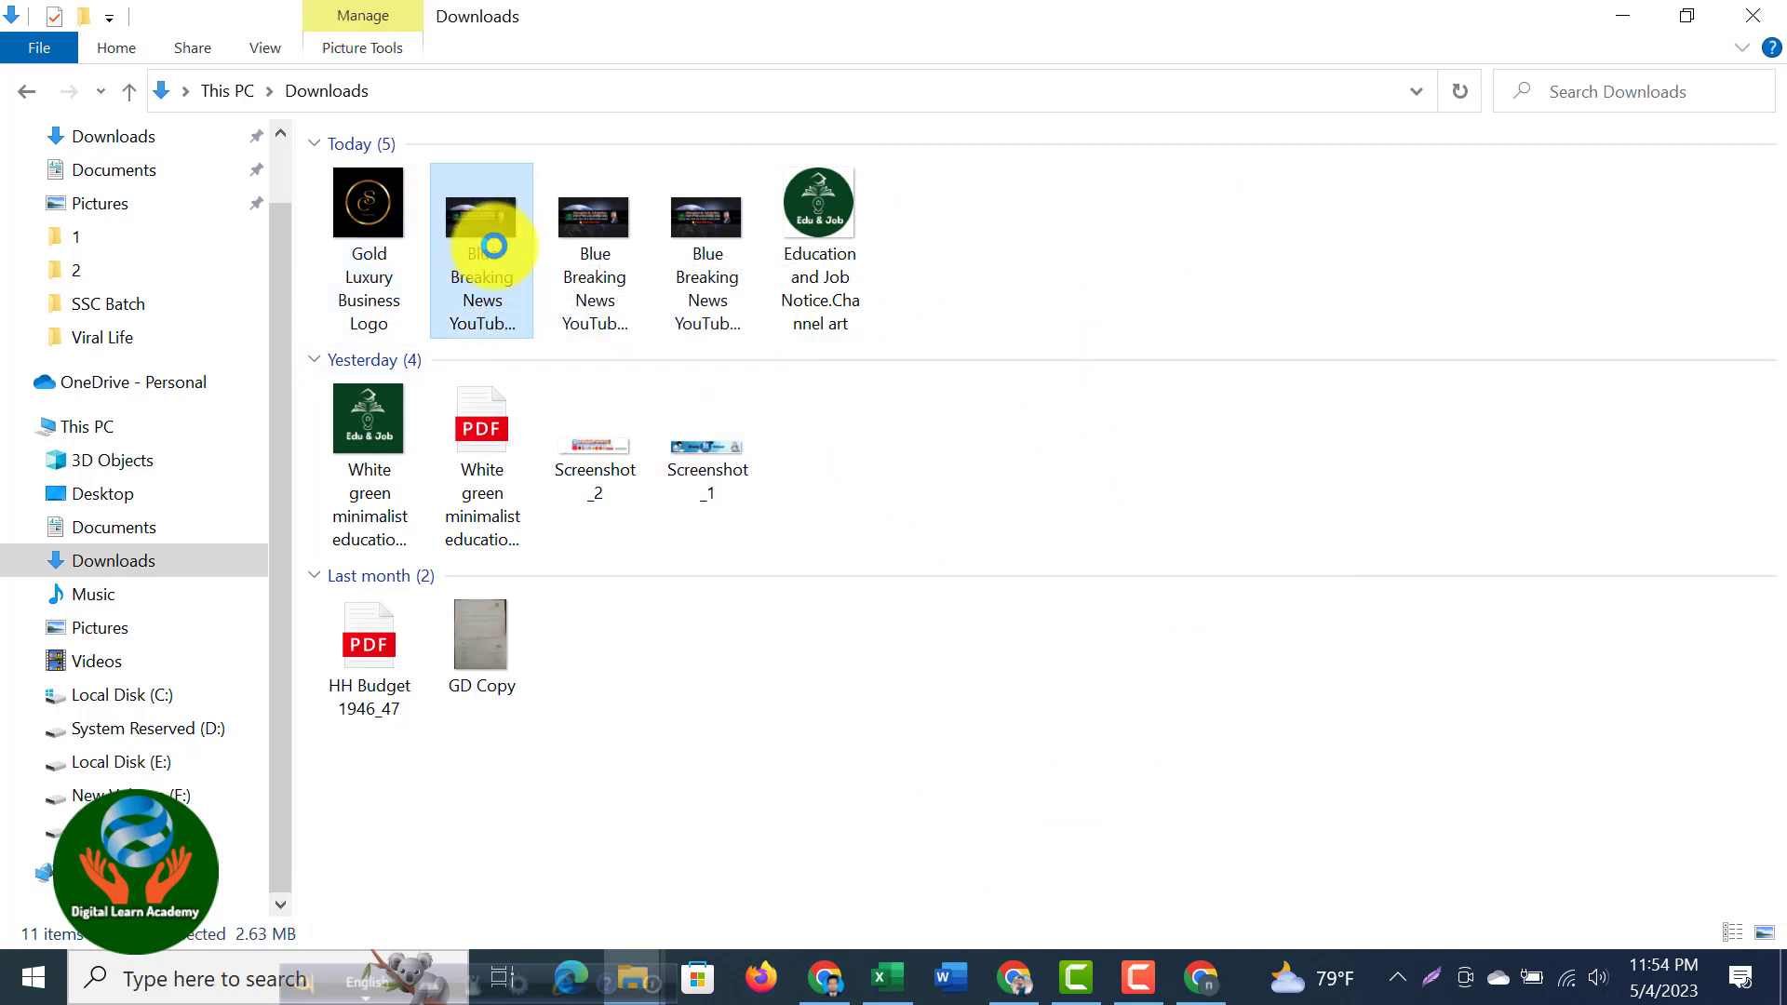
click(616, 927)
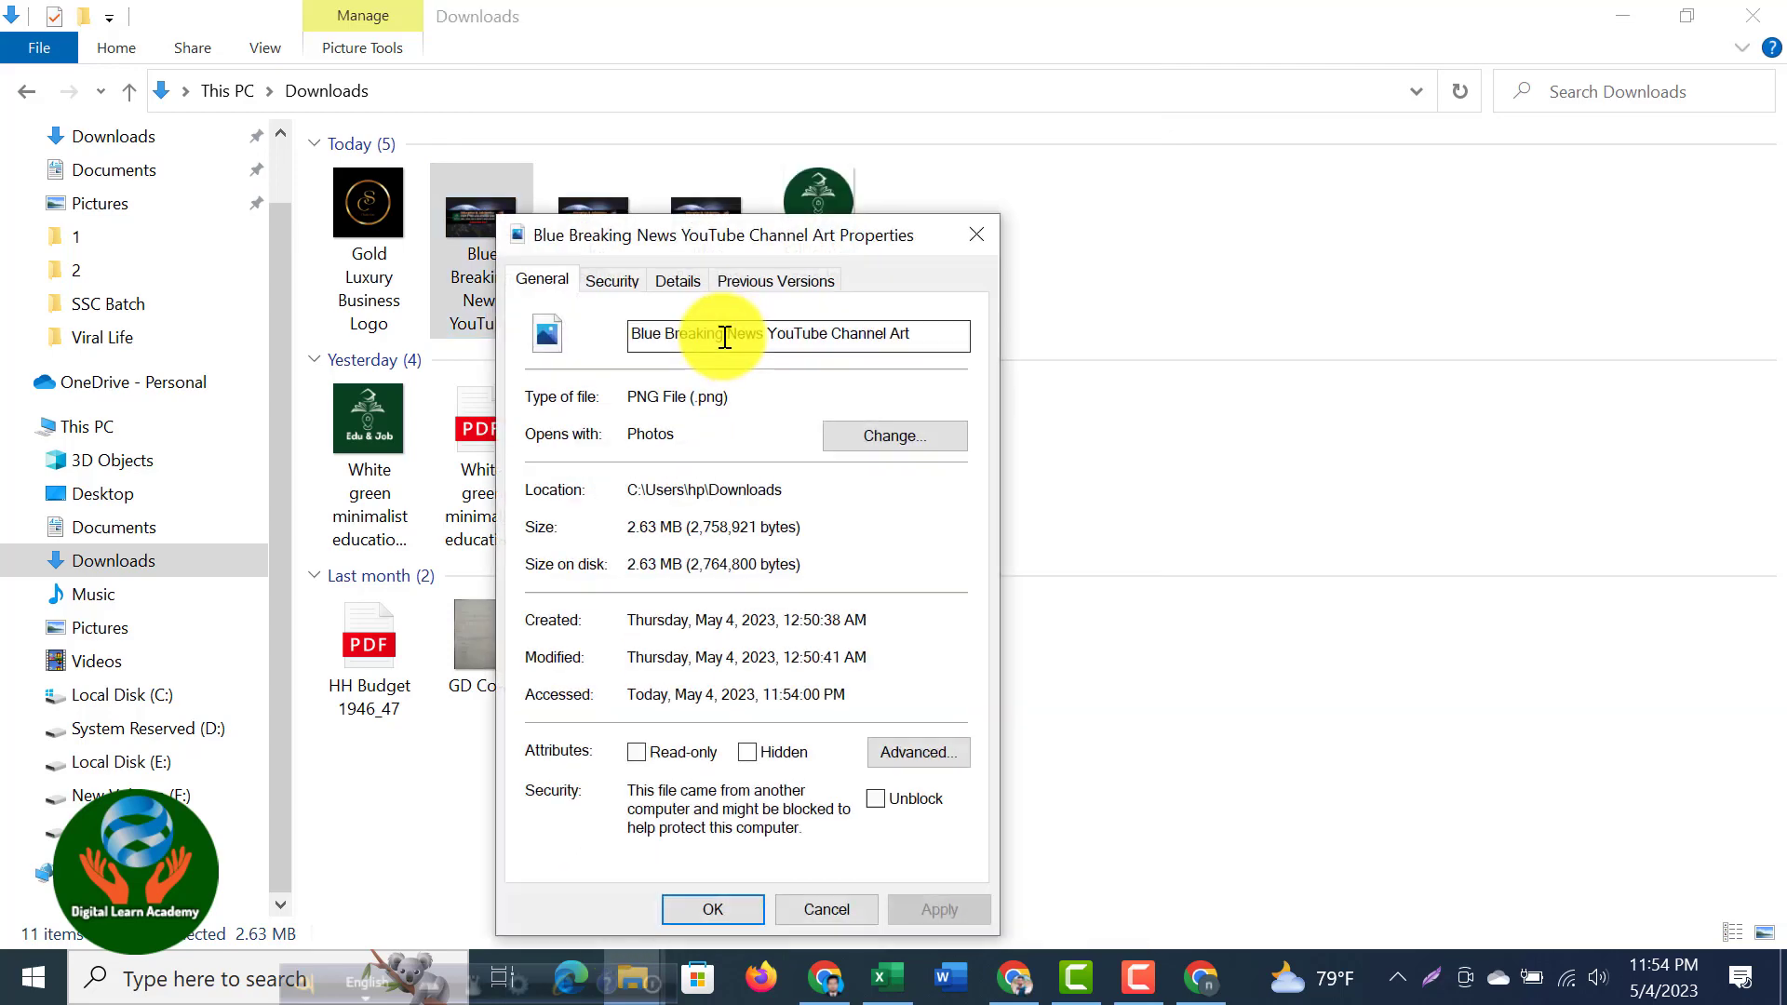
click(672, 276)
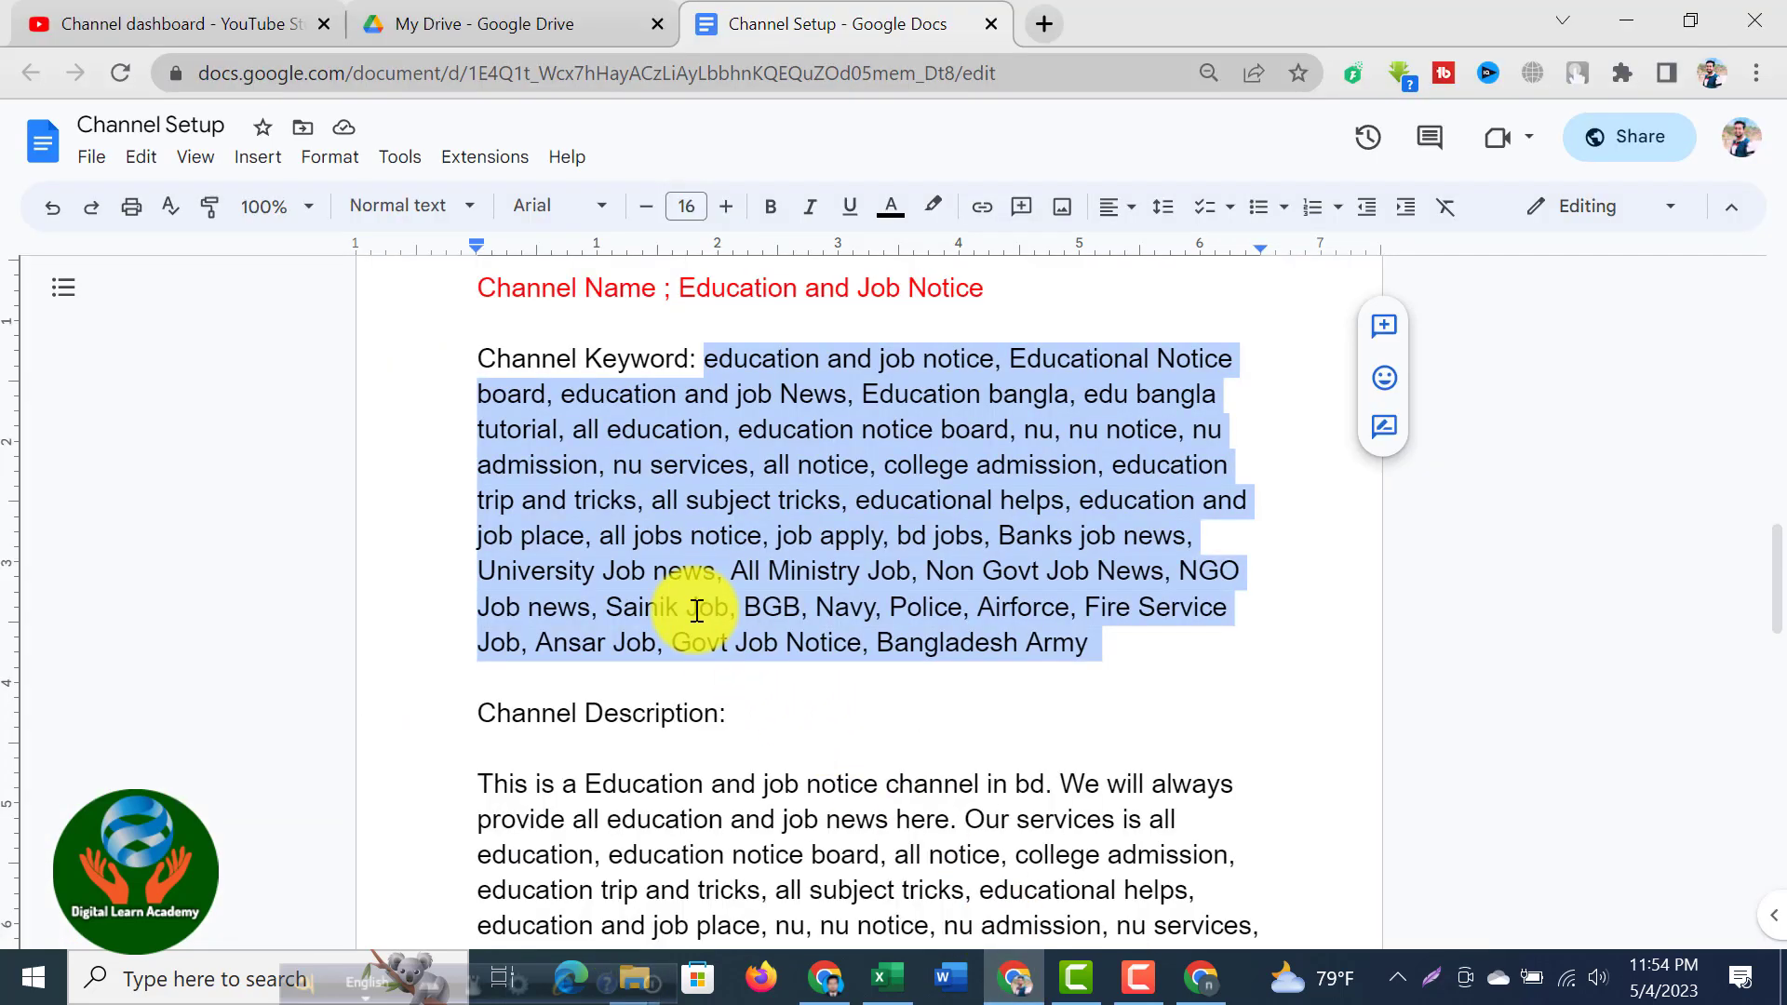
scroll(688, 606, down, 2)
scroll(700, 609, up, 3)
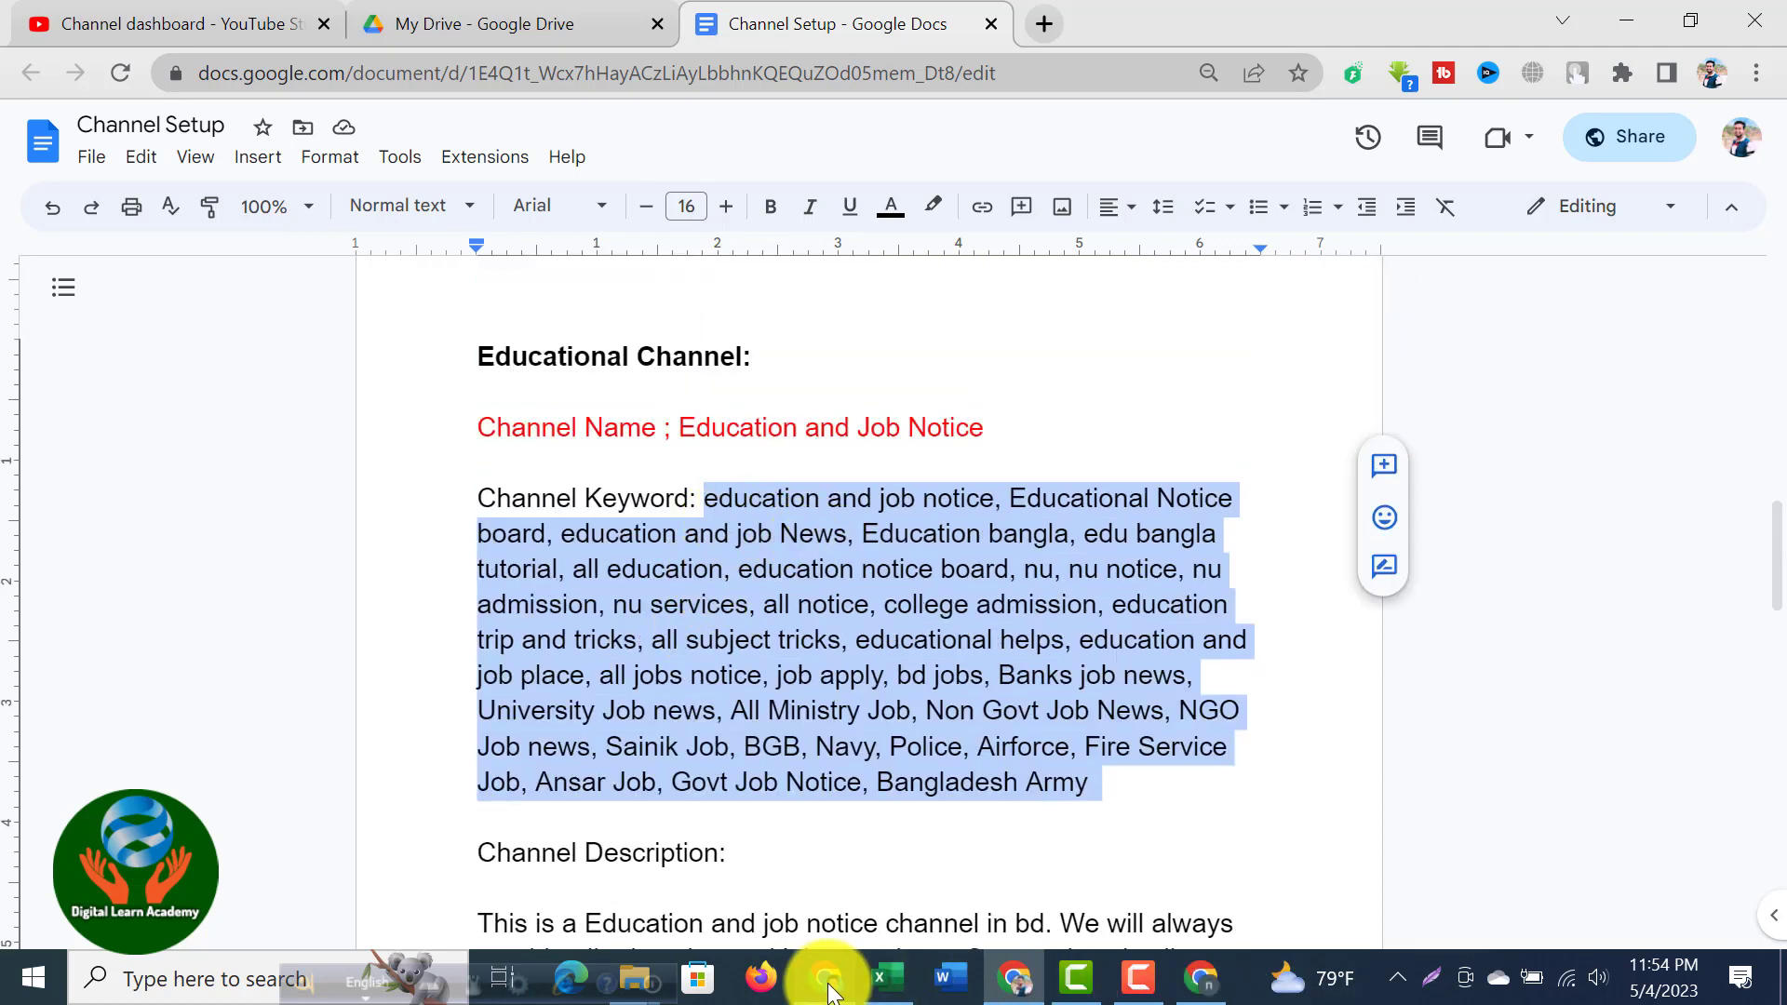
Return to Downloads and rename the first Blue Breaking News banner file with the pasted channel keywords, starting "education and job notice".
click(633, 973)
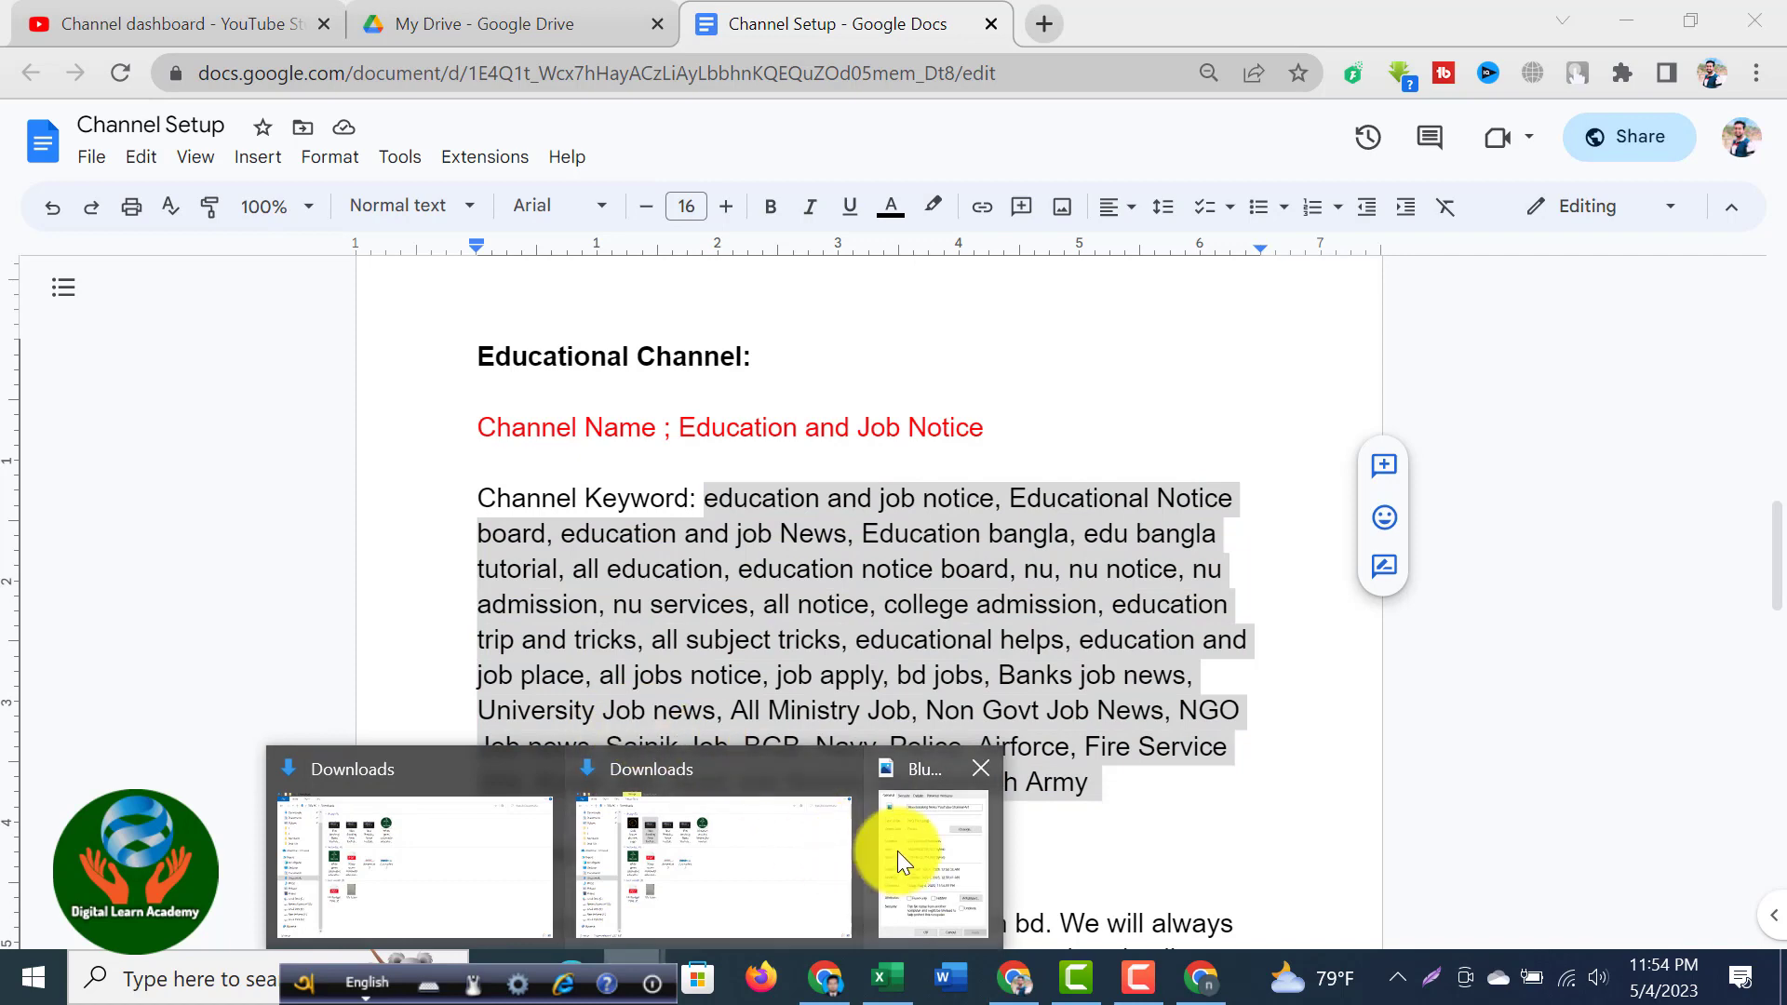
click(750, 845)
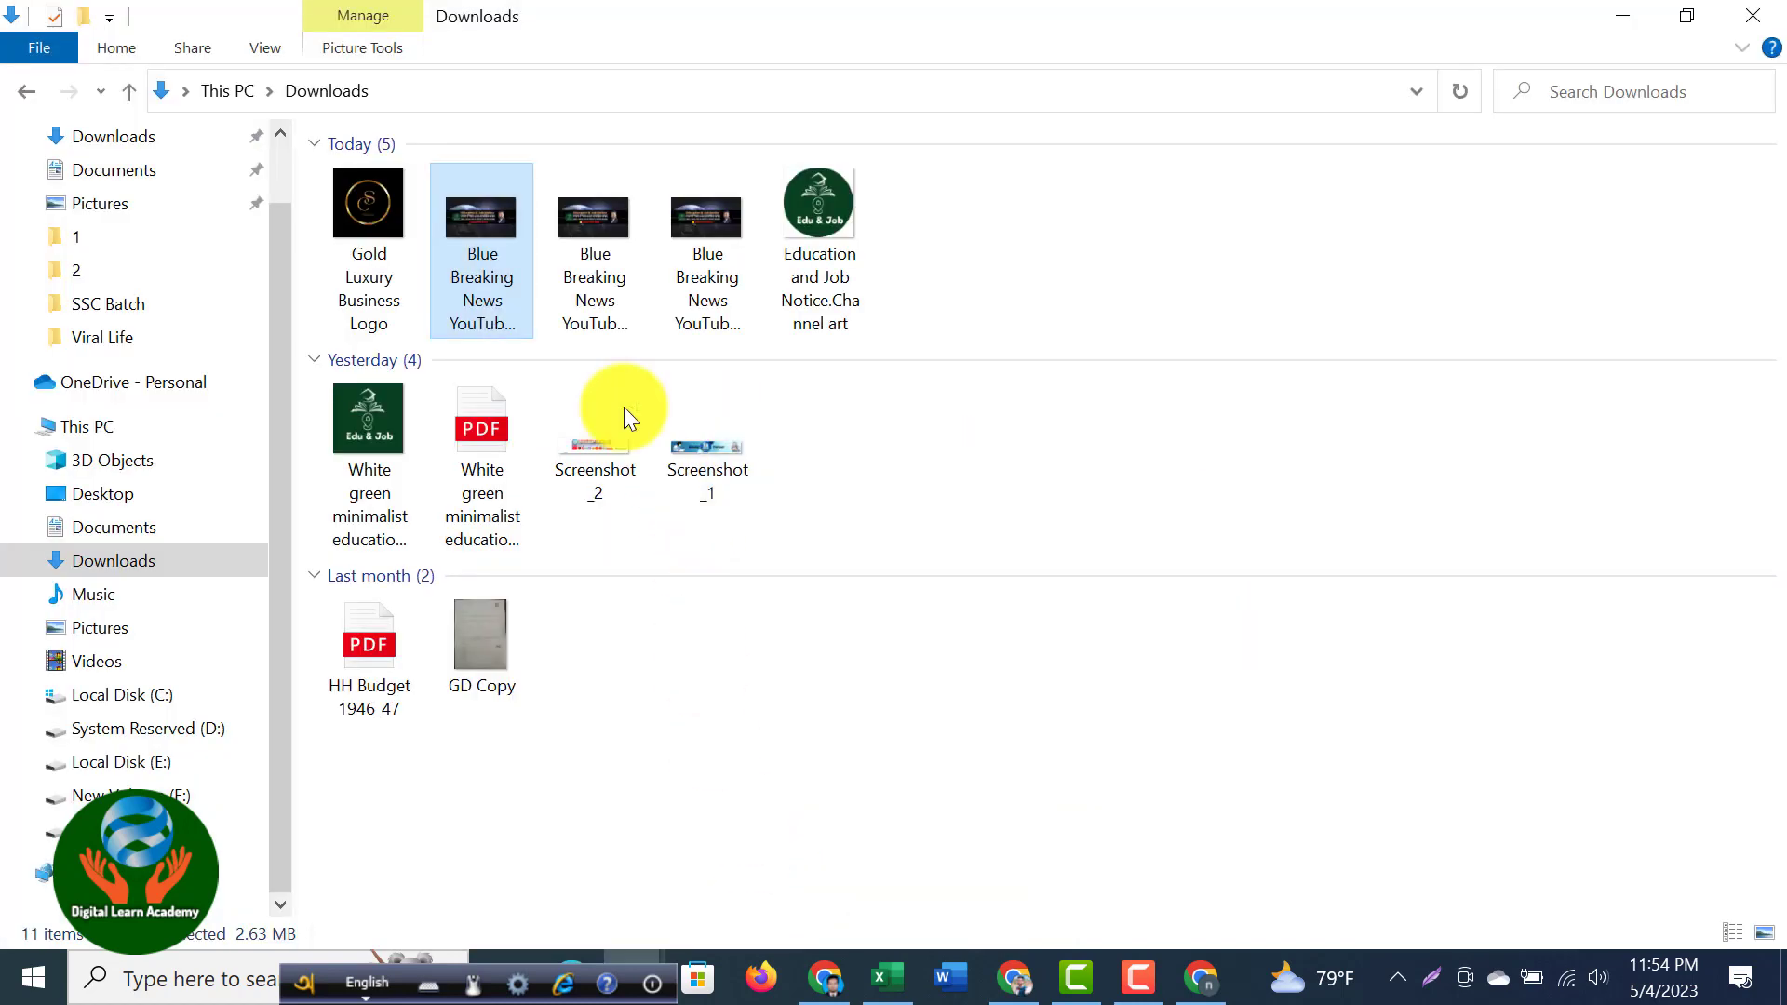
right_click(480, 226)
click(639, 926)
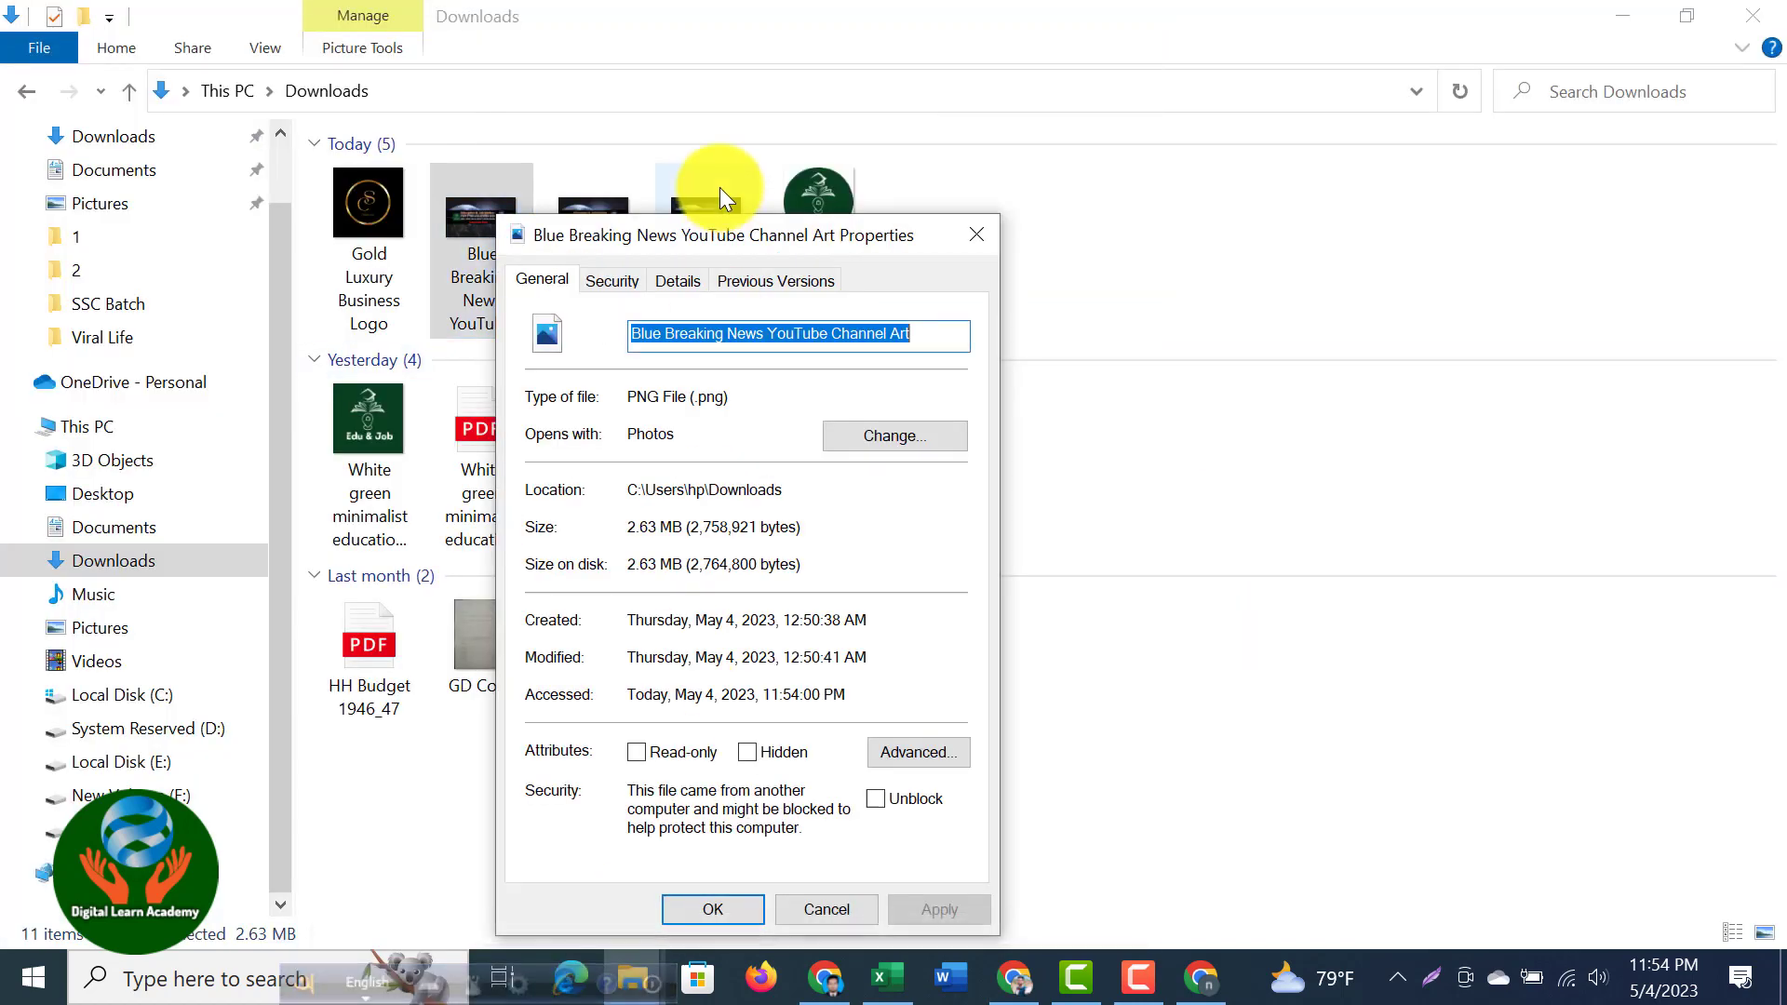
text(admission, nu services, all notice, college admission)
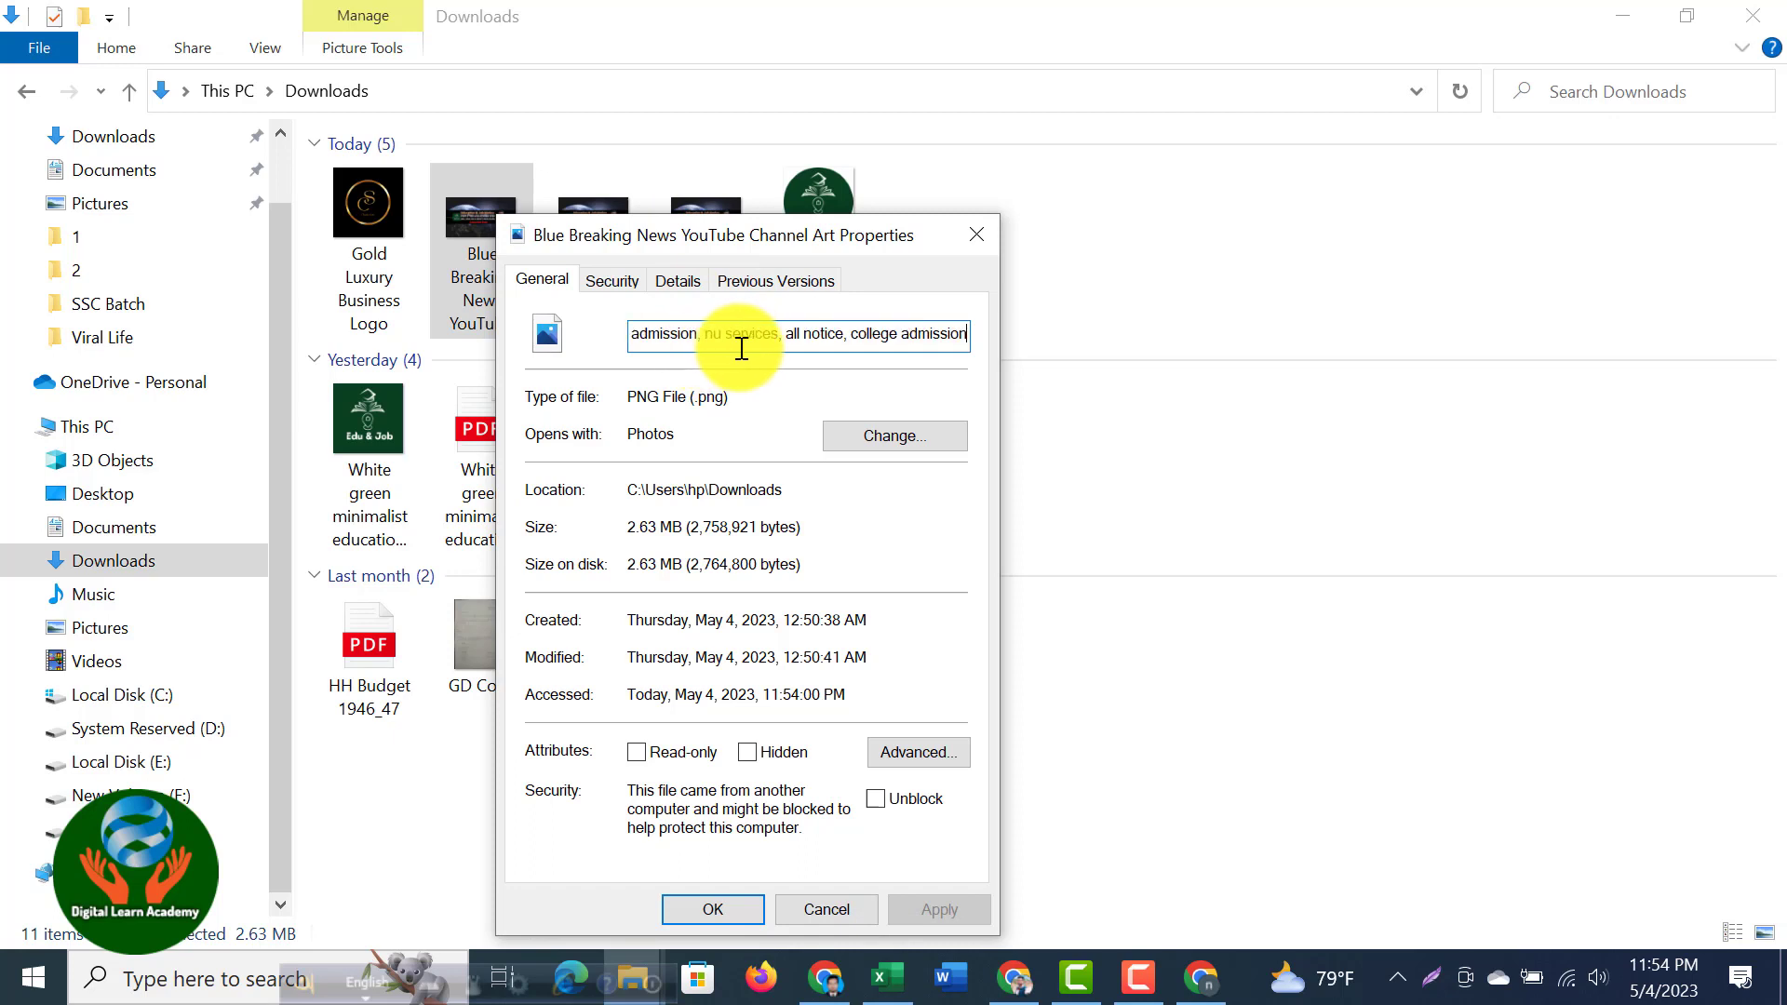
click(734, 909)
click(1173, 302)
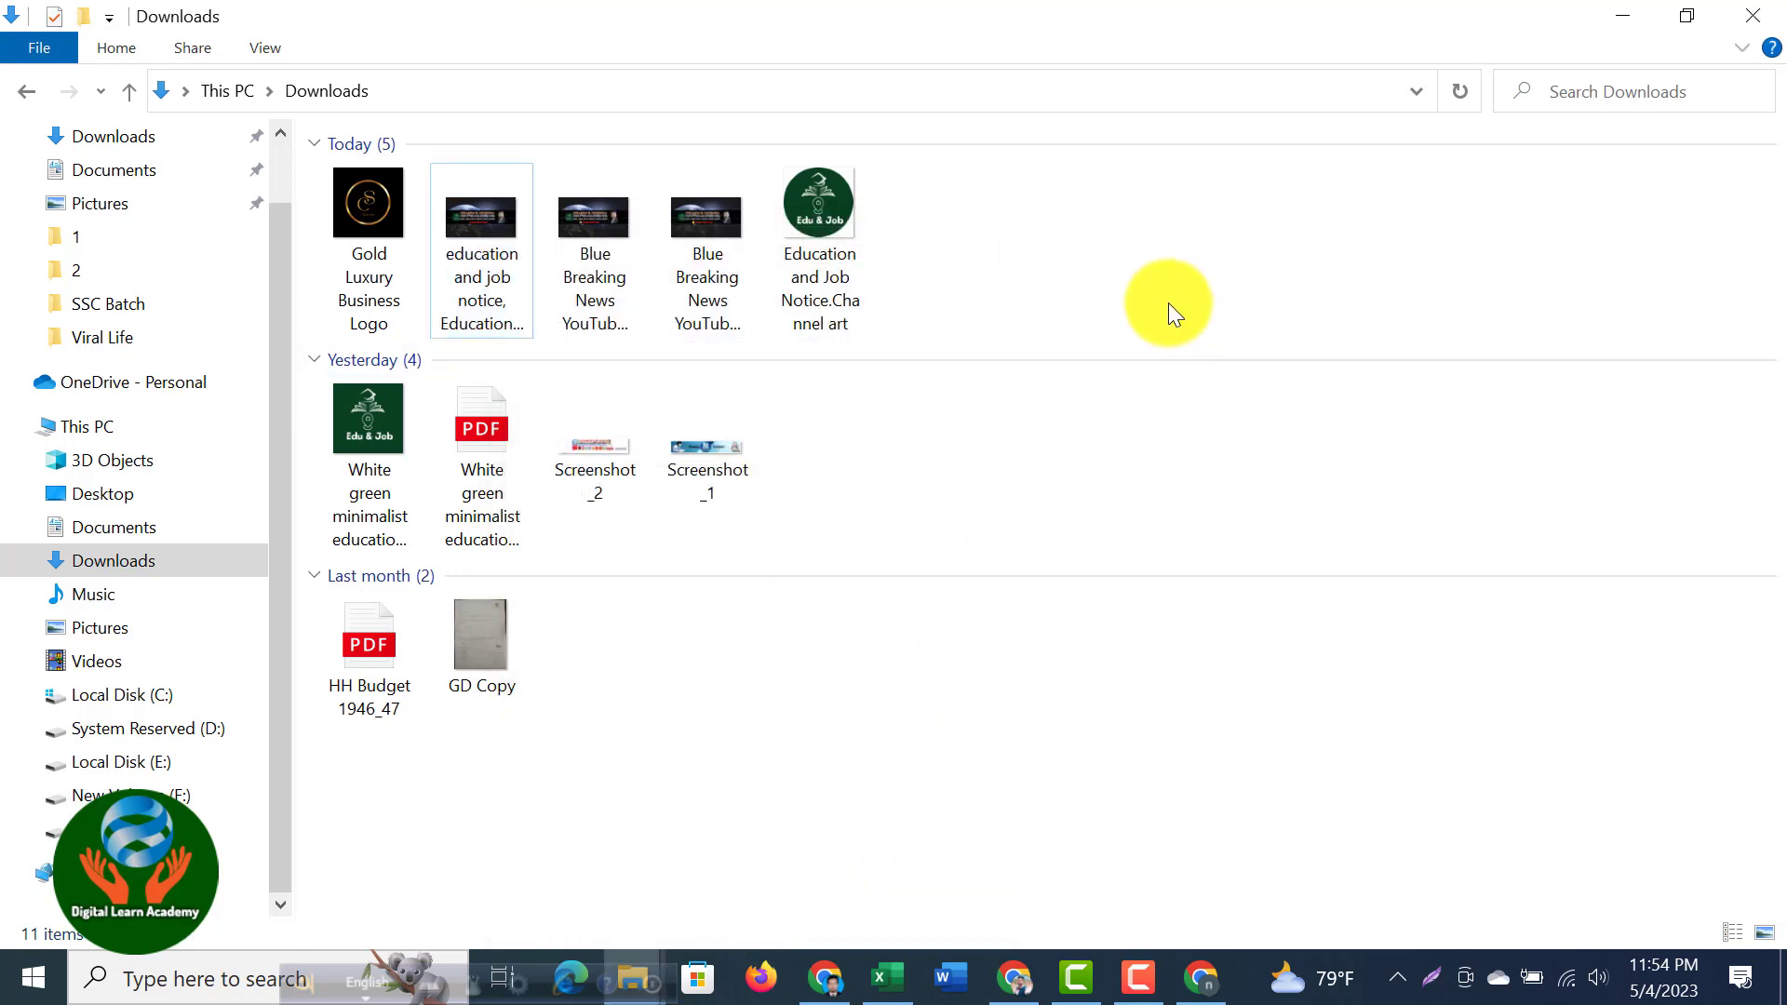
Switch to YouTube Studio and upload "Education and Job Notice.Channel art" from Downloads as the channel's profile picture.
click(1629, 14)
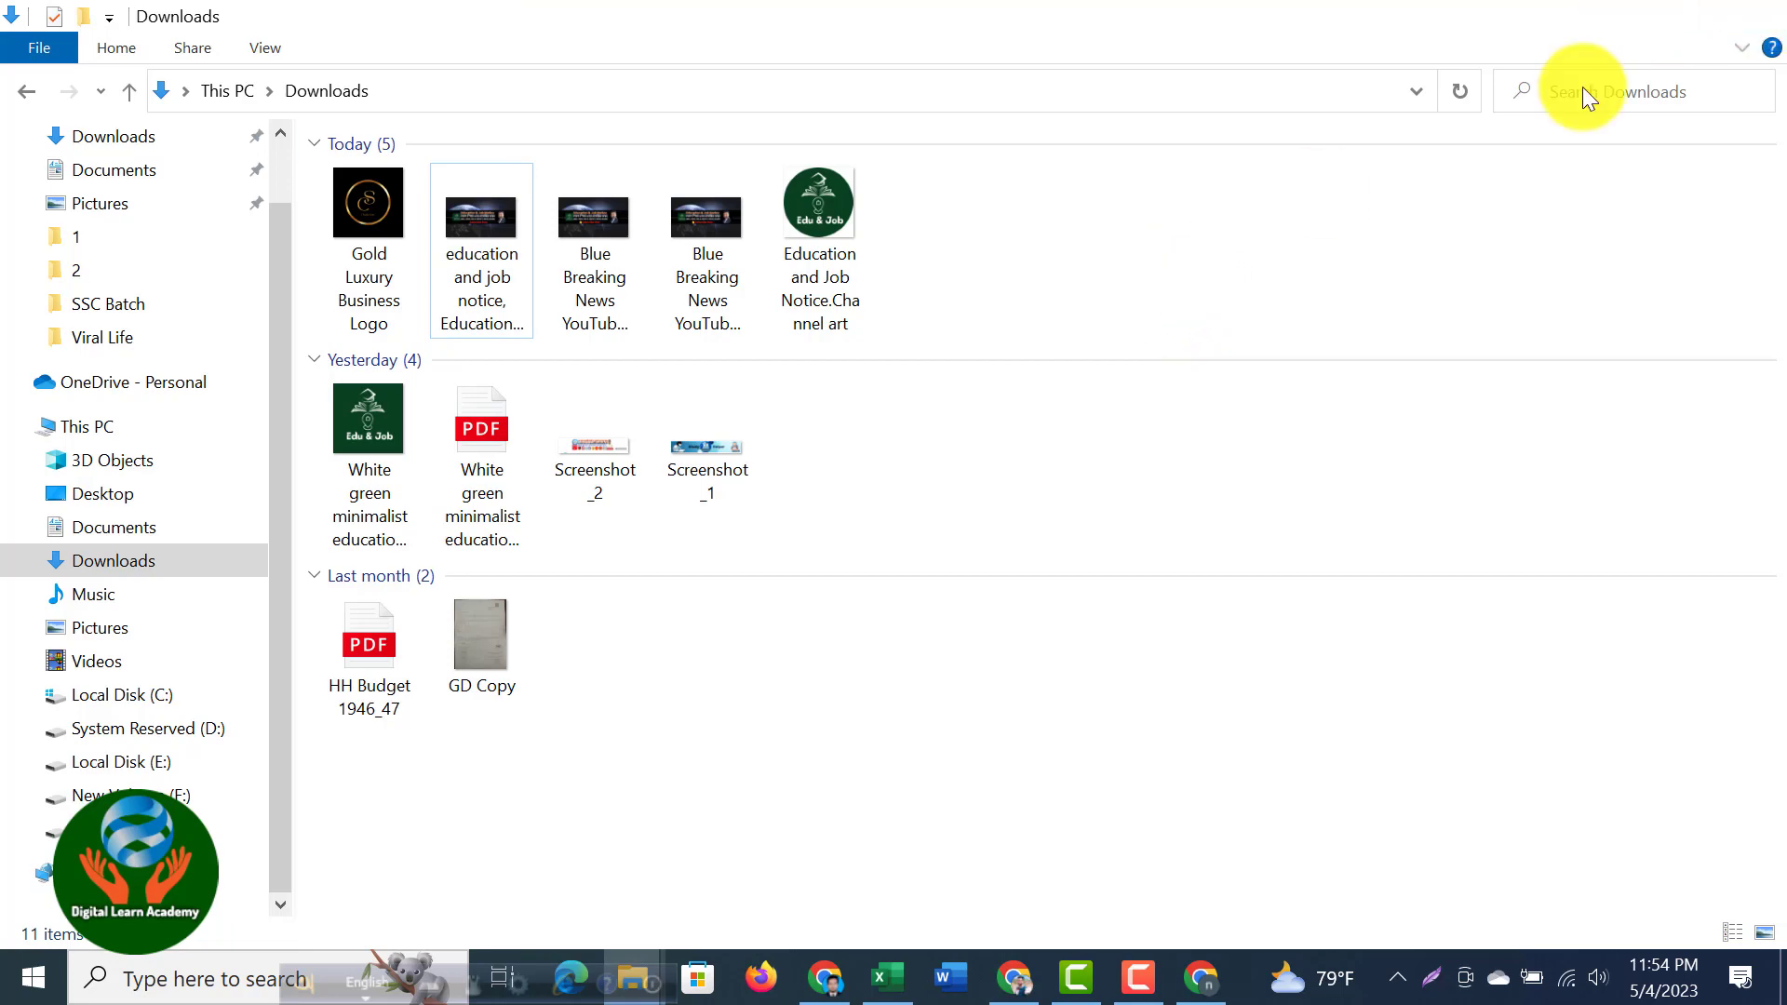
click(1201, 978)
scroll(880, 433, up, 1)
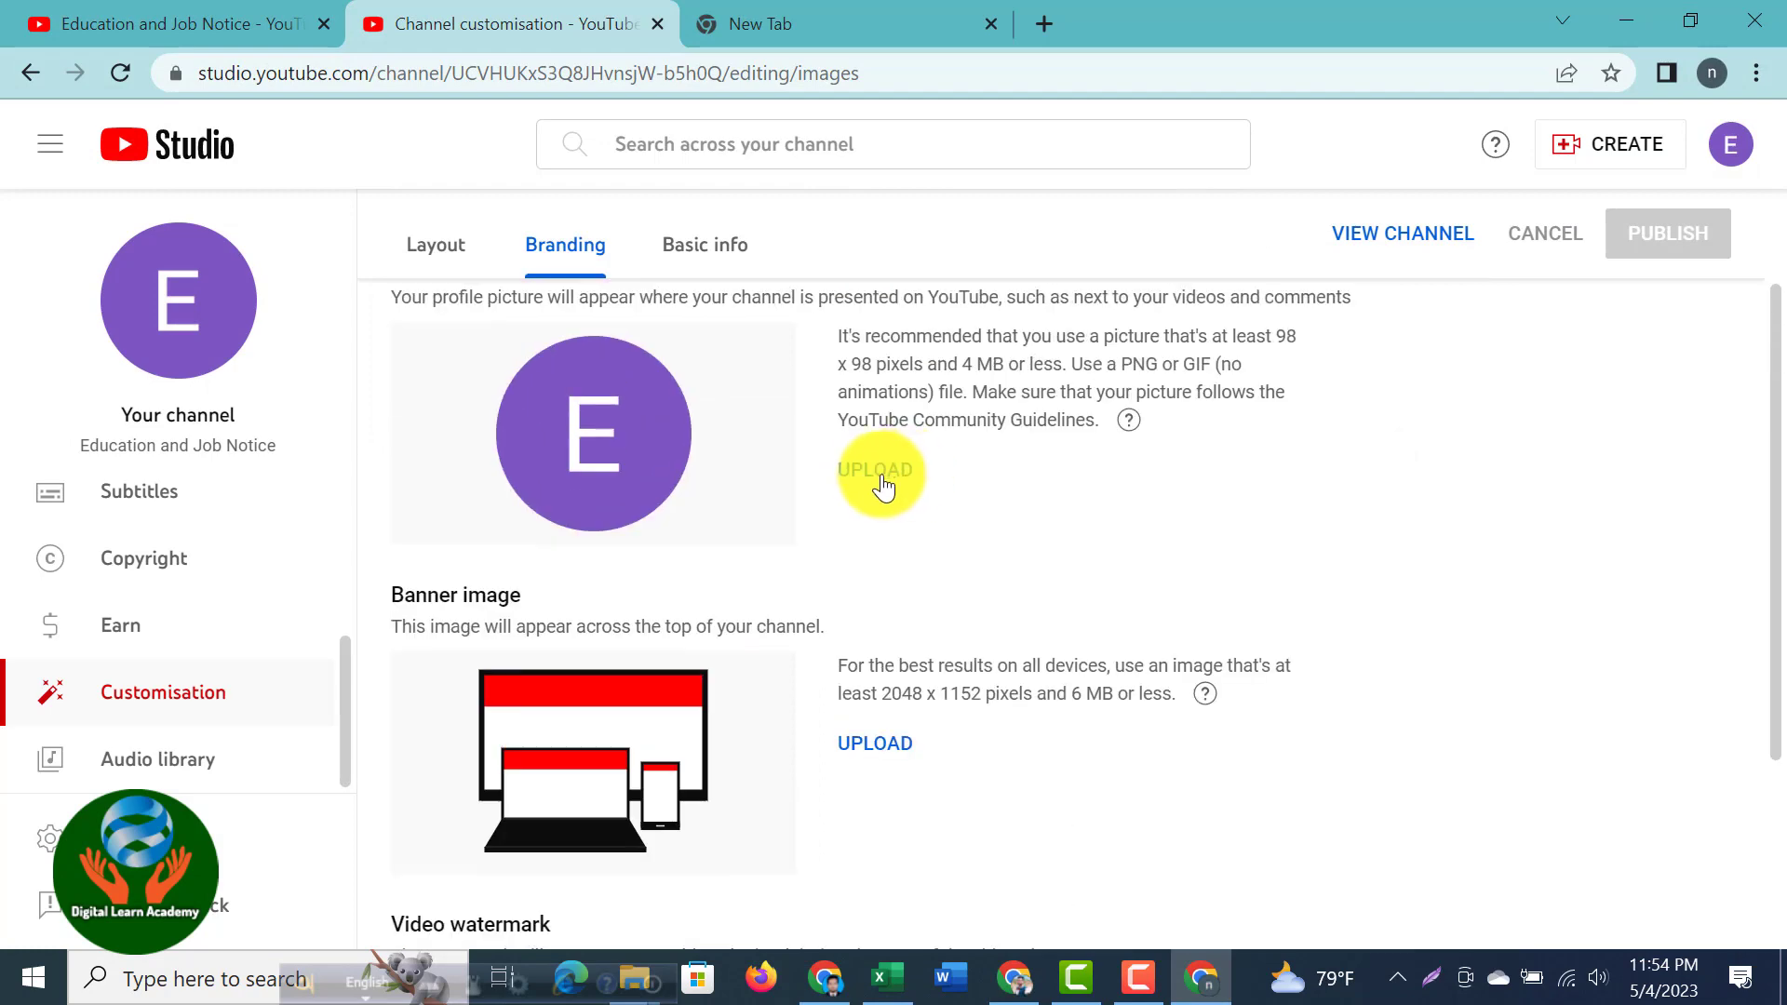
click(873, 471)
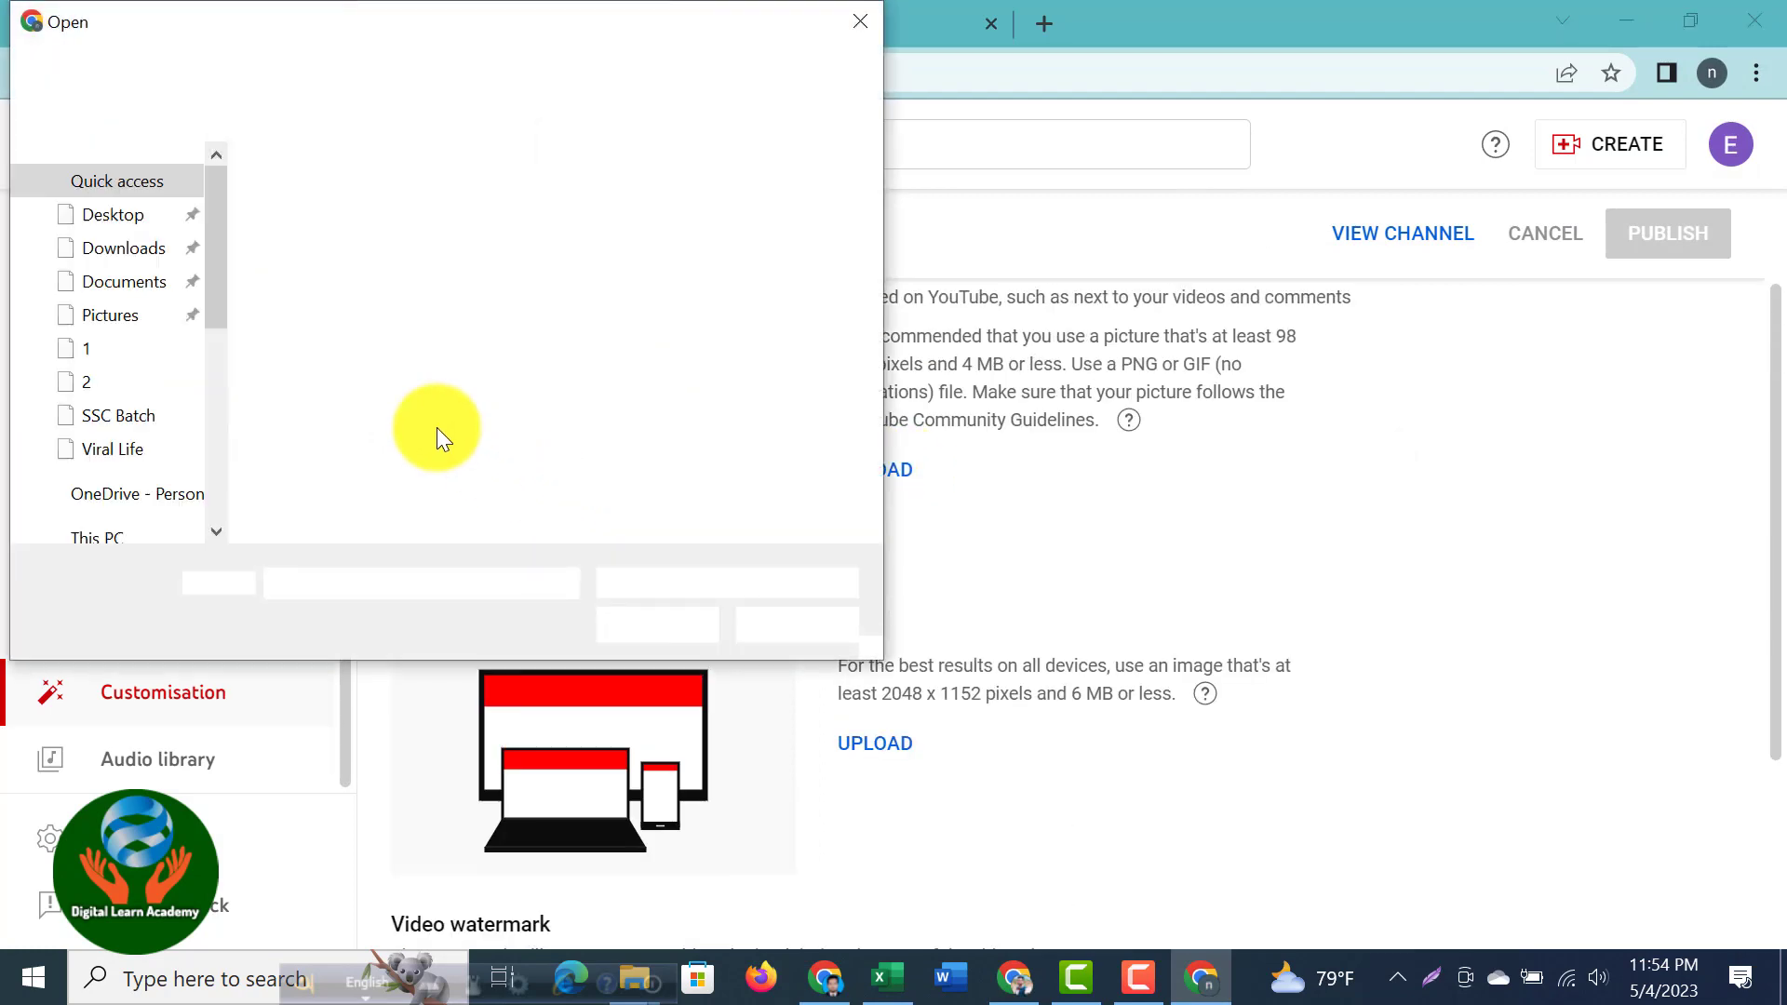
click(117, 251)
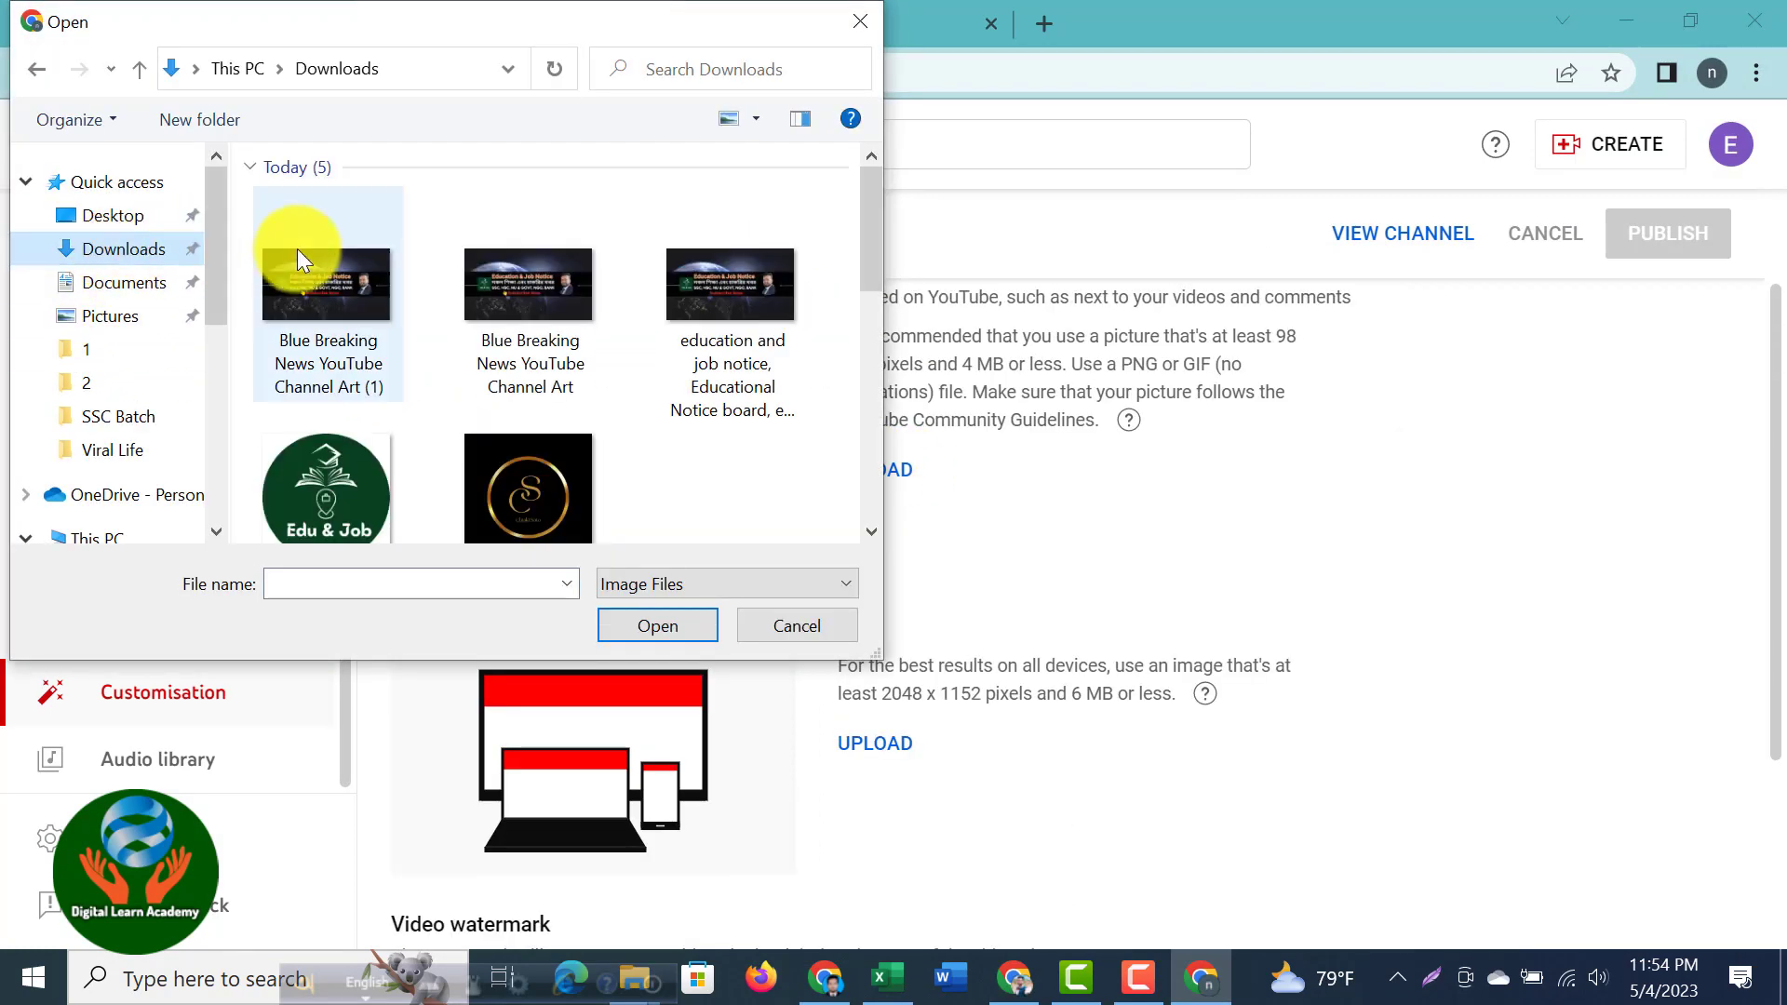
scroll(512, 449, down, 2)
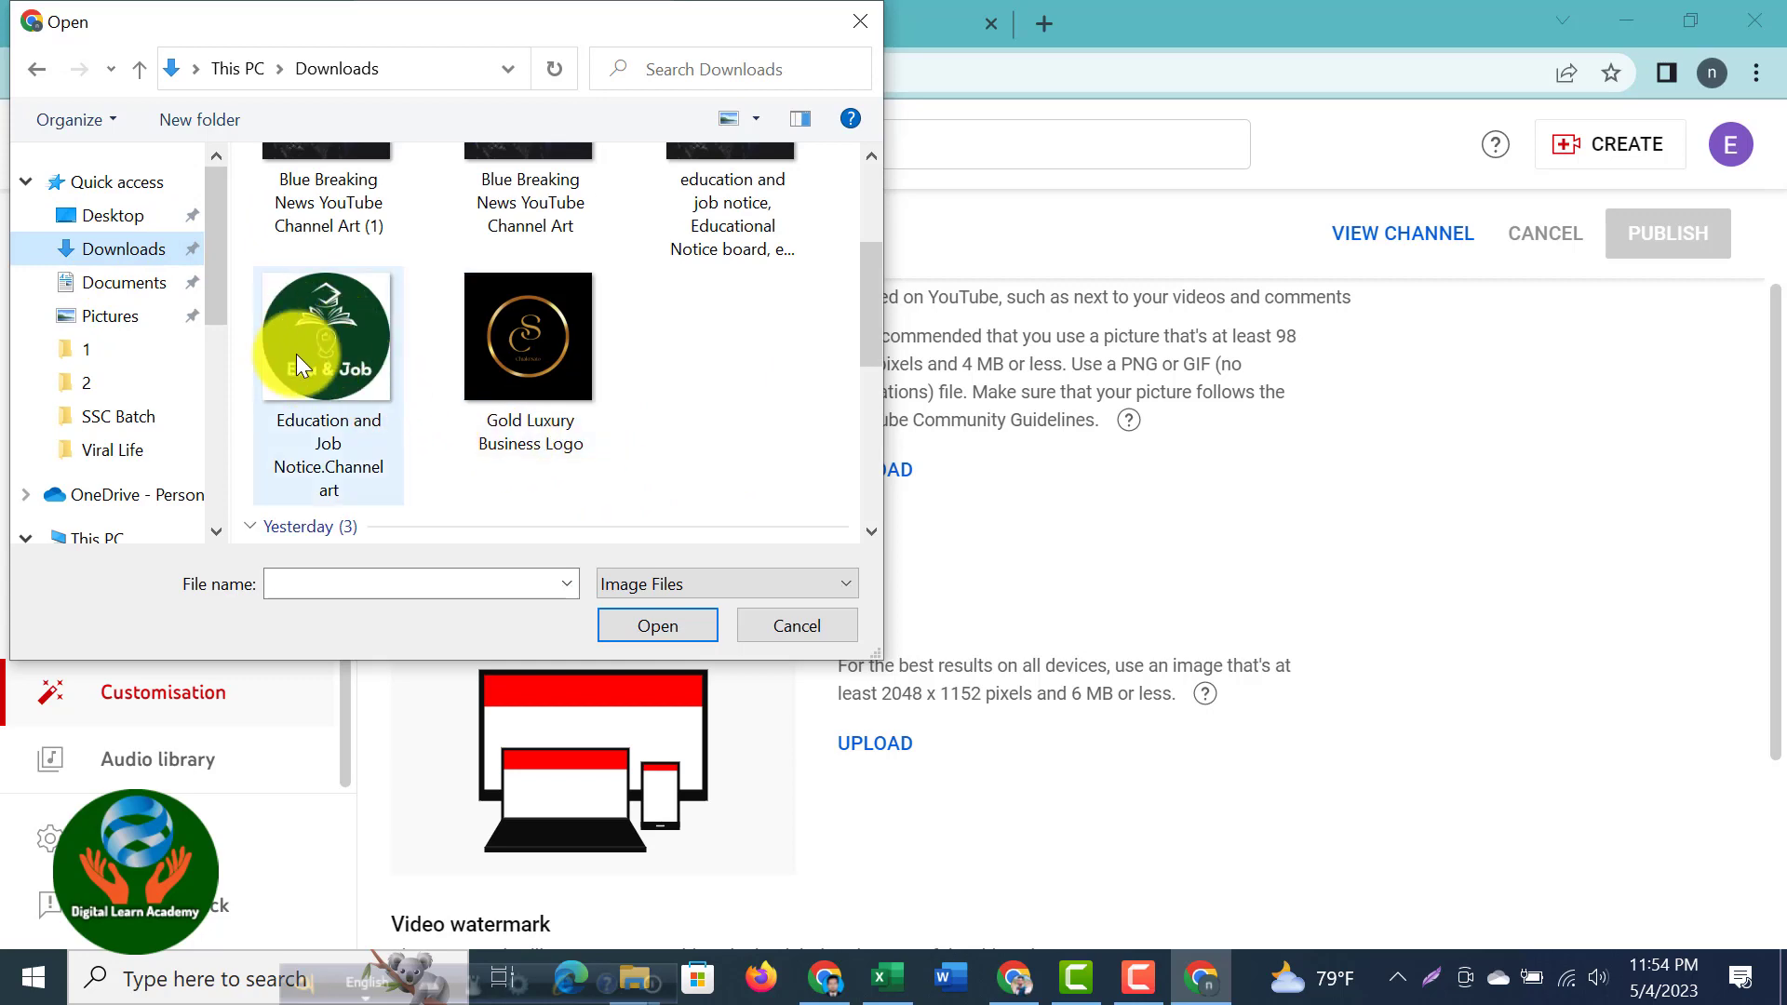
click(316, 342)
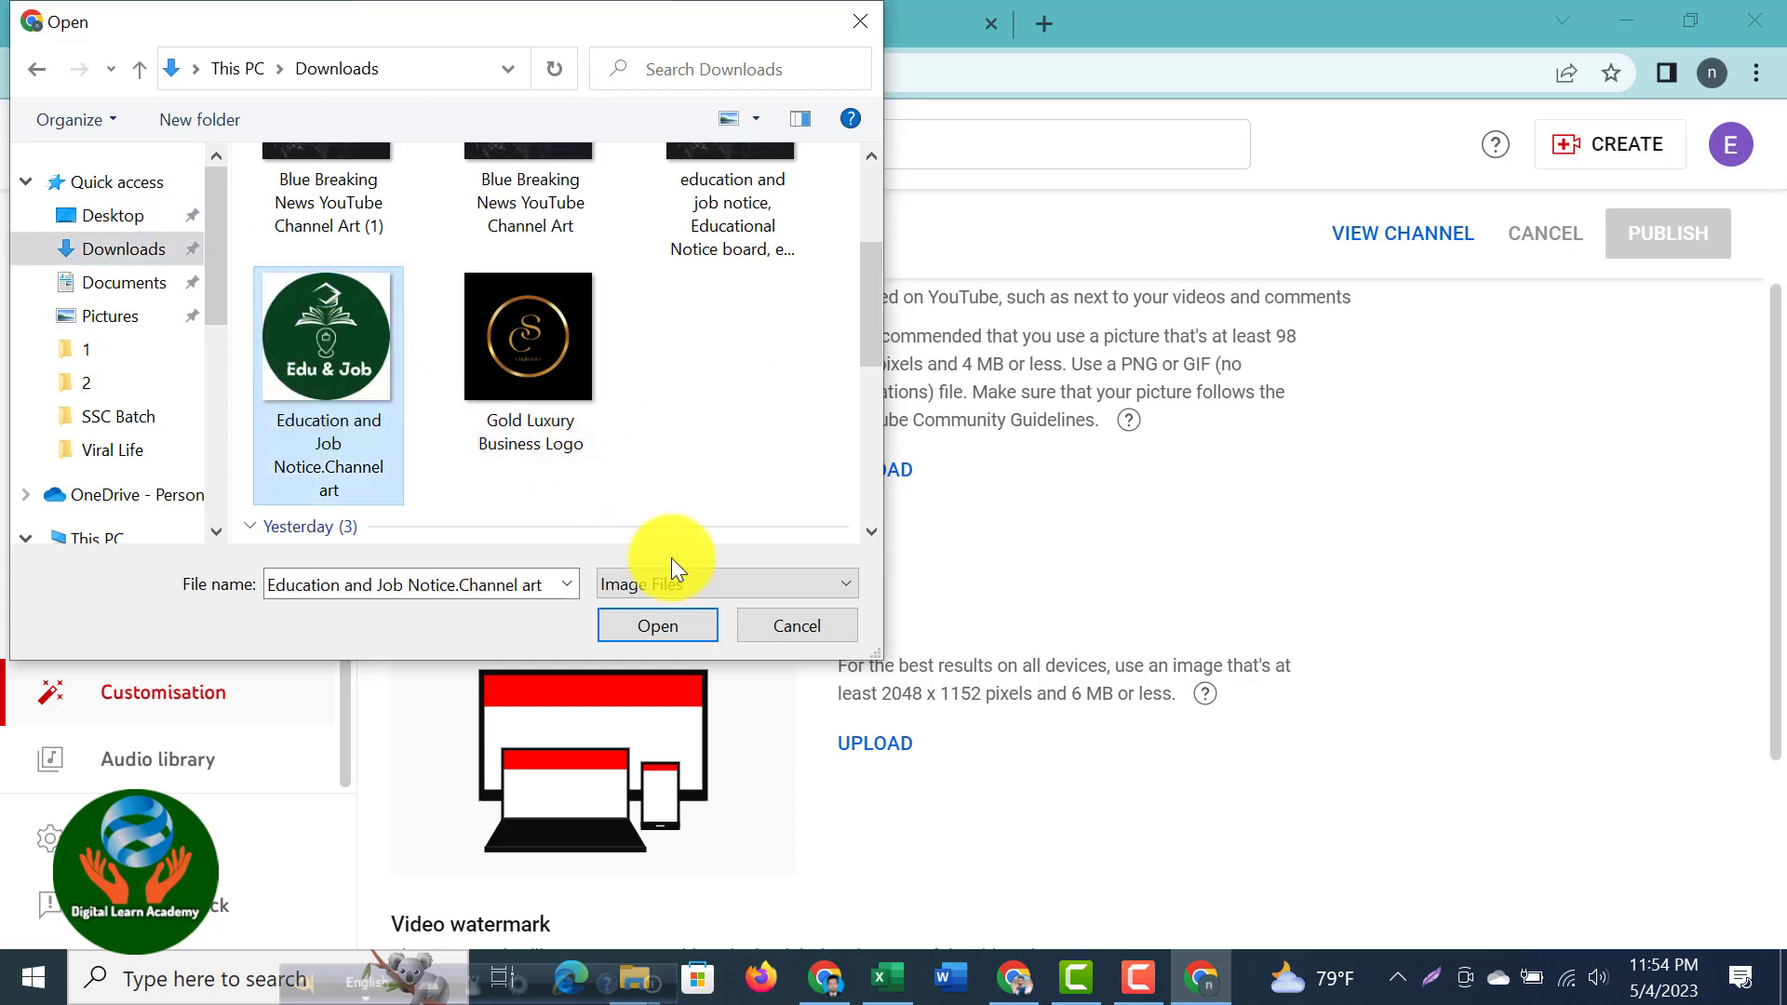
click(655, 627)
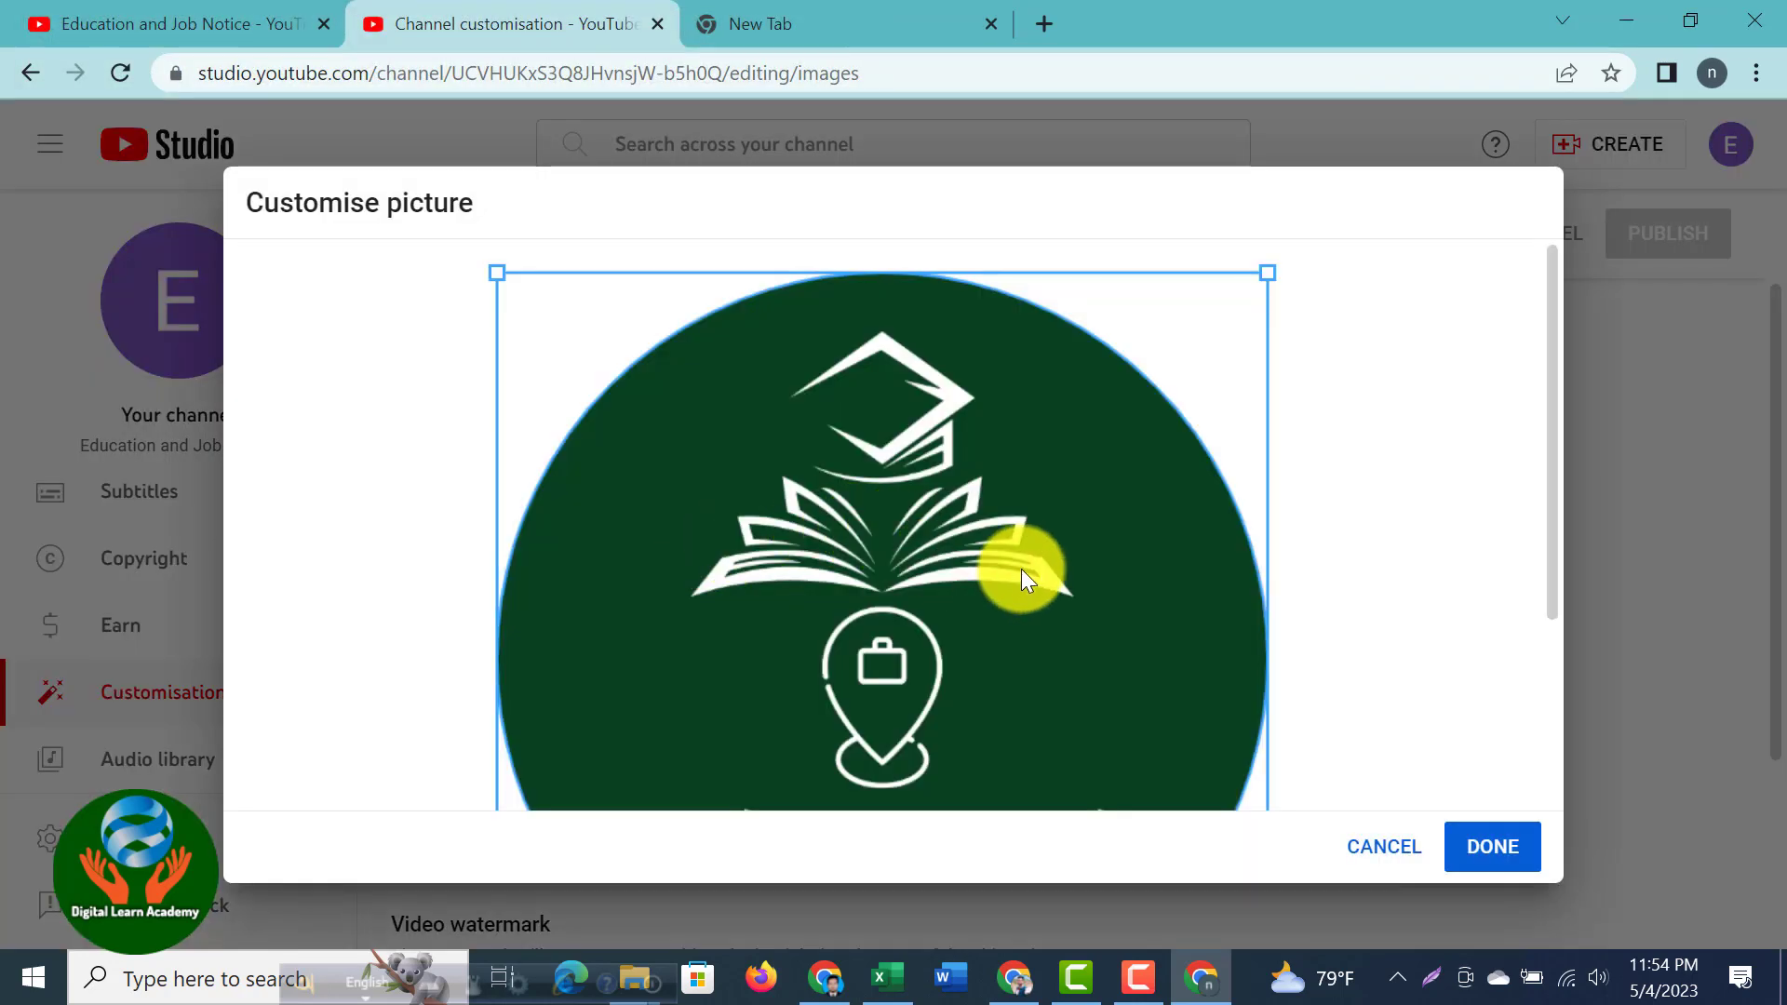
Check the crop of the Edu & Job profile picture and accept it.
scroll(1024, 564, down, 3)
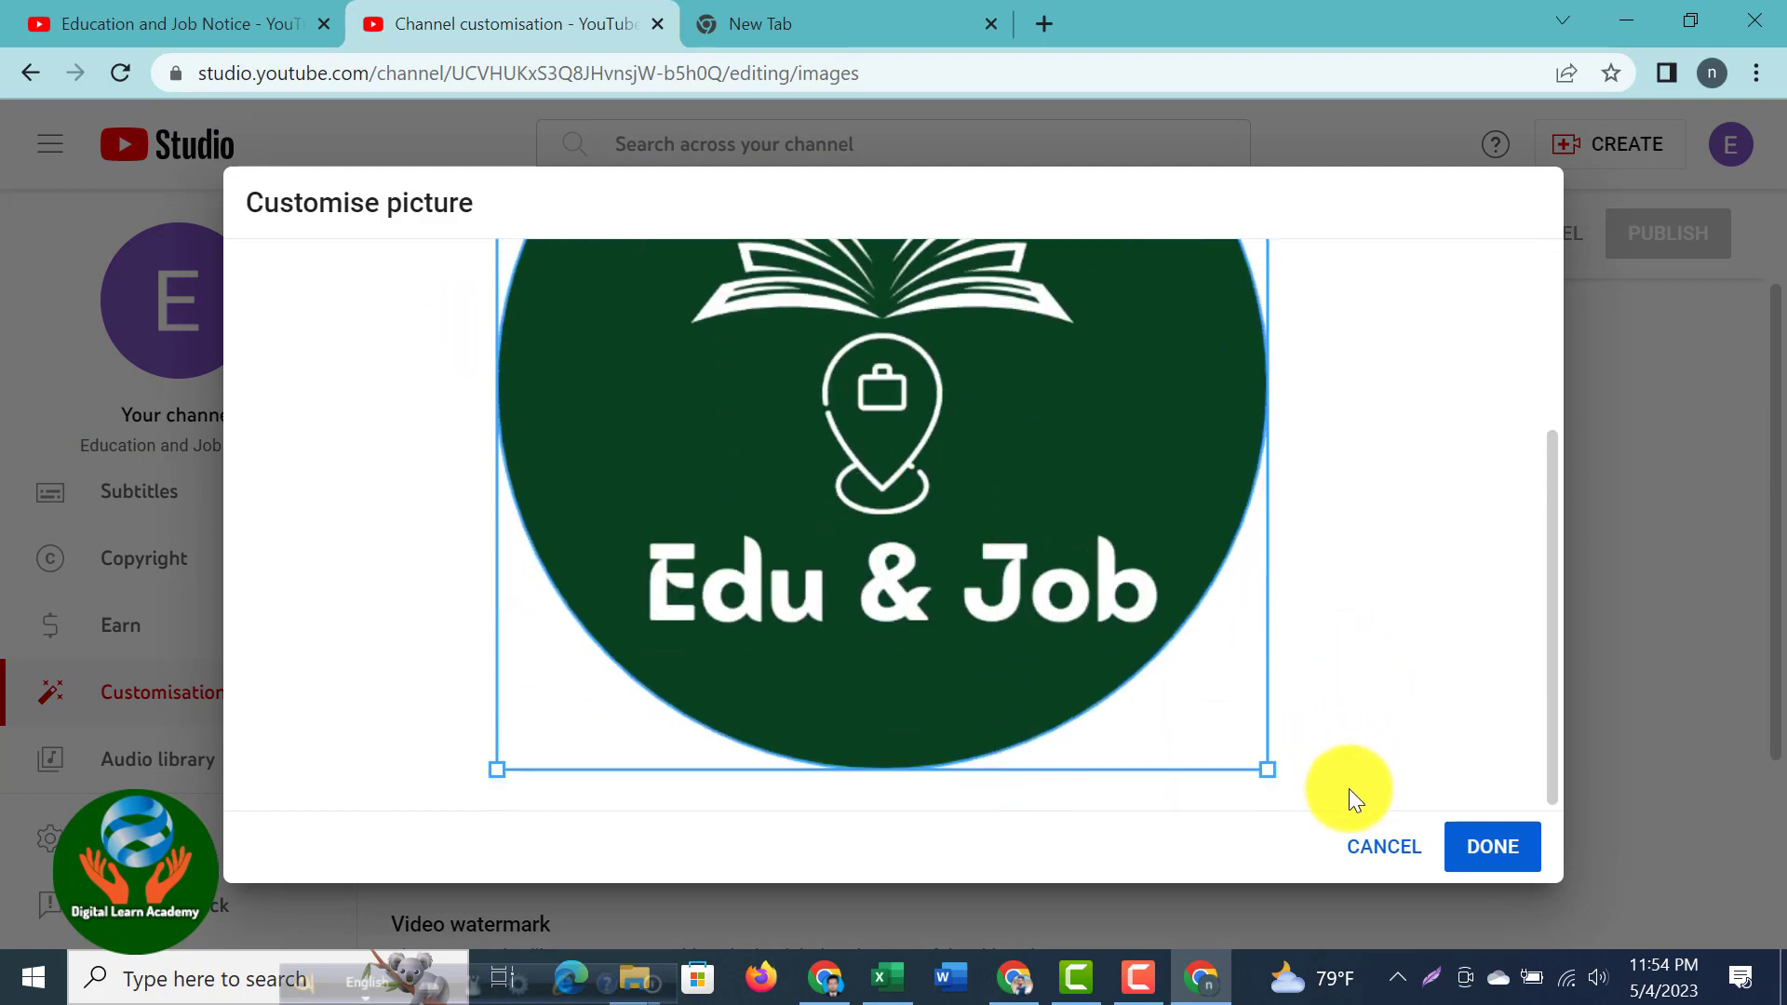
scroll(1548, 850, up, 3)
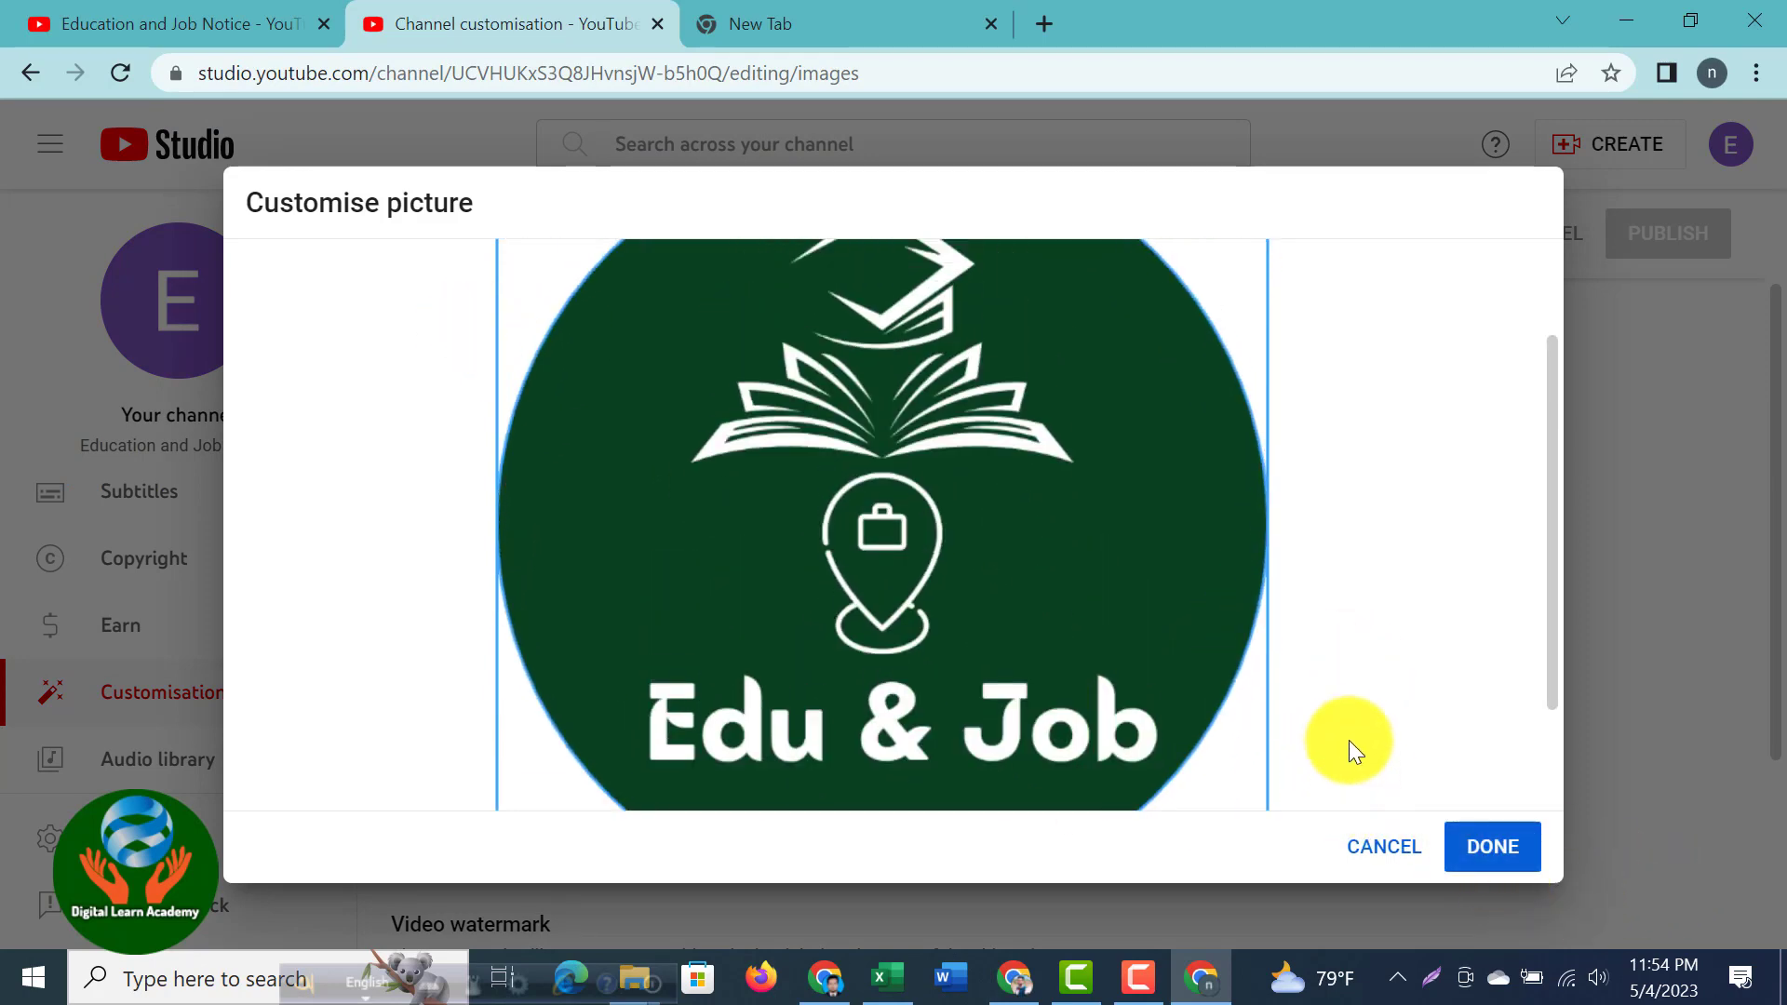
scroll(890, 605, up, 1)
scroll(909, 601, down, 2)
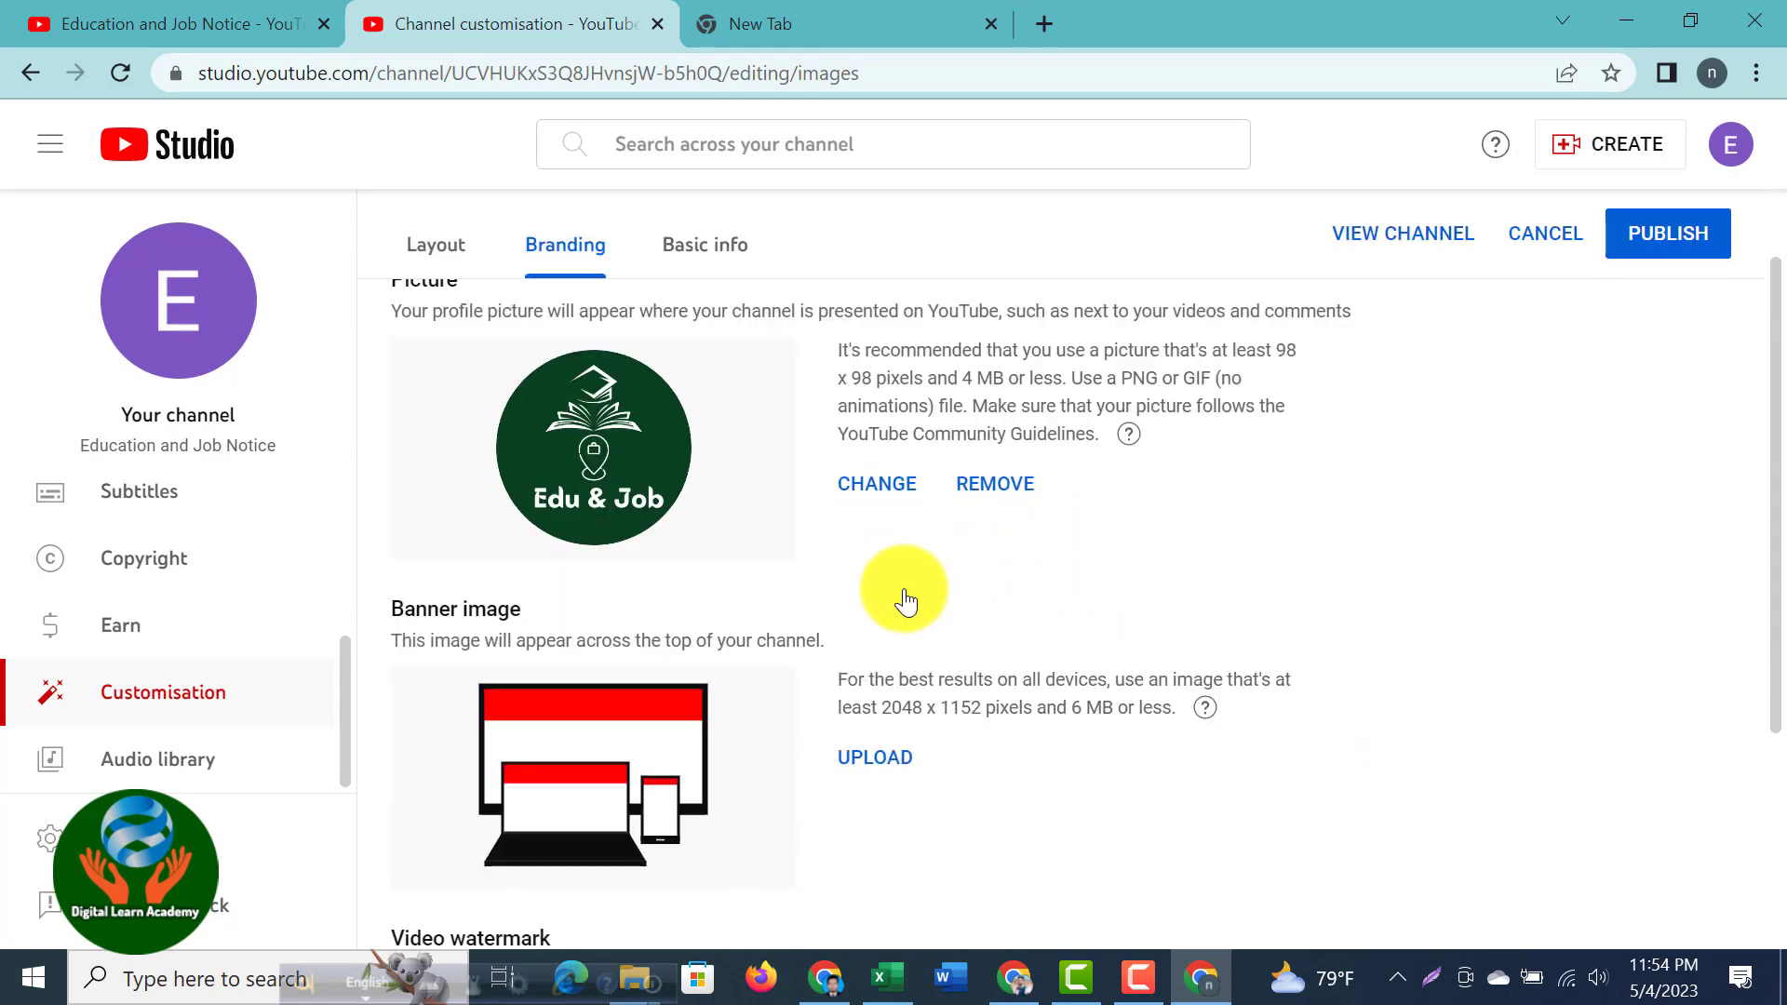
Upload the banner image file named "education and job notice, Educational Notice board, e..." from Downloads and accept its crop after checking the device-safe area.
click(877, 605)
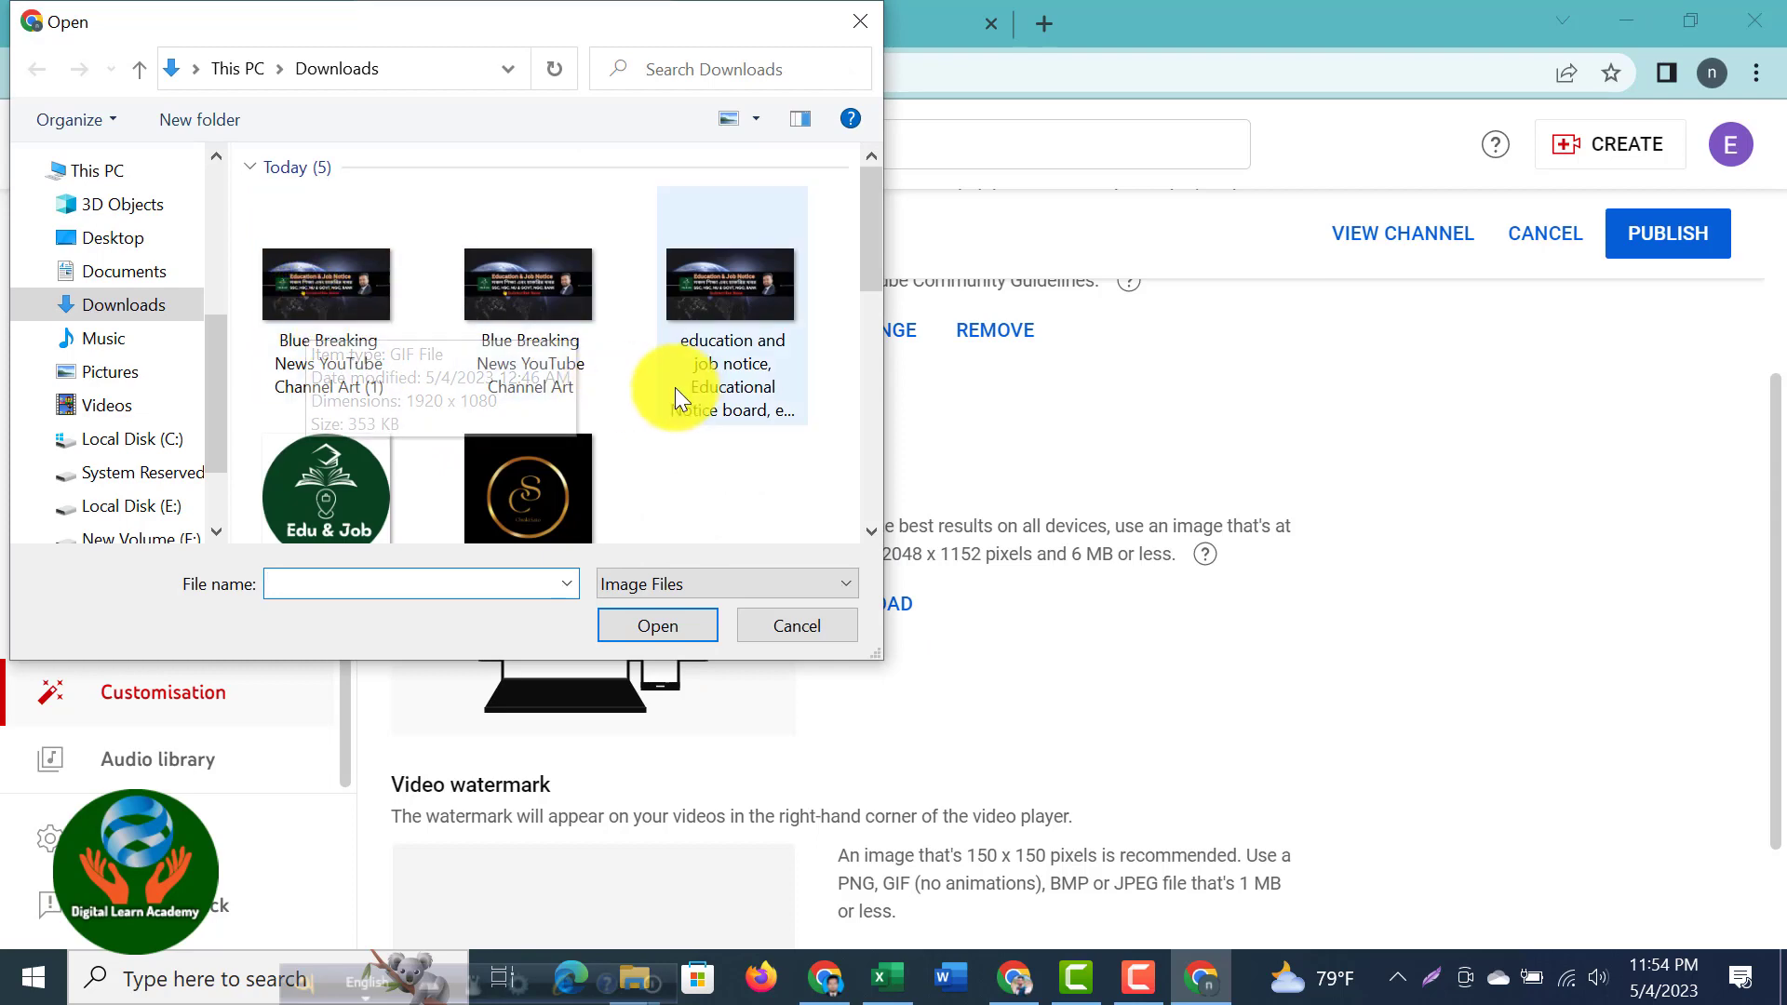
click(712, 309)
click(678, 626)
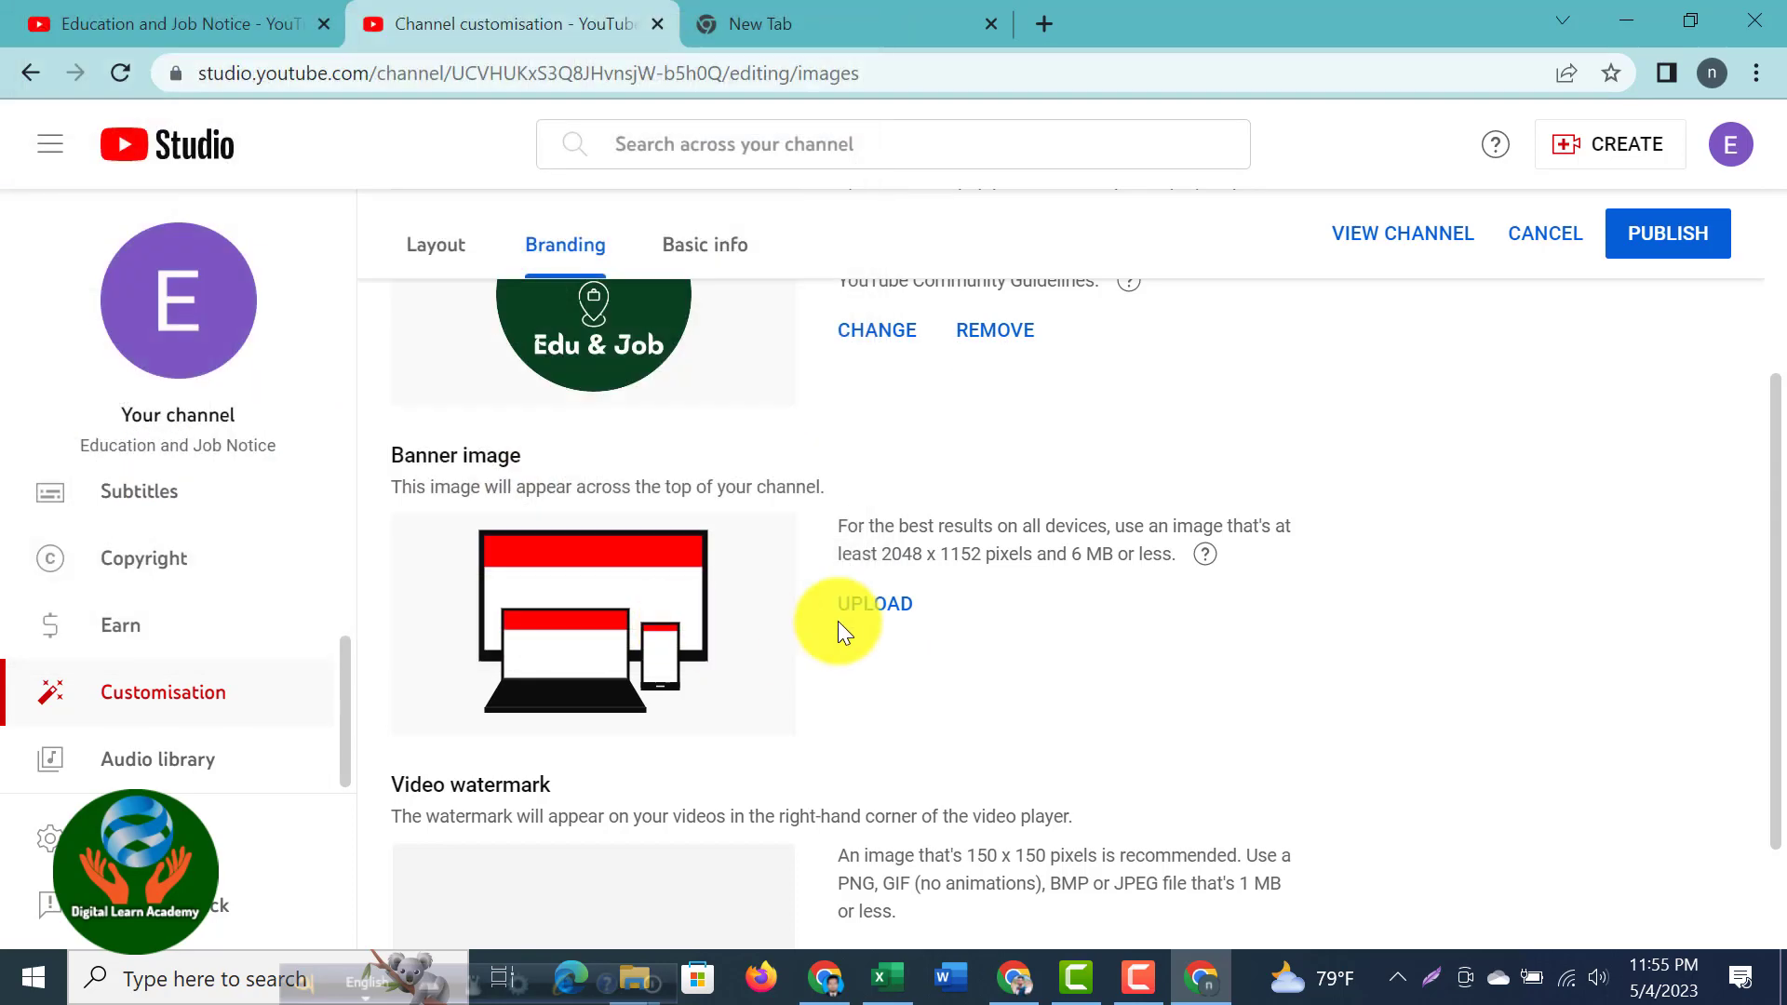
scroll(949, 483, up, 2)
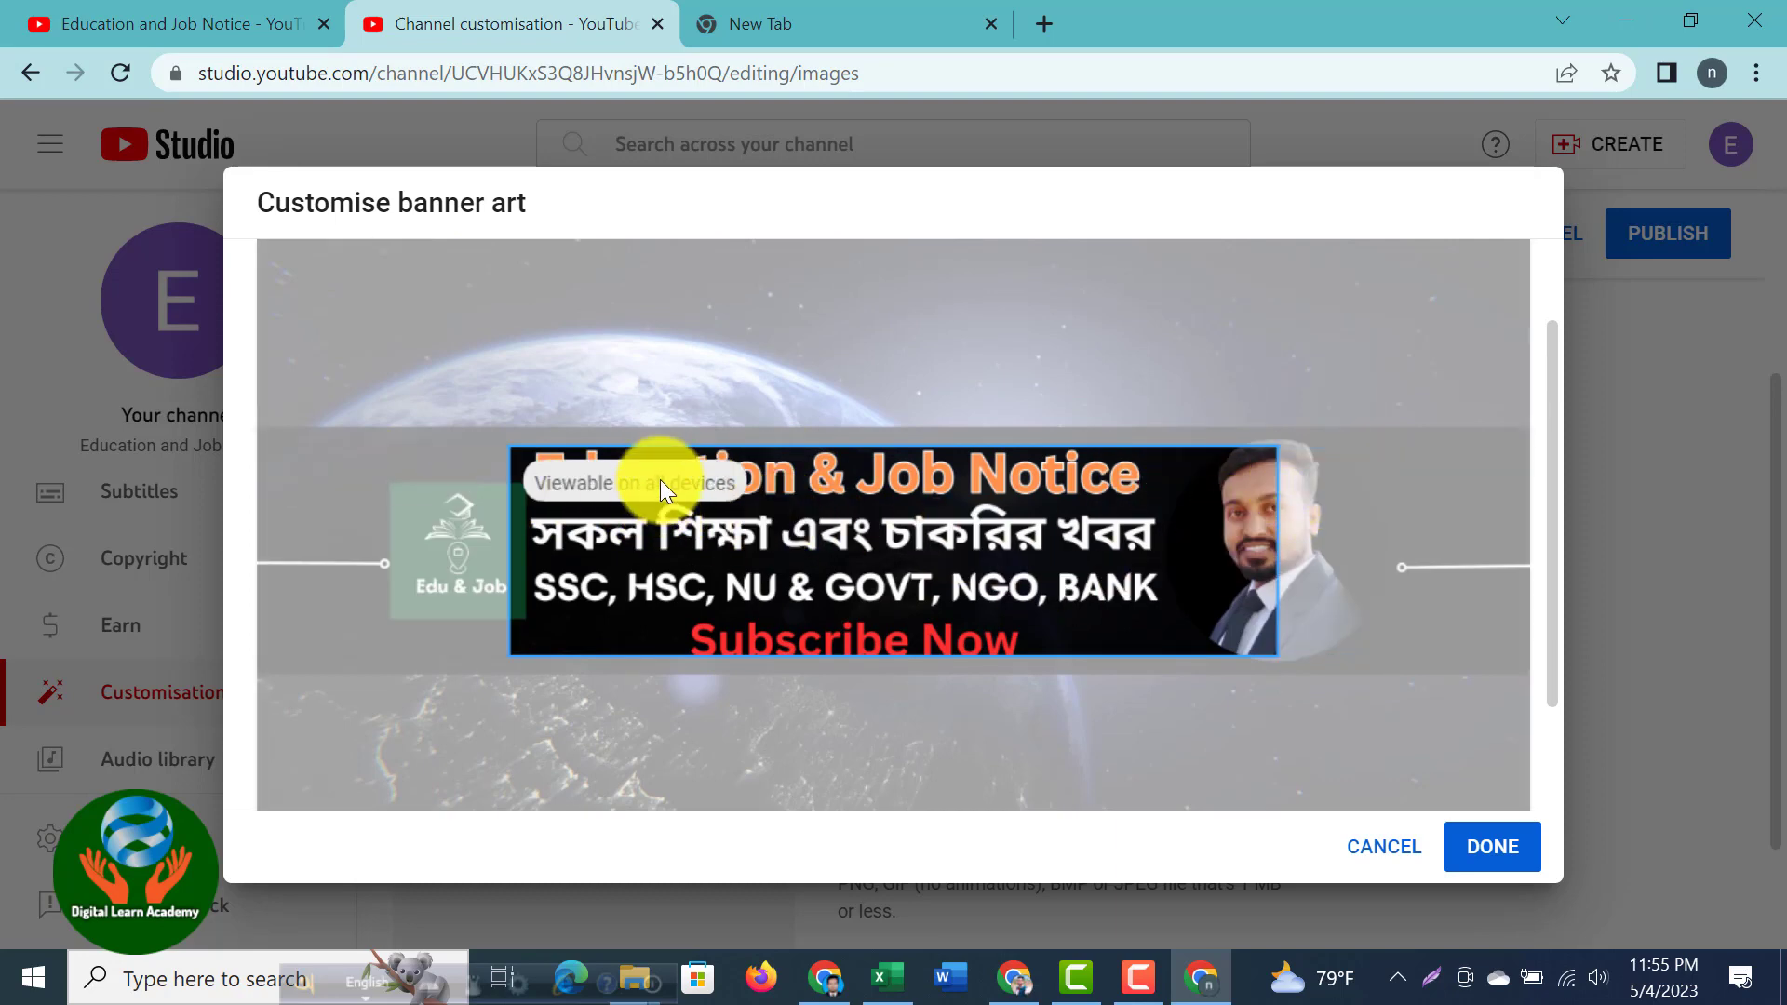
scroll(1023, 597, down, 2)
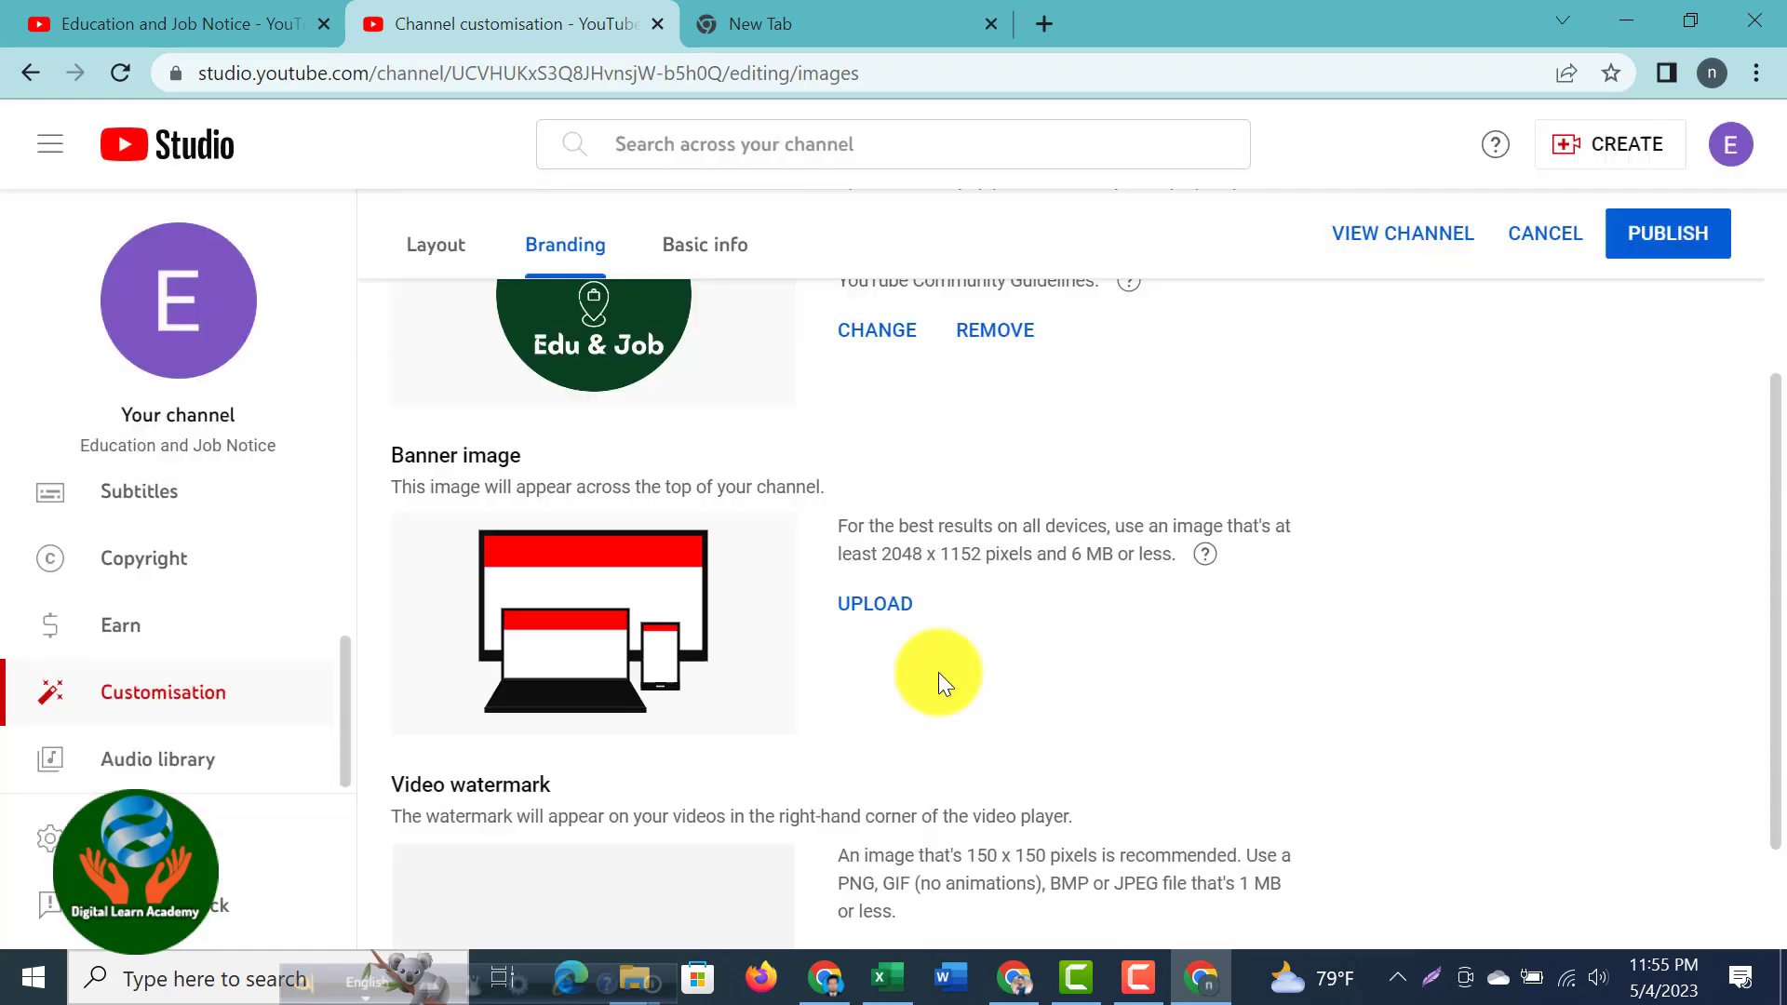
scroll(522, 691, down, 2)
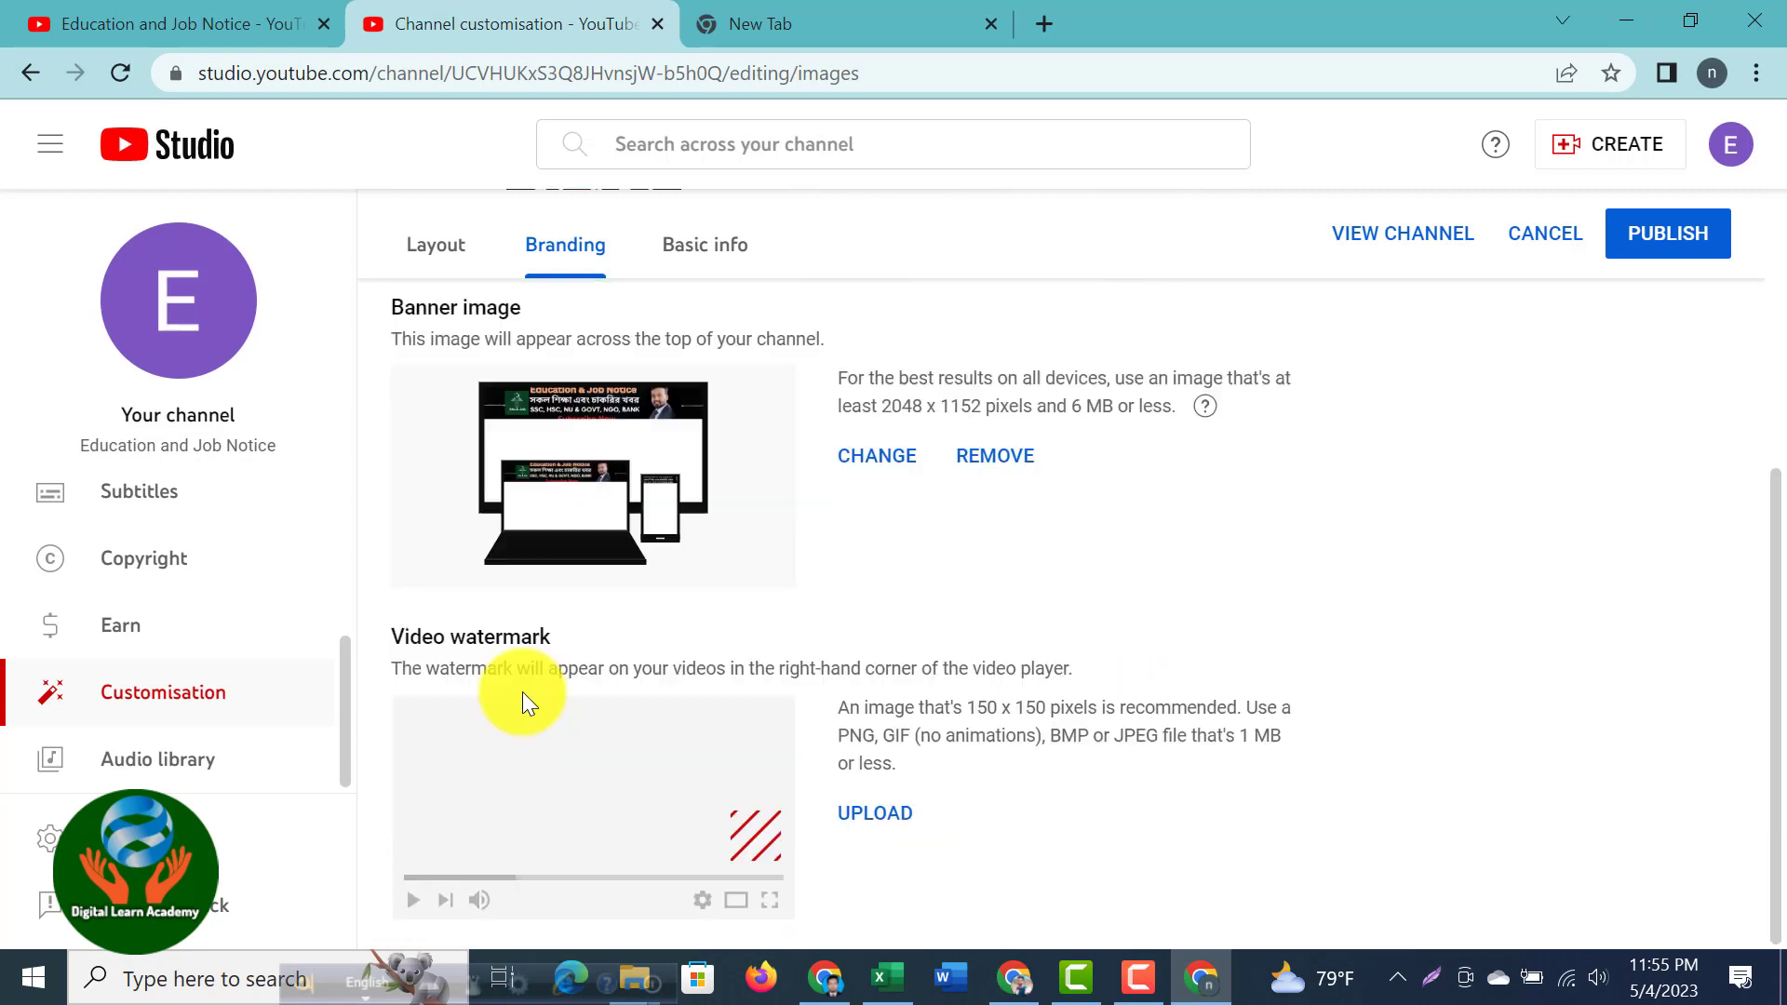
drag(400, 646, 547, 639)
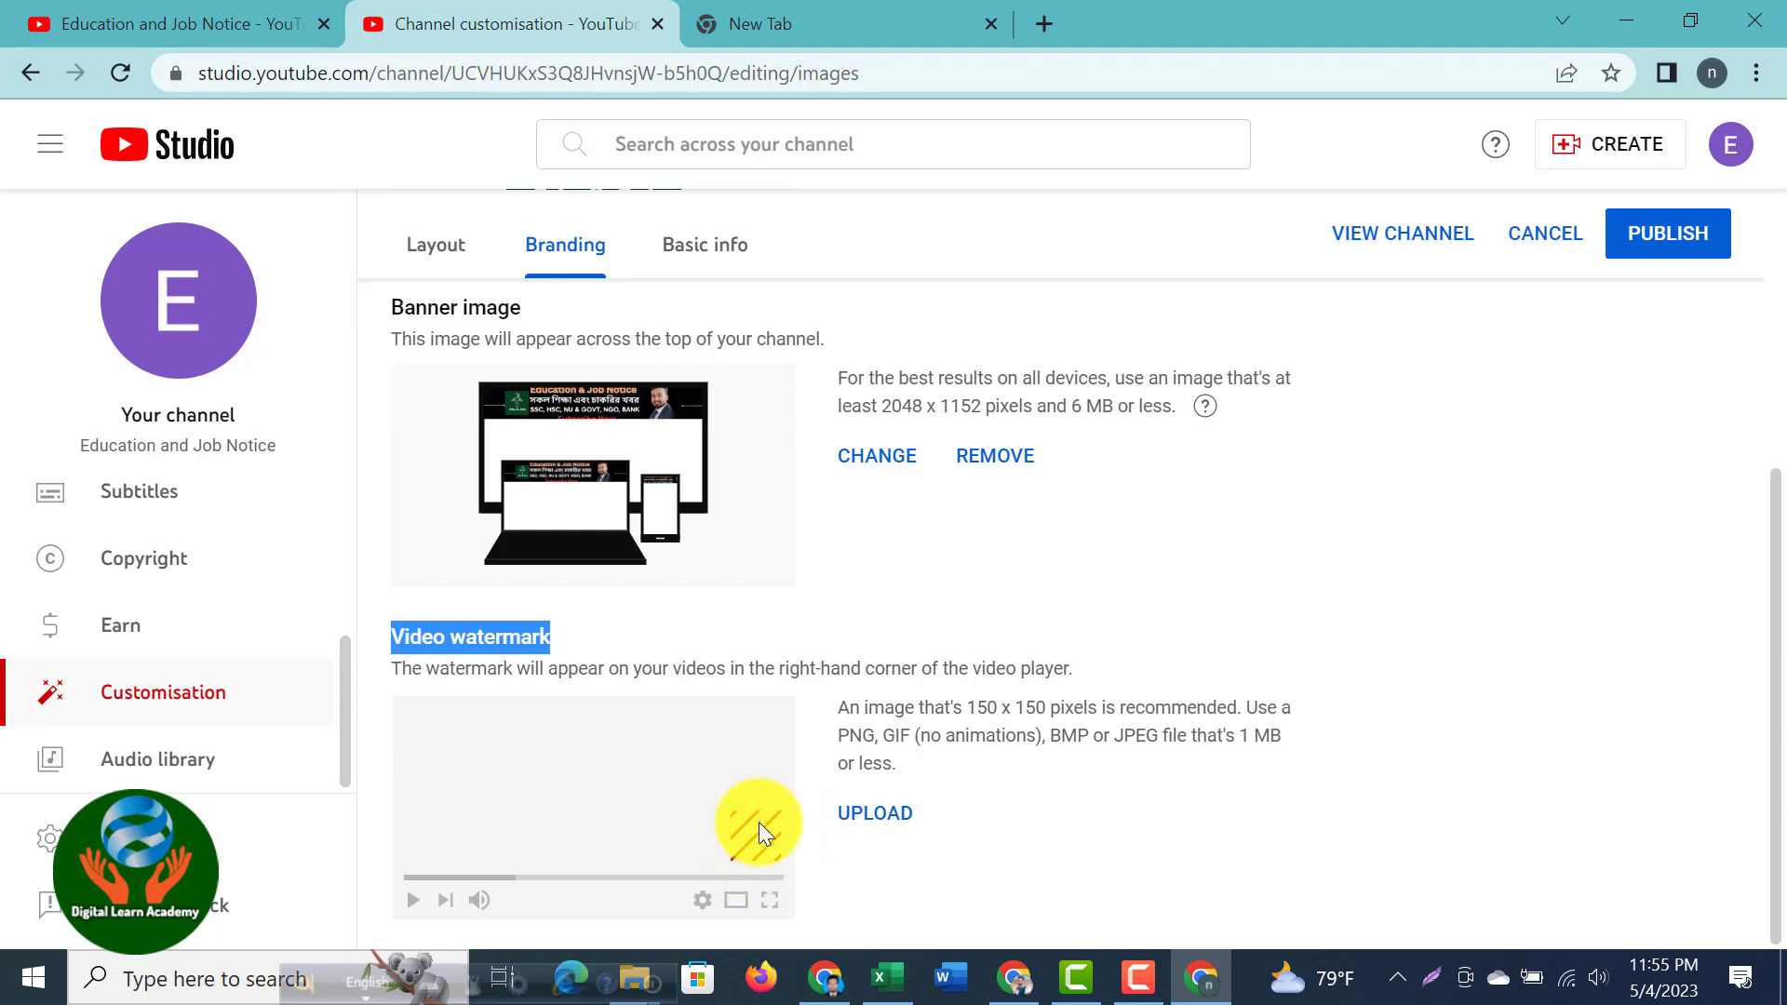
click(849, 817)
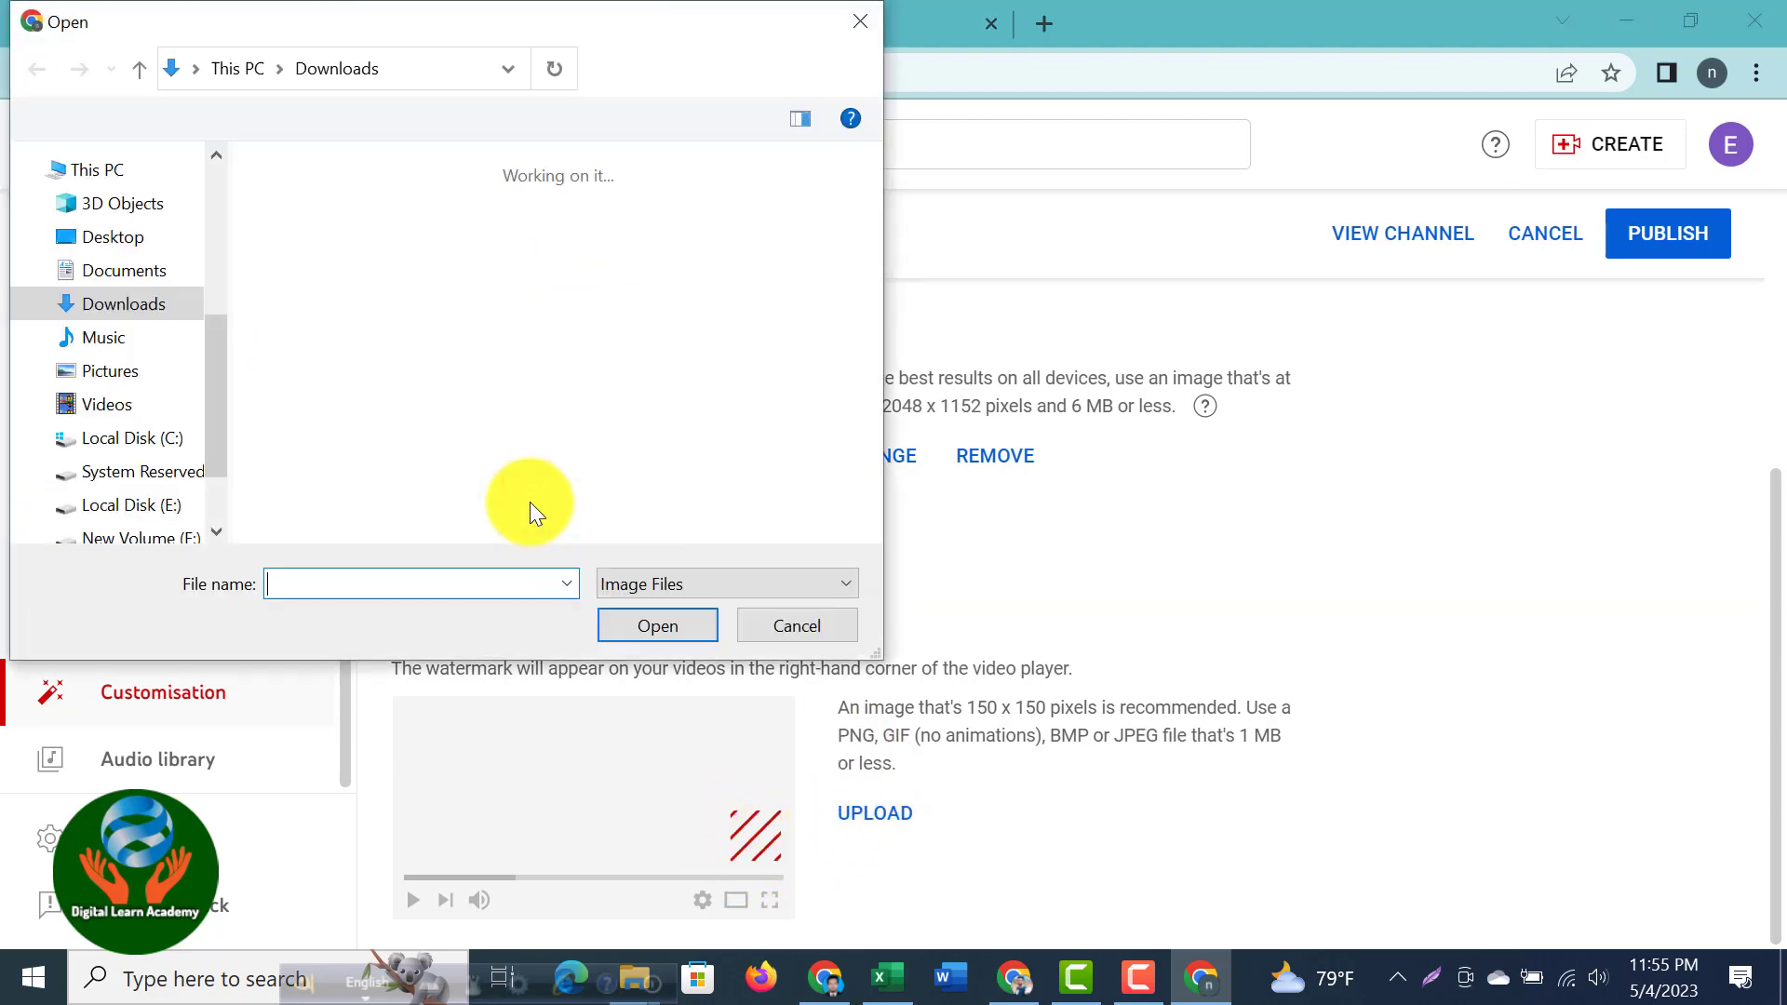
scroll(365, 495, down, 2)
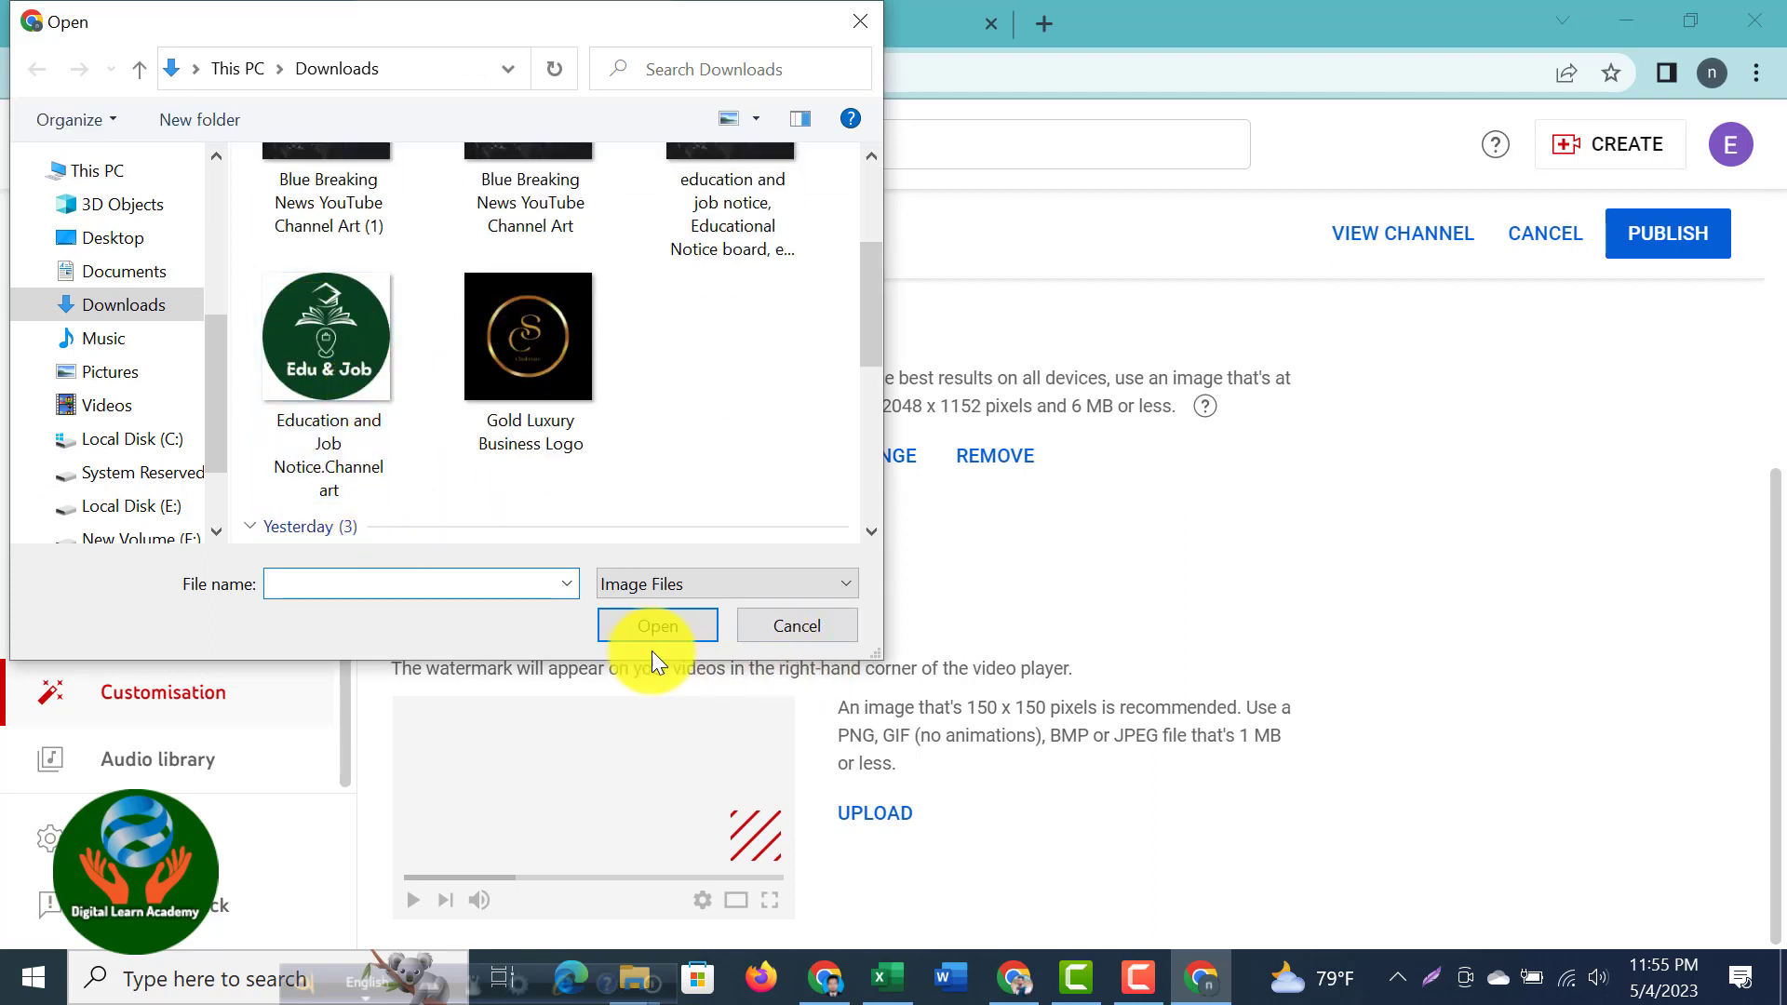
click(396, 465)
click(652, 626)
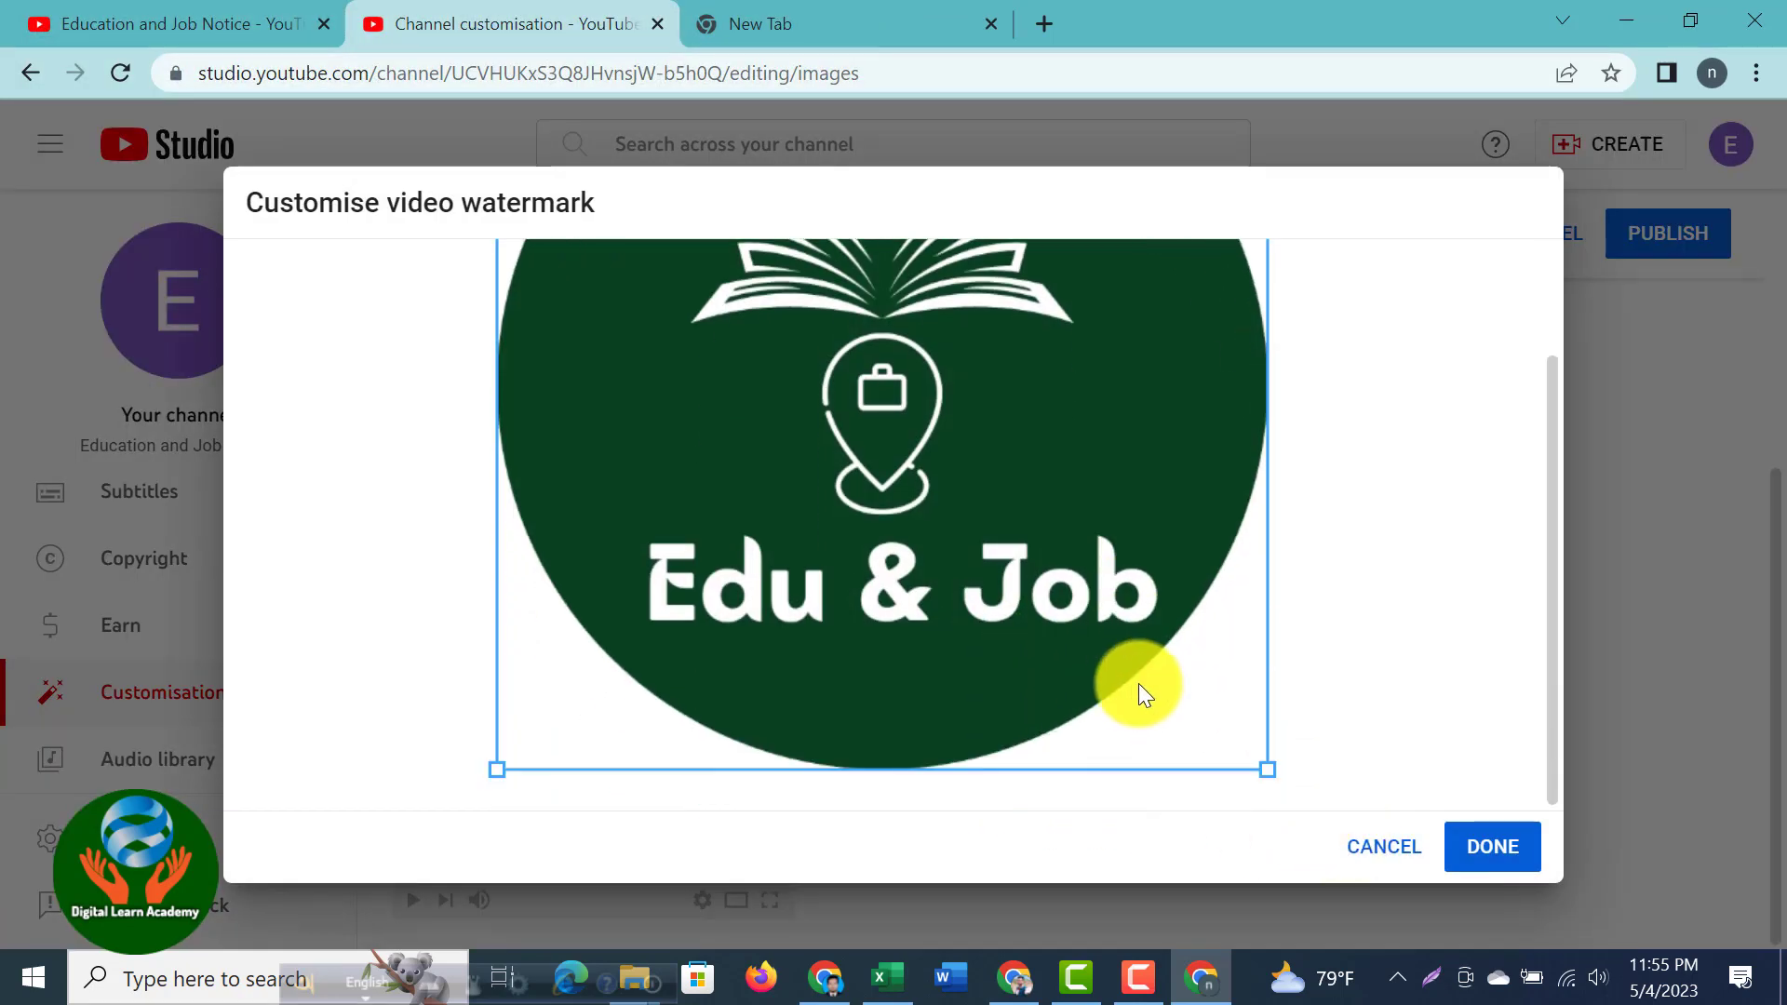
click(1382, 846)
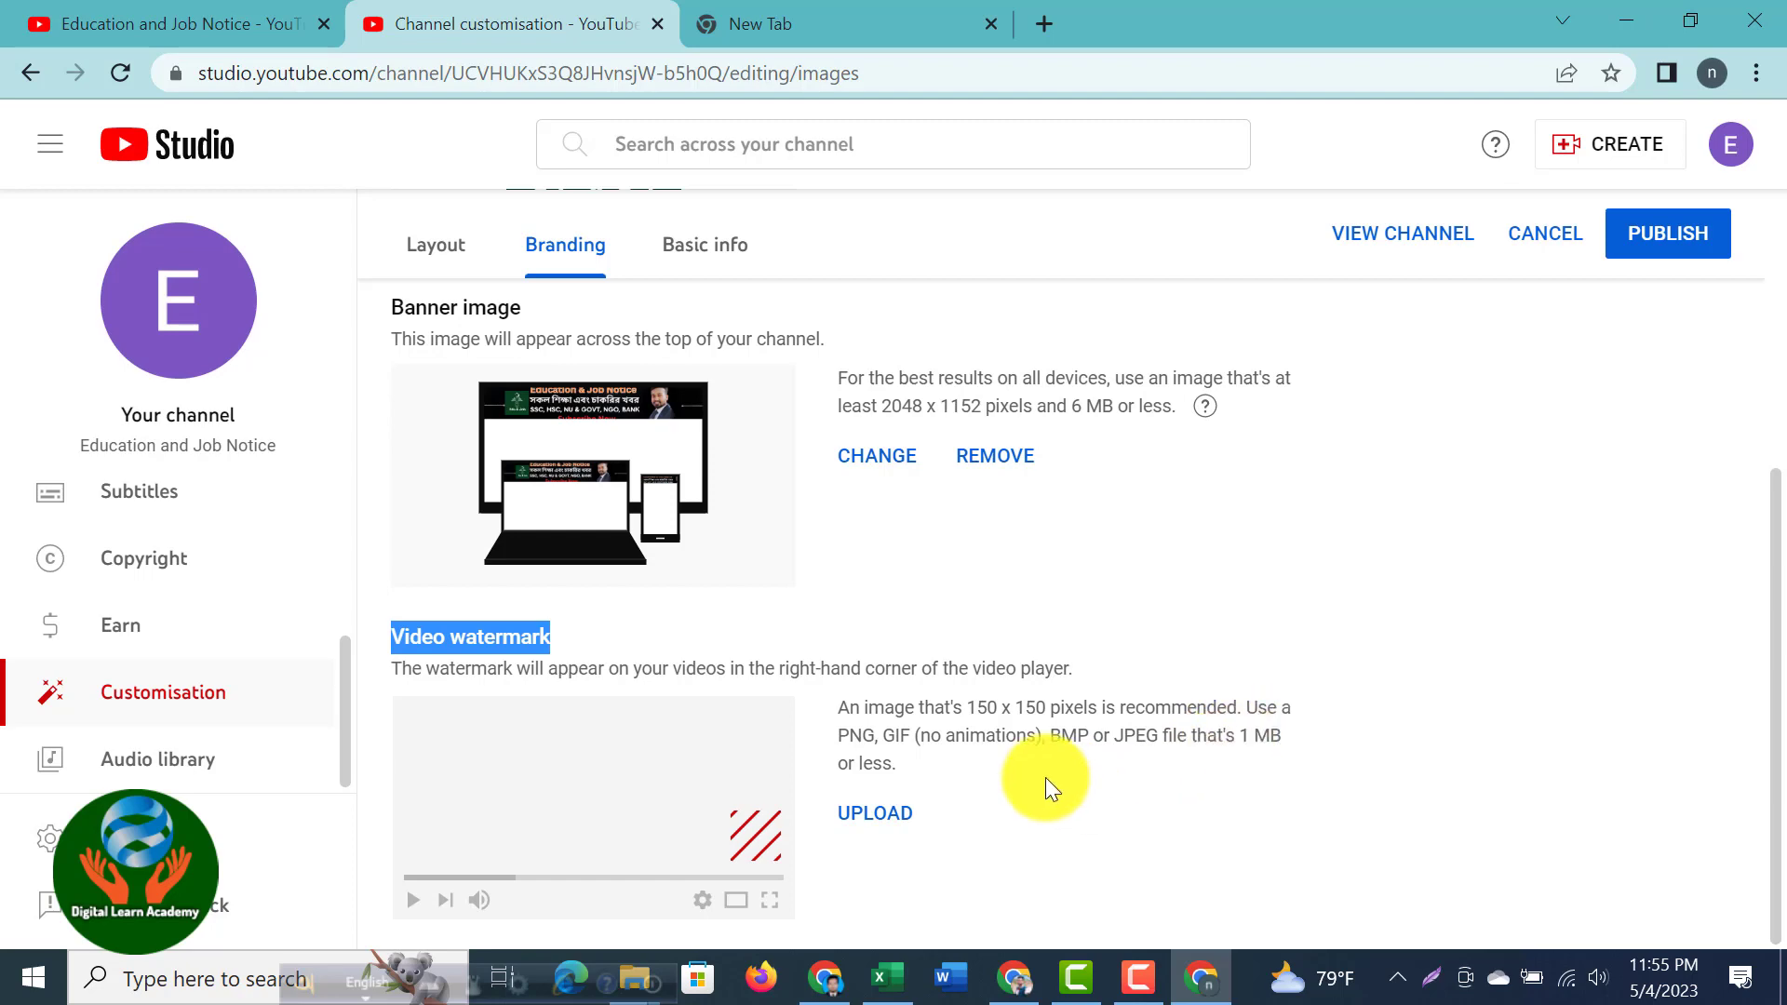
Upload "Education and Job Notice.Channel art" from Downloads as the video watermark and accept its crop.
click(868, 813)
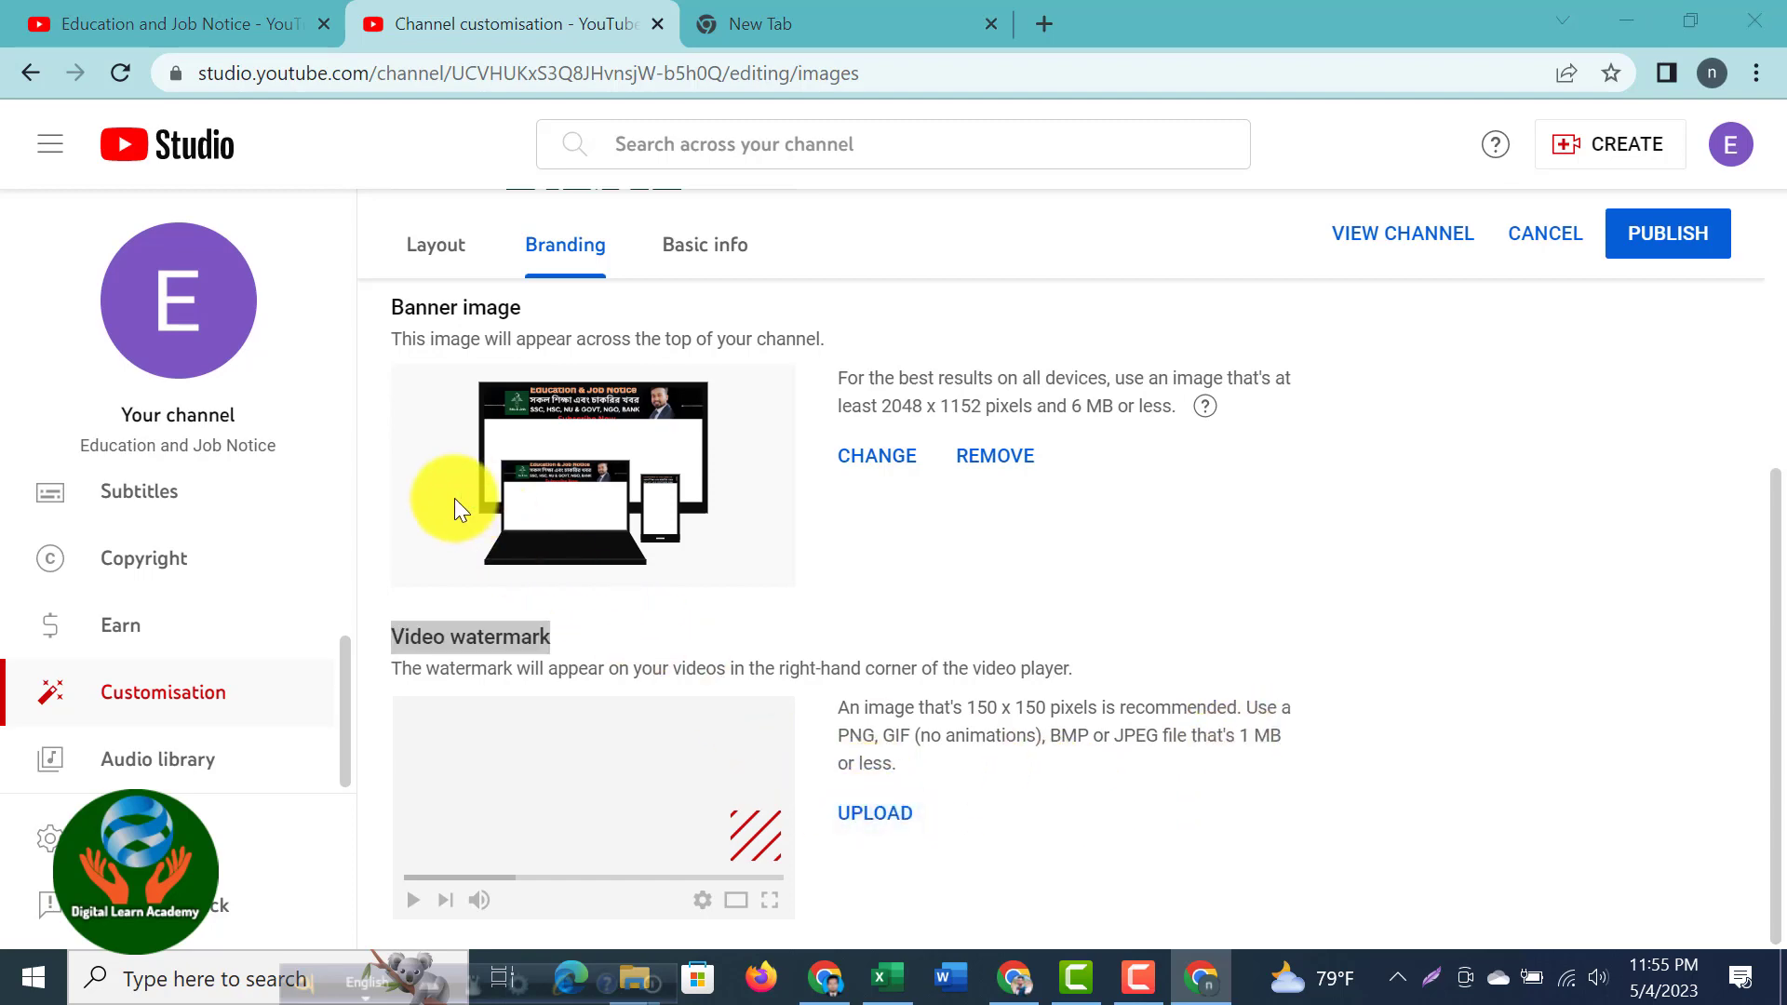
scroll(333, 428, down, 2)
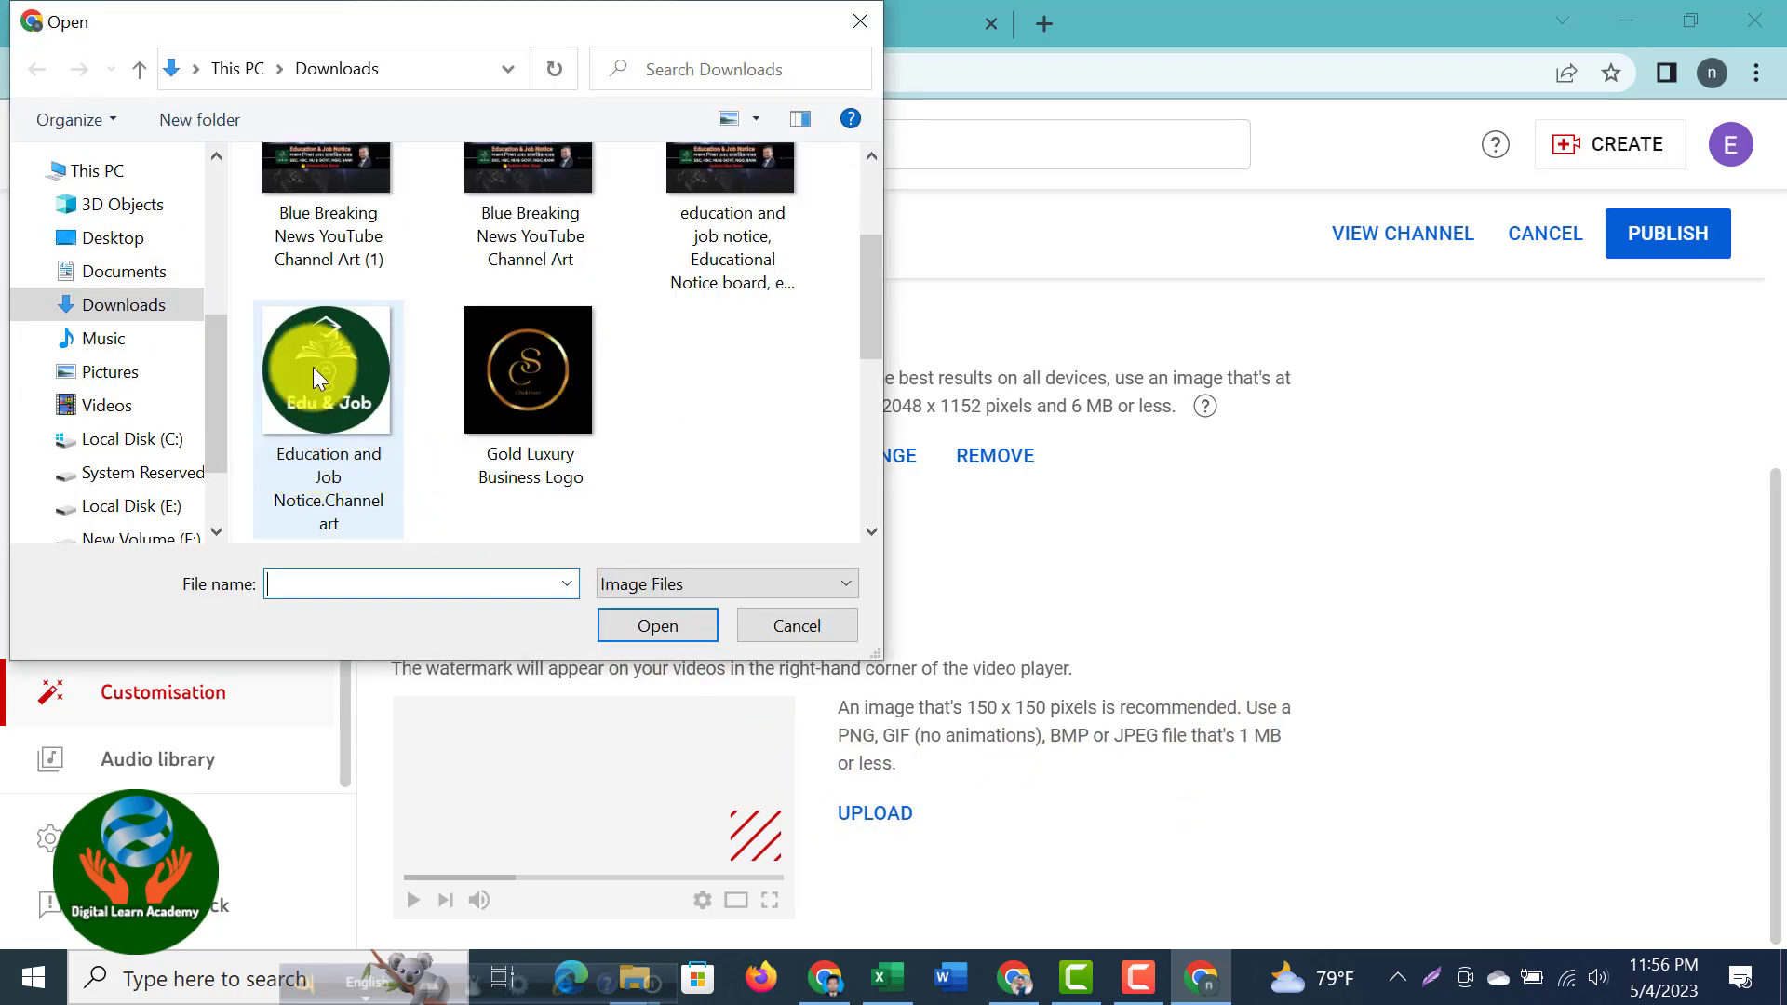
click(312, 367)
click(646, 620)
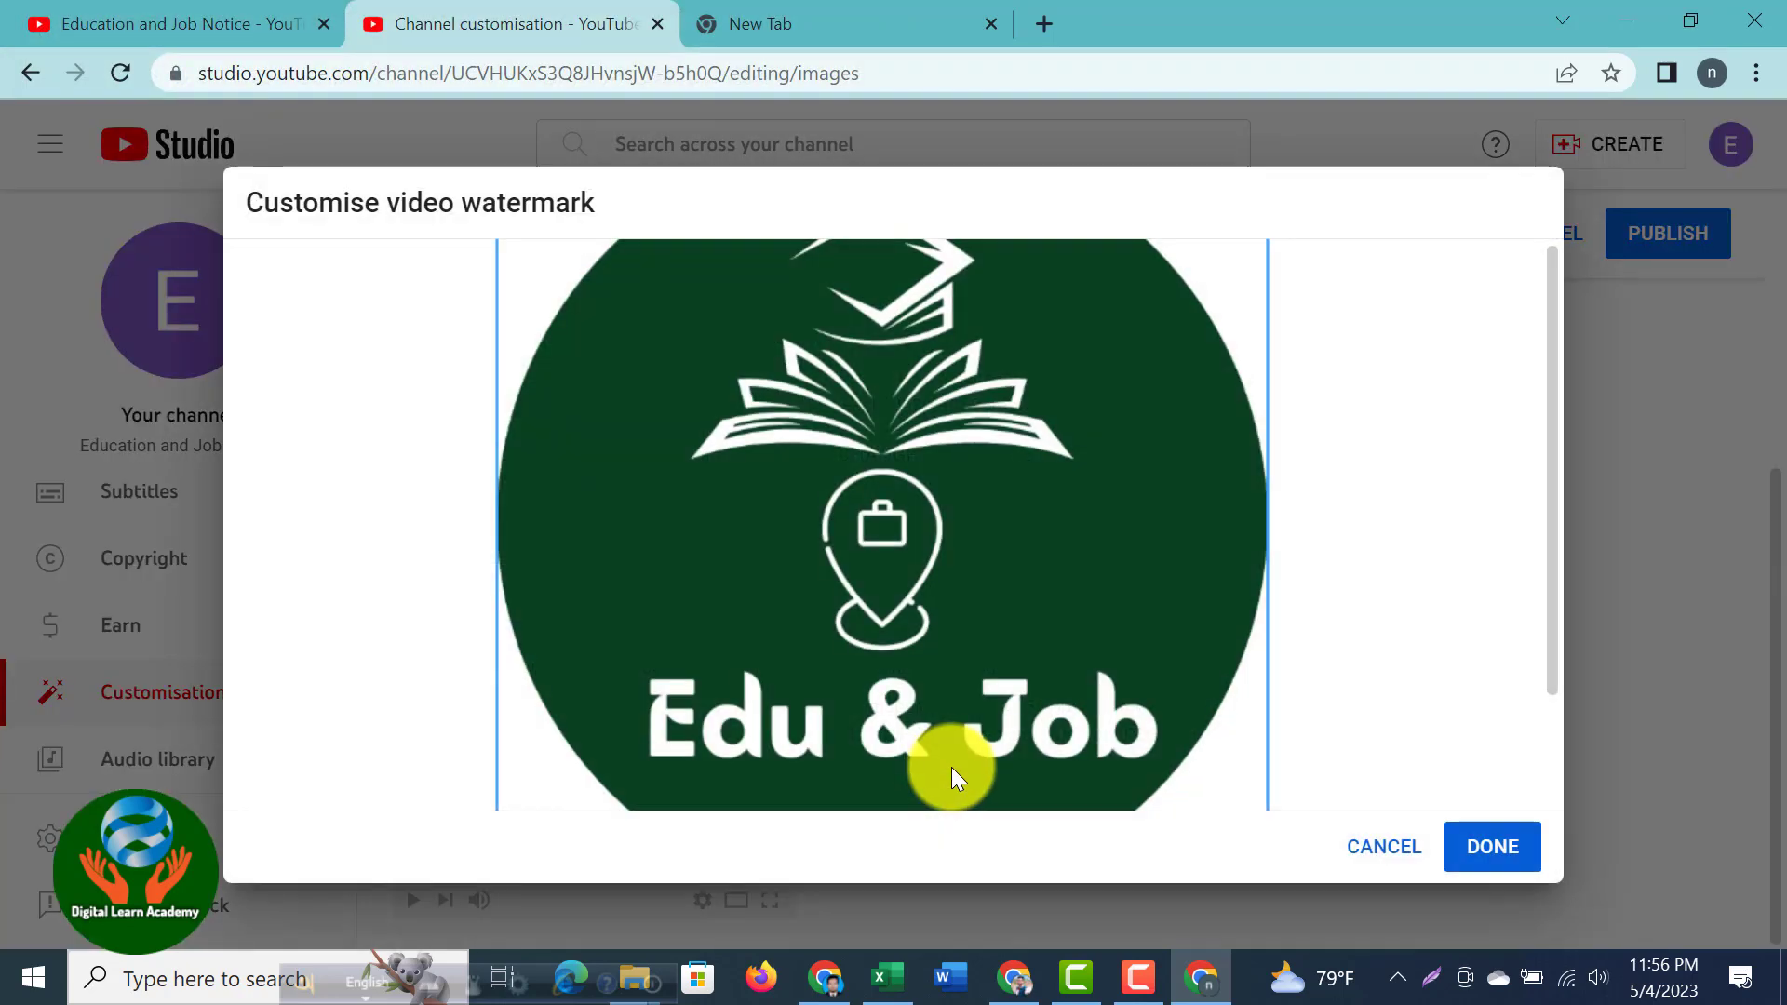
scroll(951, 769, down, 2)
click(1371, 858)
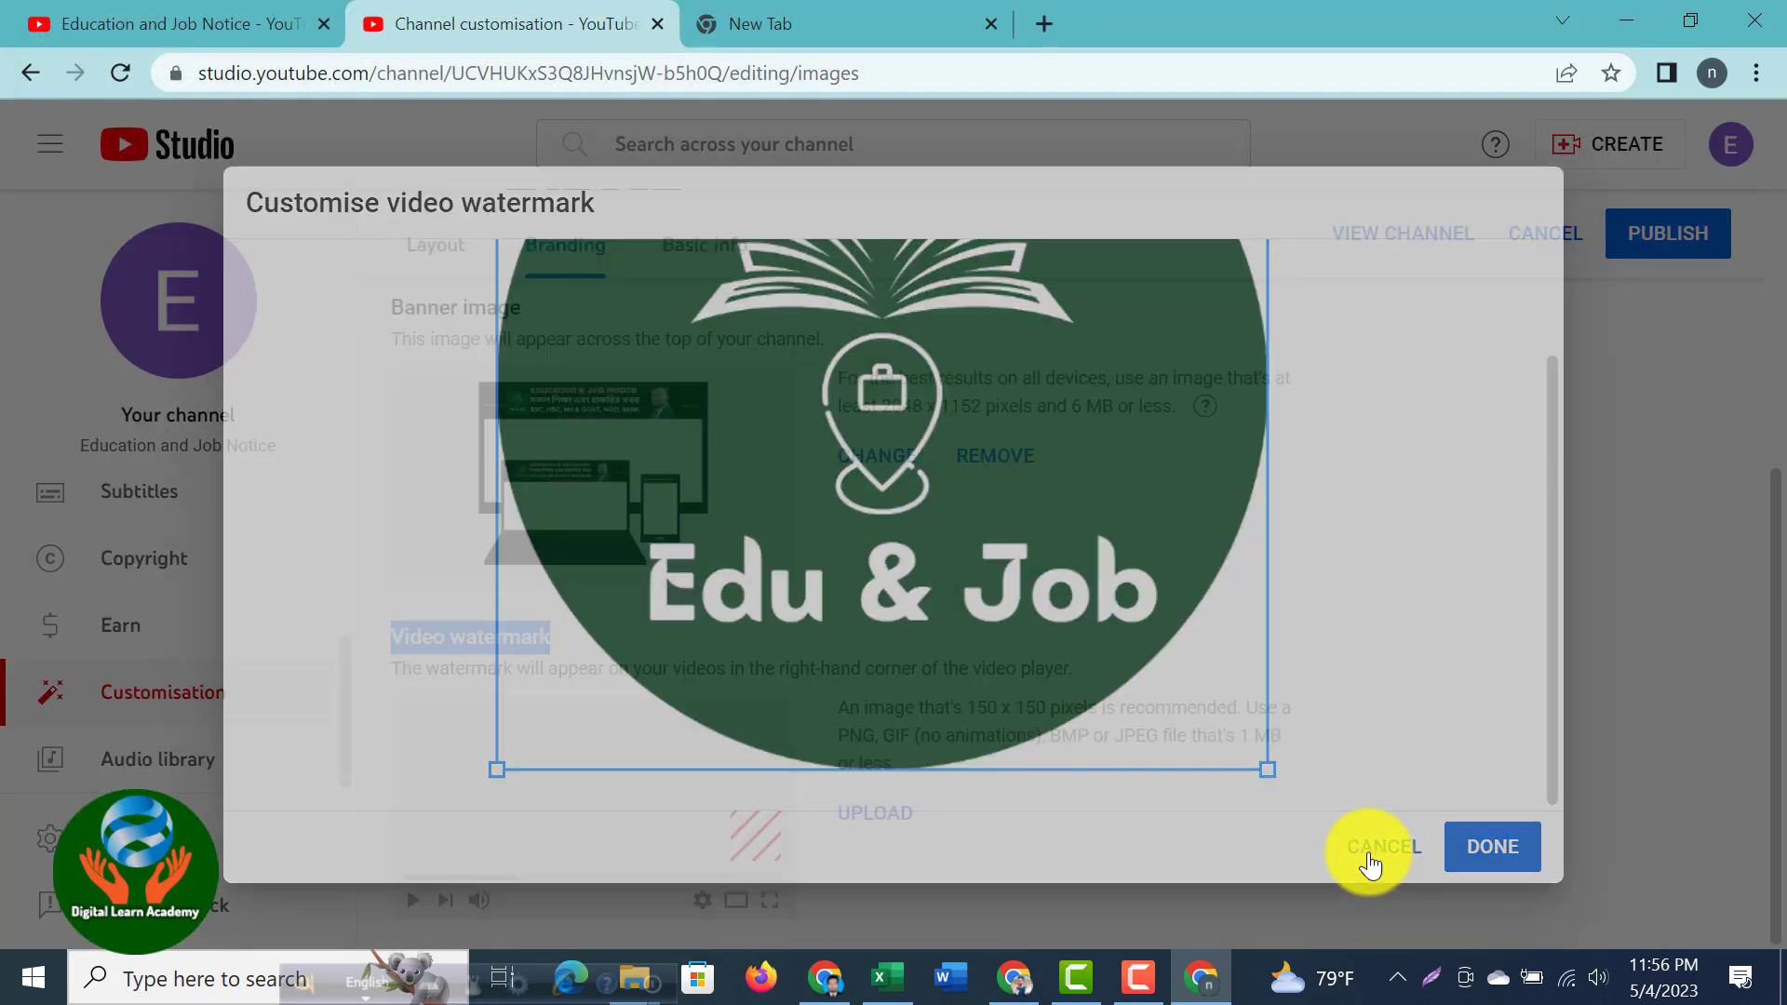
Publish the channel's new profile picture, banner and video watermark.
scroll(1286, 494, up, 1)
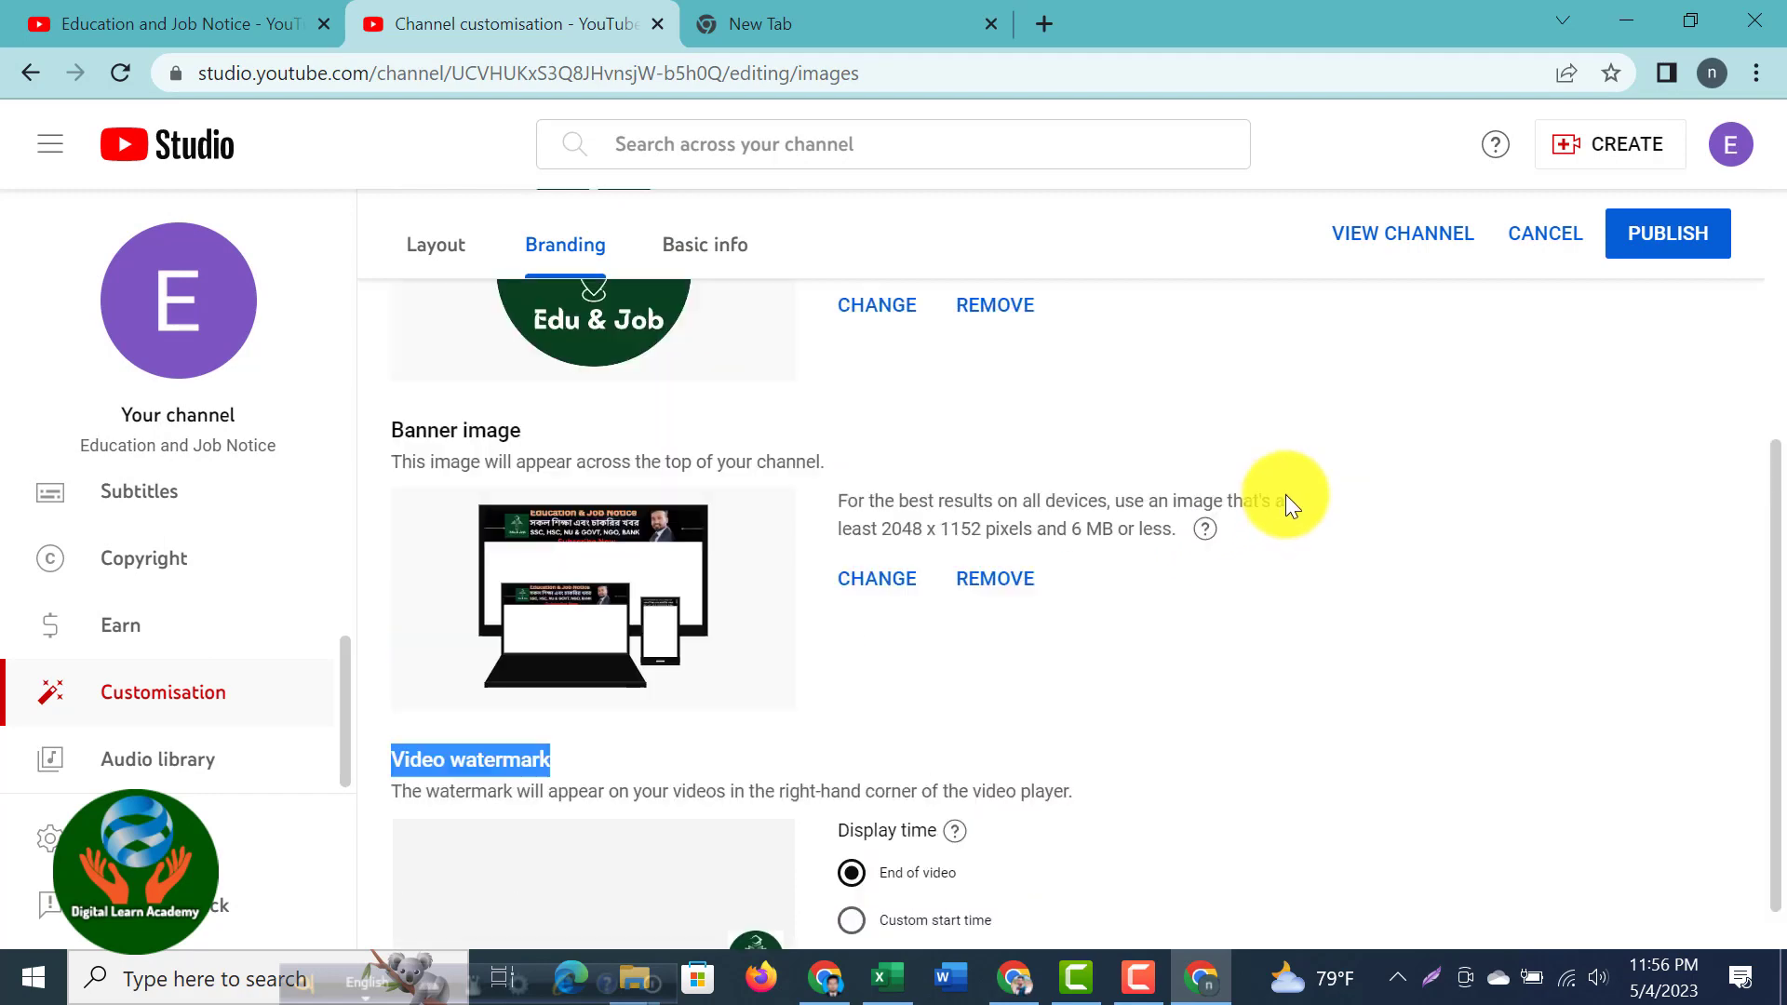
scroll(1287, 495, up, 3)
click(1625, 307)
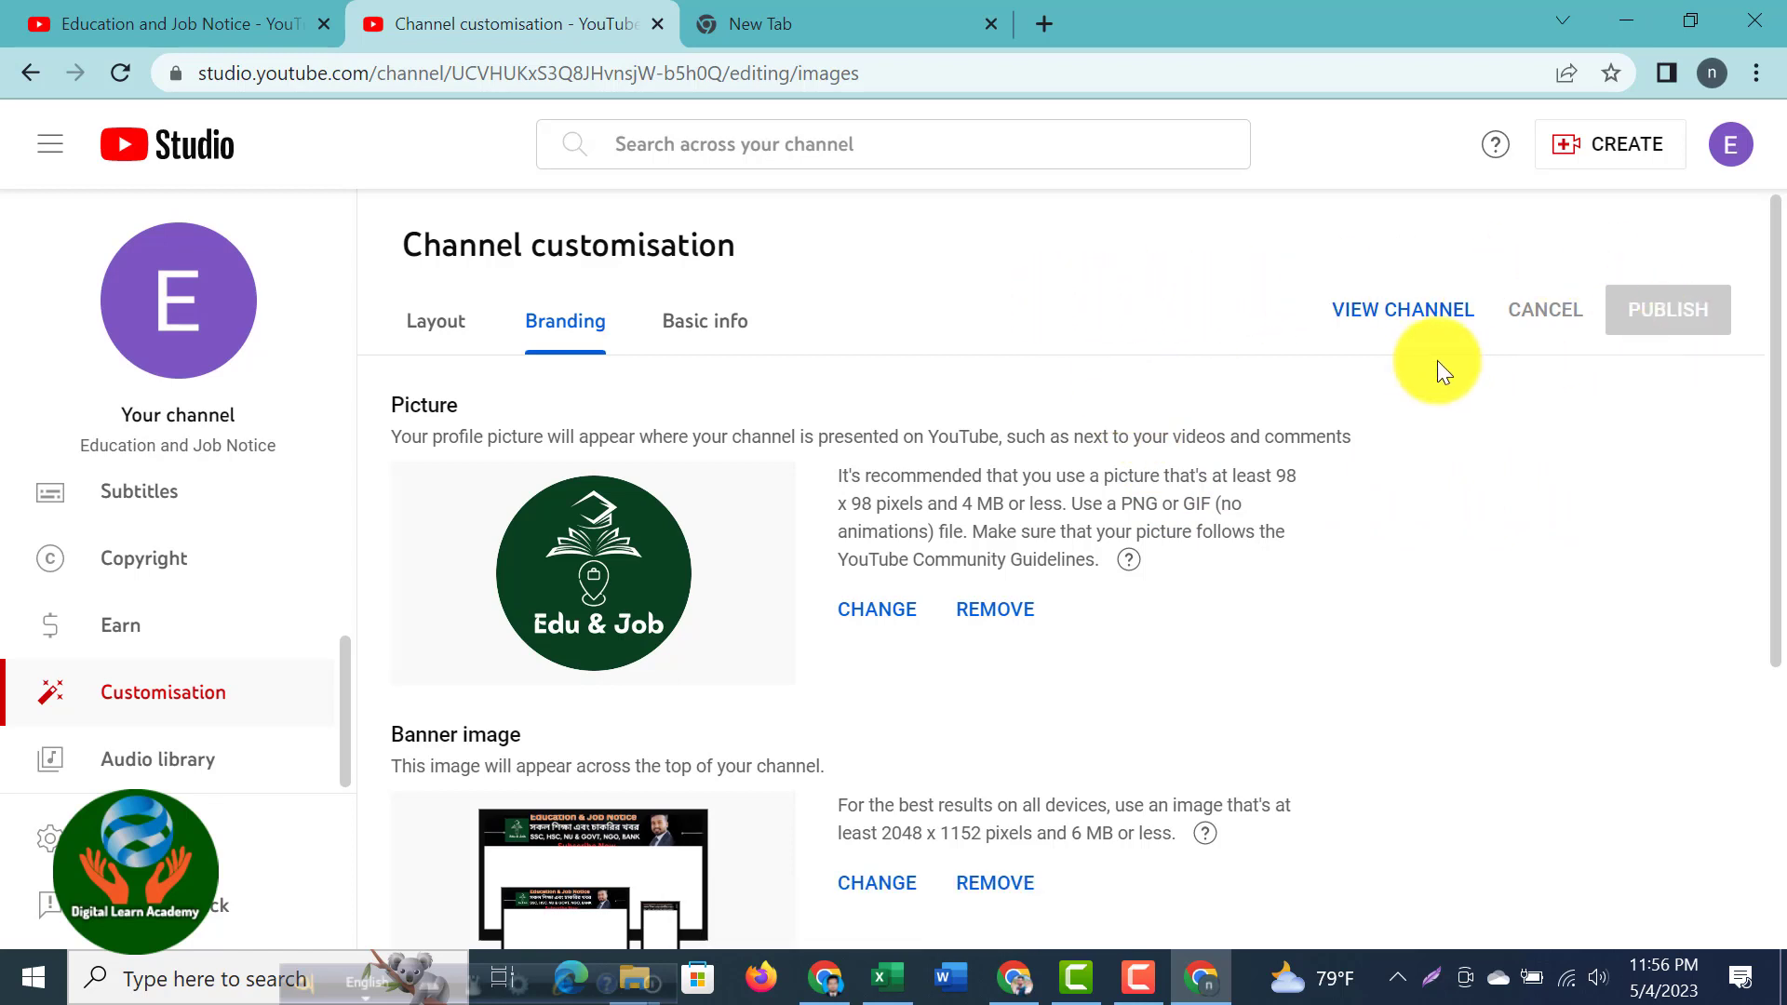
View the public channel page to check the new branding on its home page and look at its featured channels.
click(1379, 316)
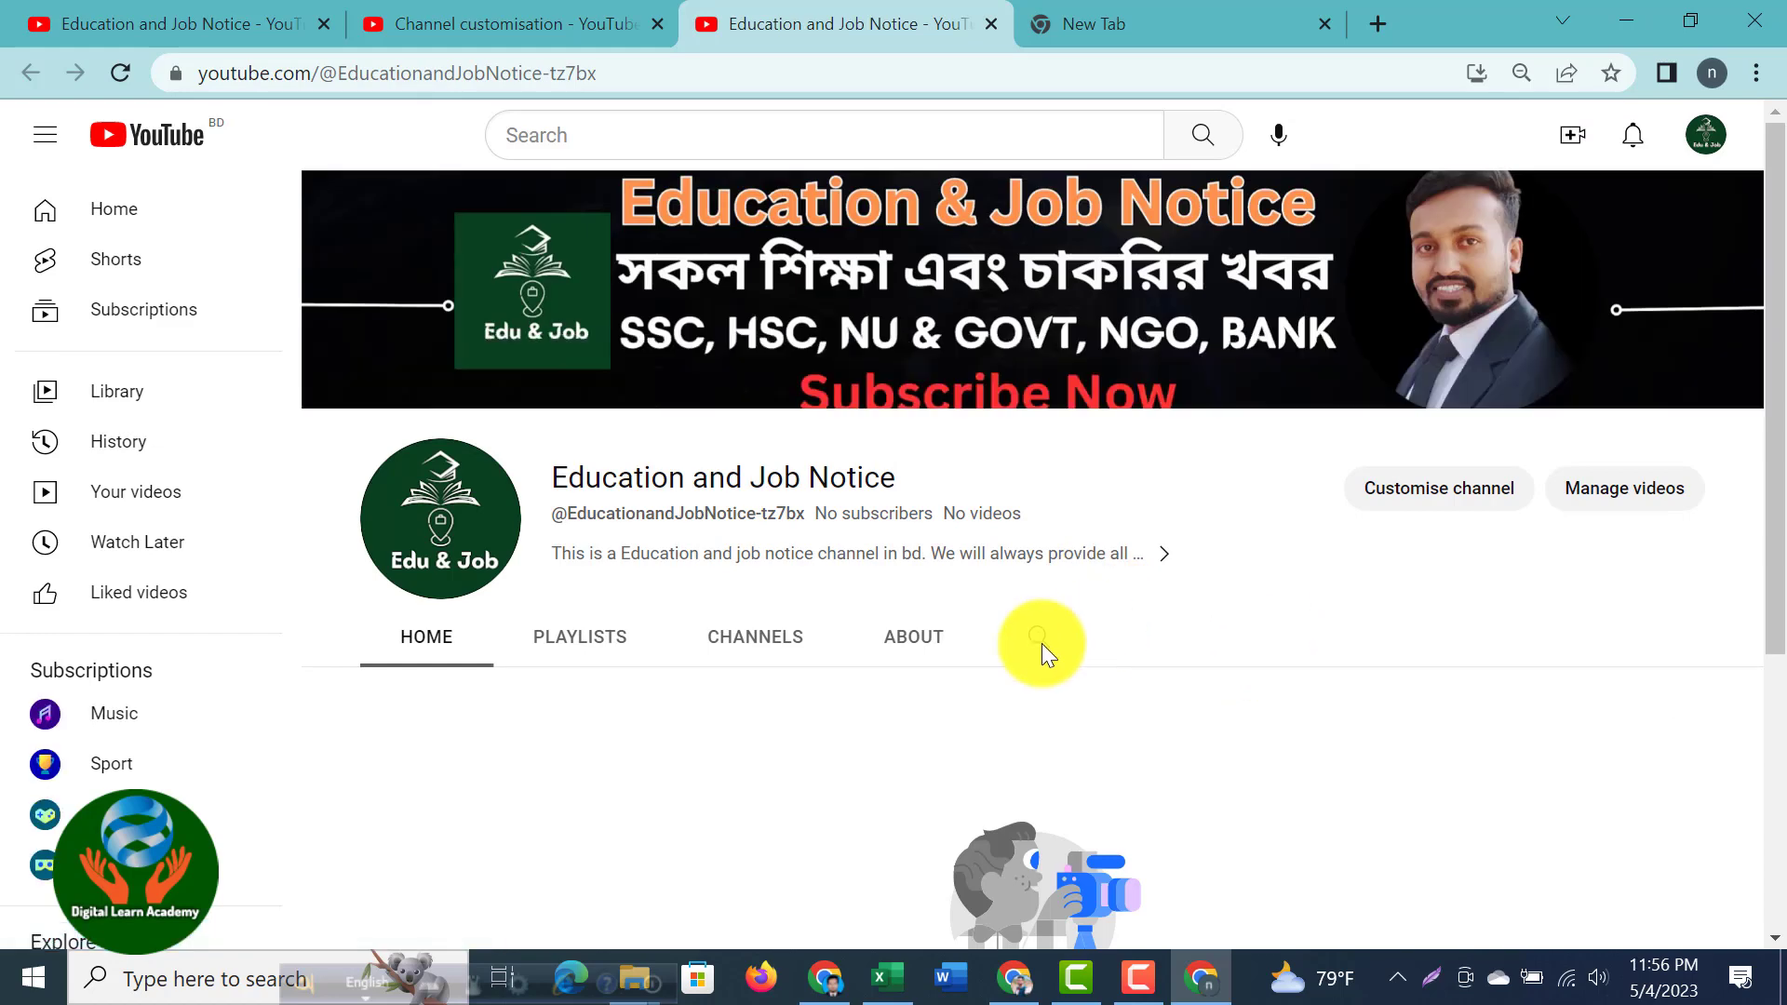
scroll(798, 630, down, 3)
scroll(698, 558, up, 2)
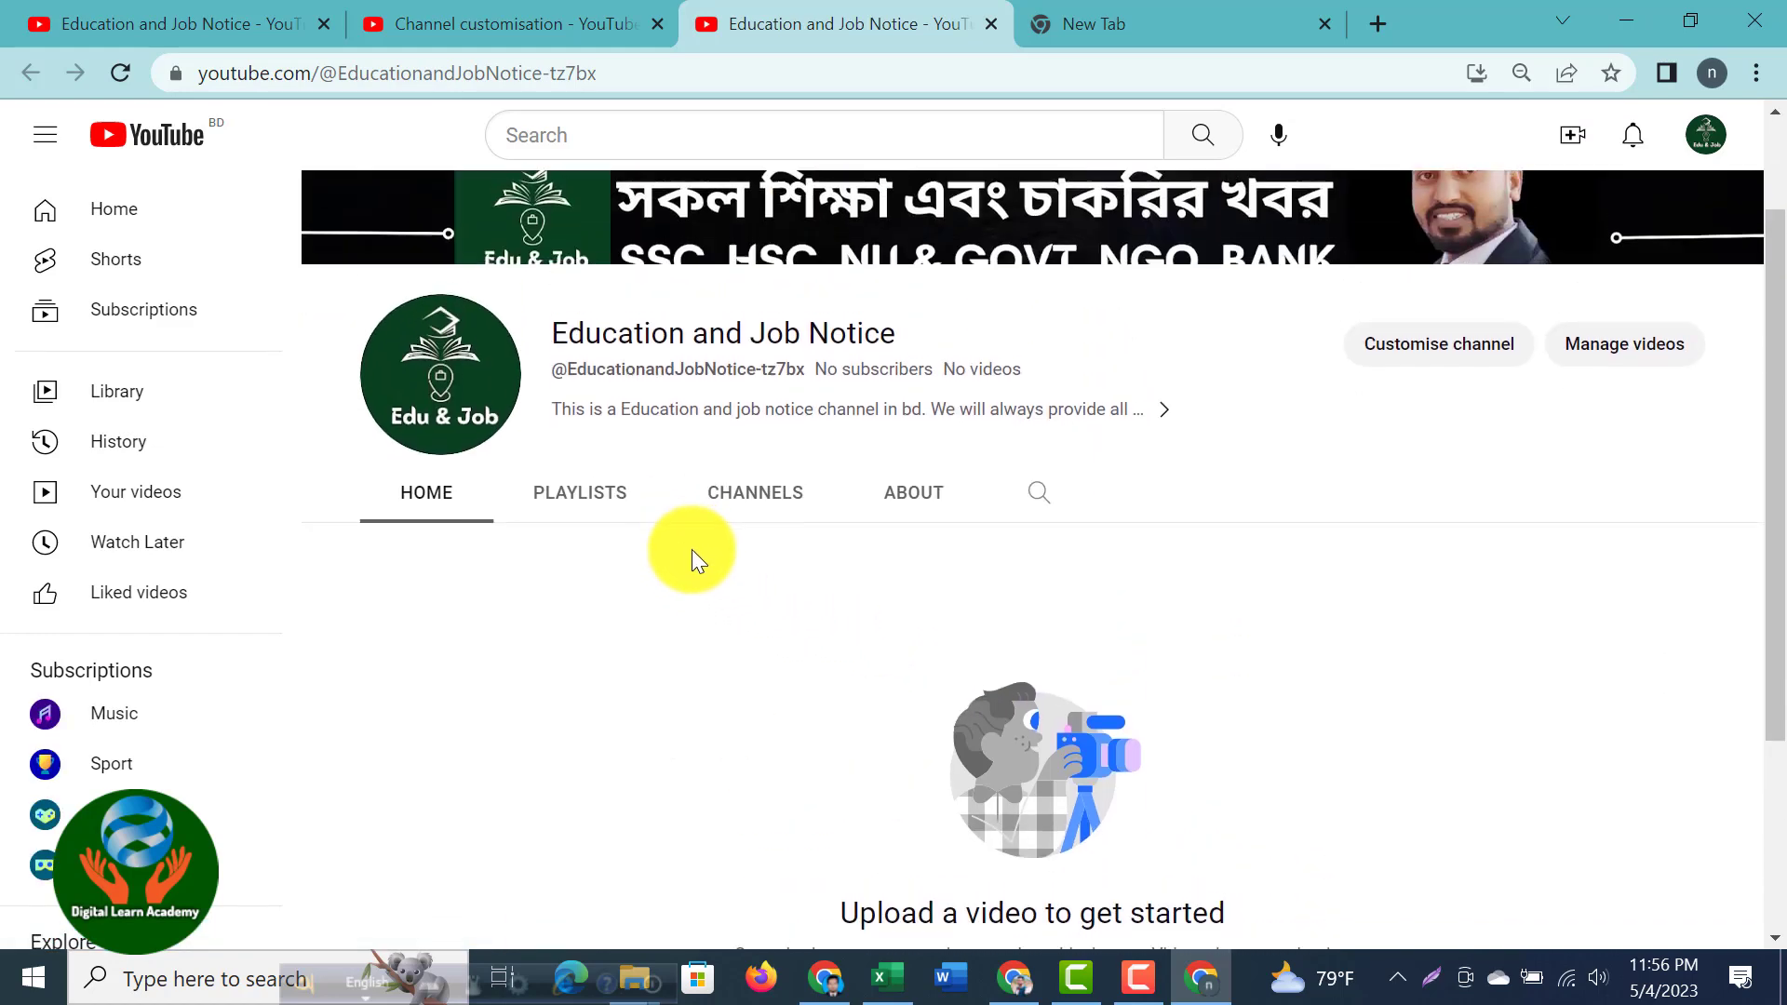
click(756, 499)
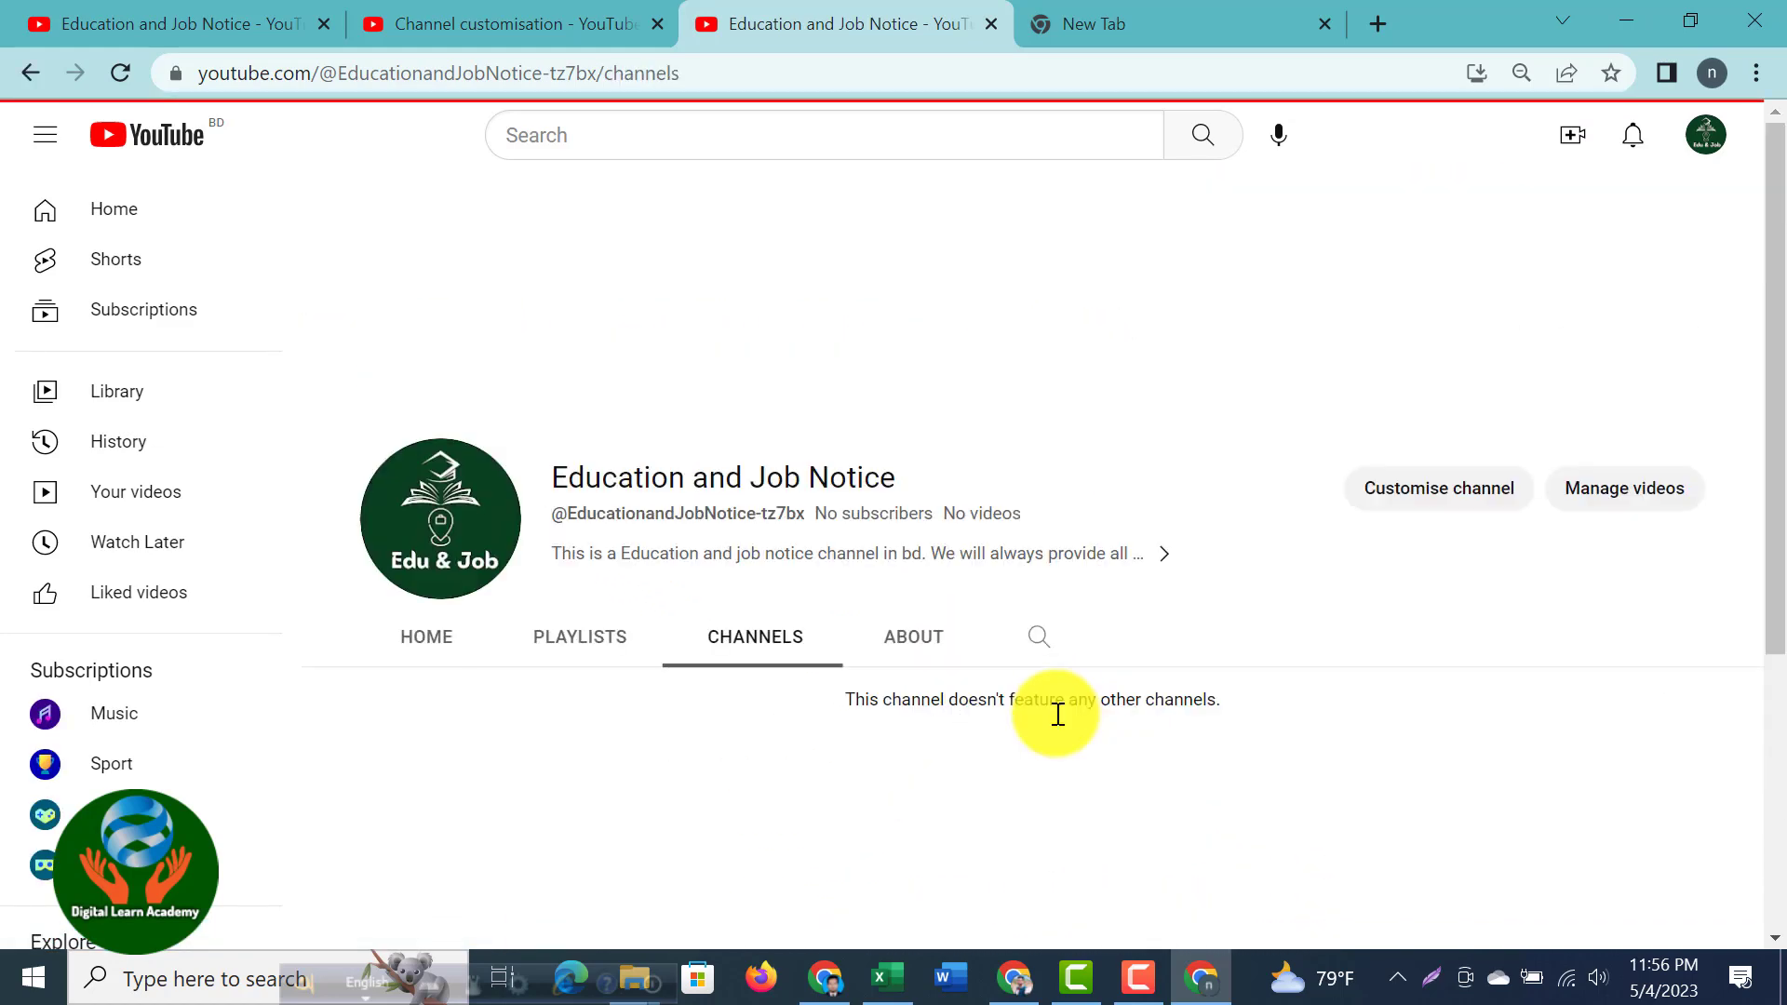
scroll(901, 661, down, 3)
Review the channel's About details, including the full description, and reveal the business enquiries email address.
click(914, 363)
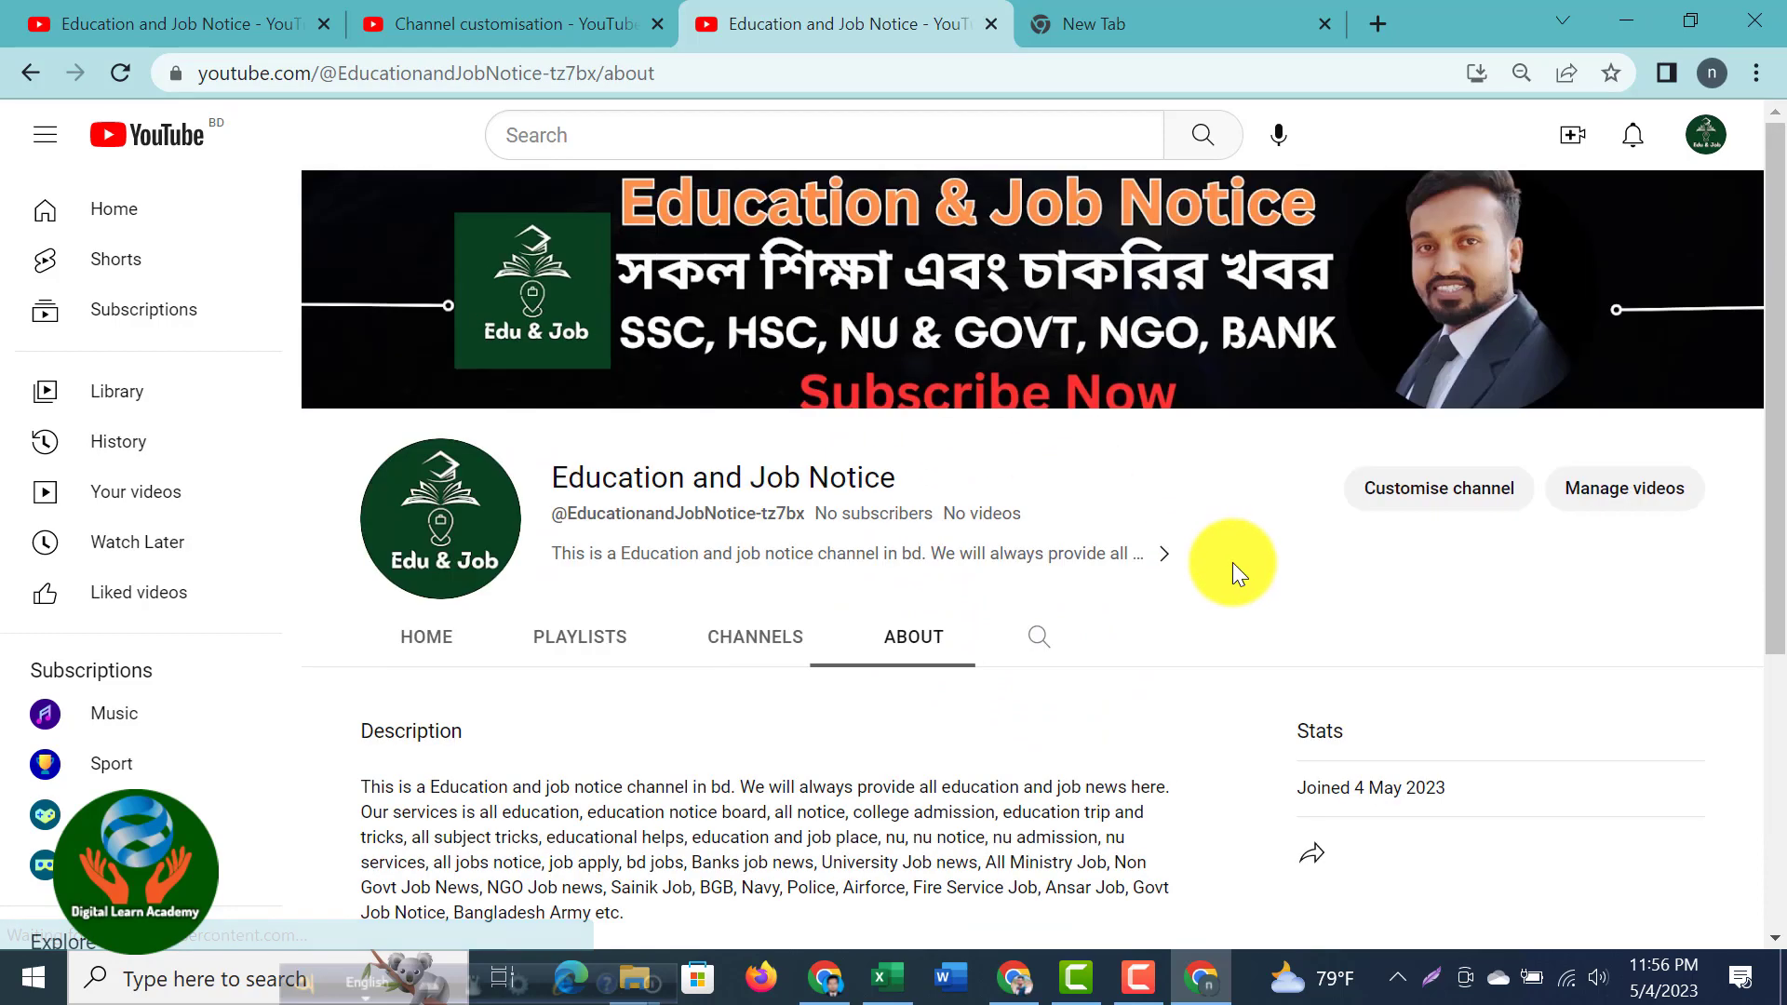
scroll(962, 612, down, 3)
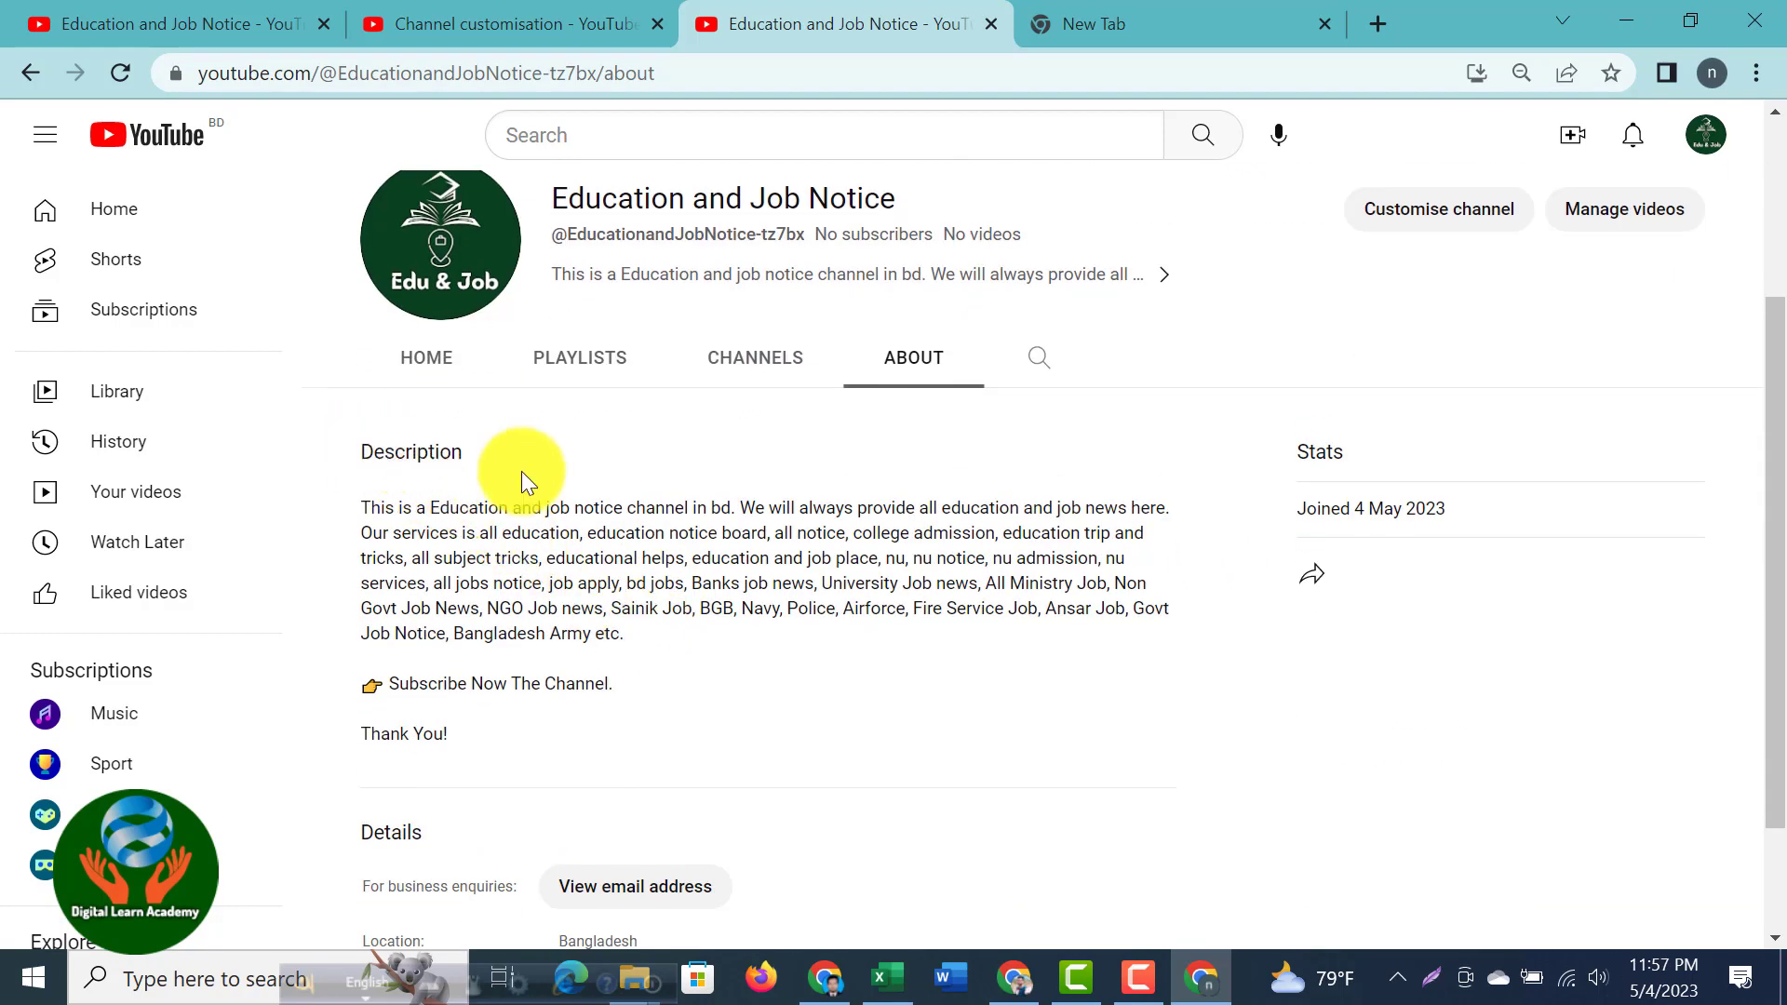
drag(363, 507, 717, 649)
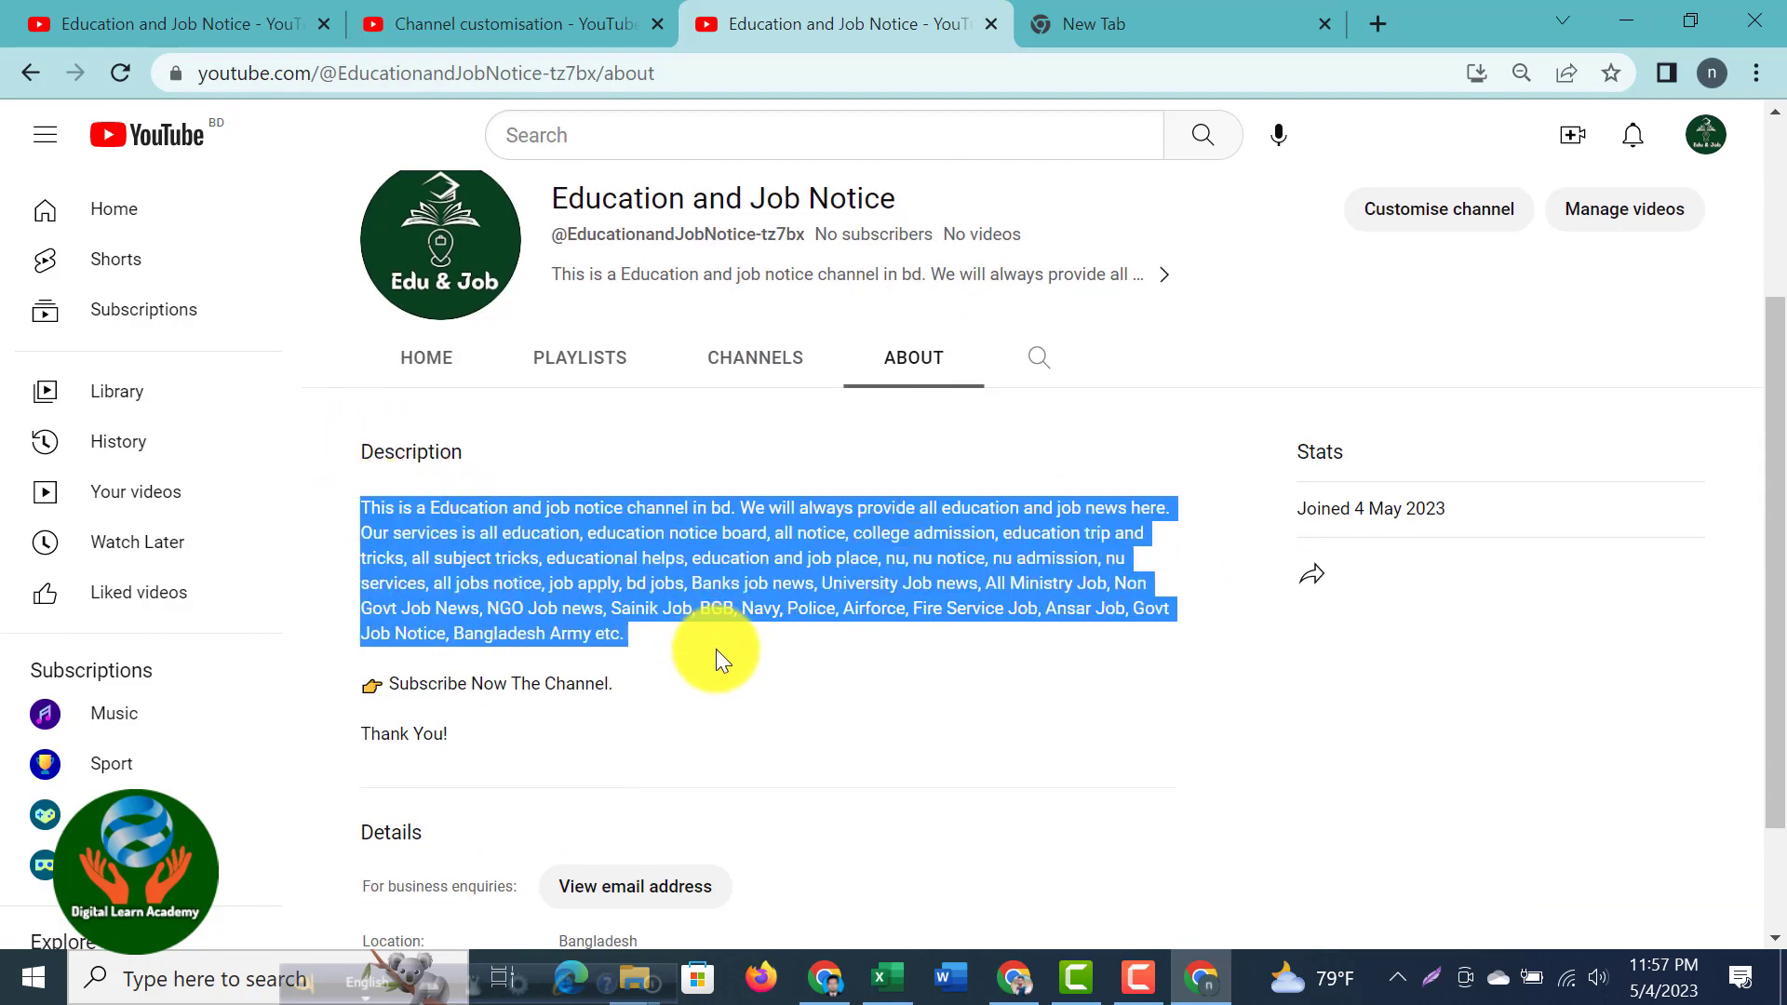
scroll(650, 520, down, 2)
click(829, 723)
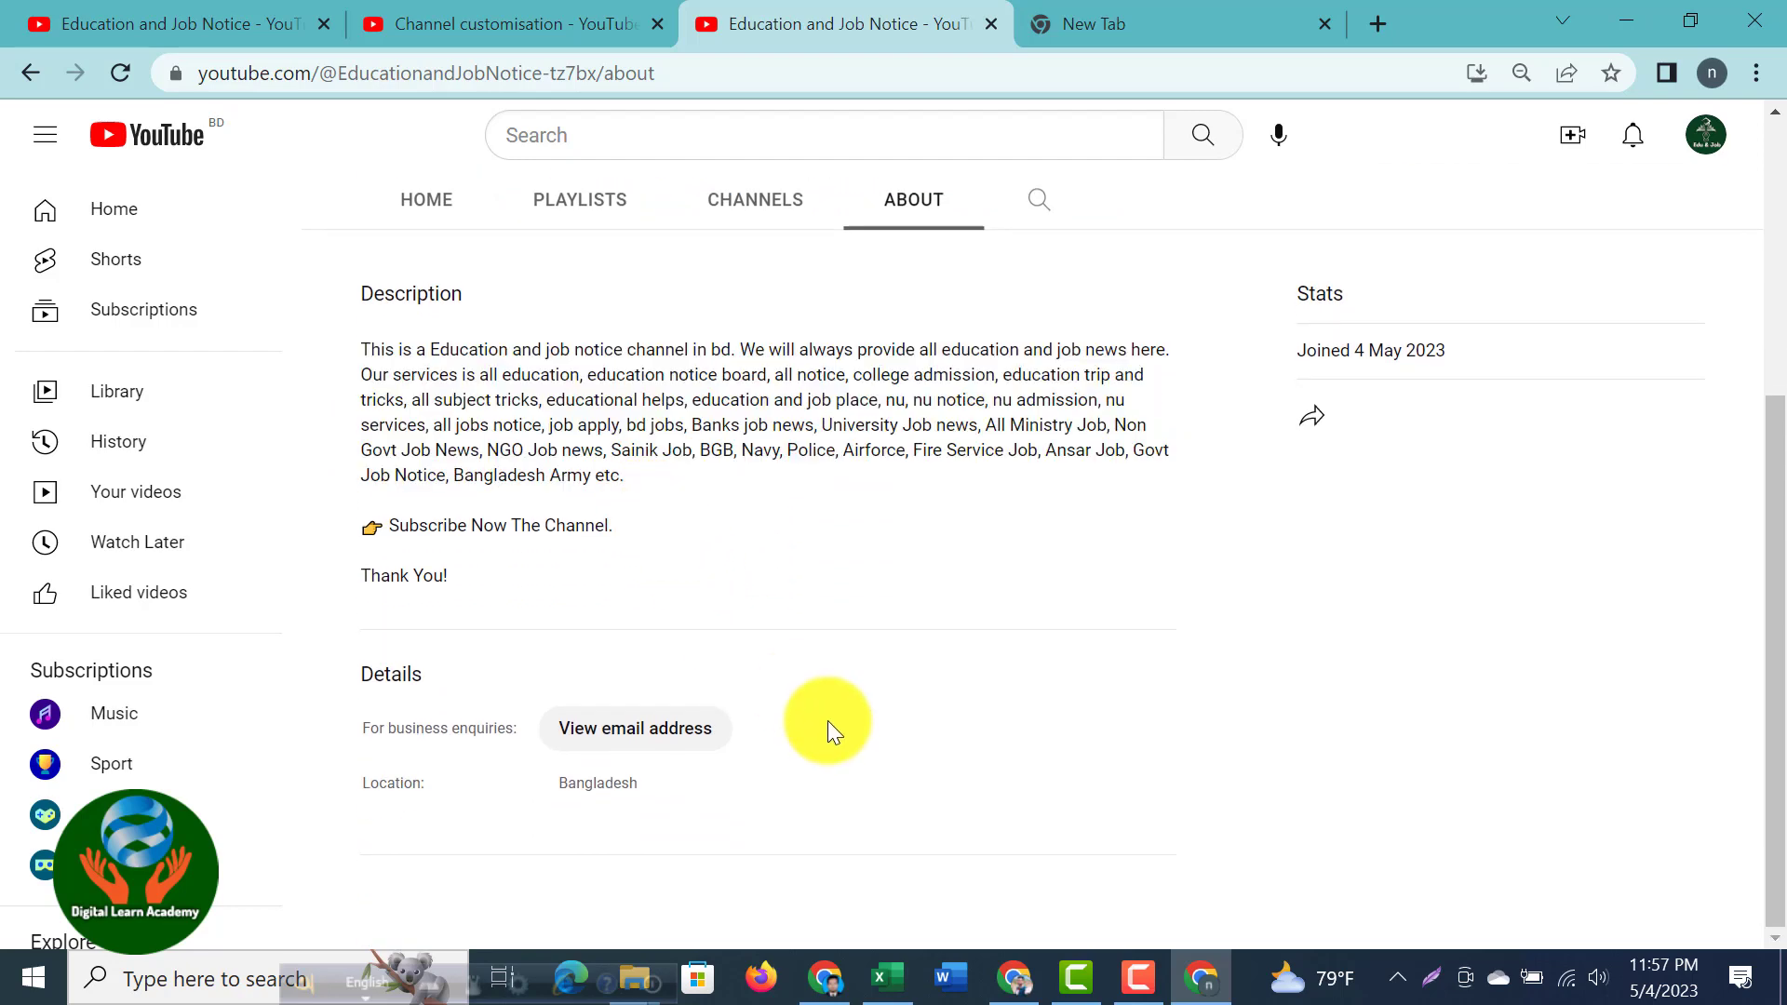
click(590, 735)
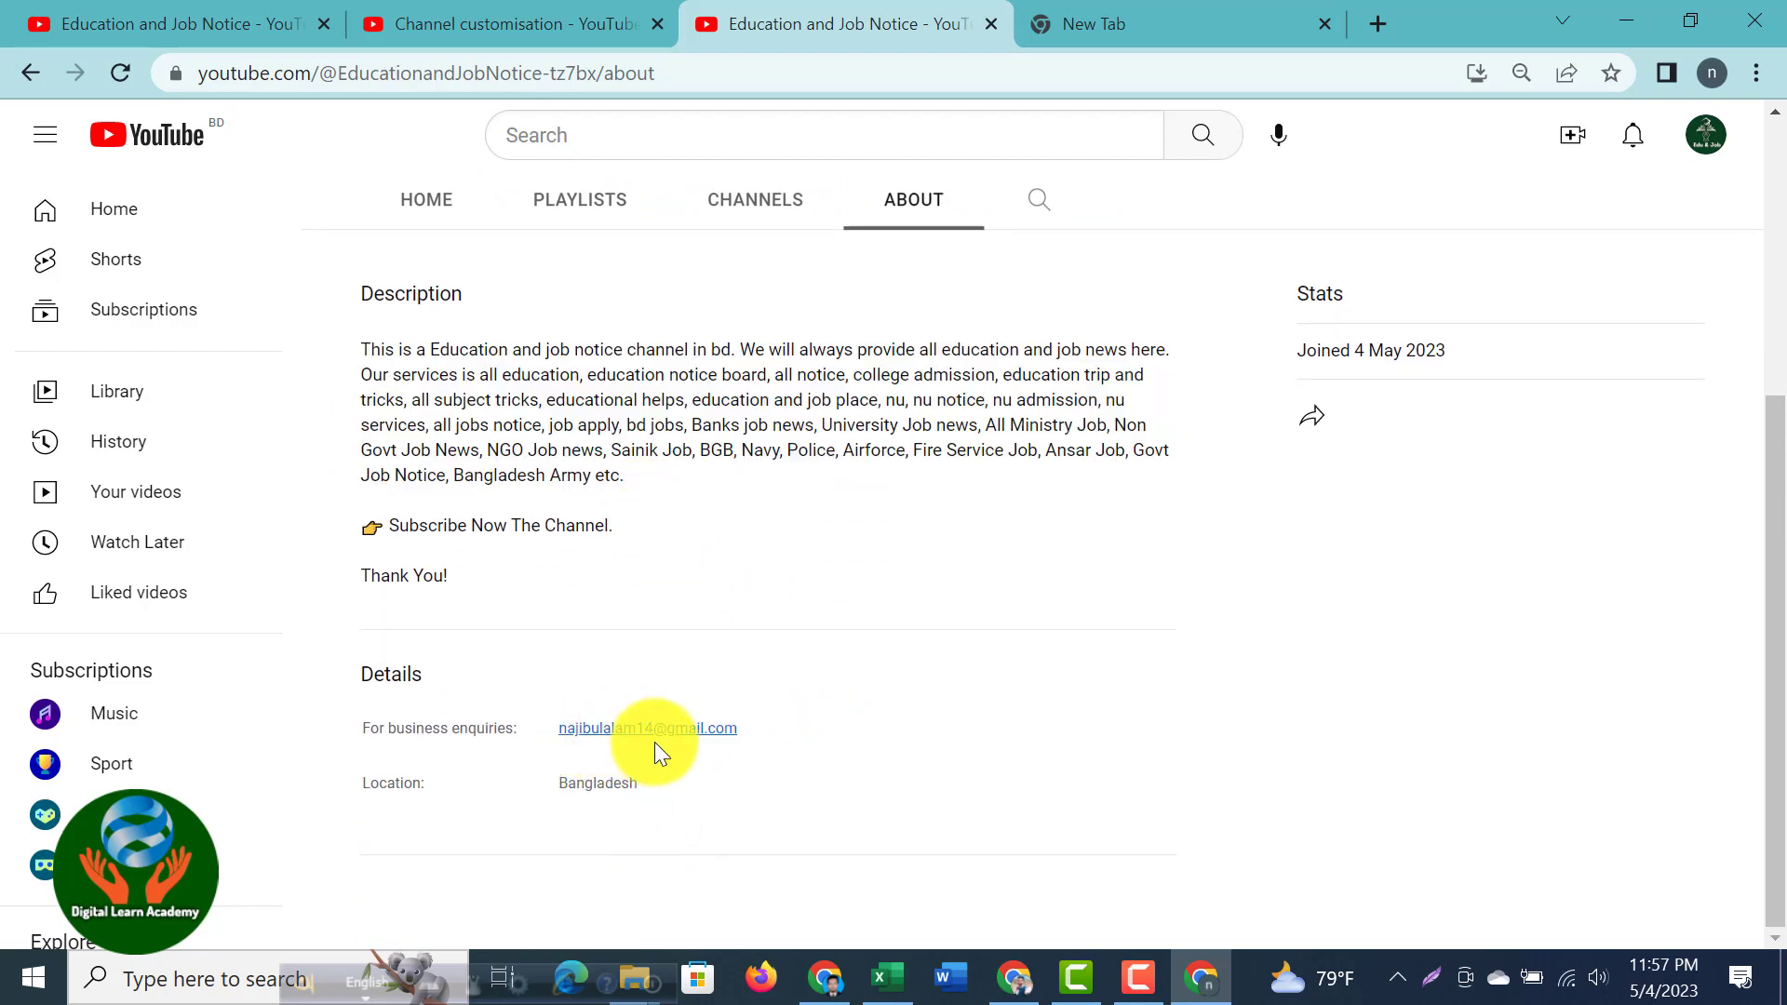
scroll(1084, 635, up, 5)
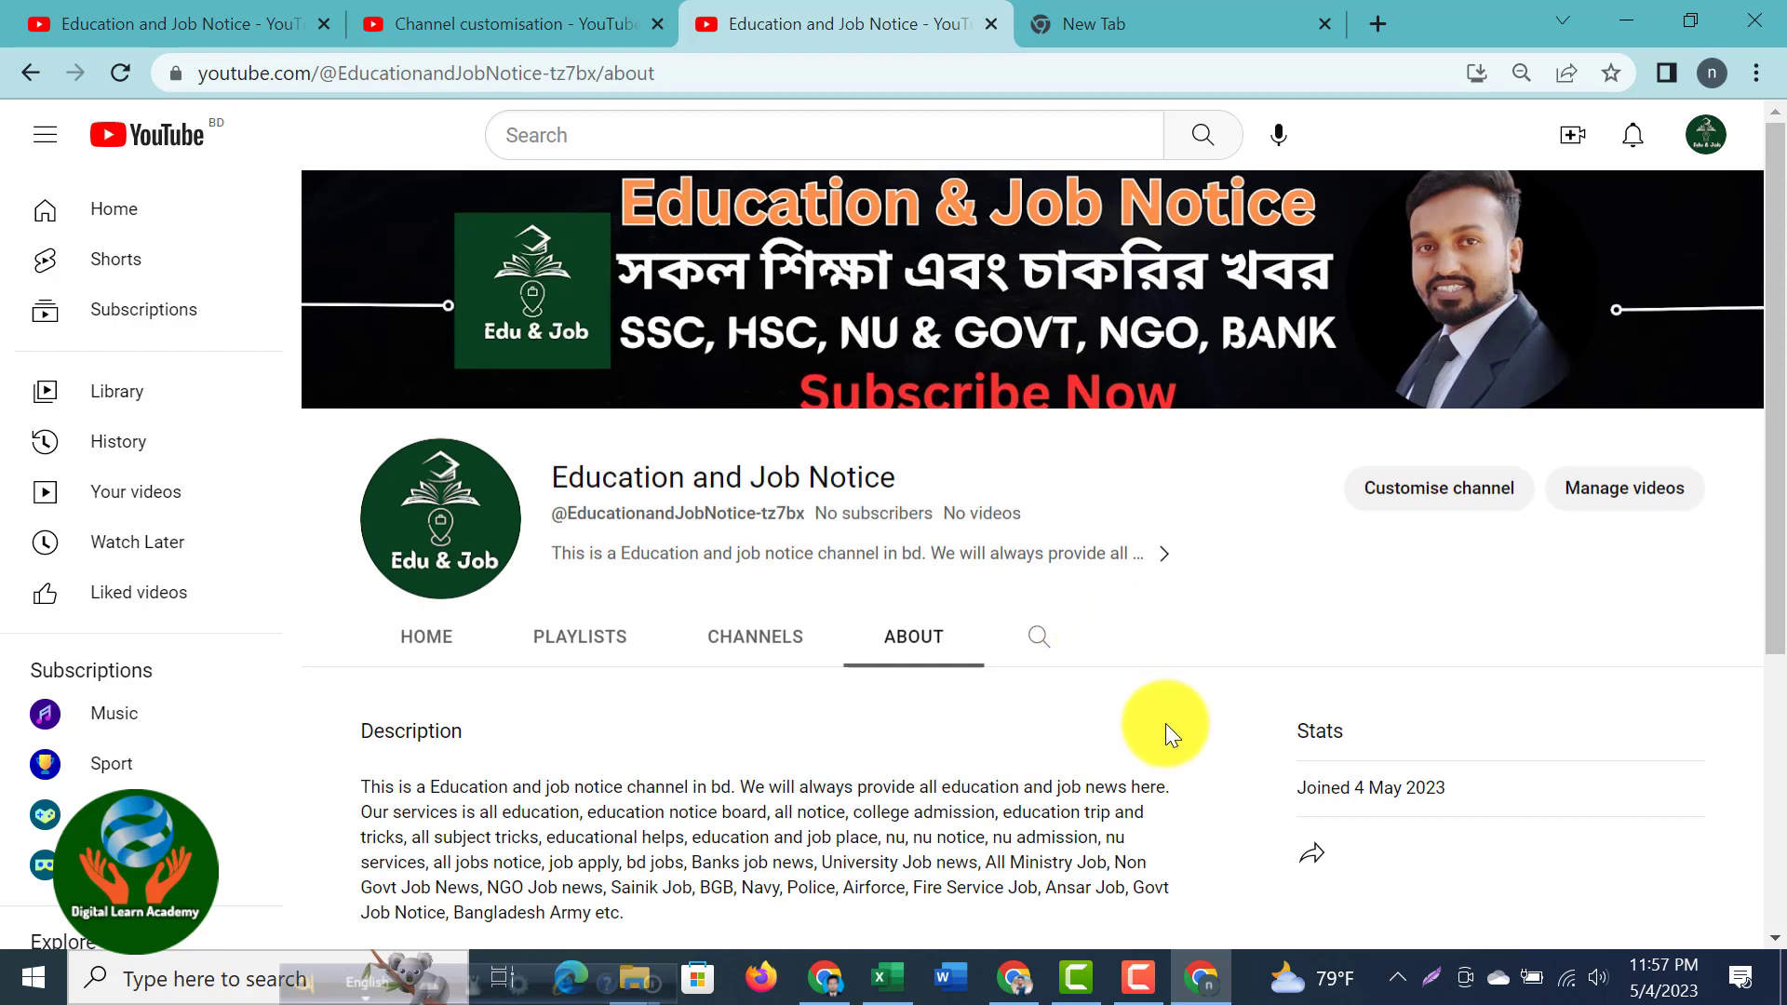
Go back to YouTube Studio from the public channel page and look at the channel's content list.
click(1706, 135)
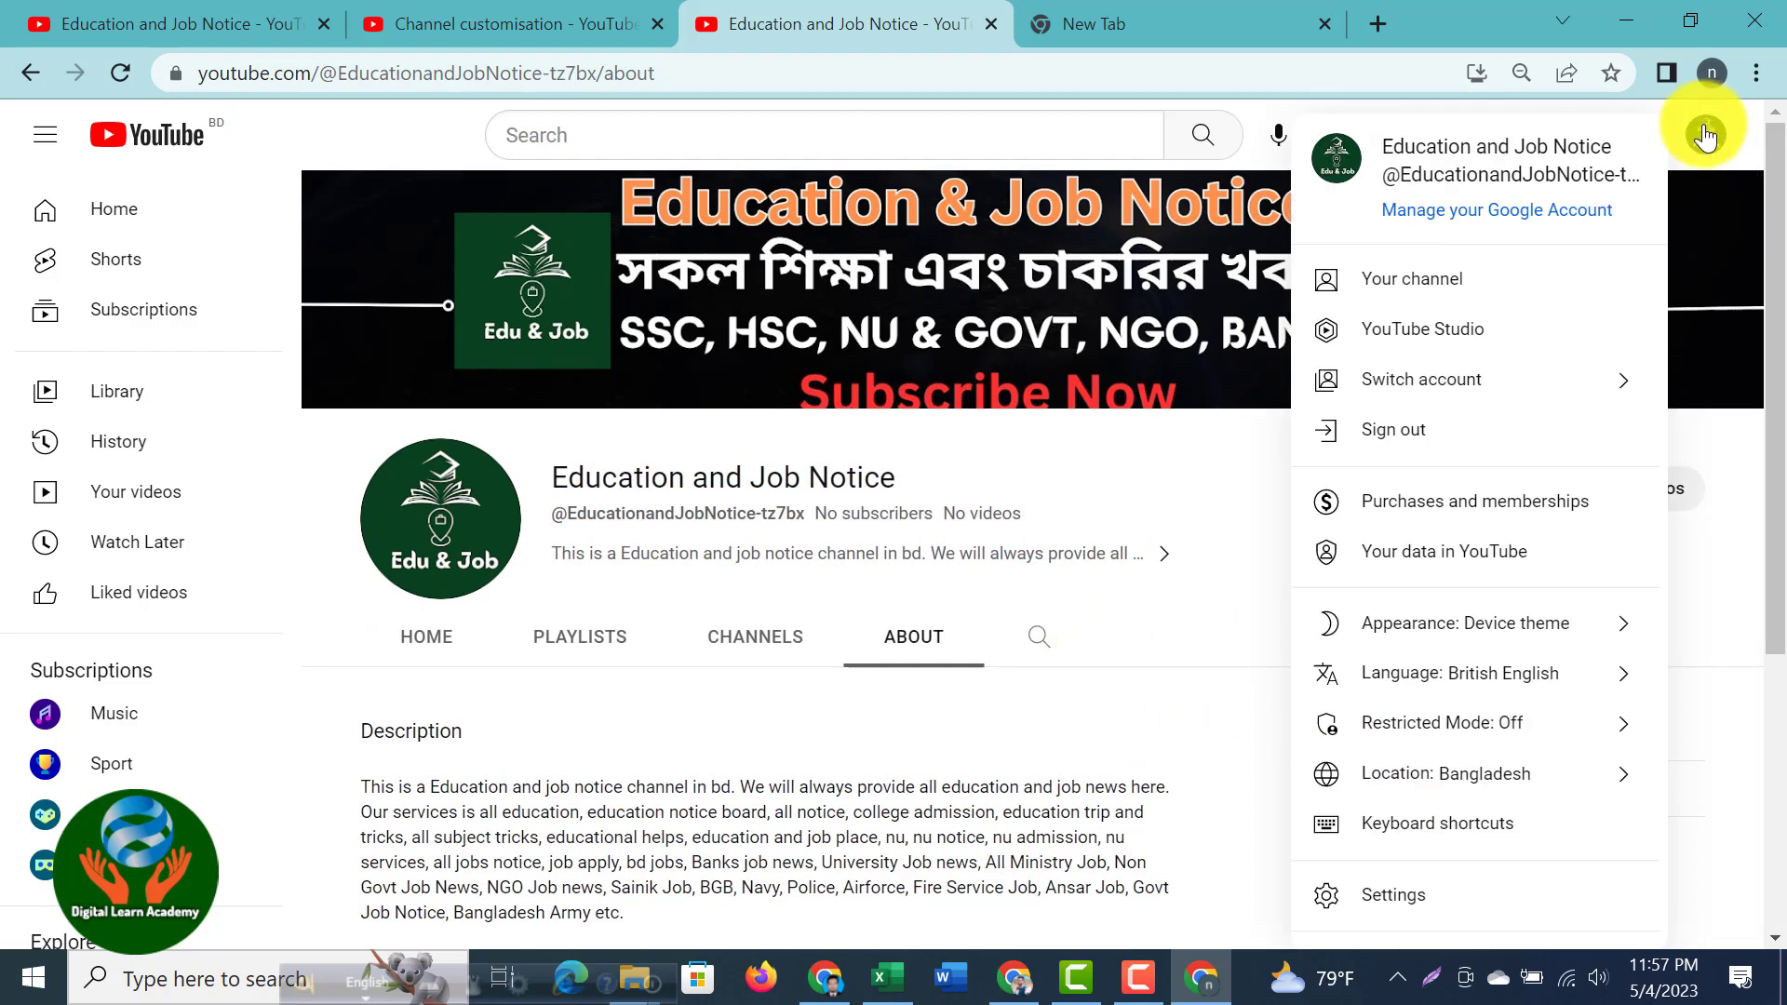
click(1428, 332)
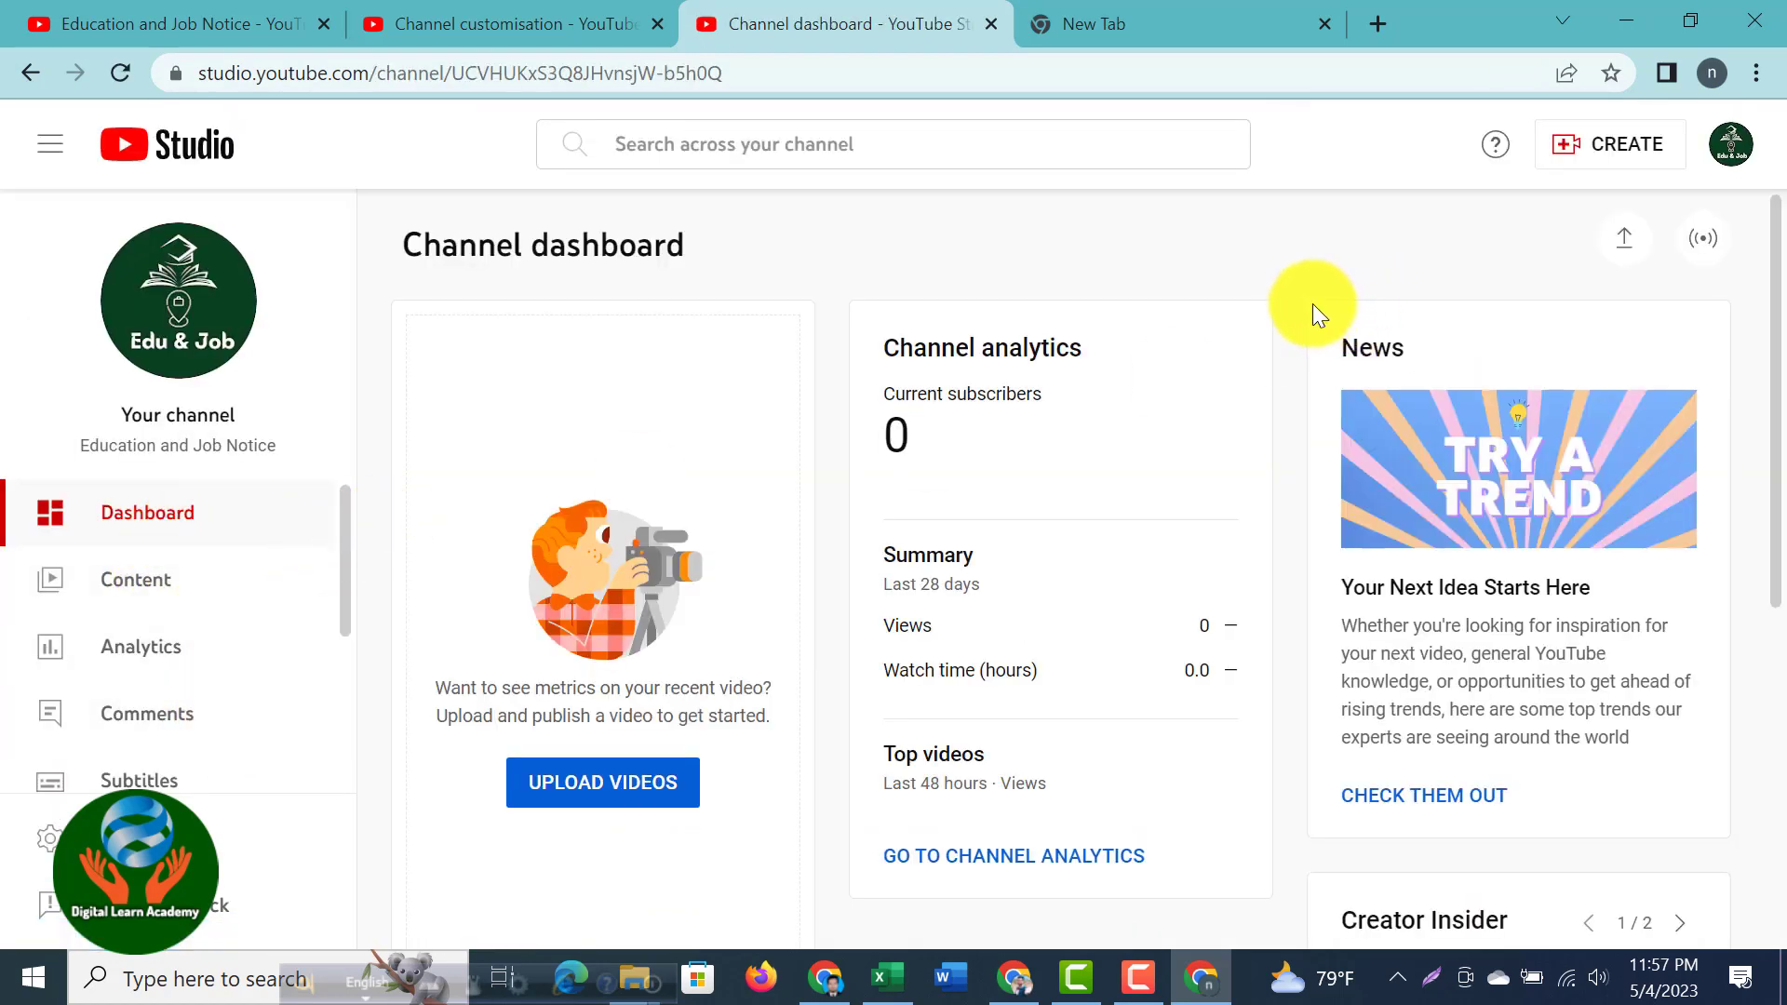
click(130, 589)
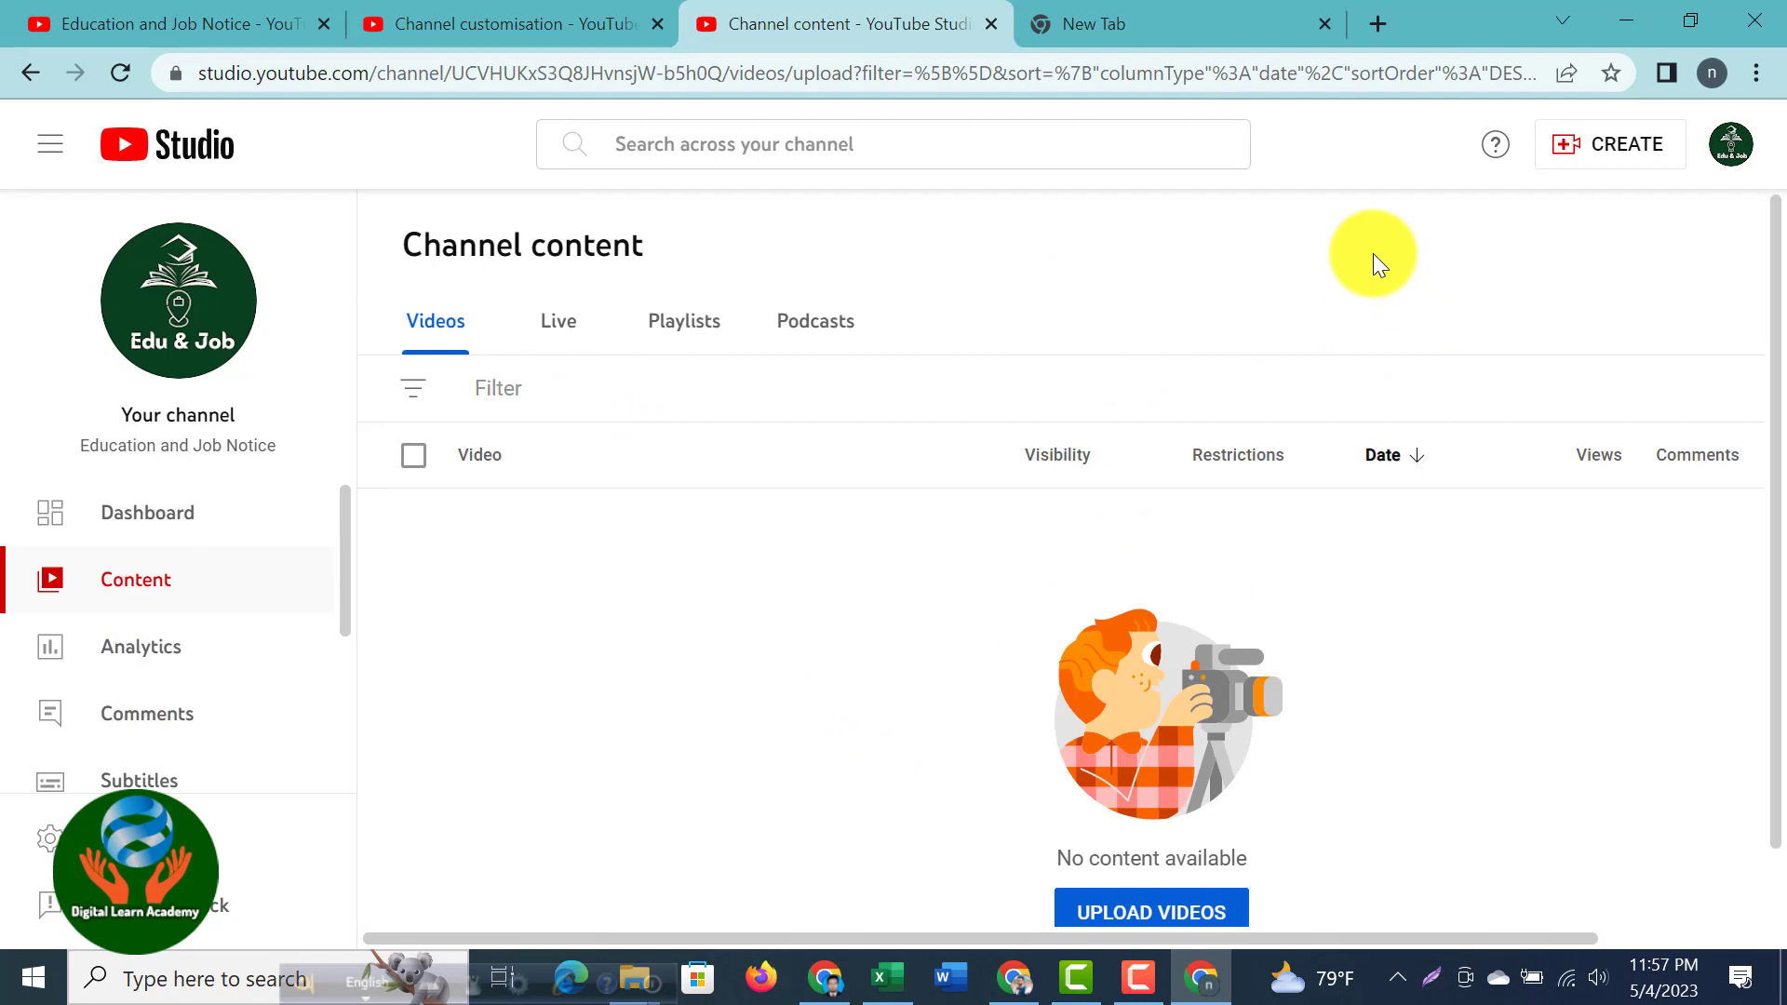
scroll(139, 704, down, 3)
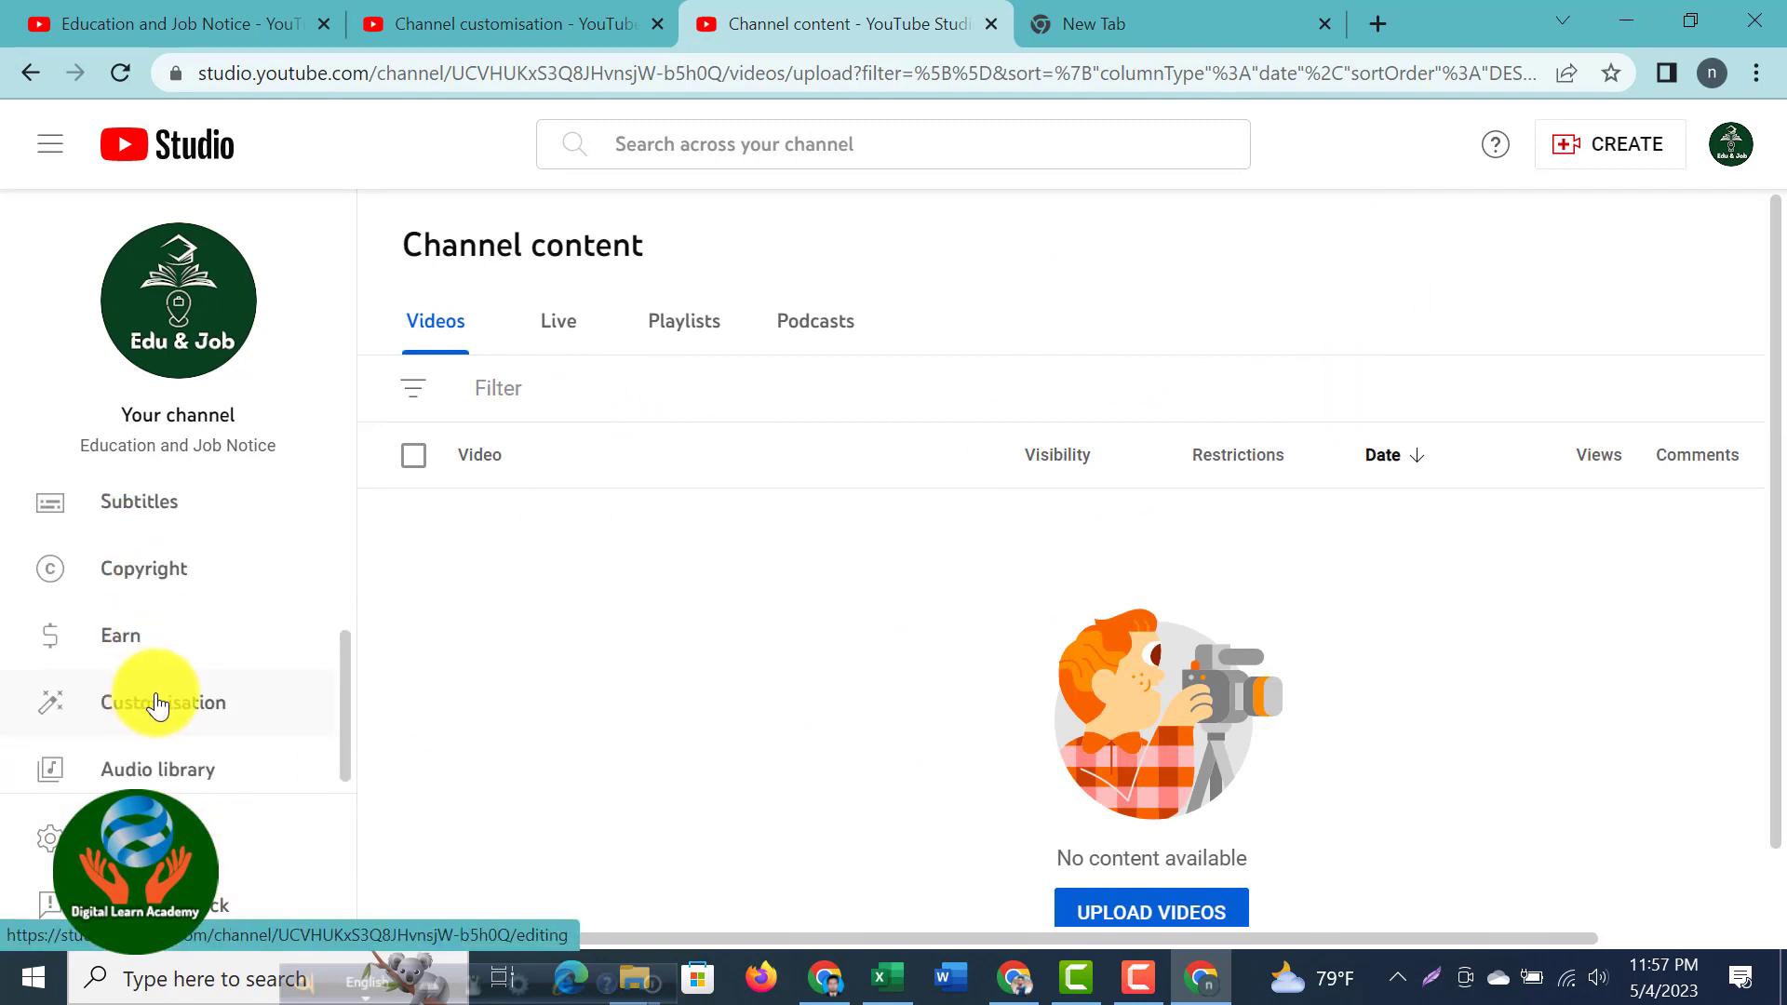